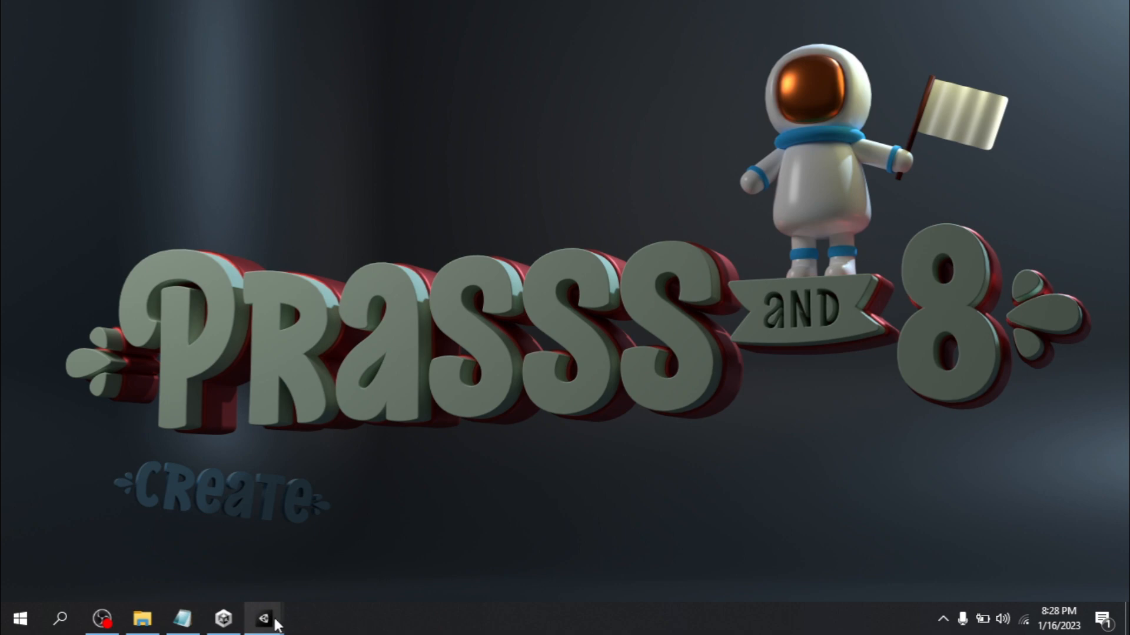
Switch to Unity and inspect the Canvas's Panel, its background image settings and the UI asset folder
mouse_move(276, 622)
click(227, 579)
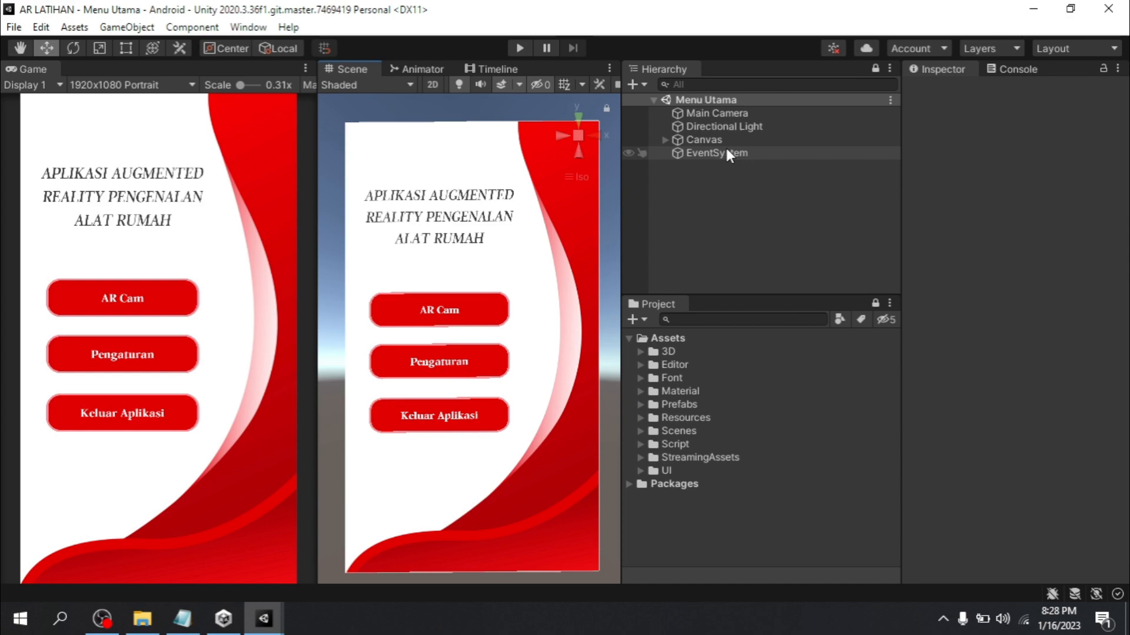
click(706, 140)
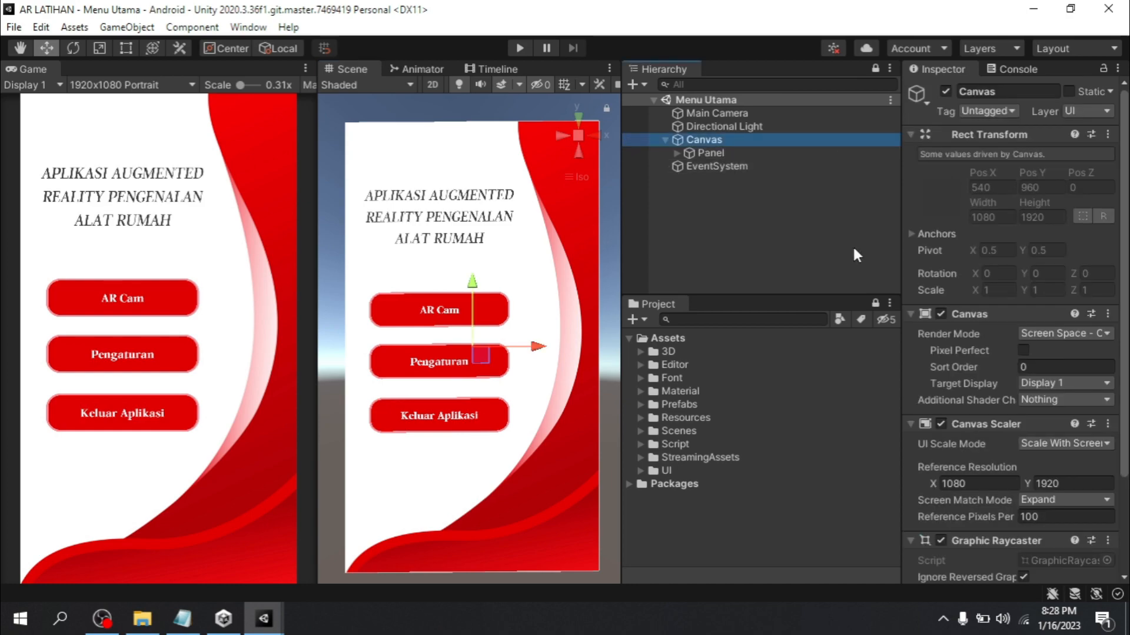
click(676, 153)
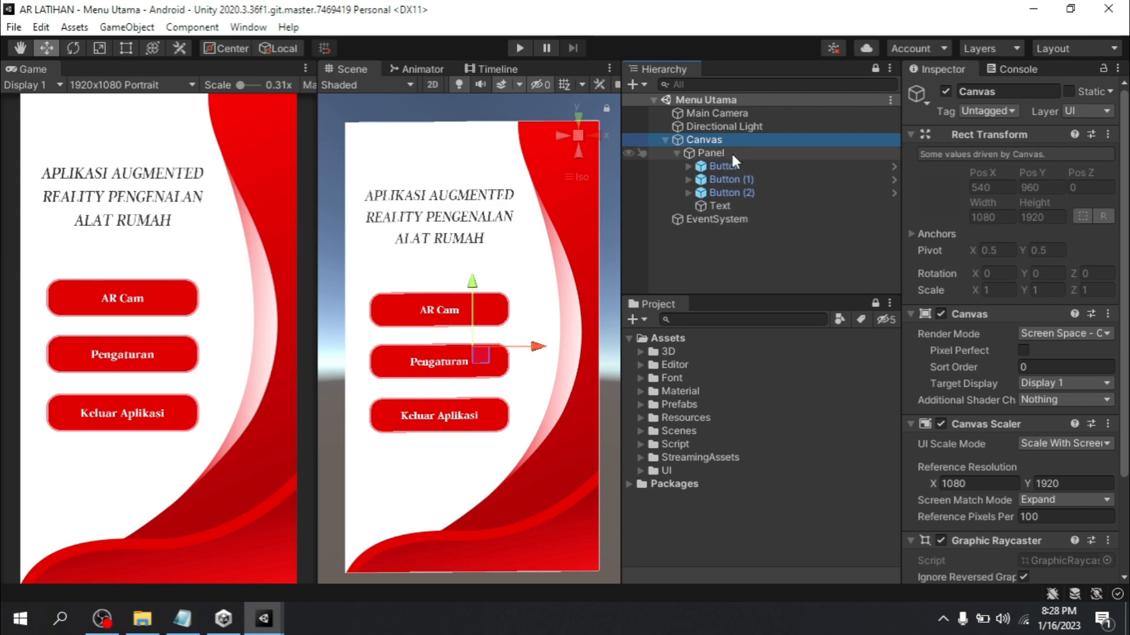
click(723, 153)
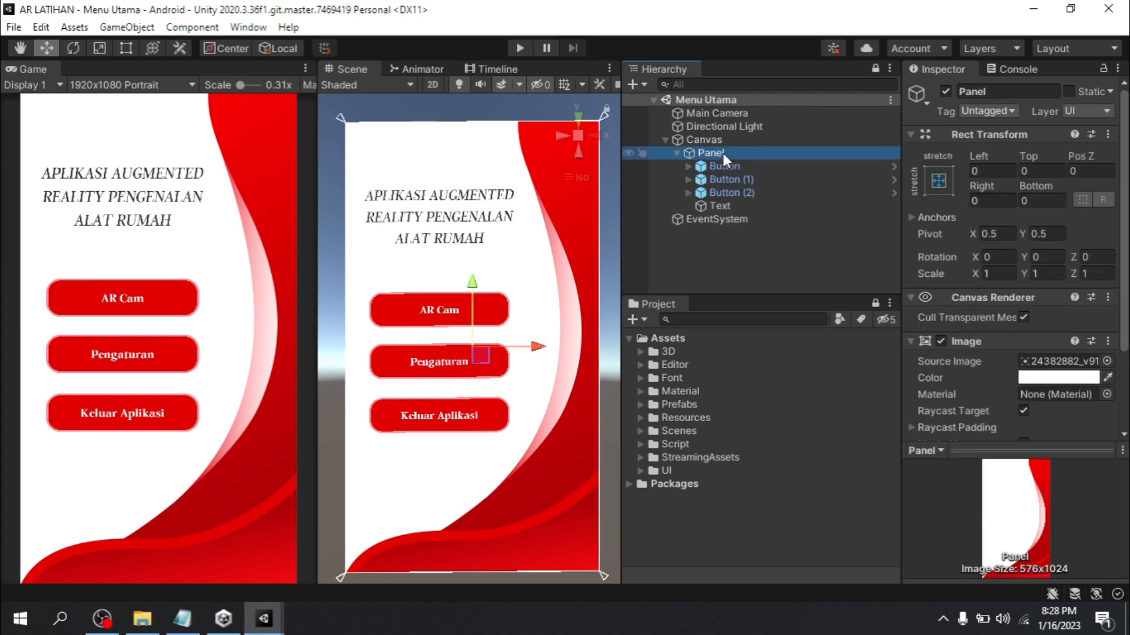
scroll(1006, 159, down, 3)
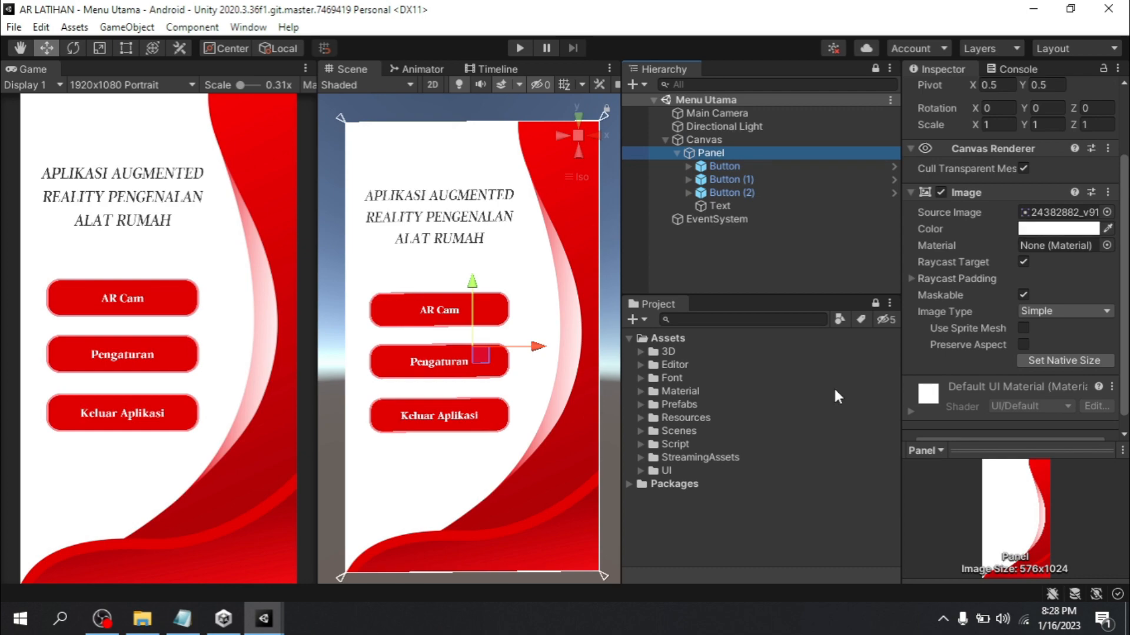
click(685, 496)
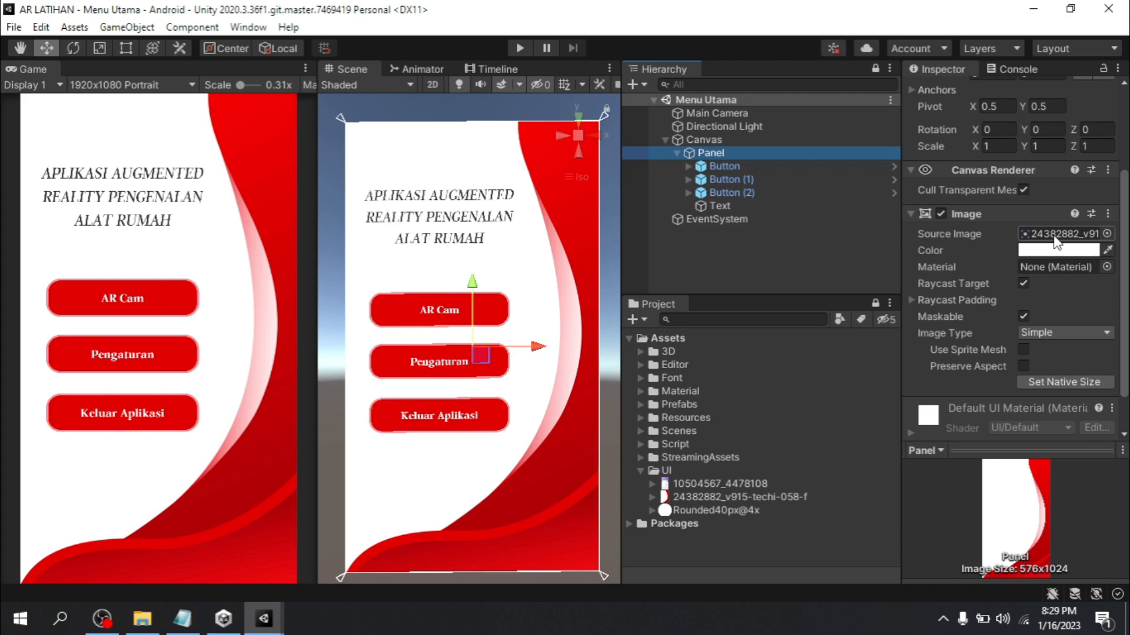
Examine the title Text object's character settings and the Quanton font files in the Font folder
click(718, 205)
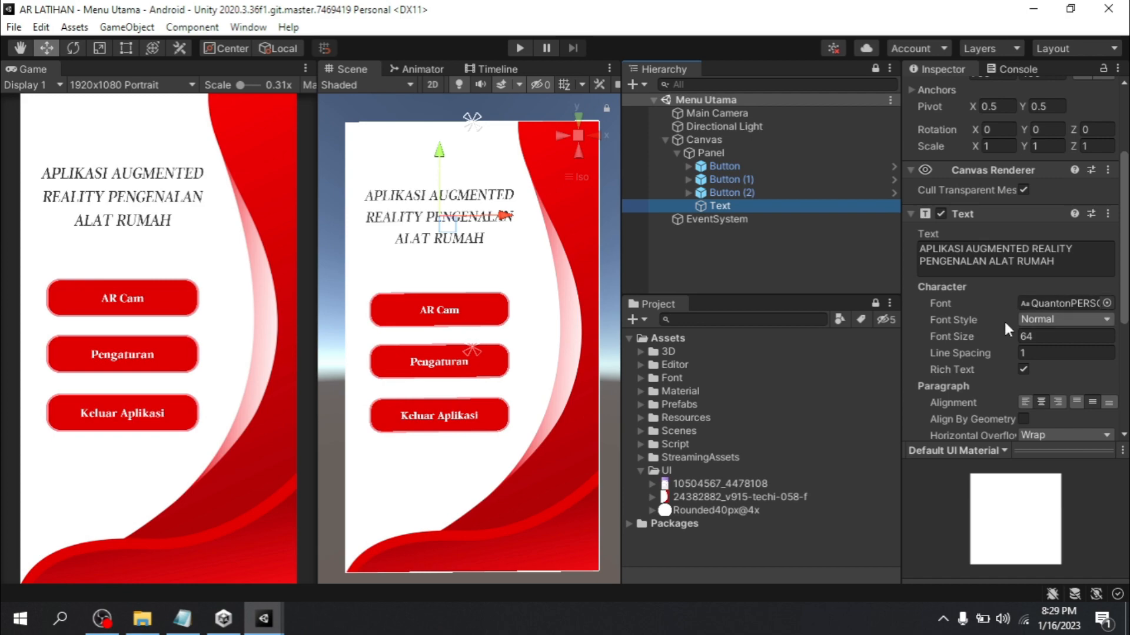
click(641, 379)
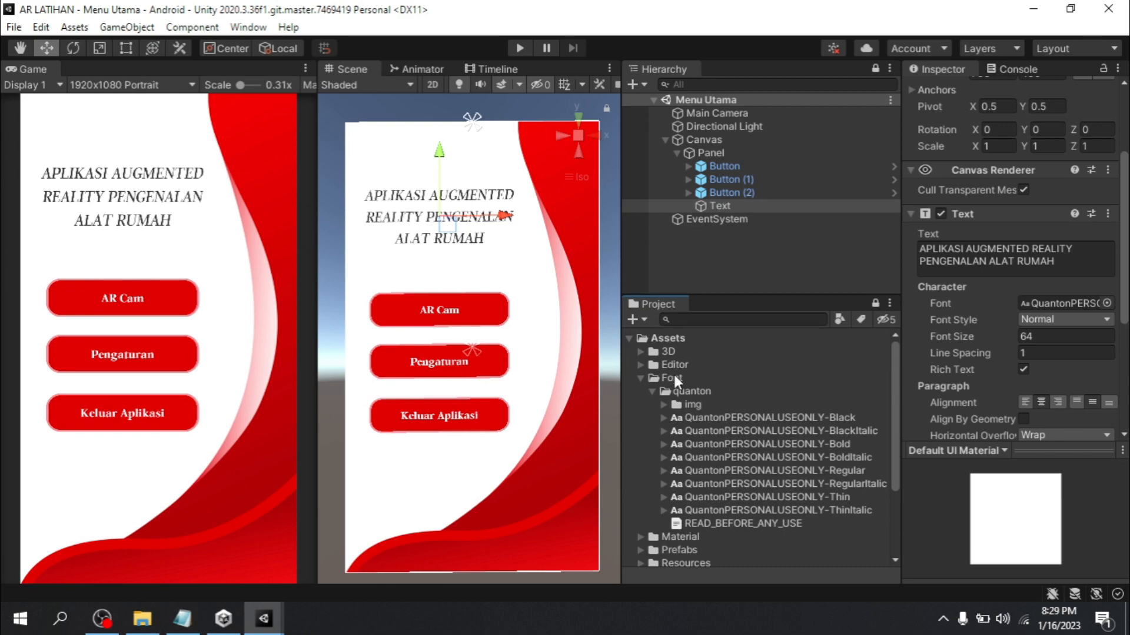
click(640, 318)
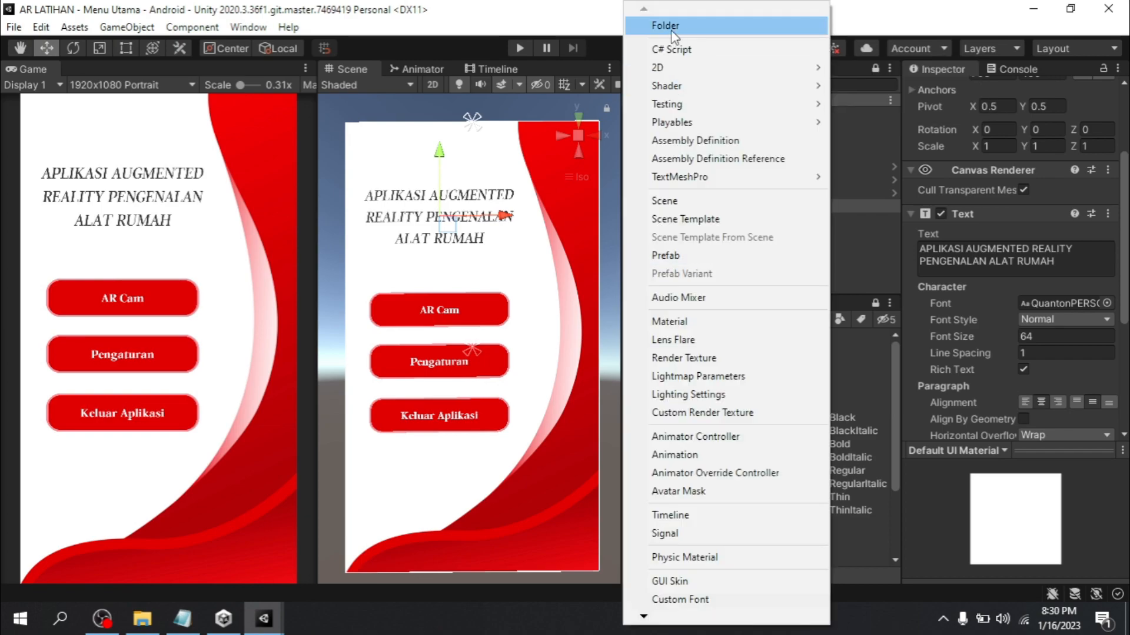
click(856, 429)
click(705, 432)
click(740, 418)
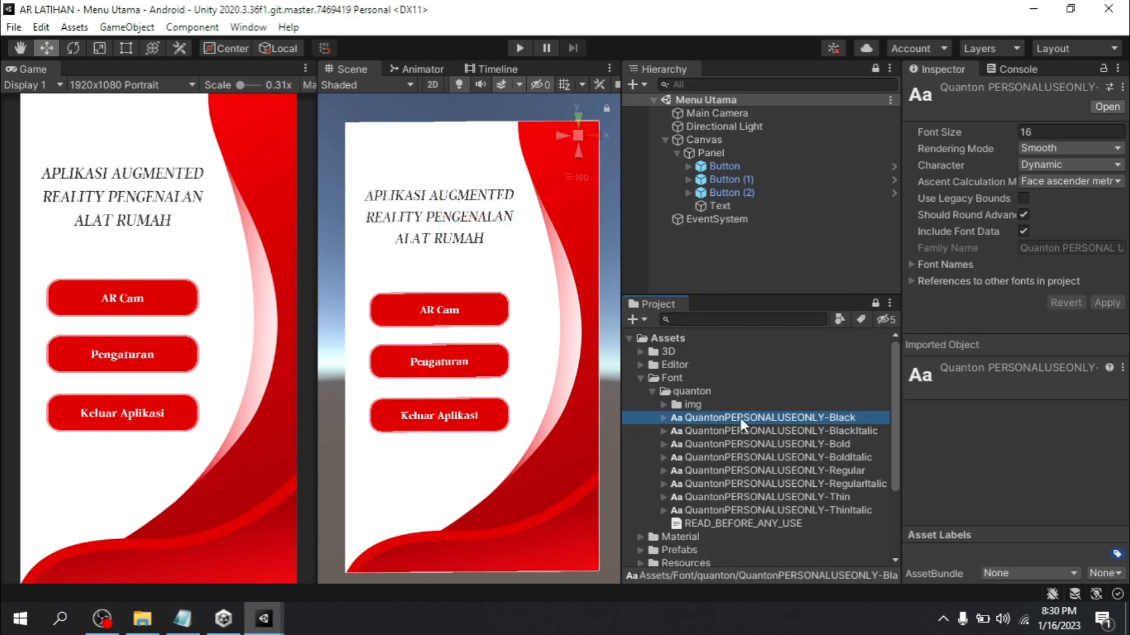
Try QuantonPERSONALUSEONLY-Bold on the title Text and set its font back to QuantonPERSONALUSEONLY-RegularItalic
click(746, 205)
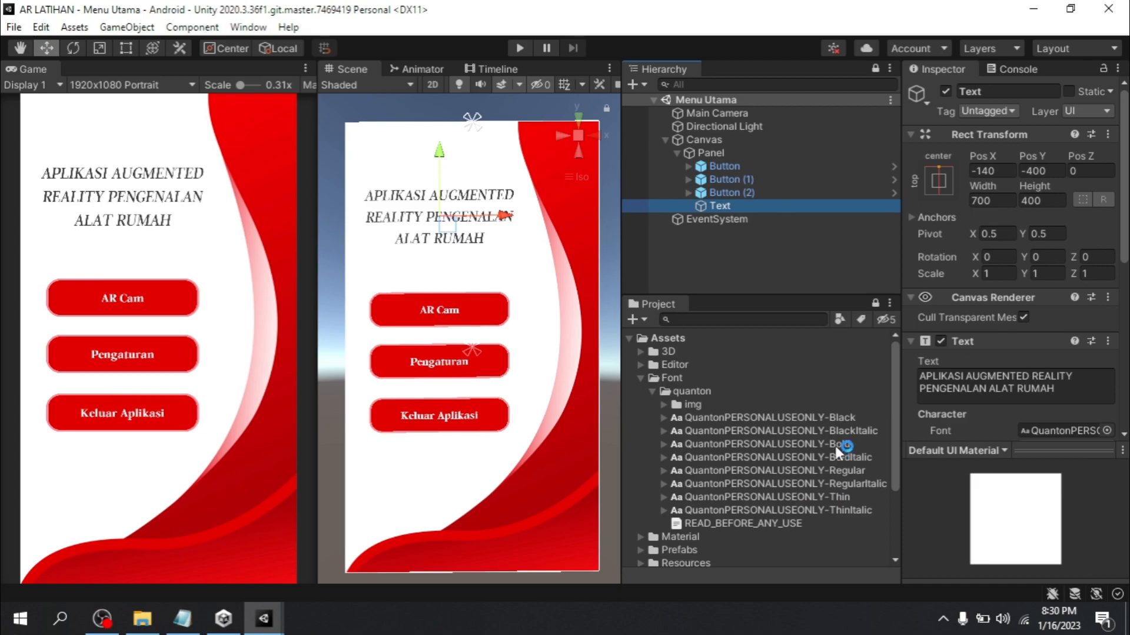
drag(803, 442, 1043, 330)
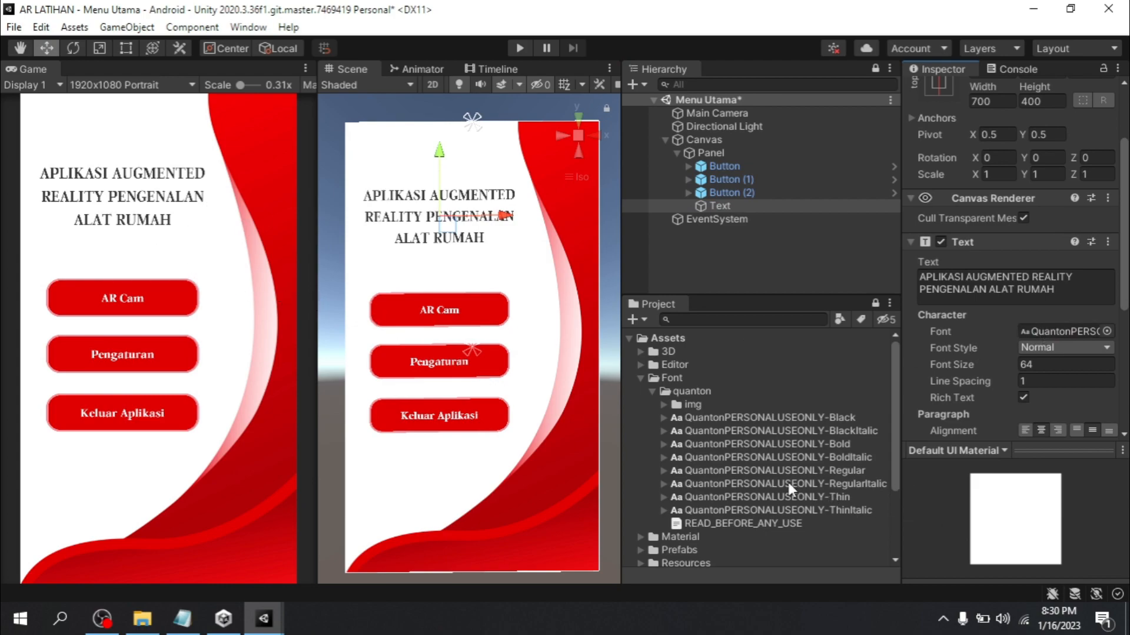
drag(788, 483, 1044, 133)
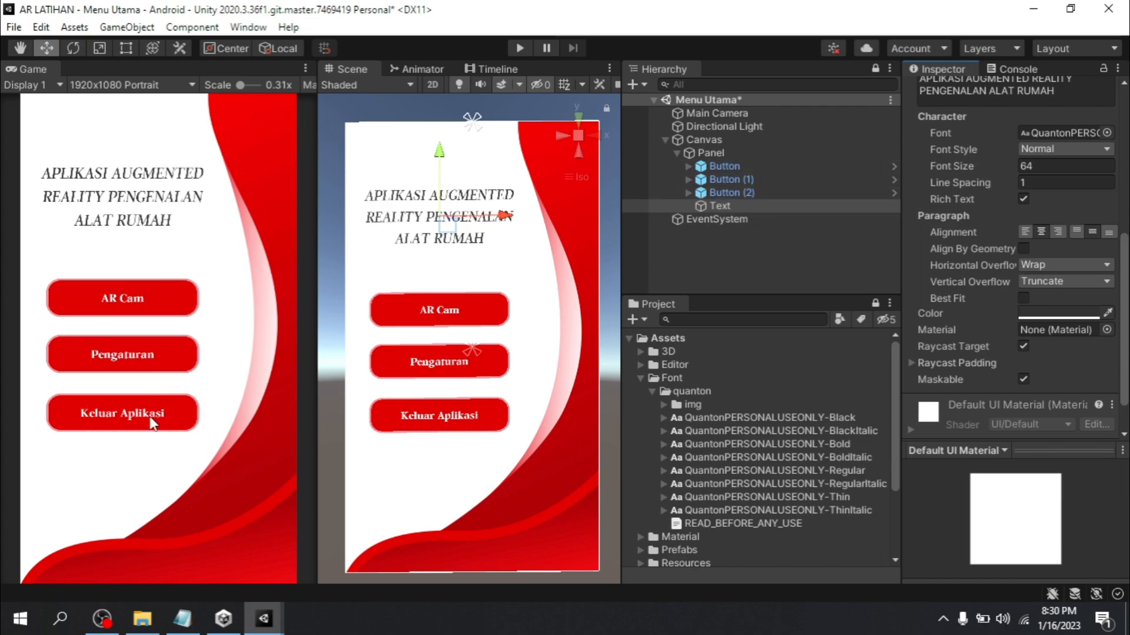
Examine the AR Cam button's outer Button object and nested Button child, comparing their Image settings
click(734, 165)
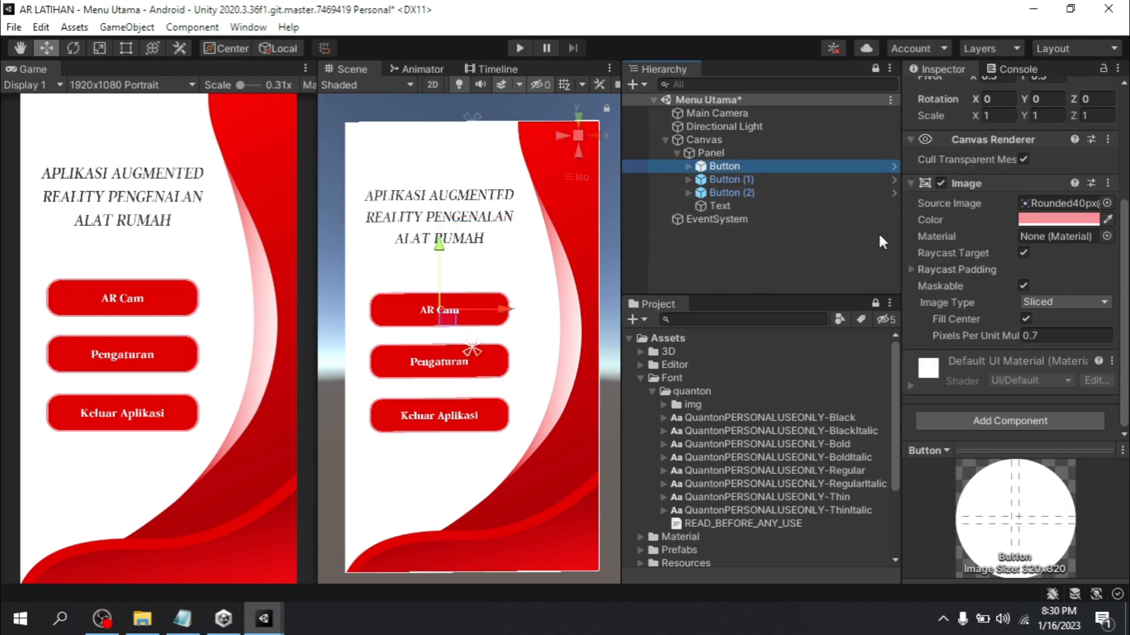
click(687, 166)
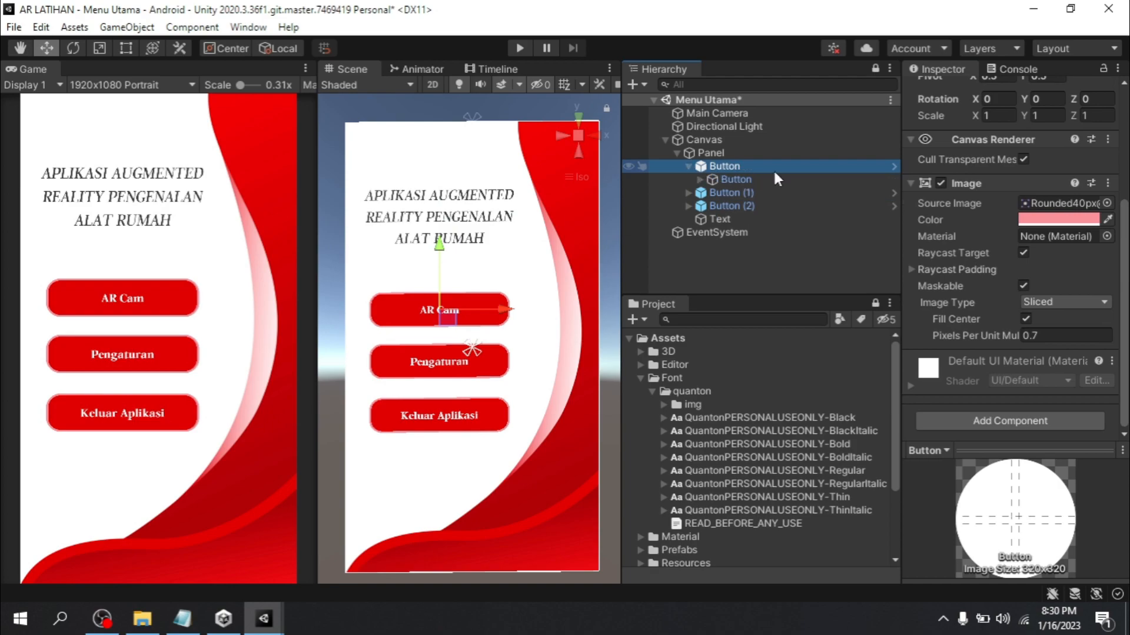
click(689, 165)
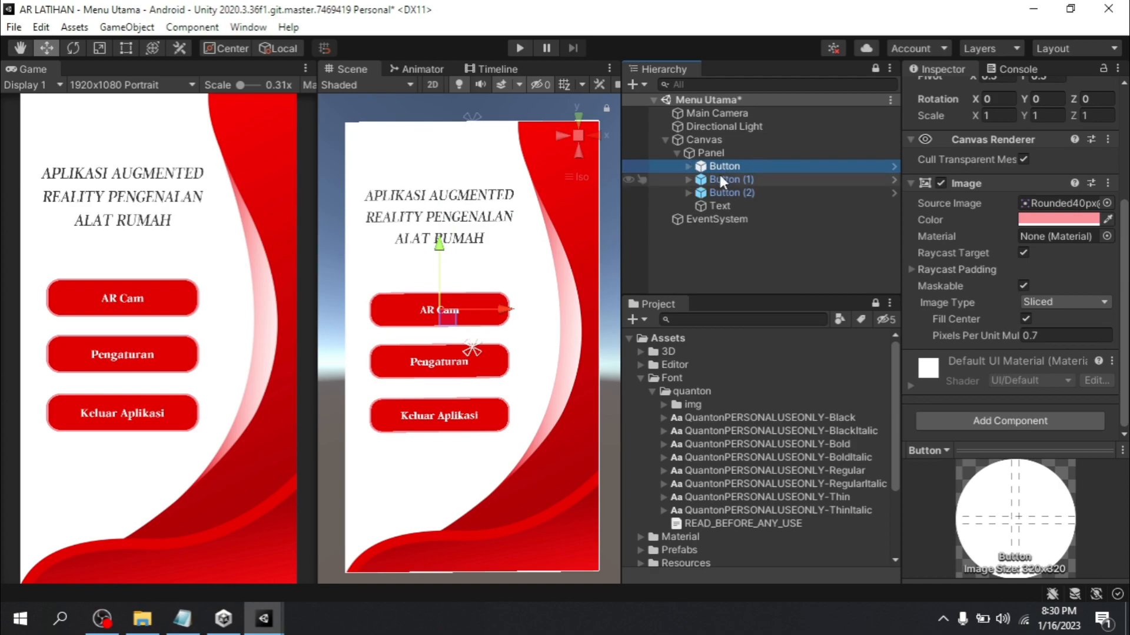
click(689, 167)
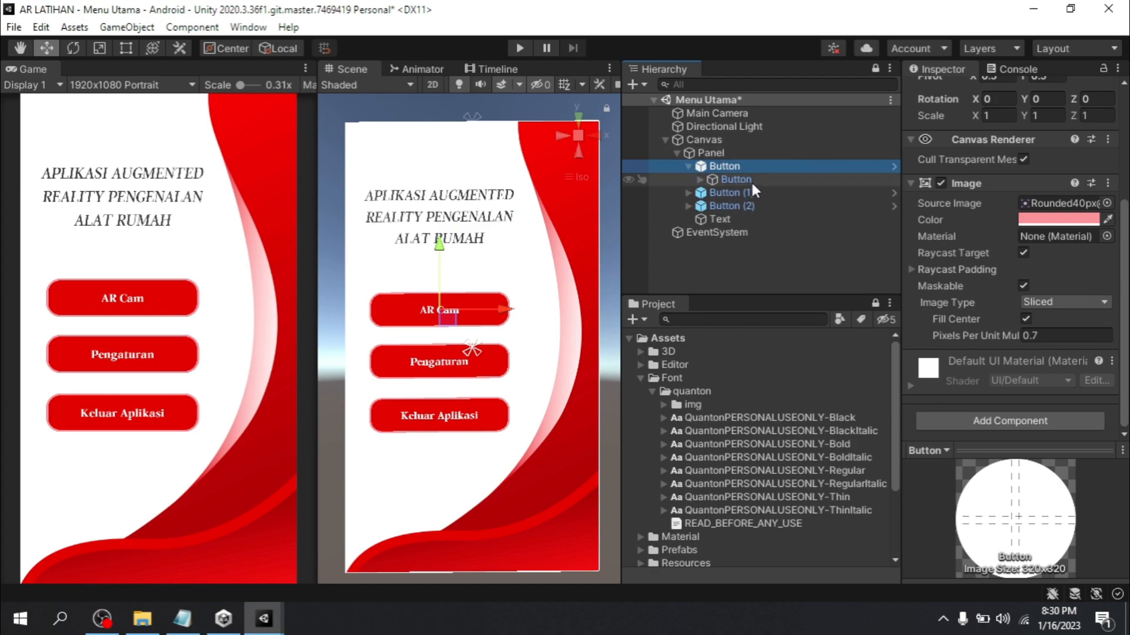
click(736, 179)
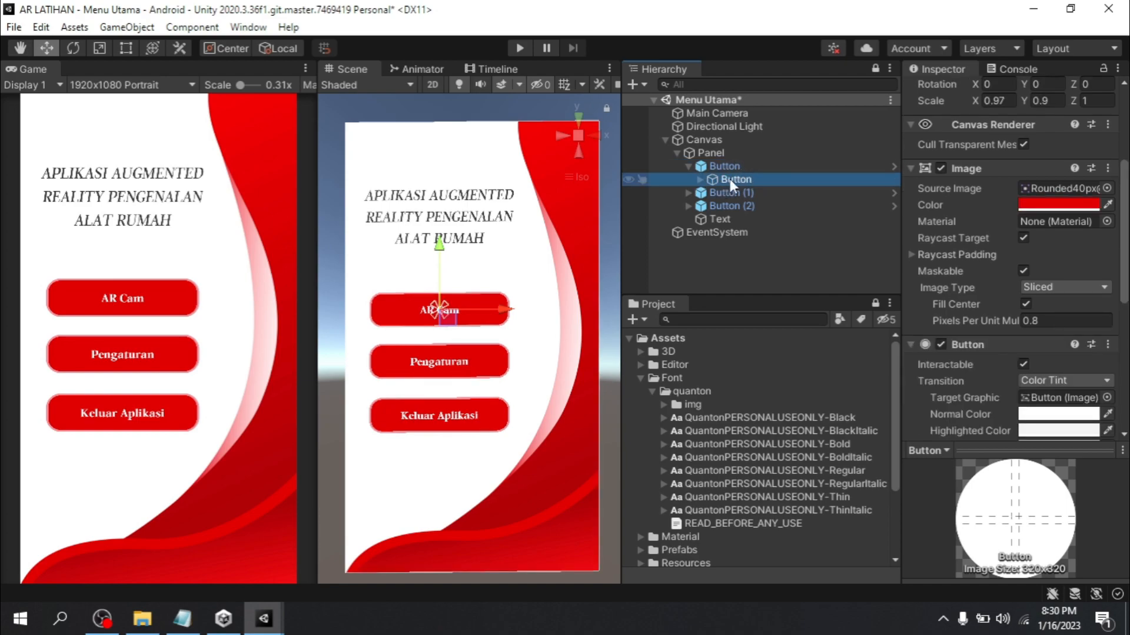
click(736, 169)
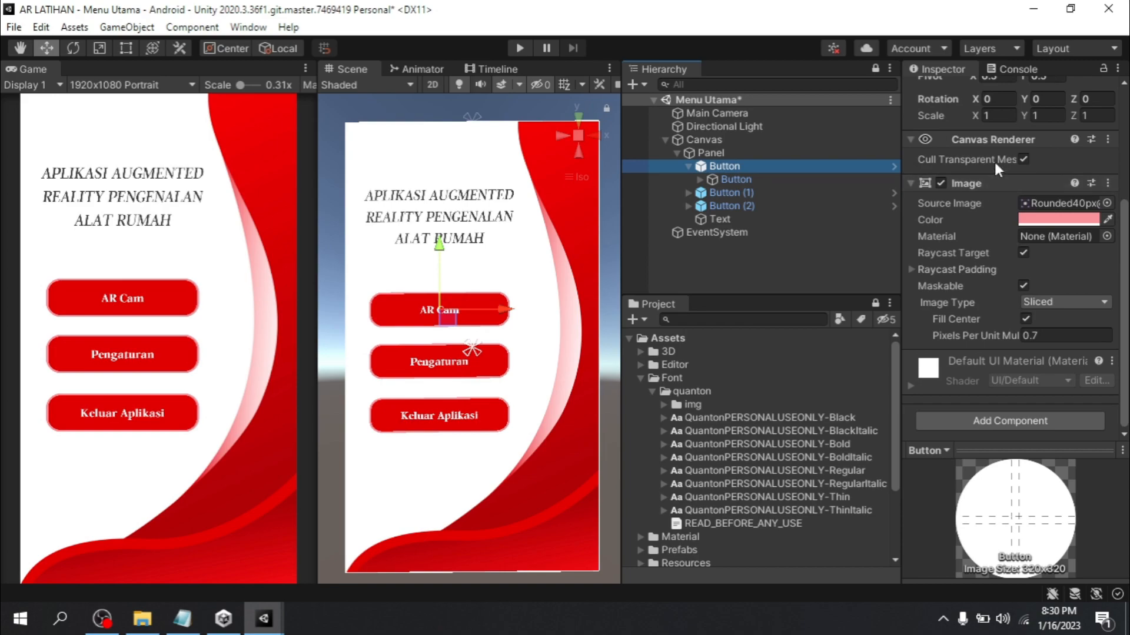
scroll(994, 188, up, 1)
scroll(994, 189, down, 1)
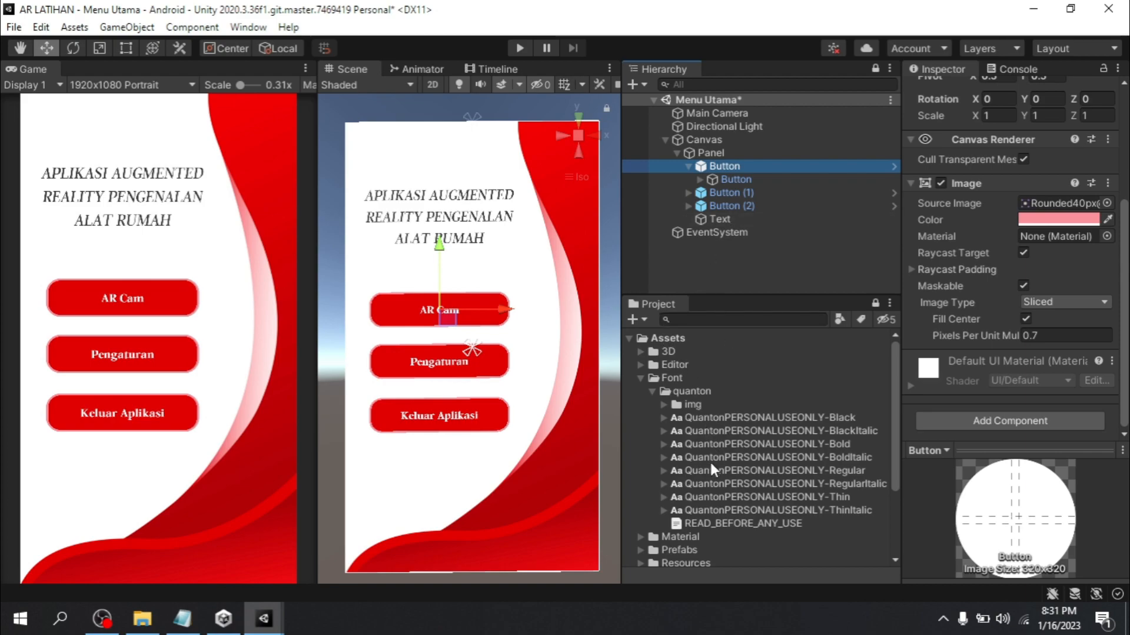
Inspect the Rounded40px@4x sprite, the outer AR Cam Button's Image settings and its rounded border in the scene
scroll(711, 465, down, 4)
click(705, 545)
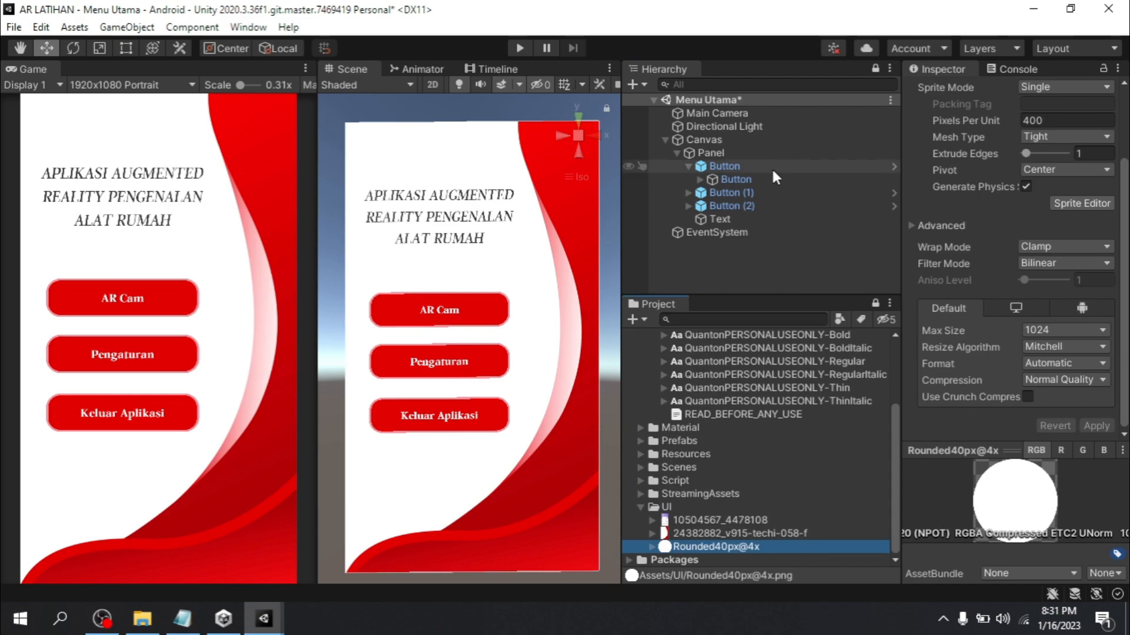
click(733, 169)
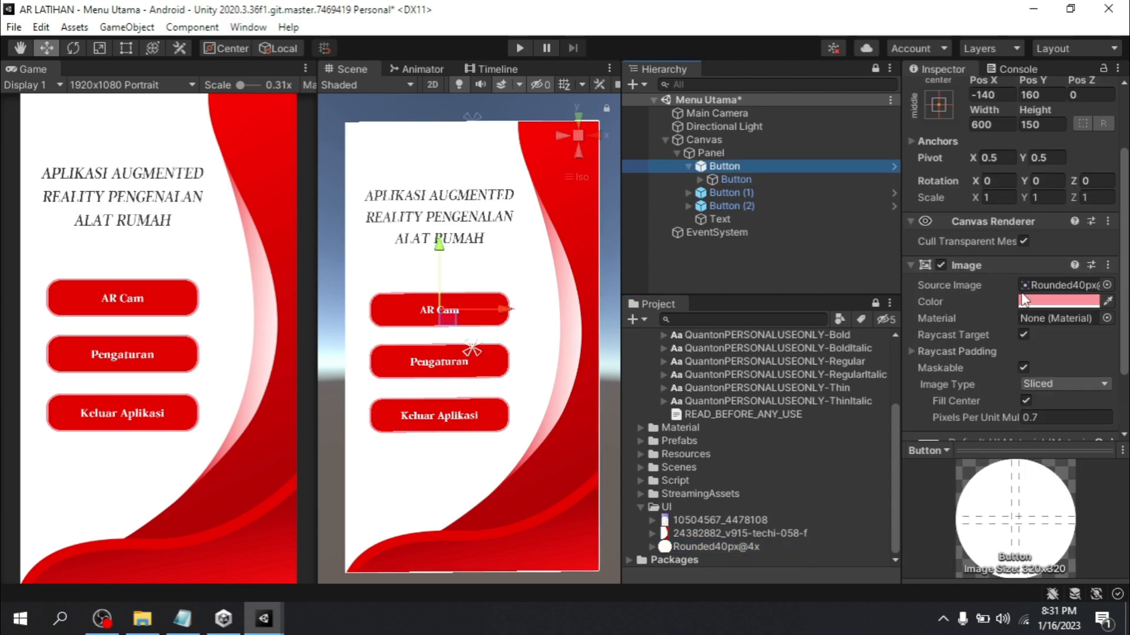
scroll(520, 336, up, 2)
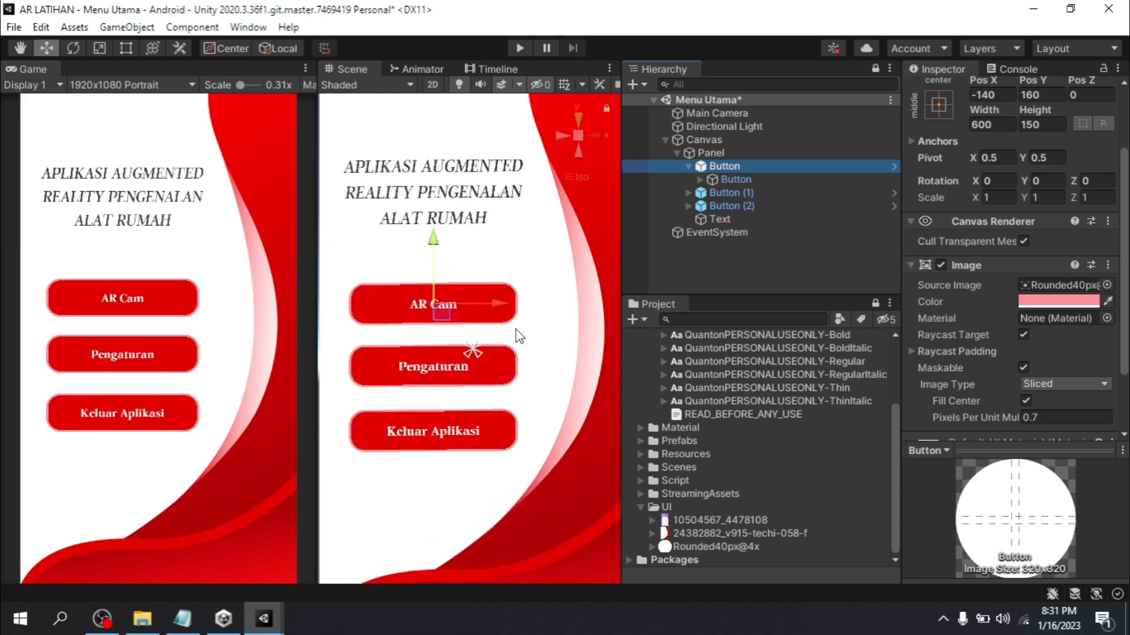
scroll(519, 336, up, 5)
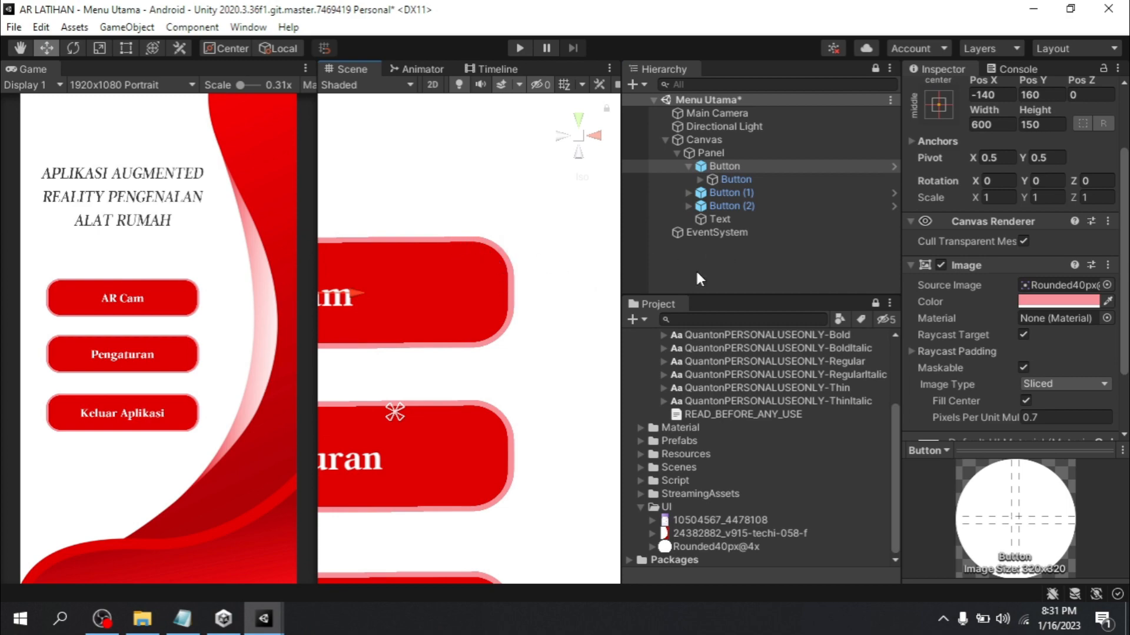
scroll(526, 344, down, 5)
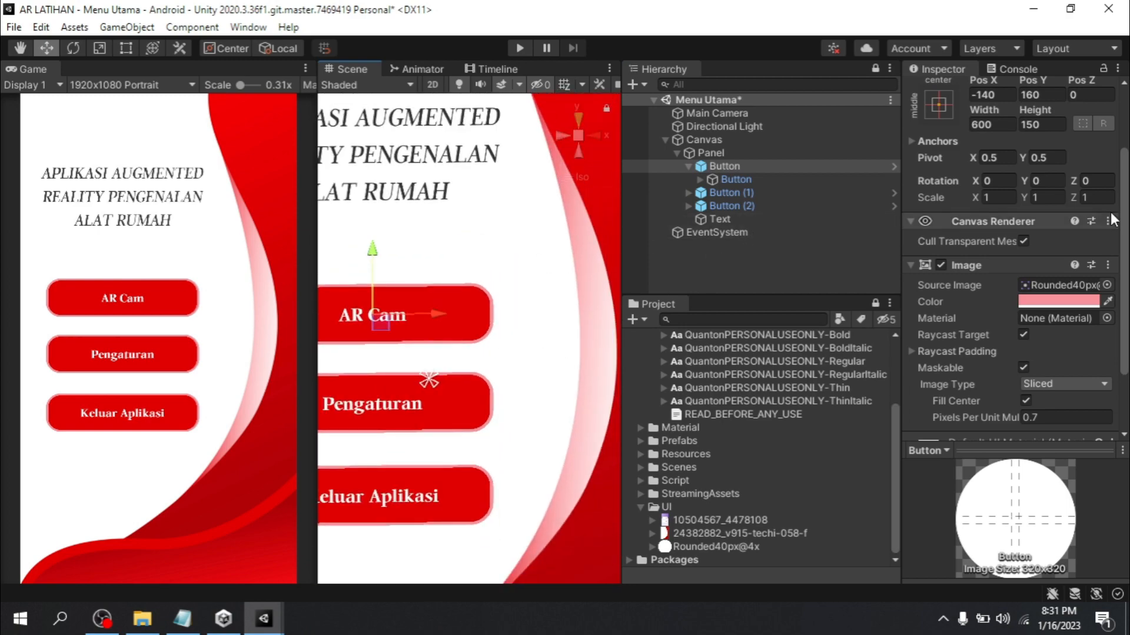
scroll(1015, 353, down, 3)
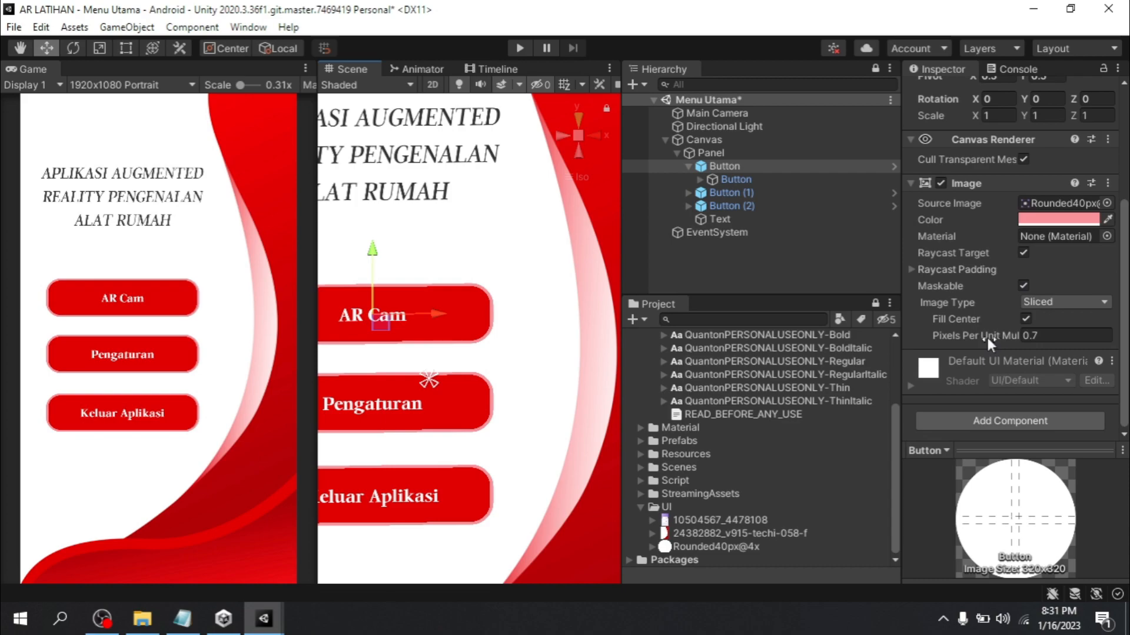
Try a Pixels Per Unit Multiplier of 1.88 on the outer AR Cam Button and set it back to 0.7
drag(986, 334, 1016, 345)
click(1069, 337)
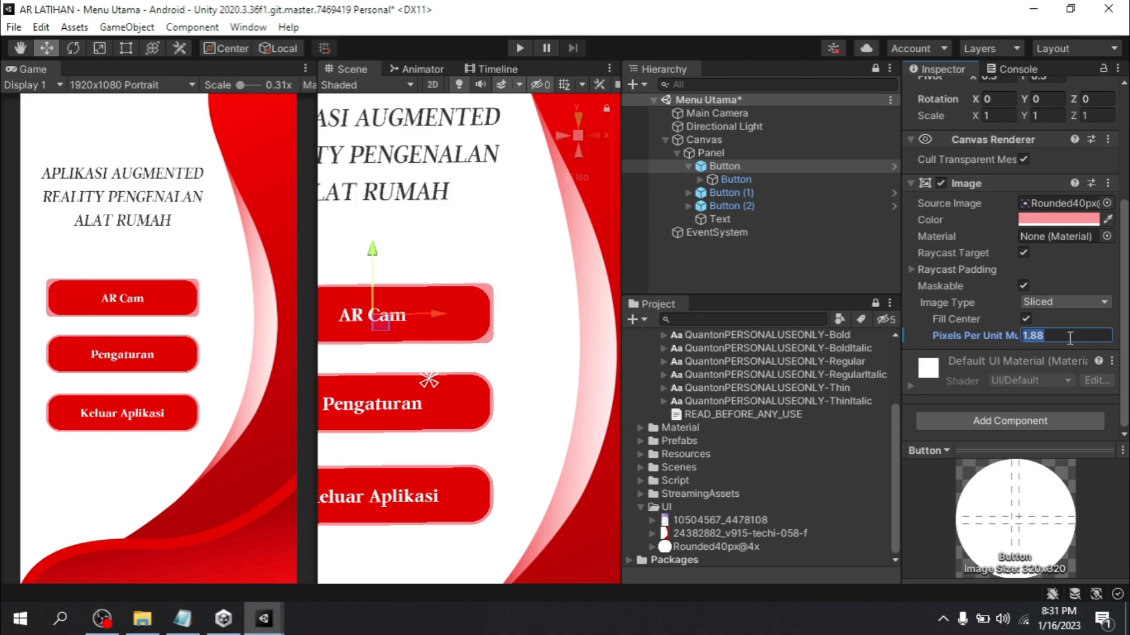
text(0.7)
key(Return)
scroll(1044, 353, up, 2)
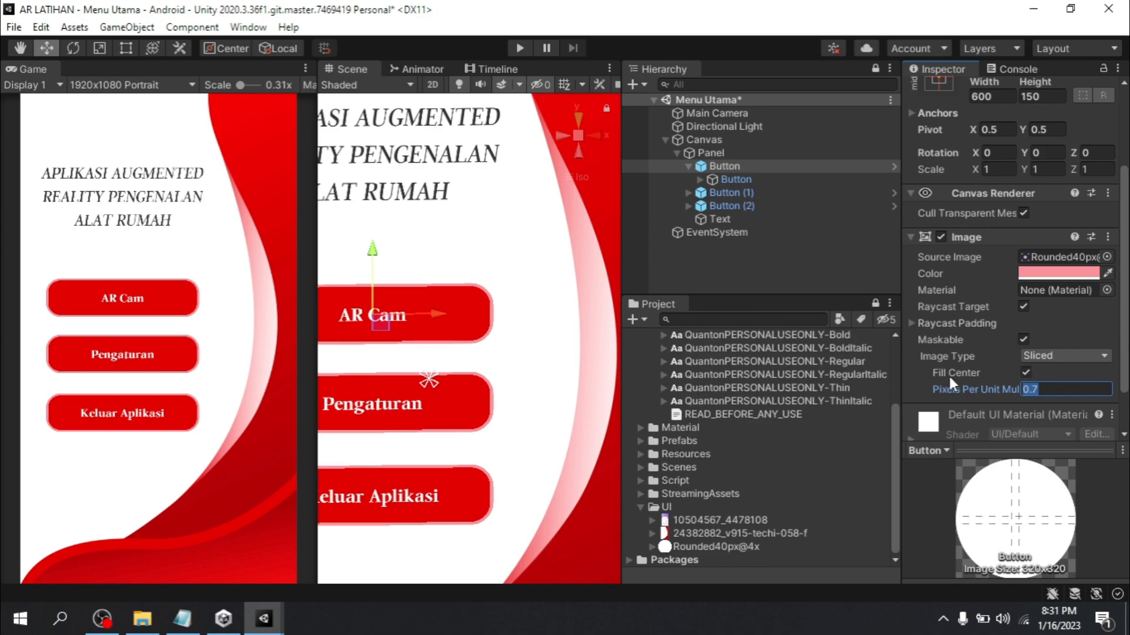
Review the Rounded40px@4x texture's Sprite (2D and UI) import settings and its slicing borders in the Sprite Editor
click(689, 544)
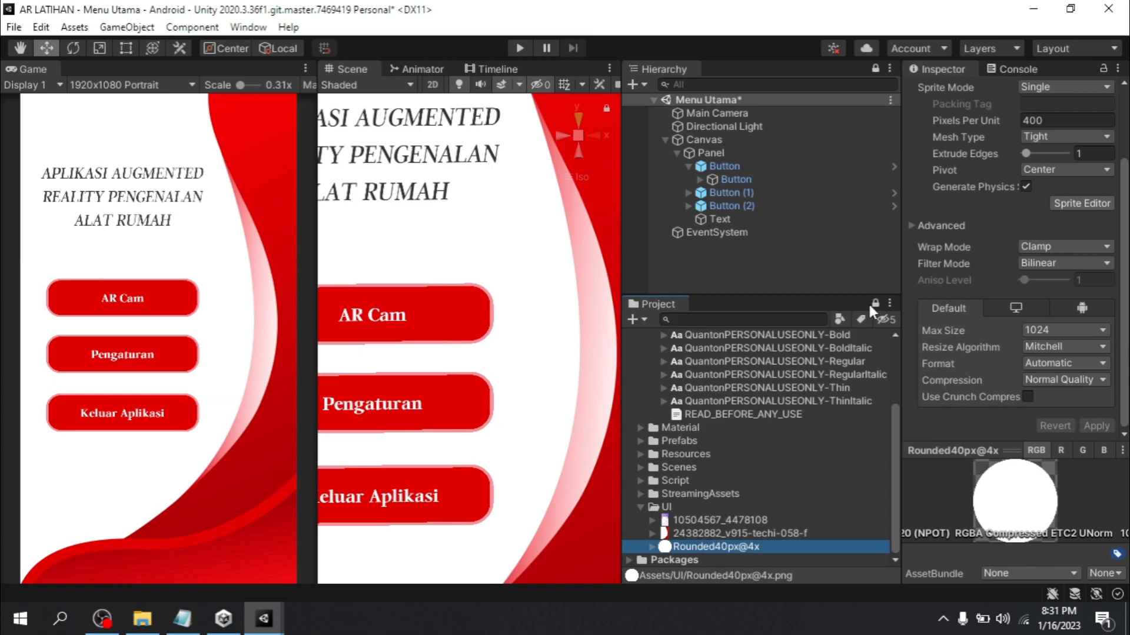
scroll(1001, 269, up, 3)
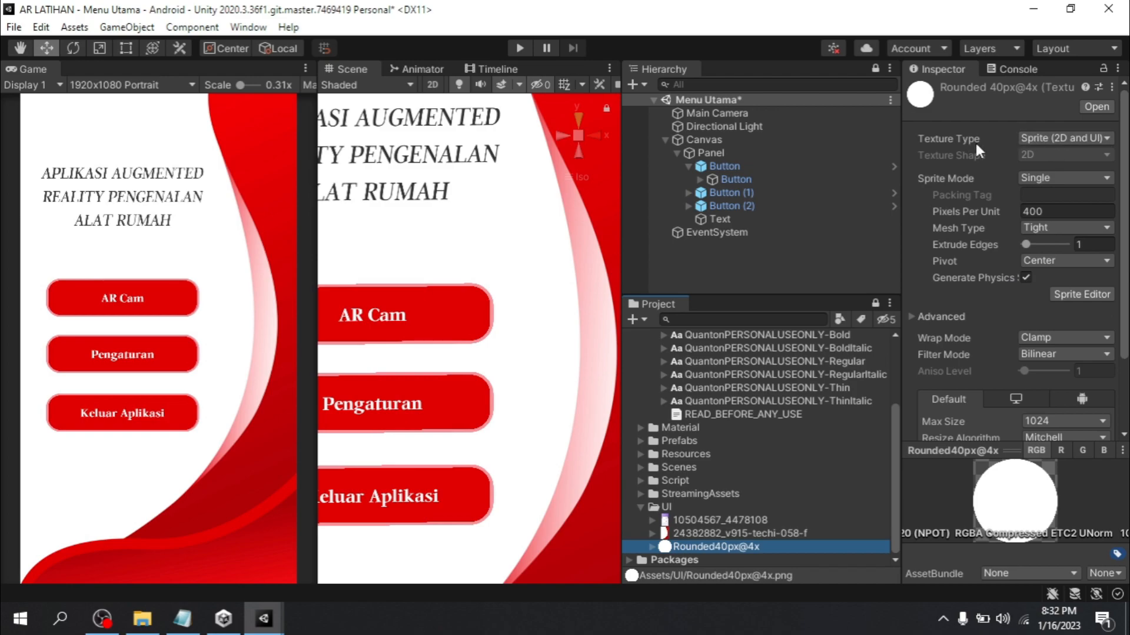
click(1062, 138)
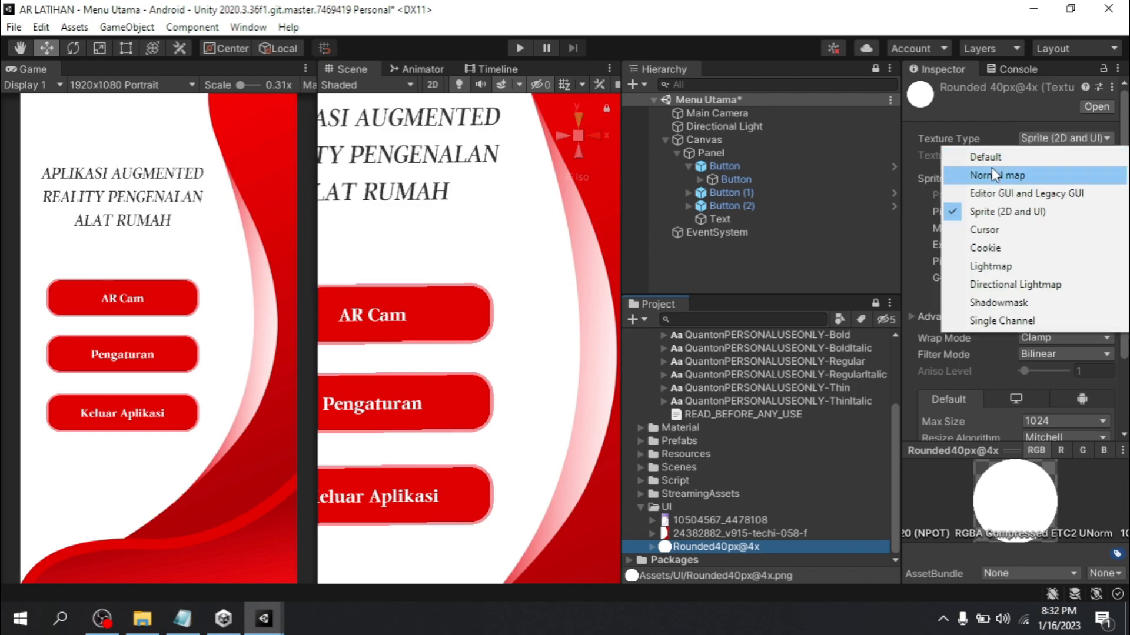
click(1003, 212)
scroll(1030, 212, down, 3)
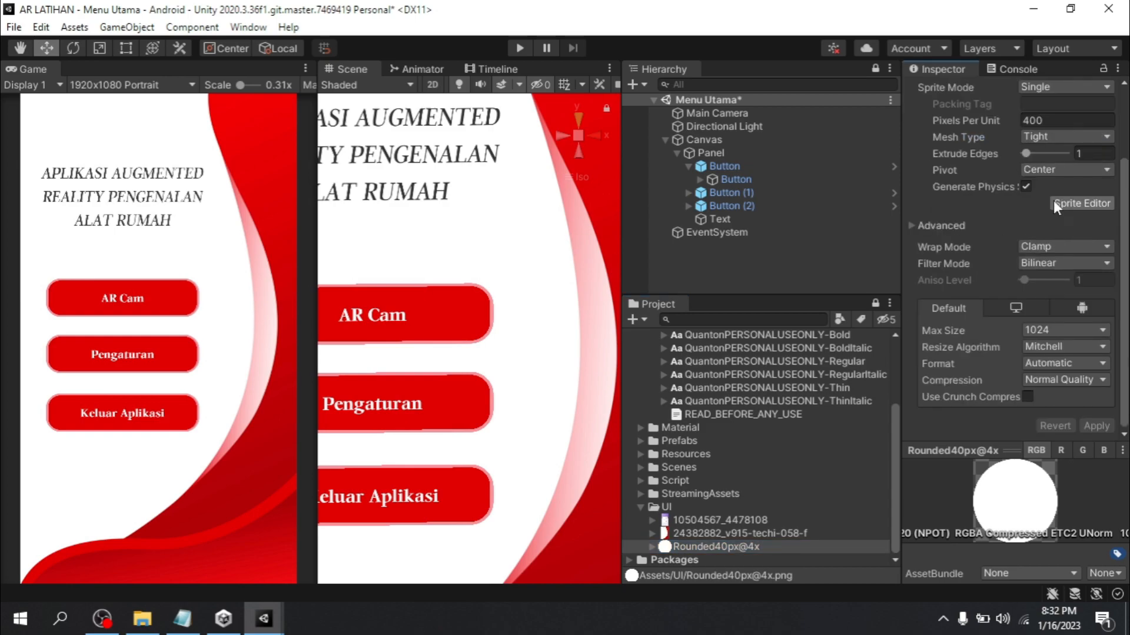
scroll(1043, 235, up, 3)
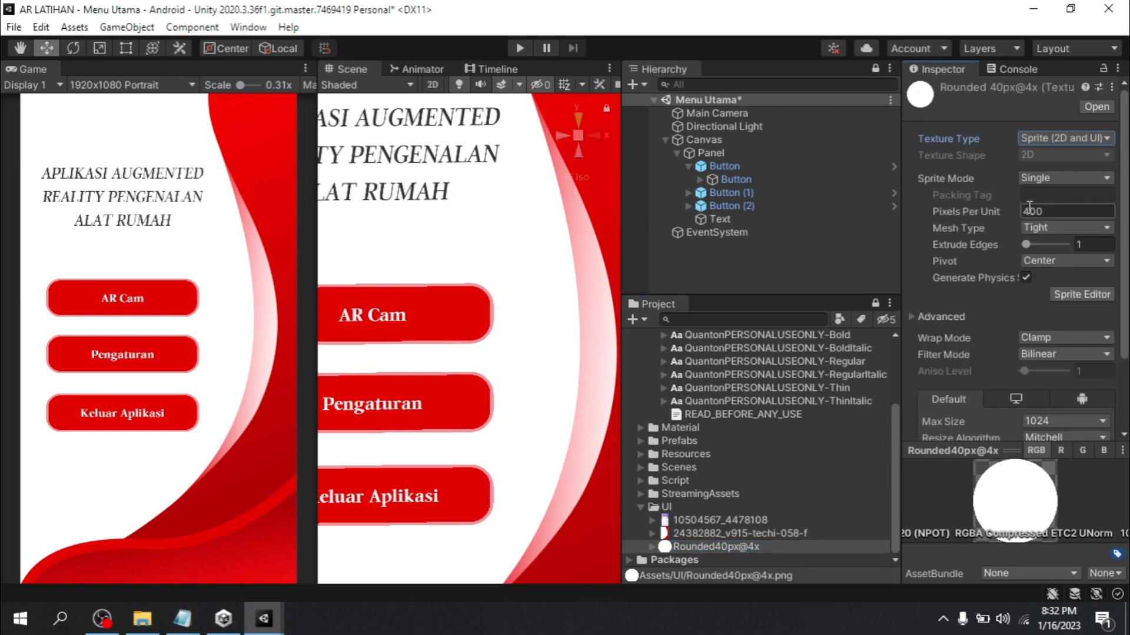
click(1073, 295)
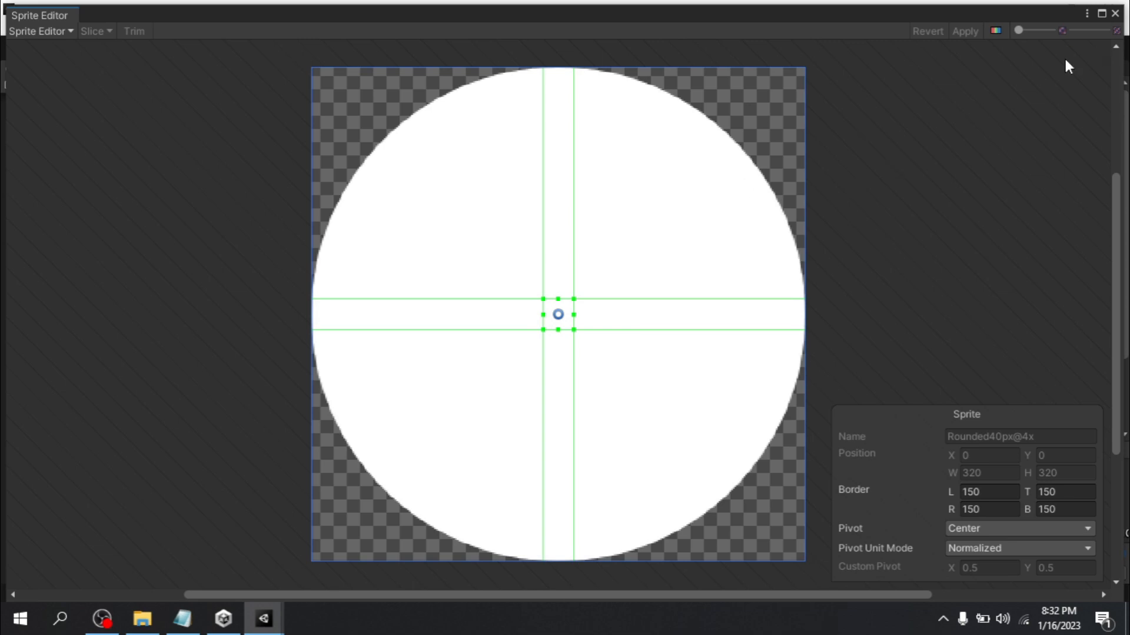
click(1115, 13)
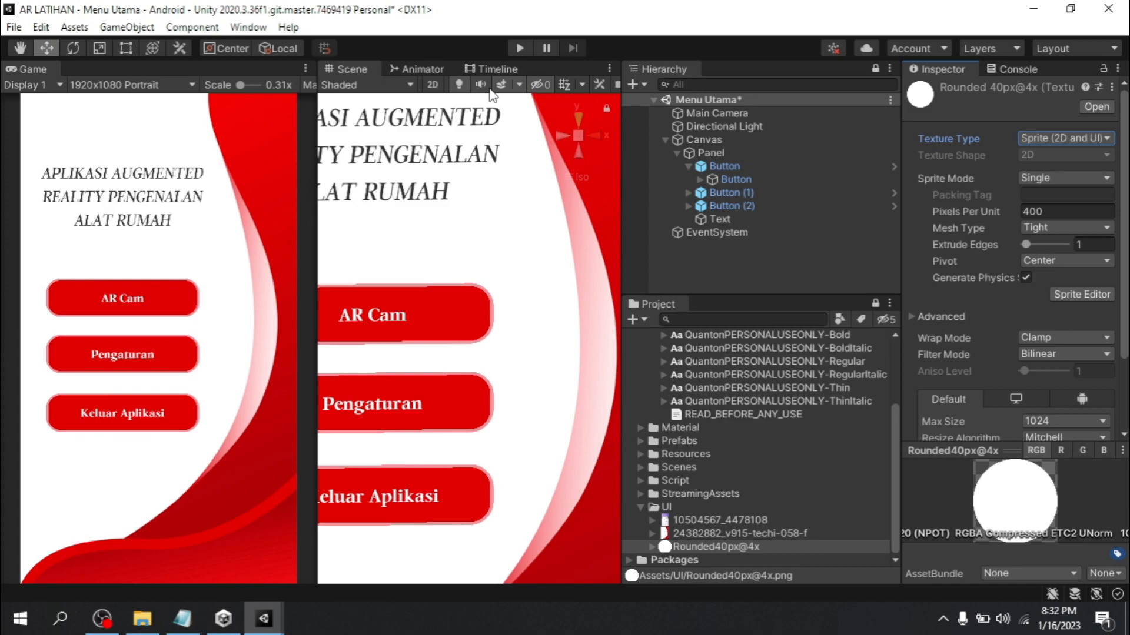
Search the Package Manager's Unity Registry for "sprite" packages
click(247, 28)
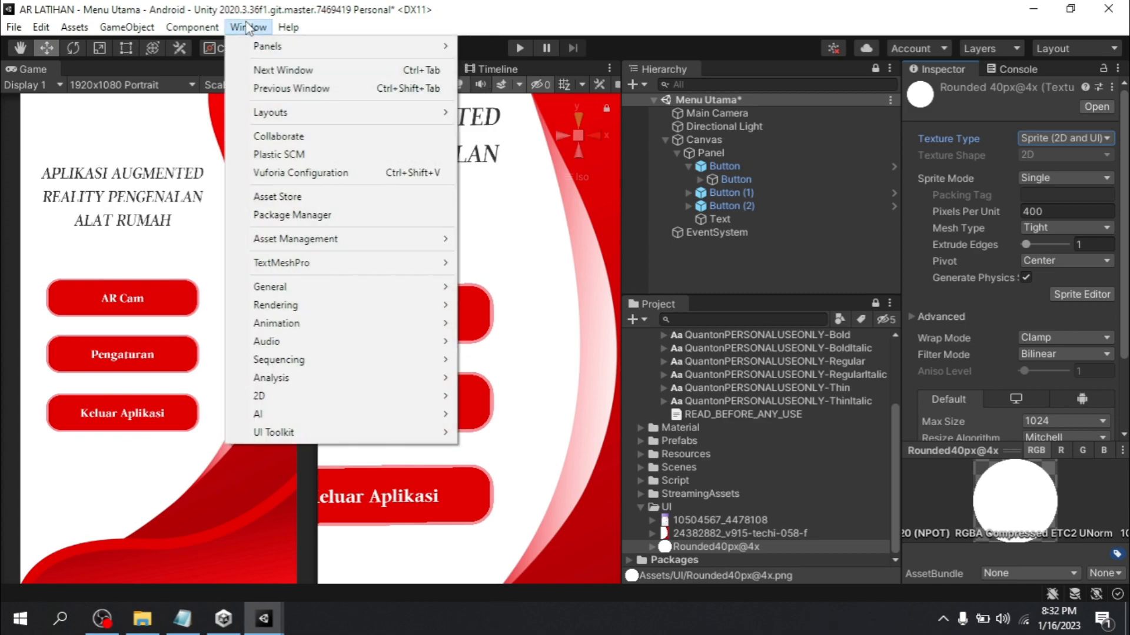
click(288, 215)
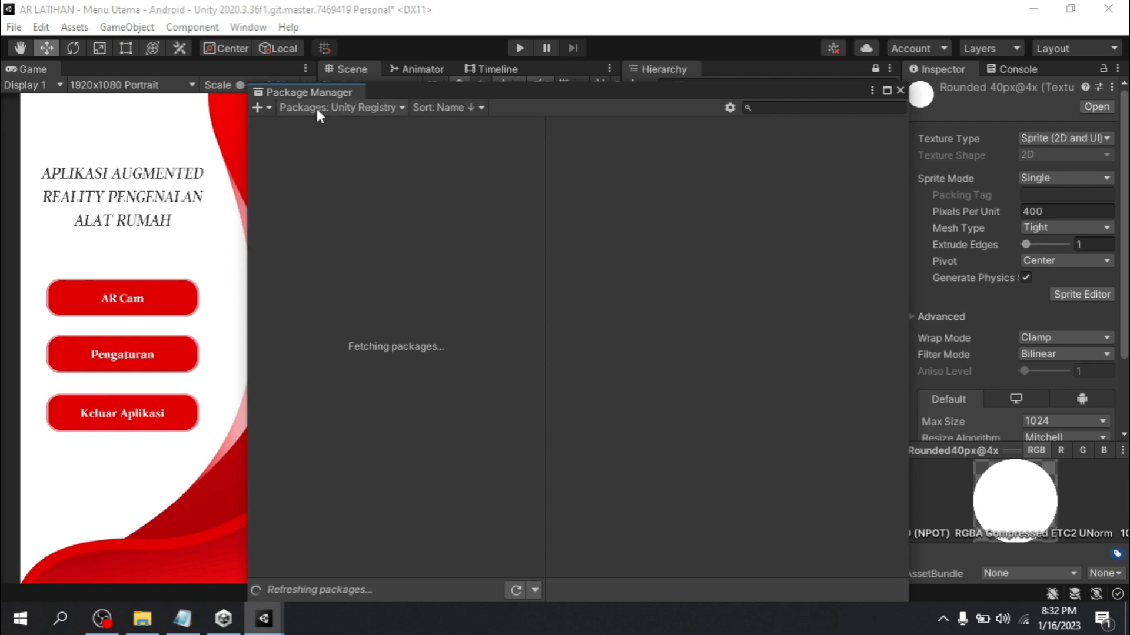
click(399, 107)
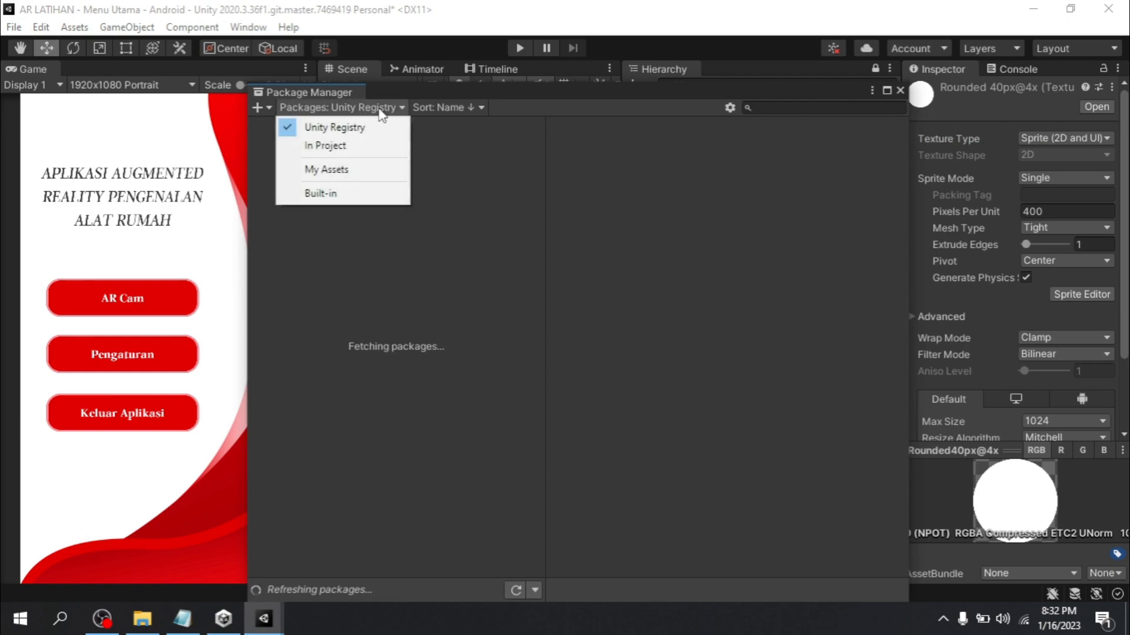
click(329, 126)
click(773, 108)
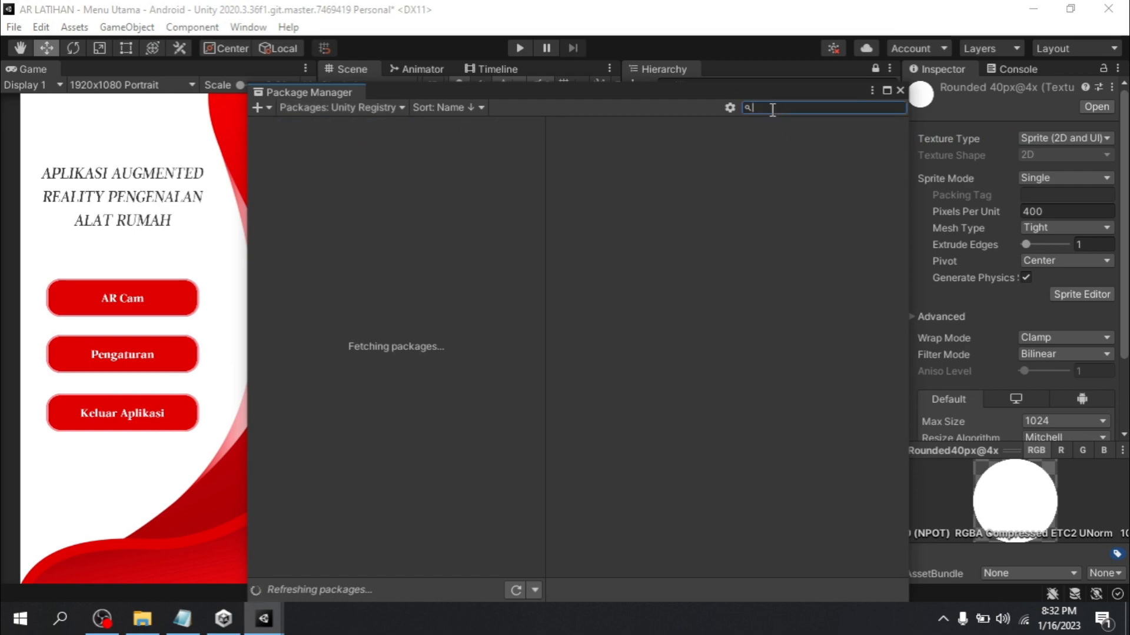
text(sprite)
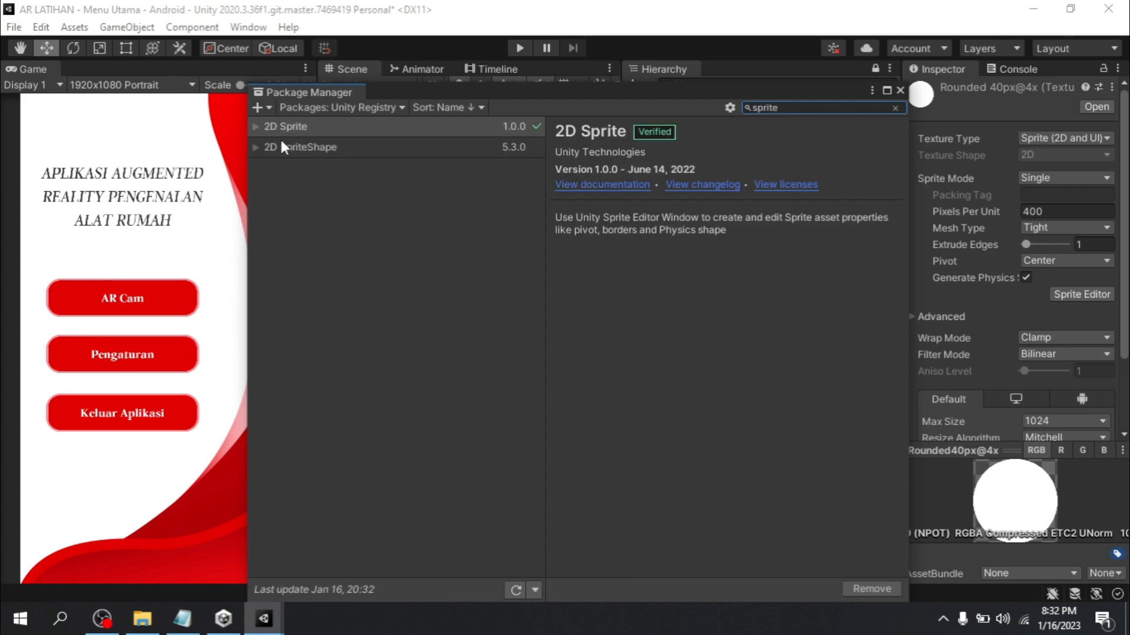
Compare the 2D SpriteShape and 2D Sprite package details, and close the Package Manager
click(321, 147)
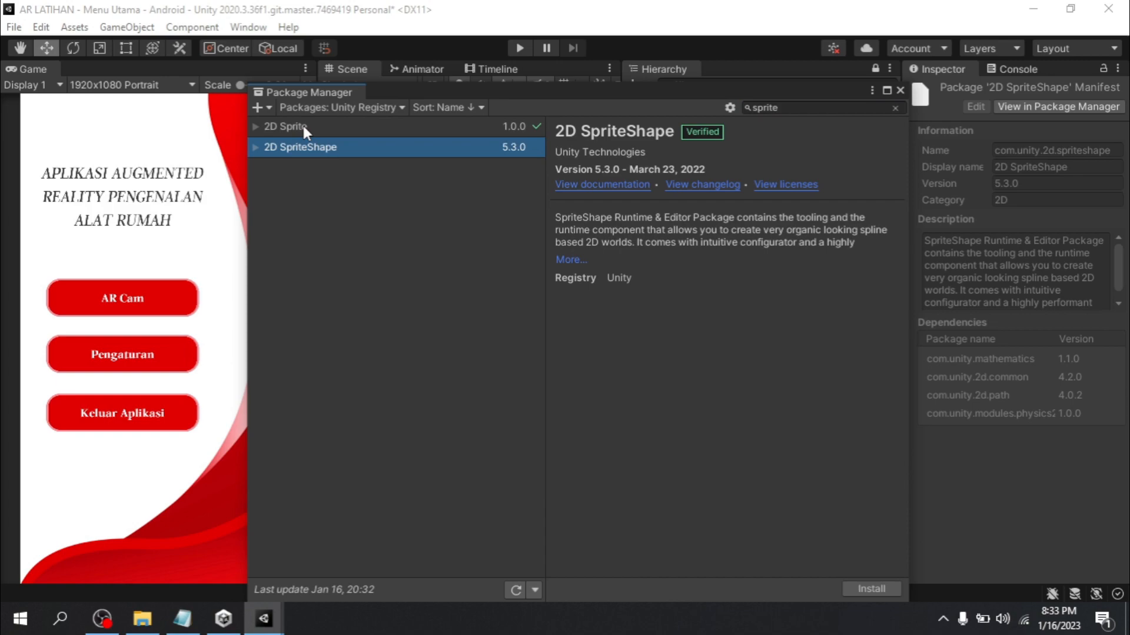
click(302, 125)
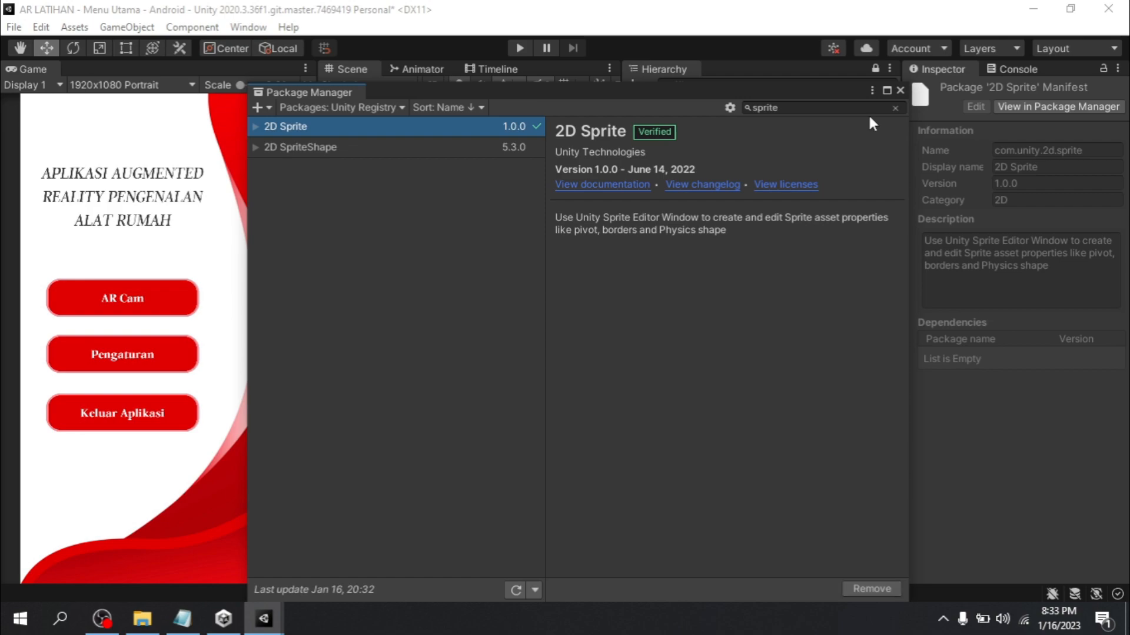
click(900, 91)
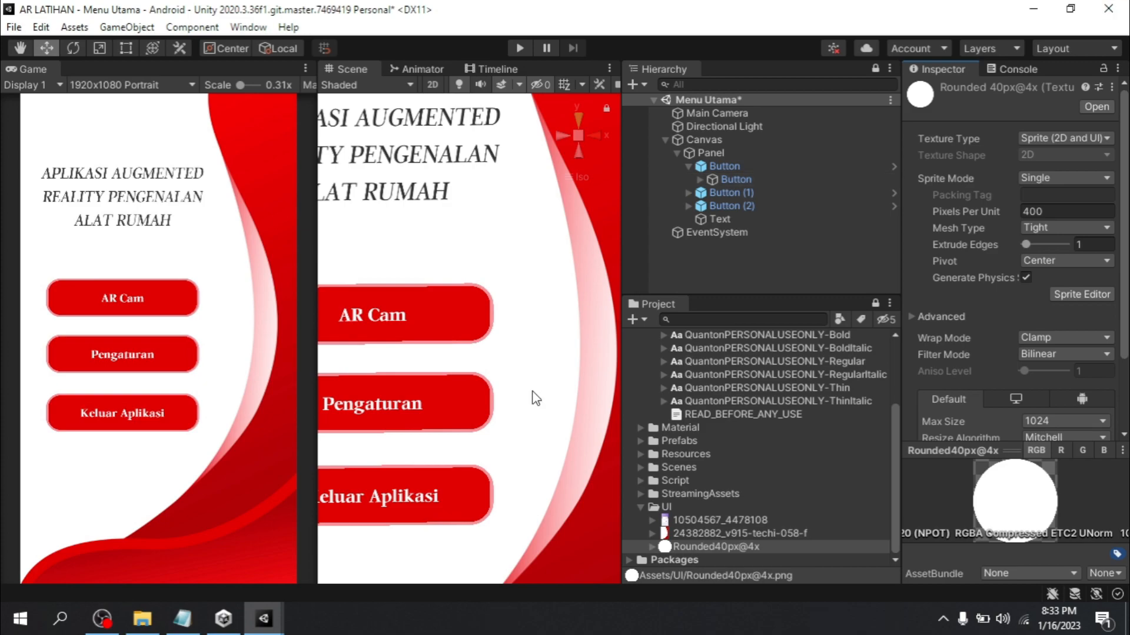
Create a new scene named "Halaman Setting" in the project's Scenes folder
scroll(502, 371, up, 3)
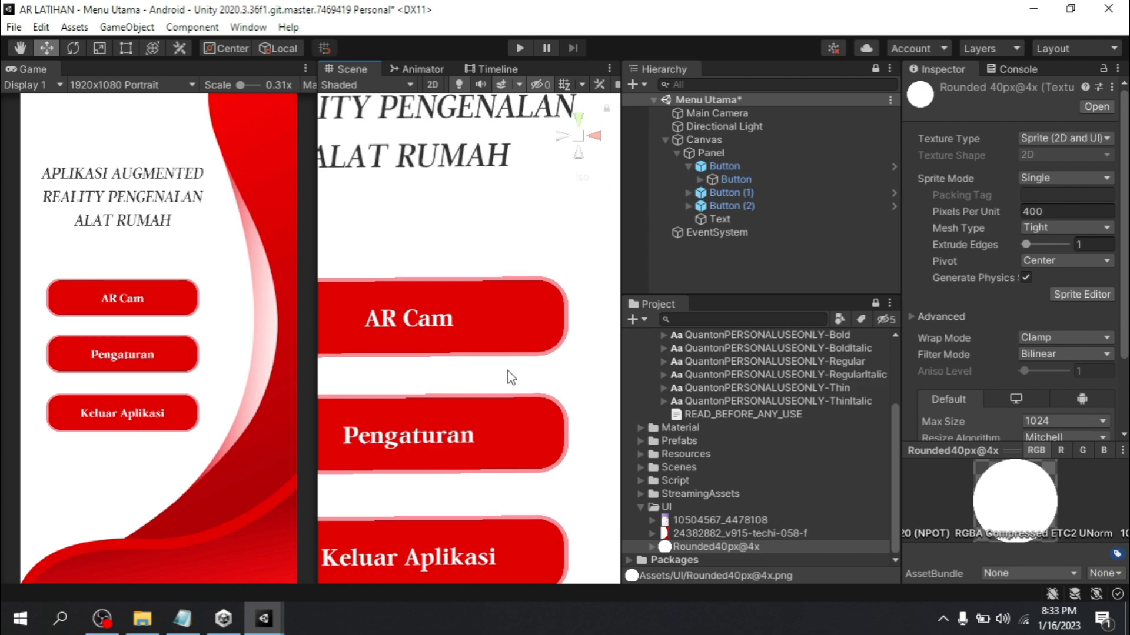
scroll(507, 369, down, 2)
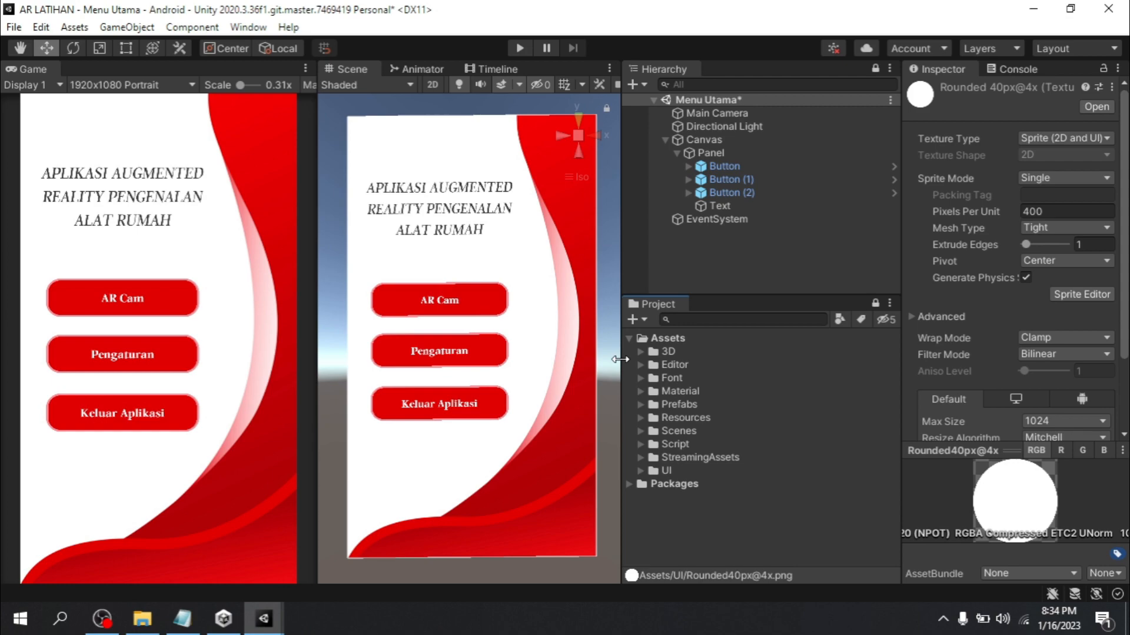
click(692, 317)
double_click(694, 429)
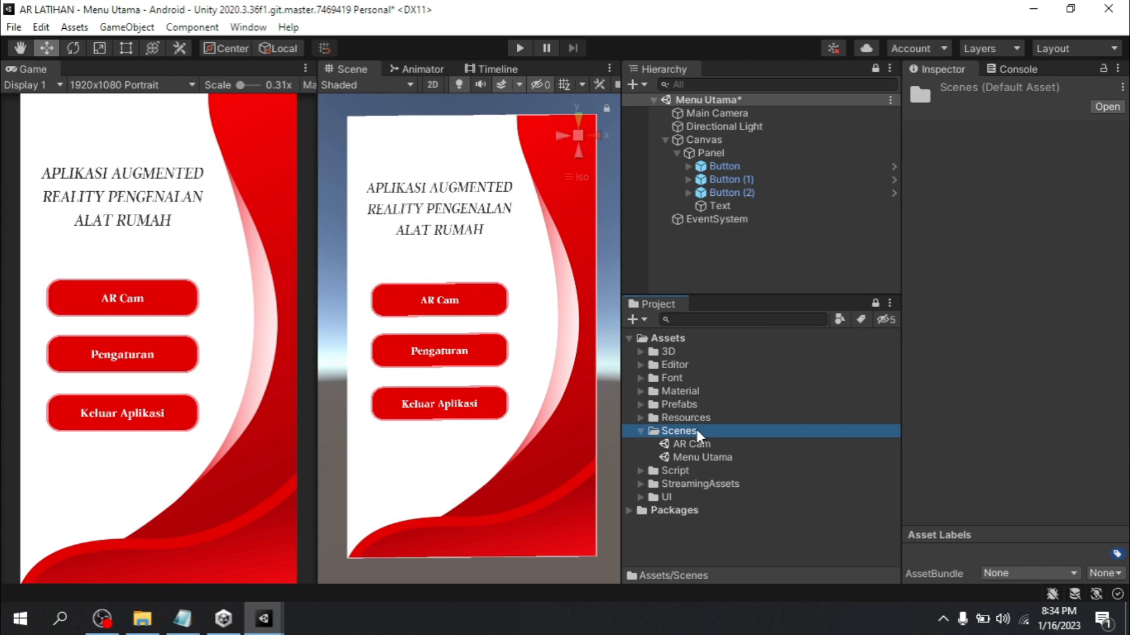
right_click(697, 430)
mouse_move(770, 169)
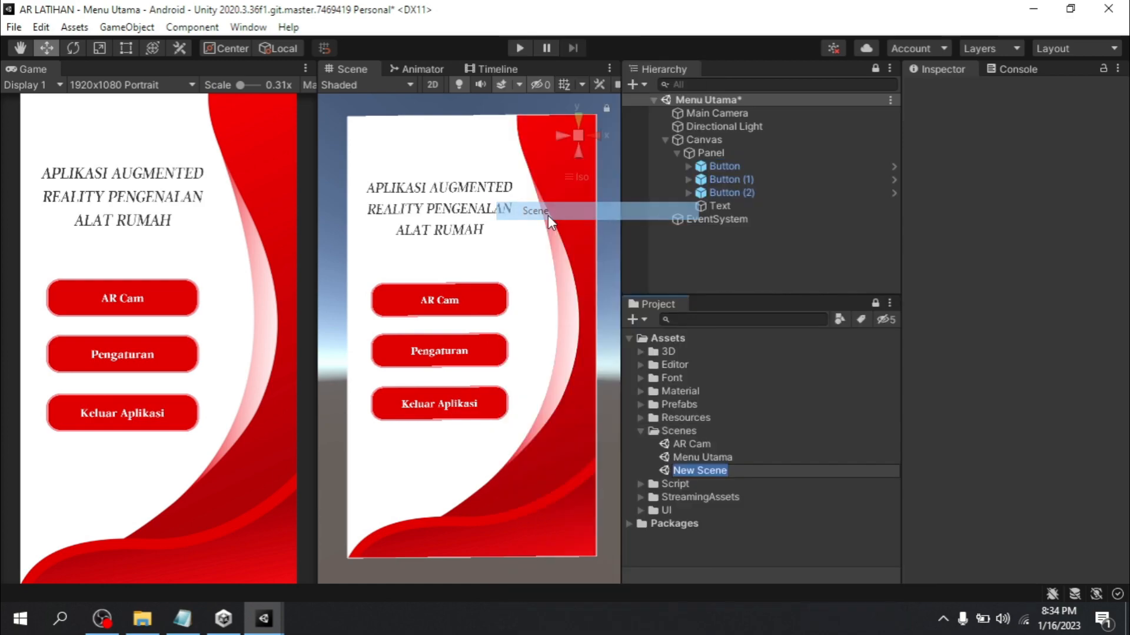
click(548, 214)
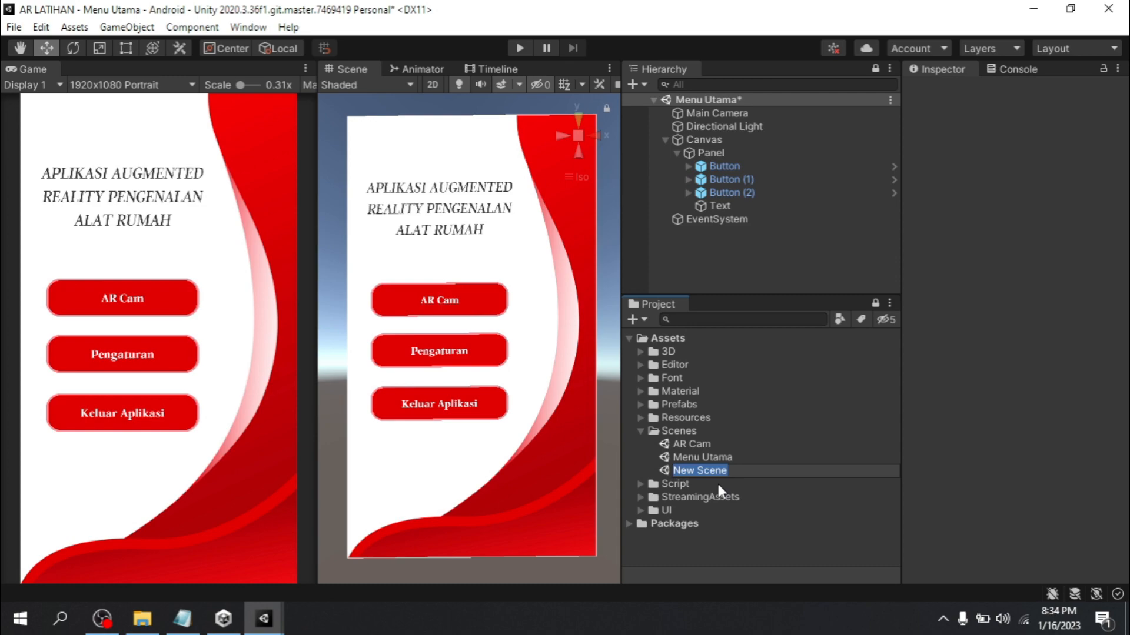
text(Halaman Setting)
key(Return)
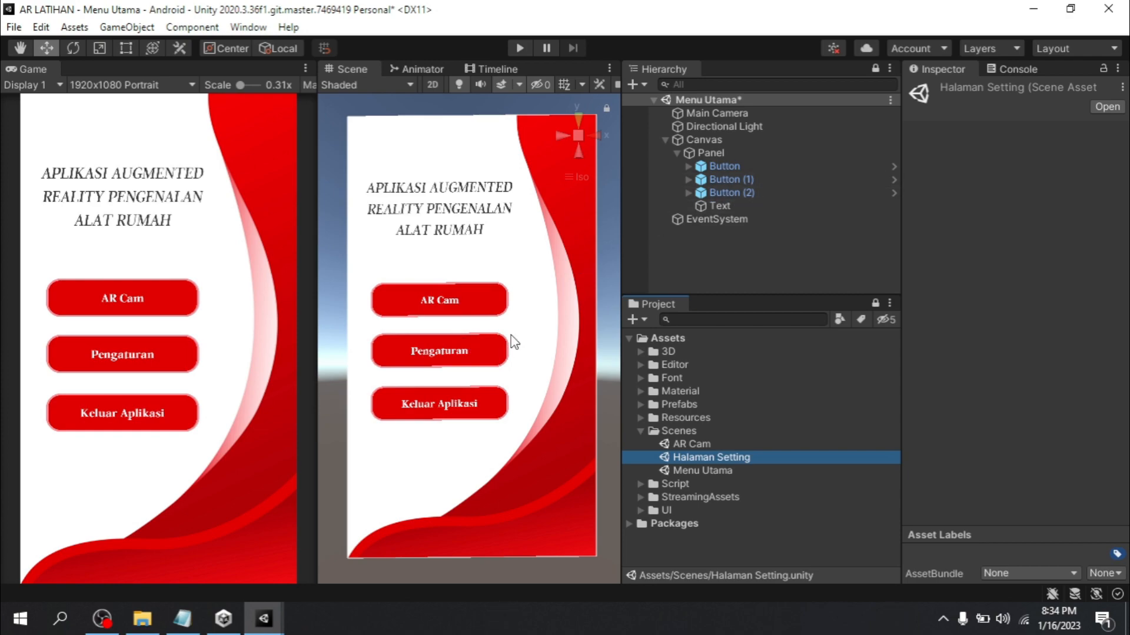
Inspect the Pengaturan button's outer Image settings and its nested Button's Image and On Click () settings
scroll(533, 342, up, 2)
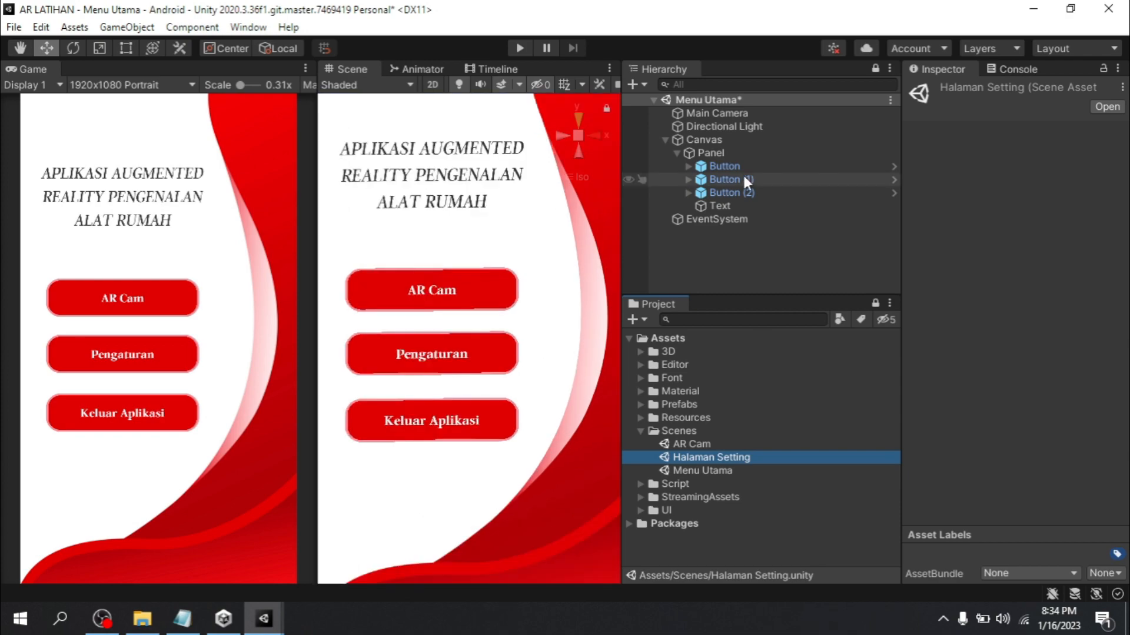
click(742, 178)
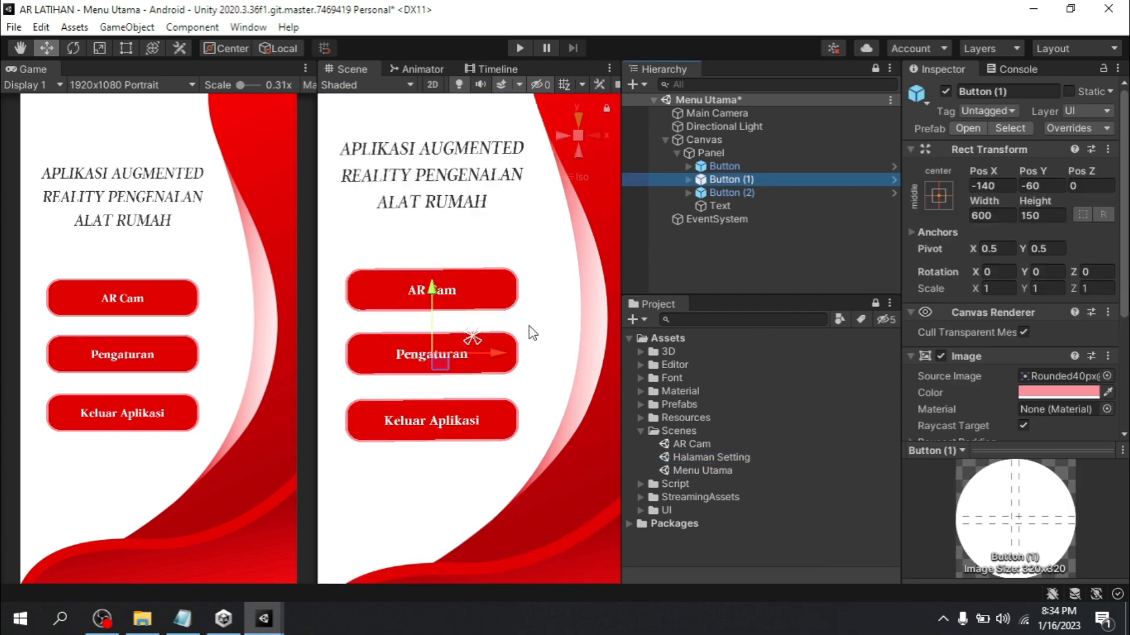
scroll(1050, 255, down, 3)
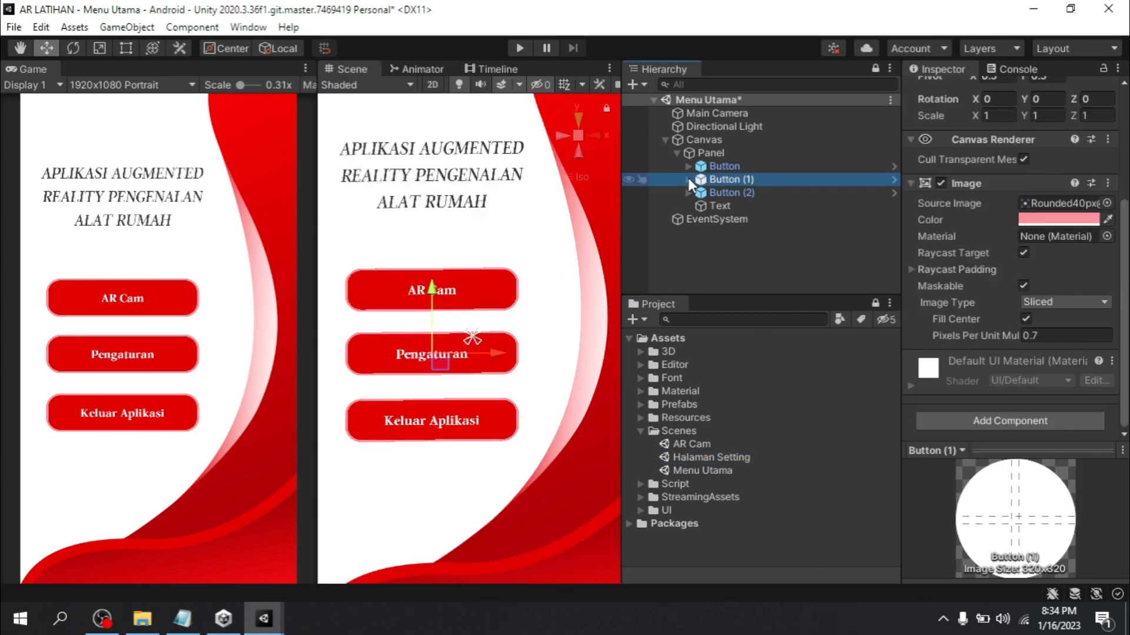
click(688, 180)
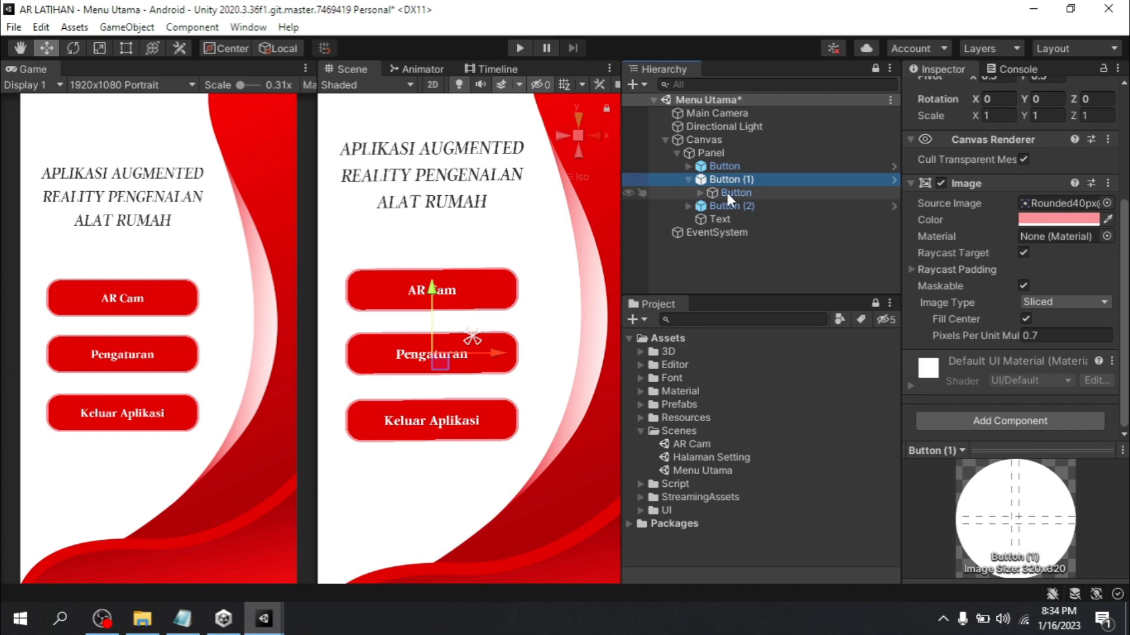
click(727, 192)
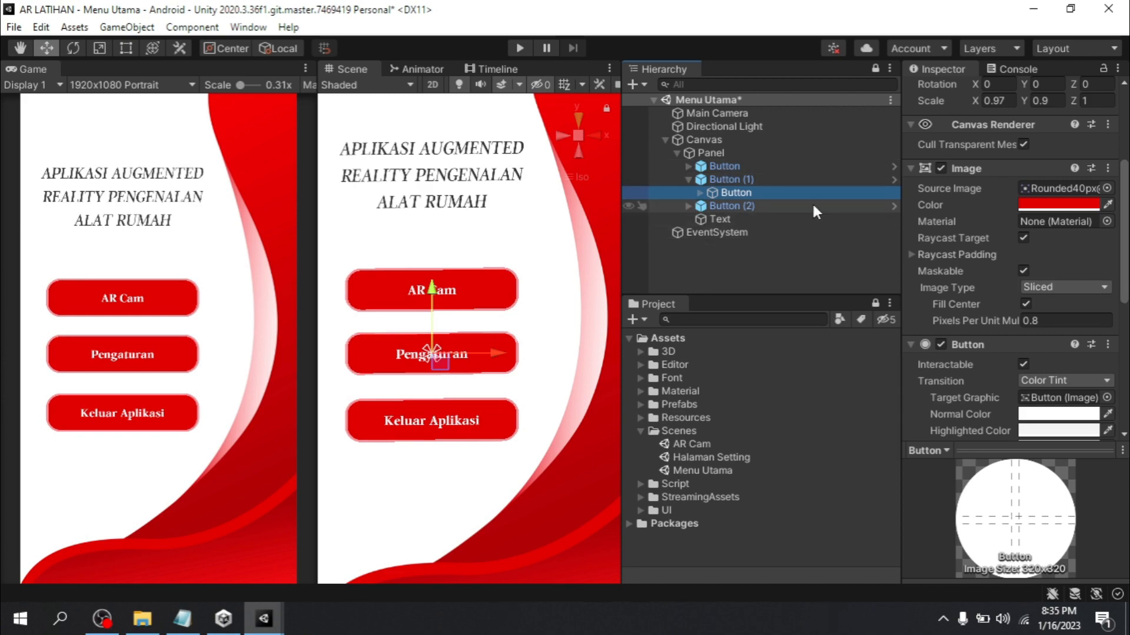
scroll(983, 250, down, 10)
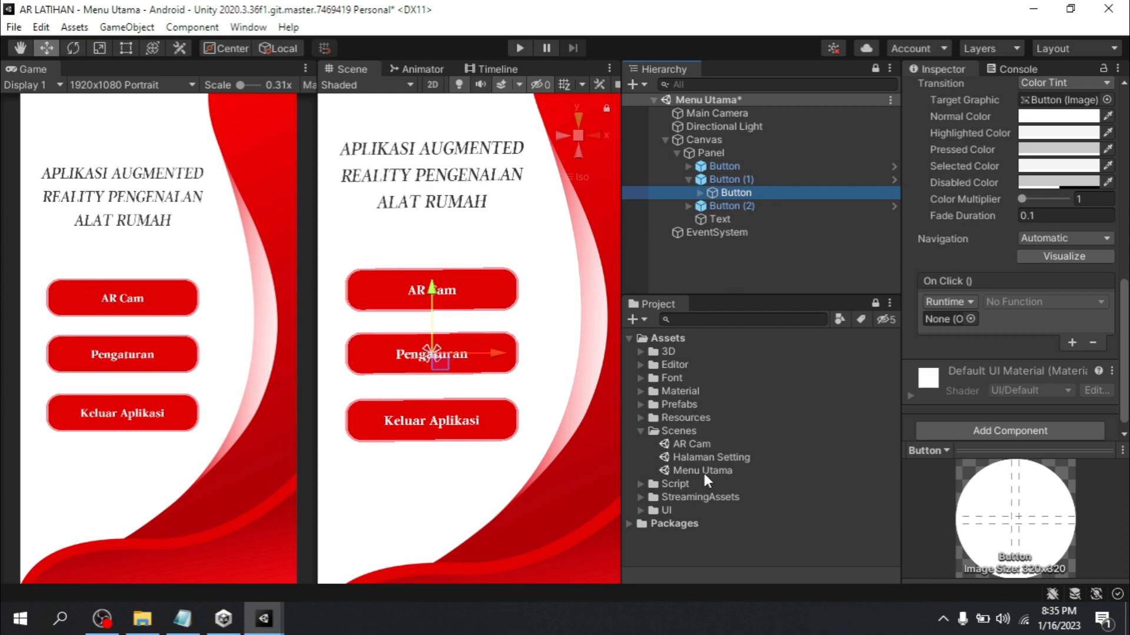
Check how the AR Cam button's nested Button is configured in its On Click () event
click(738, 164)
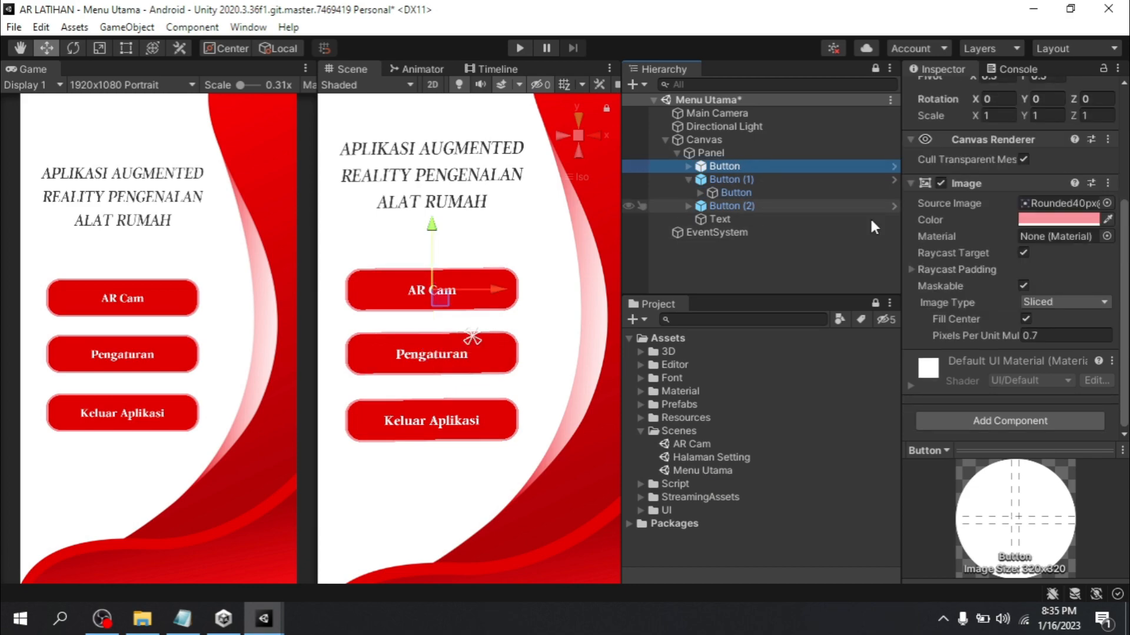
key(Right)
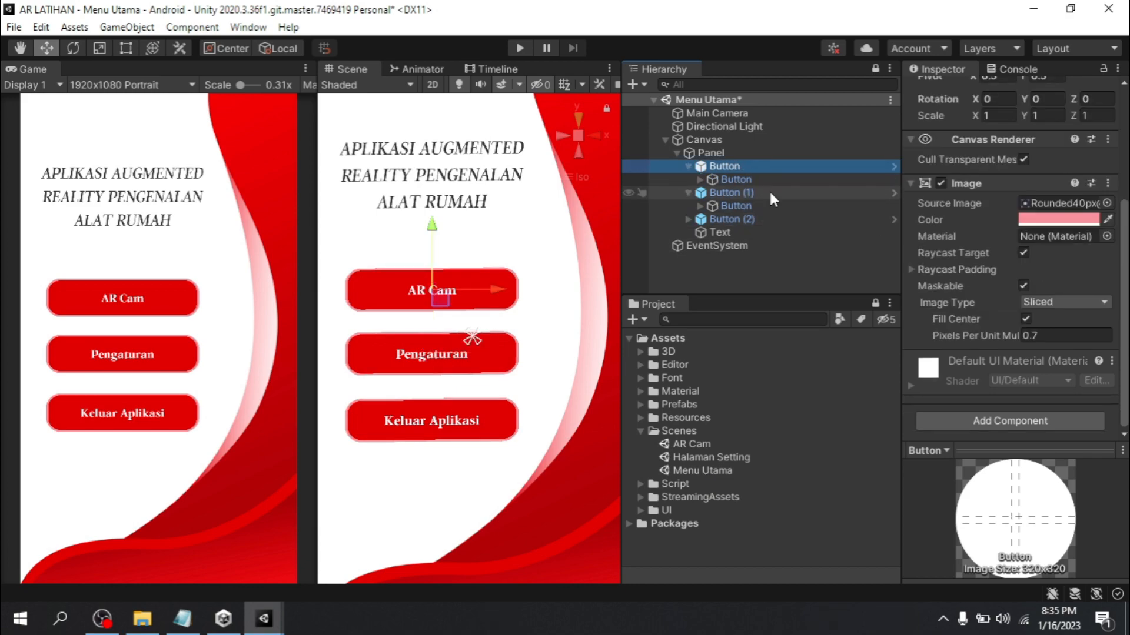
key(Down)
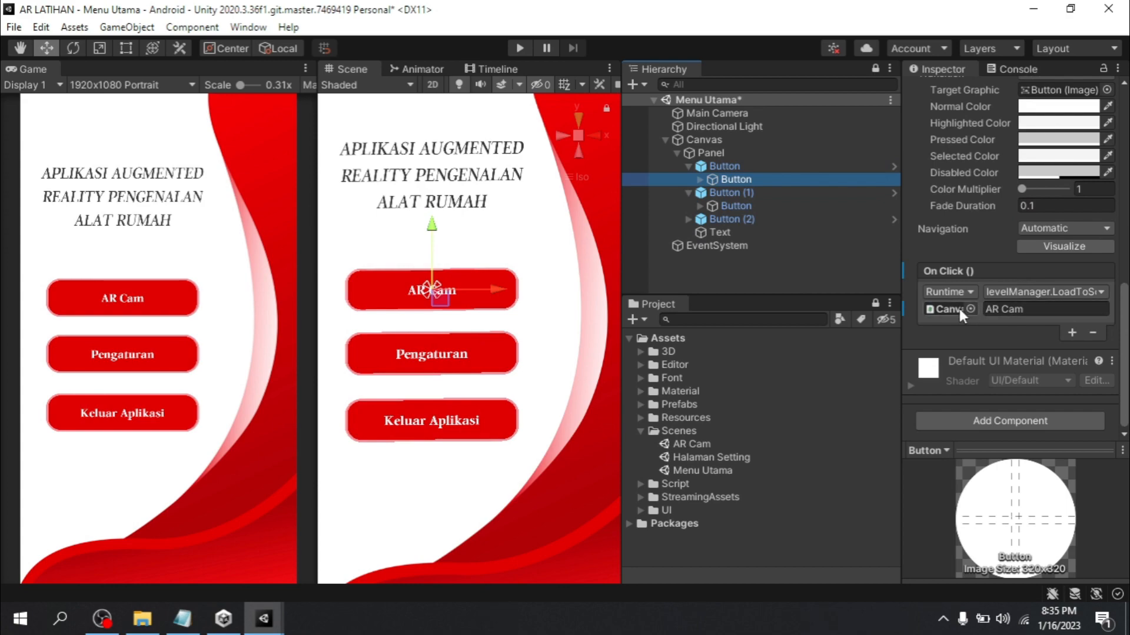
Assign the Canvas to the On Click () event of Pengaturan's nested Button and choose levelManager's LoadToScene (string) function
key(Down)
key(Down)
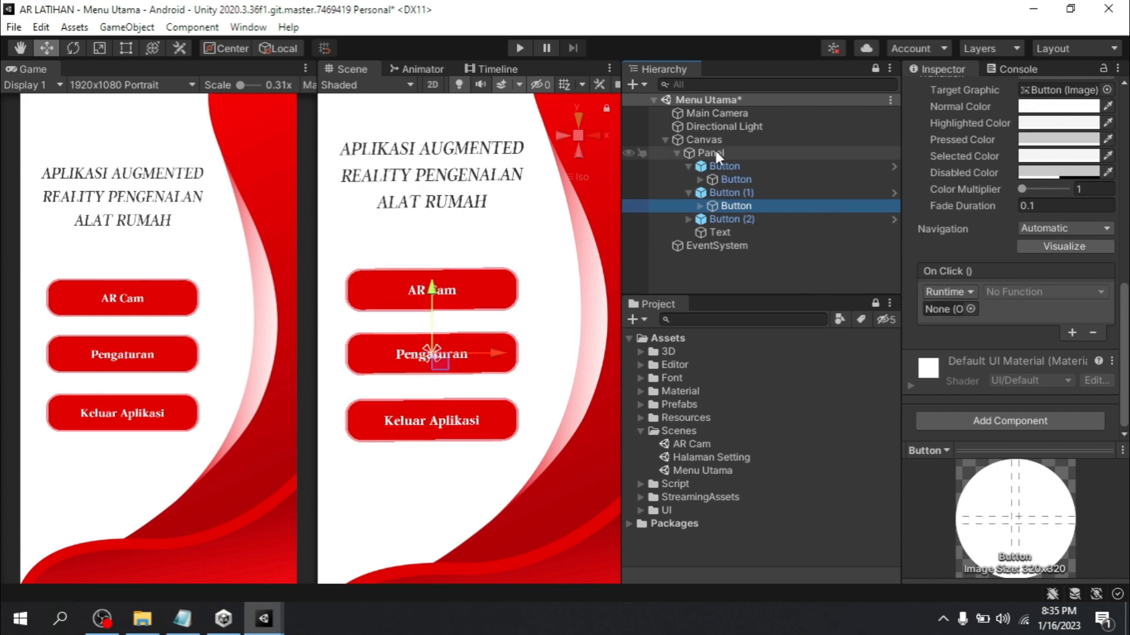
drag(703, 140, 937, 309)
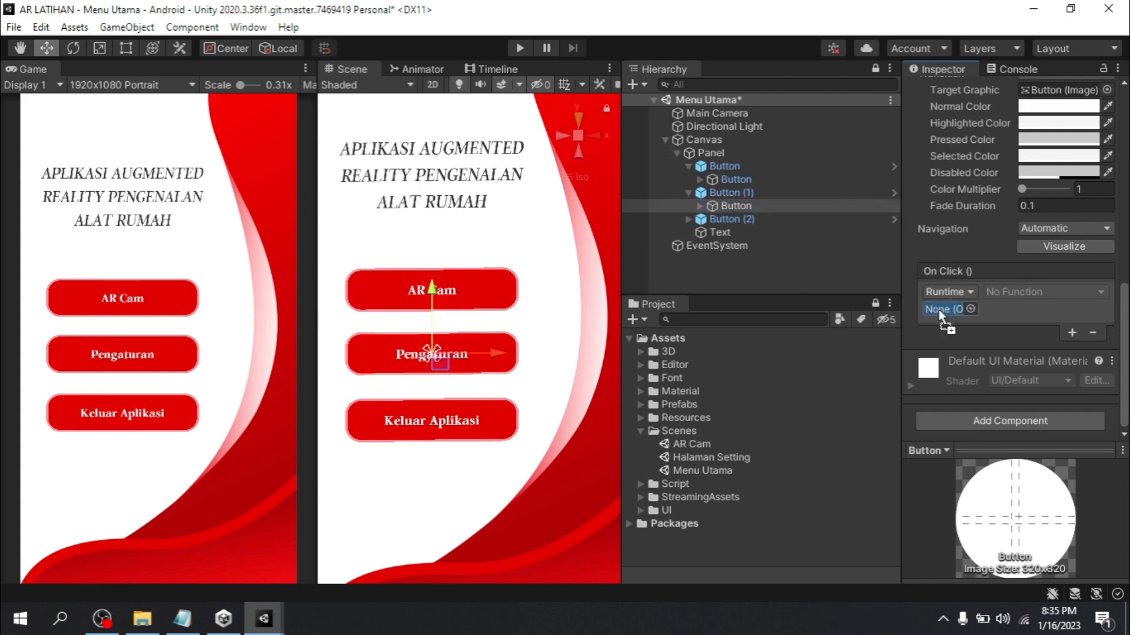
click(1035, 292)
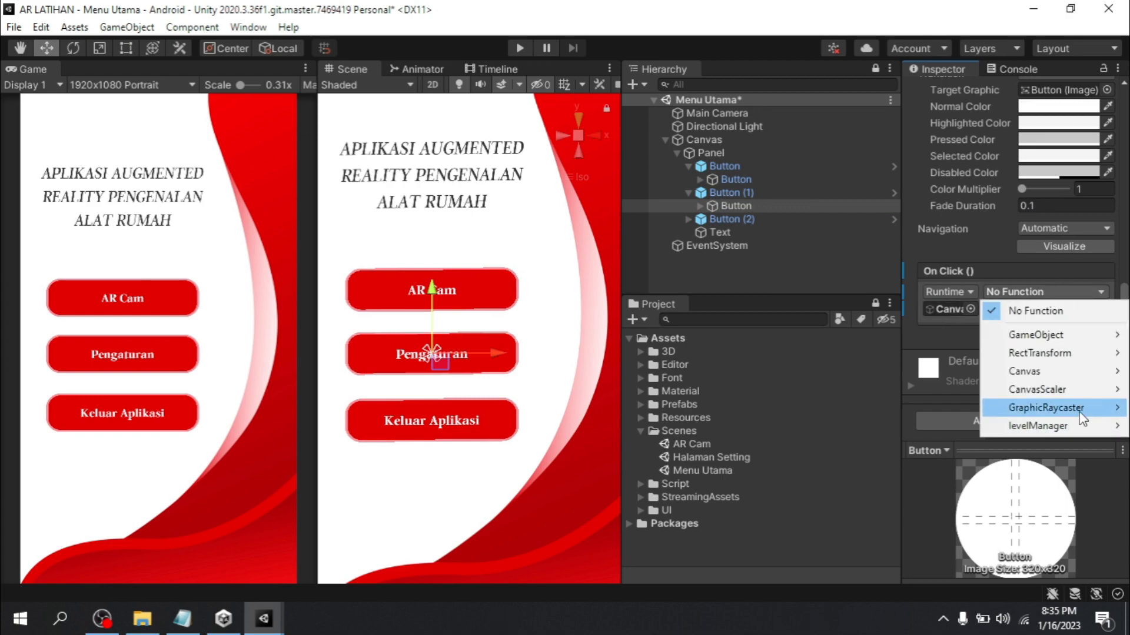
mouse_move(1008, 431)
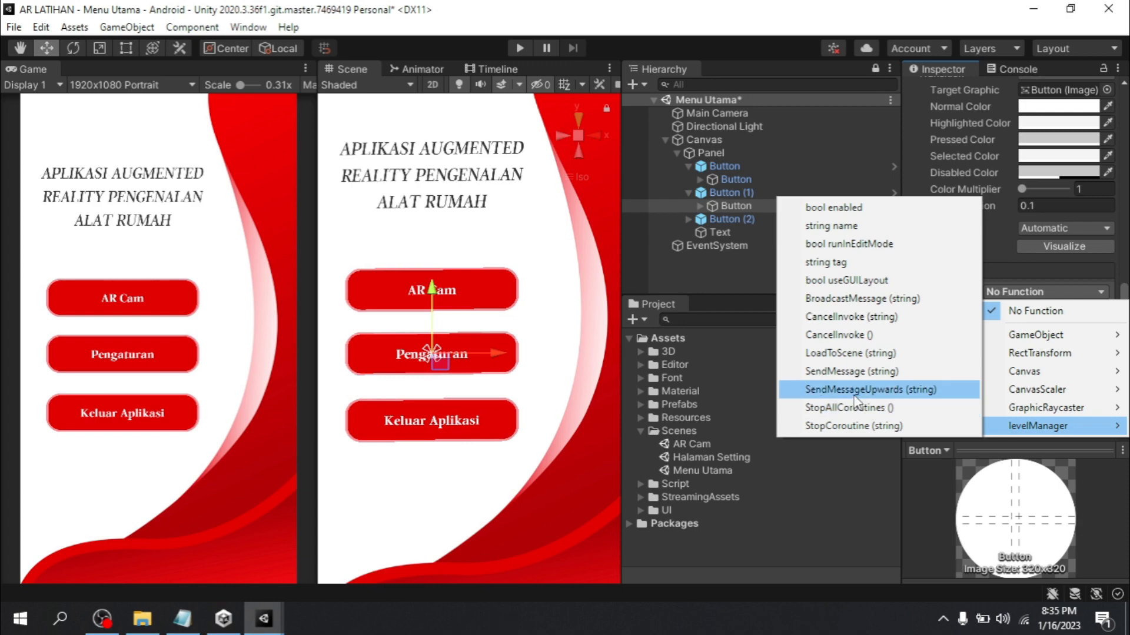
click(863, 354)
Set the LoadToScene argument of the Pengaturan button to "Halaman Setting"
click(1042, 309)
text(AR Cam)
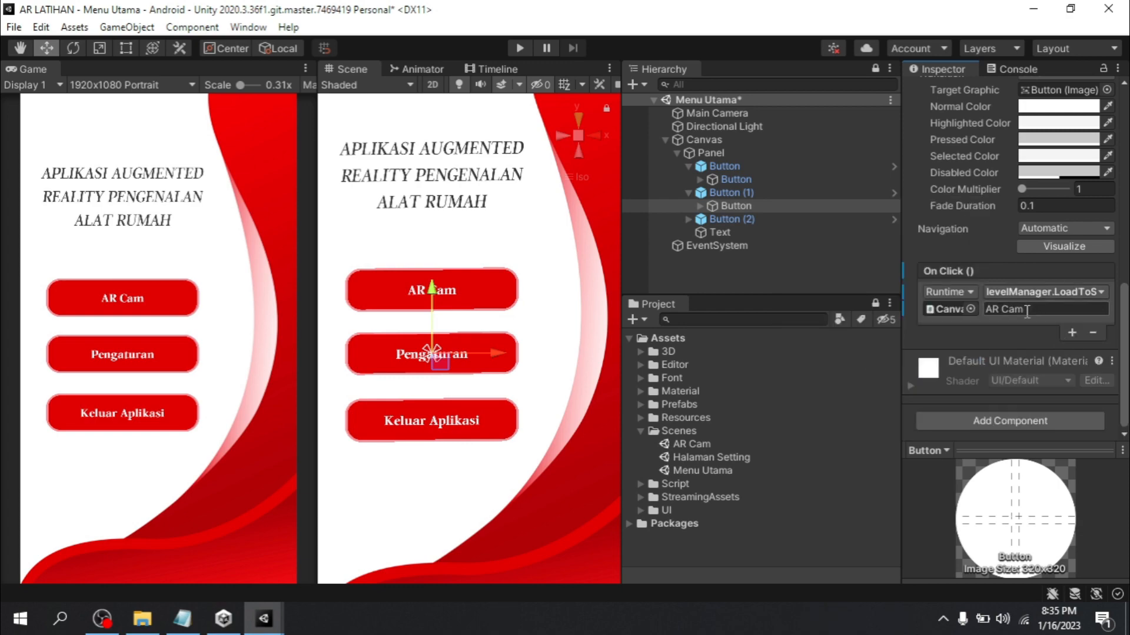
click(1036, 310)
text(Halaman Setting)
Add the Halaman Setting scene to Scenes In Build after AR Cam, and close the Build Settings
click(14, 27)
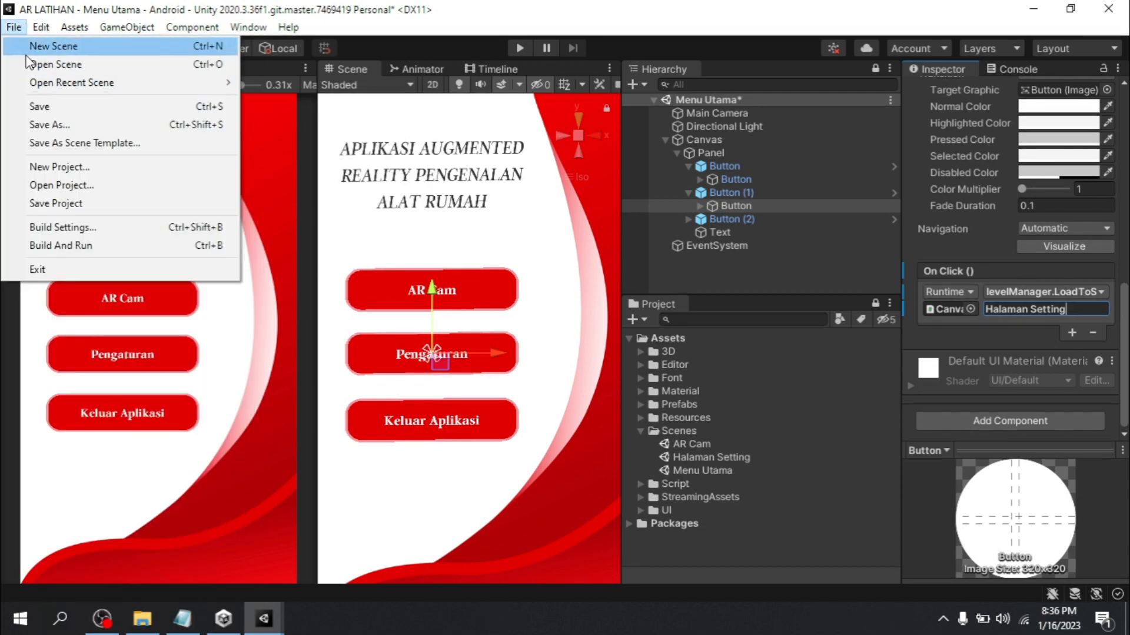
click(65, 227)
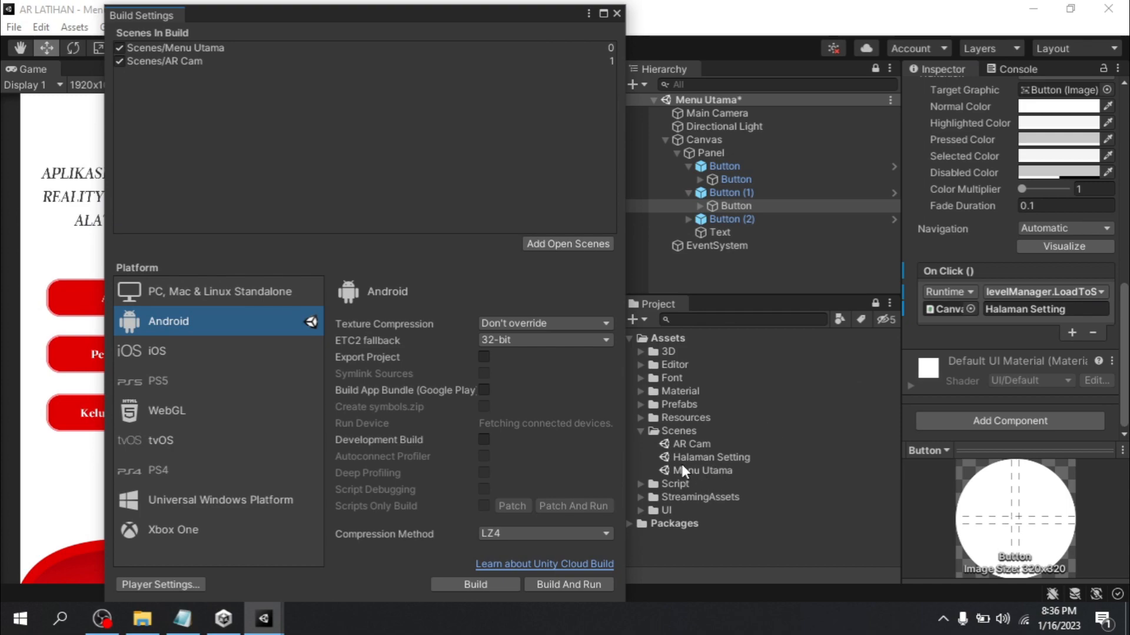
drag(691, 456, 140, 84)
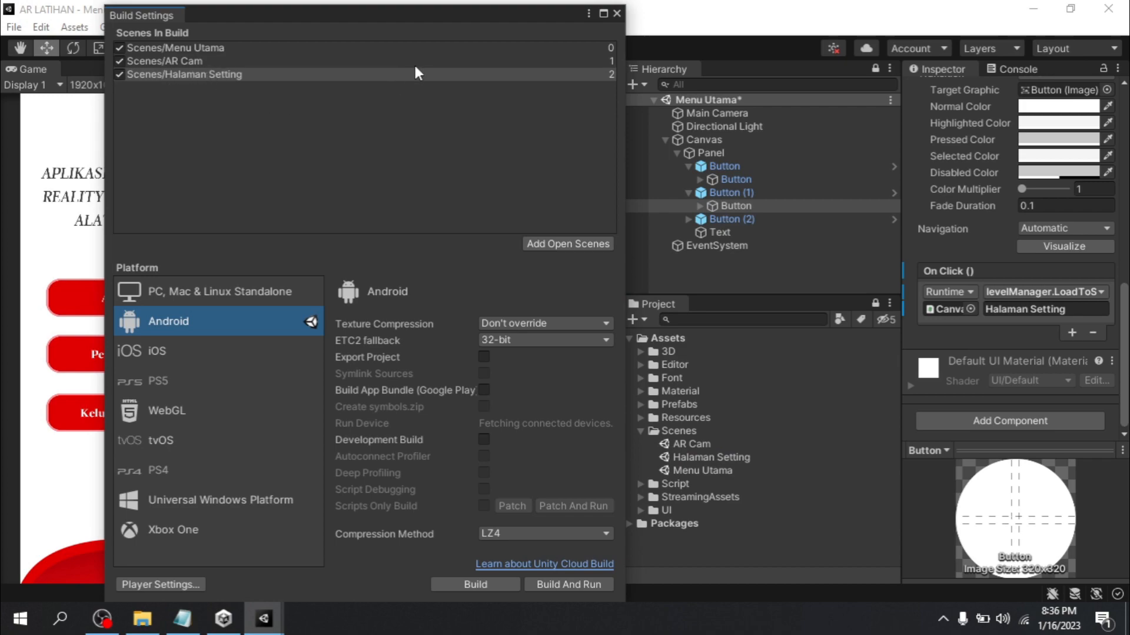
click(617, 13)
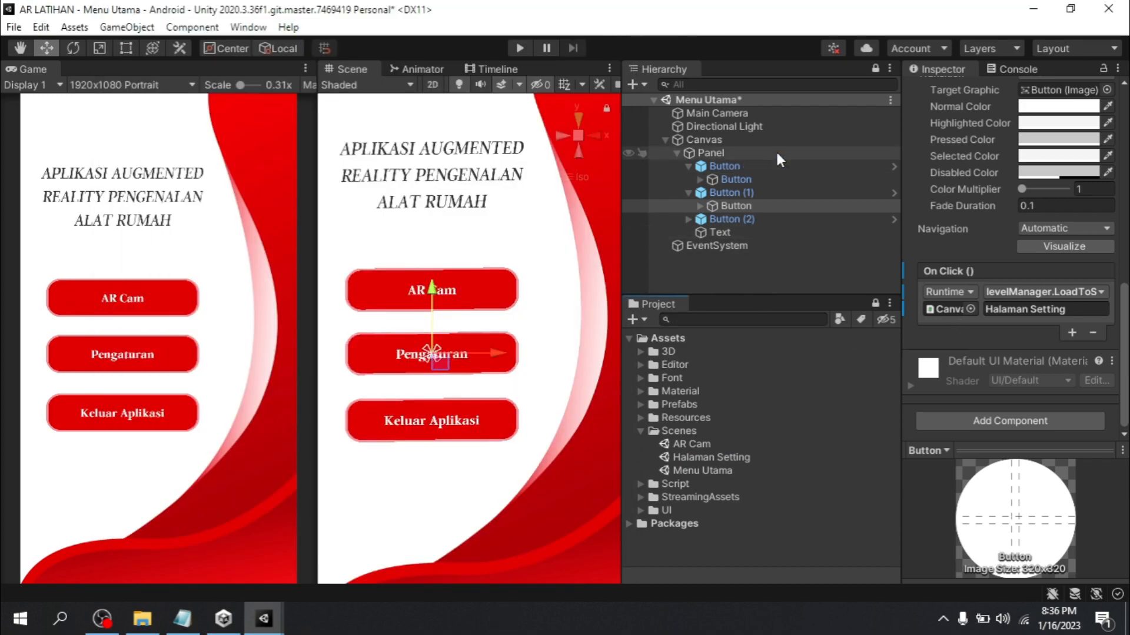
Save the Menu Utama scene and open the Halaman Setting scene
key(ctrl+s)
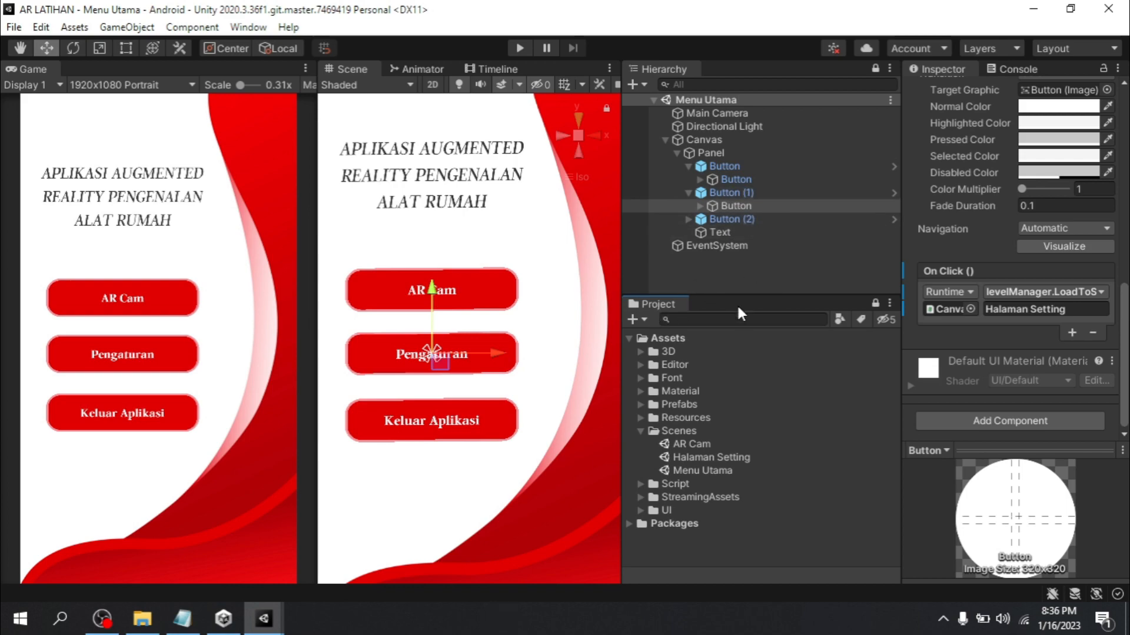
scroll(512, 305, down, 2)
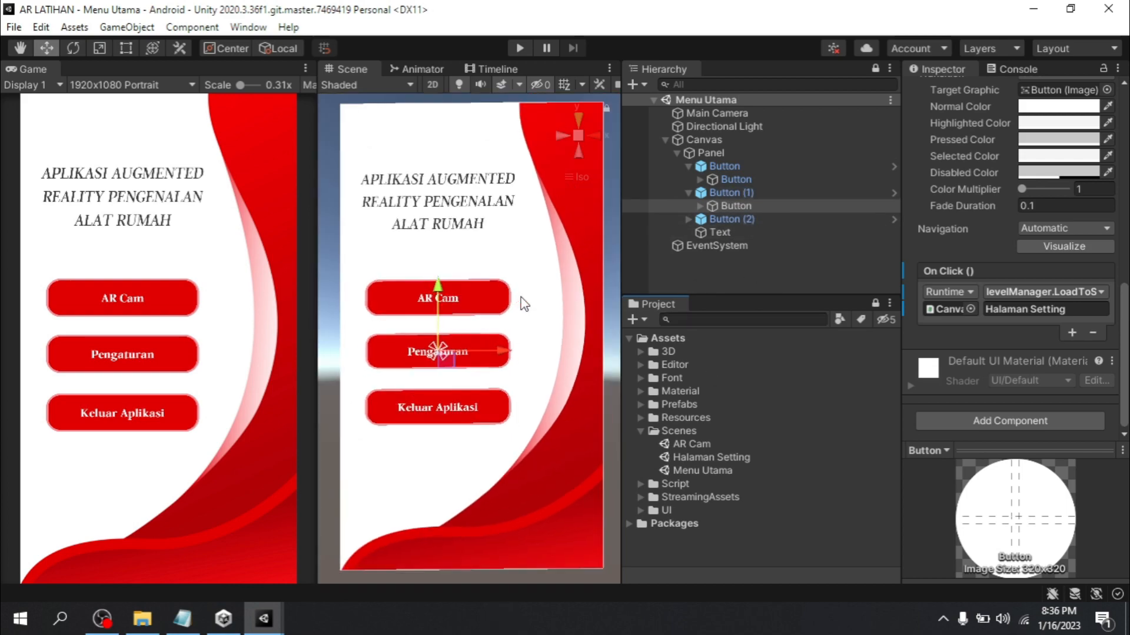
double_click(708, 456)
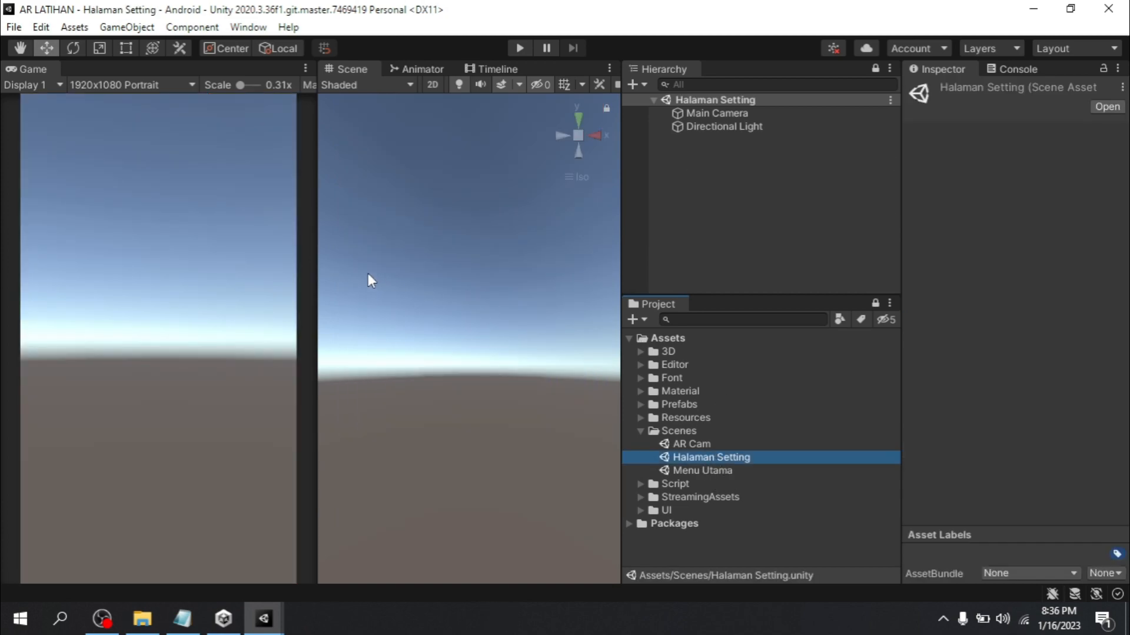
Collapse the Scenes folder and add a UI Canvas to the Halaman Setting scene
click(640, 431)
right_click(705, 165)
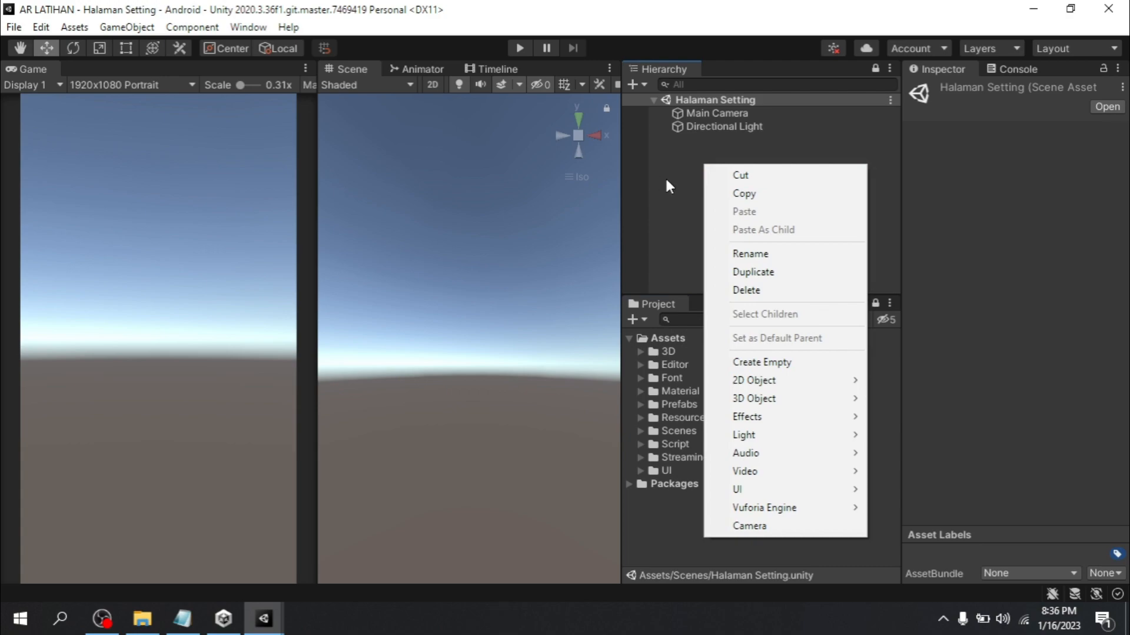
click(667, 186)
right_click(729, 161)
mouse_move(773, 487)
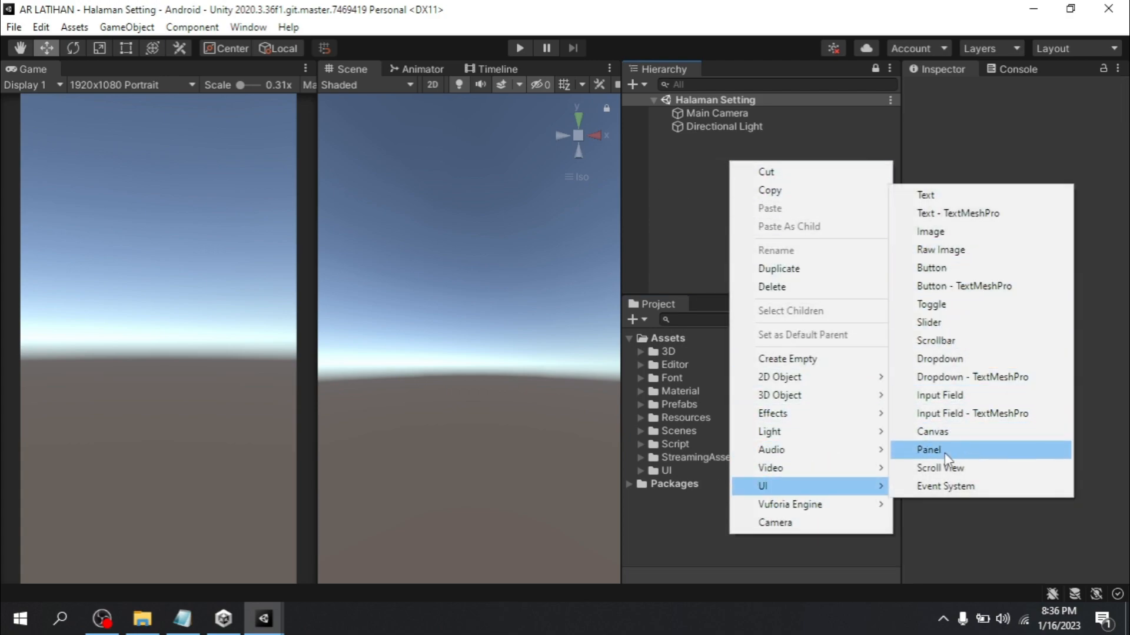
click(934, 432)
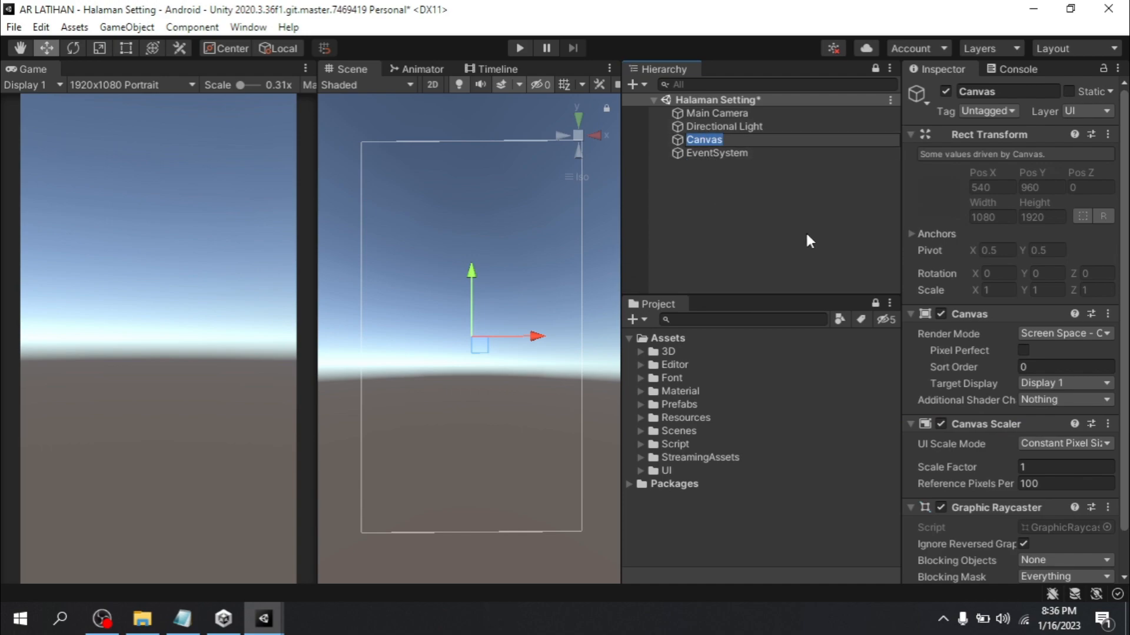
Set the Canvas Scaler's UI Scale Mode to Scale With Screen Size and its Screen Match Mode to Expand
scroll(1051, 467, down, 2)
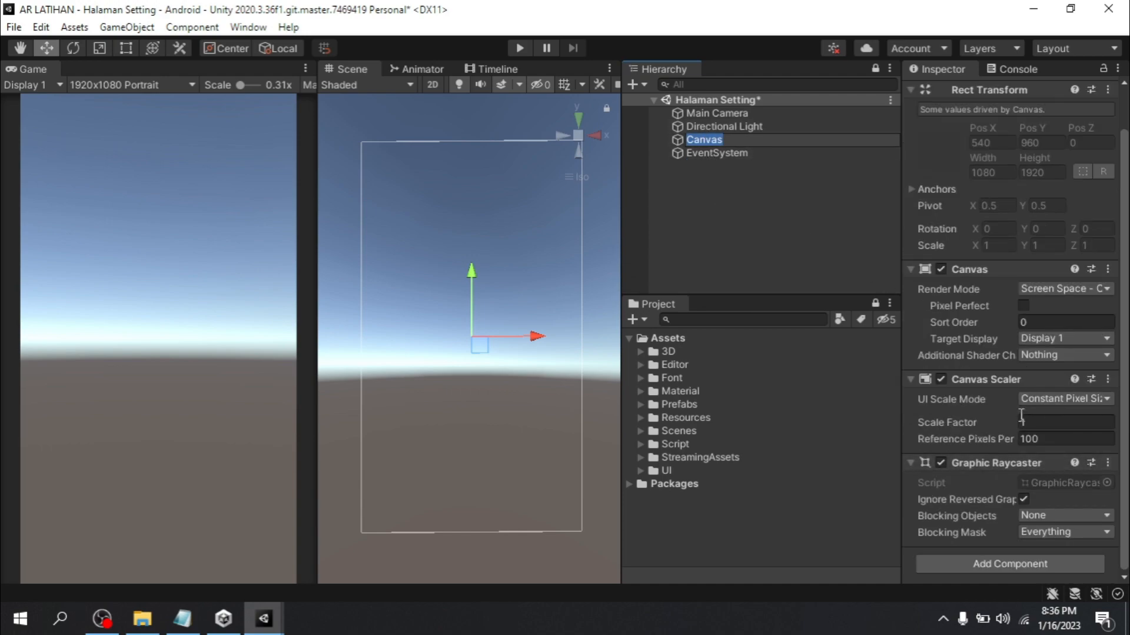
click(1107, 399)
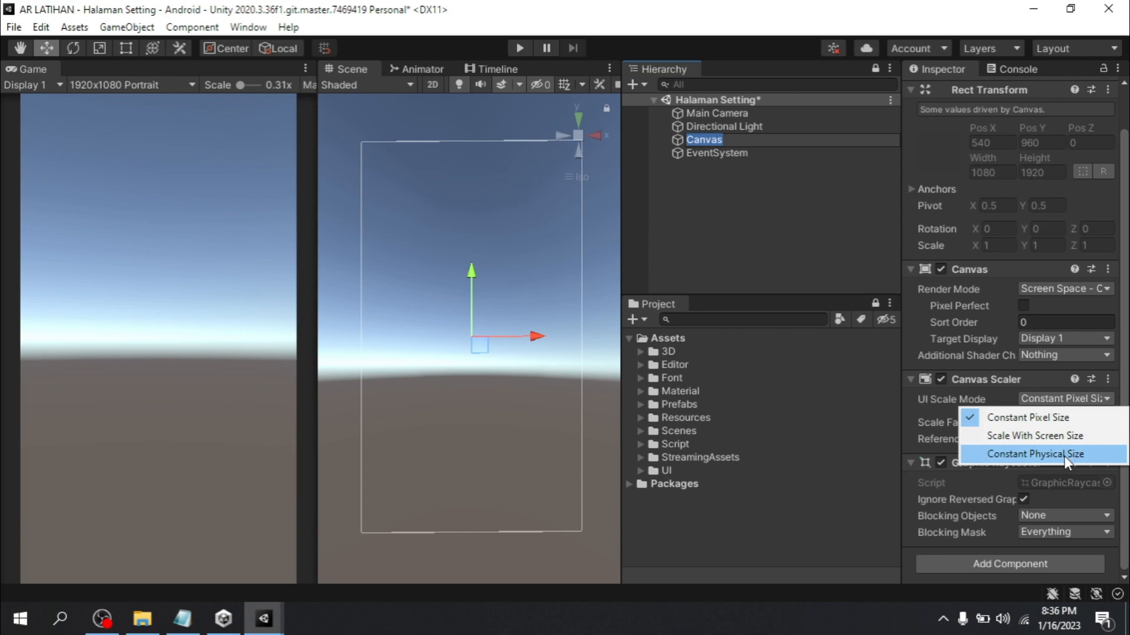
click(1053, 436)
click(1097, 454)
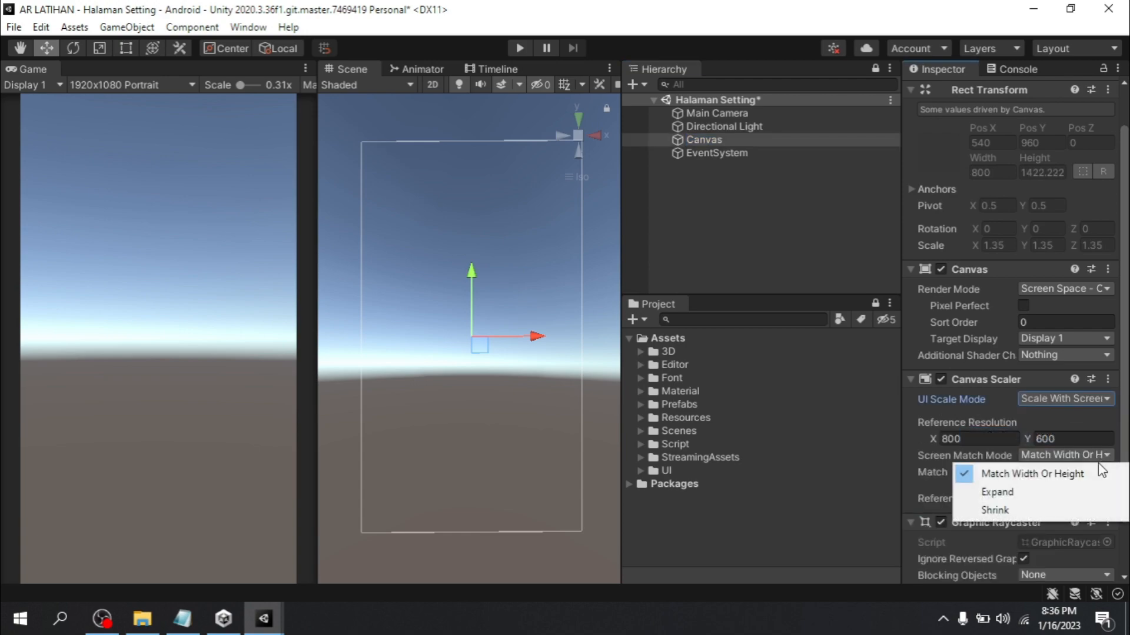
click(997, 493)
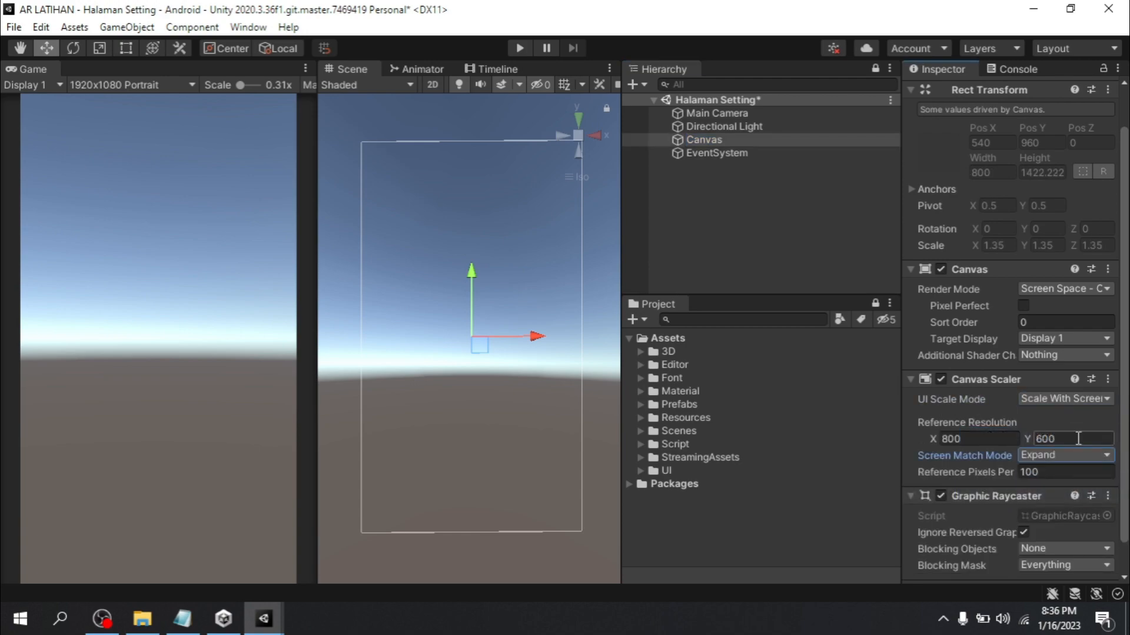
Set the Canvas Scaler's Reference Resolution to X 1080 and Y 1920, and save the scene
click(980, 439)
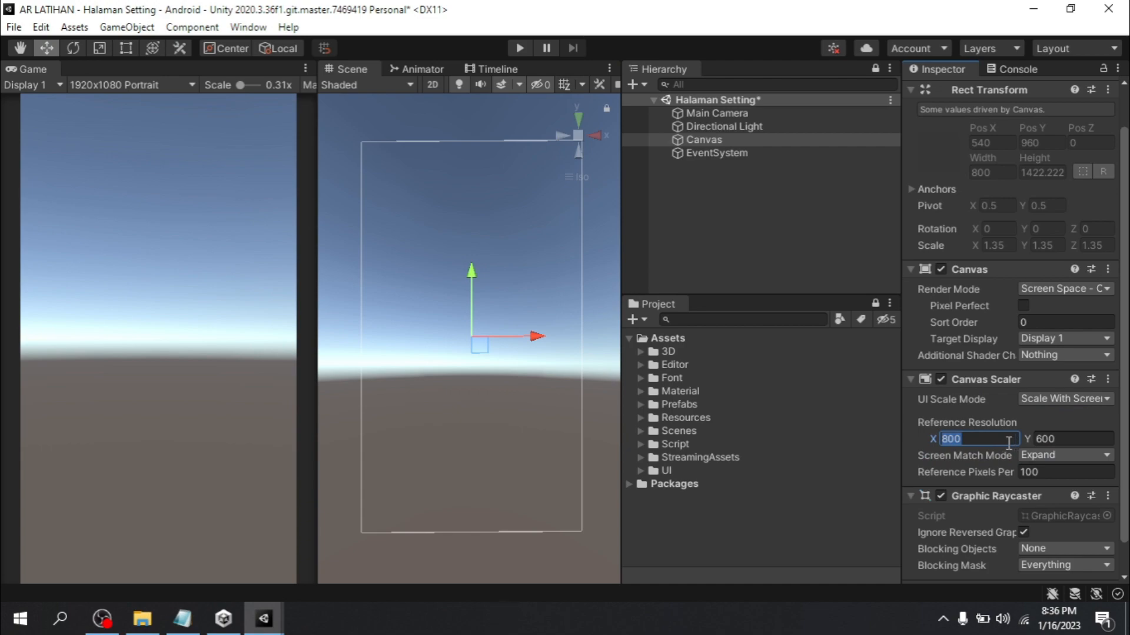
text(1080)
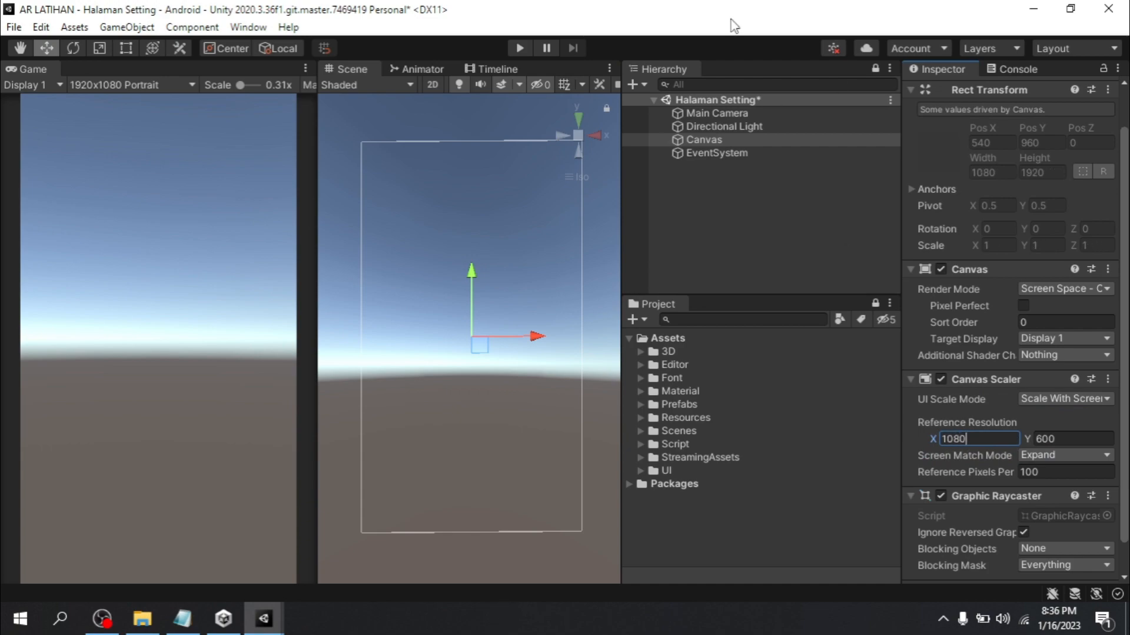
click(1065, 439)
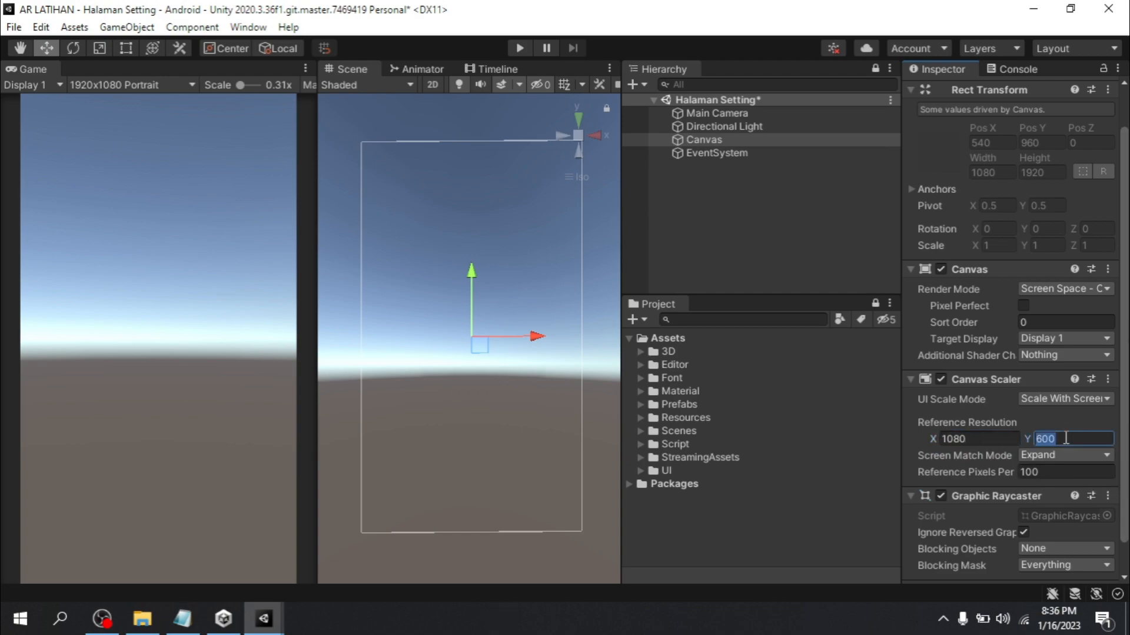
text(1920)
click(721, 130)
click(722, 140)
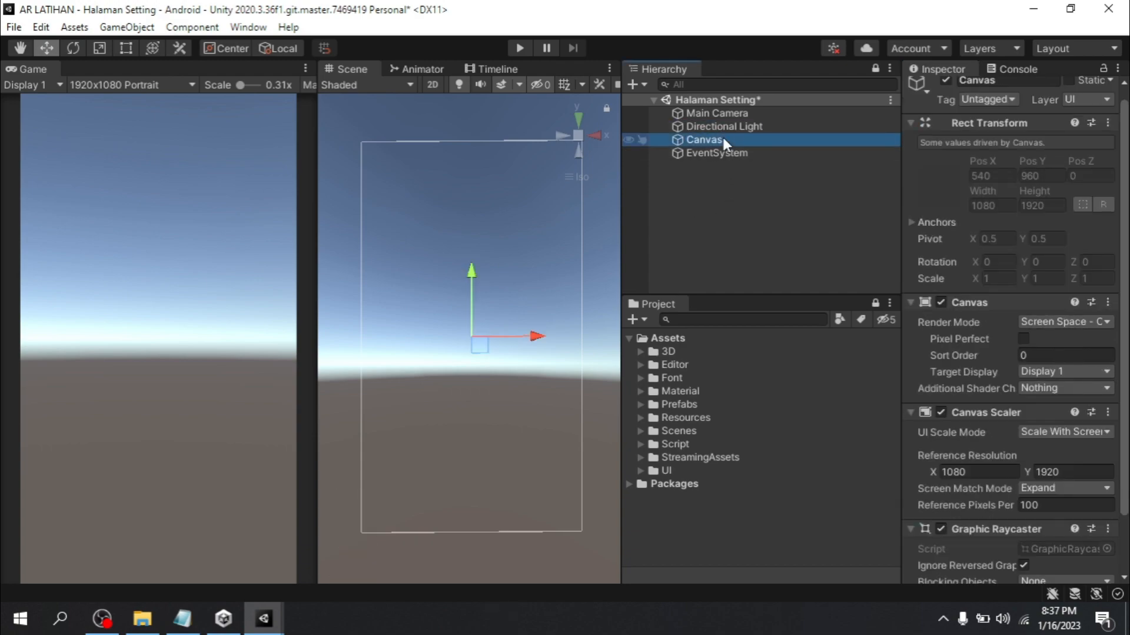
key(ctrl+s)
Add a UI Panel as a child of the Canvas
click(715, 125)
click(713, 140)
right_click(713, 138)
mouse_move(800, 461)
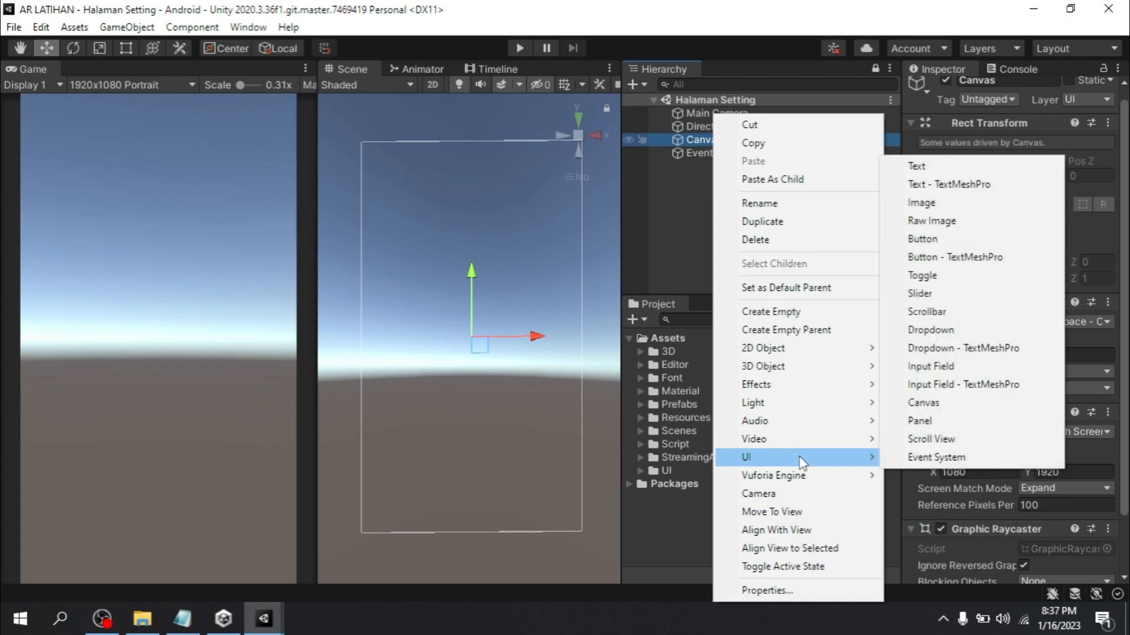
click(921, 421)
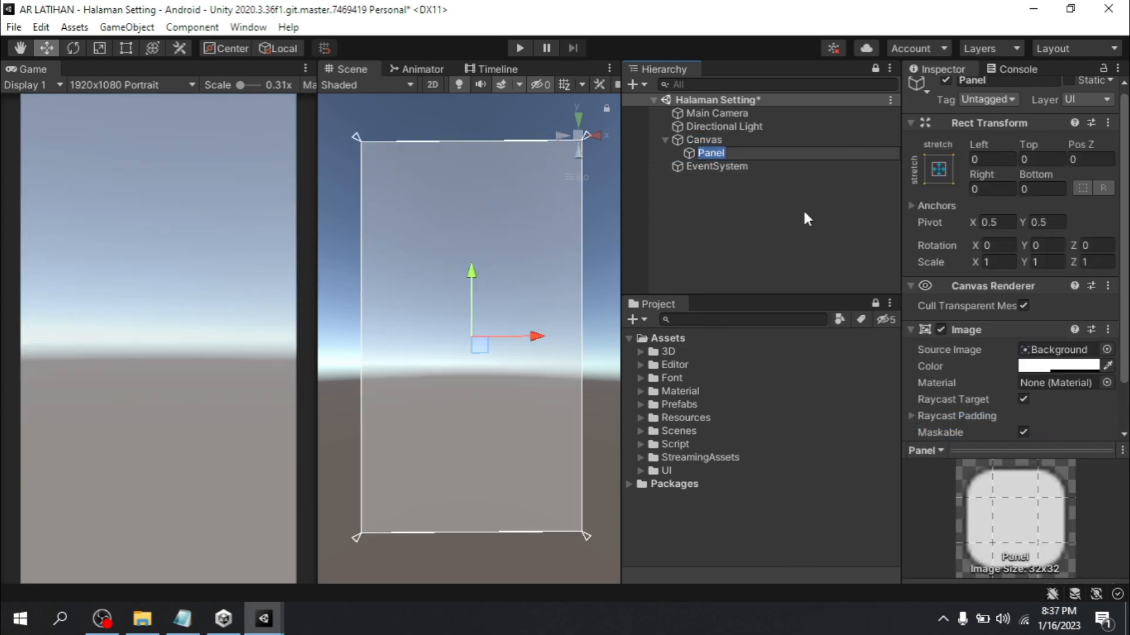
Set the Source Image of the Panel's Image component to None
click(726, 153)
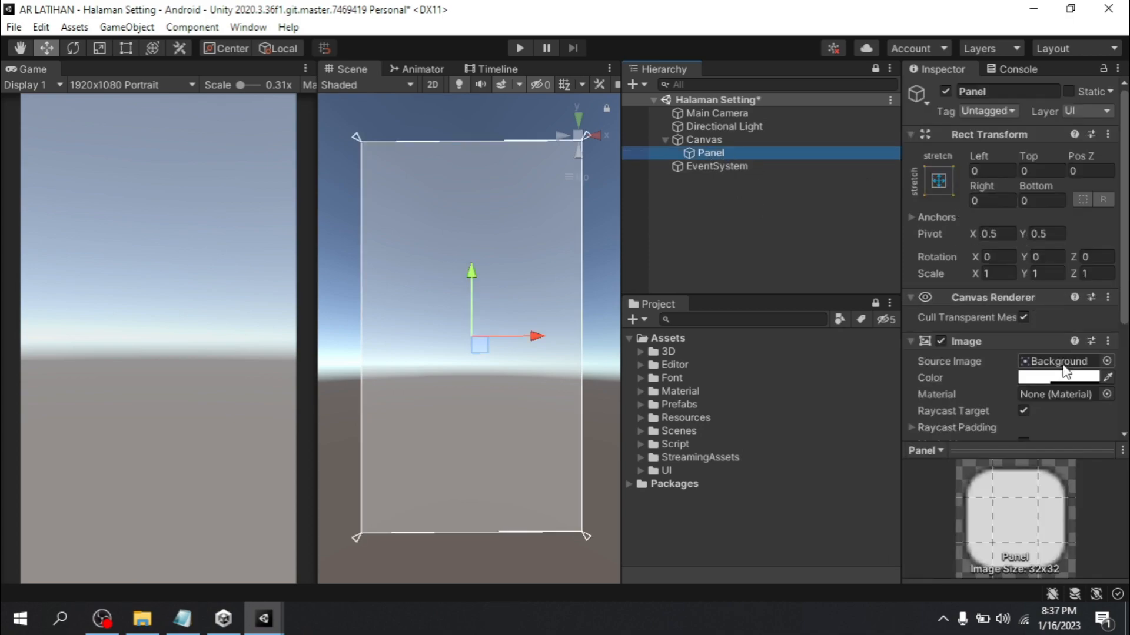
click(1106, 362)
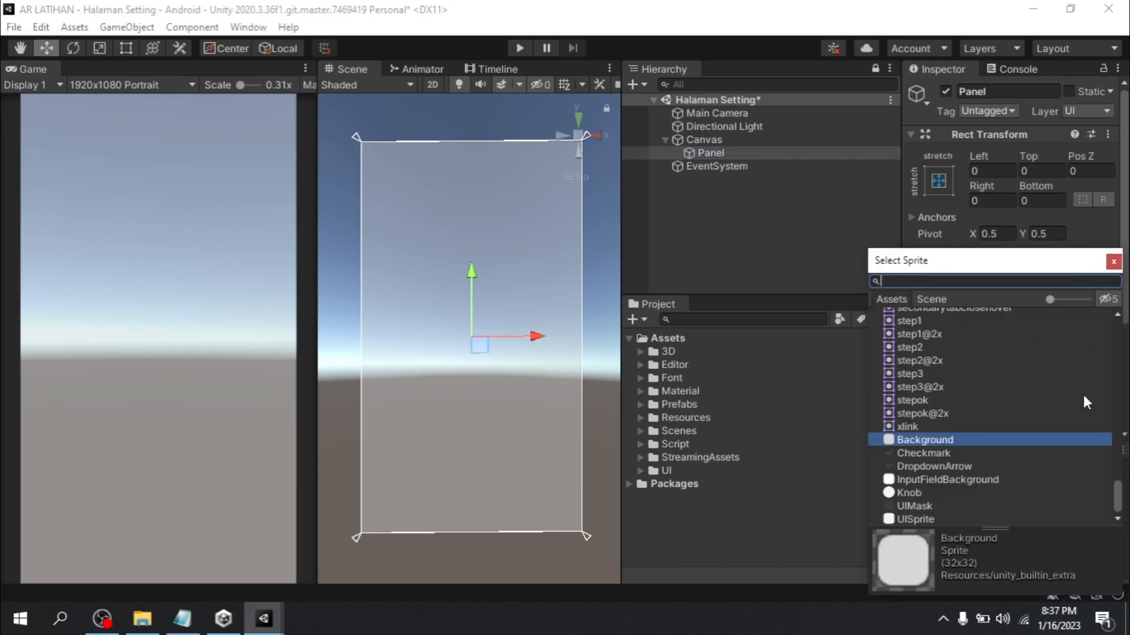
drag(1119, 499, 1117, 330)
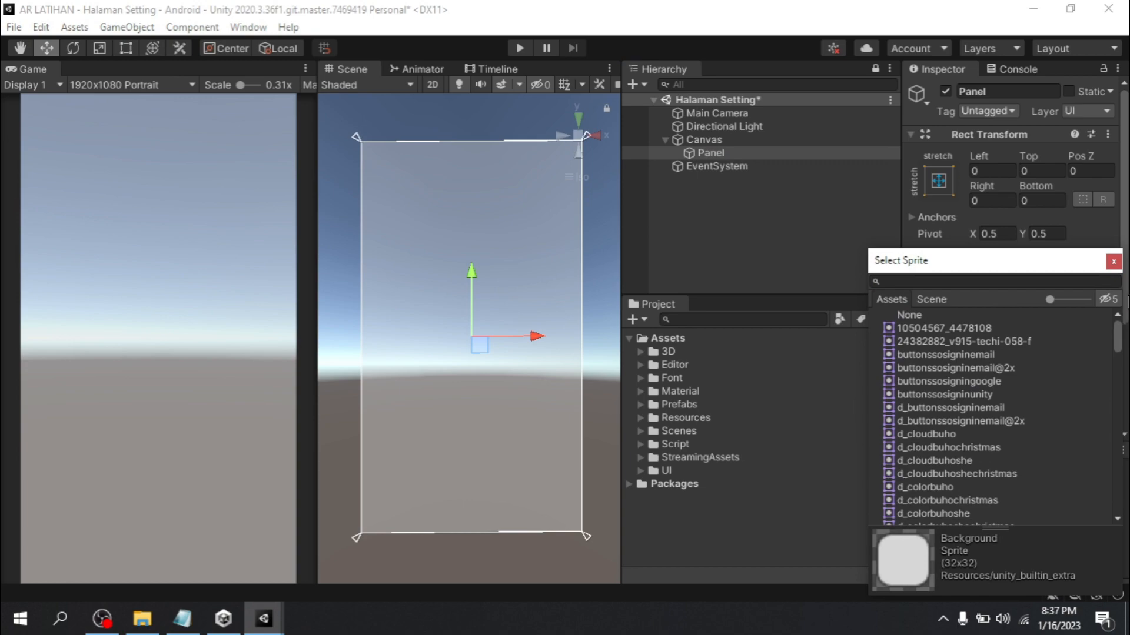
double_click(899, 316)
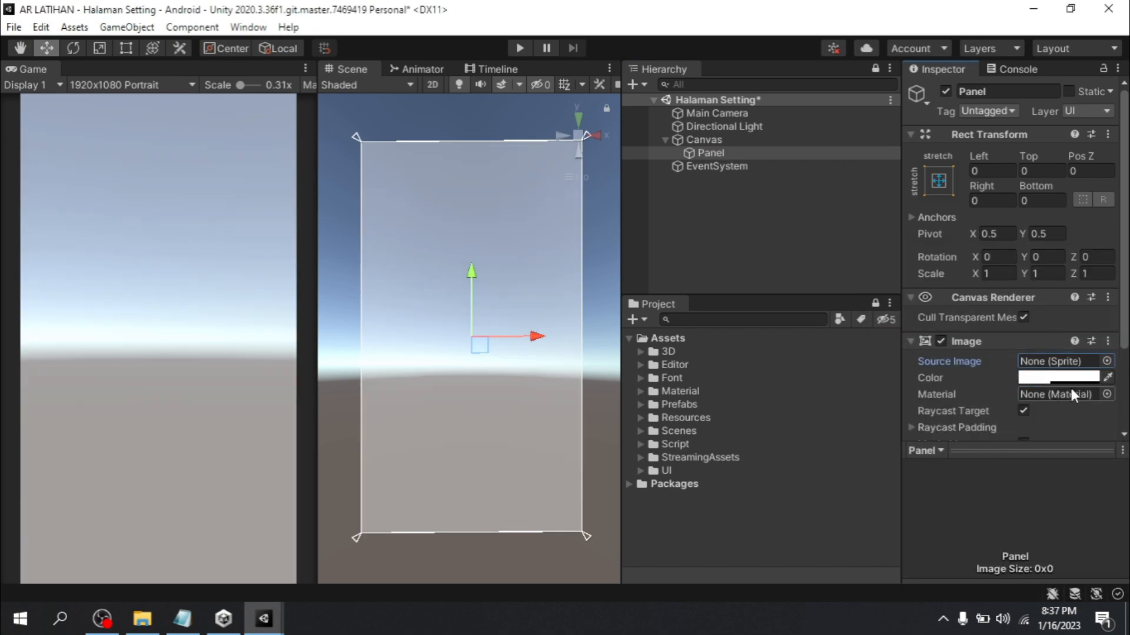
Make the Panel's white colour fully opaque with an alpha of 255, and save the scene
click(1086, 377)
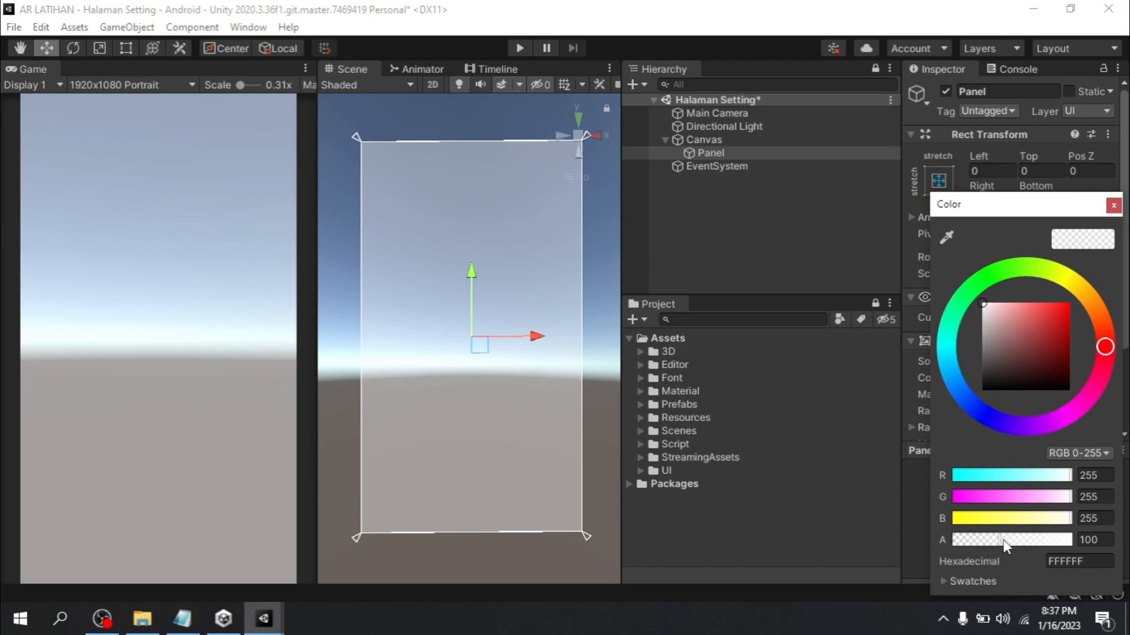
drag(1005, 545, 1082, 544)
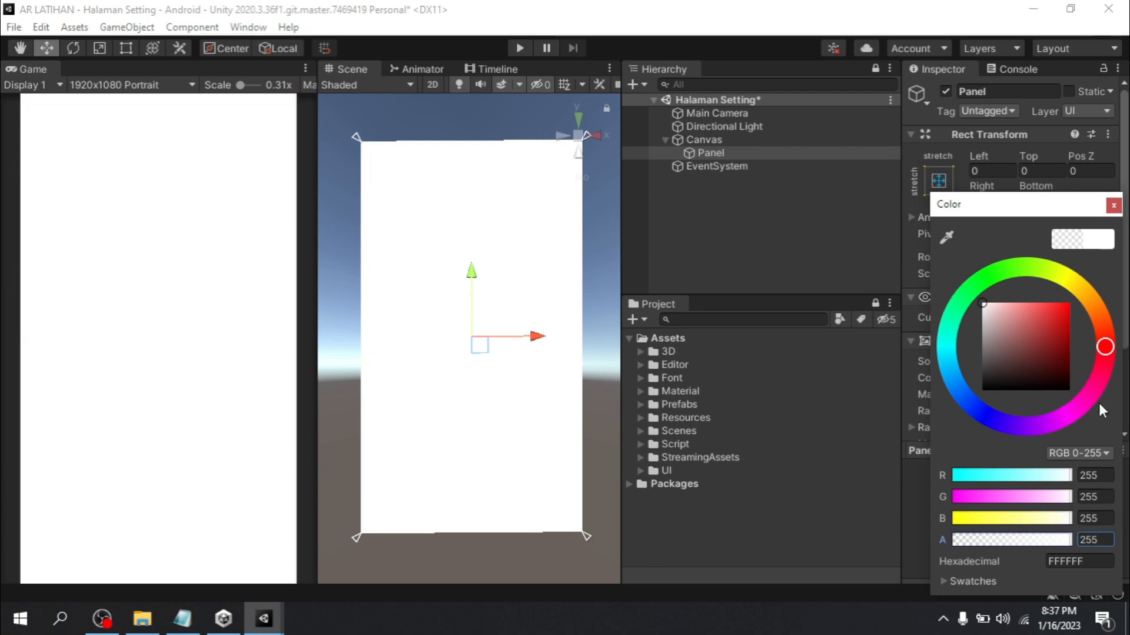
click(1113, 205)
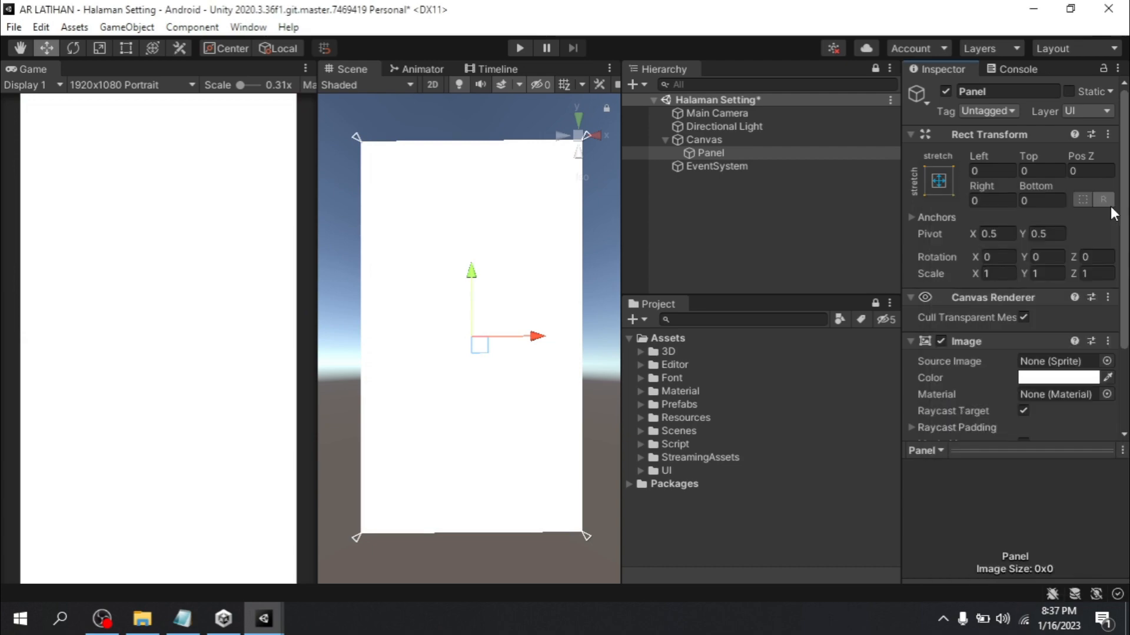
key(ctrl+s)
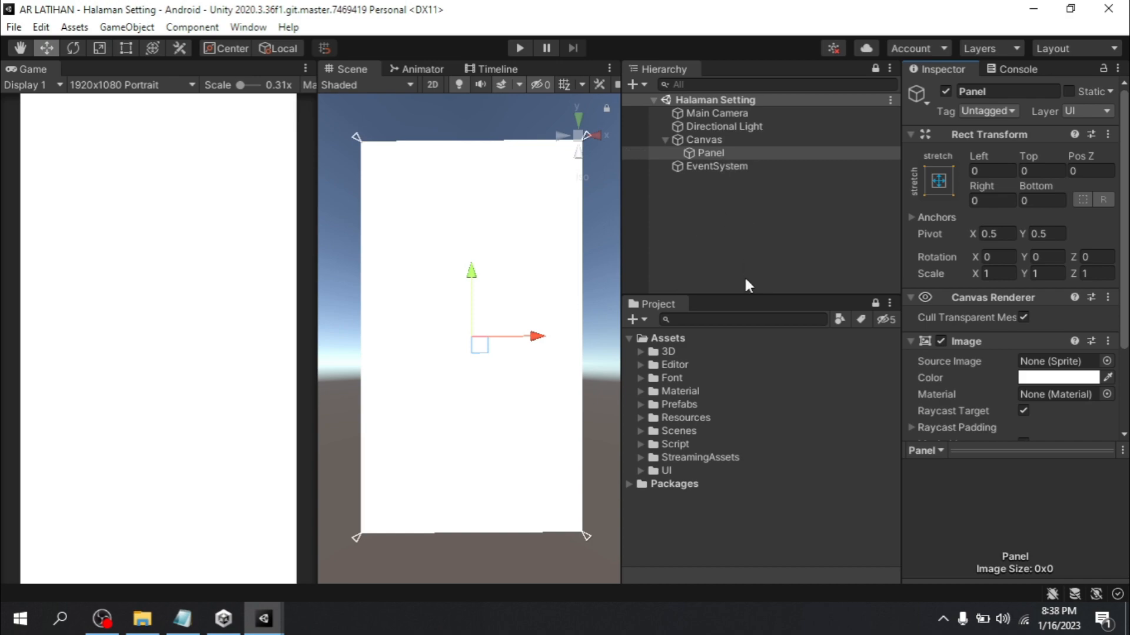
Add a UI Text object as a child of the Panel and name it Text_Judul
click(750, 140)
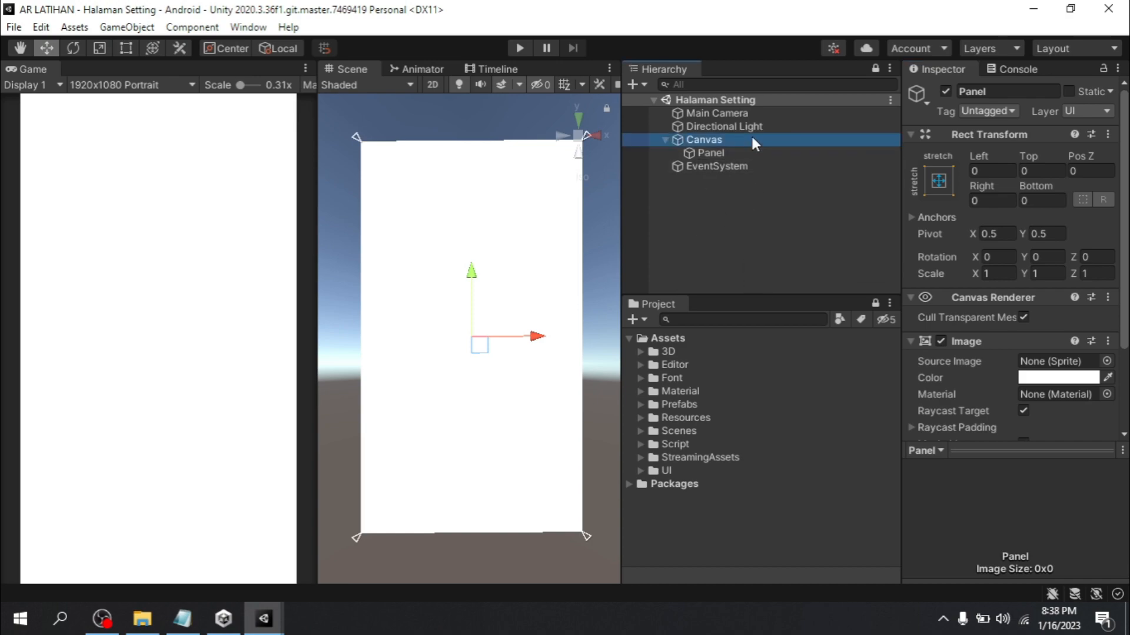
click(752, 153)
right_click(720, 152)
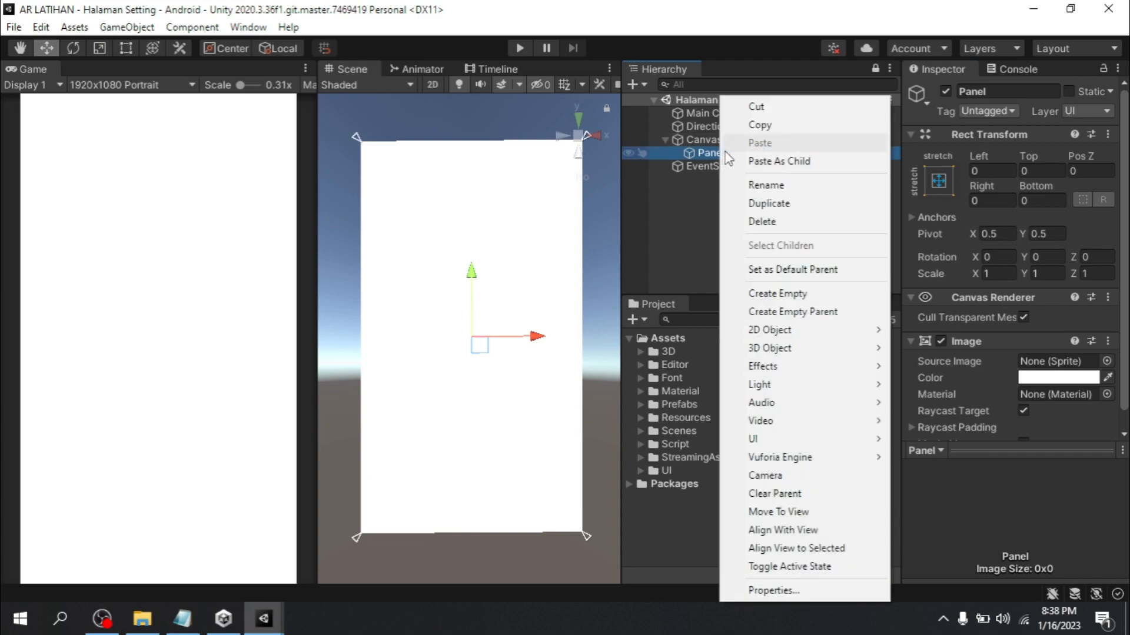
mouse_move(782, 439)
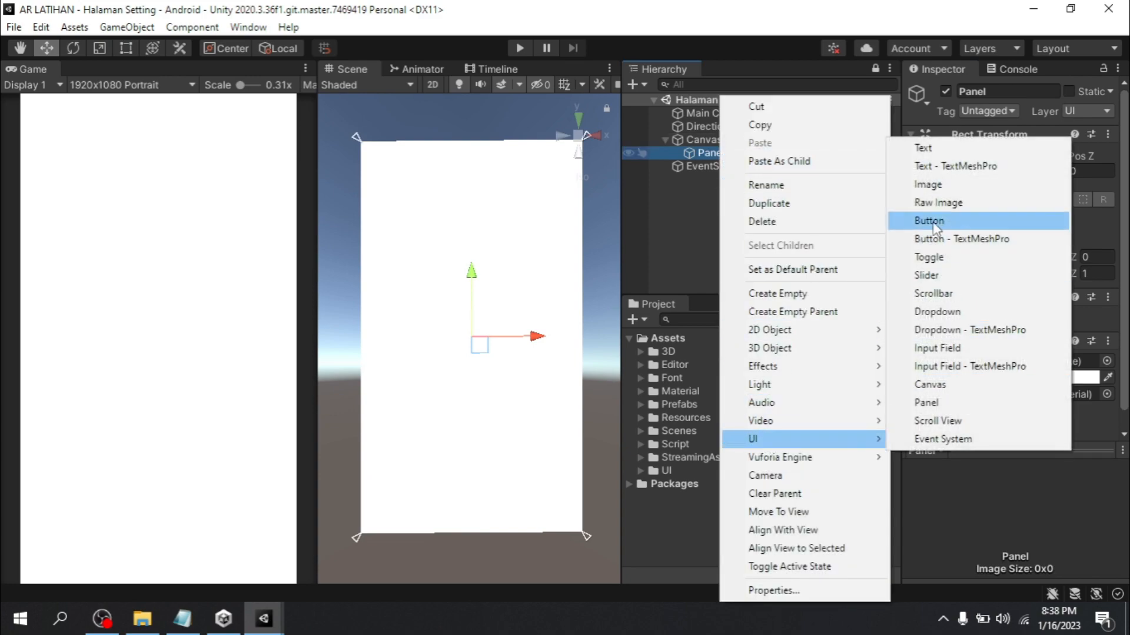
click(923, 148)
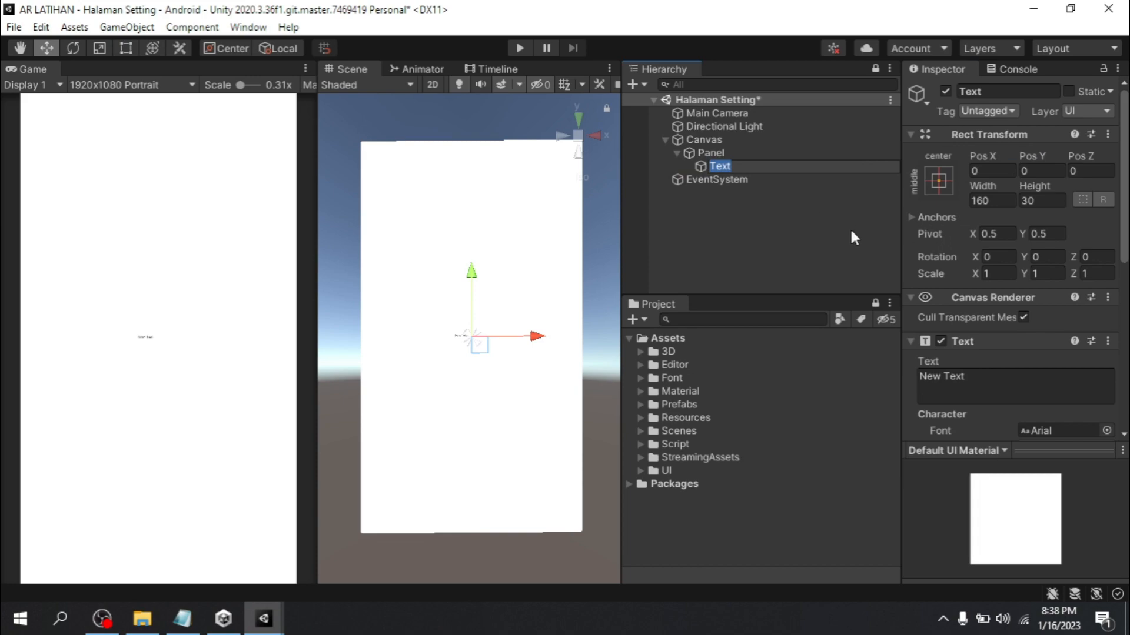
key(Right)
text(_Judul)
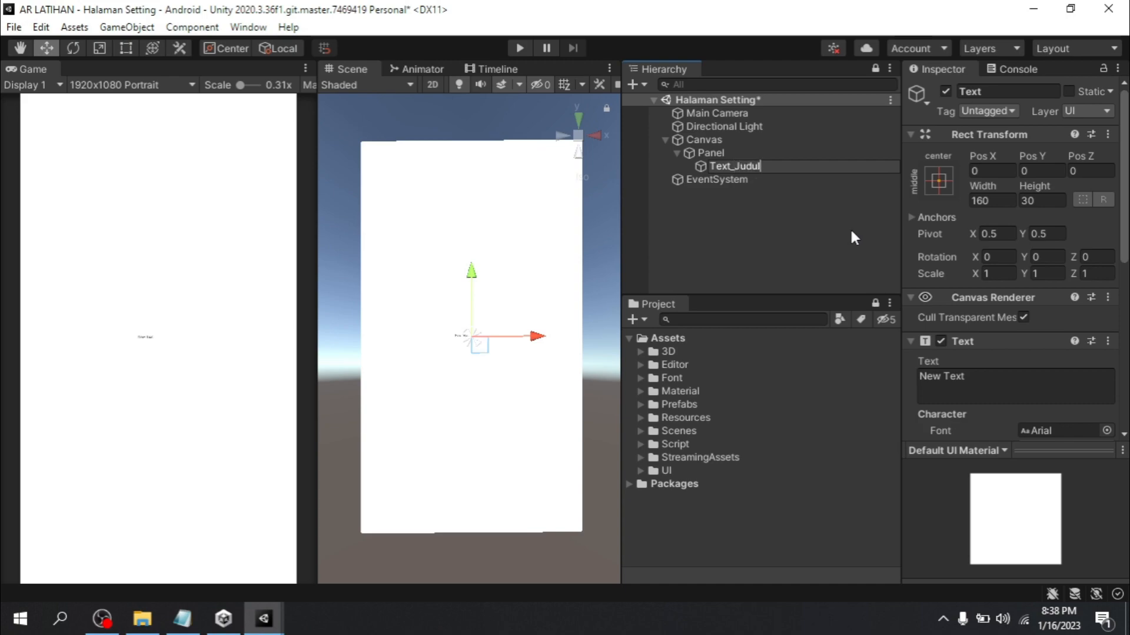
key(Return)
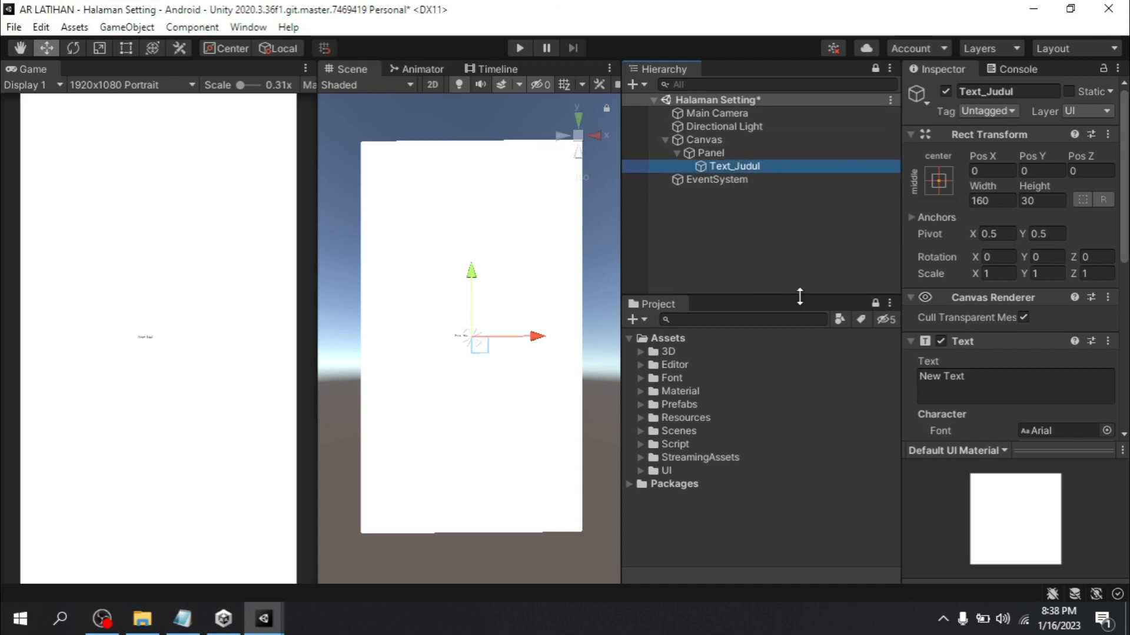
Centre Text_Judul's text alignment horizontally and vertically, and raise its font size to 21
scroll(1021, 367, down, 5)
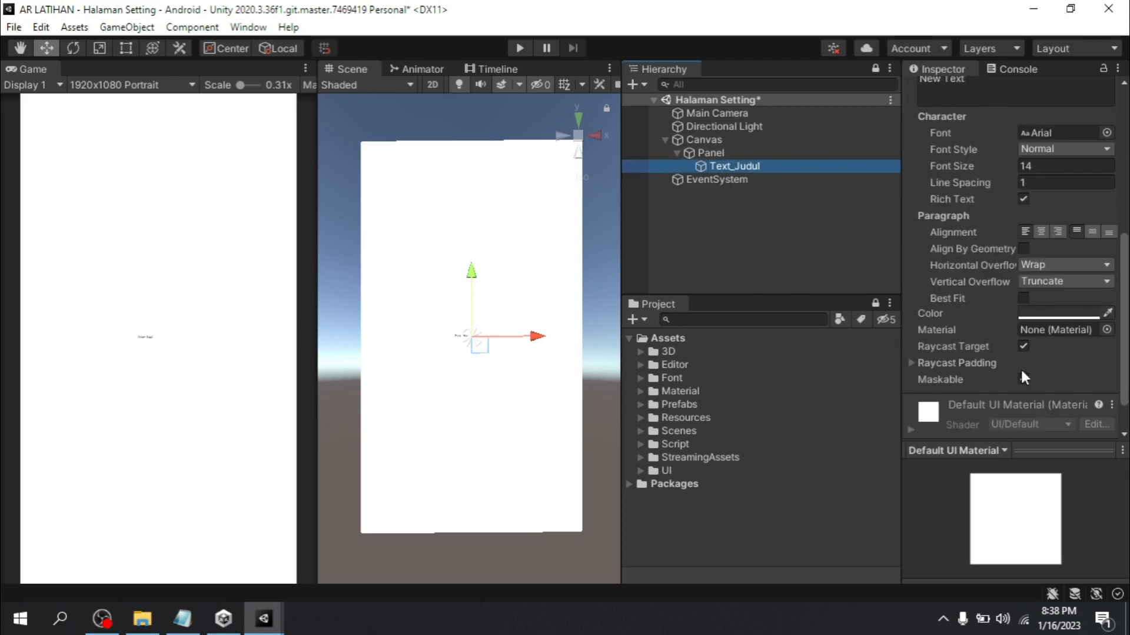
click(1041, 232)
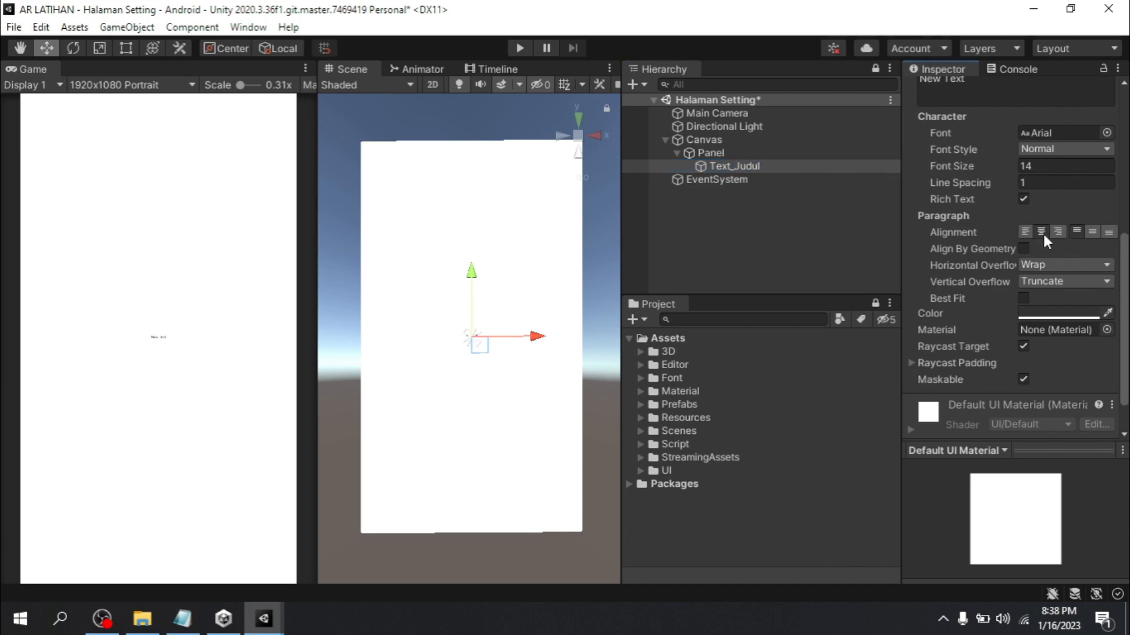
click(1094, 232)
scroll(947, 244, up, 4)
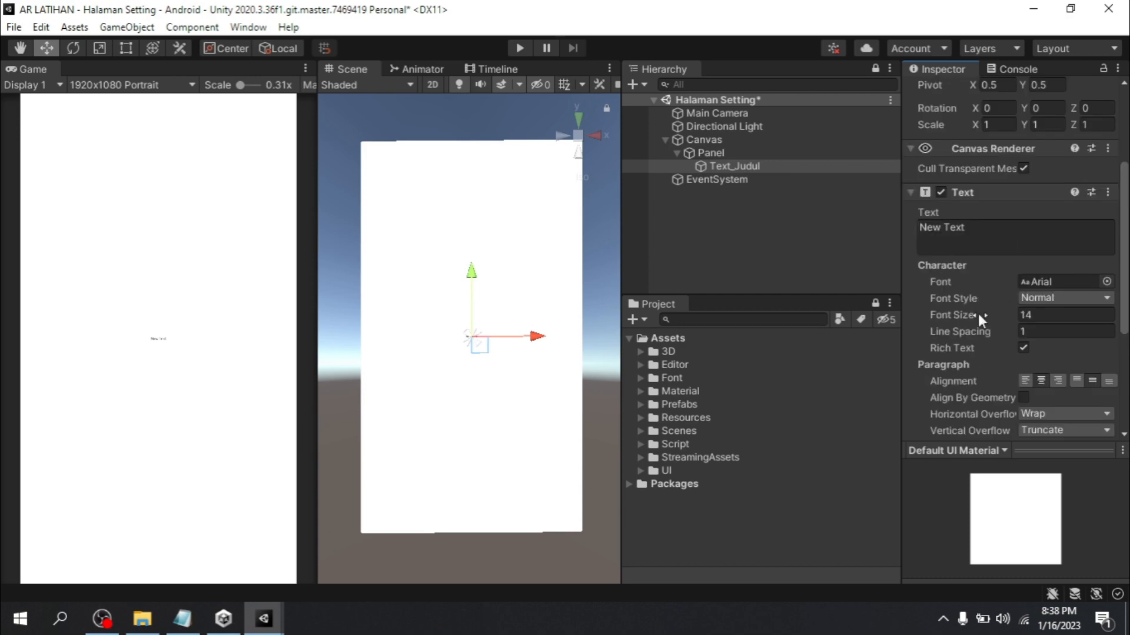
drag(956, 316, 989, 310)
Set both Horizontal Overflow and Vertical Overflow of Text_Judul to Overflow
scroll(1007, 317, down, 4)
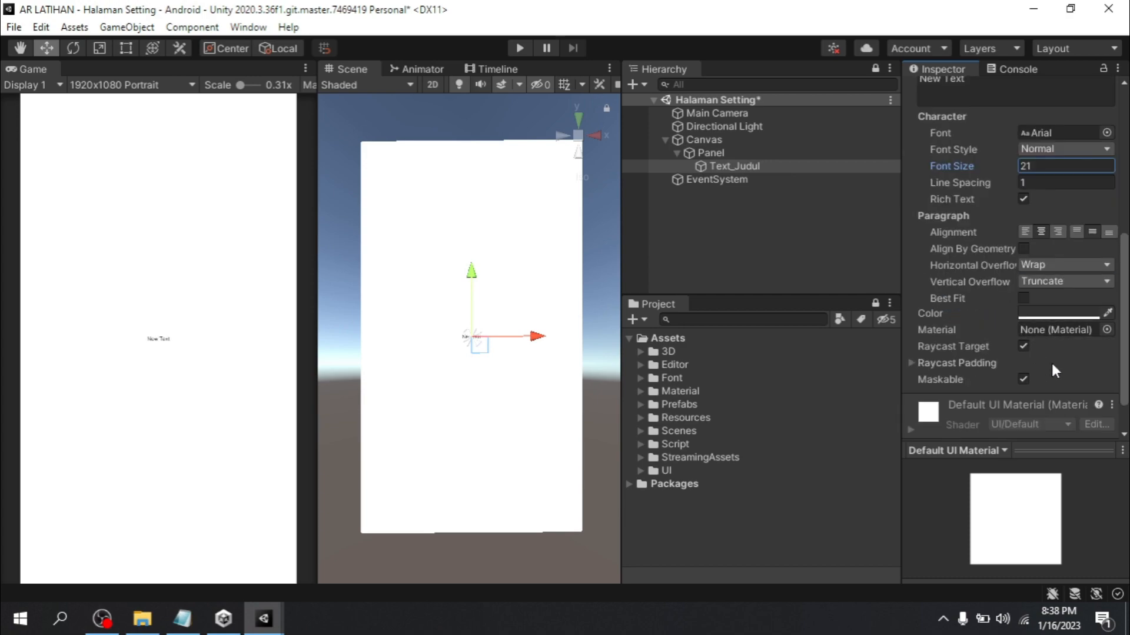
click(1036, 265)
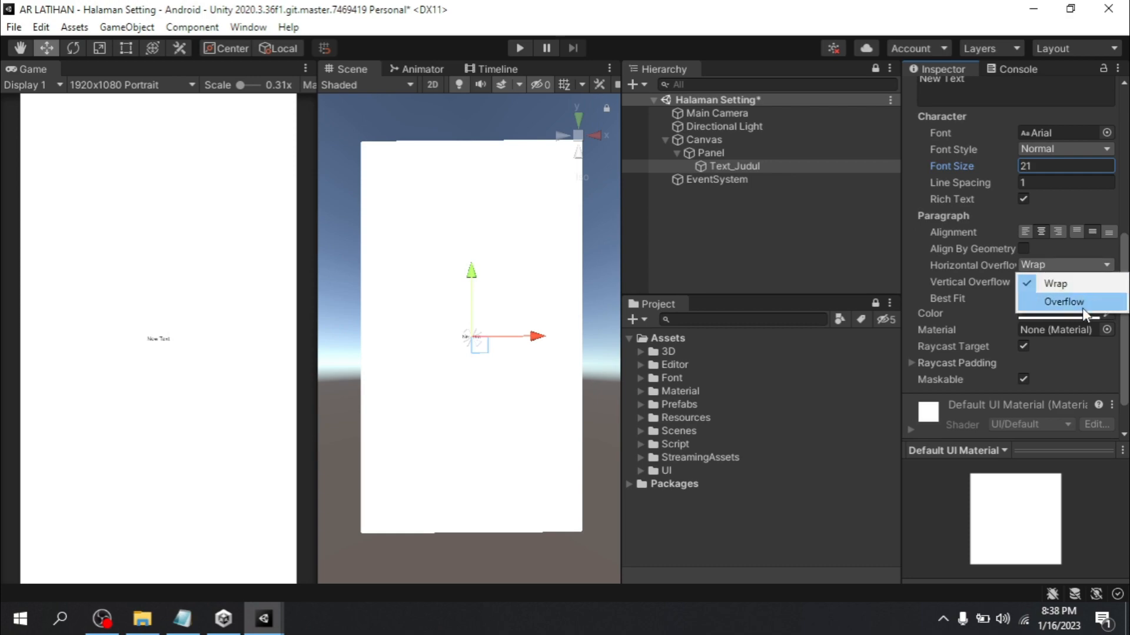
click(1065, 305)
click(1053, 282)
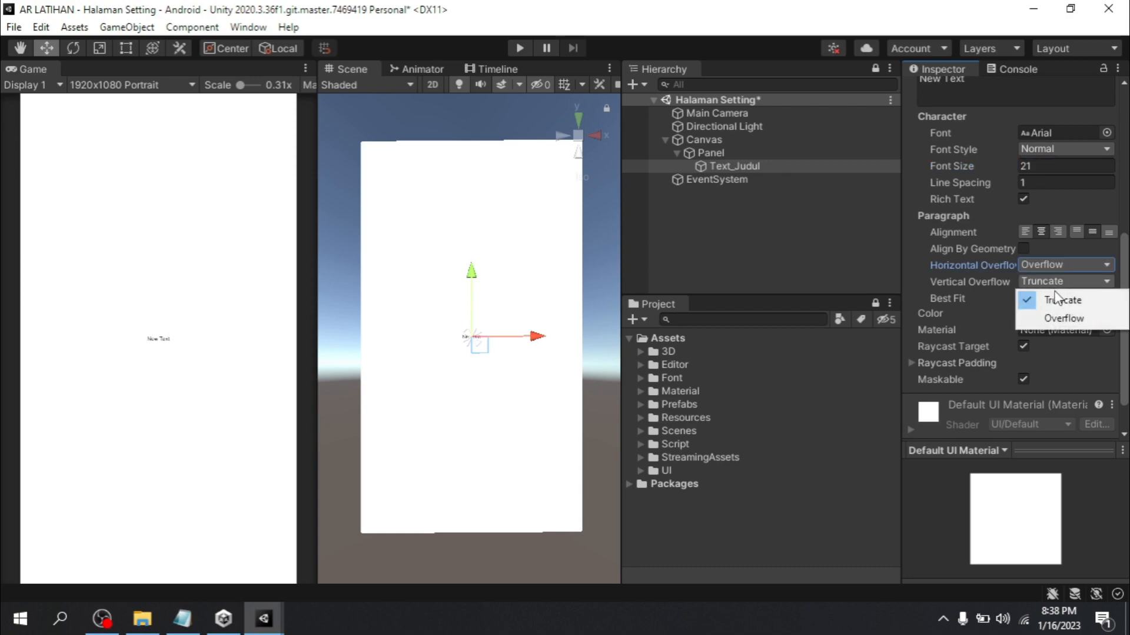
click(1056, 315)
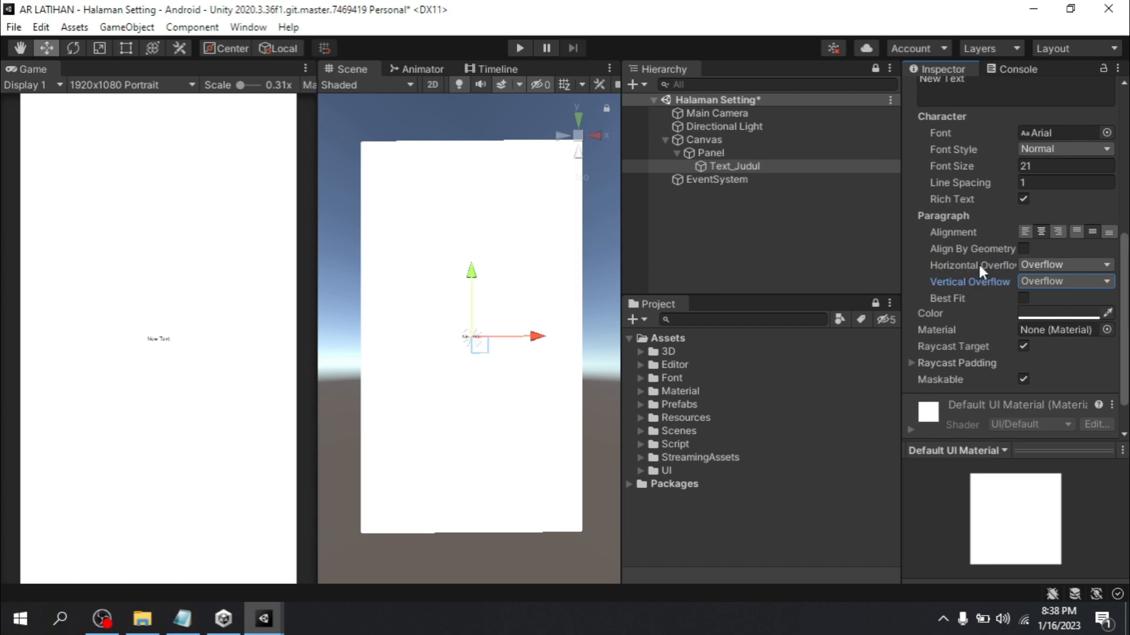
scroll(994, 274, up, 5)
scroll(1015, 275, down, 3)
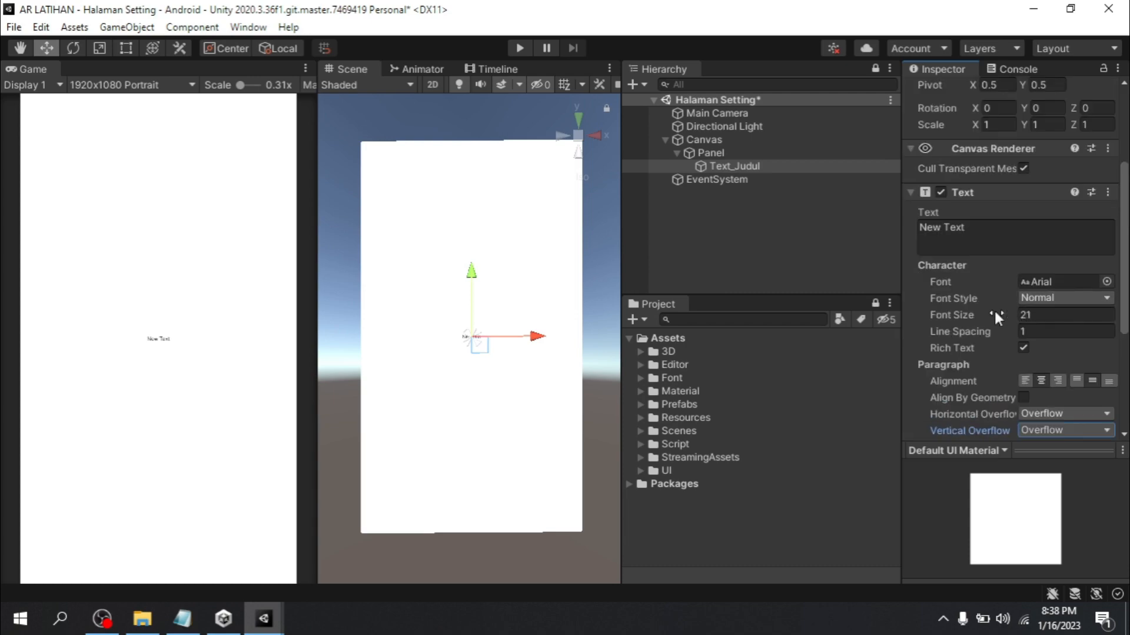
Raise Text_Judul's font size to 72 and set its Pos Y to 700
drag(967, 309, 1015, 312)
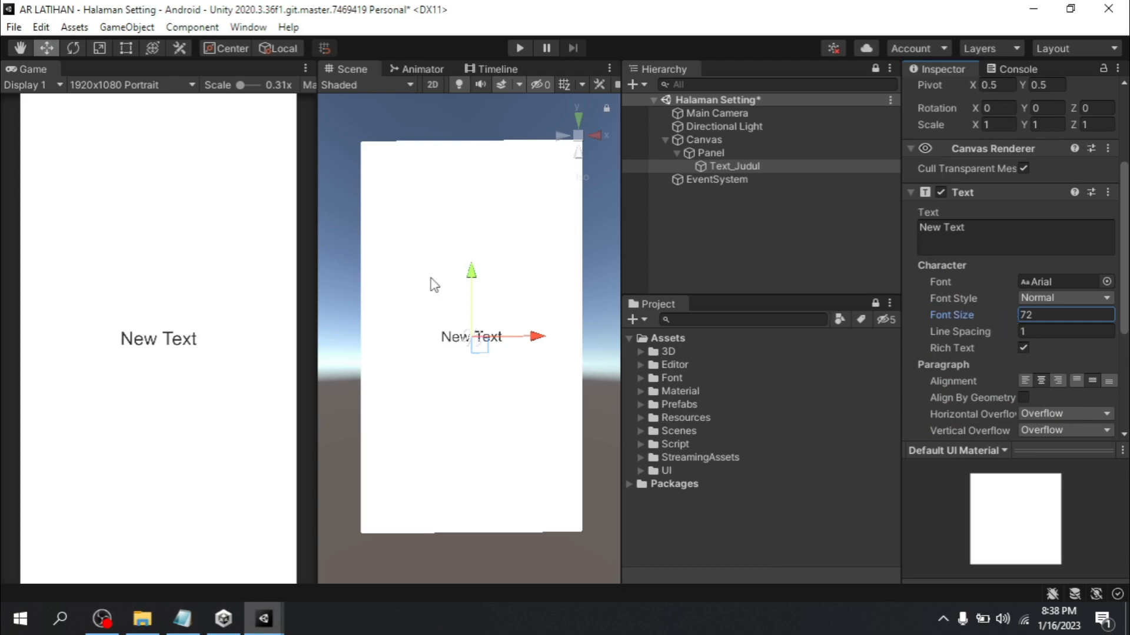
scroll(1003, 214, up, 3)
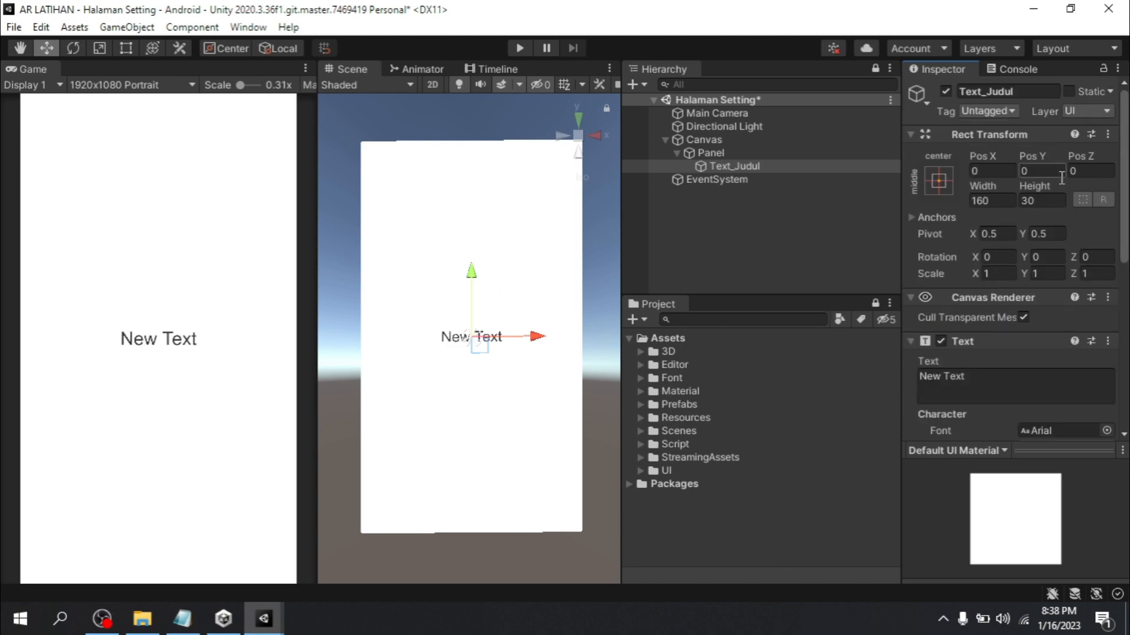
drag(1033, 154, 282, 359)
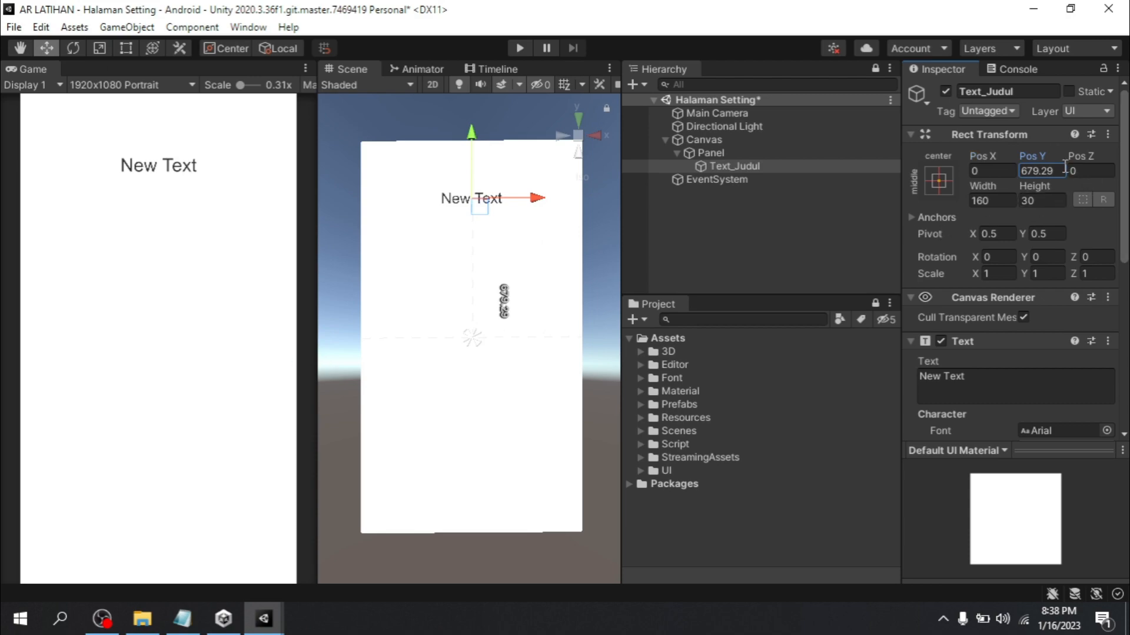
click(1058, 171)
text(700)
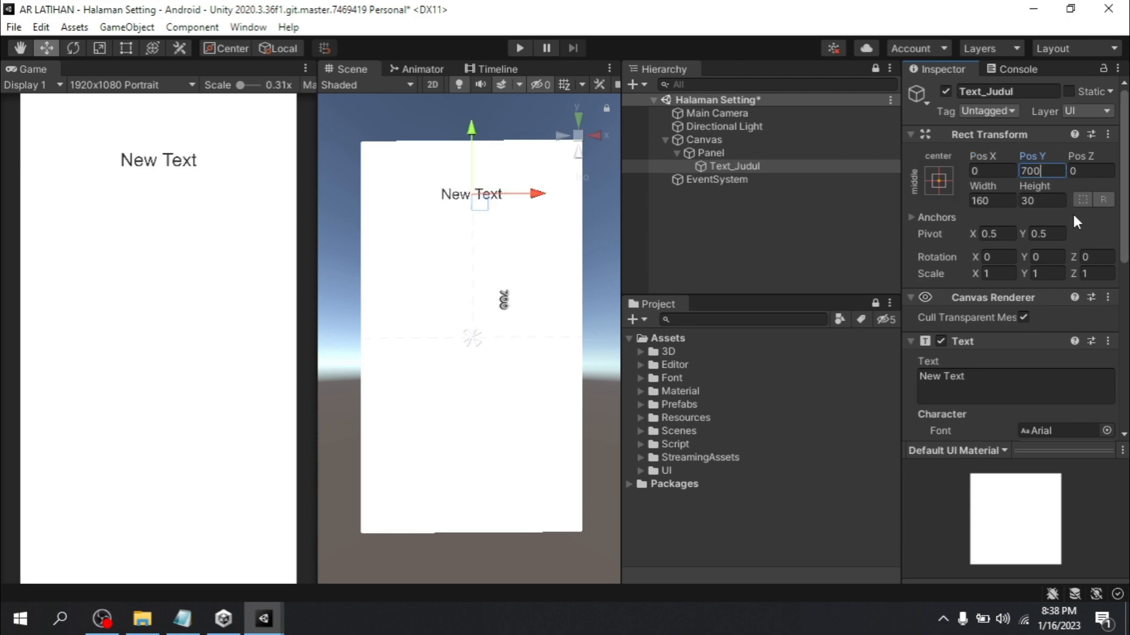
Replace Text_Judul's content with PENGATURAN on the first line and APLIKASI on the second
click(979, 376)
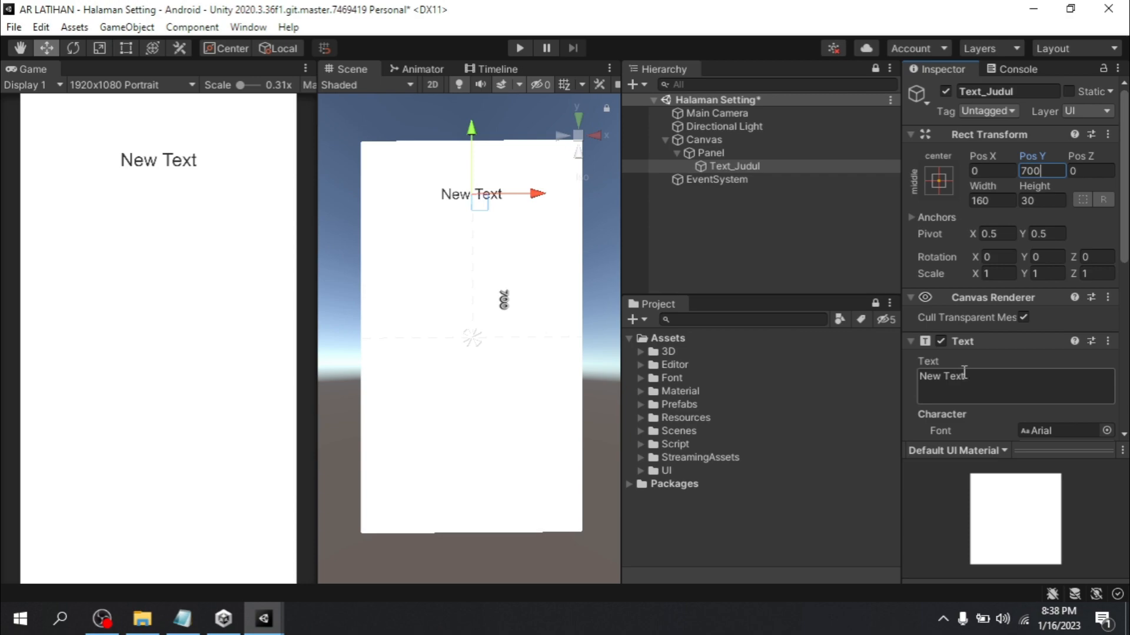
key(ctrl+a)
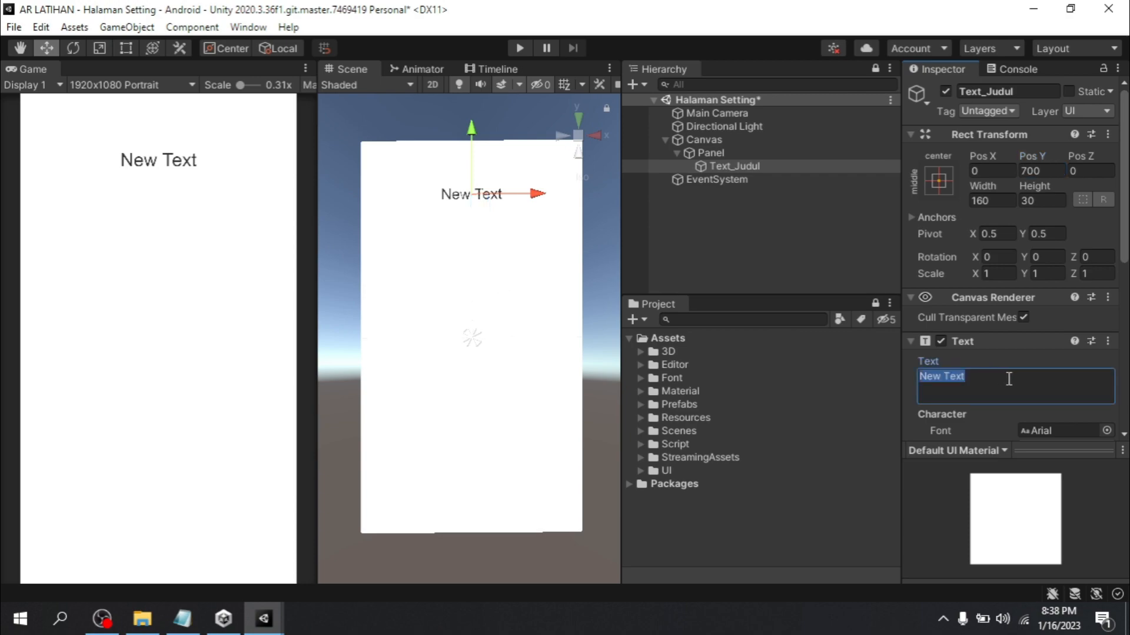
text(PENGATURAN)
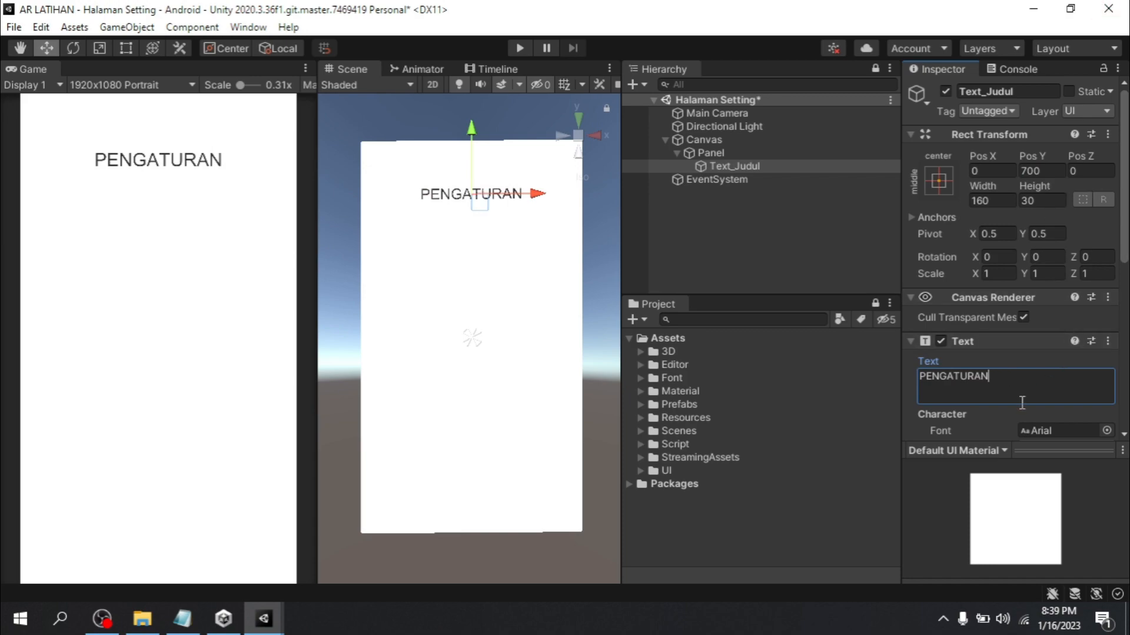
key(Return)
text(APLIKASI)
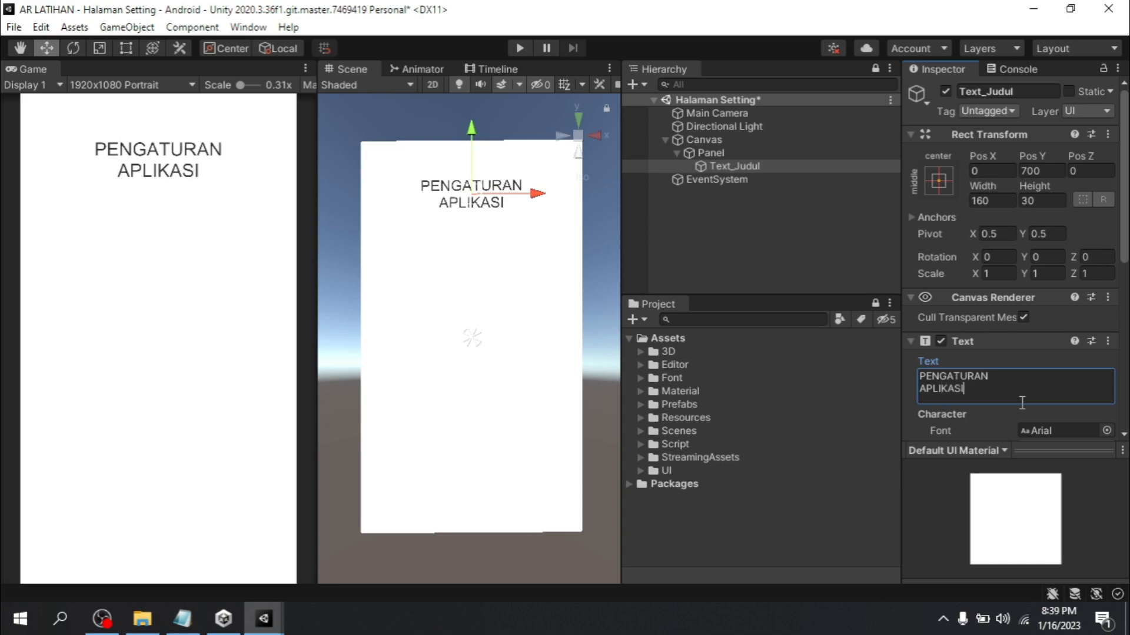
Set Text_Judul's font to QuantonPERSONALUSEONLY-Bold and save the scene
scroll(1038, 342, down, 5)
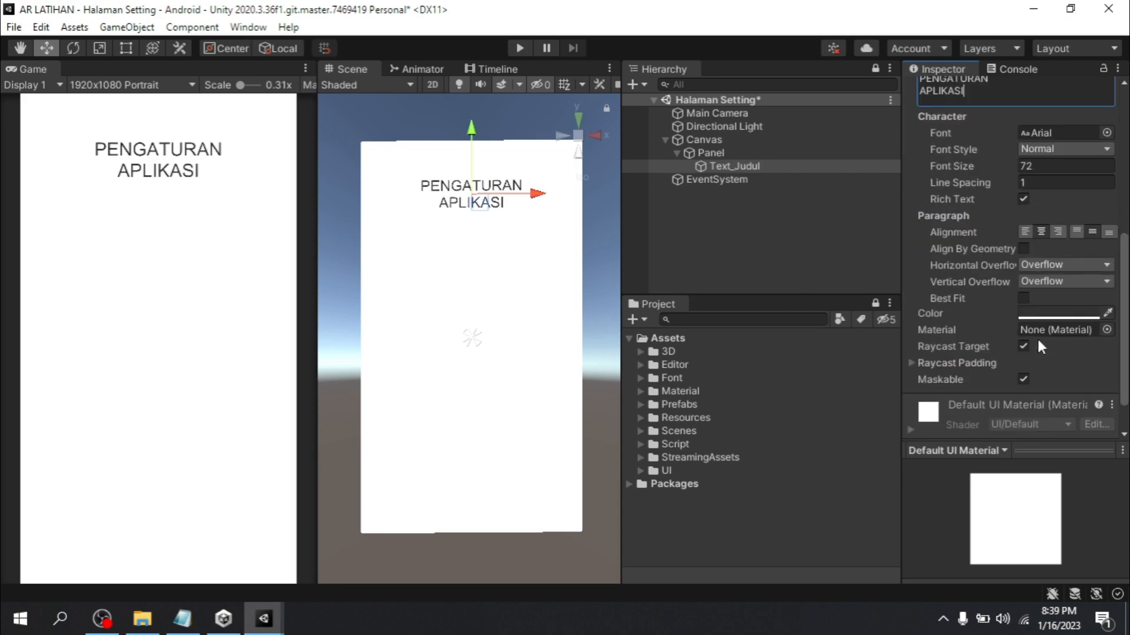
scroll(1111, 284, up, 5)
click(1107, 282)
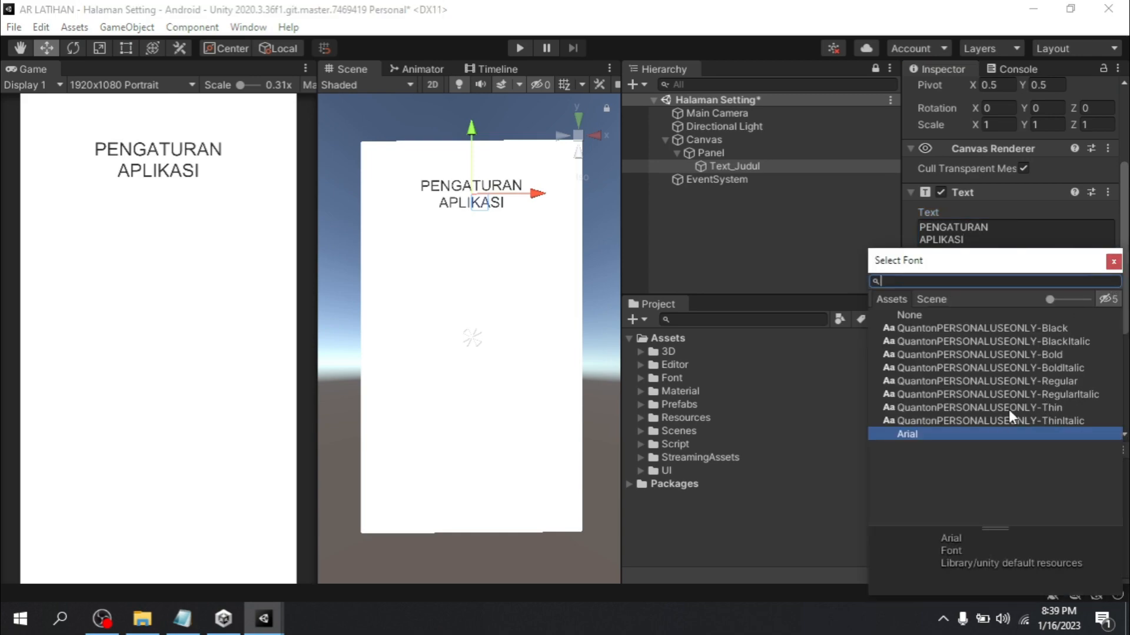
click(1008, 408)
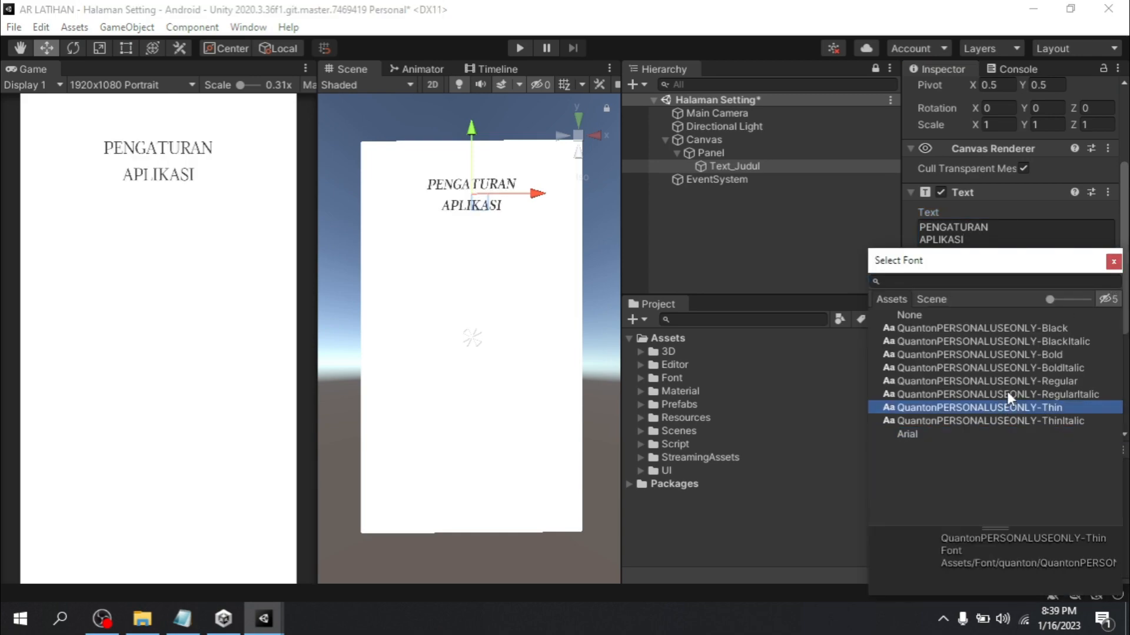
click(1008, 392)
click(1011, 356)
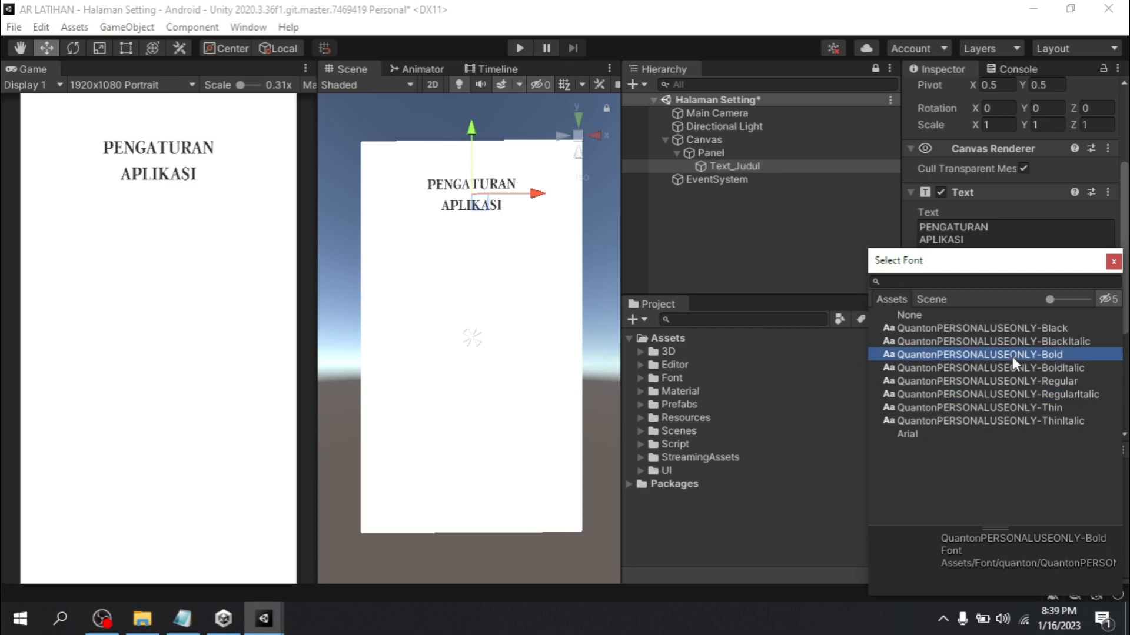
double_click(1011, 355)
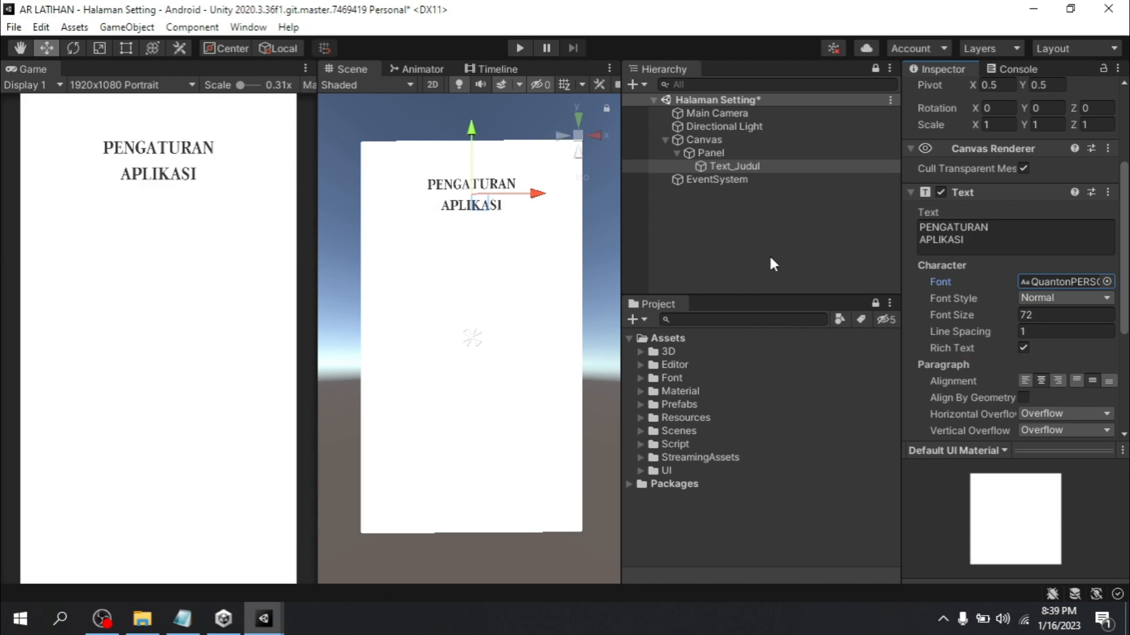
key(ctrl+s)
Add a second UI Text object as a child of the Panel and name it Text_Keterangan
click(715, 151)
click(725, 163)
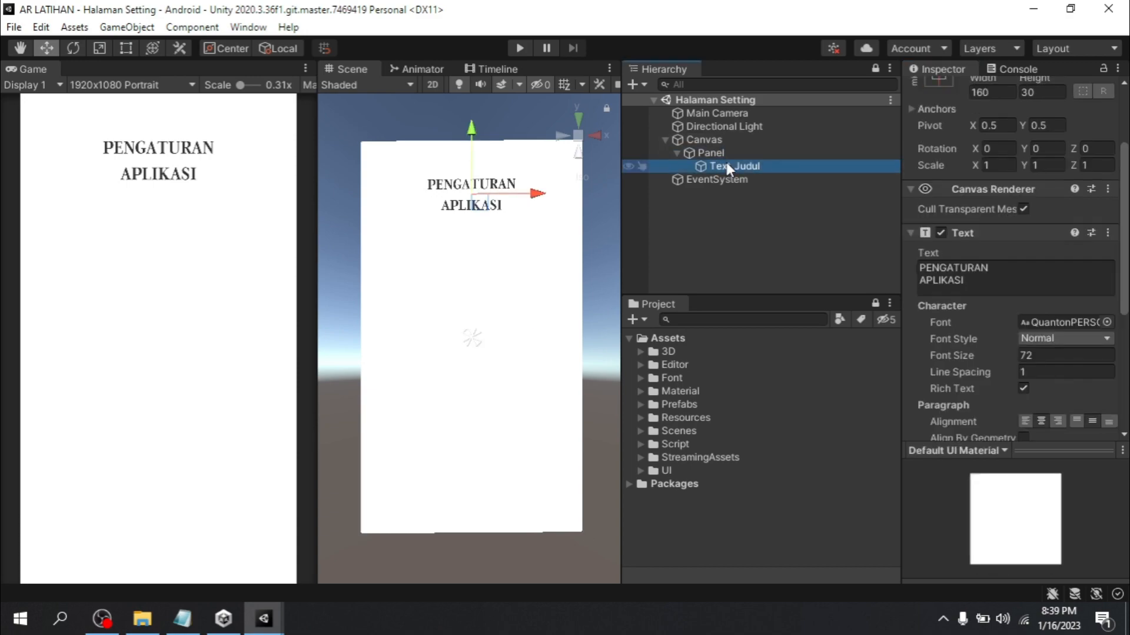
click(721, 153)
right_click(722, 151)
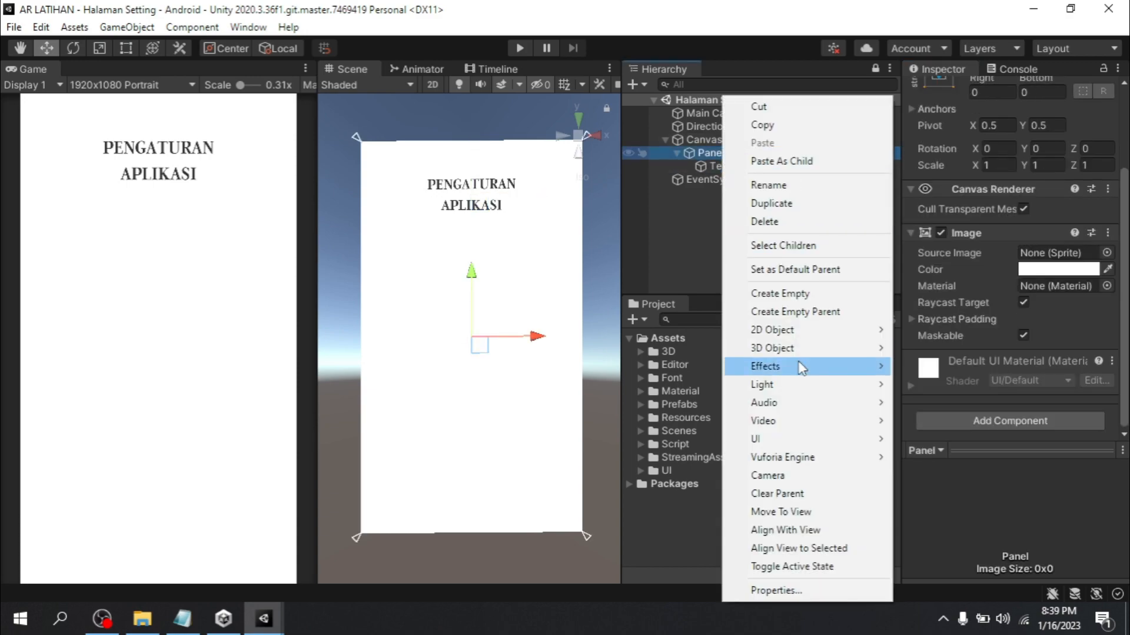
mouse_move(814, 439)
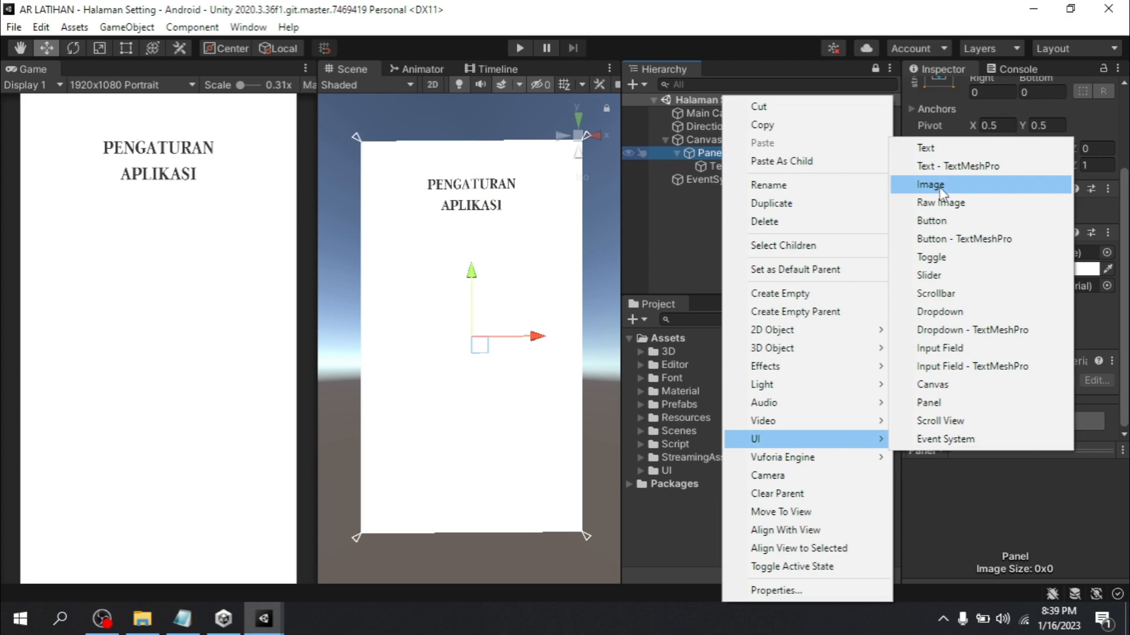
click(941, 150)
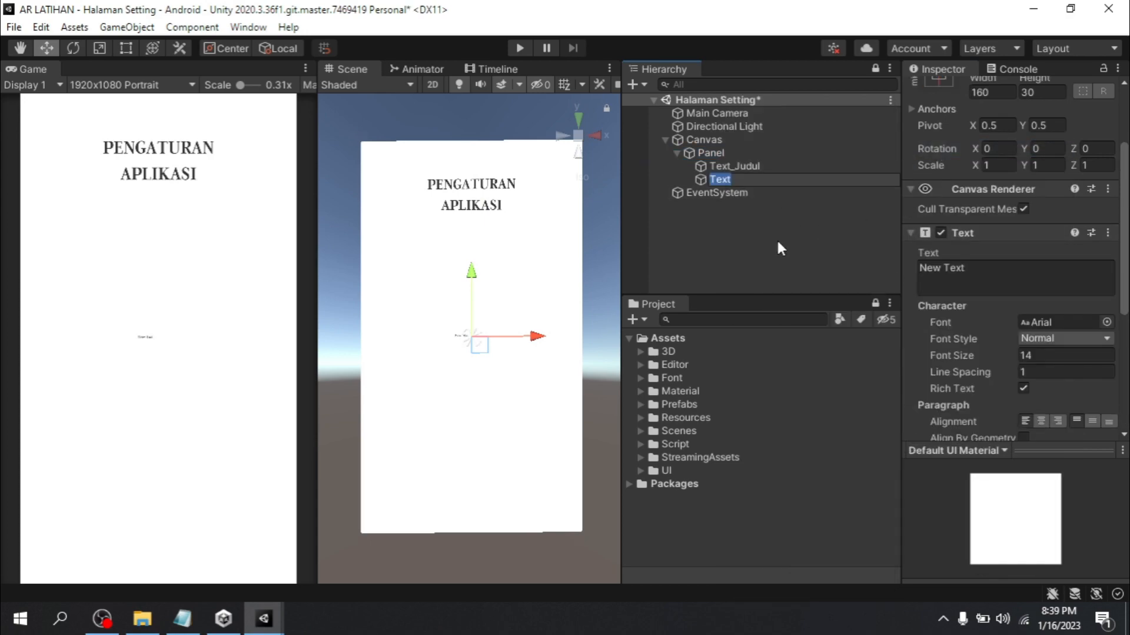
click(762, 178)
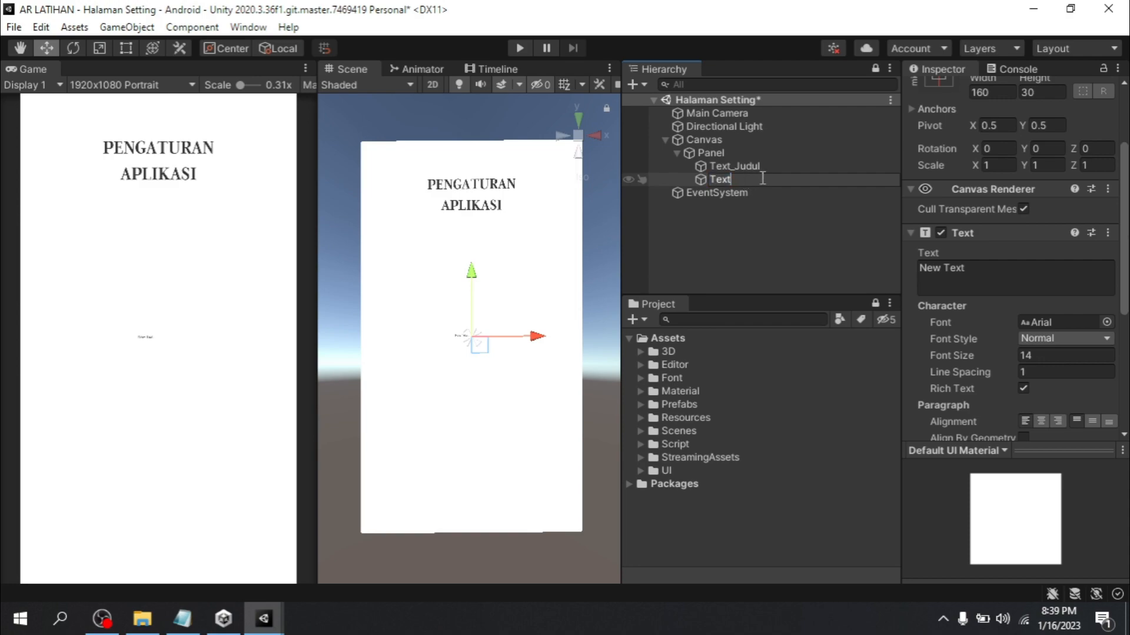
text(_Keterangan)
key(Return)
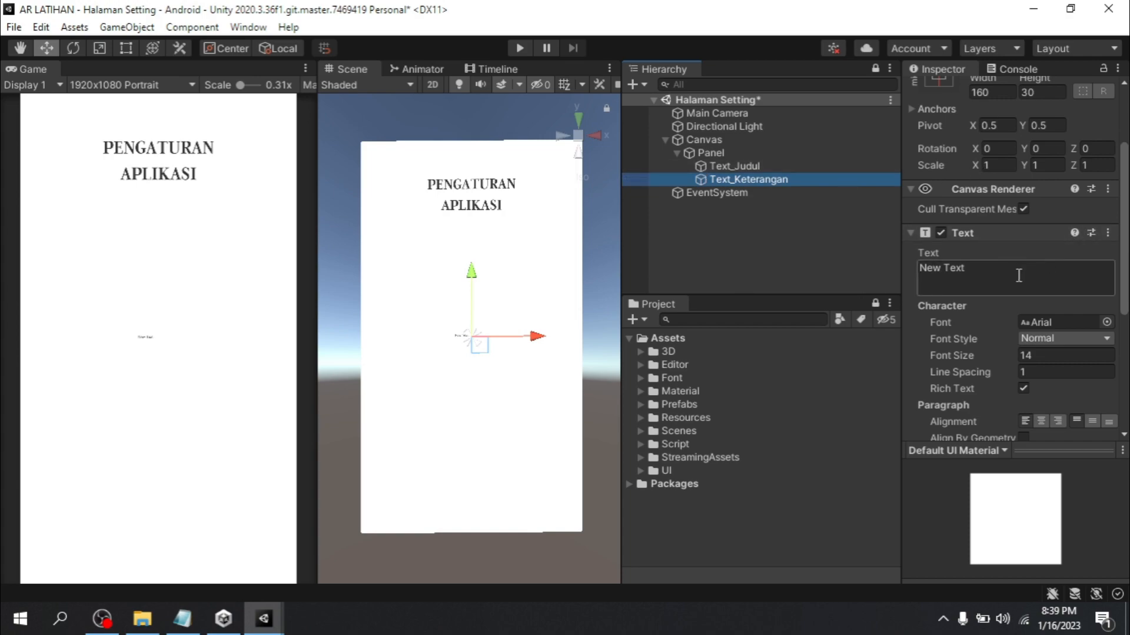
Set both Horizontal Overflow and Vertical Overflow of Text_Keterangan to Overflow
scroll(1015, 282, down, 4)
click(1050, 304)
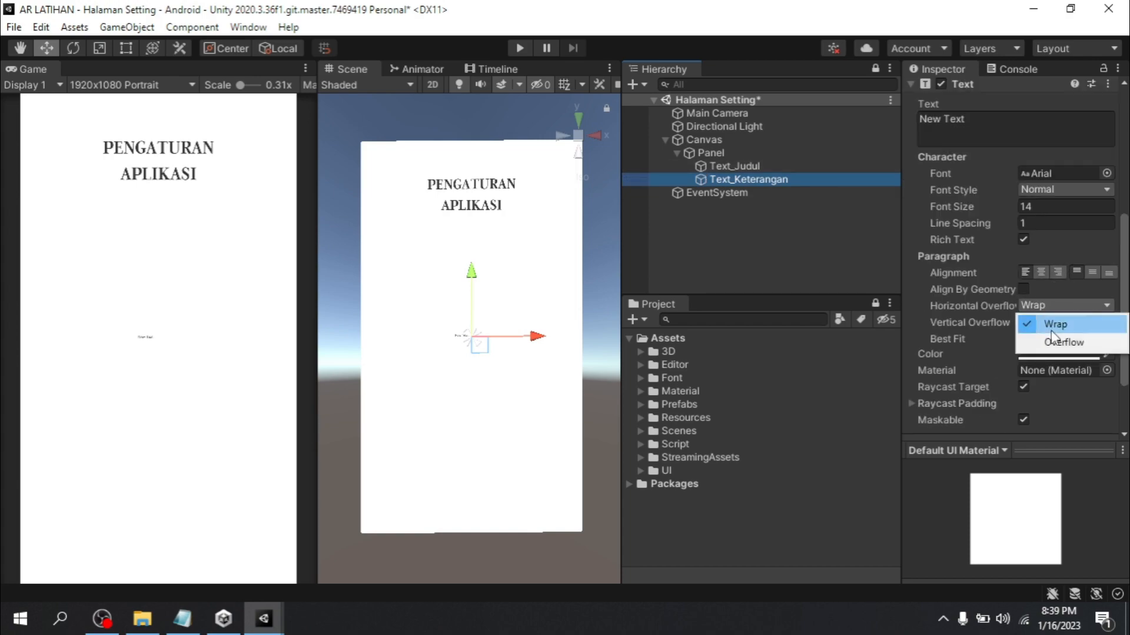
click(1062, 343)
click(1062, 322)
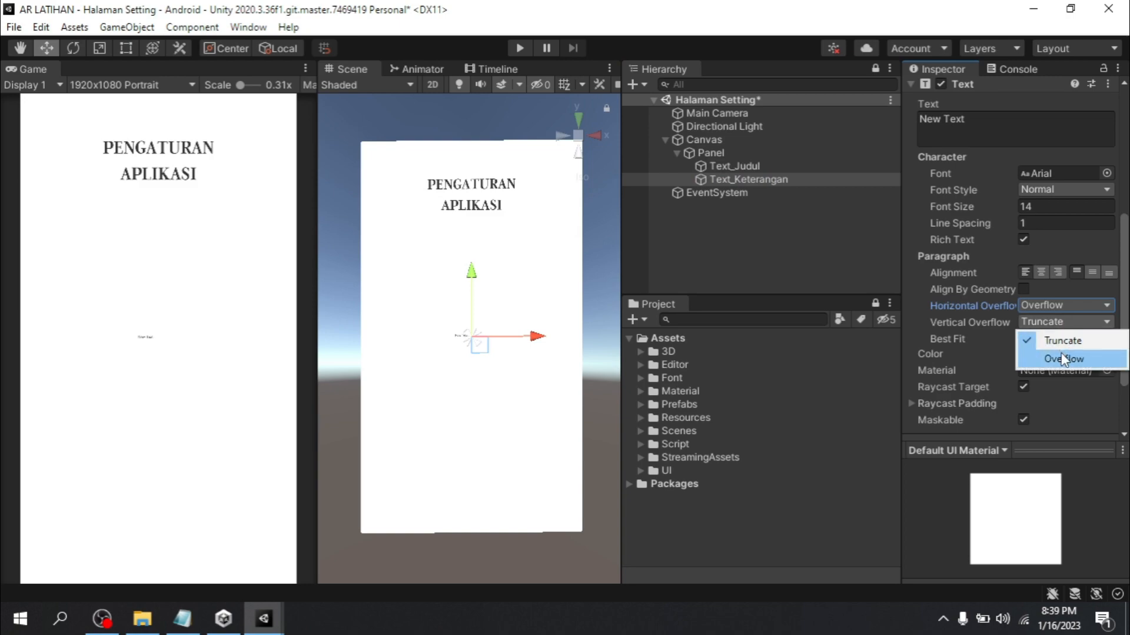
click(1011, 360)
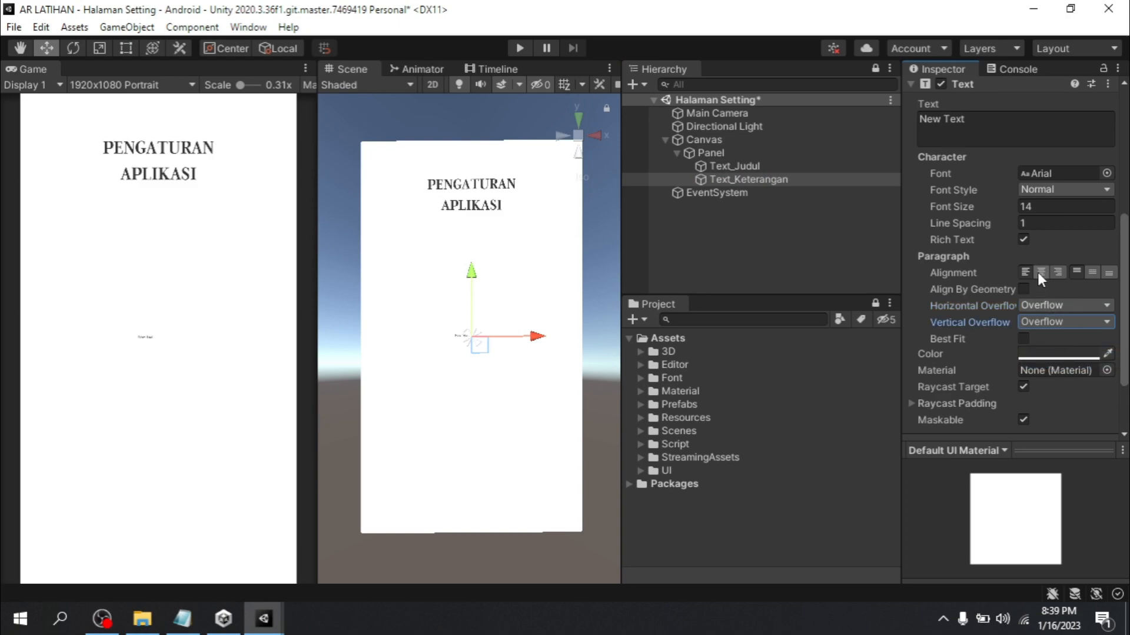
Keep Text_Keterangan left-aligned, centre its text vertically, and set its font size to 48
click(1042, 273)
click(1024, 273)
click(1046, 271)
click(1057, 273)
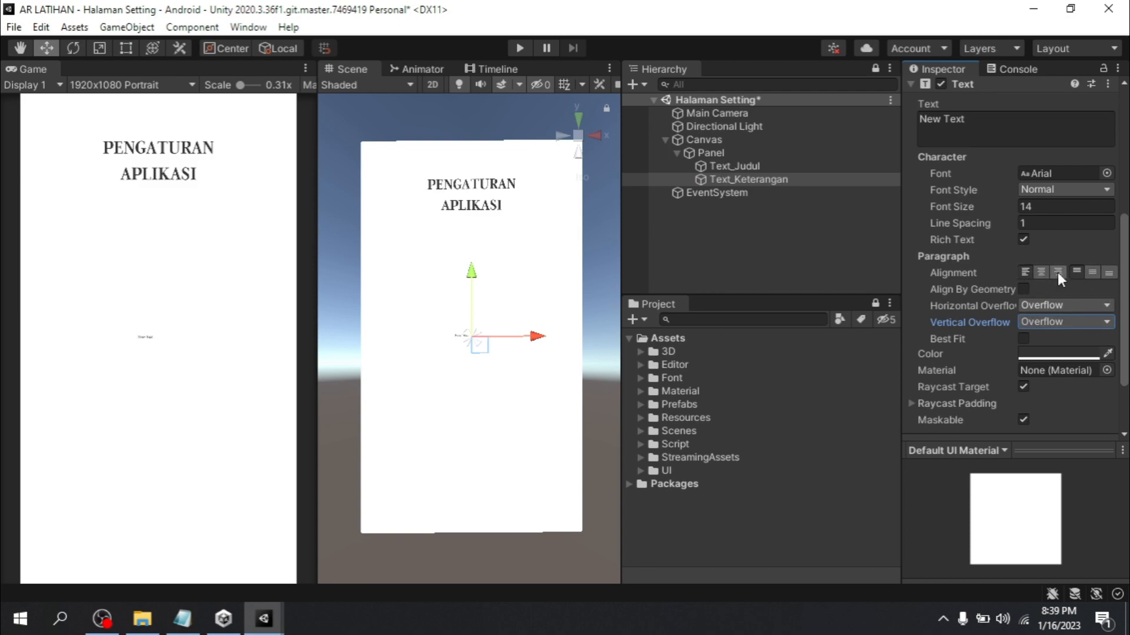
click(1092, 272)
scroll(1069, 246, up, 3)
drag(959, 358, 992, 357)
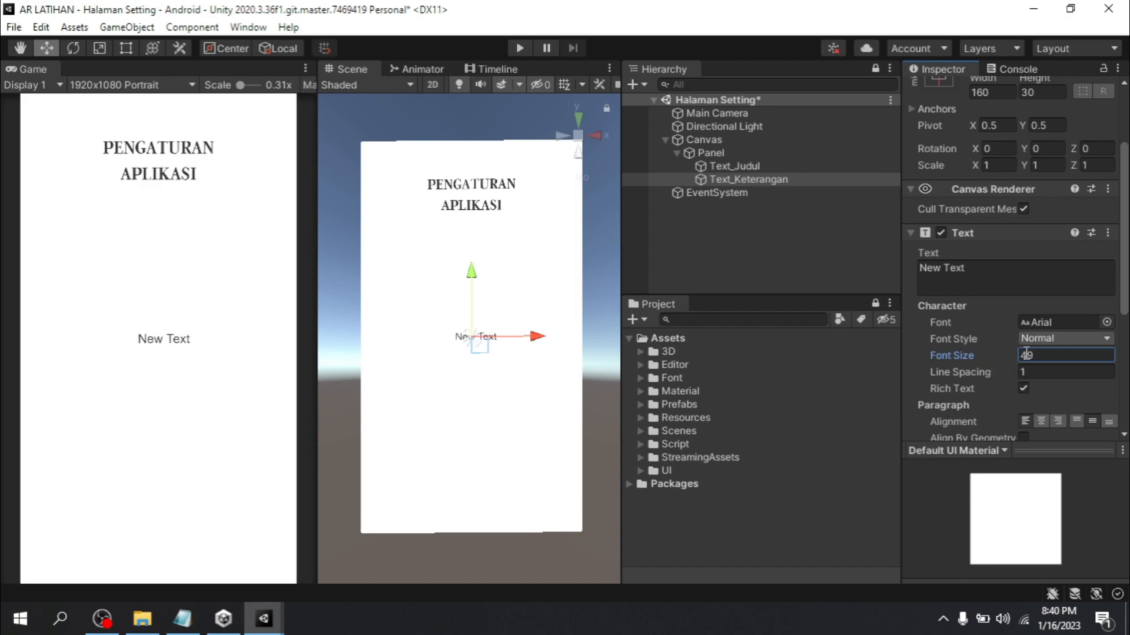
click(968, 356)
text(48)
Position Text_Keterangan at Pos X -300 and Pos Y 150
scroll(1000, 166, up, 3)
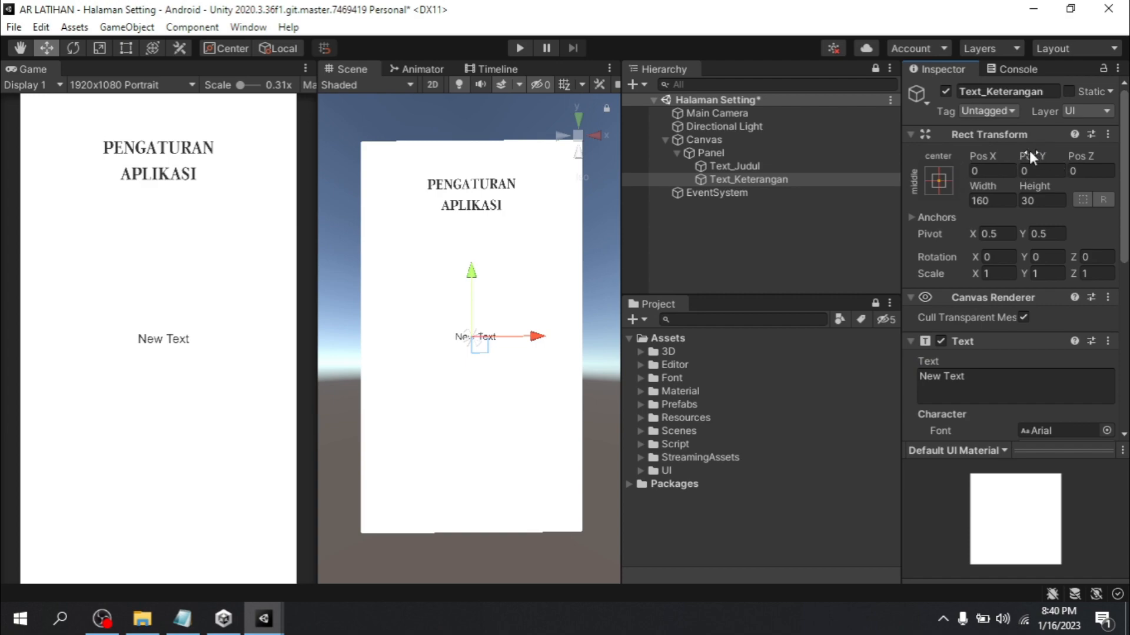
drag(1029, 153, 982, 600)
drag(1049, 172, 1028, 172)
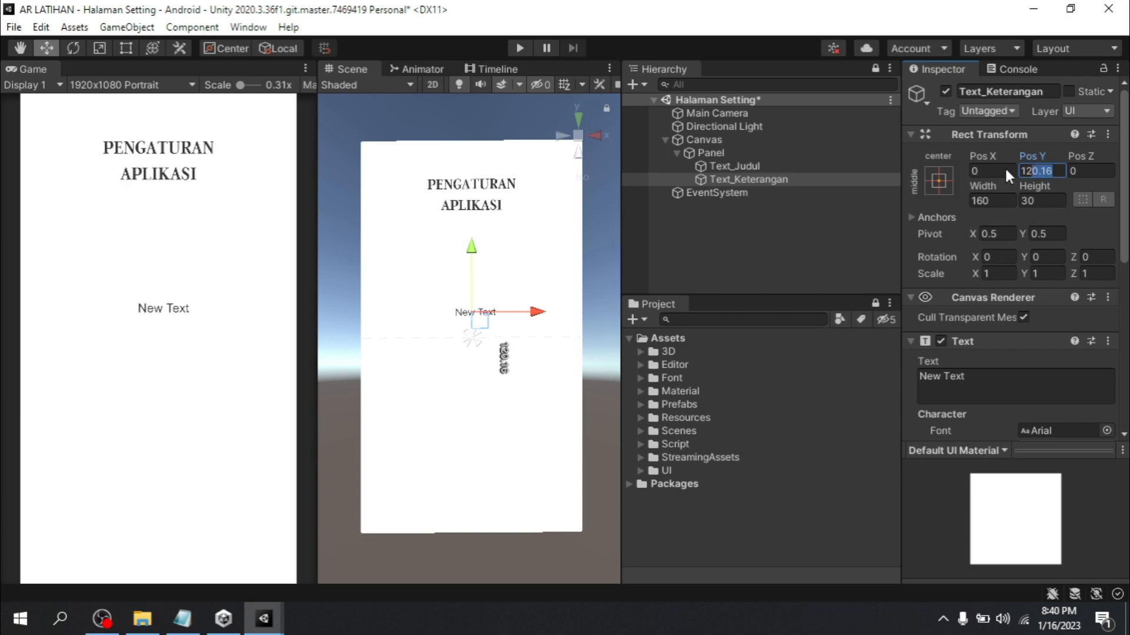
text(150)
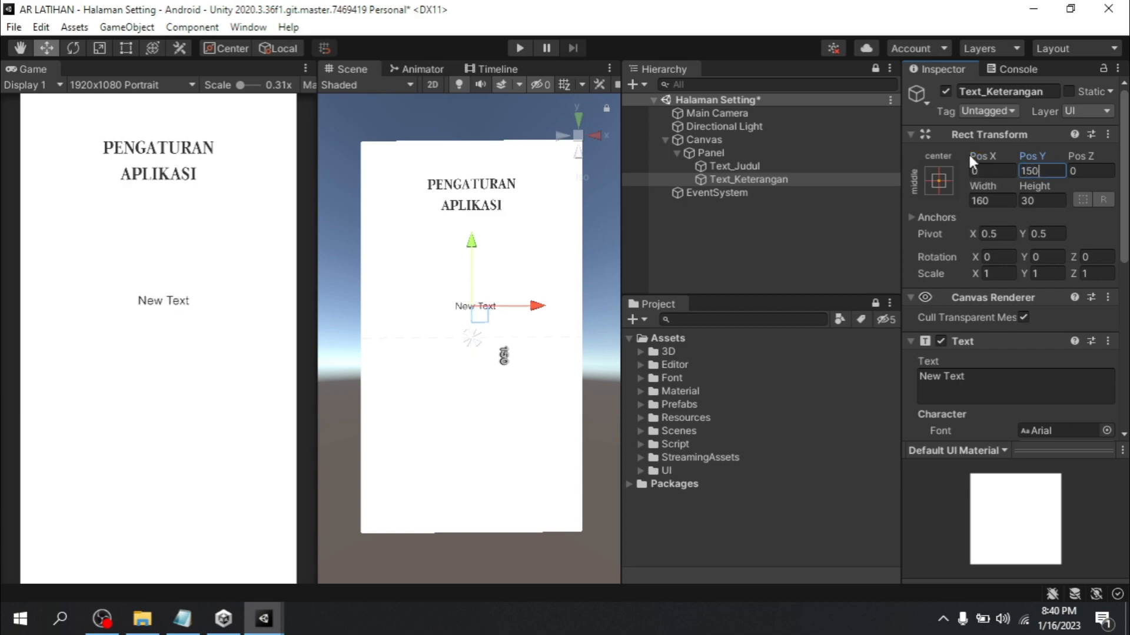
click(1006, 171)
drag(986, 150, 218, 227)
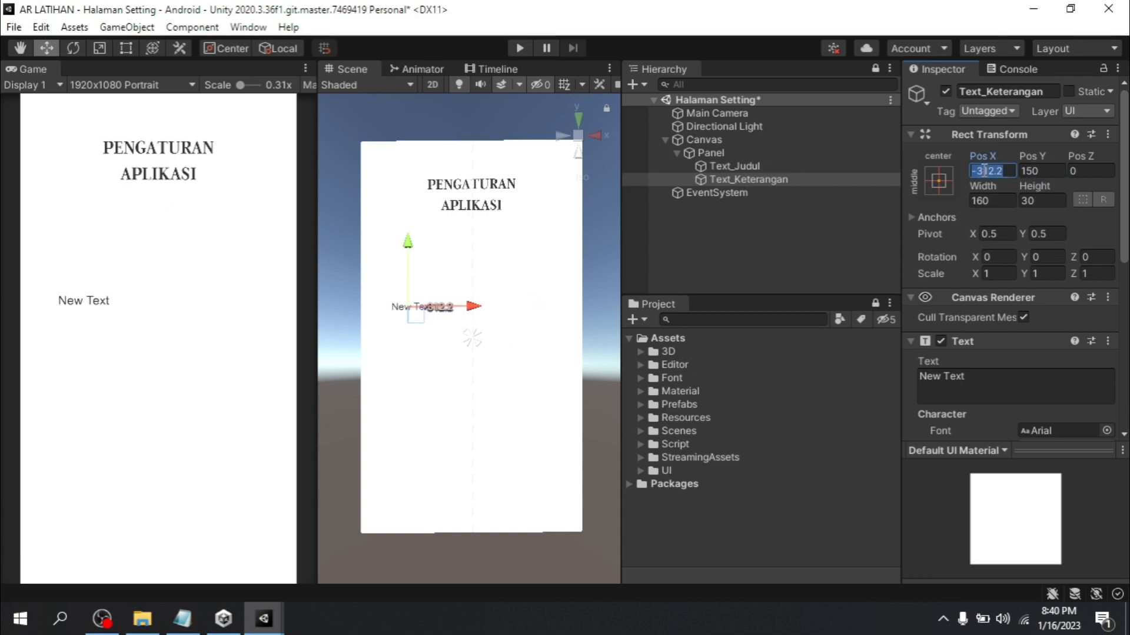
text(-300)
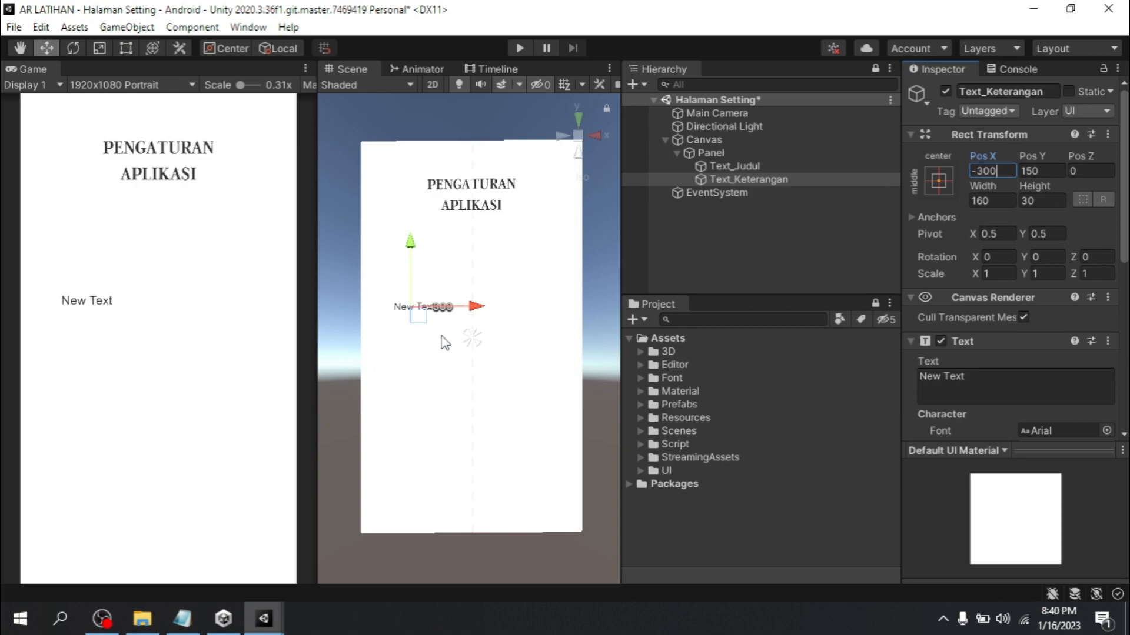
click(464, 360)
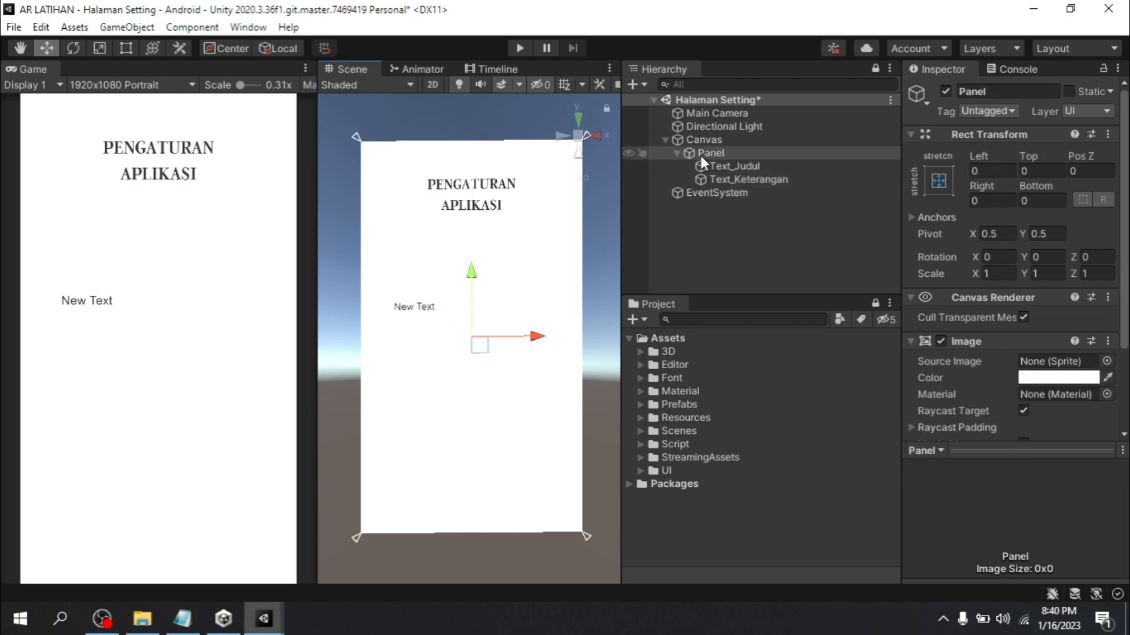
click(725, 165)
click(751, 180)
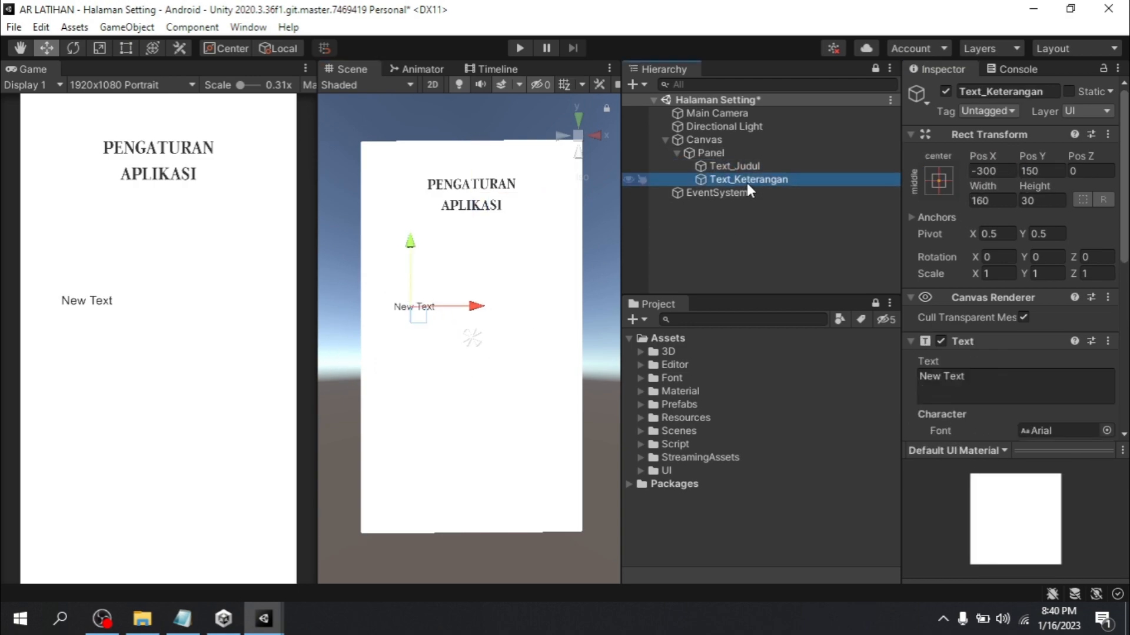
click(738, 166)
click(749, 180)
Add a UI Slider as a child of the Panel
click(732, 148)
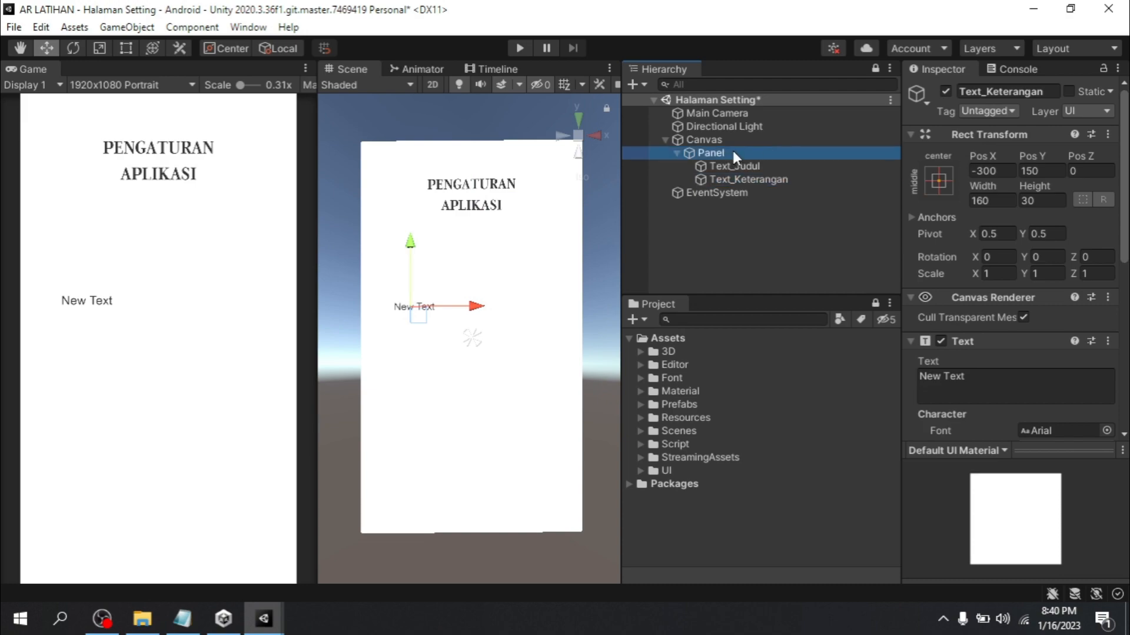
right_click(732, 152)
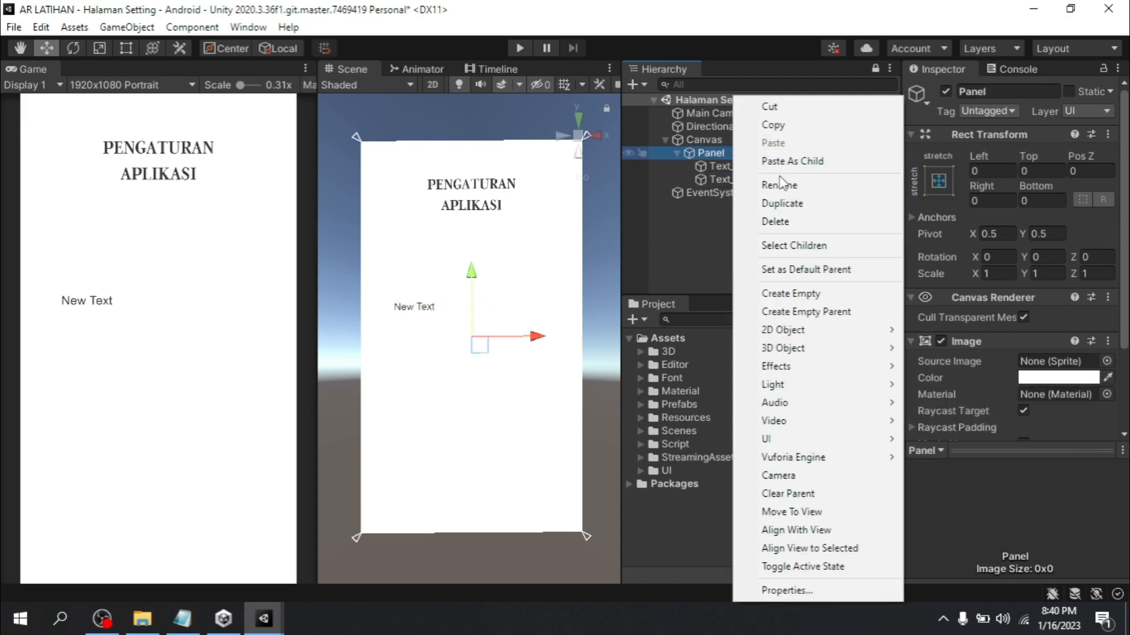
mouse_move(824, 434)
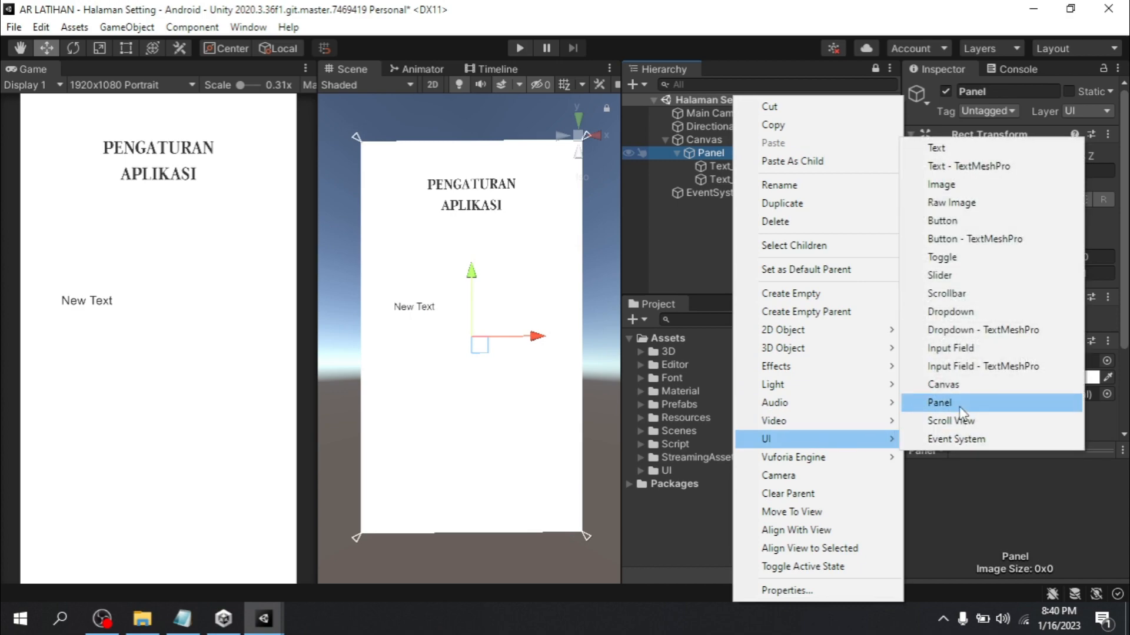
click(941, 275)
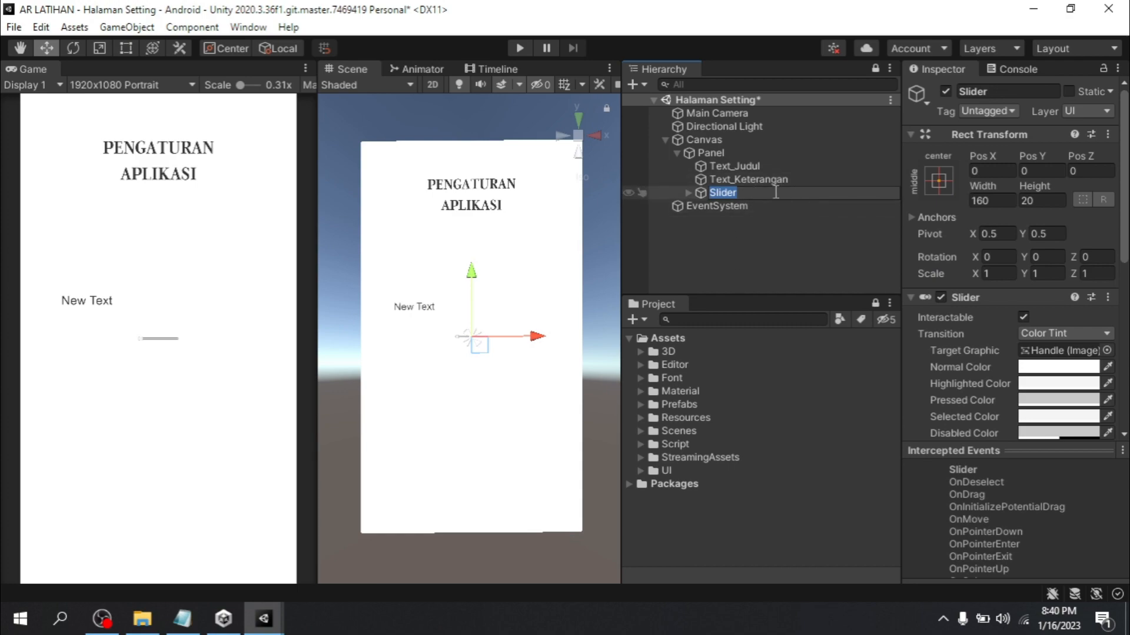
Rename the slider as Slider_Volume and save the scene
click(758, 199)
text(_V)
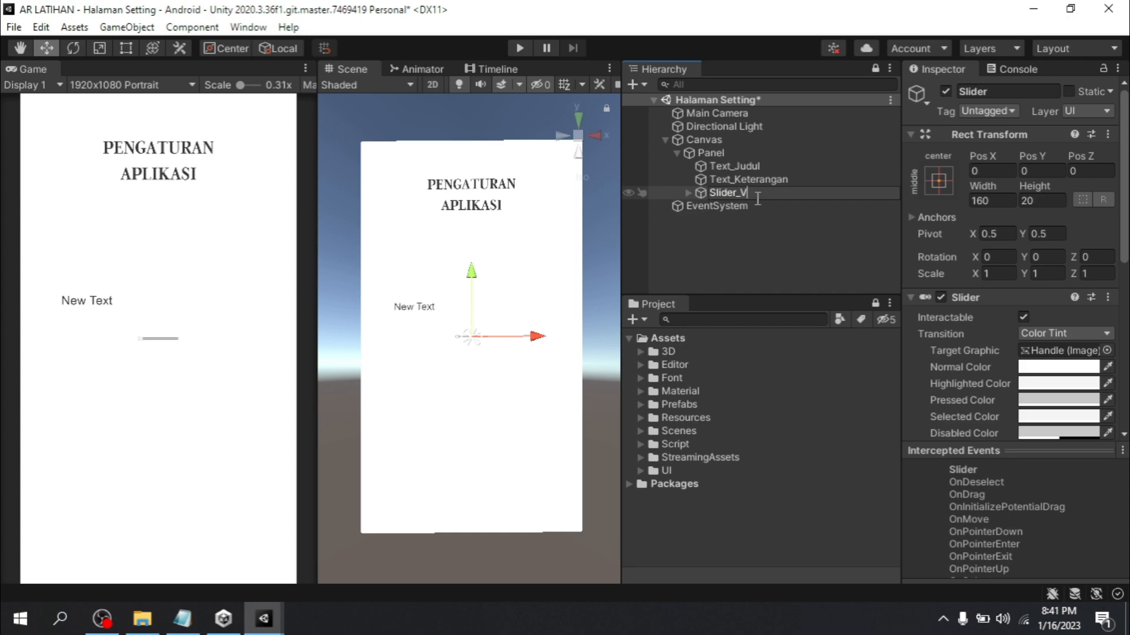
text(olume)
key(Return)
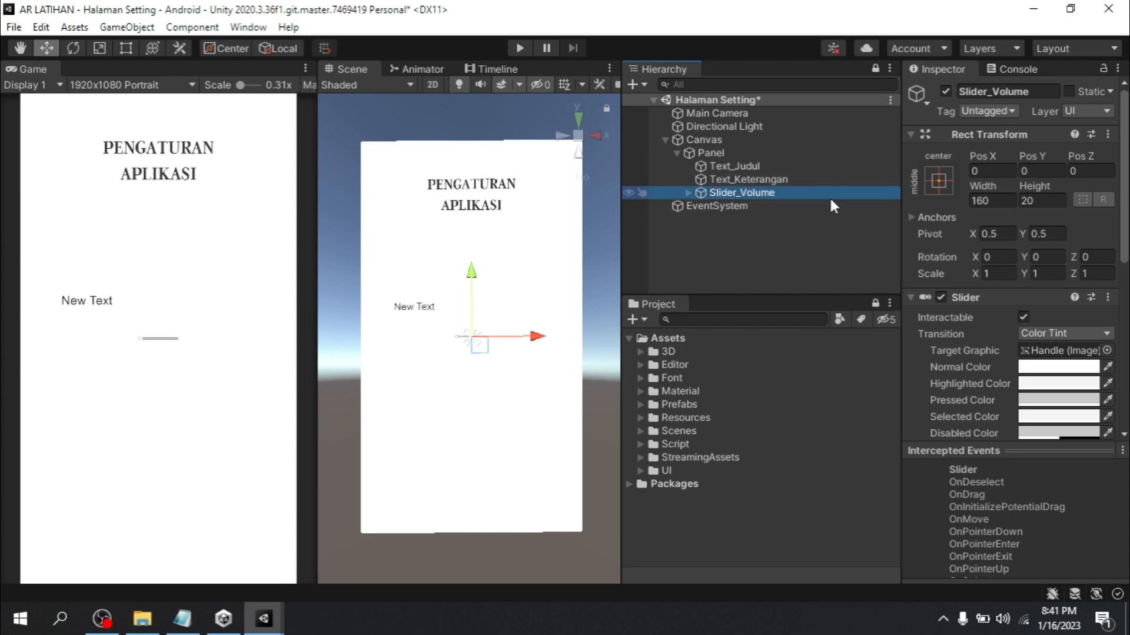
key(ctrl+s)
Scale Slider_Volume up uniformly to about 4.45 on all axes
click(768, 243)
click(750, 192)
click(98, 48)
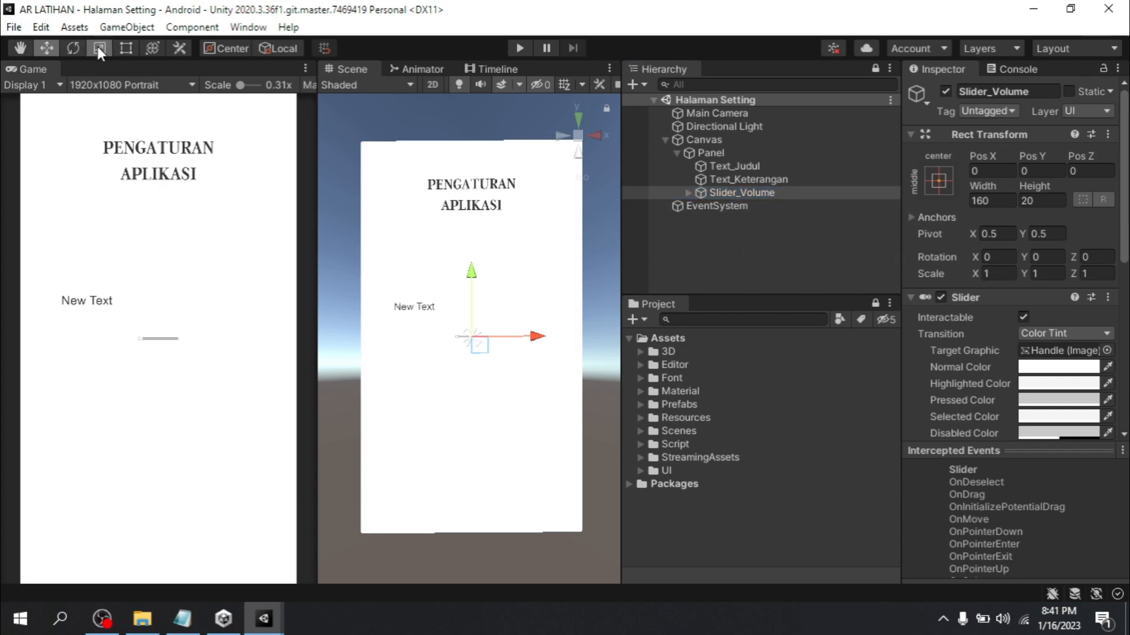
drag(469, 339, 730, 250)
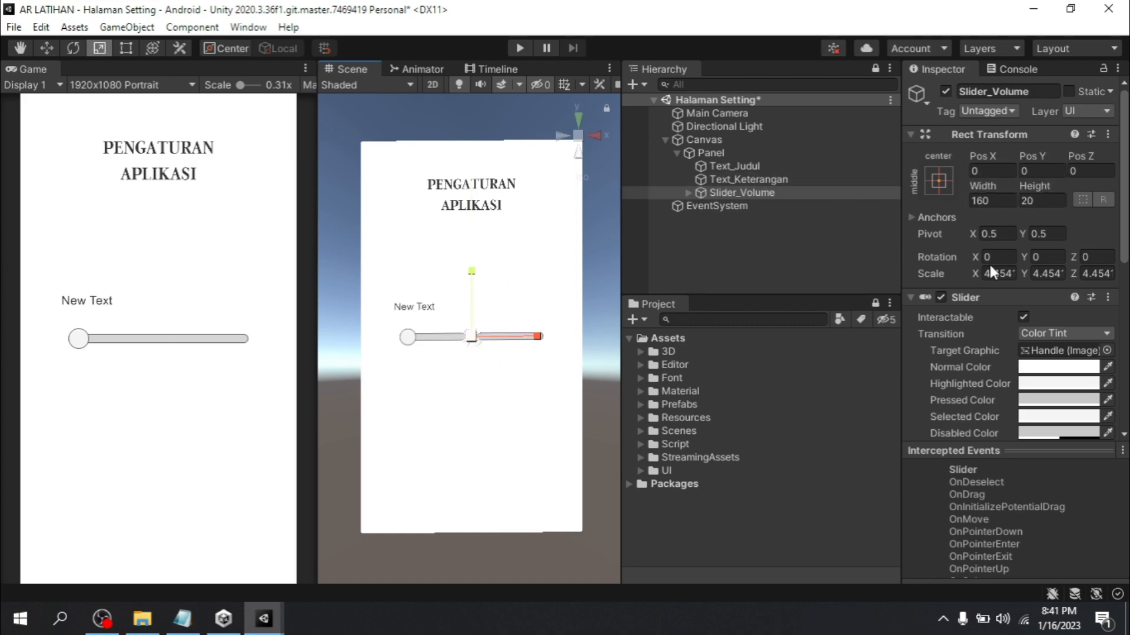
Change the text of Text_Keterangan to "Volume Musik"
click(775, 178)
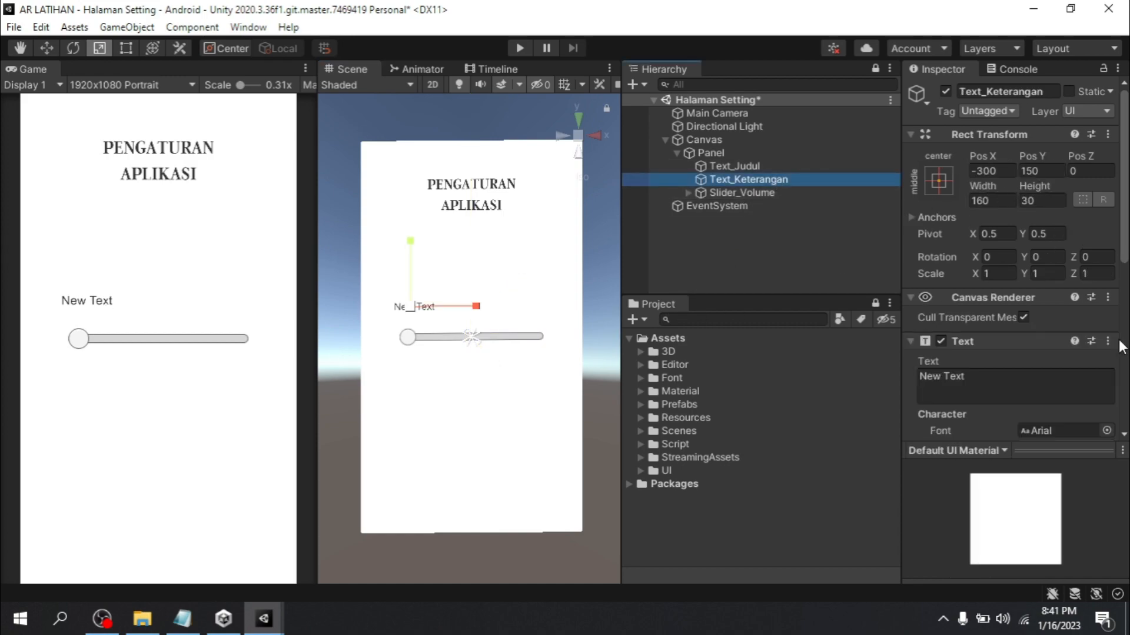
click(1000, 382)
text(Vol)
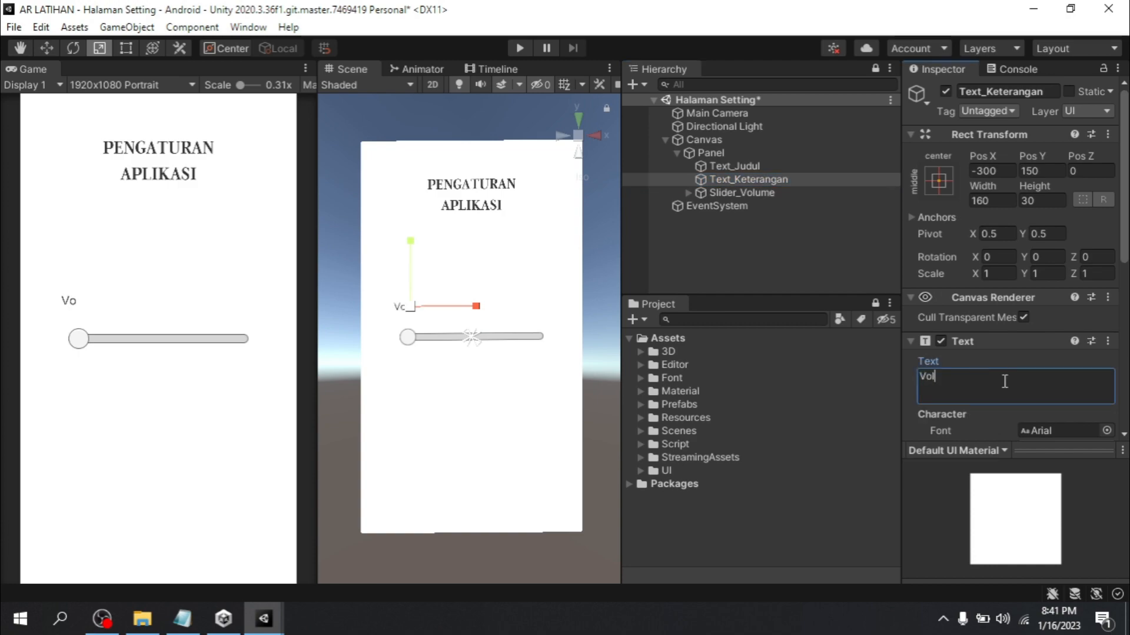
text(ume Musik)
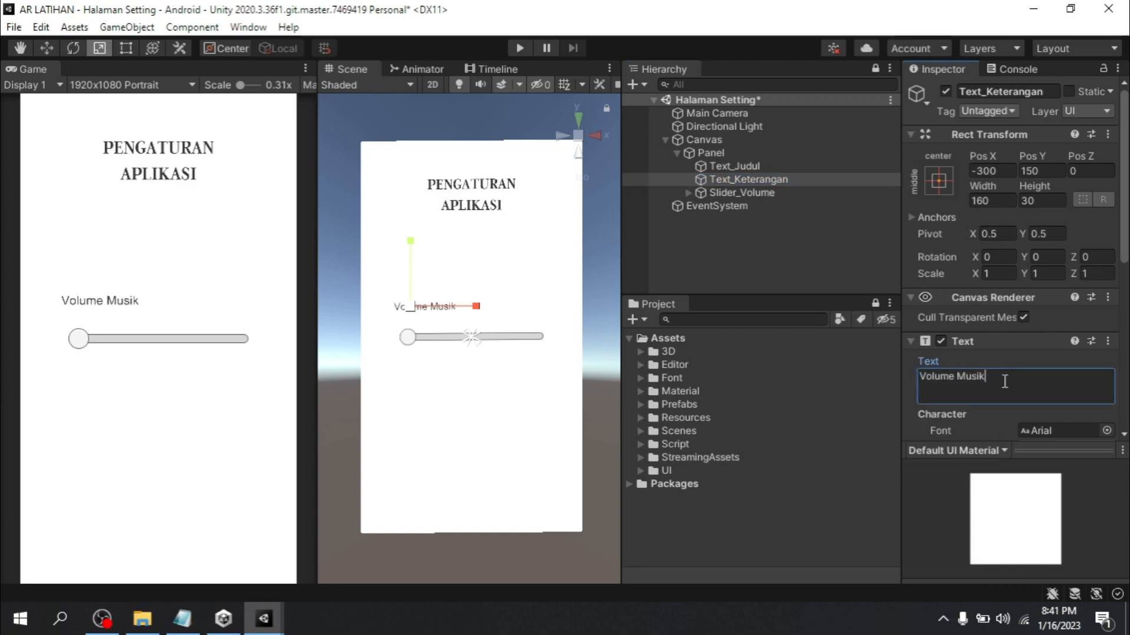
click(531, 436)
click(785, 257)
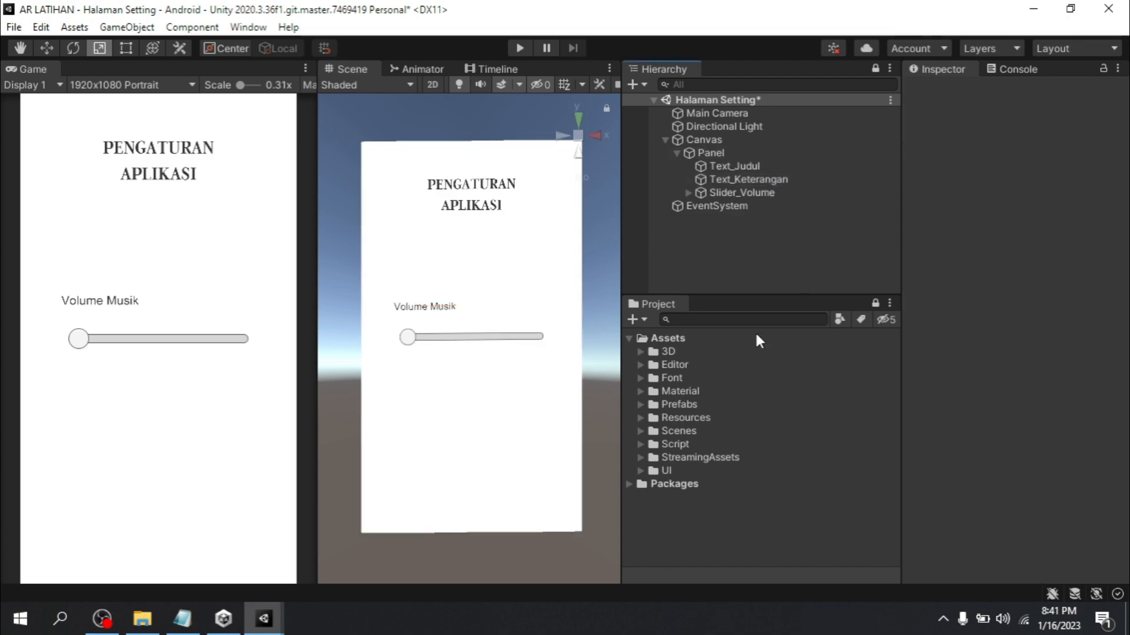
Add a UI Button as a child of the Panel
click(725, 154)
right_click(725, 154)
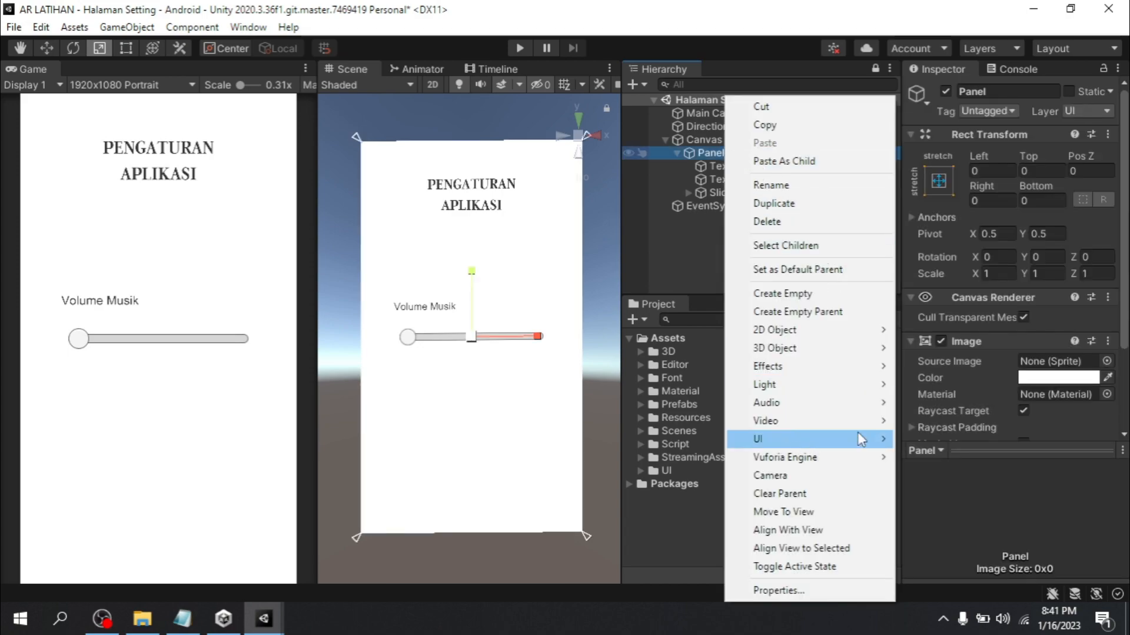
mouse_move(806, 446)
click(930, 221)
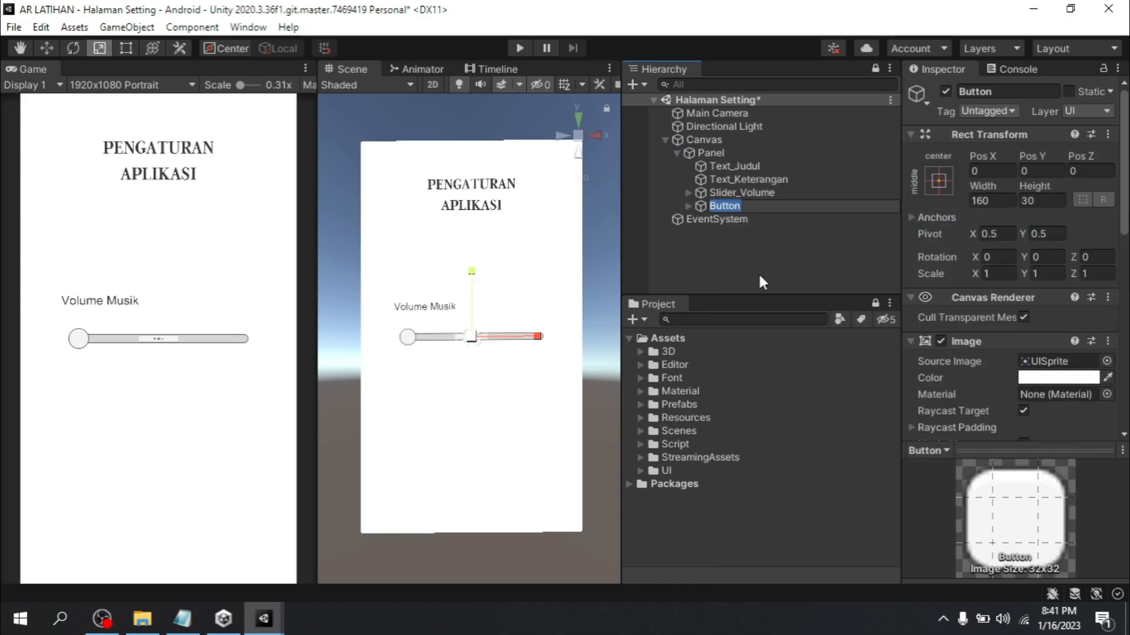
Move the button down to about Pos Y -766 and scale it uniformly to about 3.31
click(48, 49)
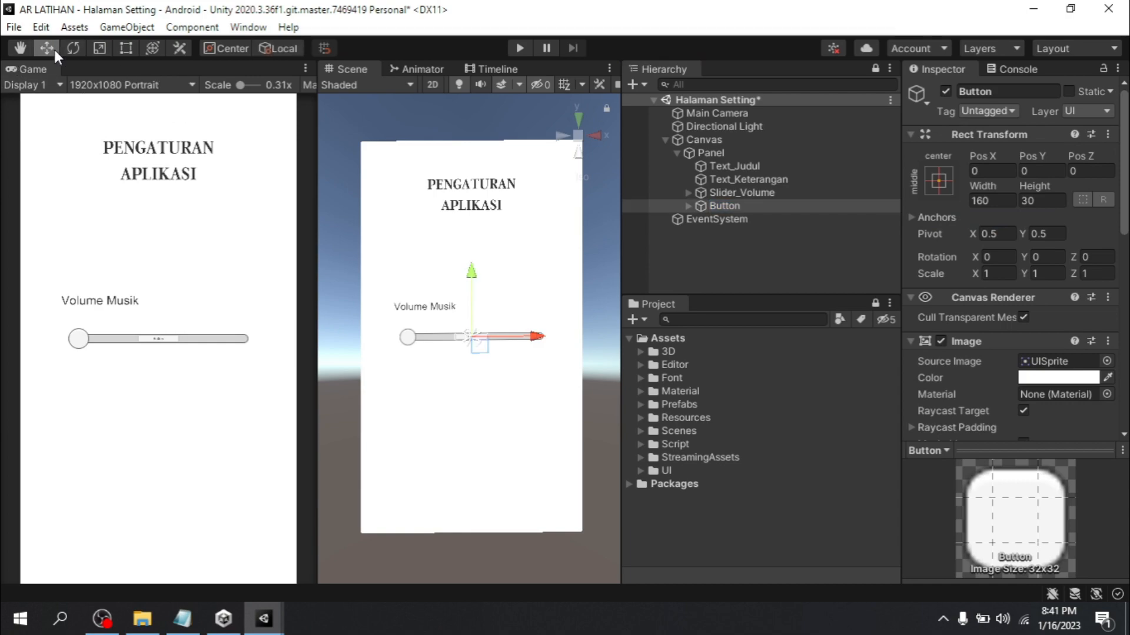
drag(474, 273, 486, 436)
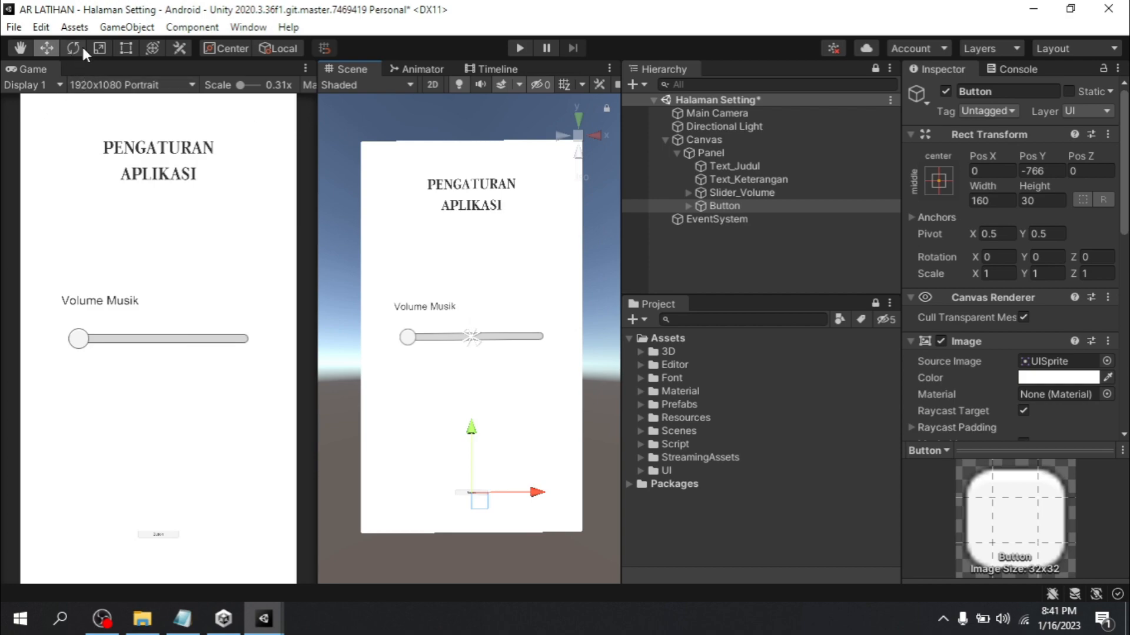
click(100, 48)
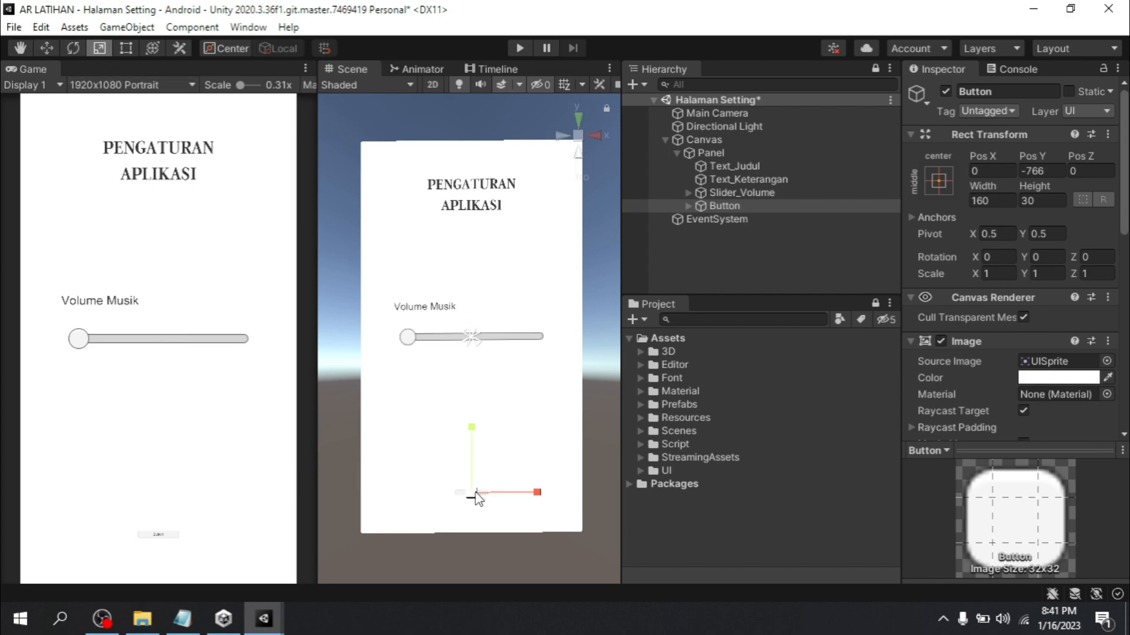
drag(471, 492, 637, 394)
Change the label of the button's child Text object to "Kembali"
click(721, 192)
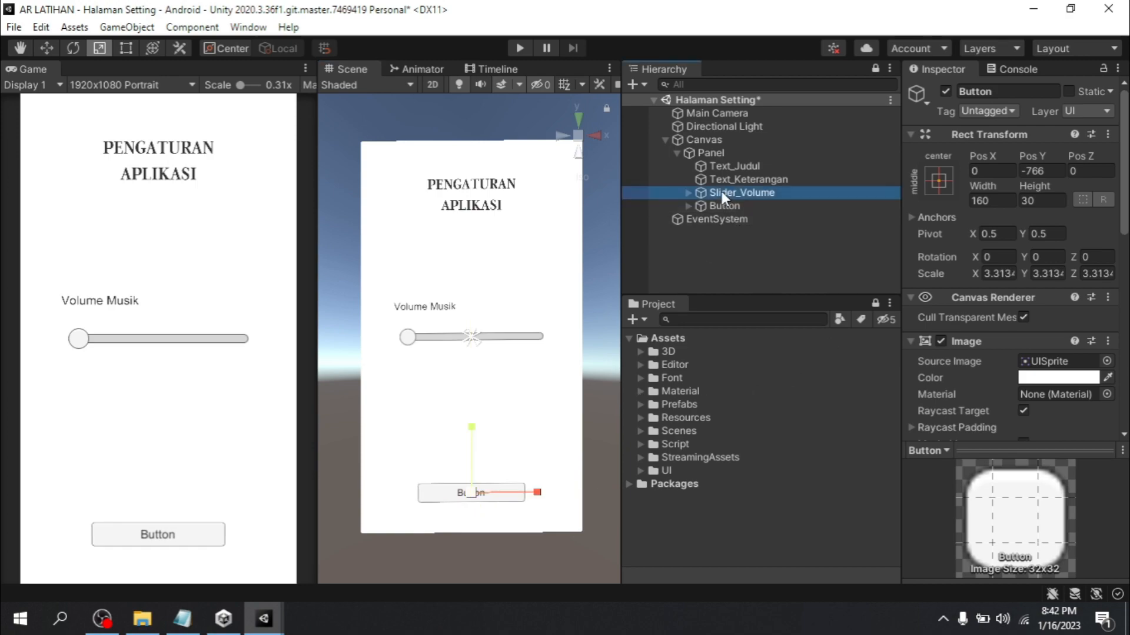
click(728, 206)
click(688, 205)
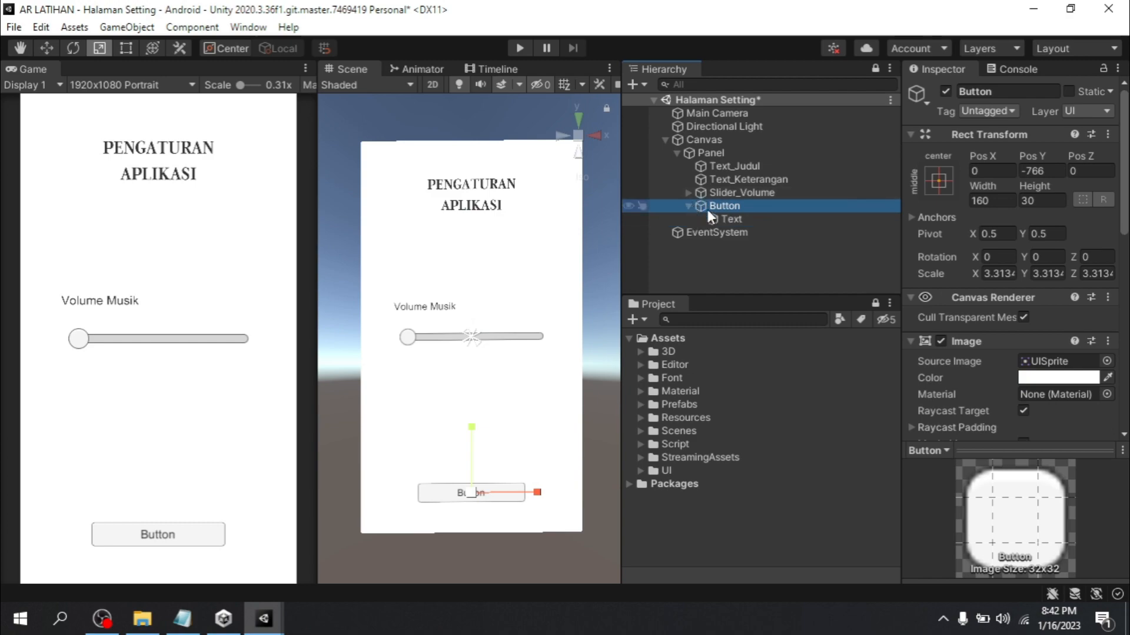
click(732, 219)
click(1001, 381)
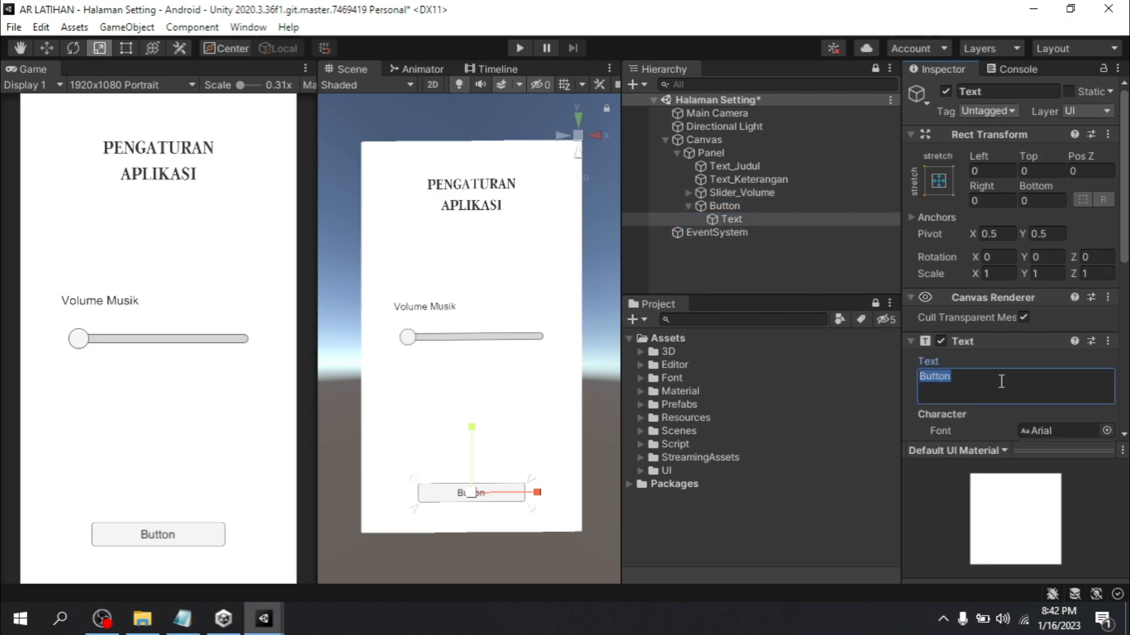
text(KEM)
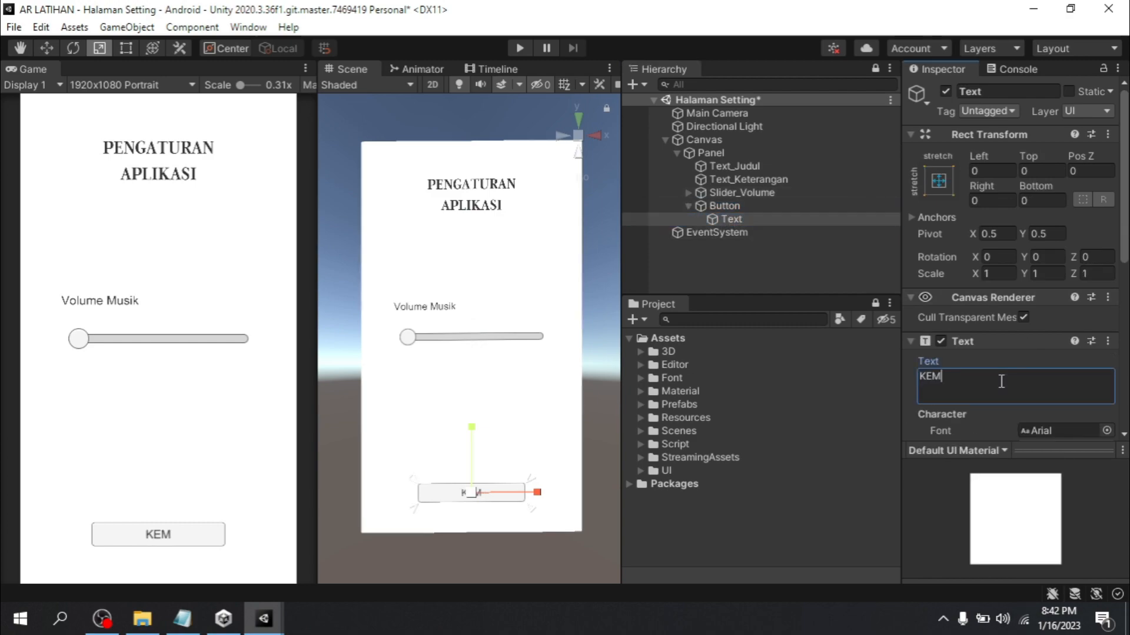
key(BackSpace)
key(BackSpace)
text(embal)
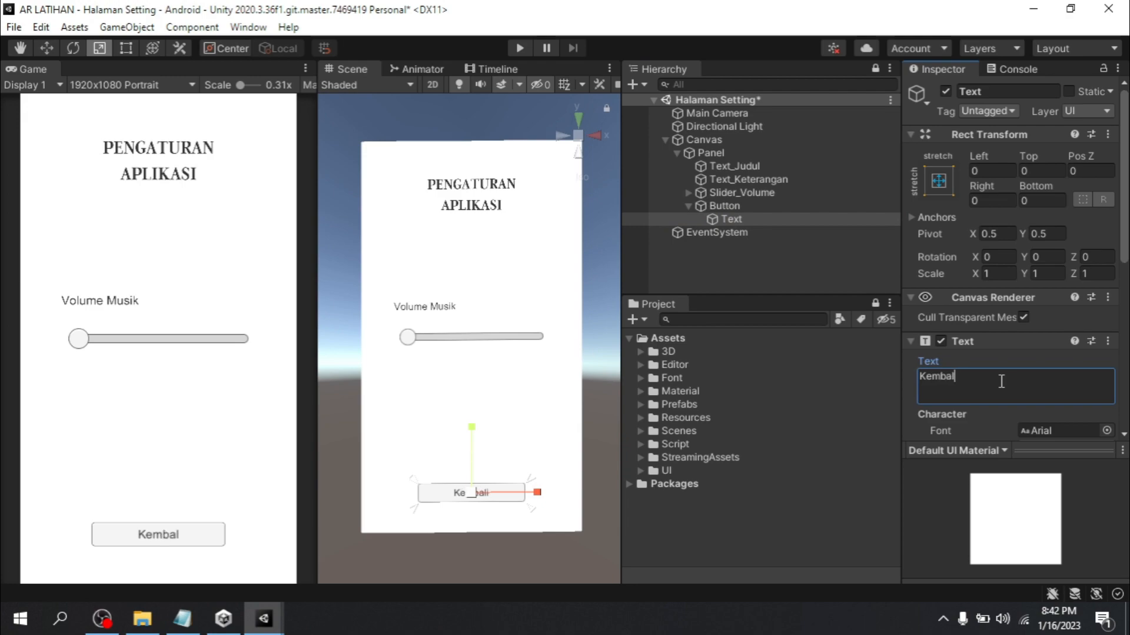
text(i)
click(517, 427)
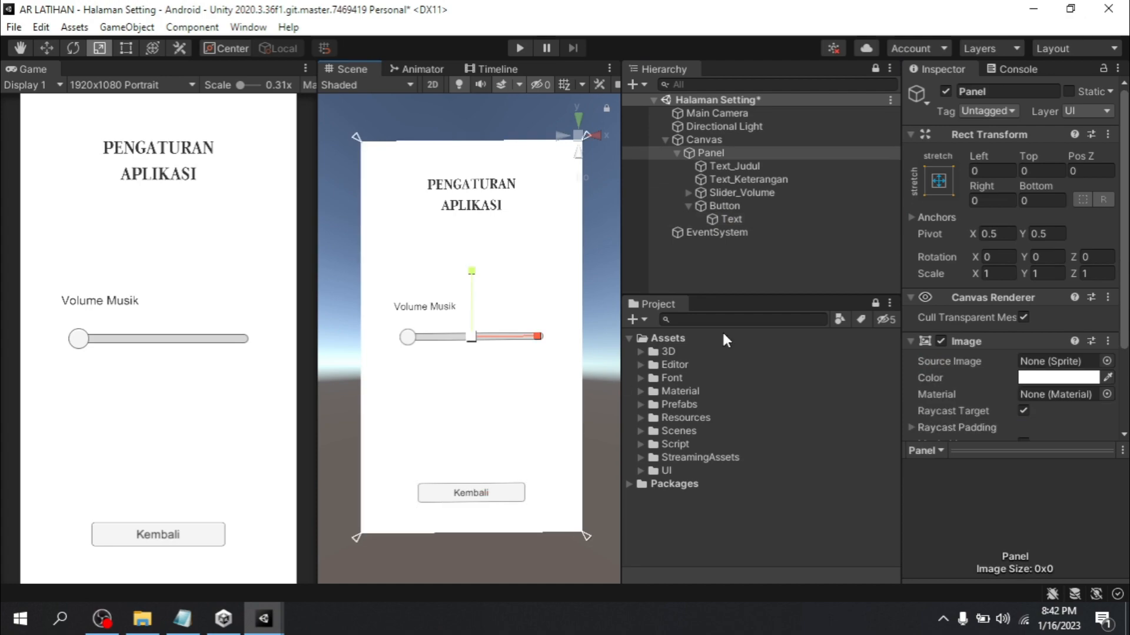
click(329, 484)
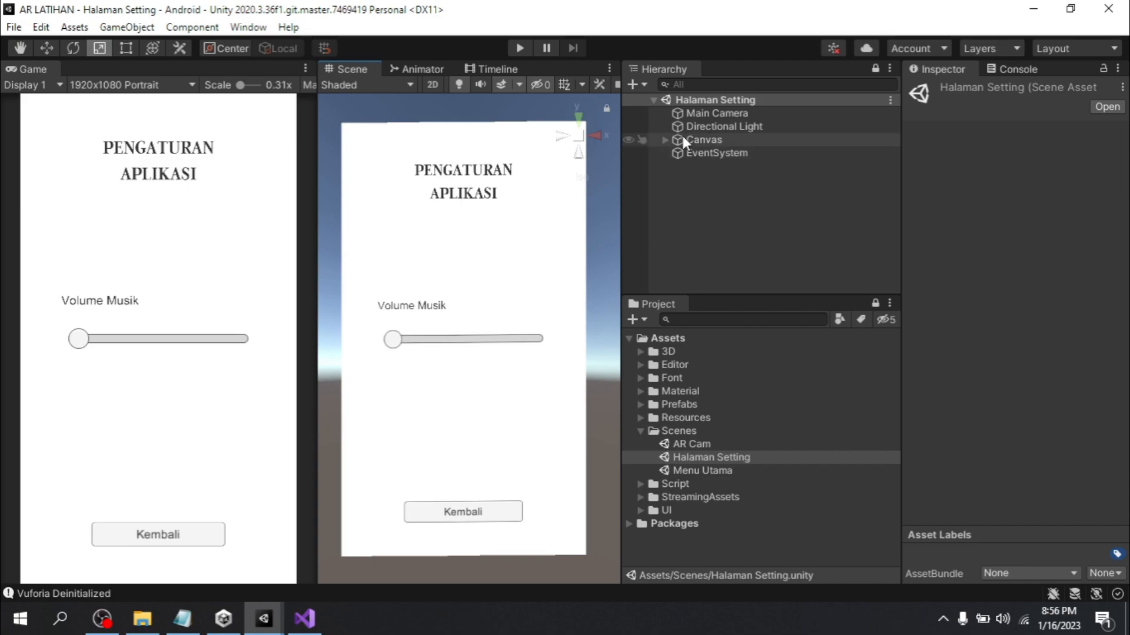
Attach the levelManager script from the Script folder to the Canvas as a component
click(664, 140)
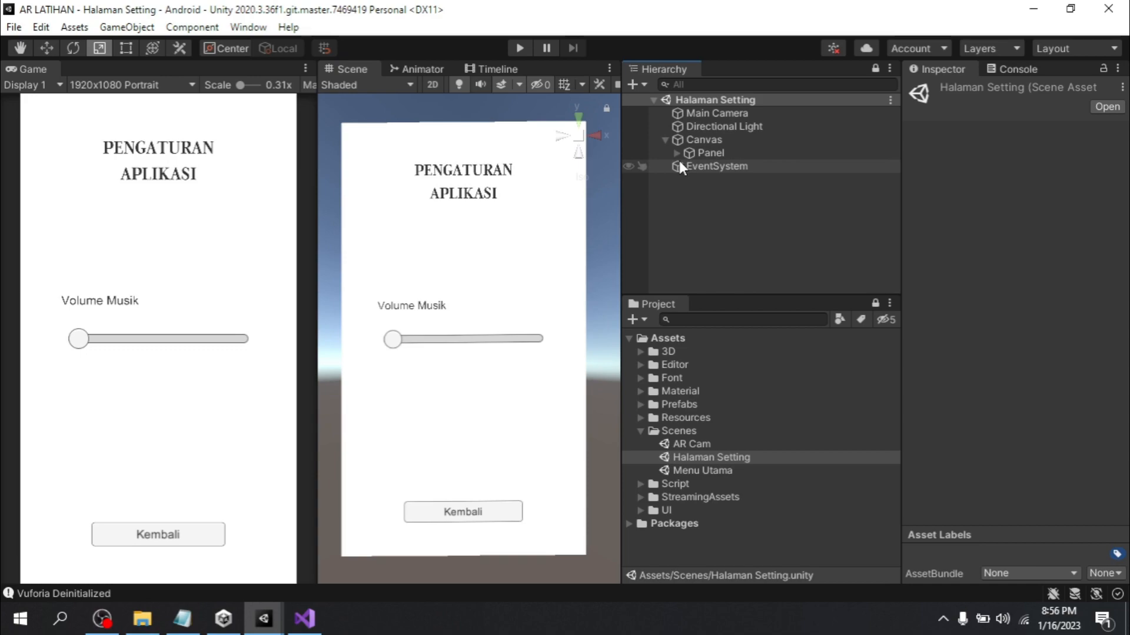
click(677, 153)
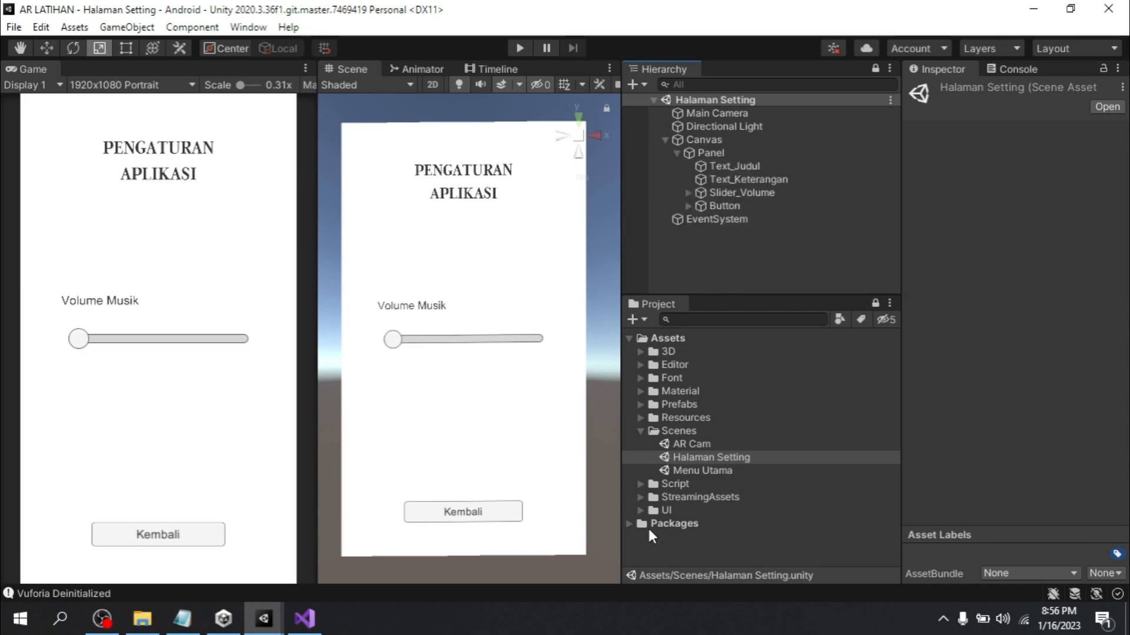
click(640, 488)
click(703, 509)
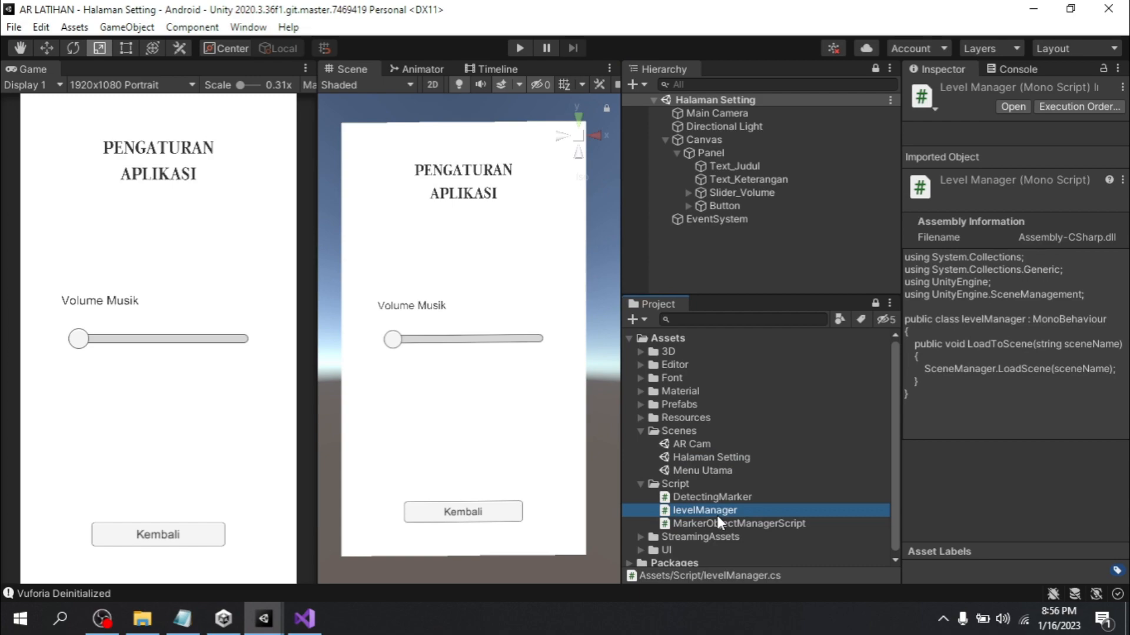
drag(718, 516, 712, 149)
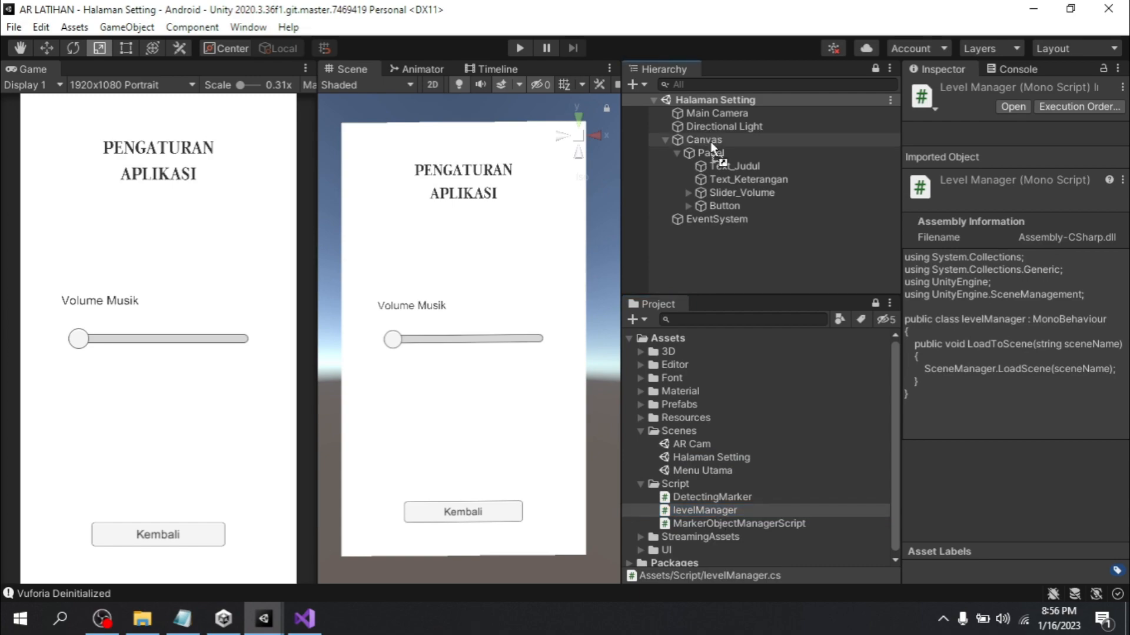
drag(713, 149, 707, 140)
click(708, 139)
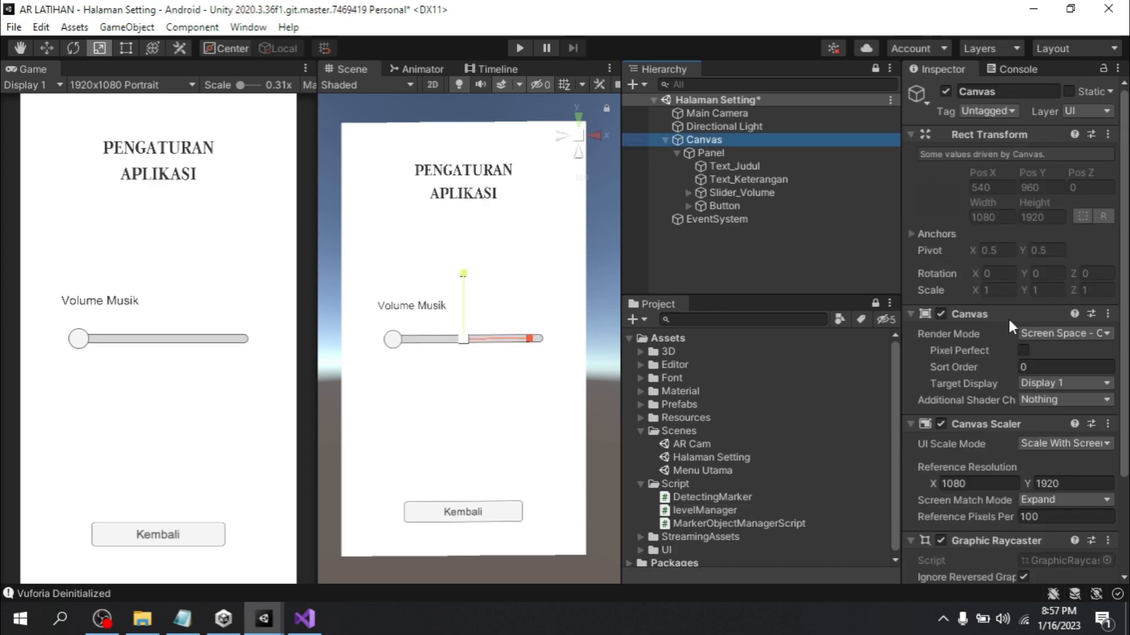
scroll(1007, 317, down, 3)
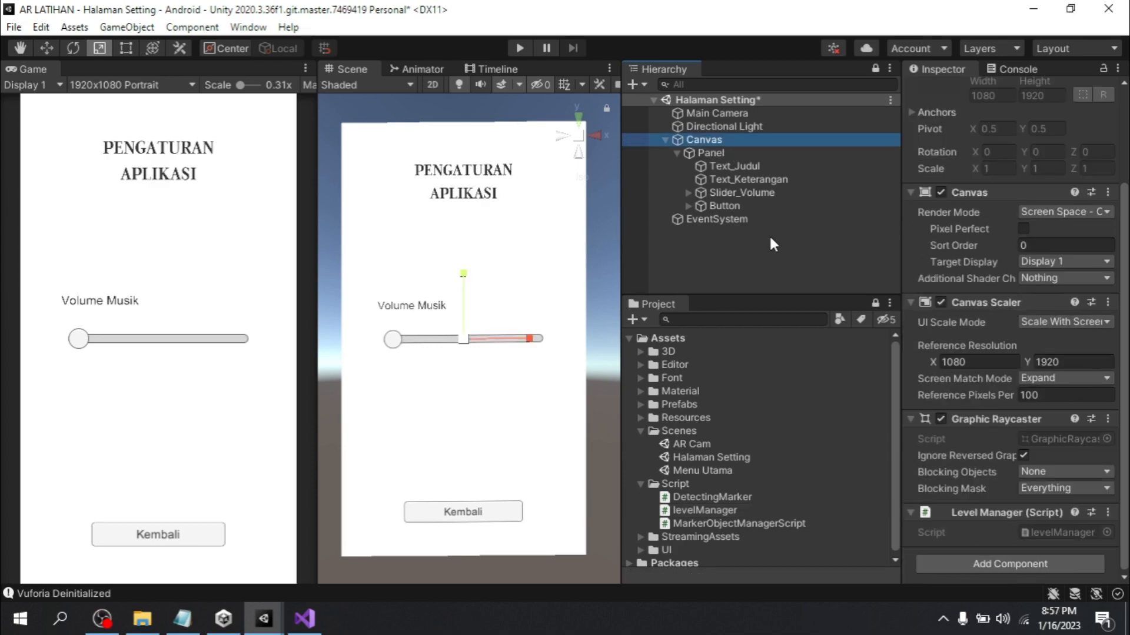
Add an On Click event to the Kembali button that targets the Canvas and calls levelManager's LoadToScene (string) function
click(728, 206)
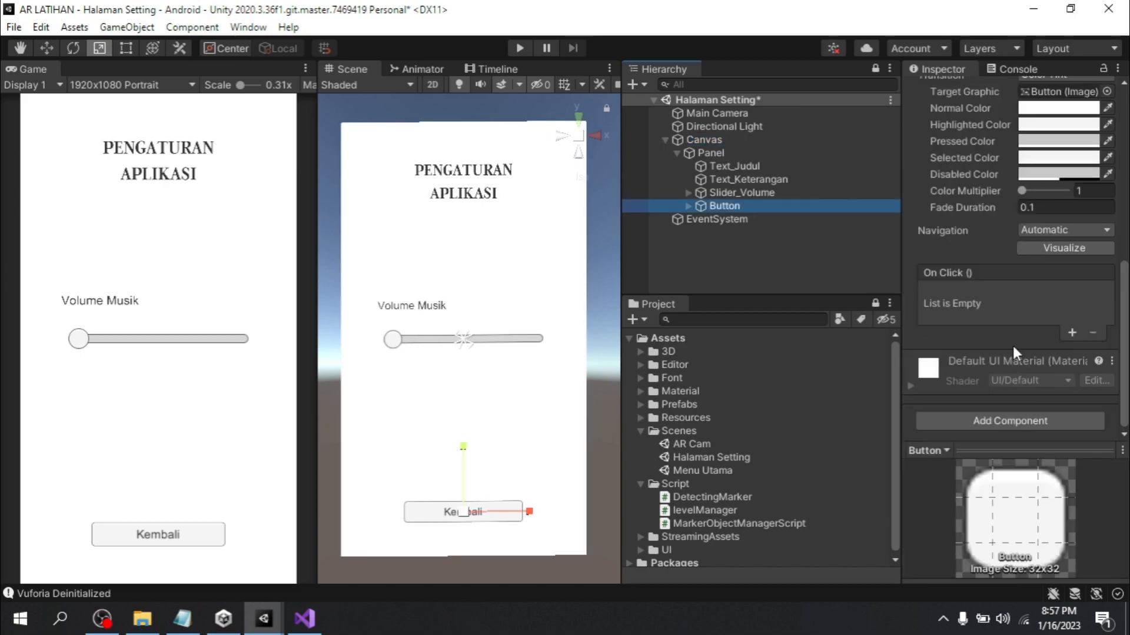
click(1069, 332)
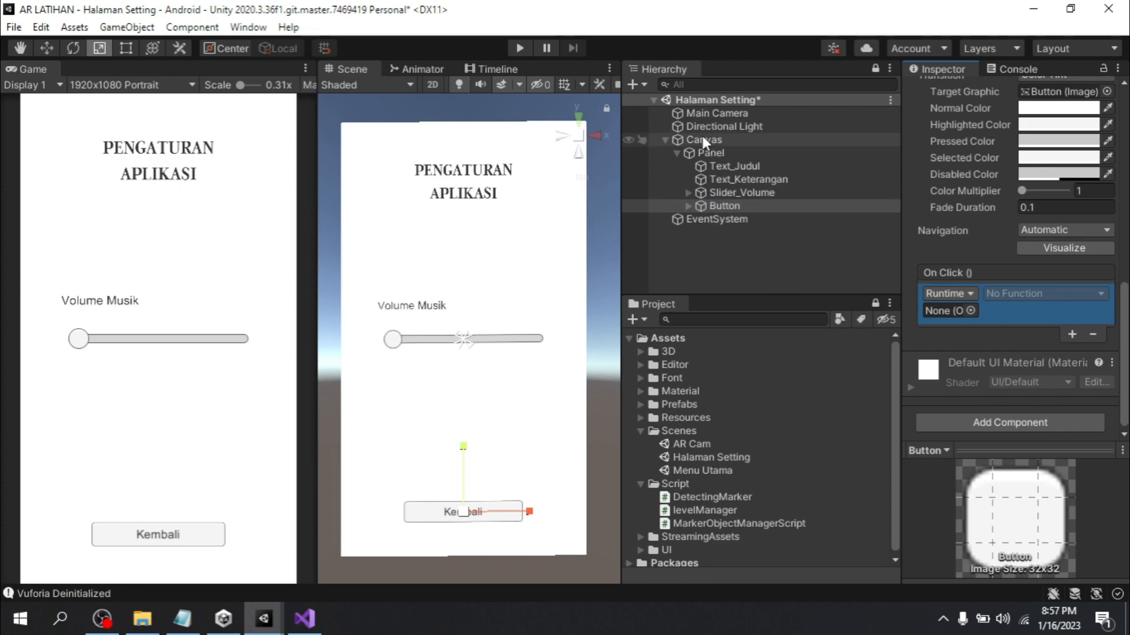
drag(703, 142, 944, 308)
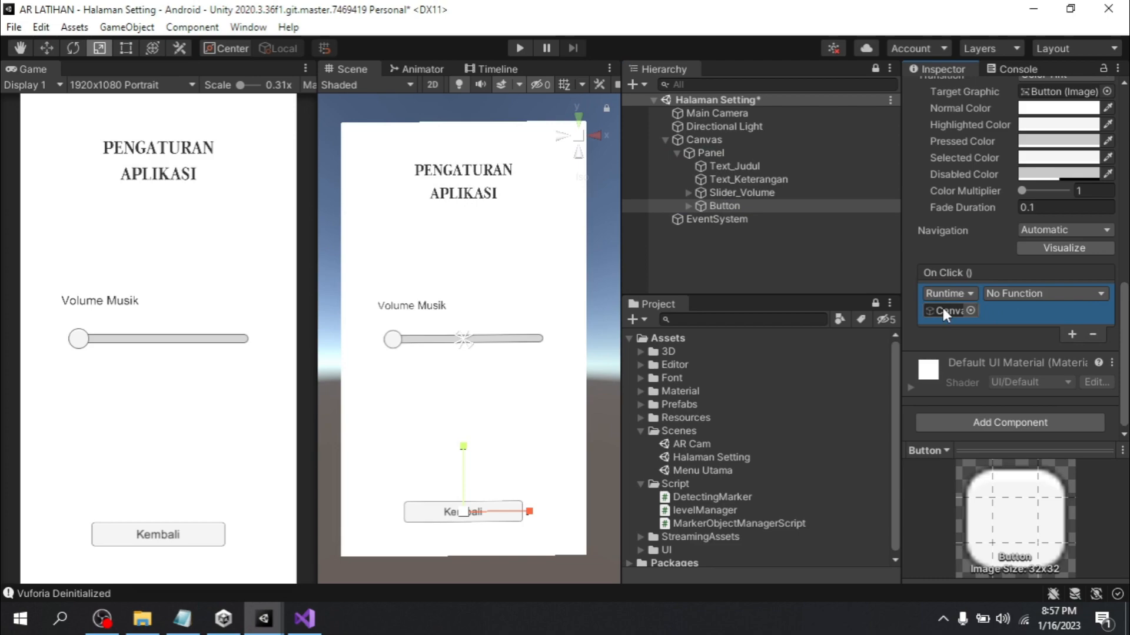
click(1039, 293)
mouse_move(1037, 430)
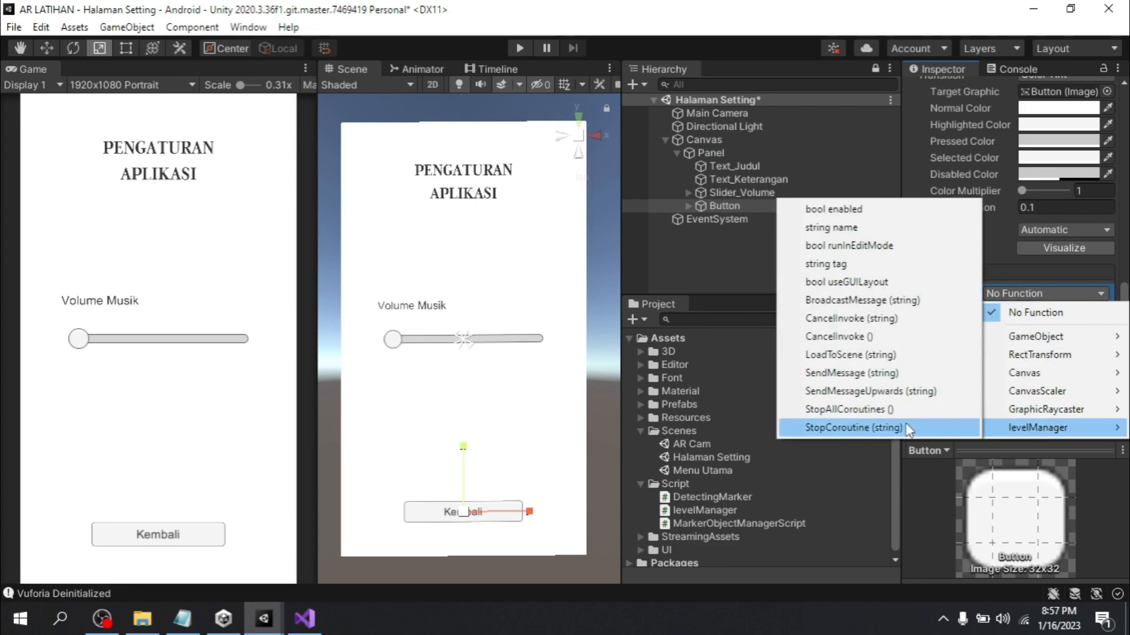
click(840, 356)
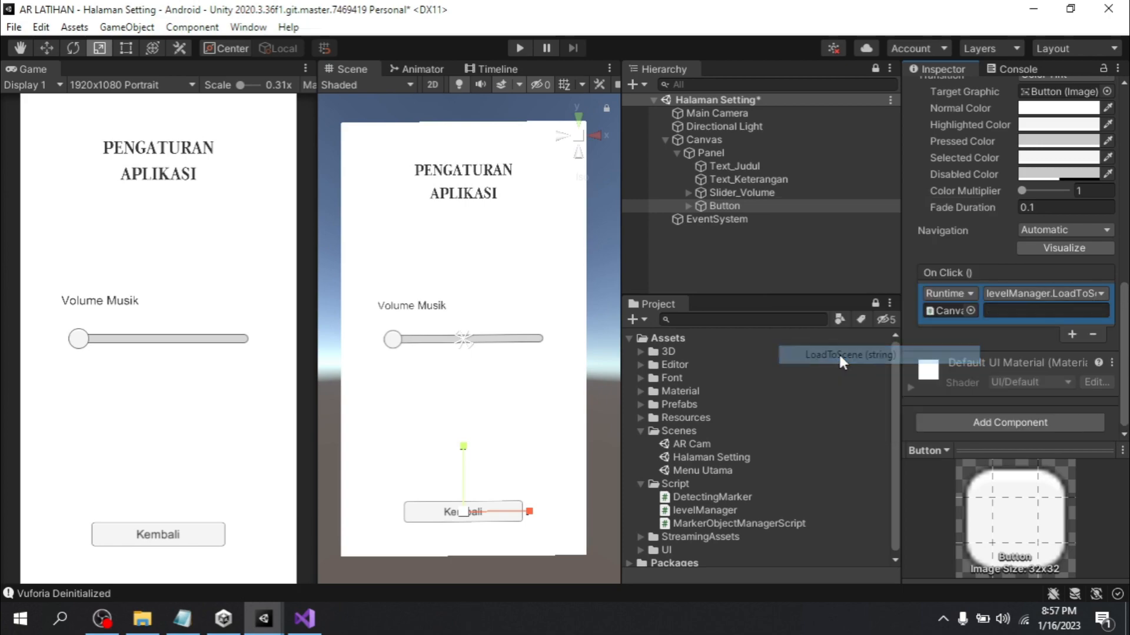
Enter "Menu Utama" as the scene name for the button's LoadToScene call and save the scene
click(1003, 310)
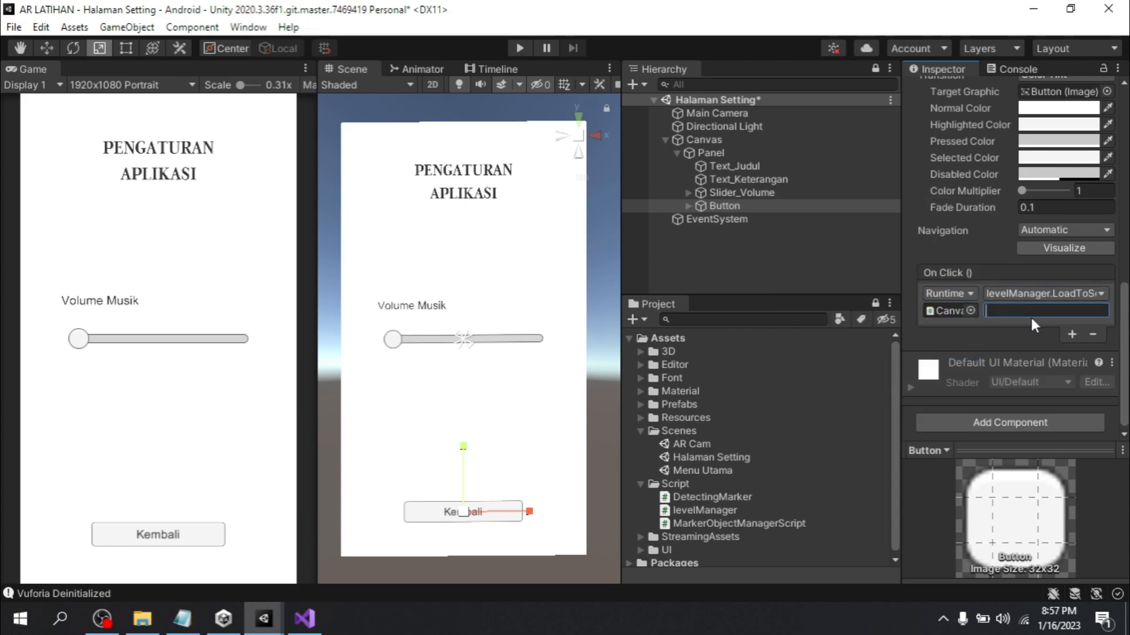
text(Menu Utama)
click(831, 273)
key(ctrl+s)
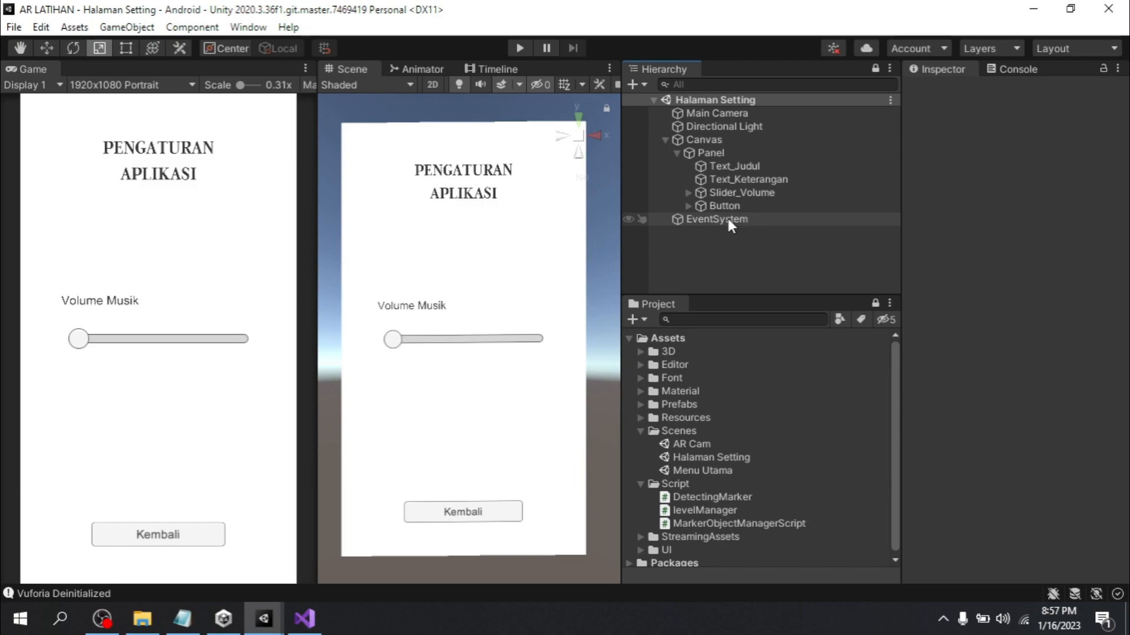
Review the Slider component settings of Slider_Volume, including its value range and On Value Changed event
click(744, 192)
scroll(1004, 339, down, 5)
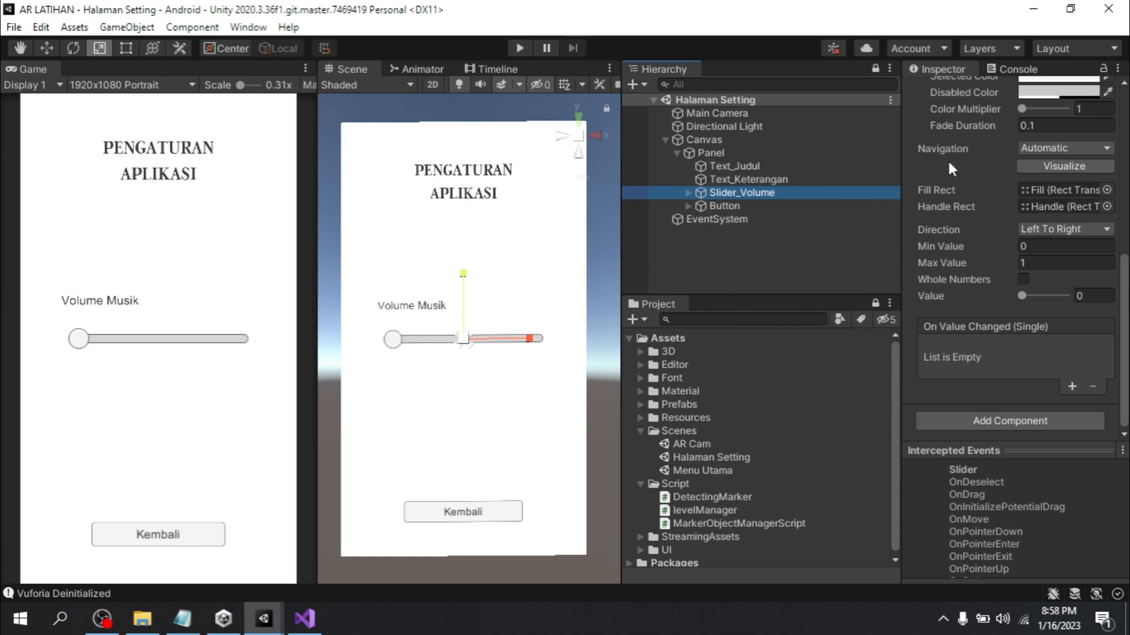
scroll(954, 188, up, 10)
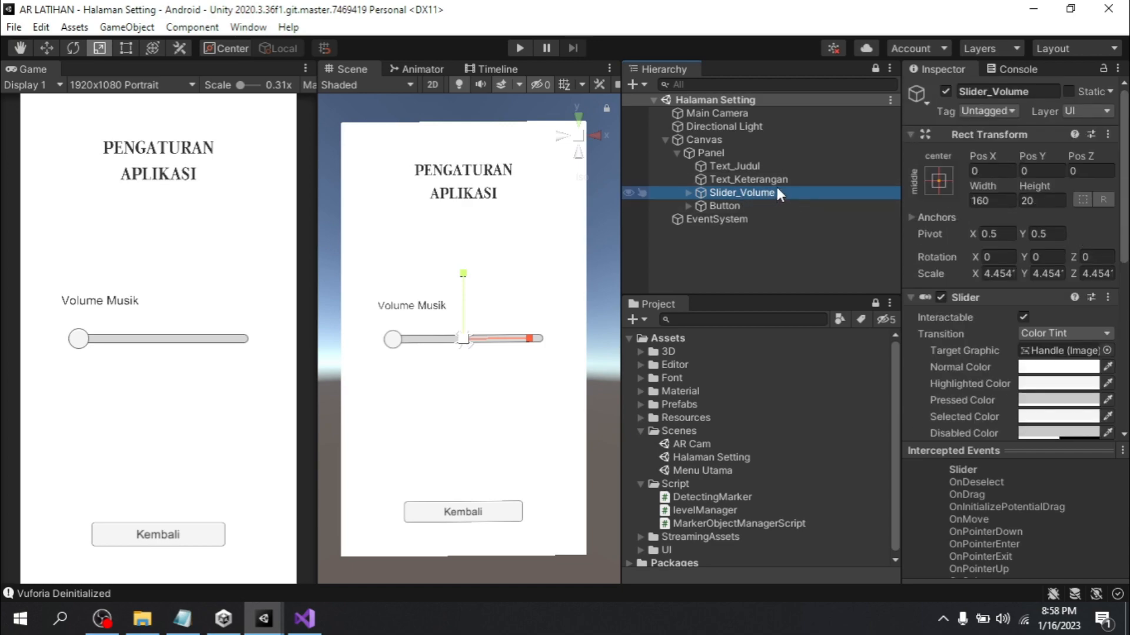
Set Slider_Volume's value to 1 and save the Halaman Setting scene
scroll(971, 236, down, 10)
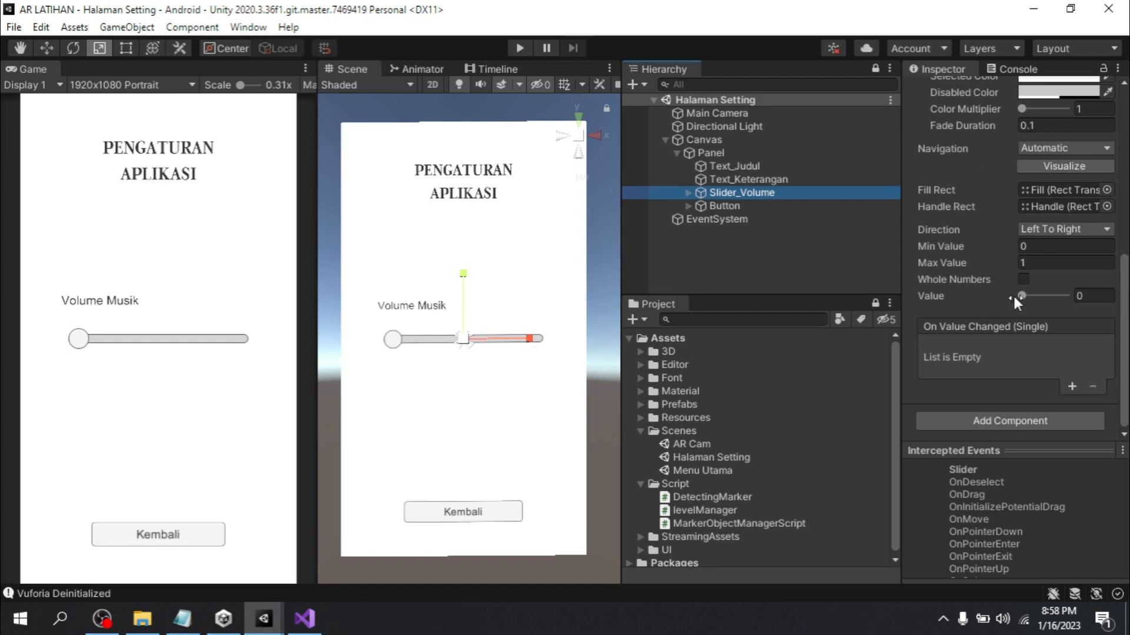
click(1021, 295)
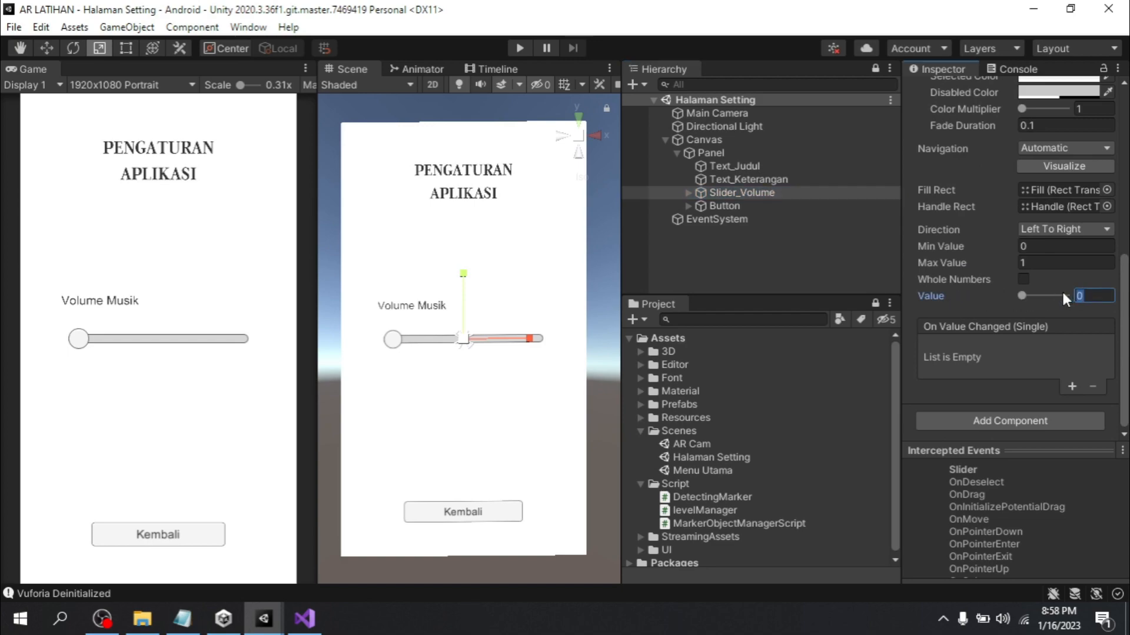
text(1)
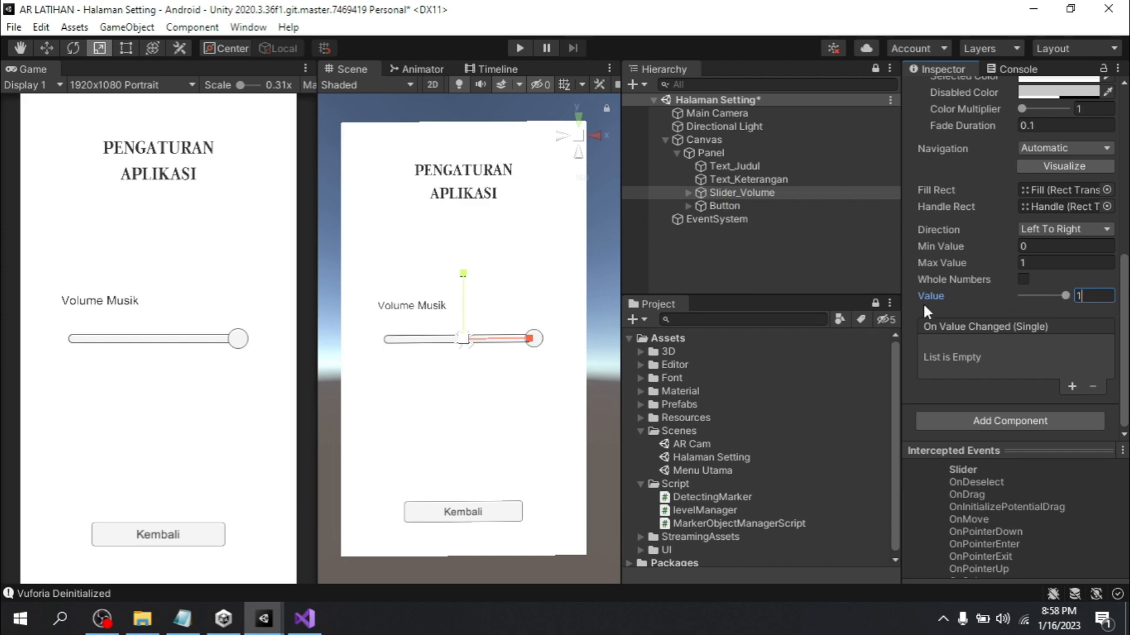
key(ctrl+s)
Open the Menu Utama scene and collapse the Scenes and Script folders in the project assets
double_click(690, 468)
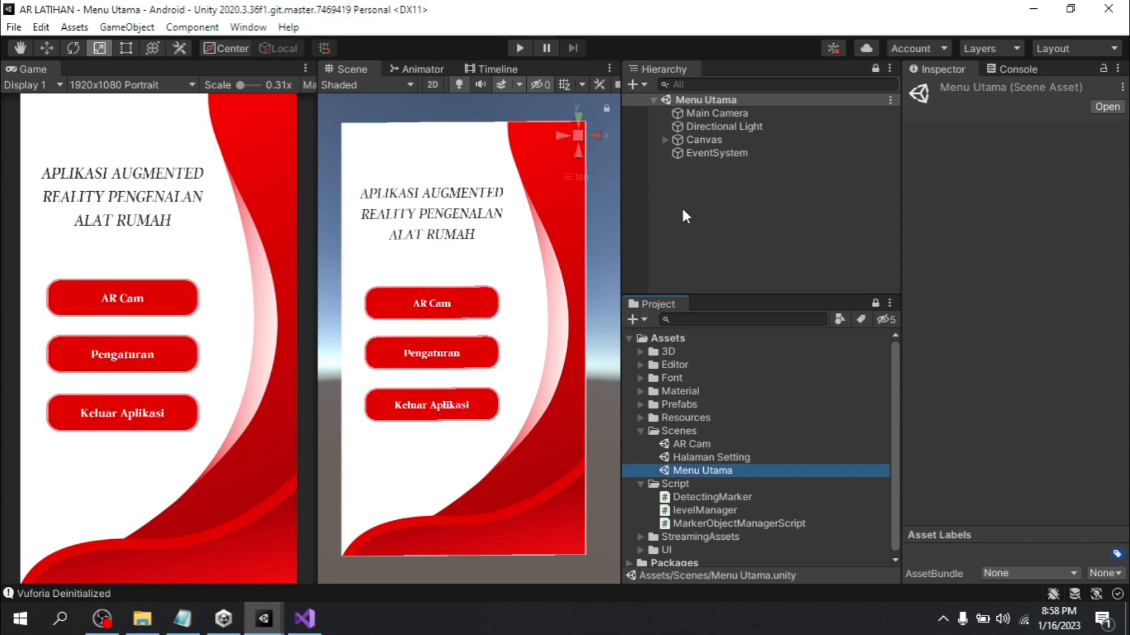
click(643, 431)
click(642, 444)
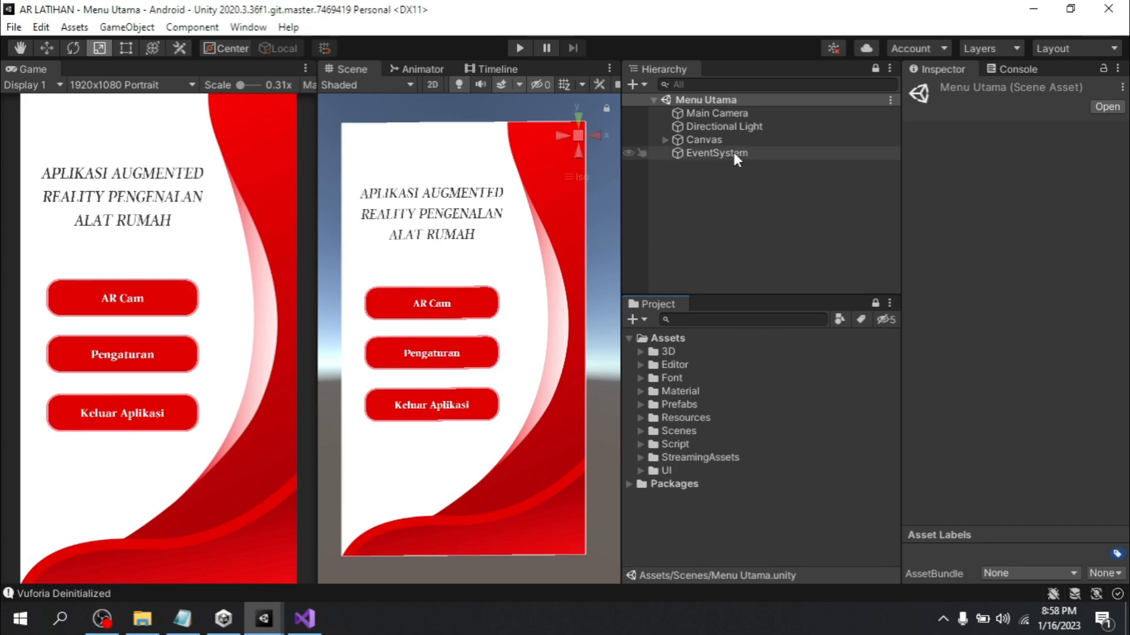
Create an empty game object named "AudioSource" in the Menu Utama scene
click(641, 84)
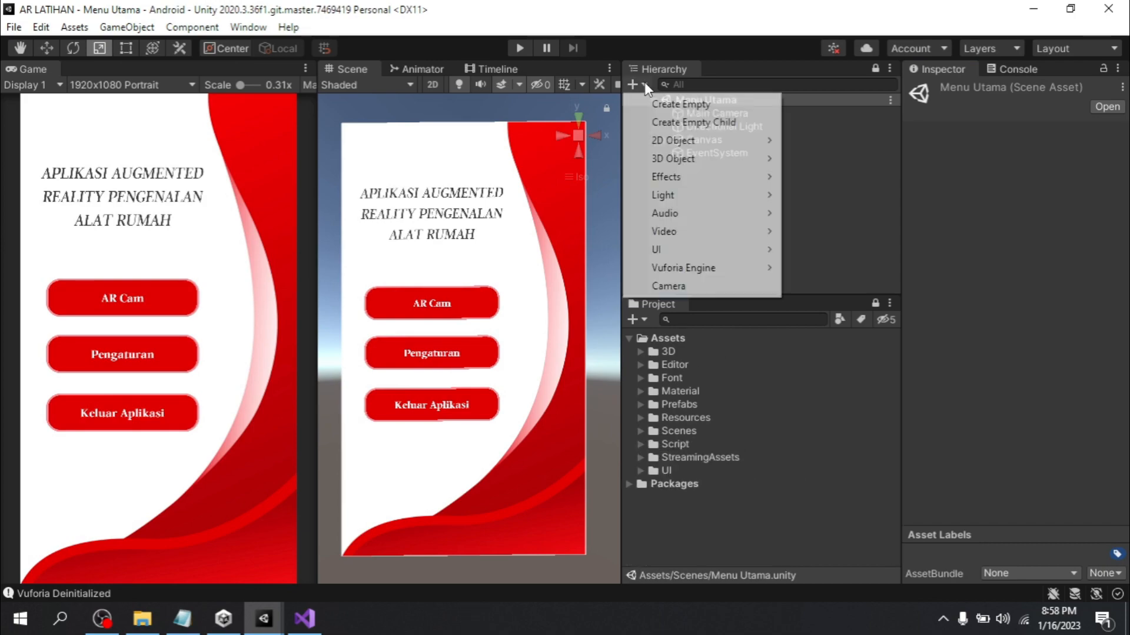
click(686, 106)
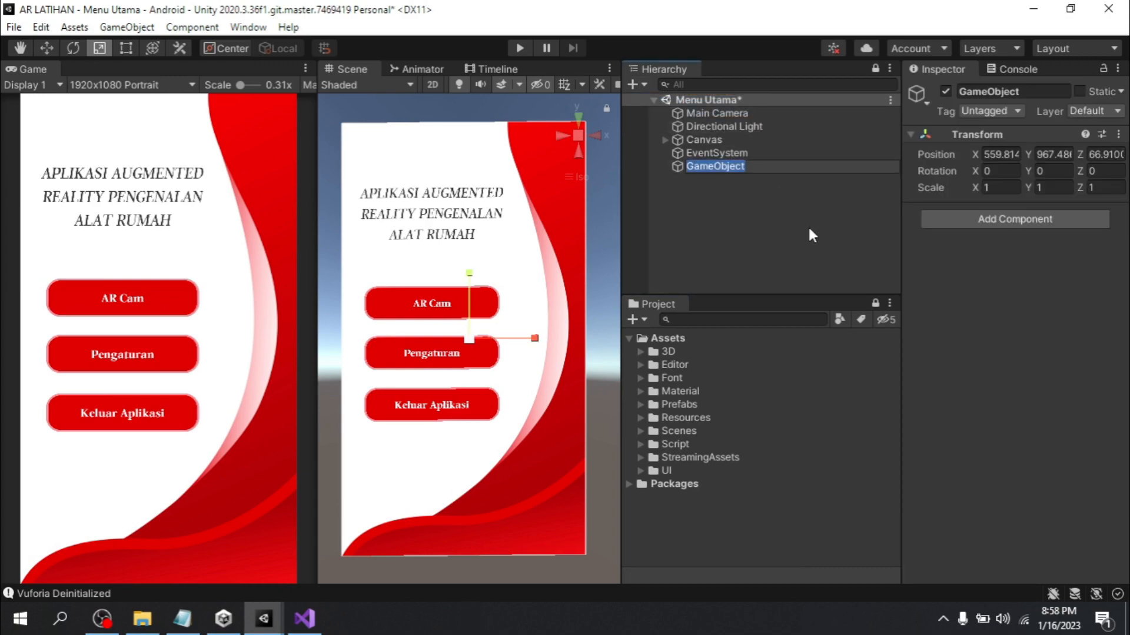
text(Audi)
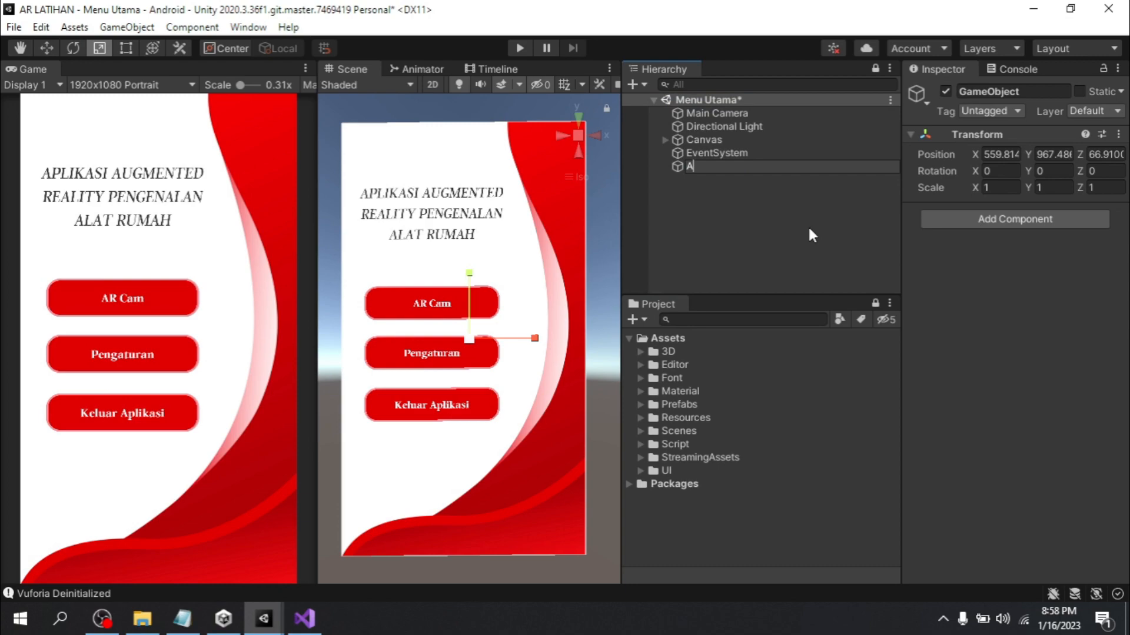
text(Source)
key(Return)
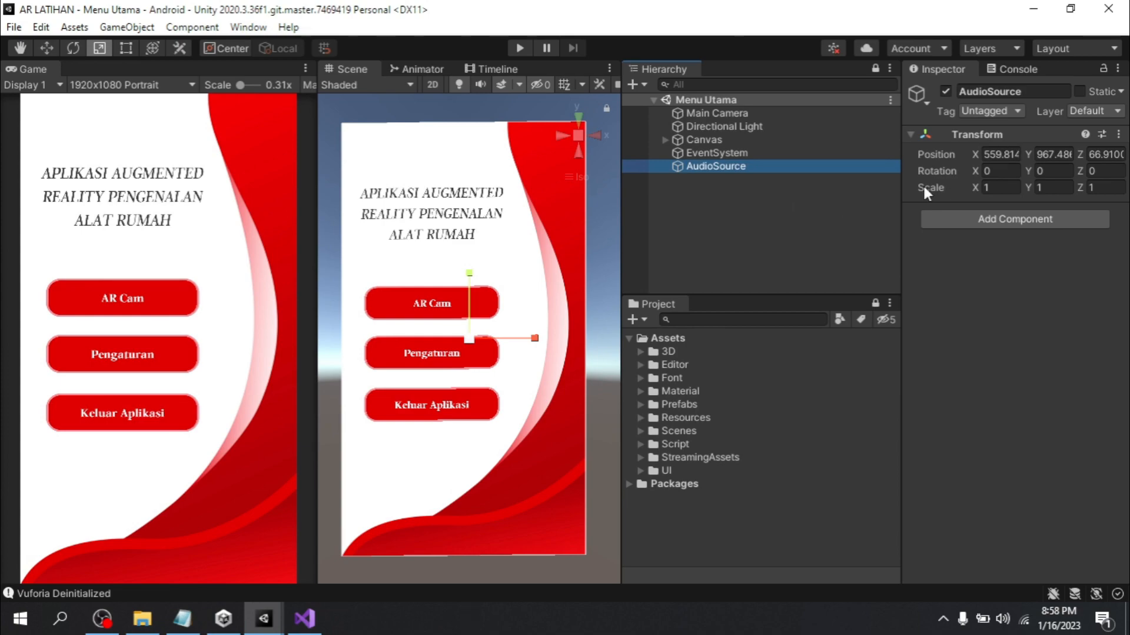
Set the AudioSource object's position to 0 on the X, Y and Z axes
click(1000, 154)
text(0)
key(Tab)
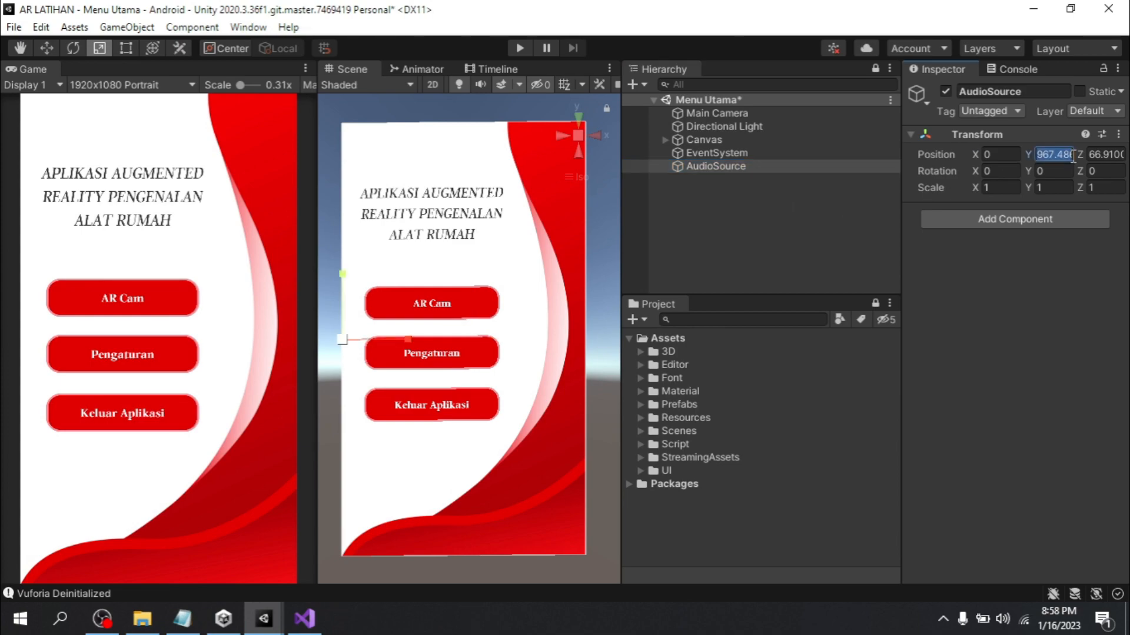
text(0)
click(791, 218)
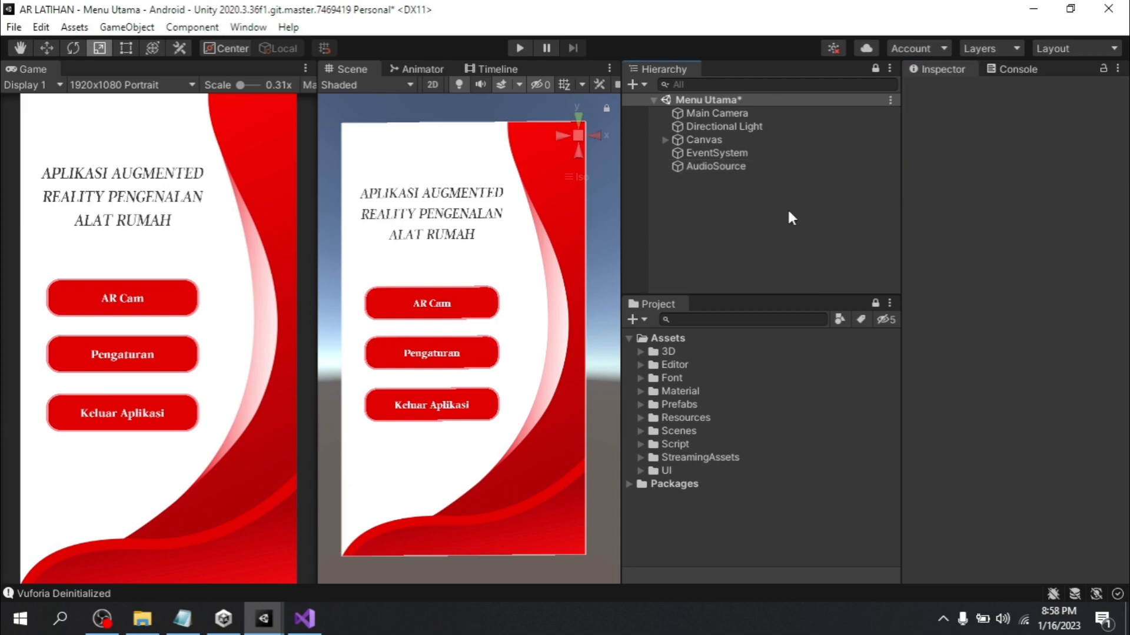
Add an Audio Source component to the AudioSource object
click(748, 166)
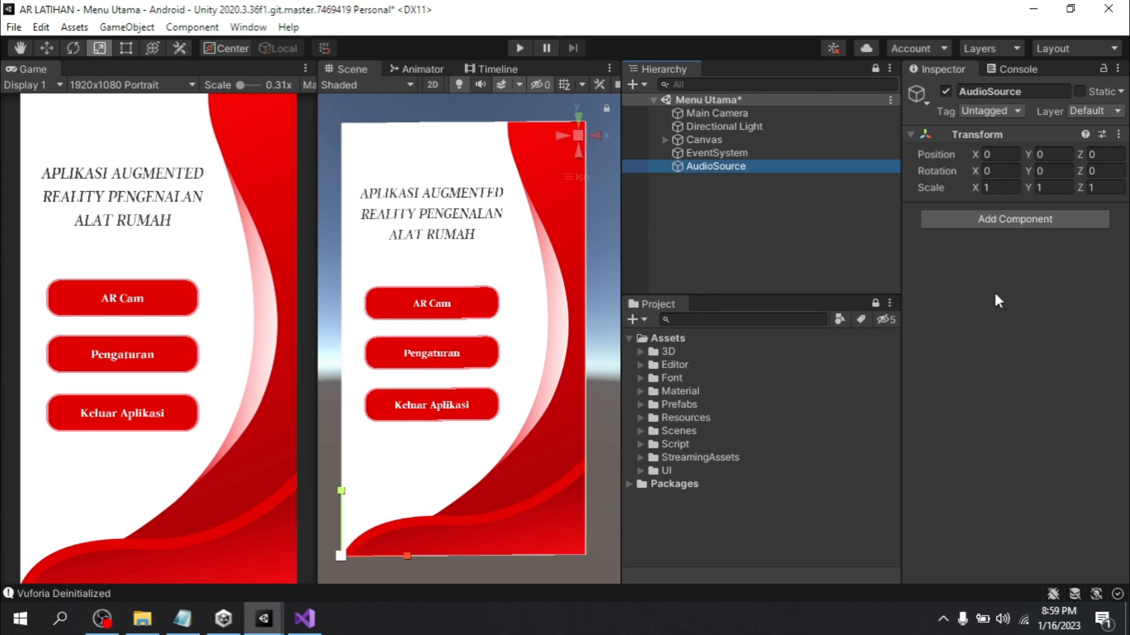
click(1003, 219)
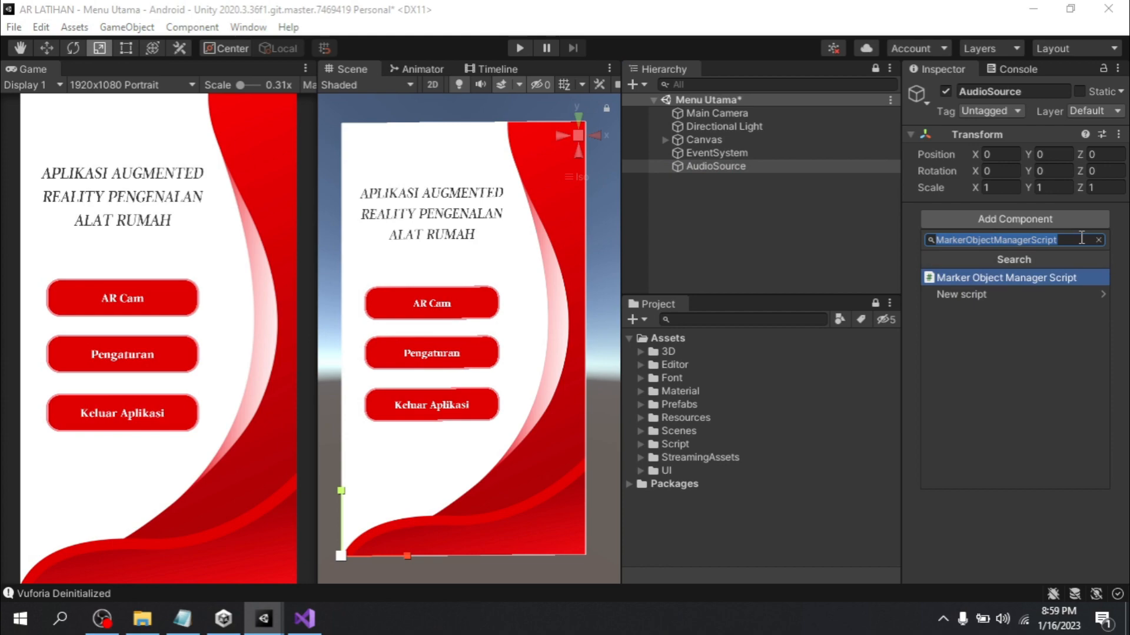
text(Audio)
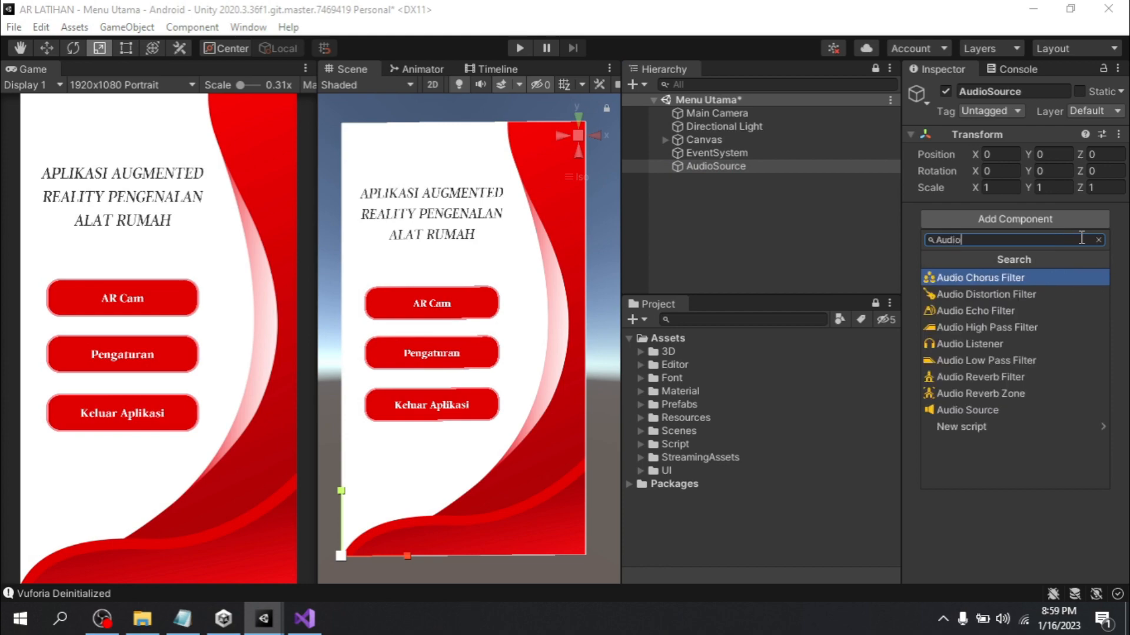
text( S)
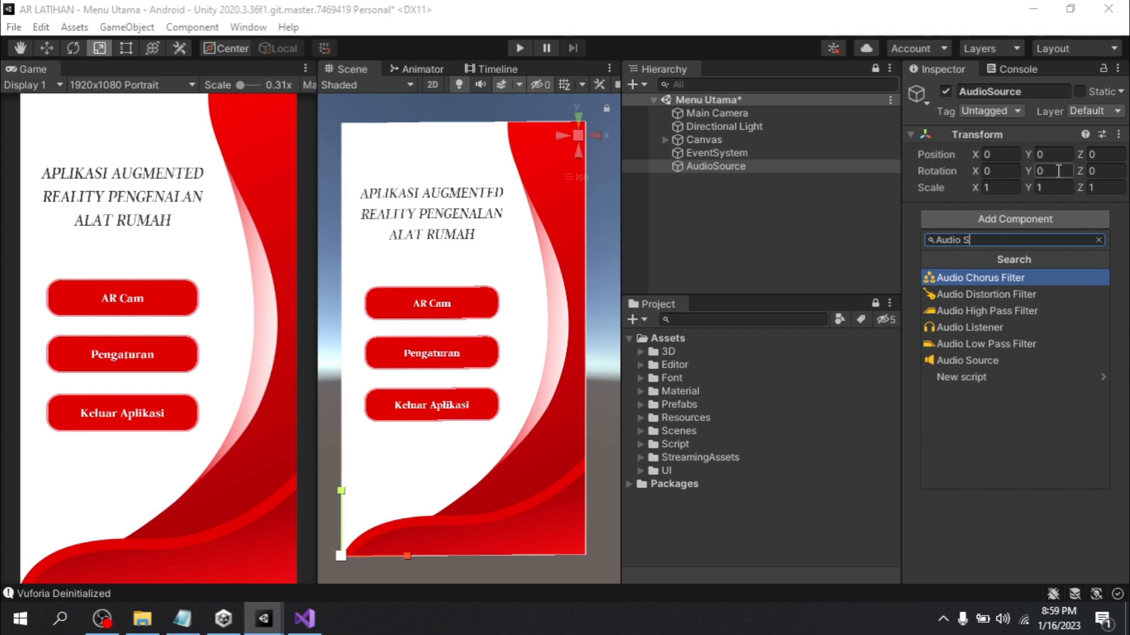
click(973, 353)
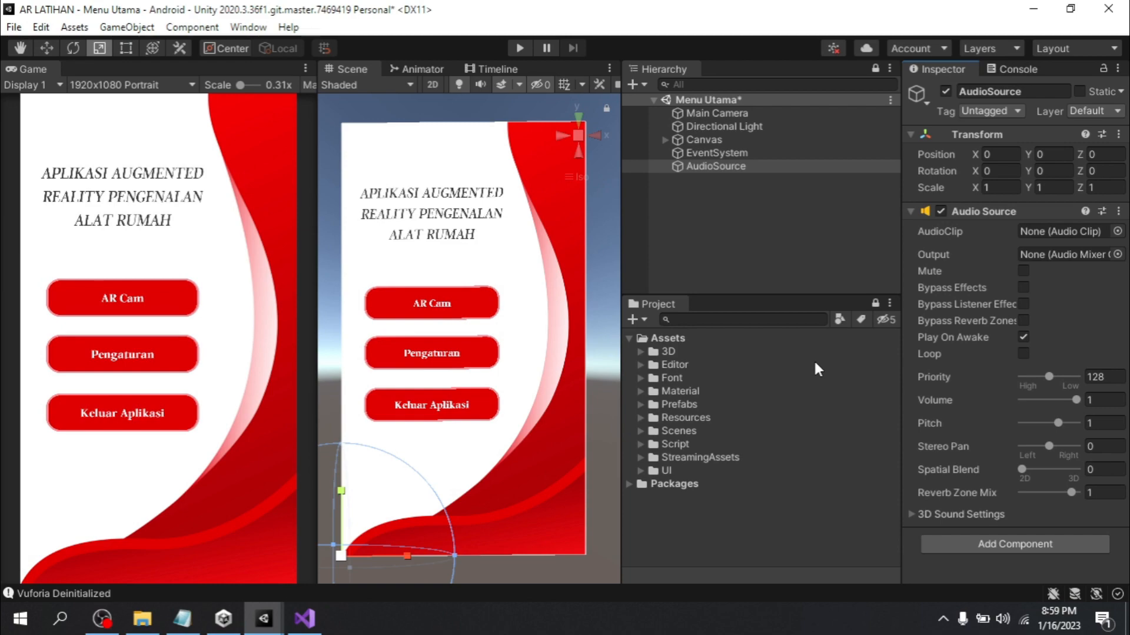
Create a folder named "Sound" inside Assets
click(641, 321)
click(665, 26)
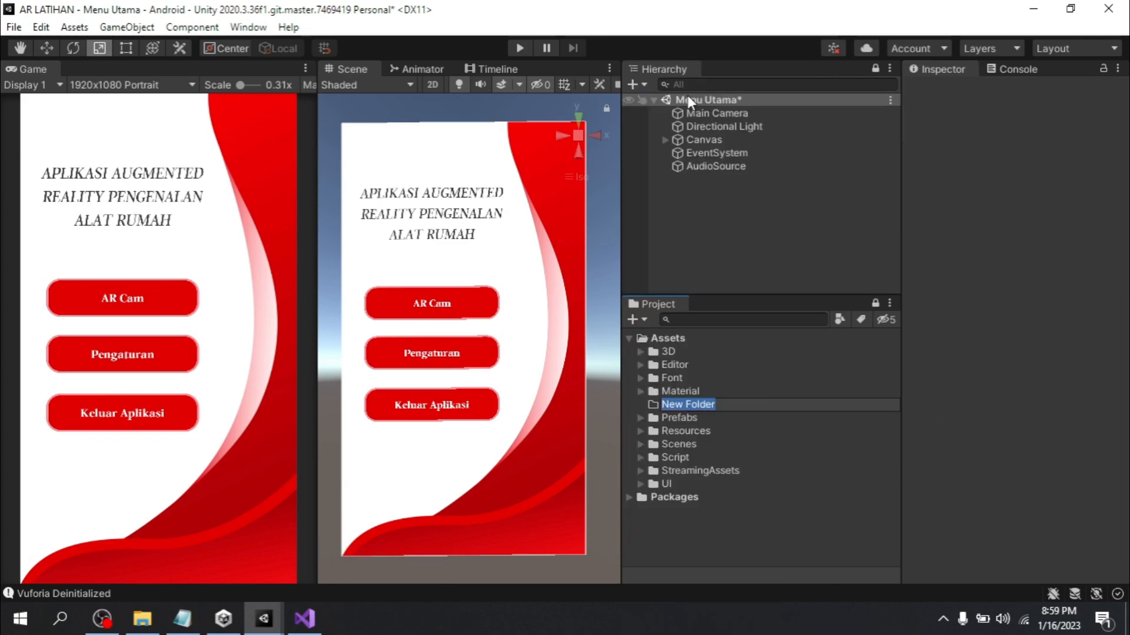
text(M)
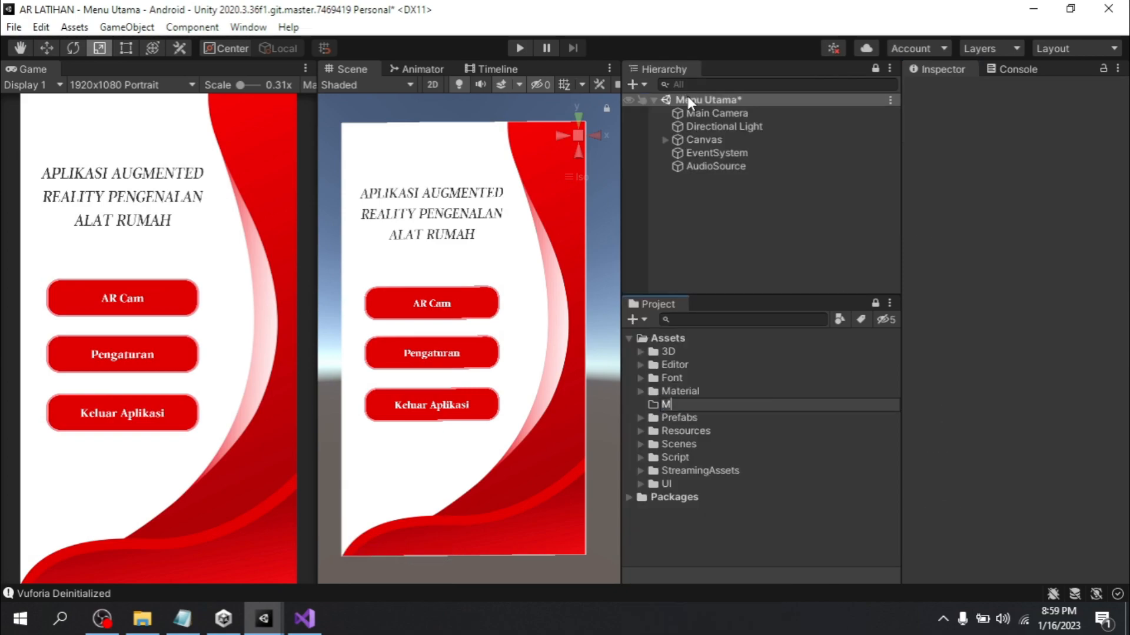
key(BackSpace)
text(Sound)
key(Return)
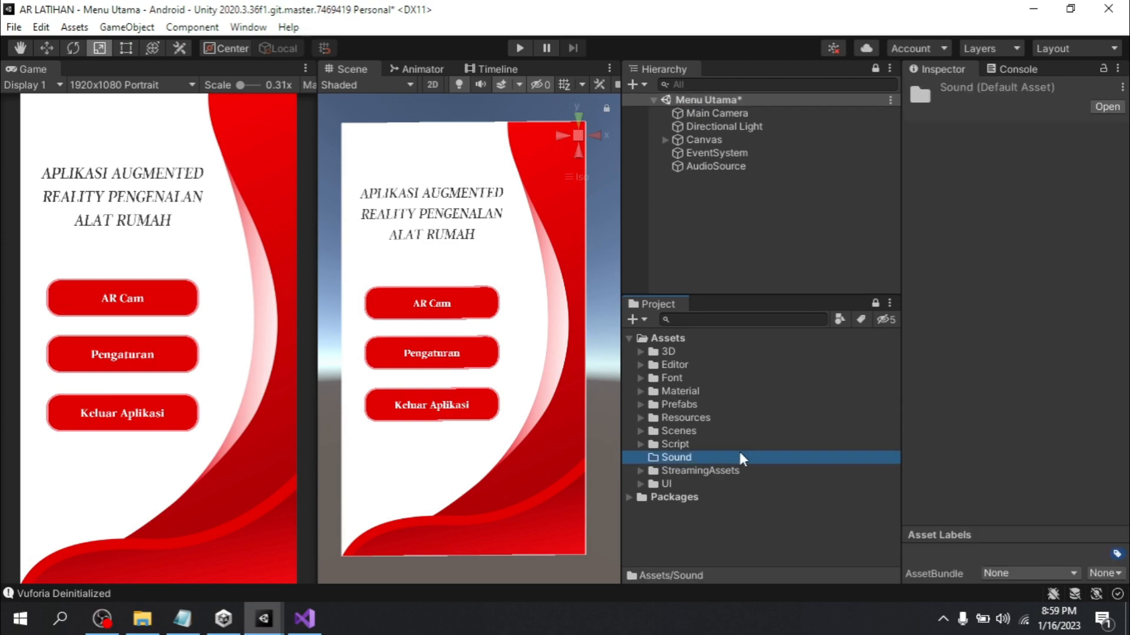
Import the music file Wavecont-Motivate-Full-Length_2 from the TUTOR AR folder on drive D into the project's Sound folder
click(154, 609)
click(64, 405)
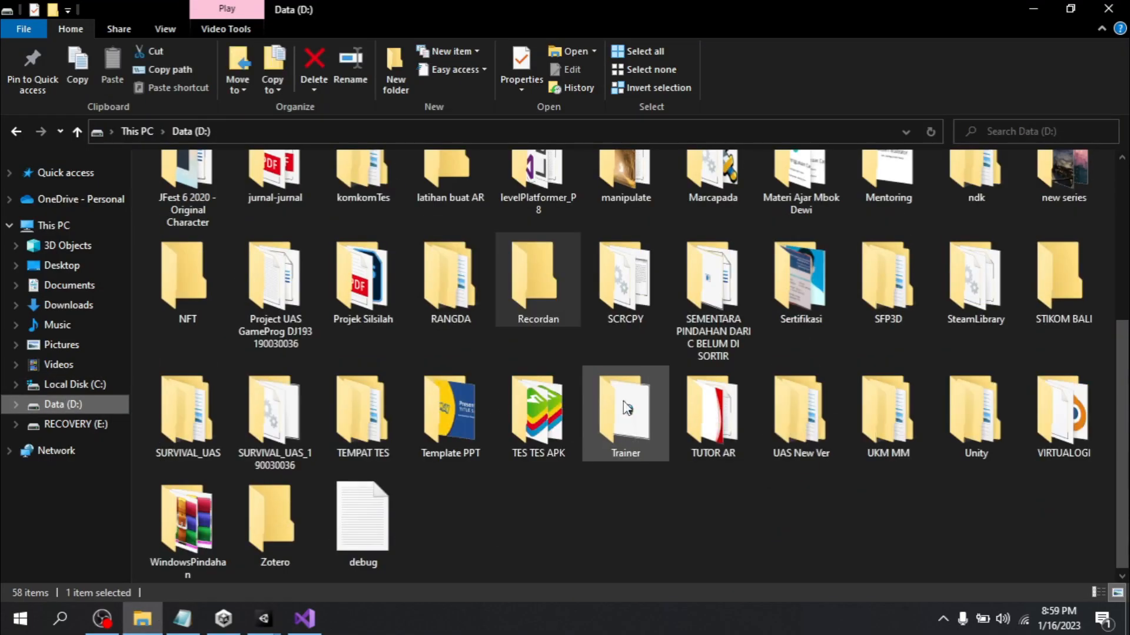
double_click(735, 384)
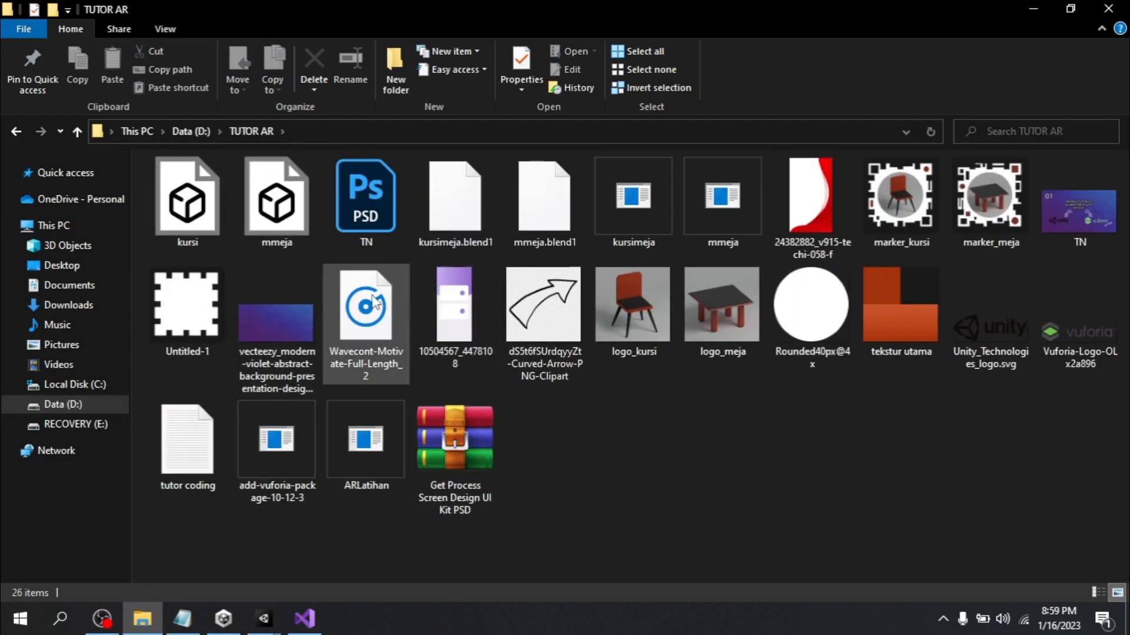
drag(377, 329, 217, 563)
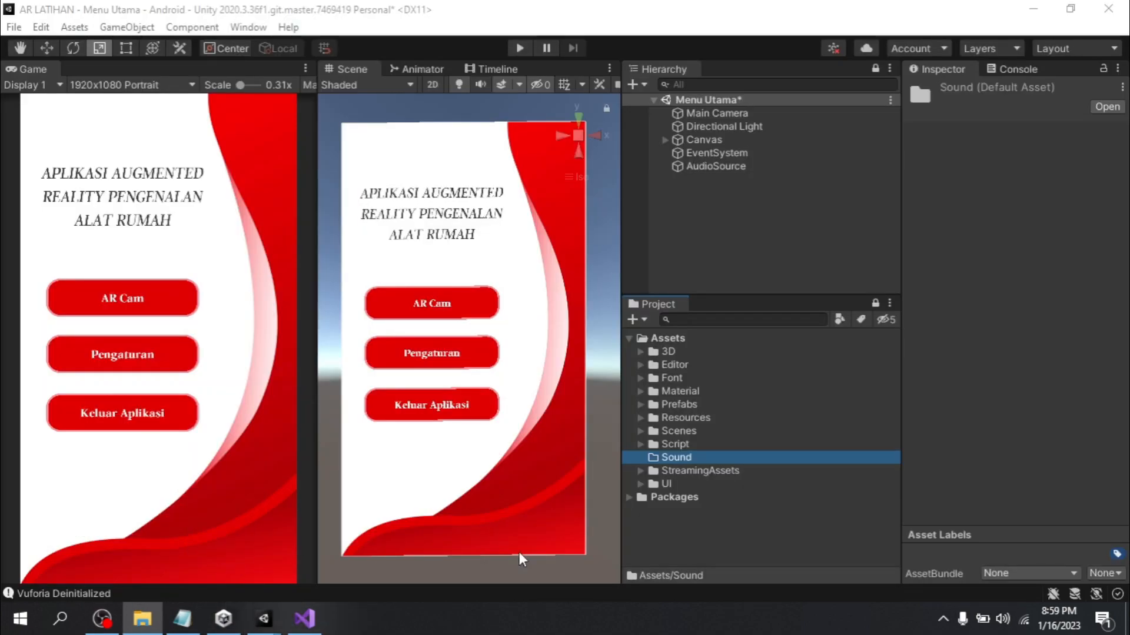
drag(698, 479, 687, 458)
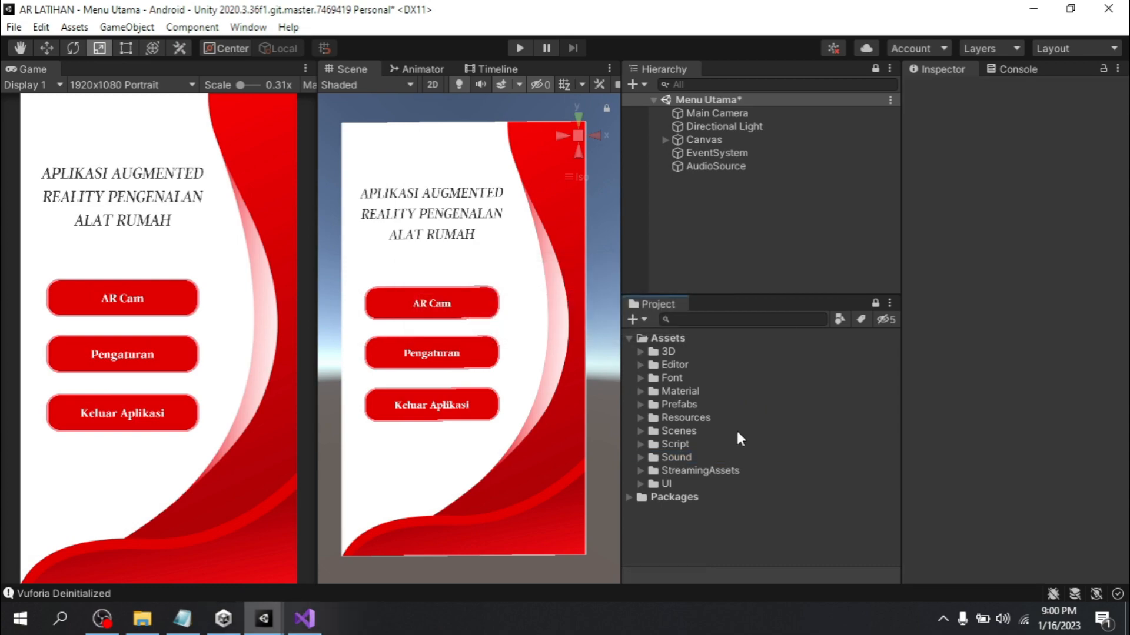
Assign the Wavecont-Motivate-Full-Length_2 clip from the Sound folder as the AudioSource object's AudioClip
click(641, 457)
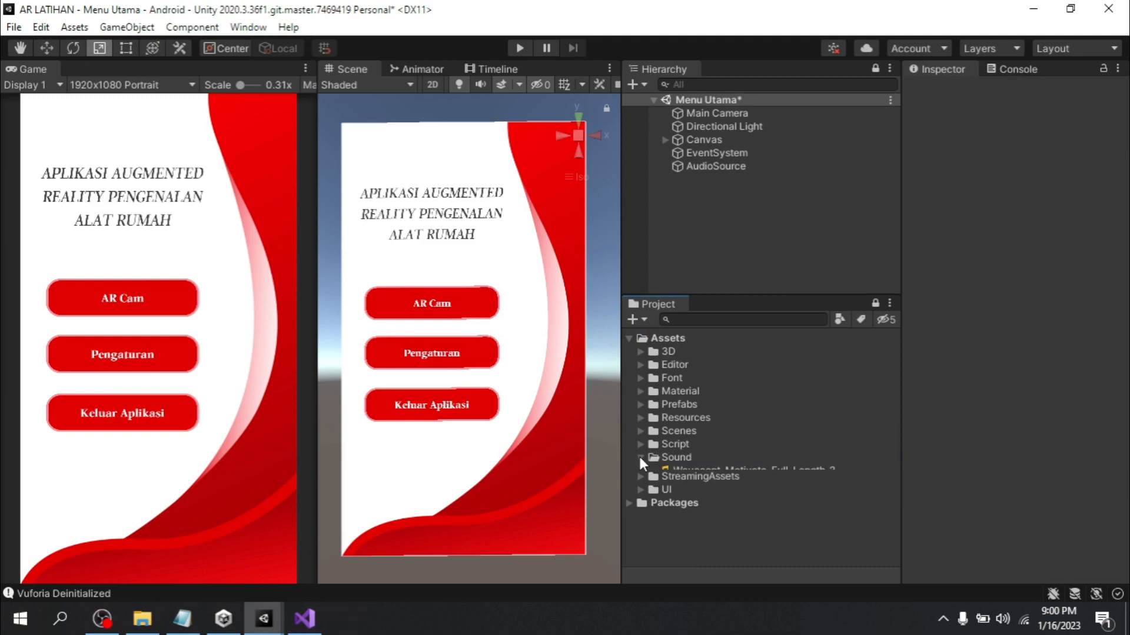
click(750, 465)
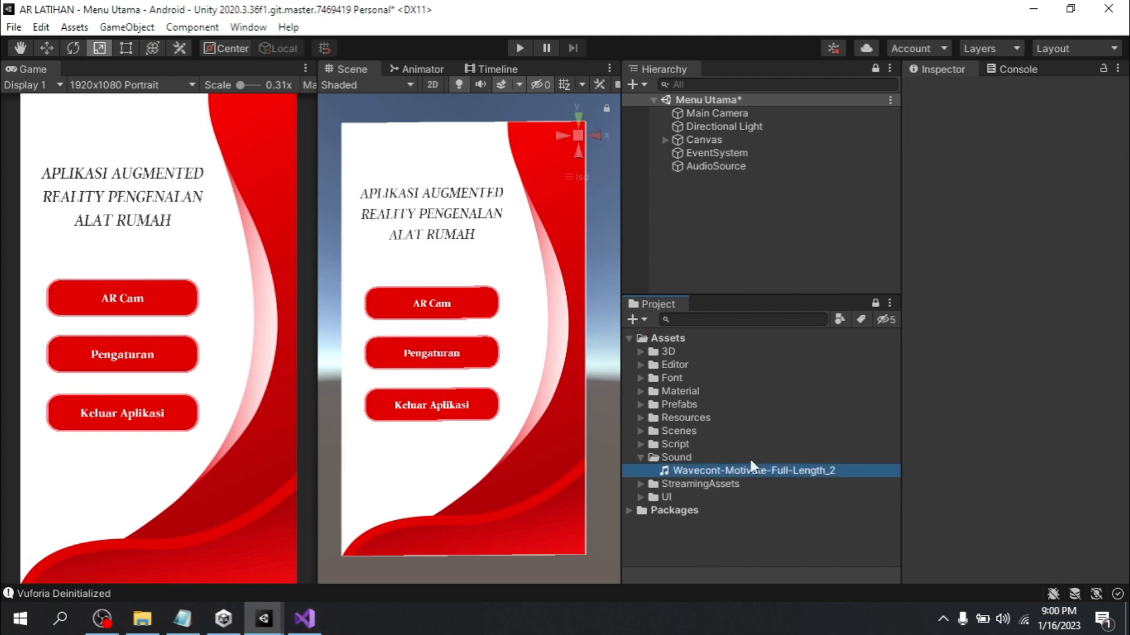
click(703, 166)
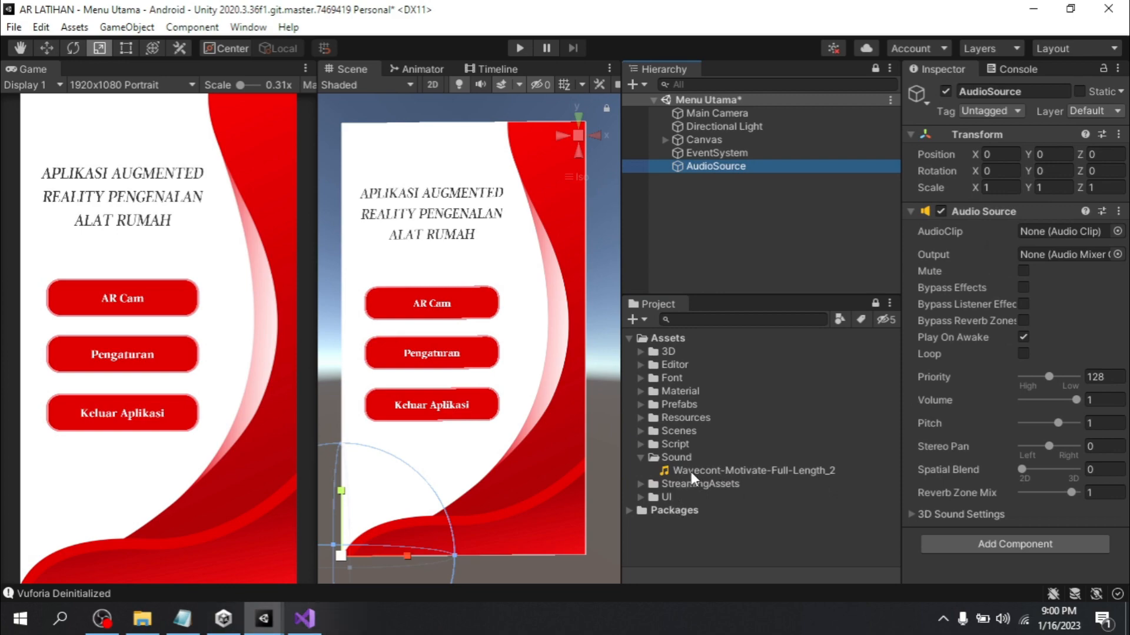
drag(690, 472, 1047, 233)
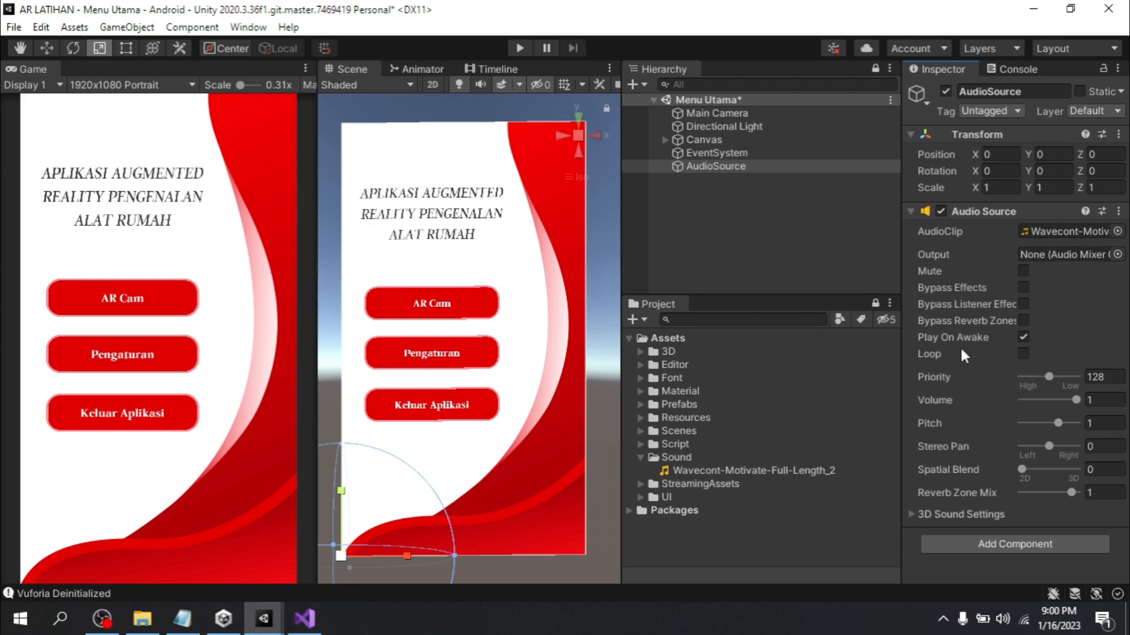
Enable Loop on the Audio Source component, leave Play On Awake on, and save the Menu Utama scene
click(1023, 336)
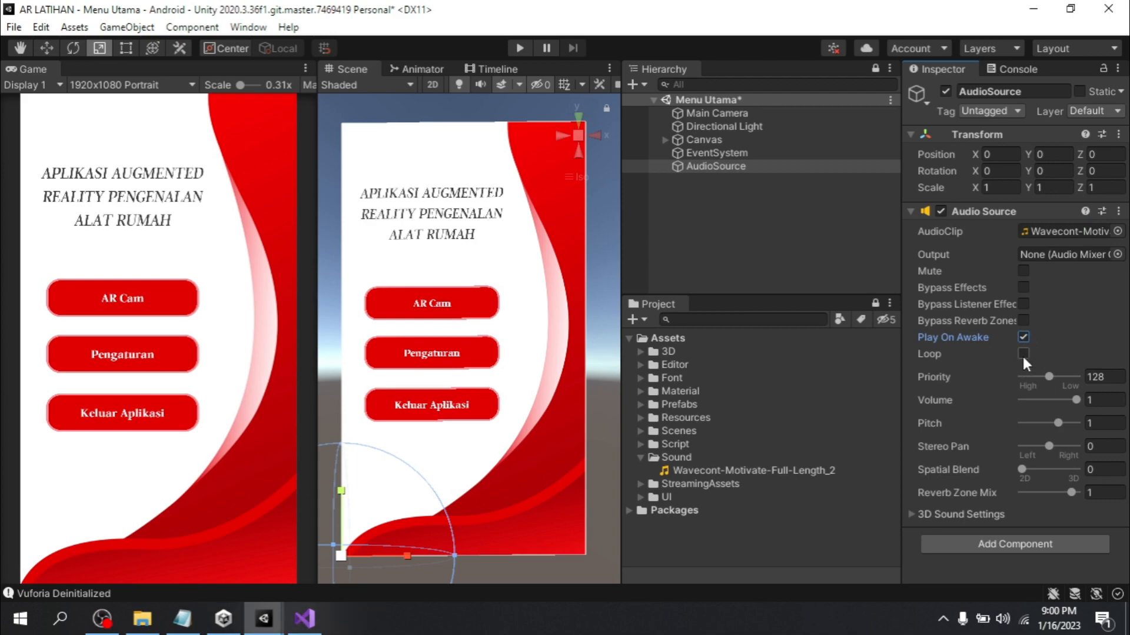
click(1023, 354)
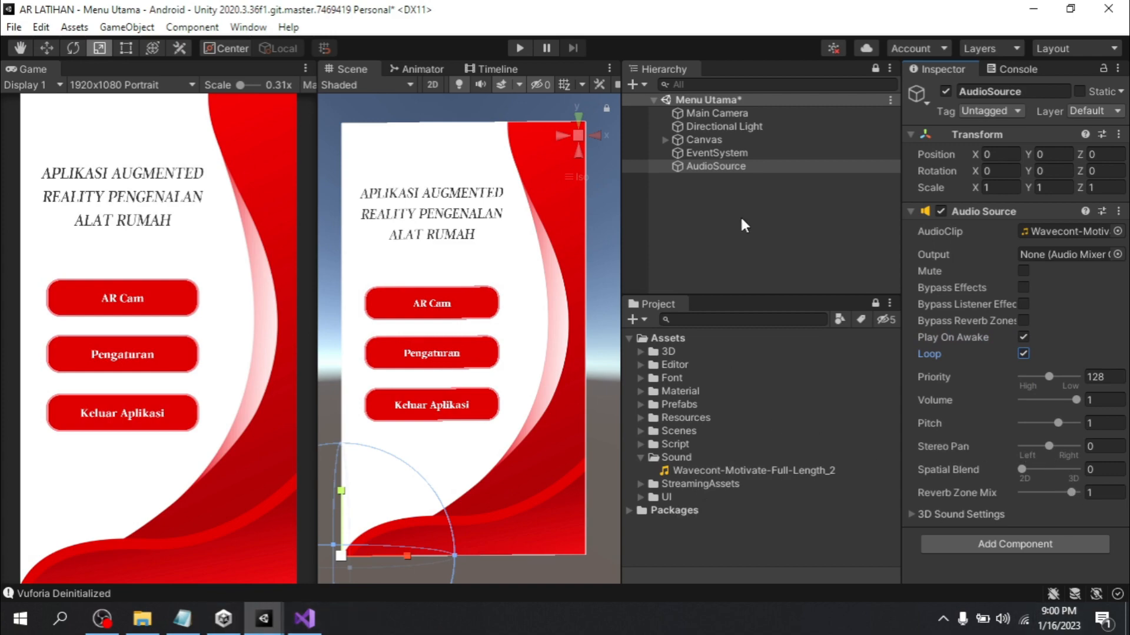
key(ctrl+s)
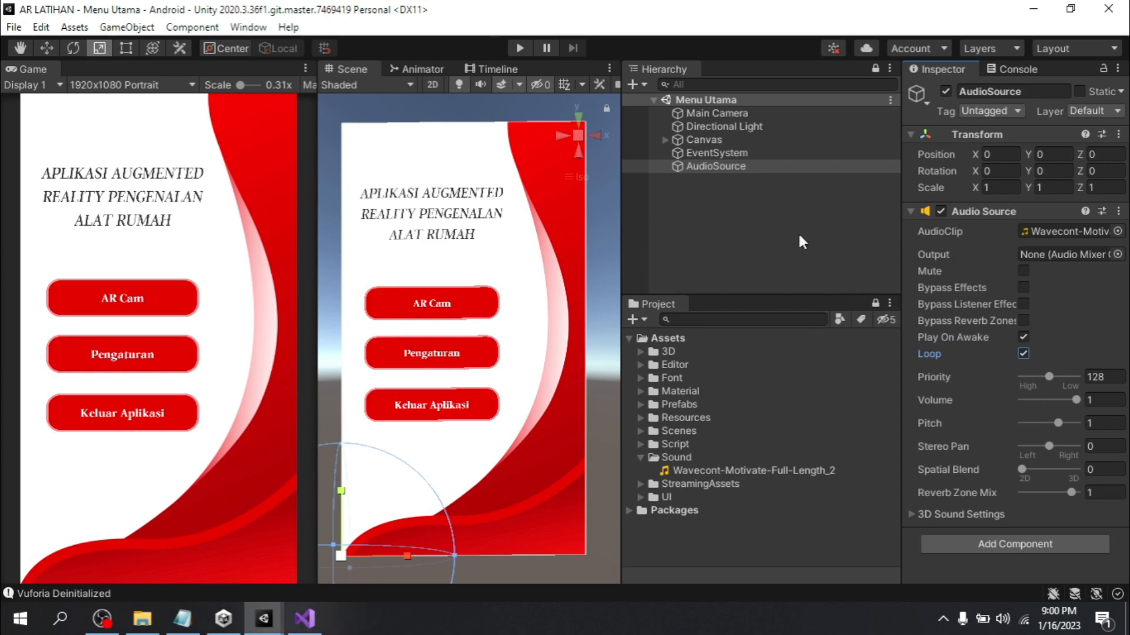
Examine the coding notes in Notepad for the script meant for the AudioSource object and its tag instruction
click(639, 443)
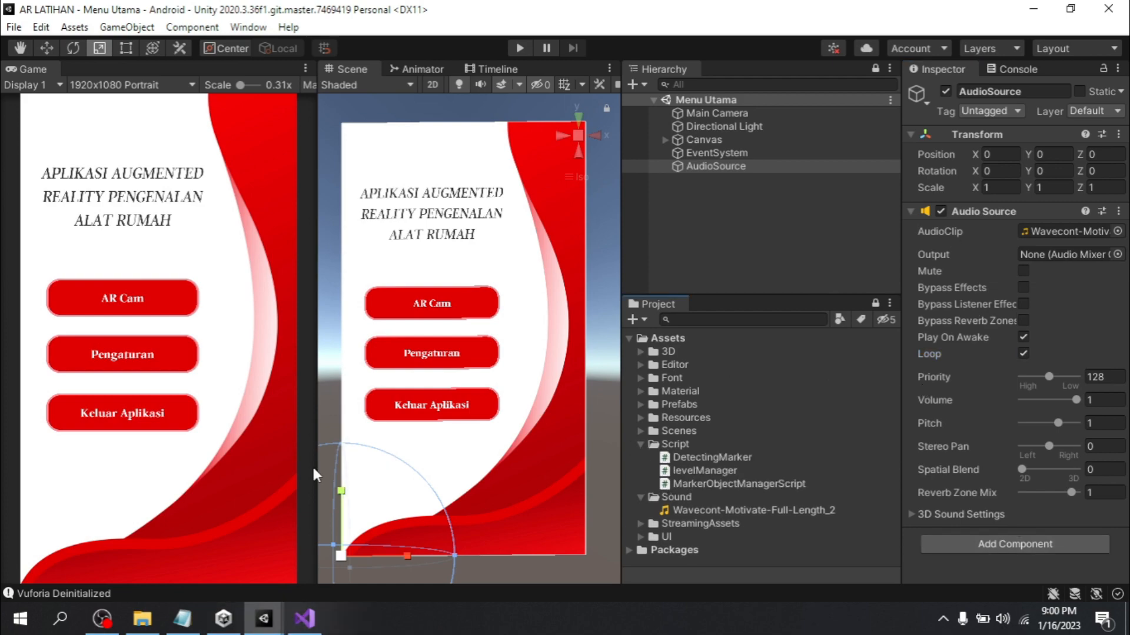
click(189, 628)
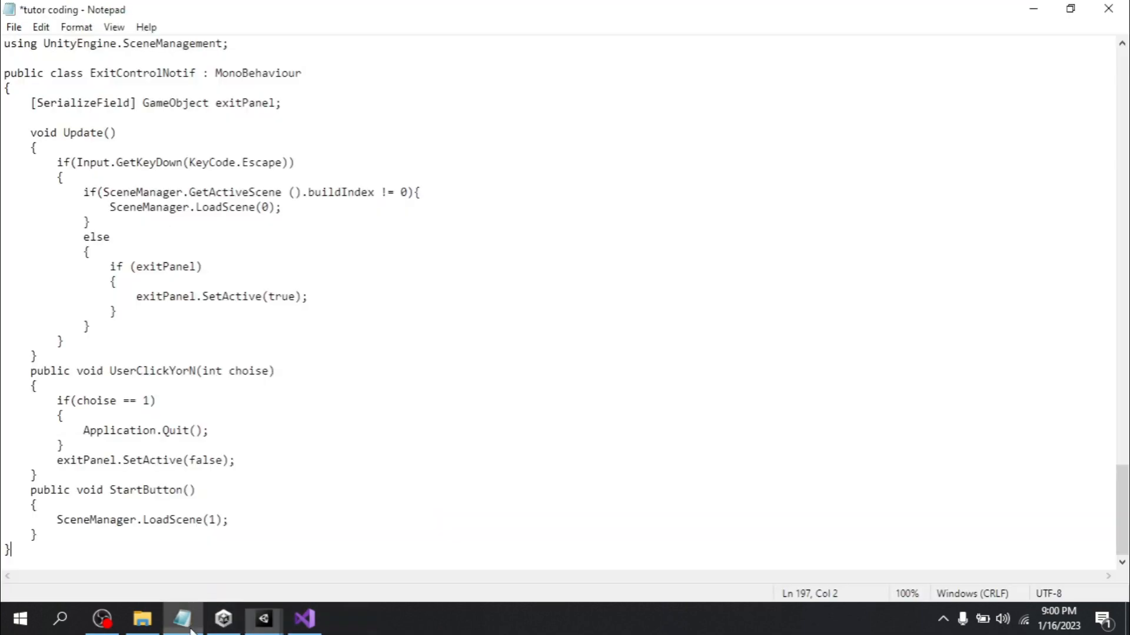
scroll(176, 353, up, 18)
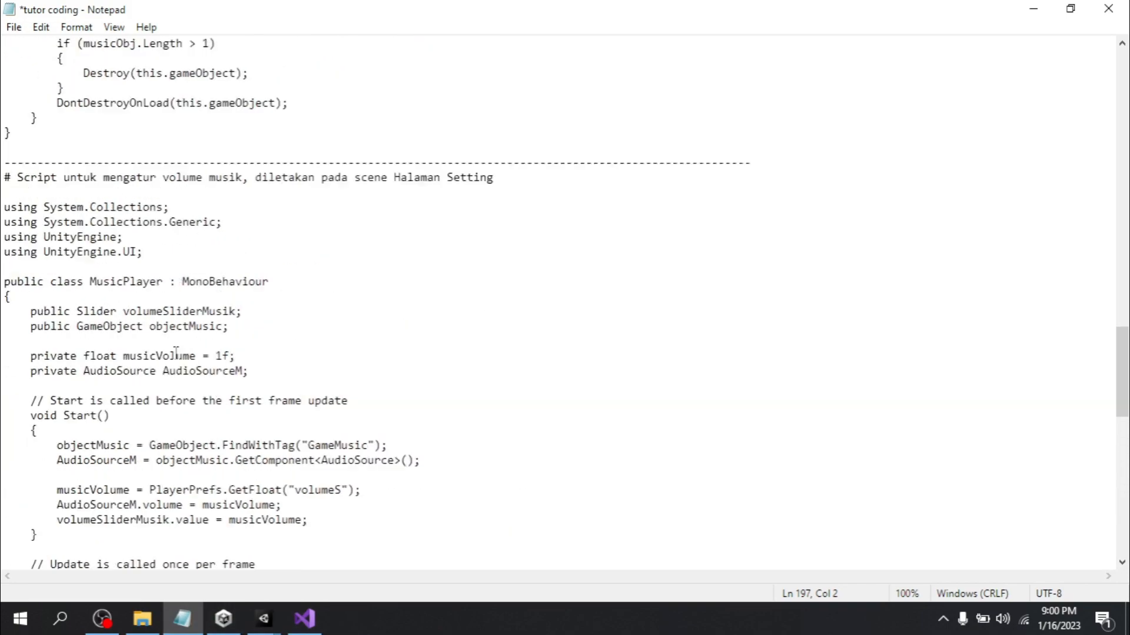
scroll(176, 353, up, 5)
scroll(176, 357, up, 4)
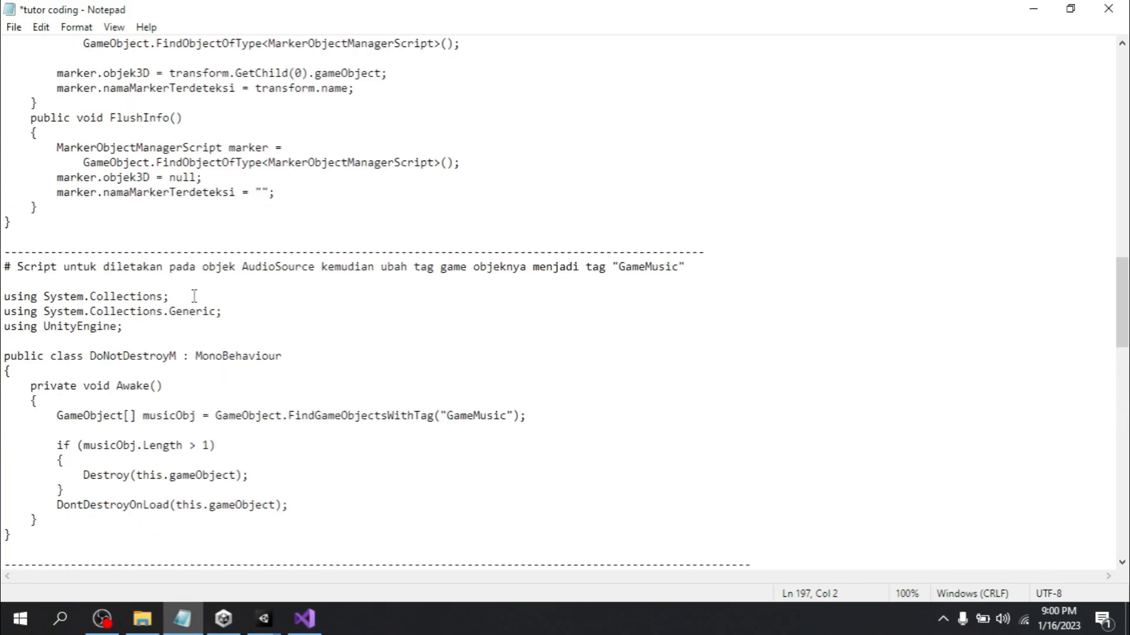
scroll(328, 245, up, 9)
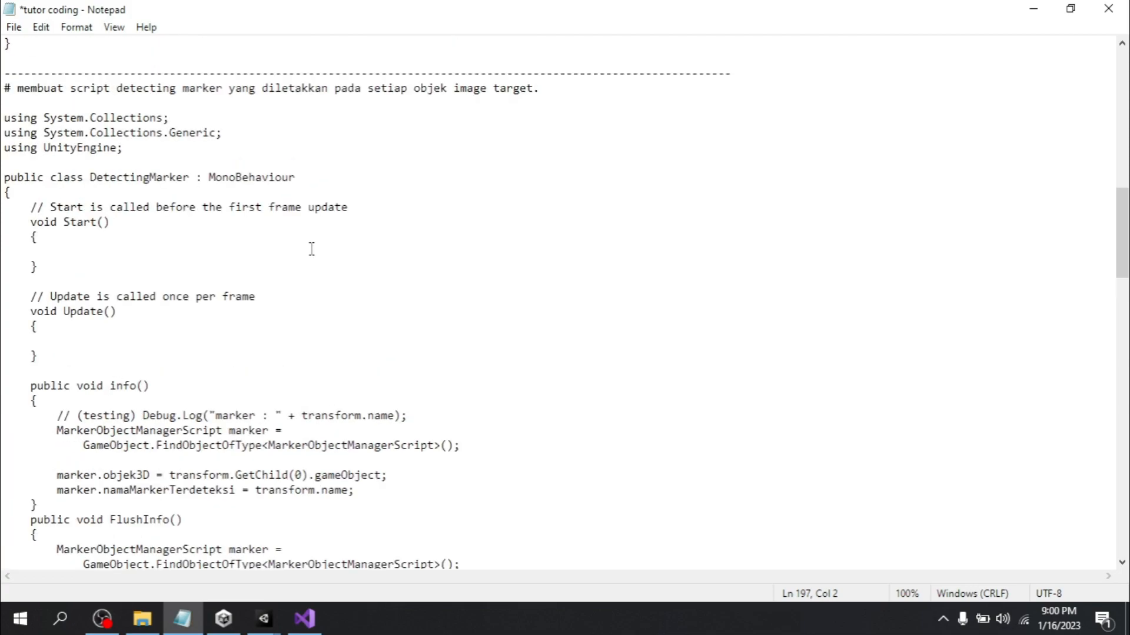
scroll(297, 253, down, 5)
scroll(280, 256, up, 3)
scroll(280, 255, down, 8)
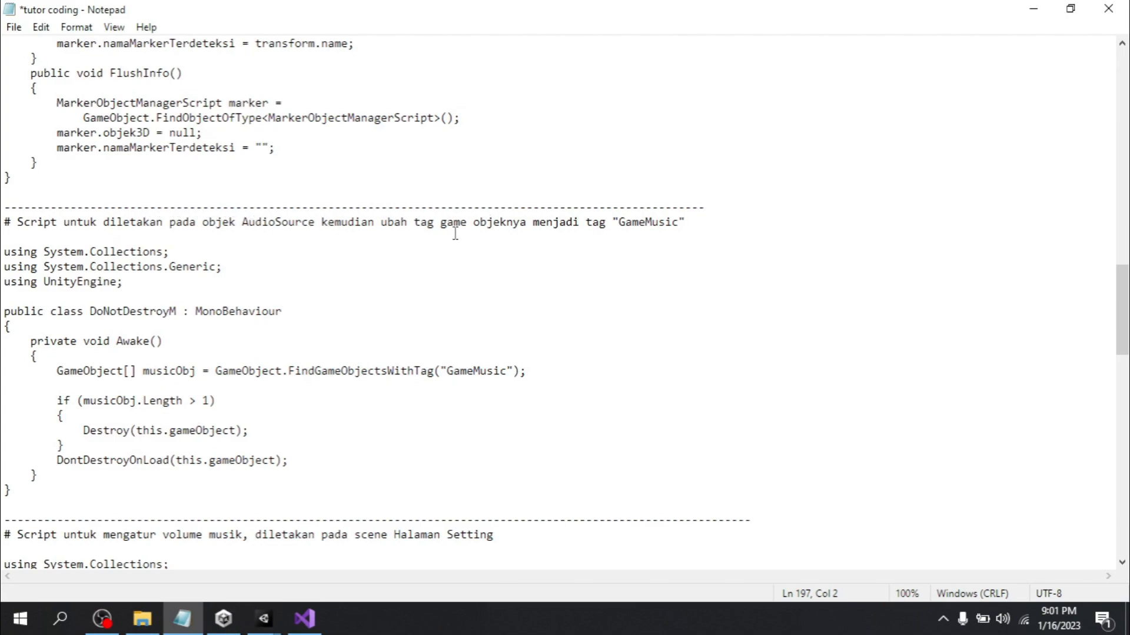
scroll(194, 324, down, 1)
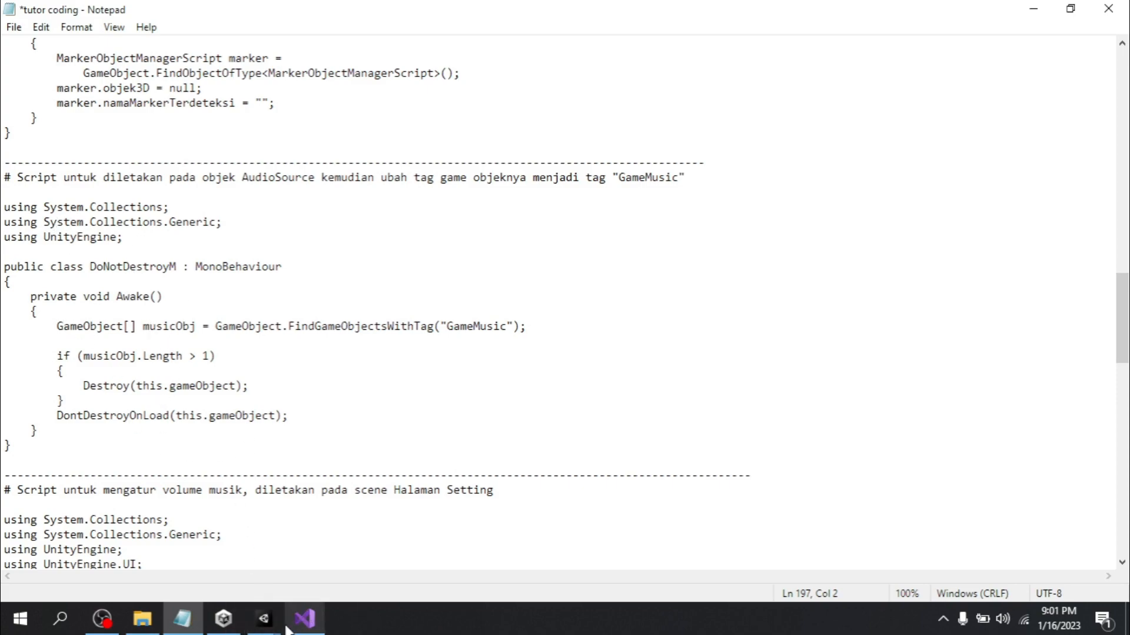
Copy the class name DoNotDestroyM from the AudioSource script in the Notepad coding notes
mouse_move(262, 626)
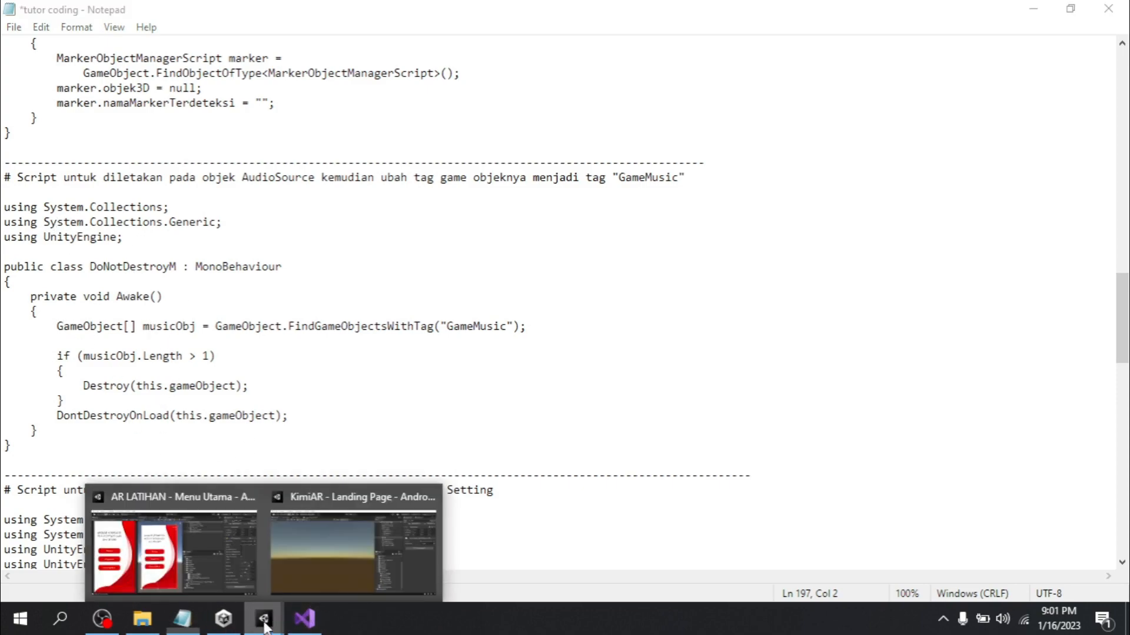
click(192, 556)
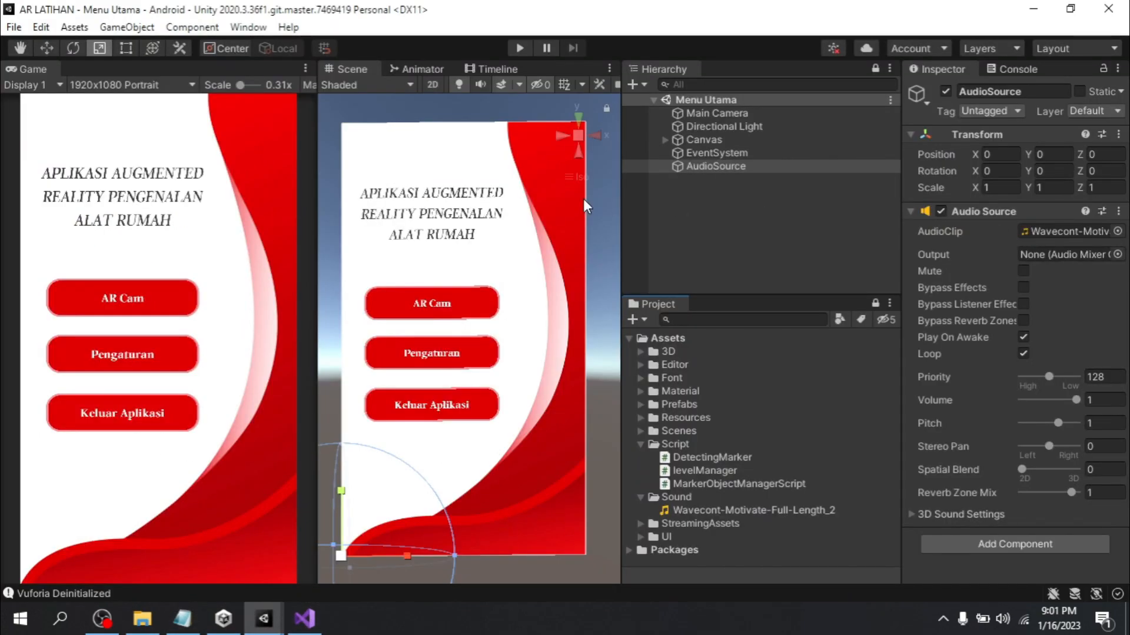
click(1026, 546)
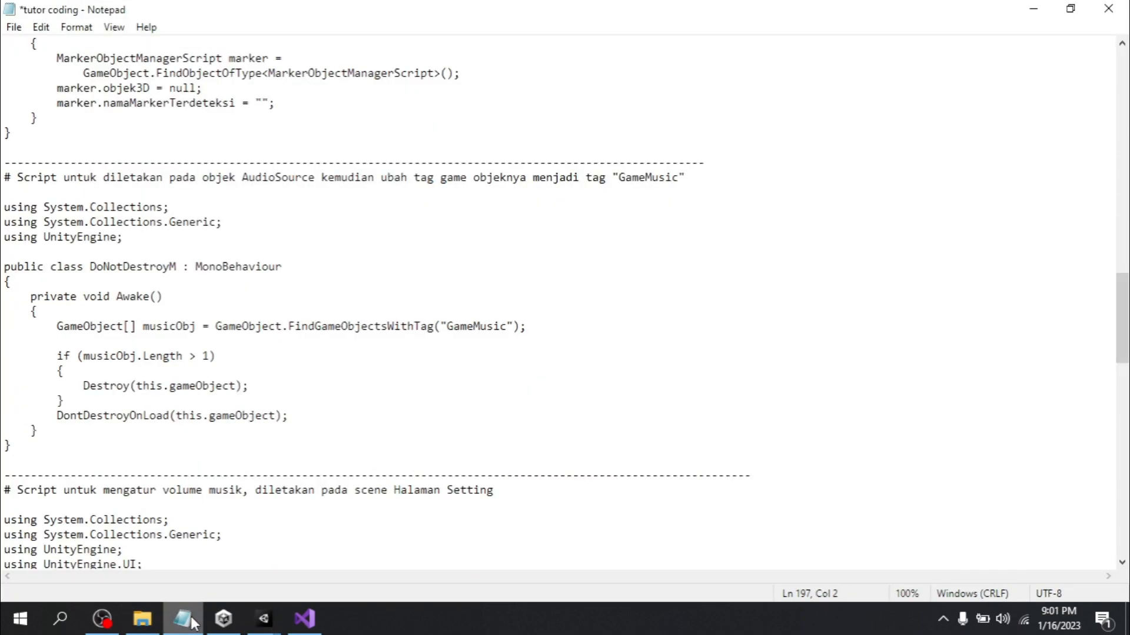
click(187, 621)
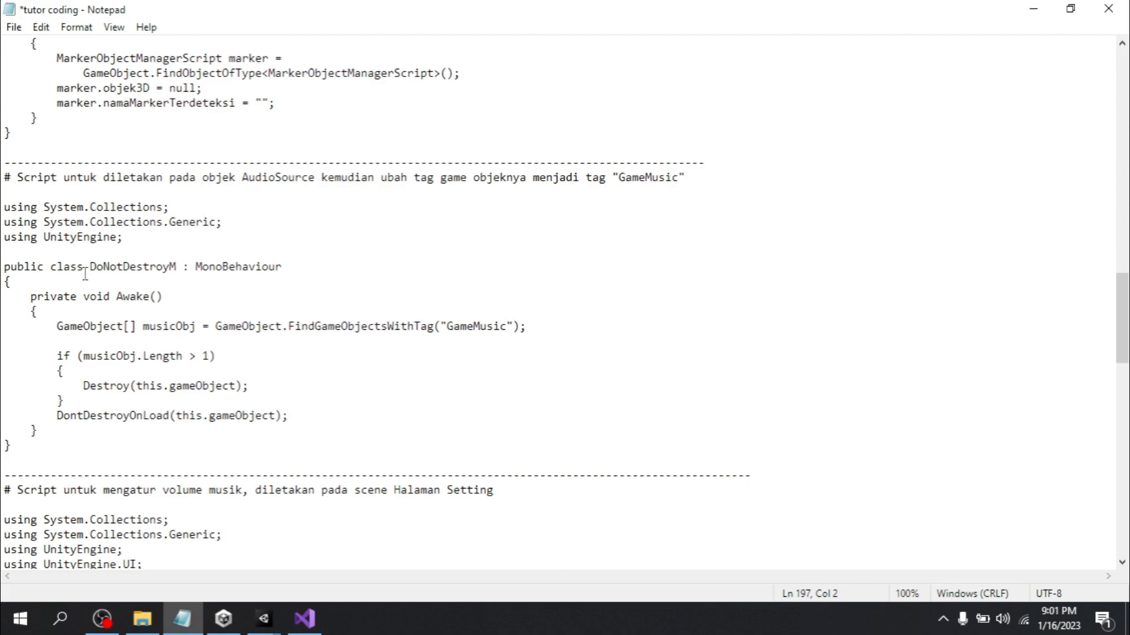
drag(92, 266, 177, 271)
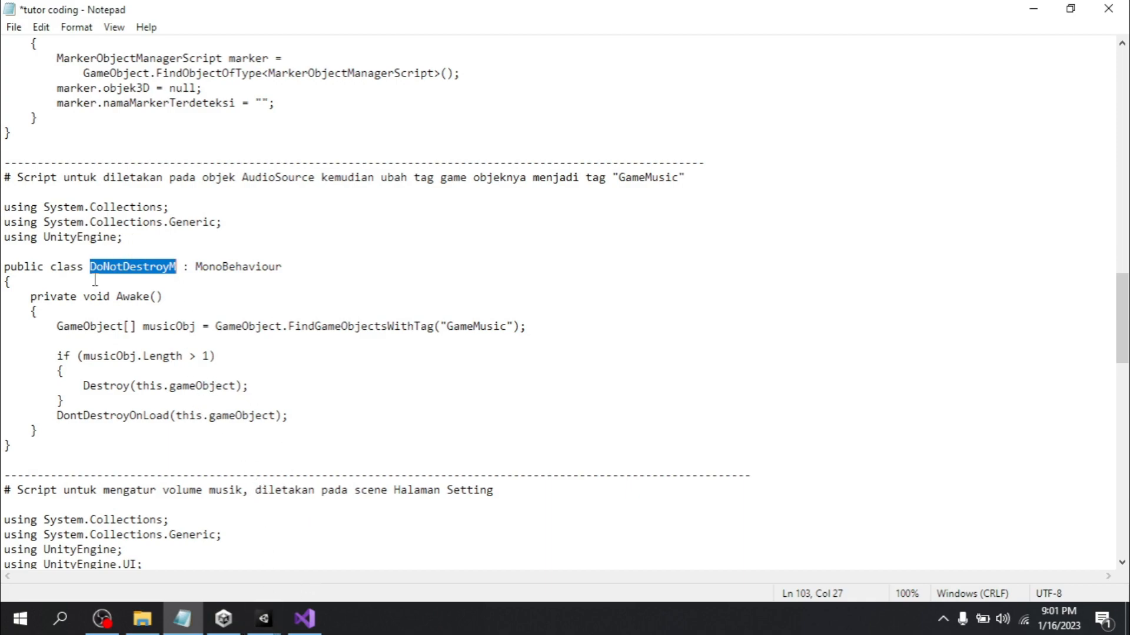
Switch to the AR LATIHAN project in Unity and add a new script component named DoNotDestroyM to the AudioSource object
mouse_move(266, 617)
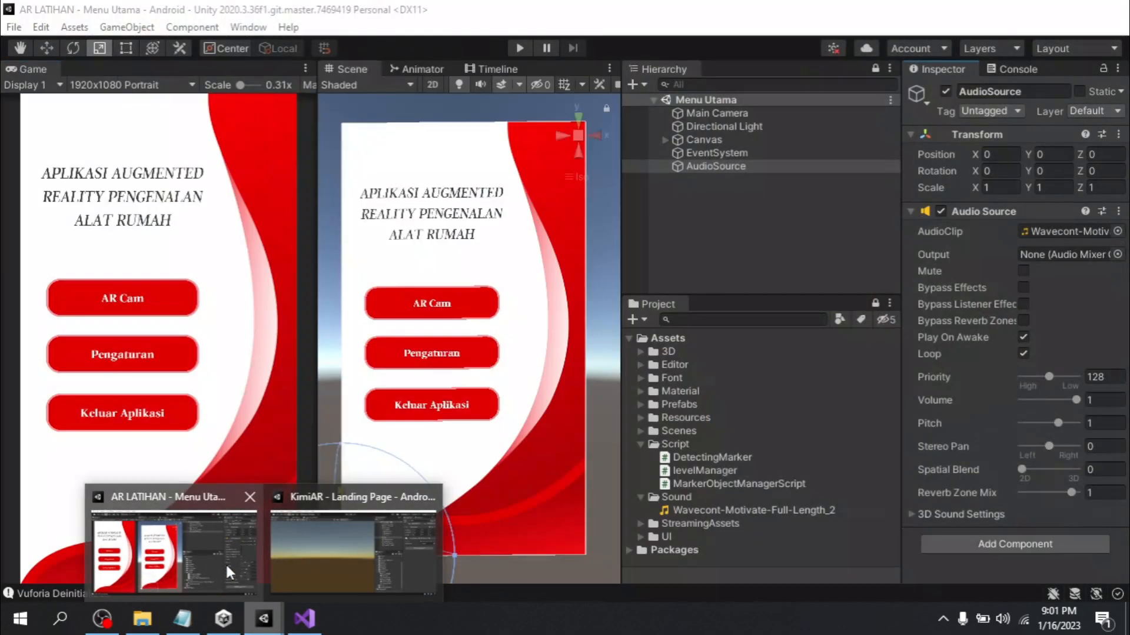
click(224, 562)
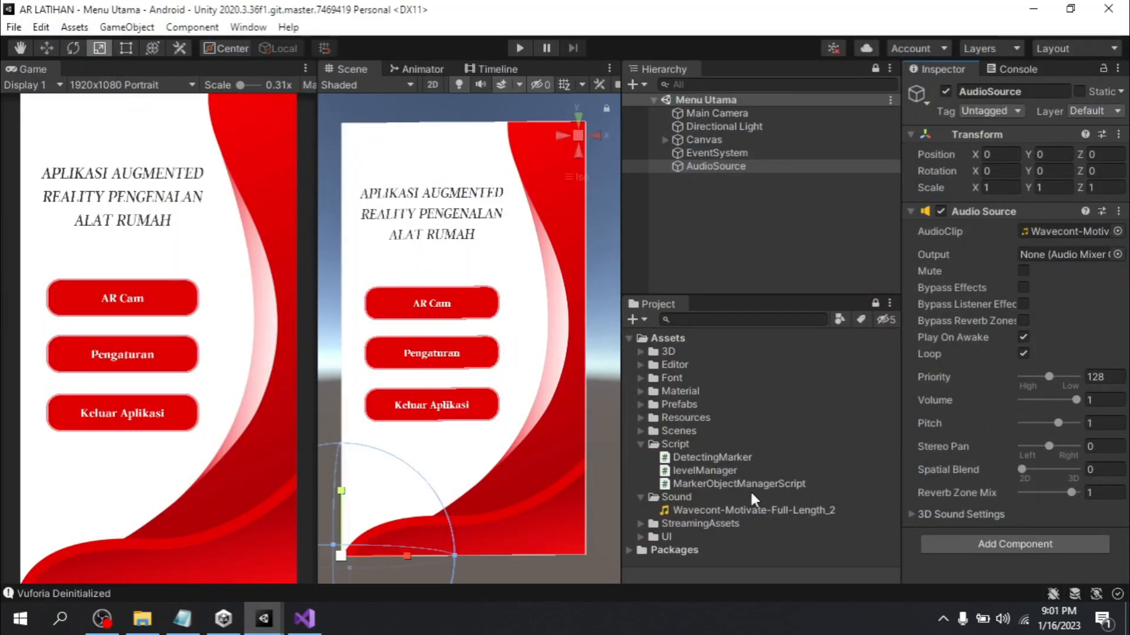
click(1005, 544)
text(DoNotDestroyM)
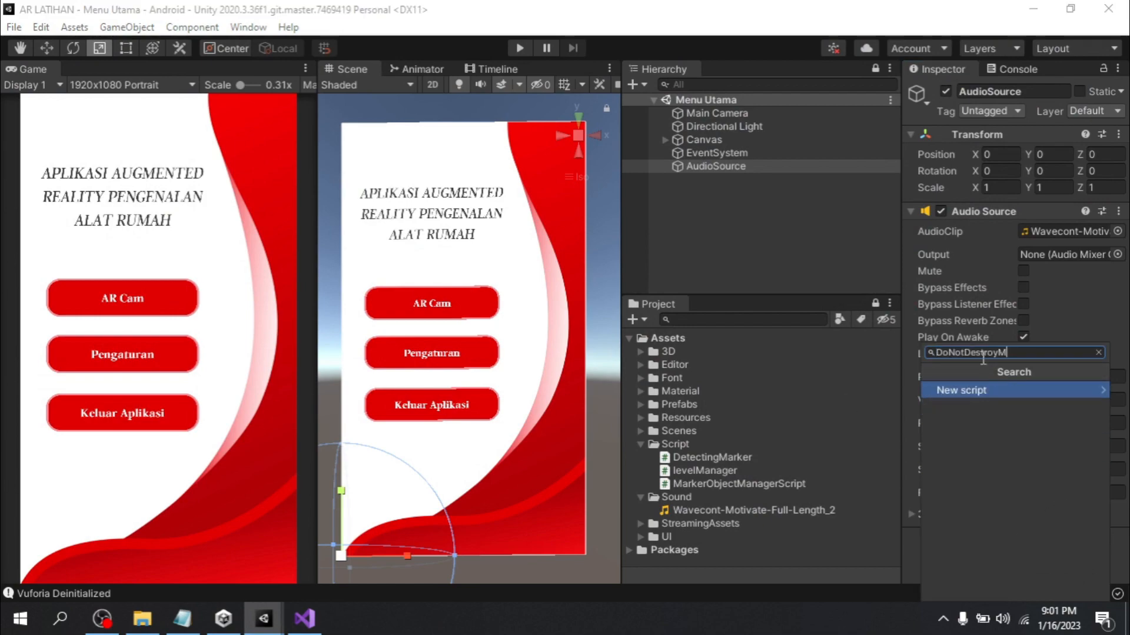
click(970, 387)
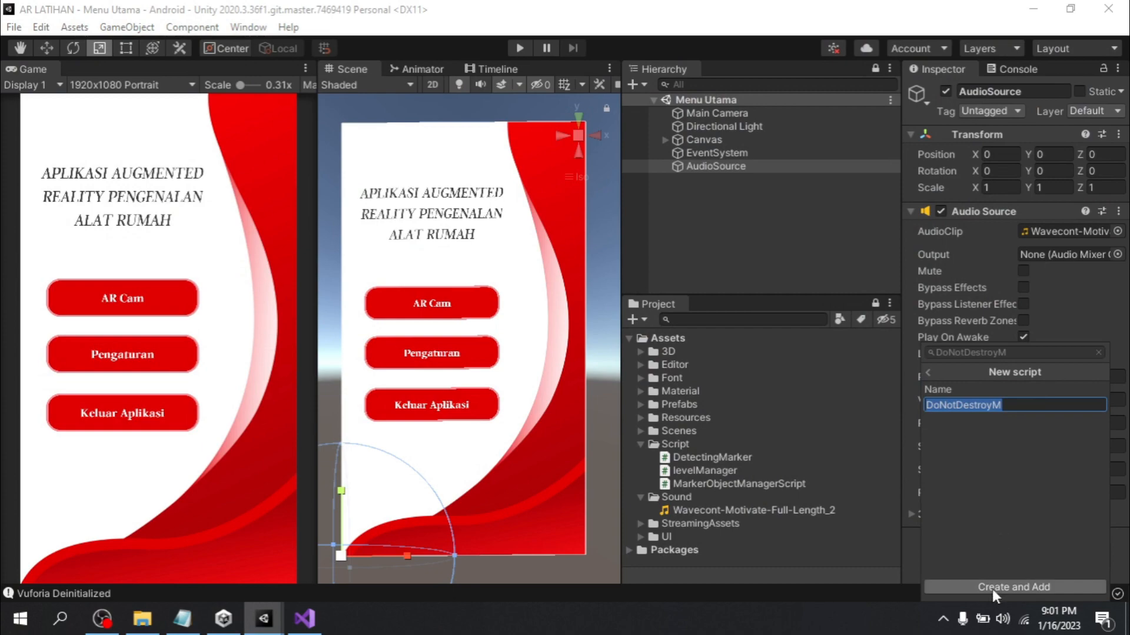
click(992, 588)
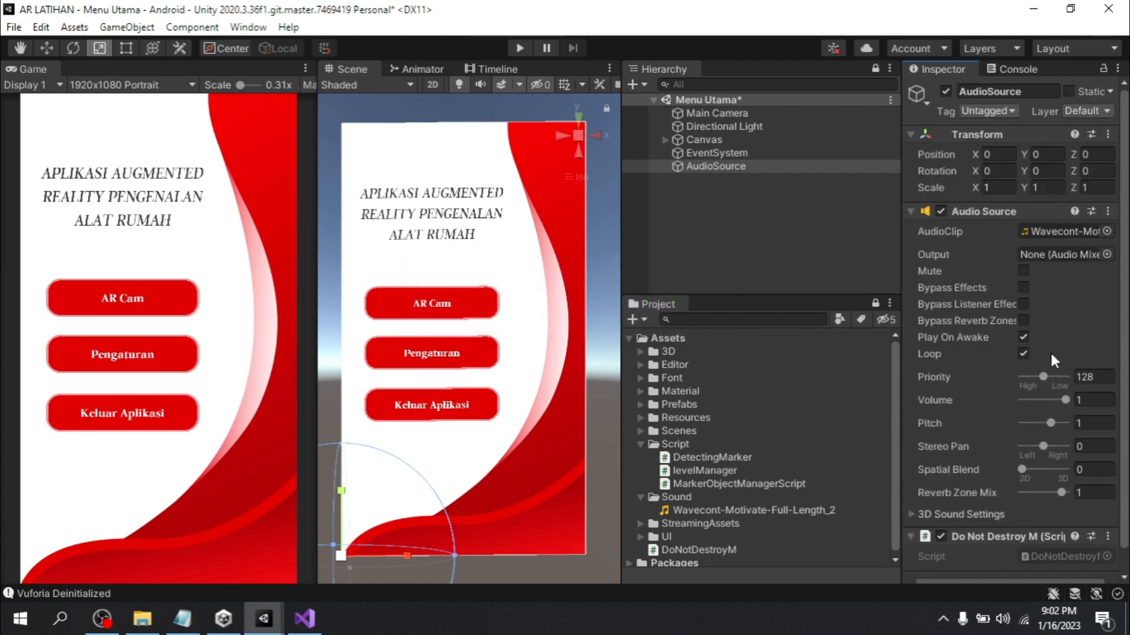
Open the AudioSource object's DoNotDestroyM script for editing in Visual Studio
scroll(1068, 446, down, 1)
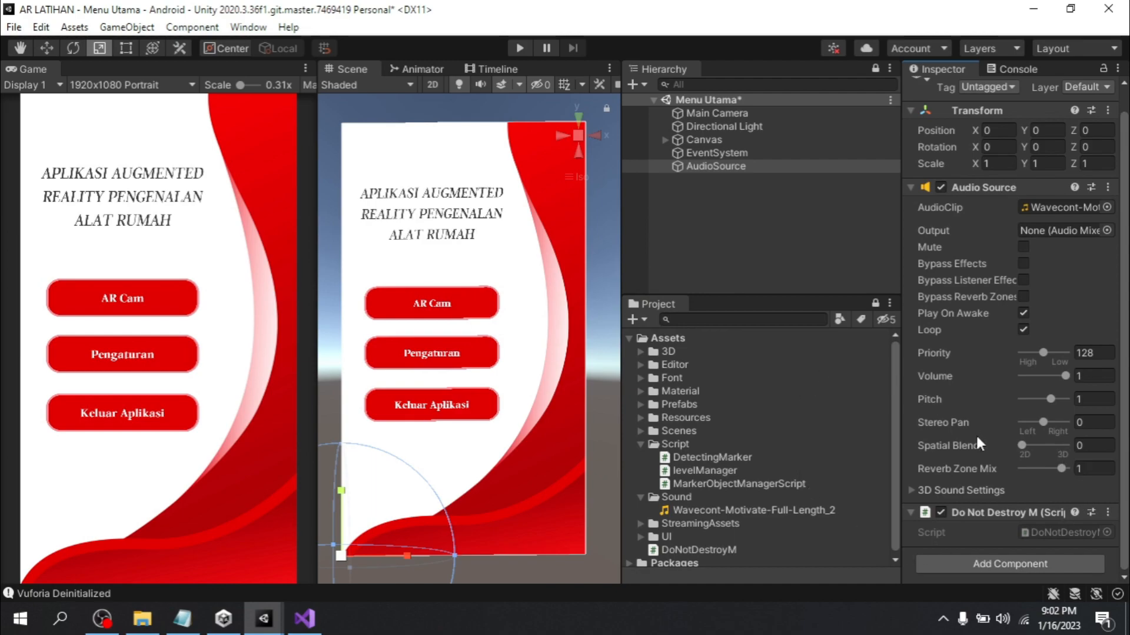
right_click(971, 503)
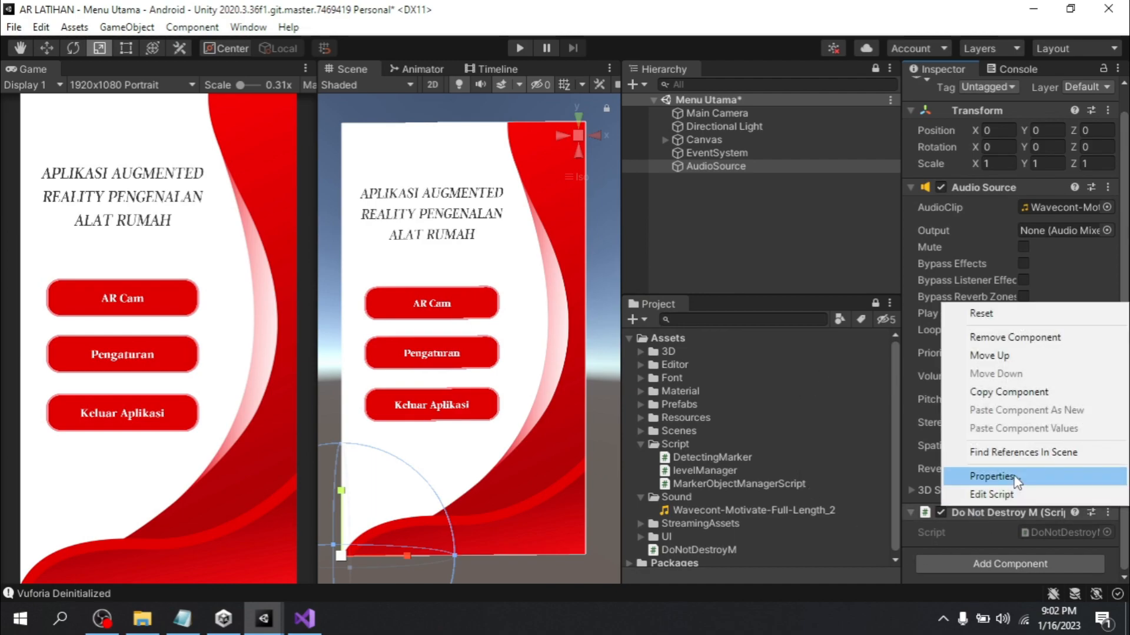
click(977, 497)
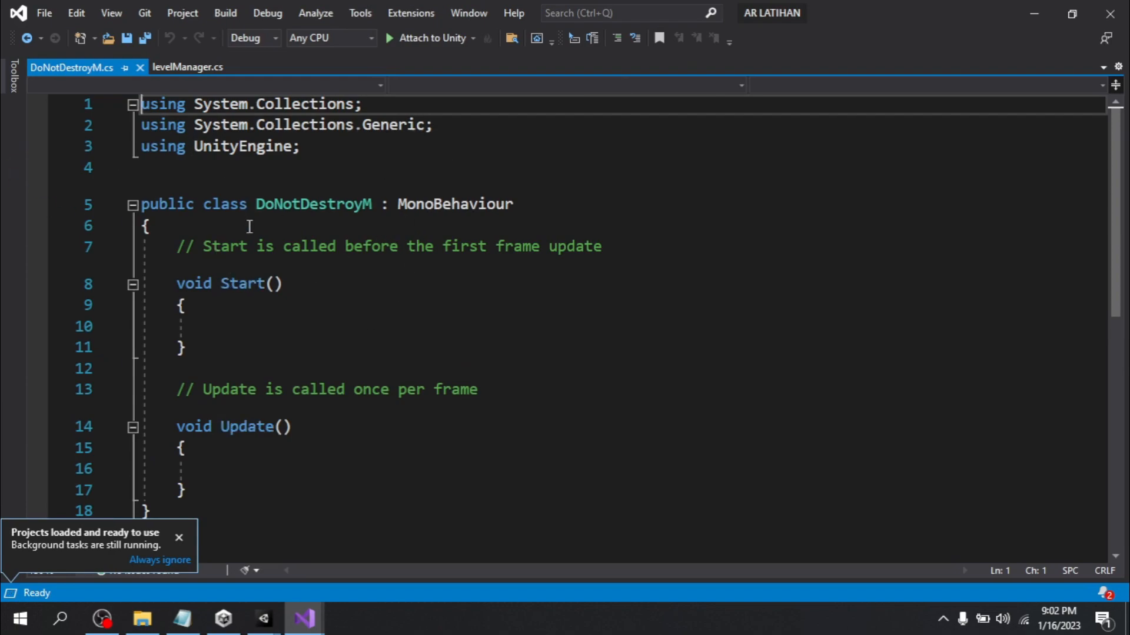
scroll(236, 259, down, 1)
scroll(224, 279, up, 1)
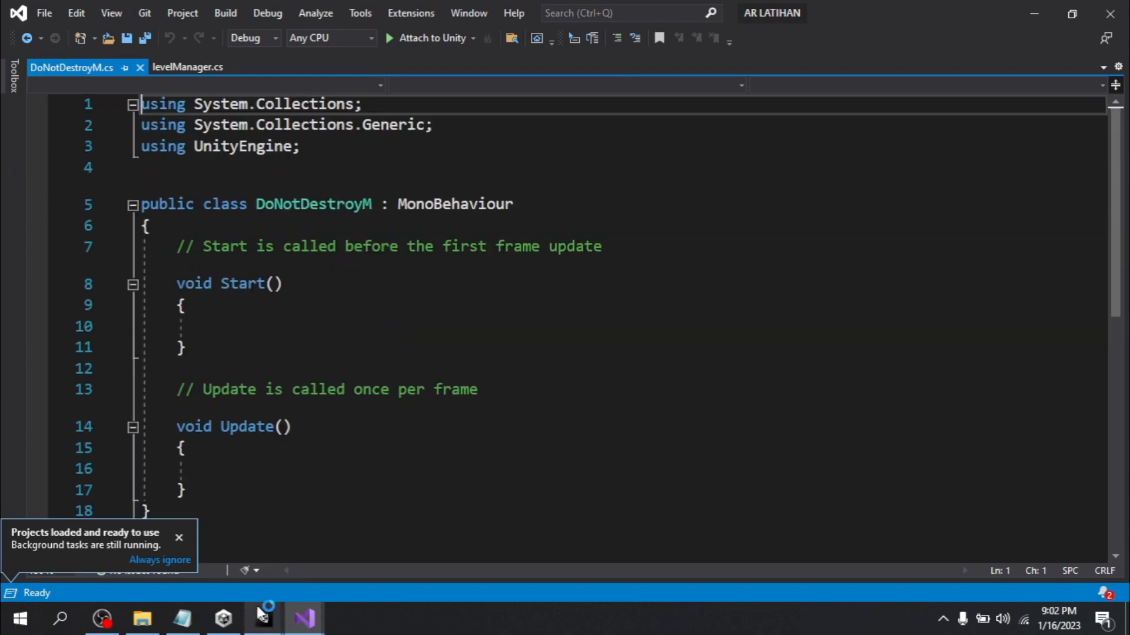
Replace all template code in DoNotDestroyM.cs with the DoNotDestroyM class code copied from the Notepad notes, and save the script
click(182, 618)
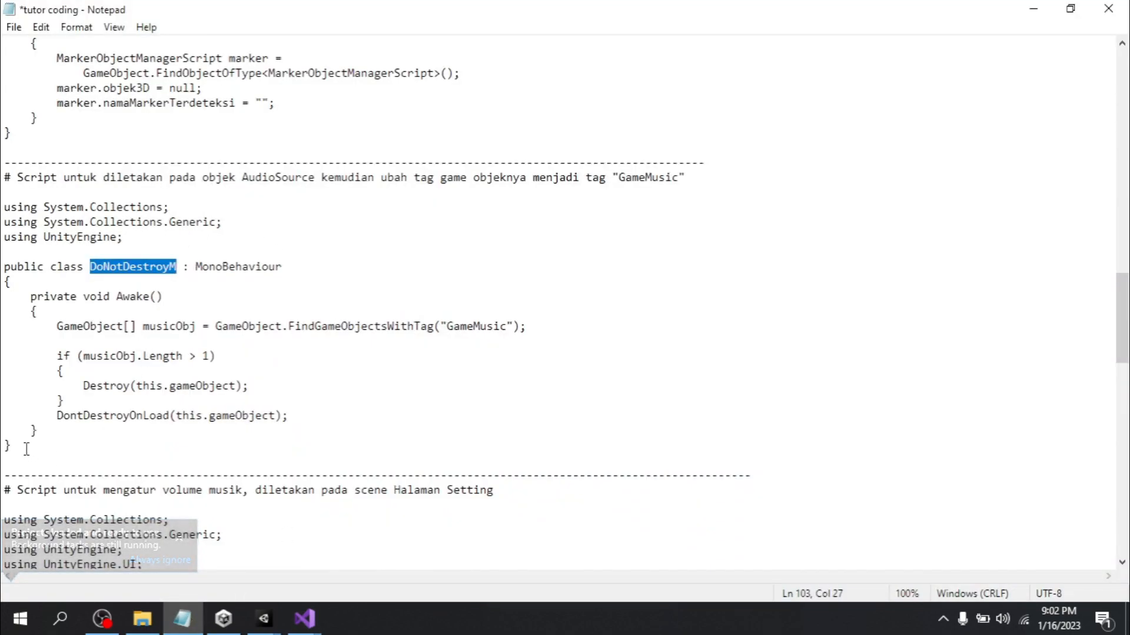
drag(26, 449, 3, 213)
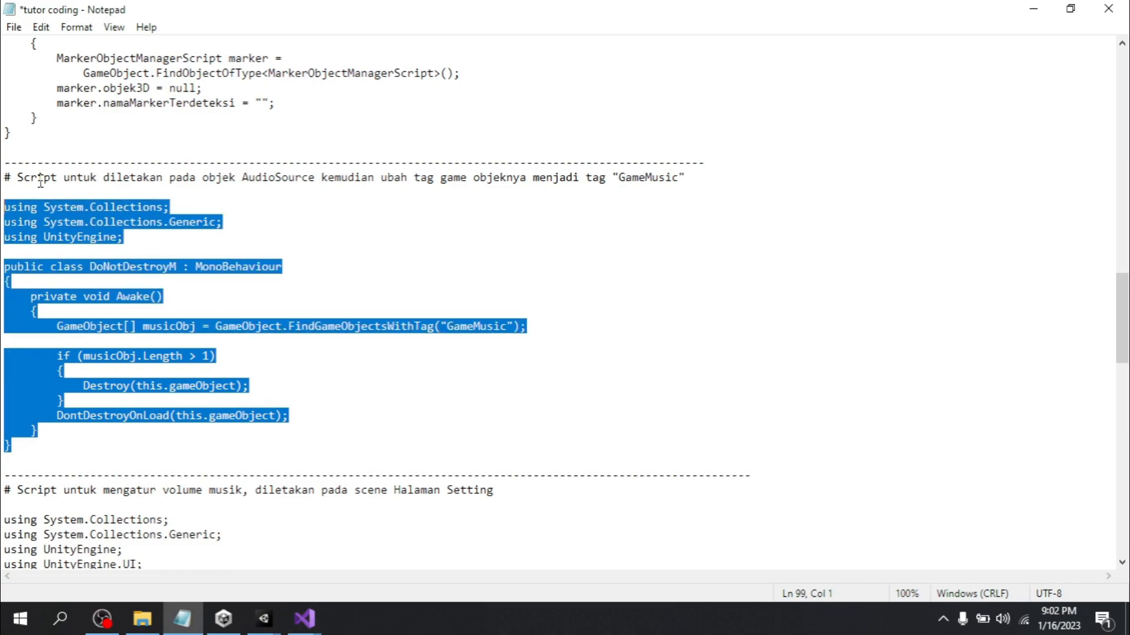
click(316, 625)
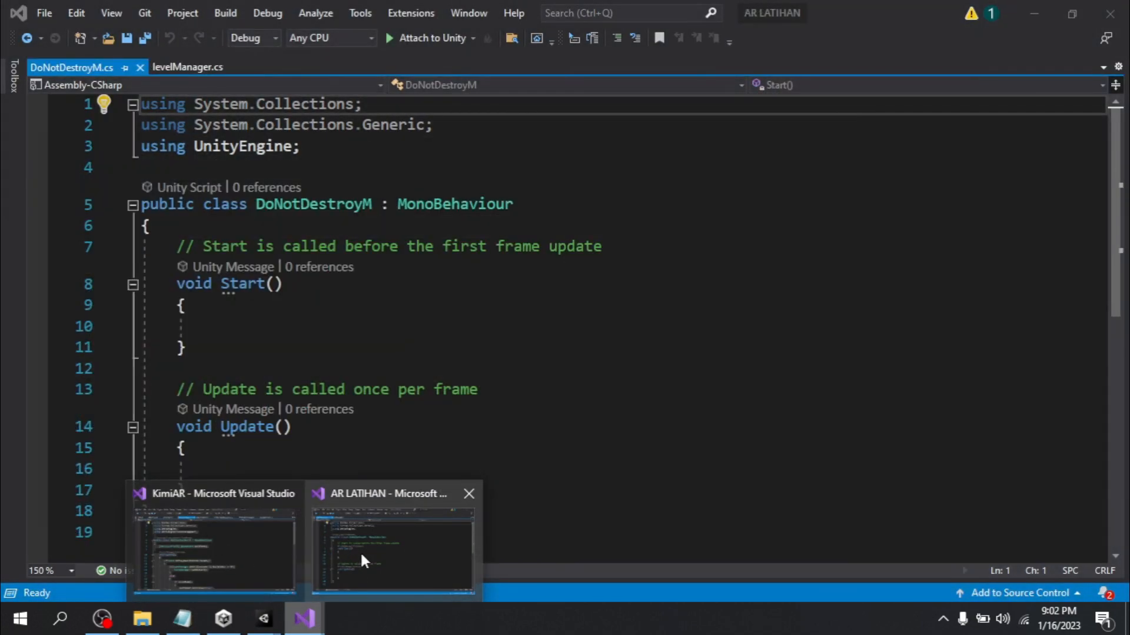
click(361, 555)
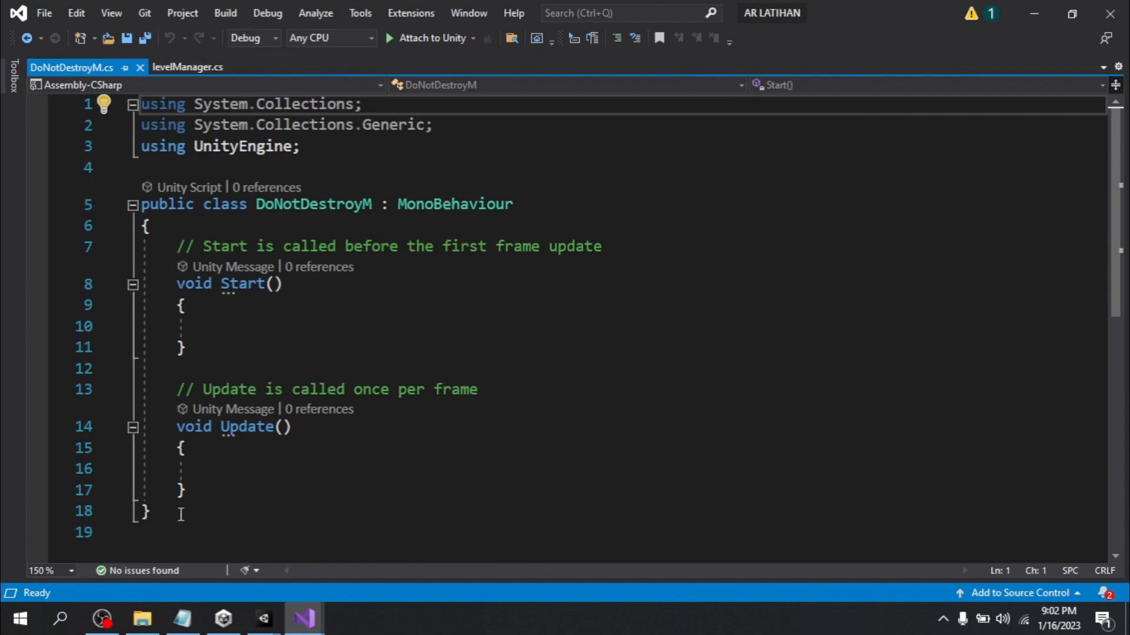
drag(181, 514, 143, 110)
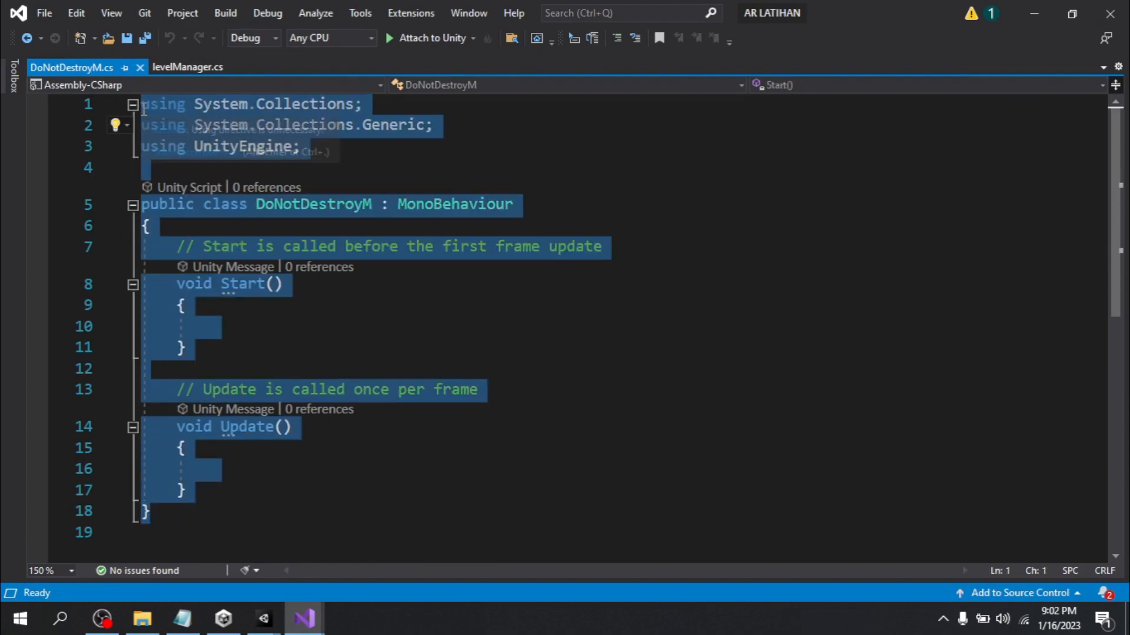
text(using System.Collections; using System.Collections.Generic; using UnityEngine;  public class DoNotDestroyM : MonoBehaviour {     private void Awake()     {         GameObject[] musicObj = GameObject.FindGameObjectsWithTag("GameMusic");          if (musicObj.Length > 1)         {             Destroy(this.gameObject);         }         DontDestroyOnLoad(this.gameObject);     } })
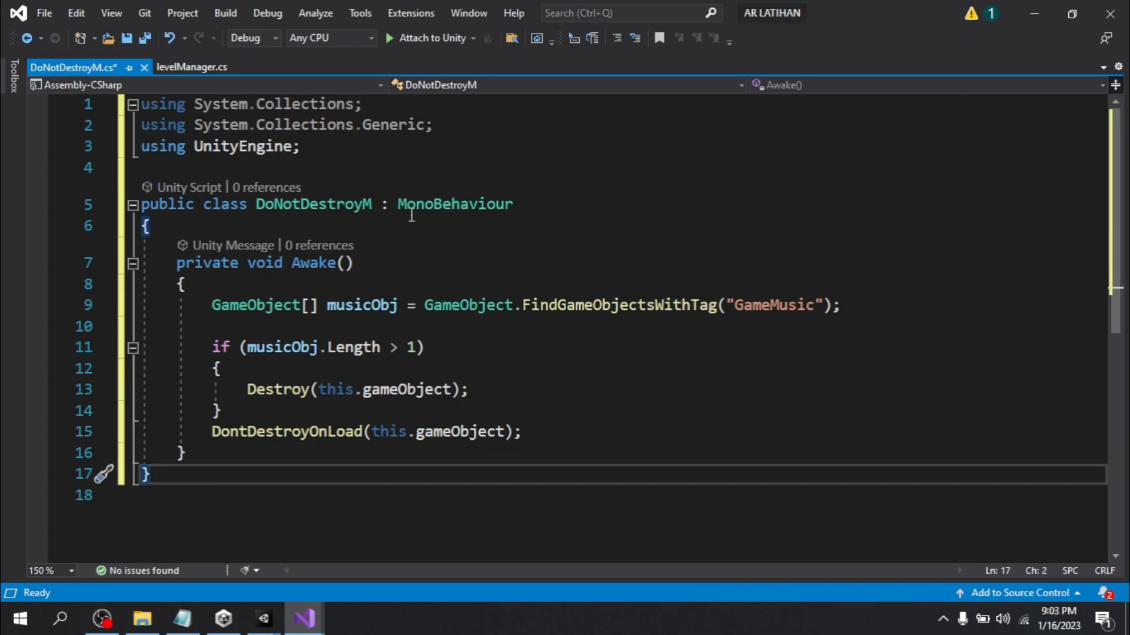
key(ctrl+s)
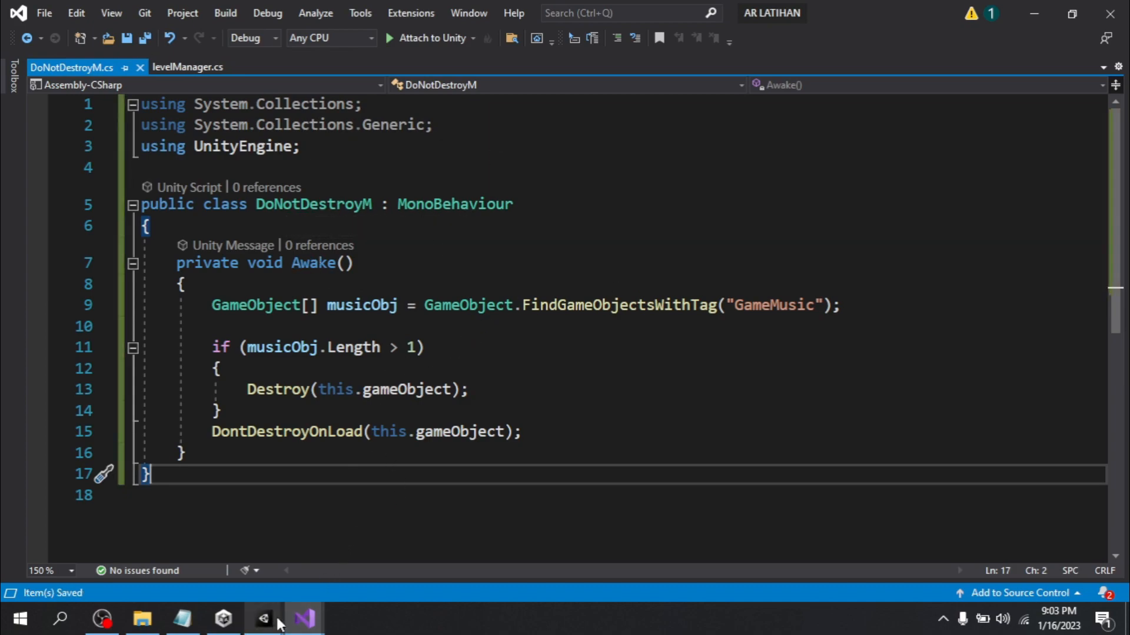
Switch to the AR LATIHAN project in Unity and, from the AudioSource object's tag options, create a new tag named GameMusic
mouse_move(263, 619)
click(177, 548)
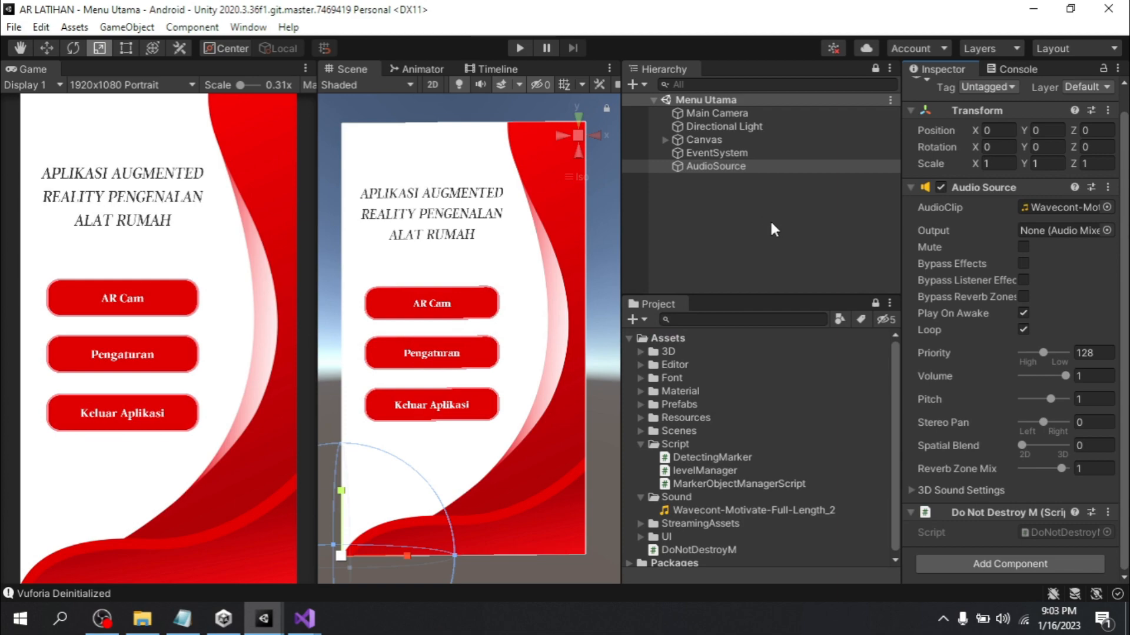
click(733, 141)
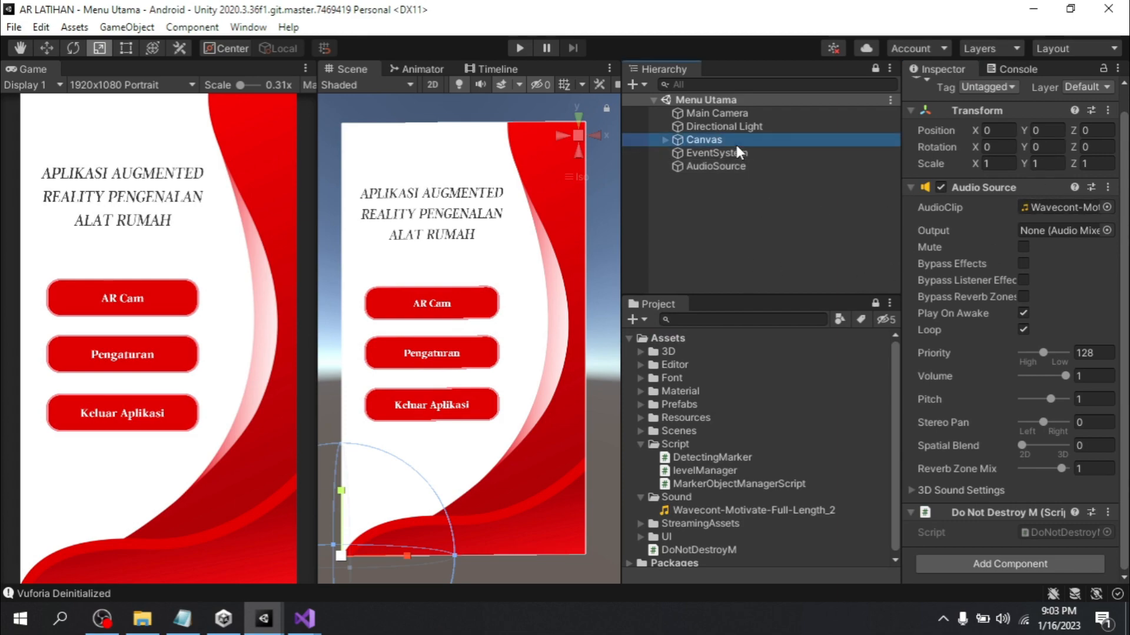
click(728, 166)
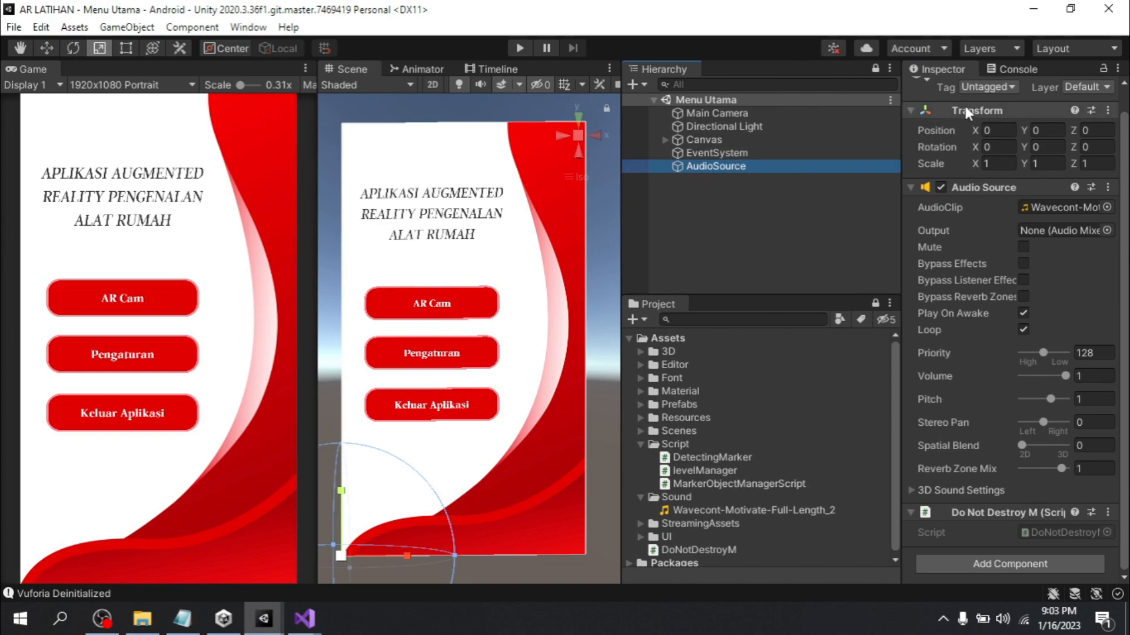
scroll(945, 122, up, 2)
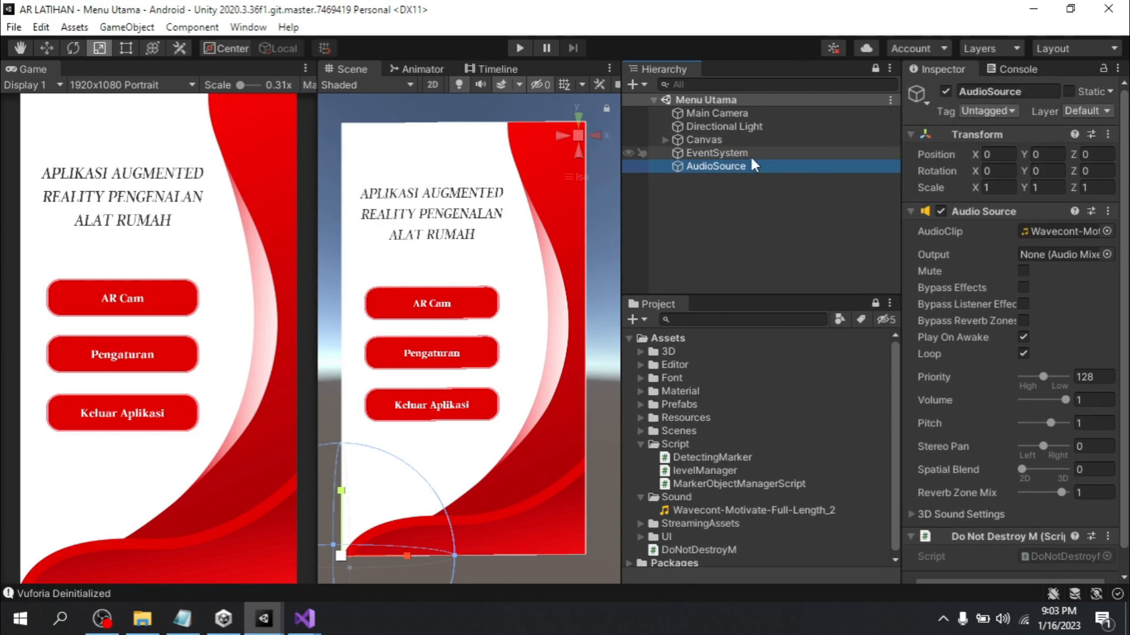
click(1012, 110)
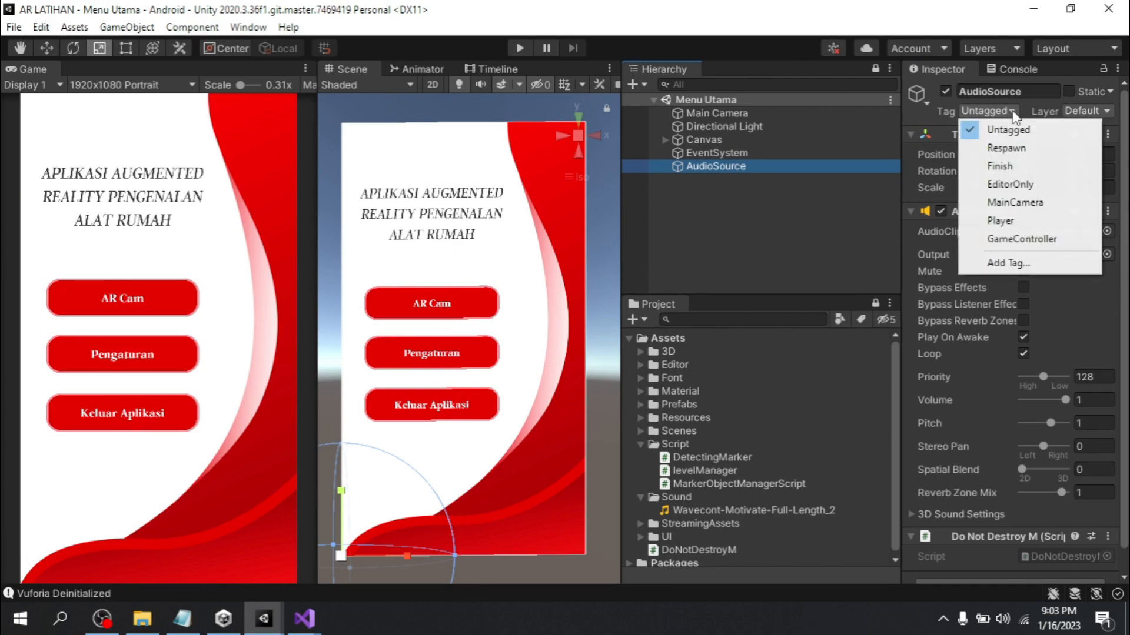
click(1000, 263)
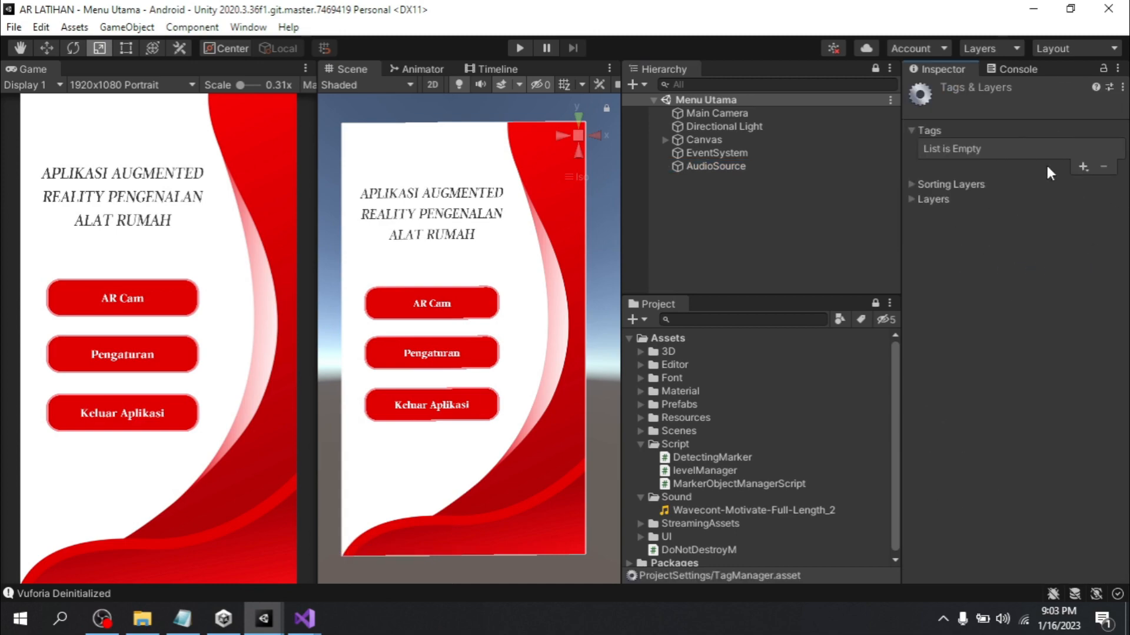
click(913, 184)
click(912, 200)
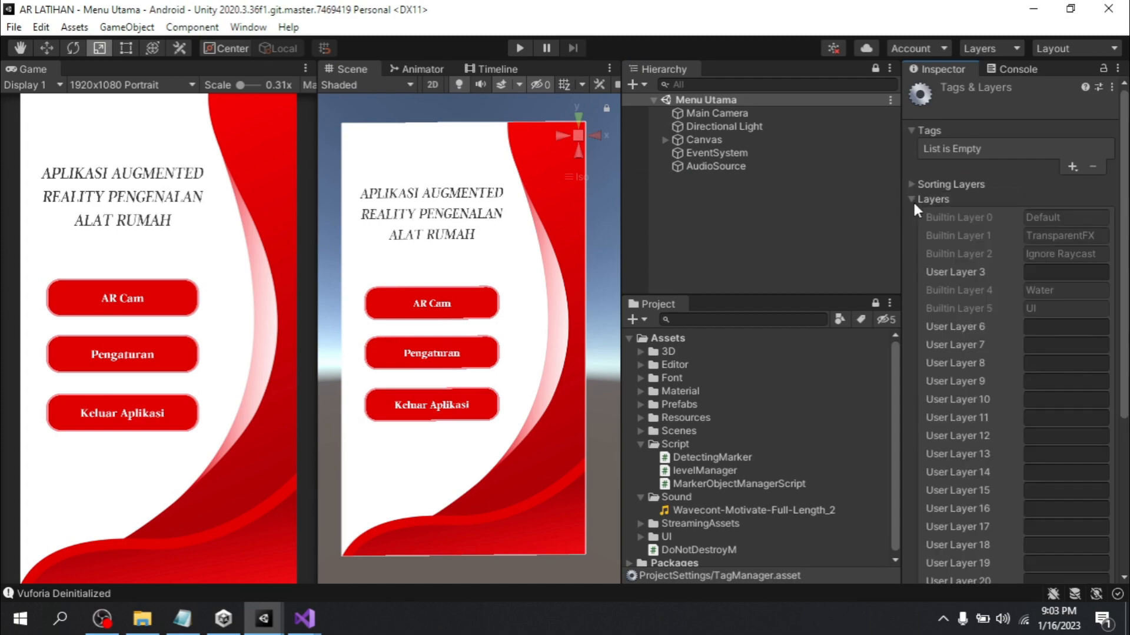
click(913, 201)
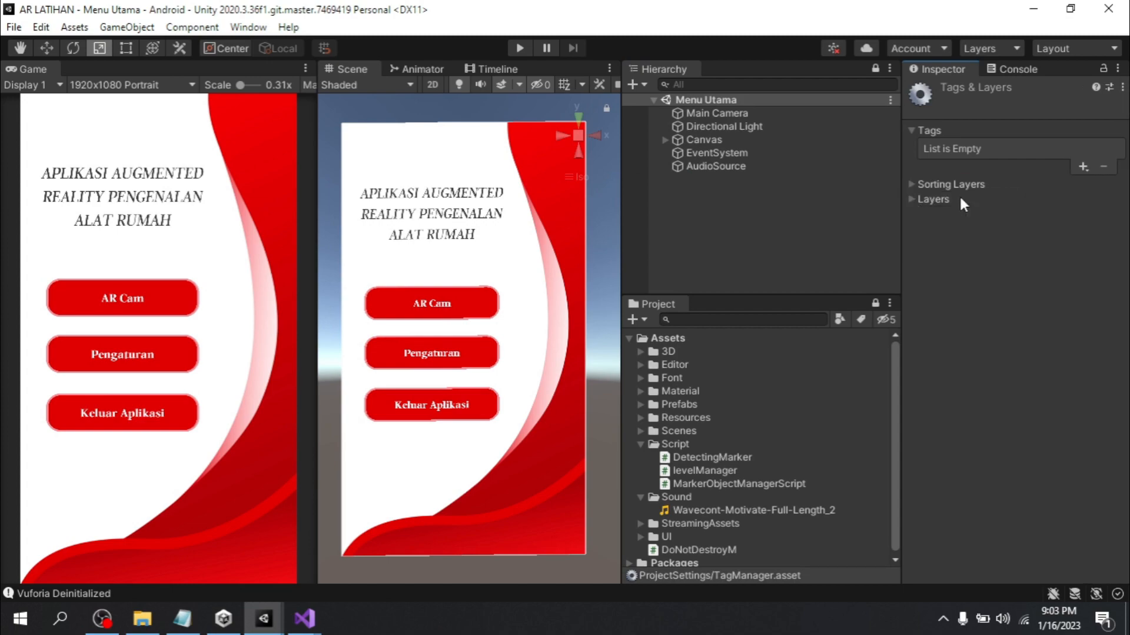
click(1082, 167)
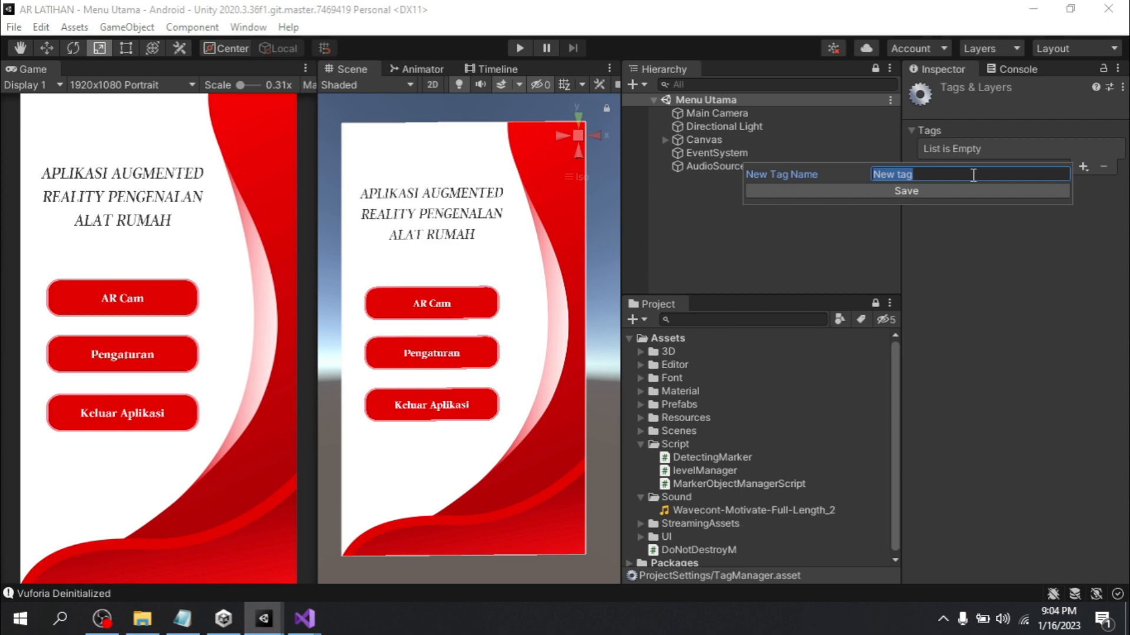
text(GameMusic)
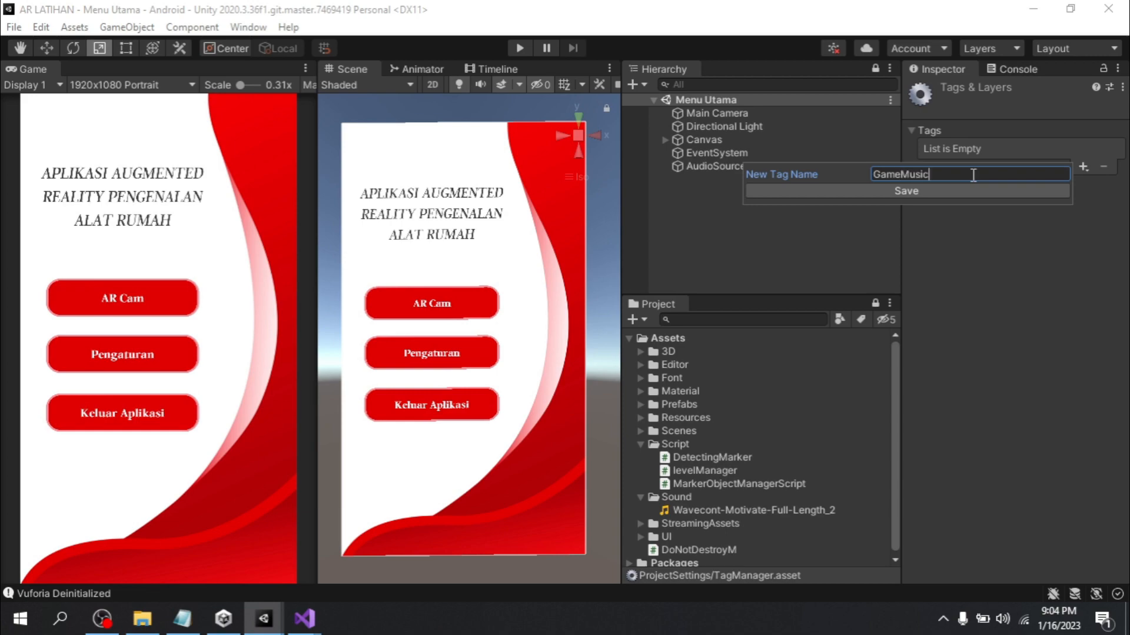
click(931, 192)
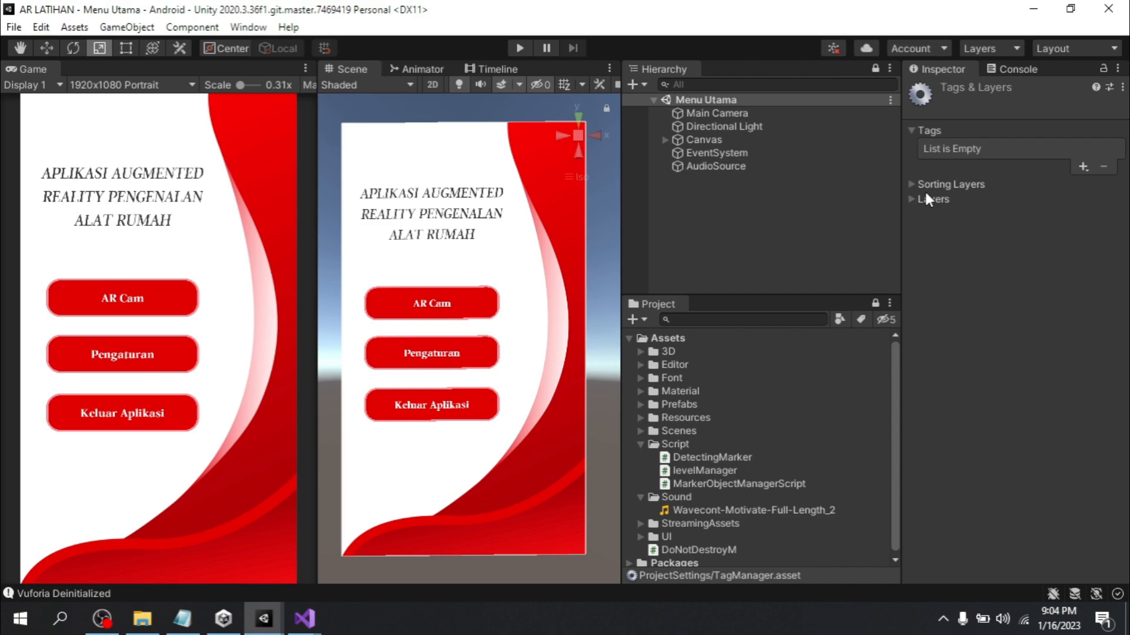
Check the required tag name in the Notepad notes and assign the GameMusic tag to the AudioSource object in Unity
click(177, 623)
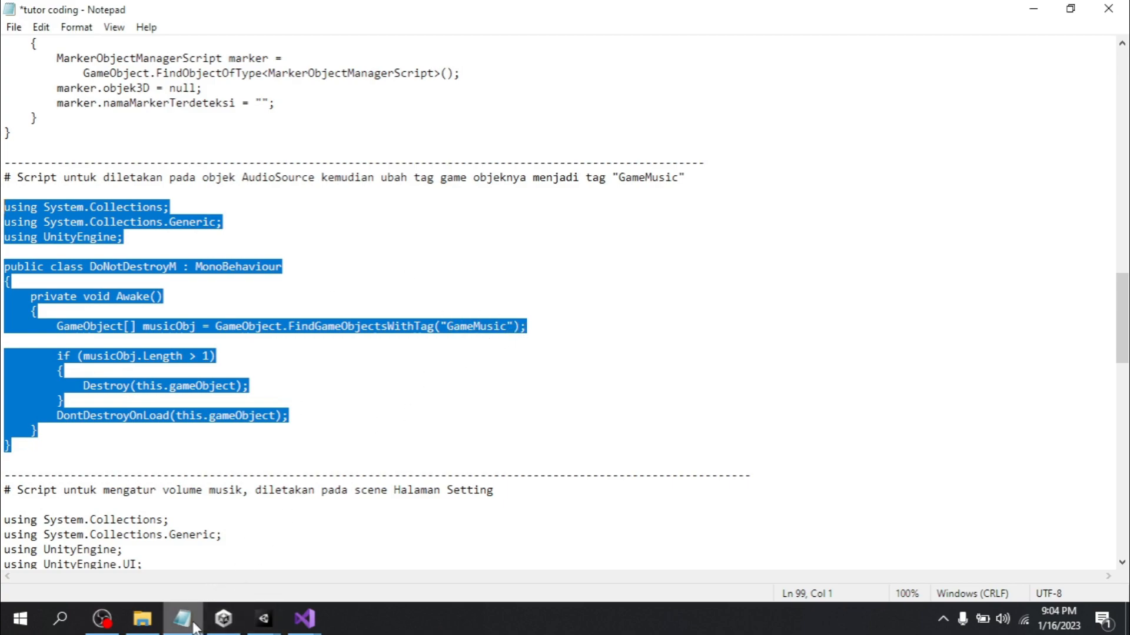
mouse_move(269, 625)
click(176, 547)
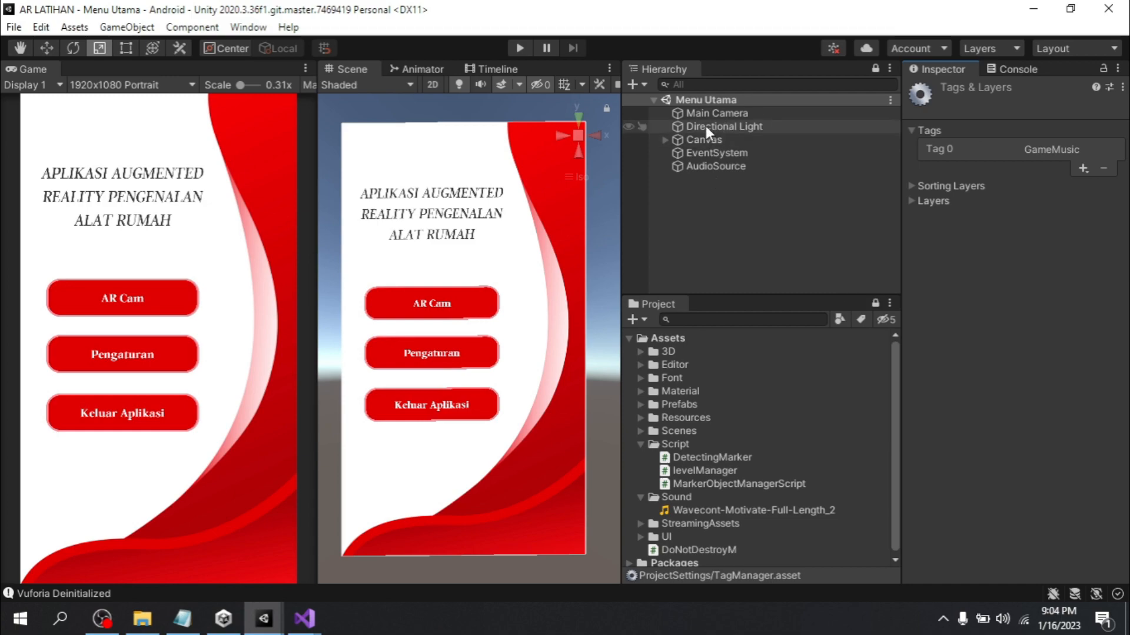
click(718, 167)
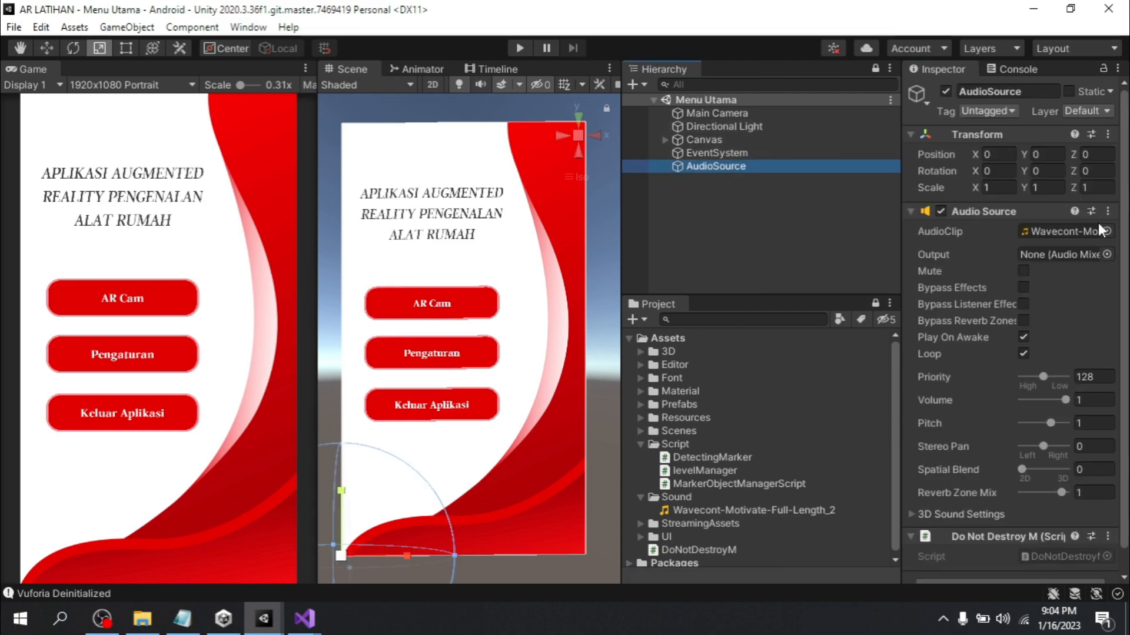
click(1011, 112)
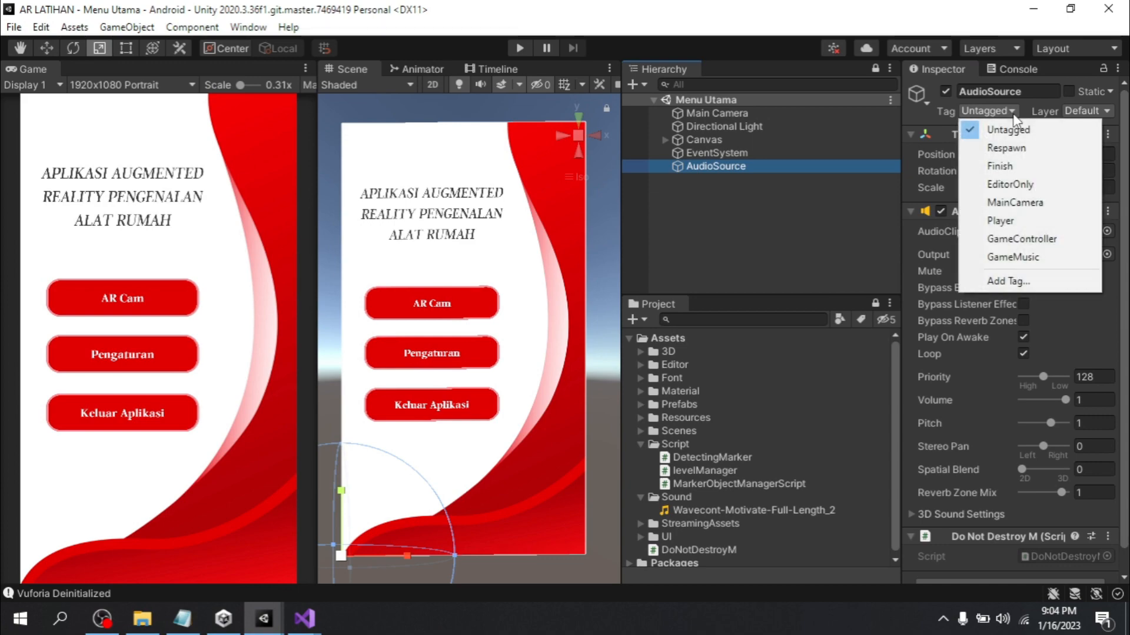
click(1021, 257)
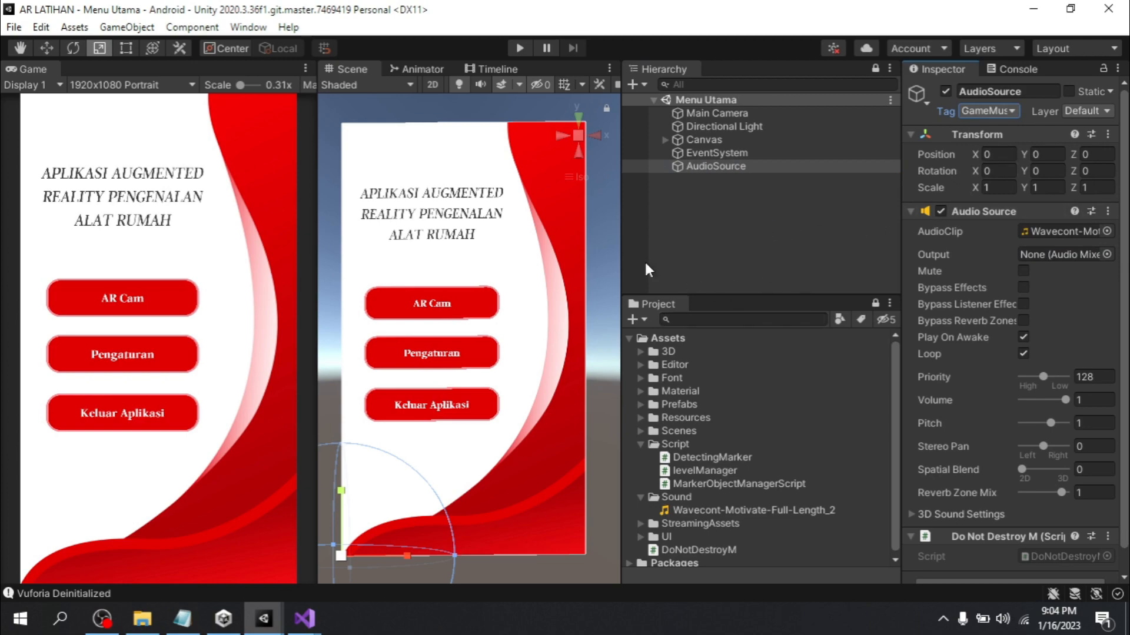
scroll(468, 433, up, 2)
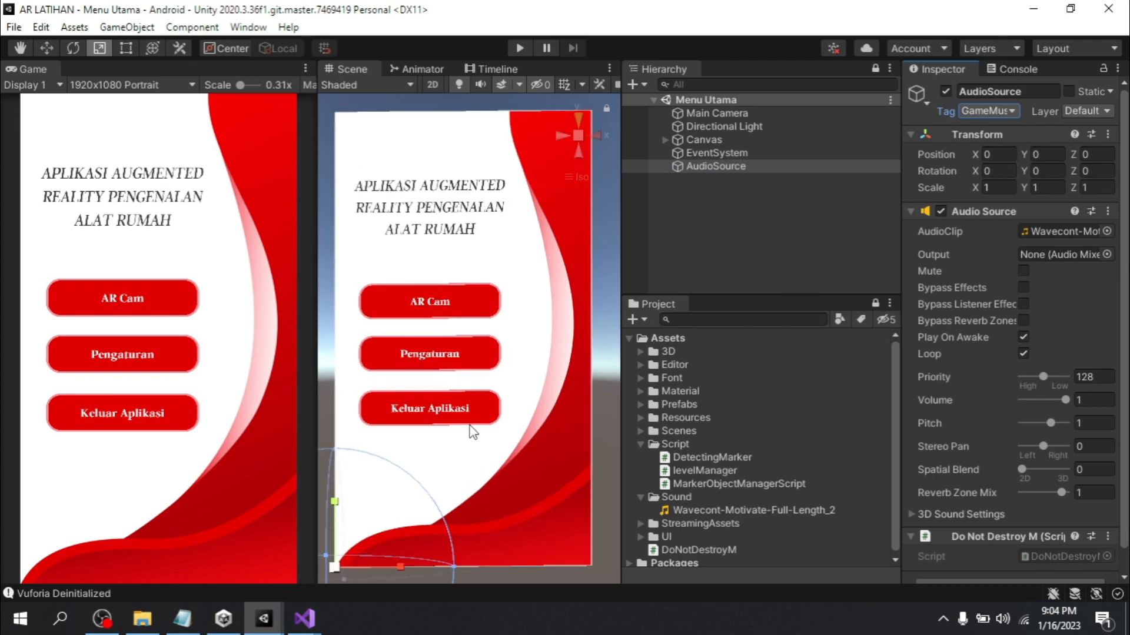
middle_drag(485, 425, 492, 422)
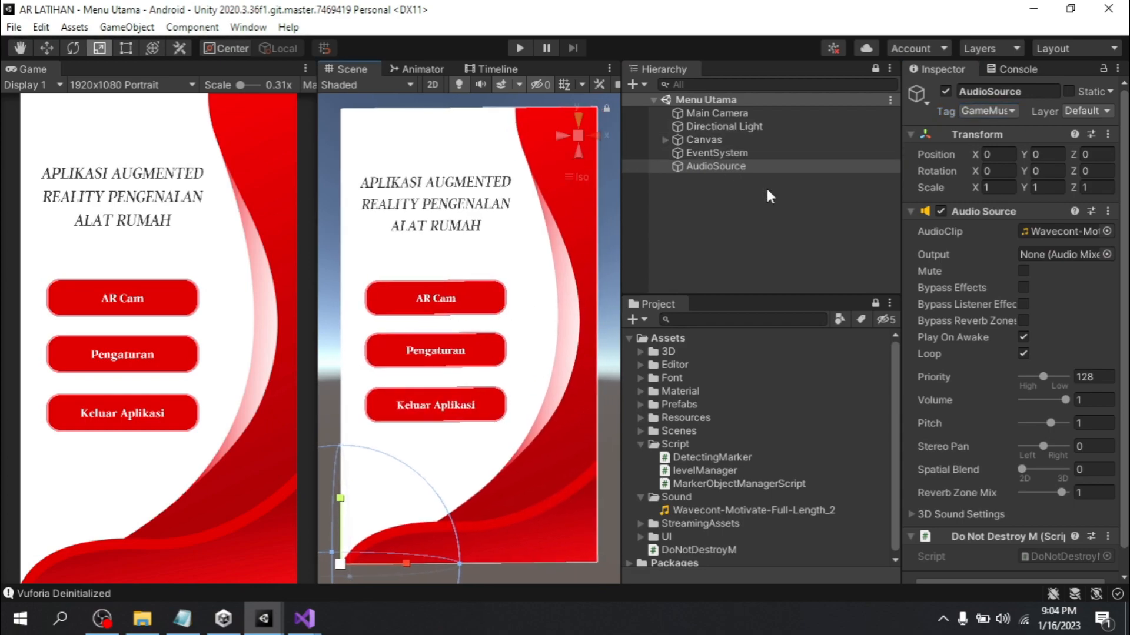
Run the Menu Utama scene to test the background music, lowering the system volume while it plays, and stop play mode
click(518, 48)
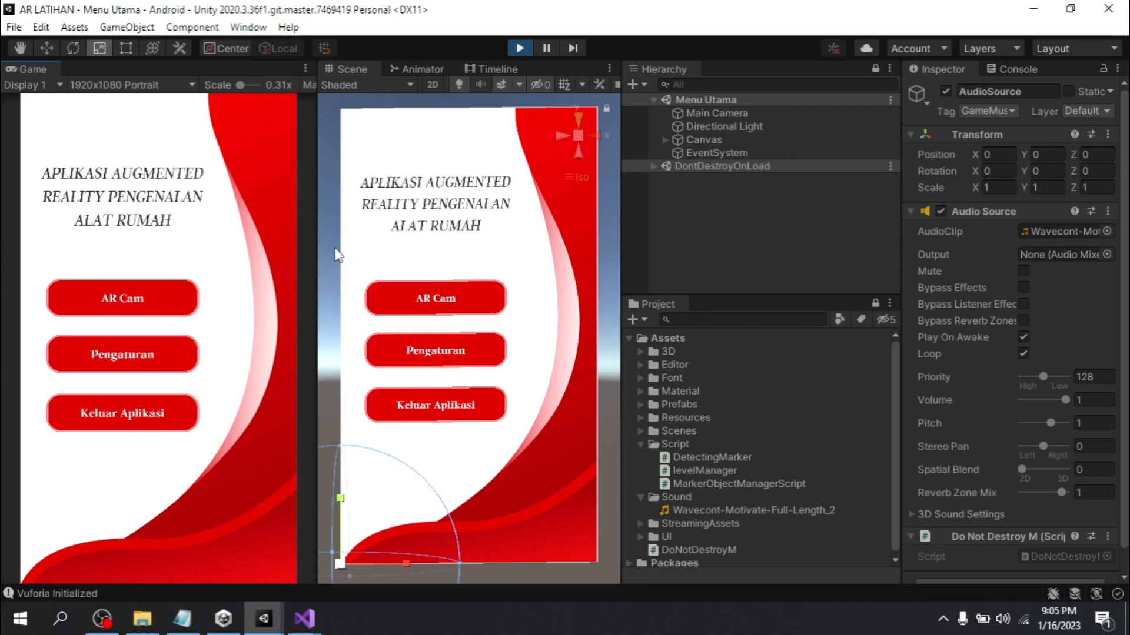
key(XF86AudioLowerVolume)
key(XF86AudioLowerVolume)
key(XF86AudioLowerVolume)
key(XF86AudioLowerVolume)
key(XF86AudioLowerVolume)
key(XF86AudioLowerVolume)
key(XF86AudioLowerVolume)
key(XF86AudioLowerVolume)
key(XF86AudioLowerVolume)
key(XF86AudioLowerVolume)
key(XF86AudioLowerVolume)
key(XF86AudioLowerVolume)
key(XF86AudioLowerVolume)
key(XF86AudioLowerVolume)
key(XF86AudioLowerVolume)
key(XF86AudioLowerVolume)
key(XF86AudioLowerVolume)
key(XF86AudioLowerVolume)
key(XF86AudioLowerVolume)
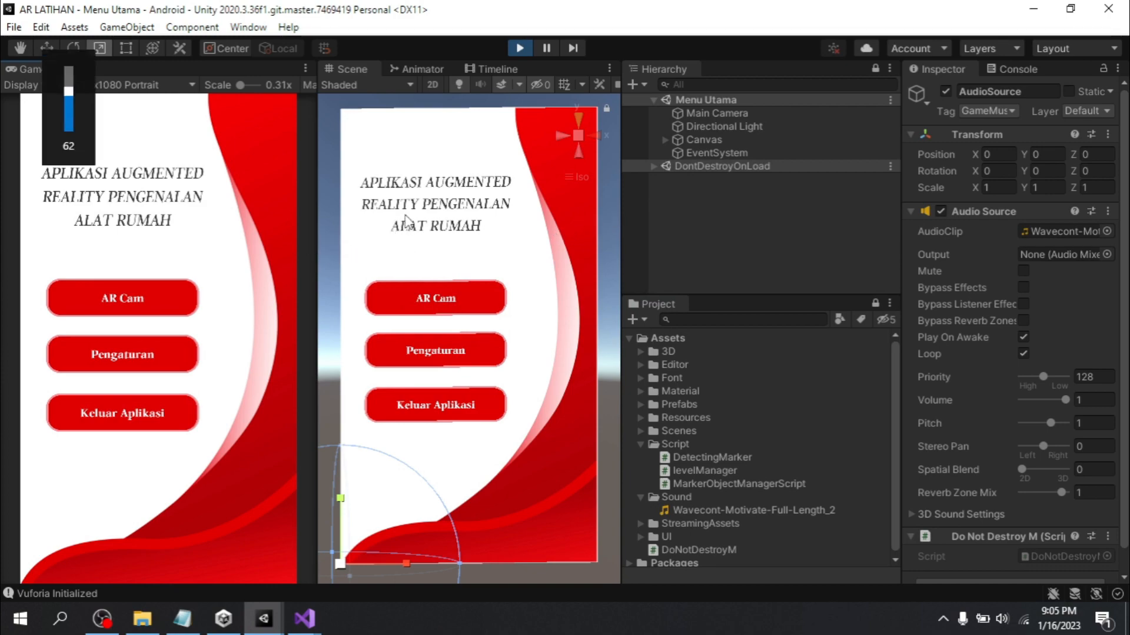
key(XF86AudioLowerVolume)
key(XF86AudioLowerVolume)
key(XF86AudioLowerVolume)
key(XF86AudioLowerVolume)
key(XF86AudioLowerVolume)
key(XF86AudioLowerVolume)
key(XF86AudioLowerVolume)
key(XF86AudioLowerVolume)
key(XF86AudioLowerVolume)
key(XF86AudioLowerVolume)
key(XF86AudioLowerVolume)
key(XF86AudioLowerVolume)
key(XF86AudioRaiseVolume)
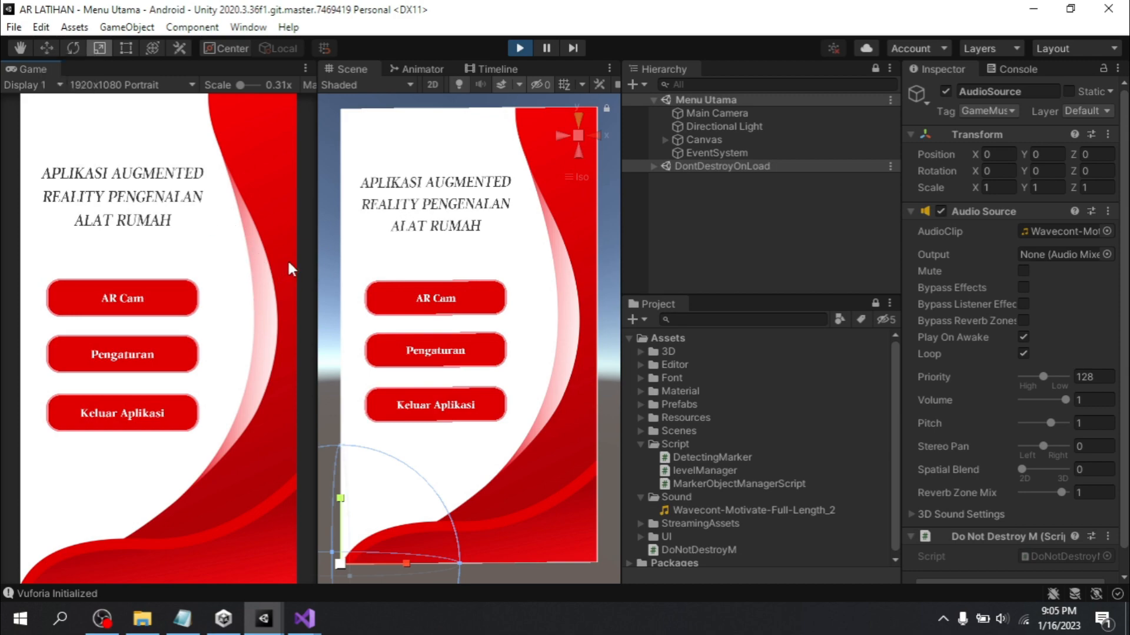
key(XF86AudioLowerVolume)
key(XF86AudioLowerVolume)
key(XF86AudioLowerVolume)
key(XF86AudioLowerVolume)
key(XF86AudioLowerVolume)
key(XF86AudioLowerVolume)
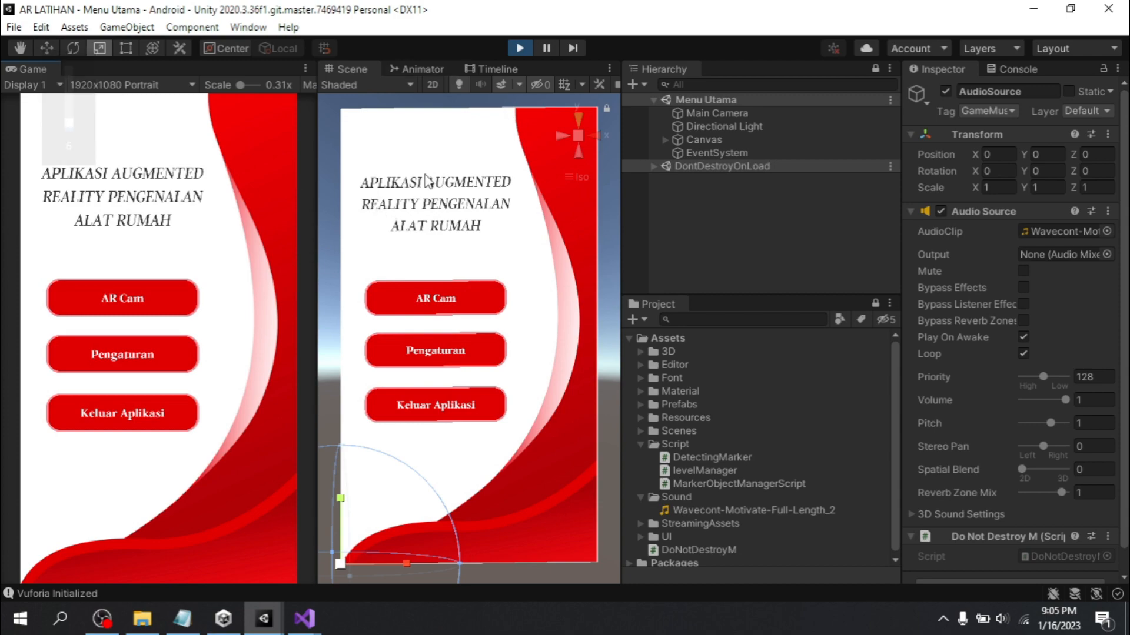
click(518, 46)
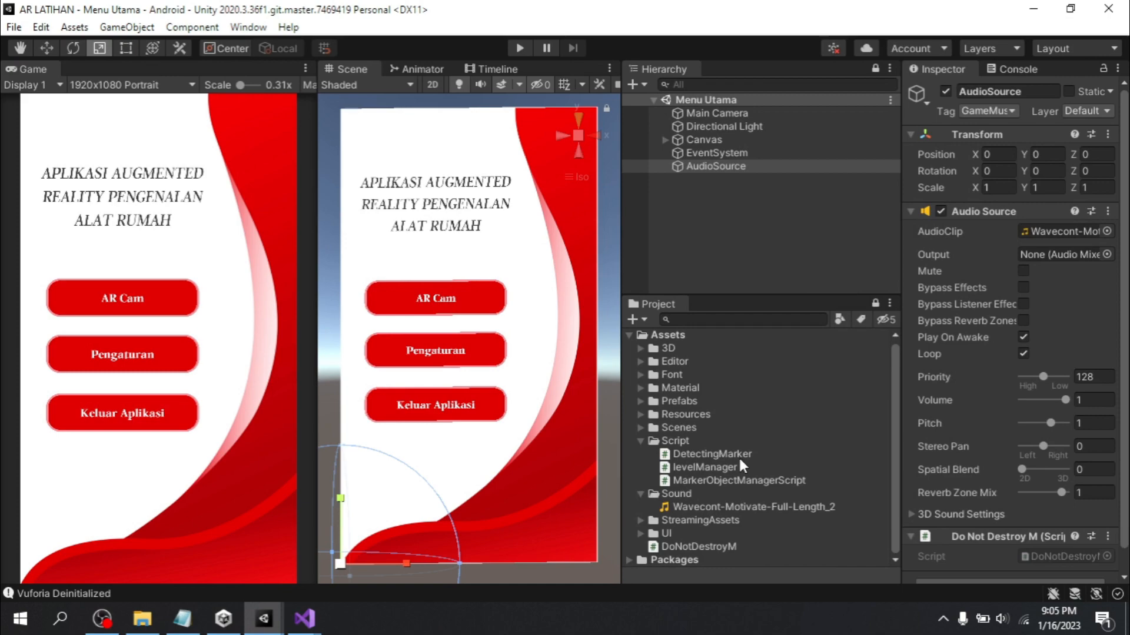
Open the Halaman Setting scene from the project's Scenes folder
scroll(718, 478, down, 1)
scroll(700, 477, up, 1)
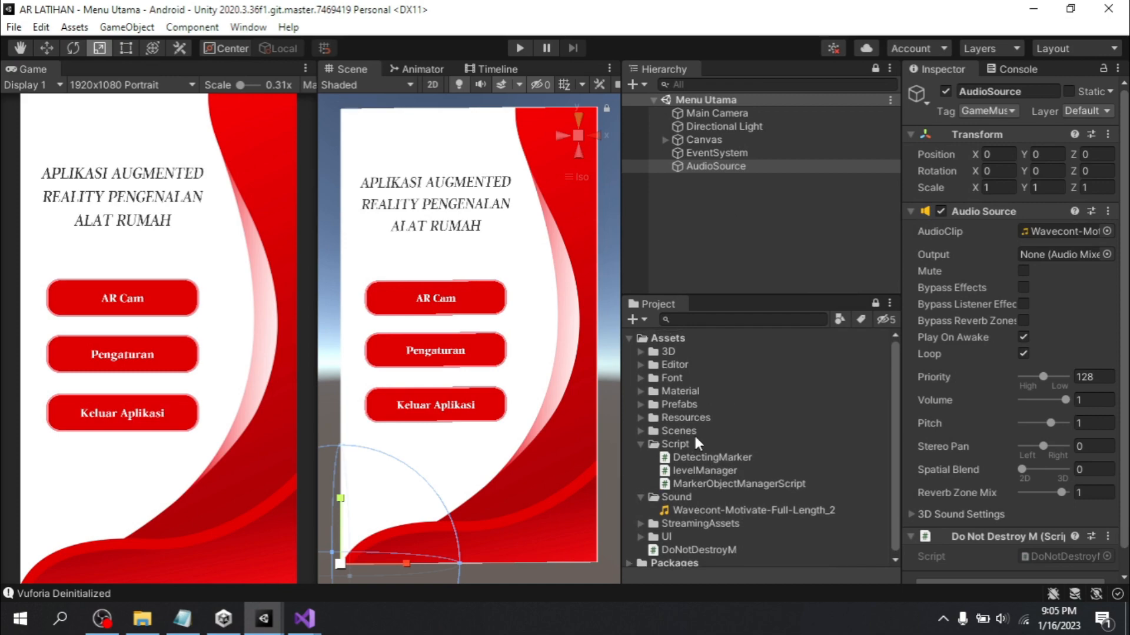
click(640, 431)
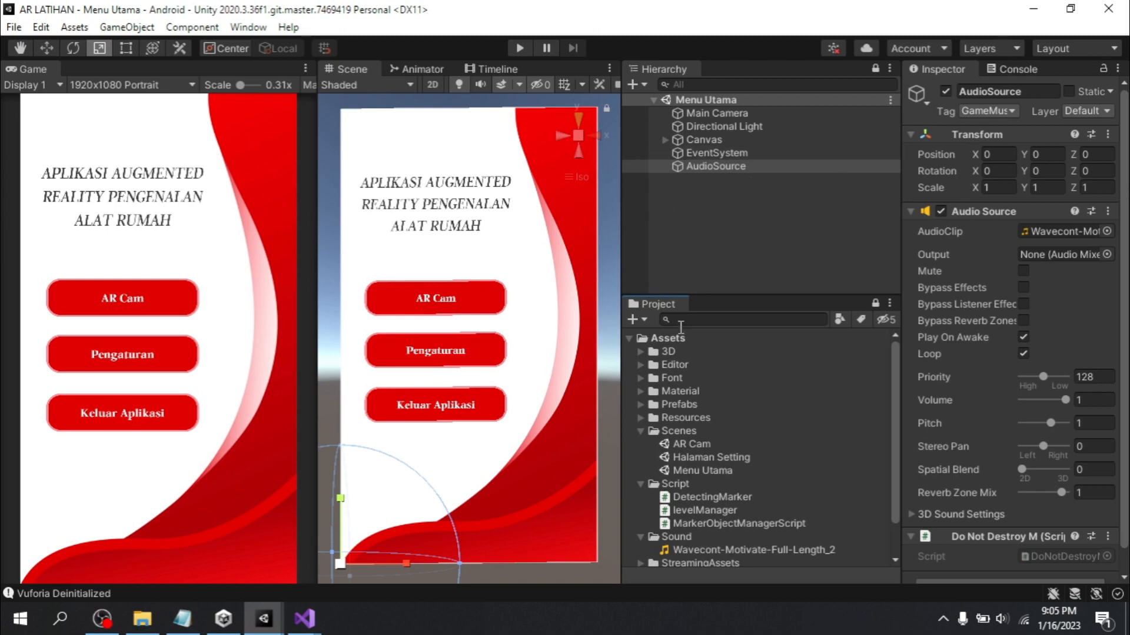
double_click(697, 458)
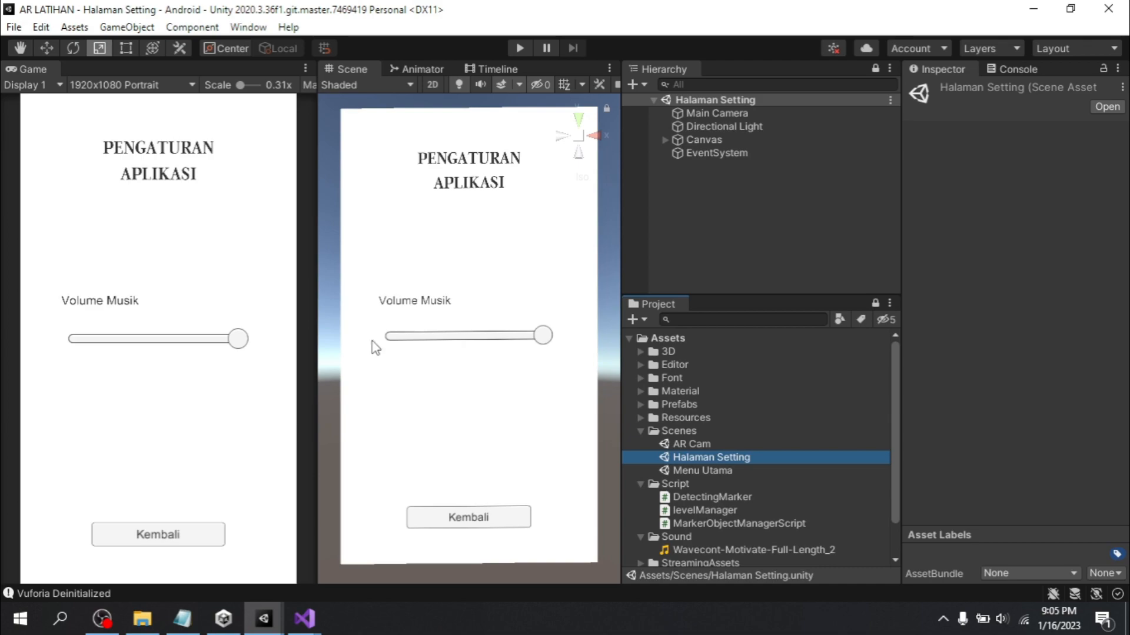
scroll(376, 348, down, 1)
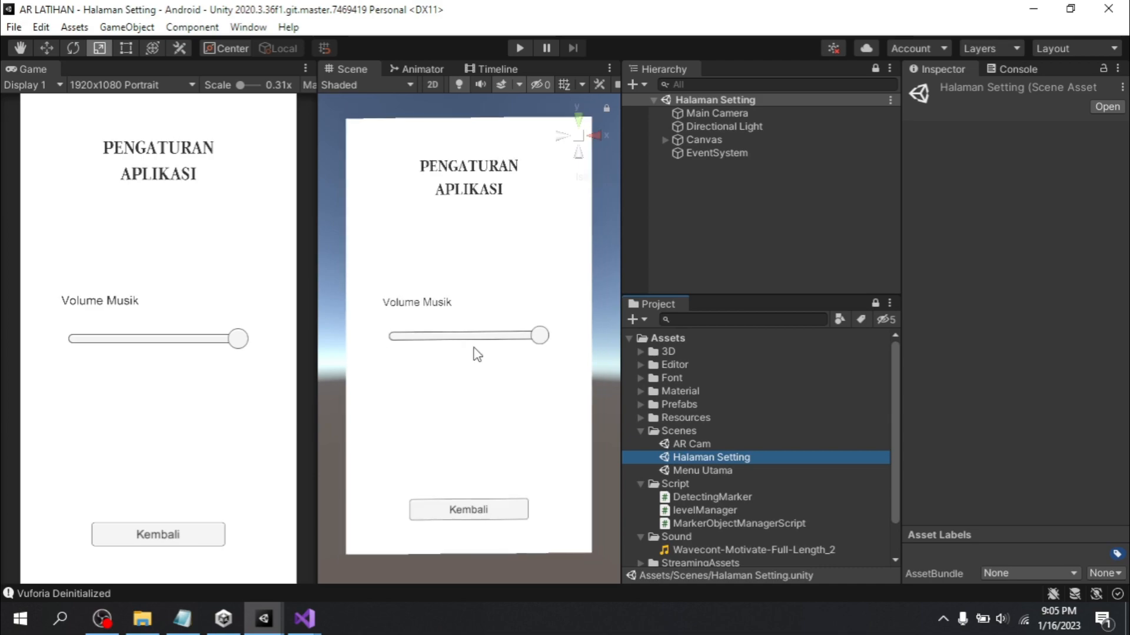
click(733, 206)
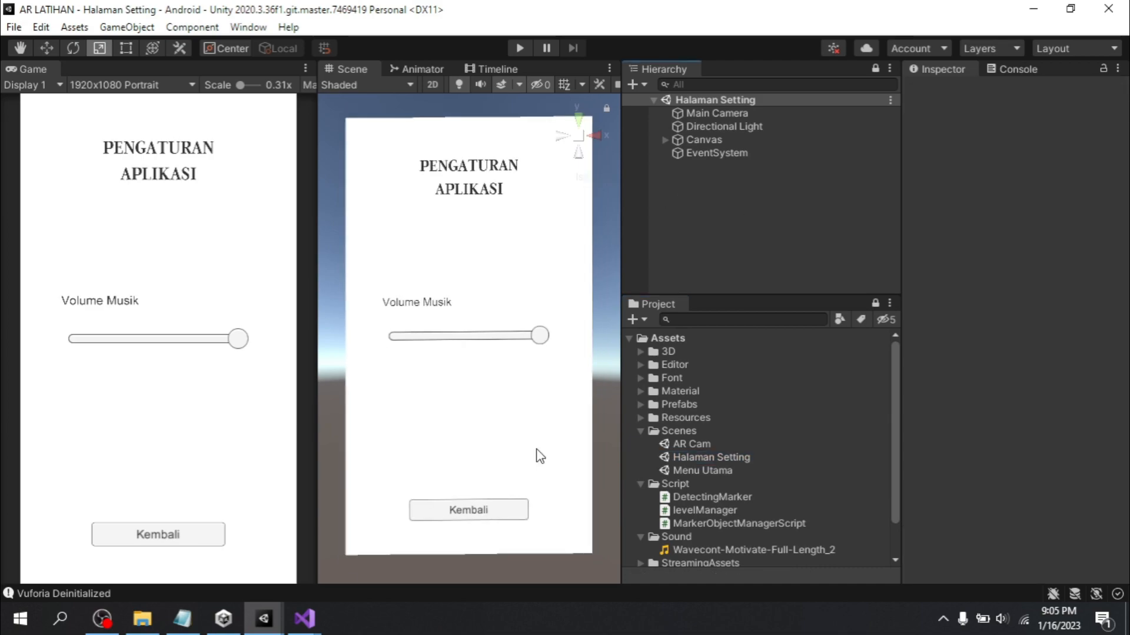
click(299, 618)
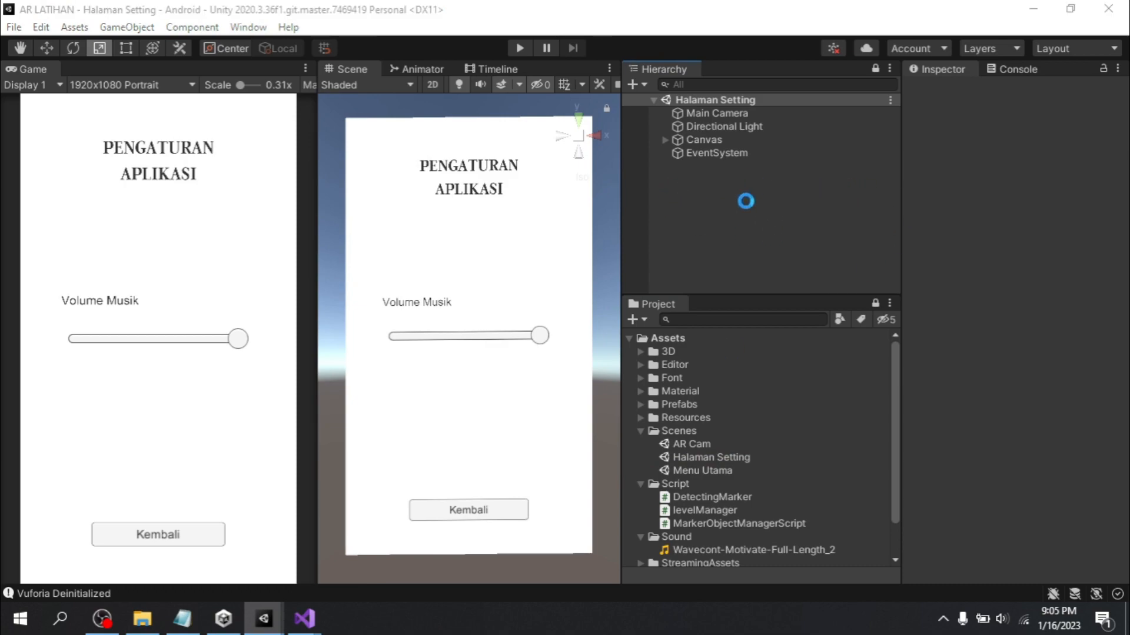
Create an empty game object named MusicControl in the Halaman Setting scene and save the scene
click(638, 84)
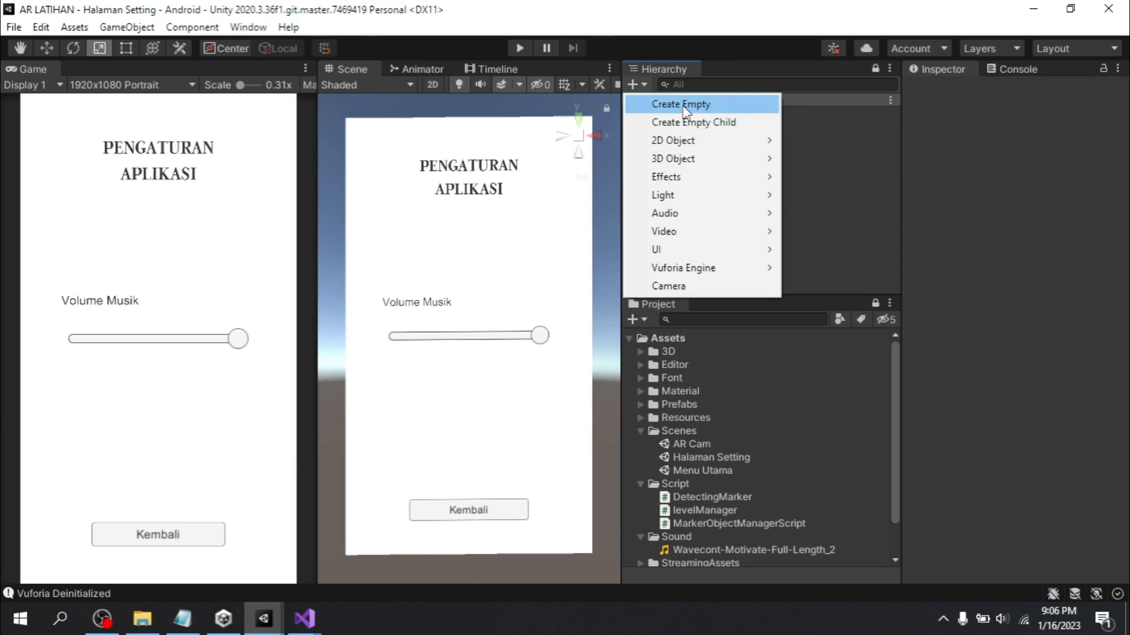
click(666, 106)
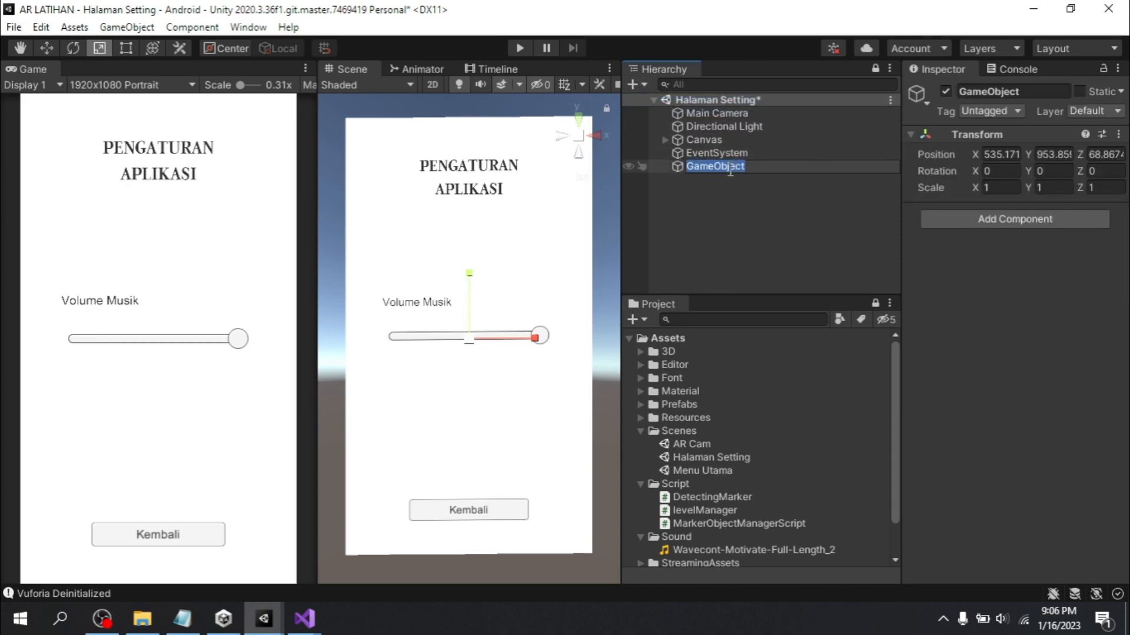
text(MusicControl)
key(Return)
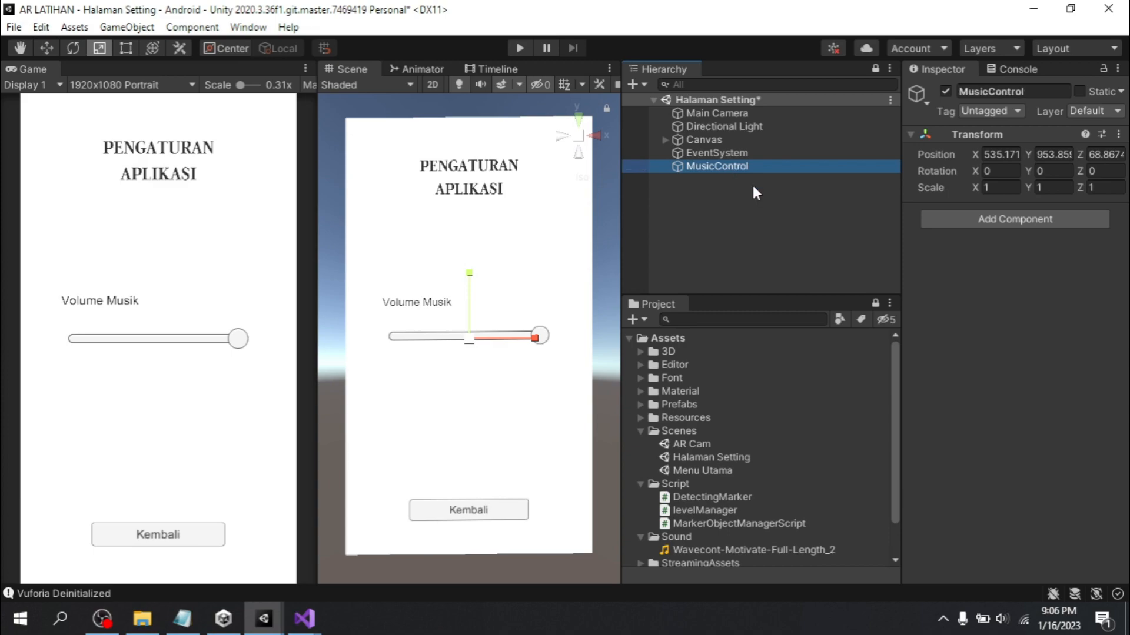
key(ctrl+s)
Set the MusicControl object's position to X 0, Y 0, Z 0 and keep the object selected
click(1008, 154)
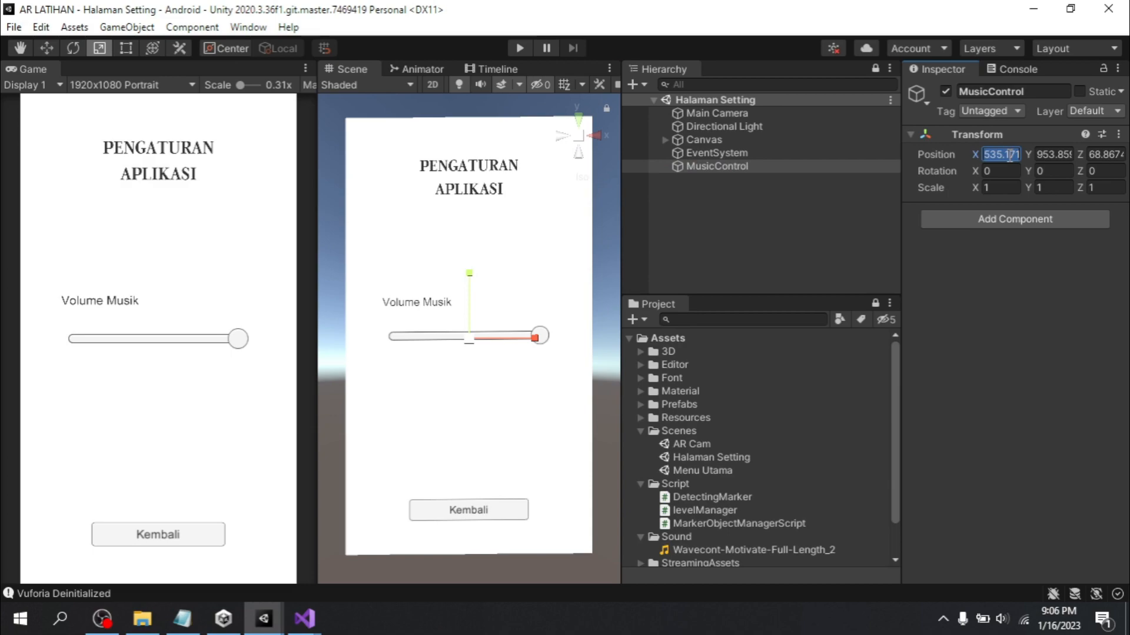
text(0)
key(Tab)
text(0)
key(Tab)
text(0)
click(814, 205)
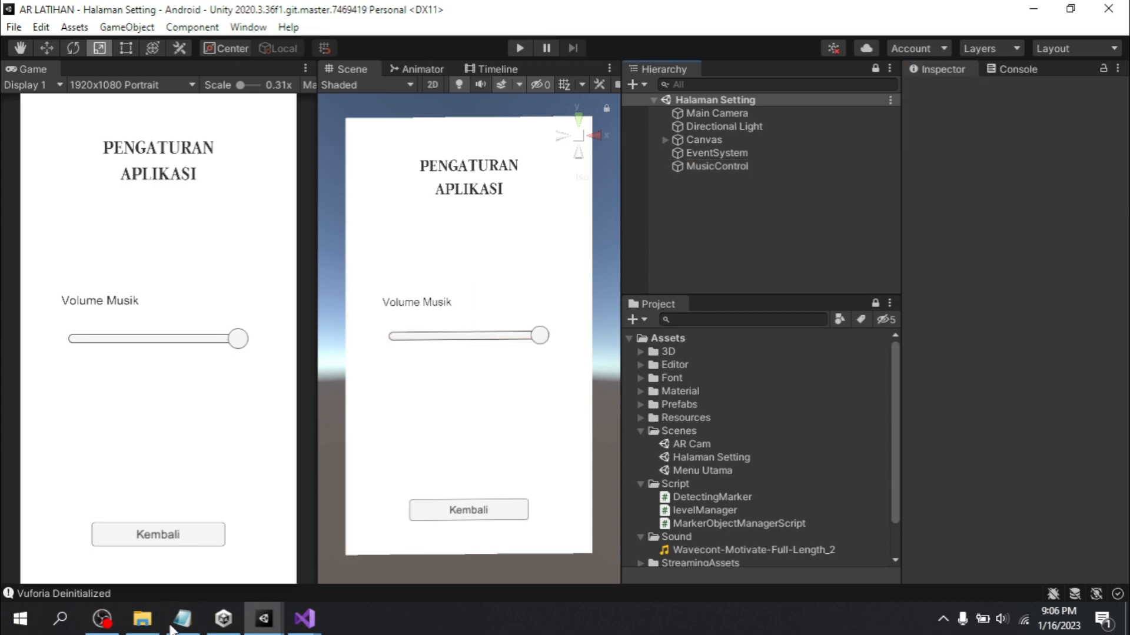
click(734, 166)
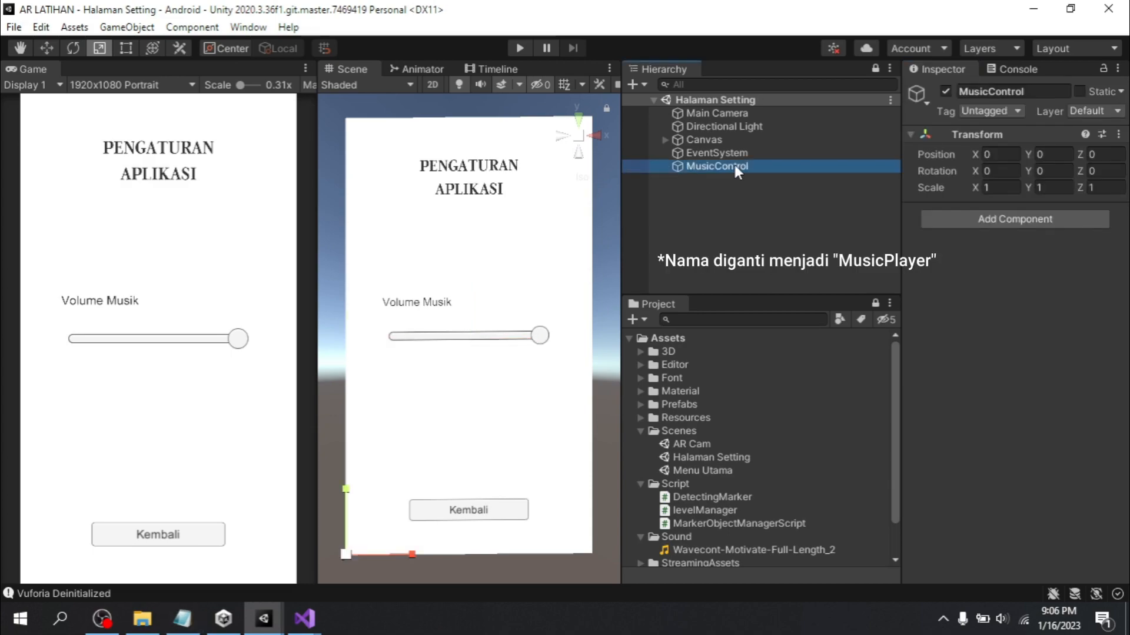
Rename the MusicControl object in the Halaman Setting scene as MusicPlayer
click(734, 166)
click(756, 167)
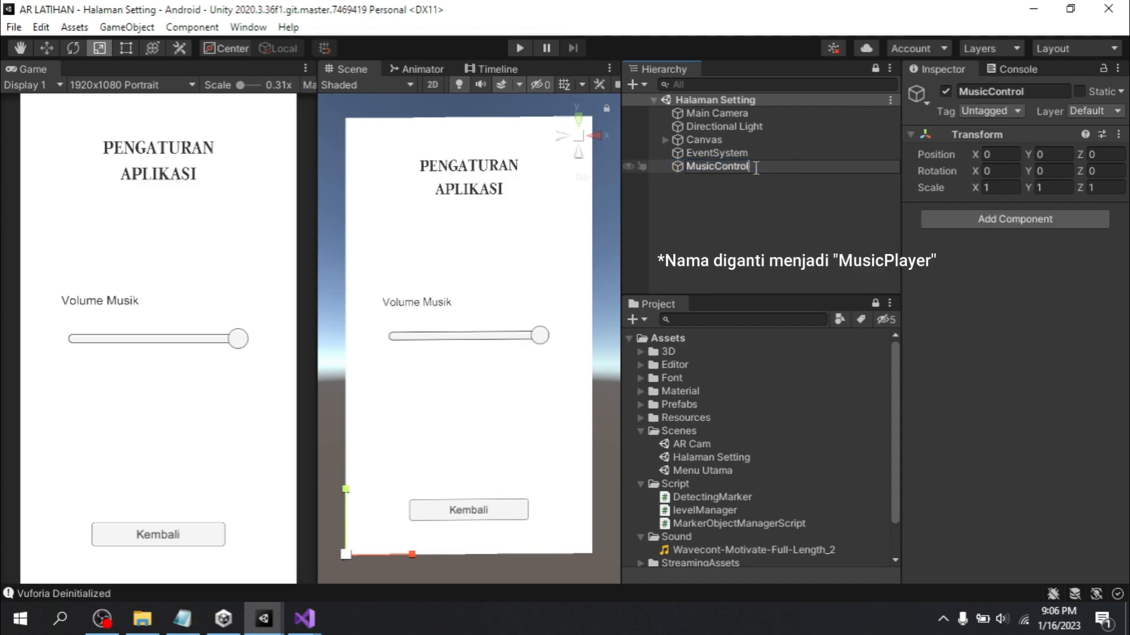
key(BackSpace)
key(BackSpace)
key(BackSpace)
text(Player)
key(Return)
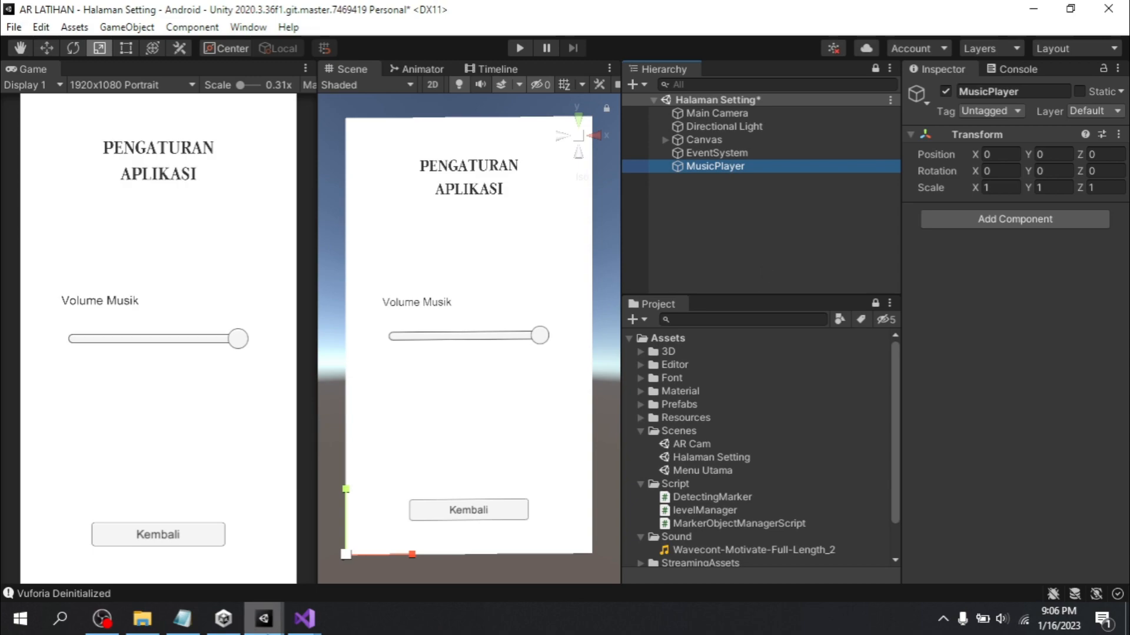
mouse_move(264, 617)
mouse_move(328, 562)
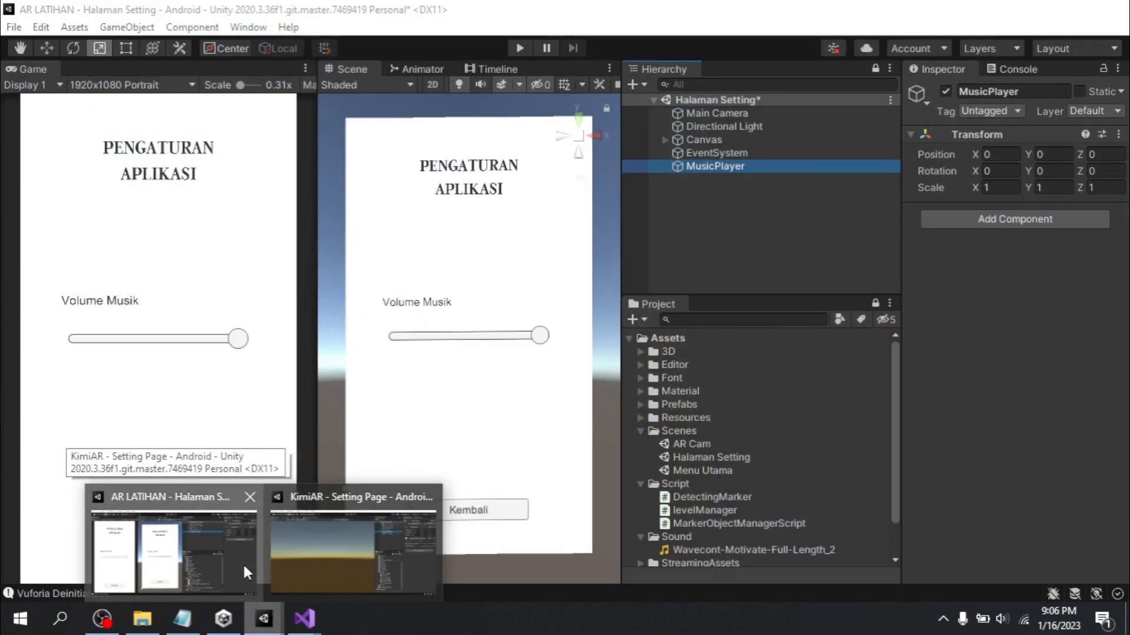
click(242, 562)
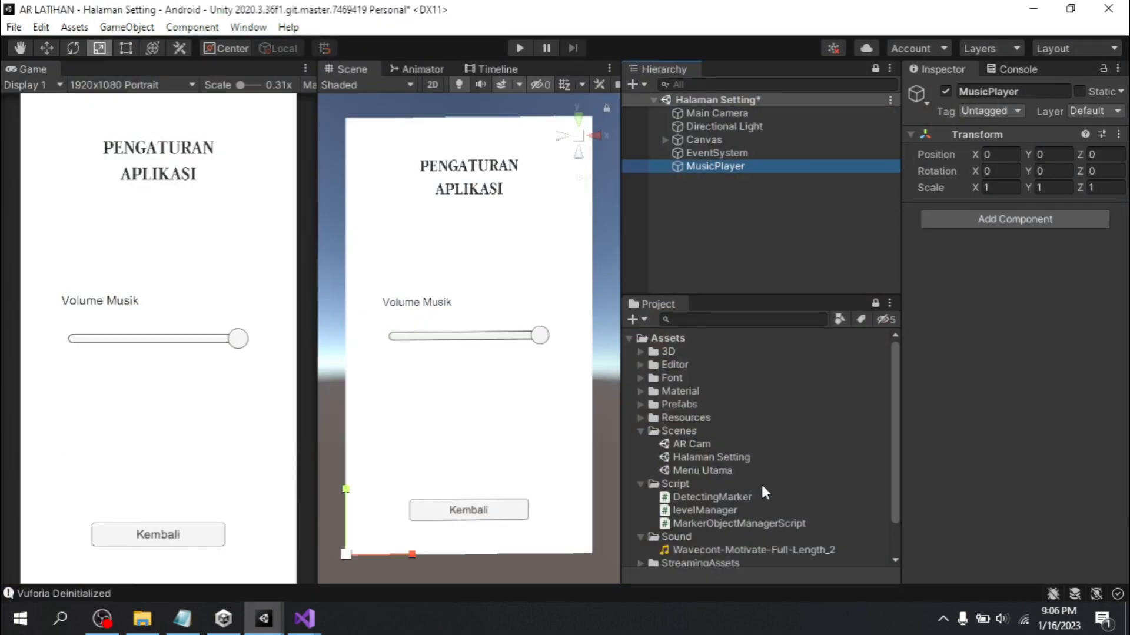
scroll(650, 471, down, 2)
scroll(776, 413, up, 2)
scroll(745, 408, down, 2)
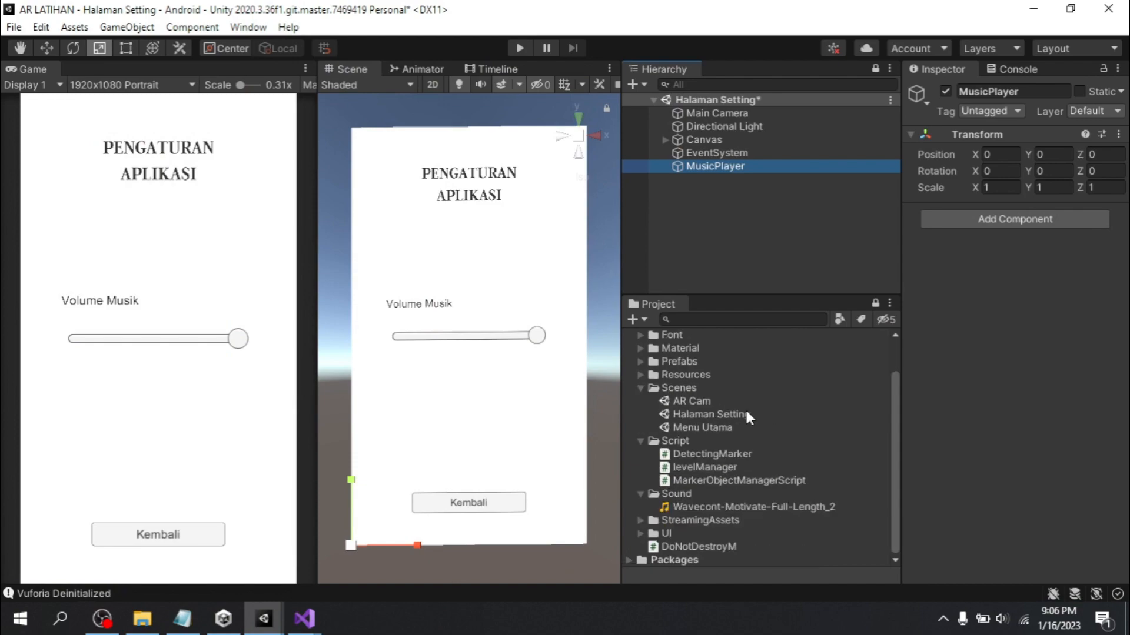
scroll(478, 365, up, 1)
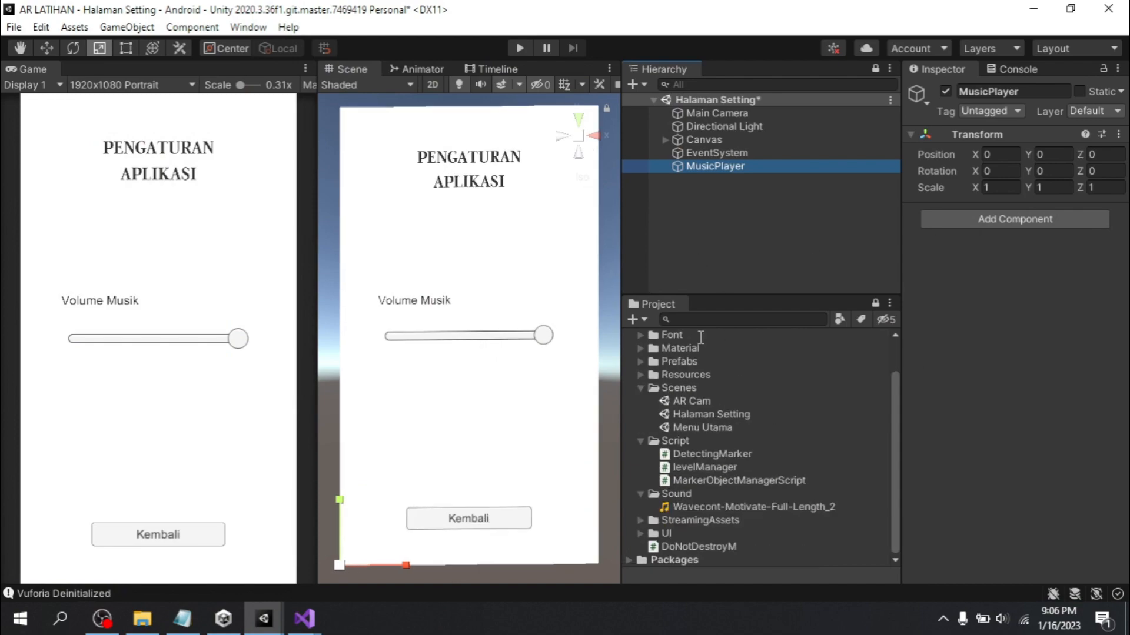
Switch to the tutor coding file in Notepad and copy the class name MusicPlayer from the music volume script
click(182, 619)
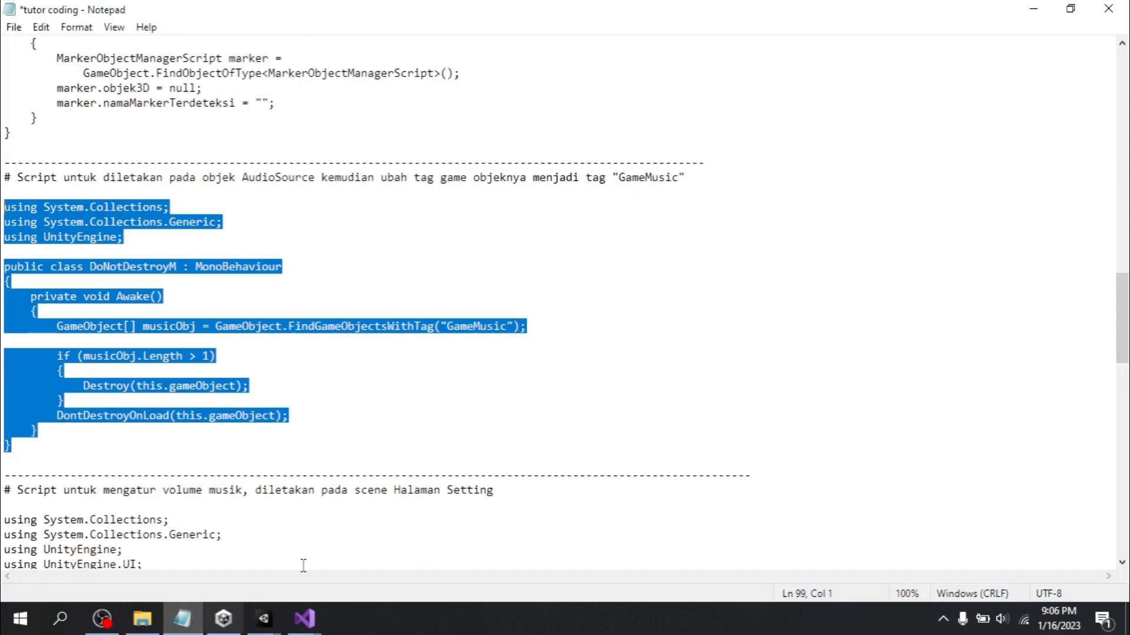
scroll(235, 428, down, 8)
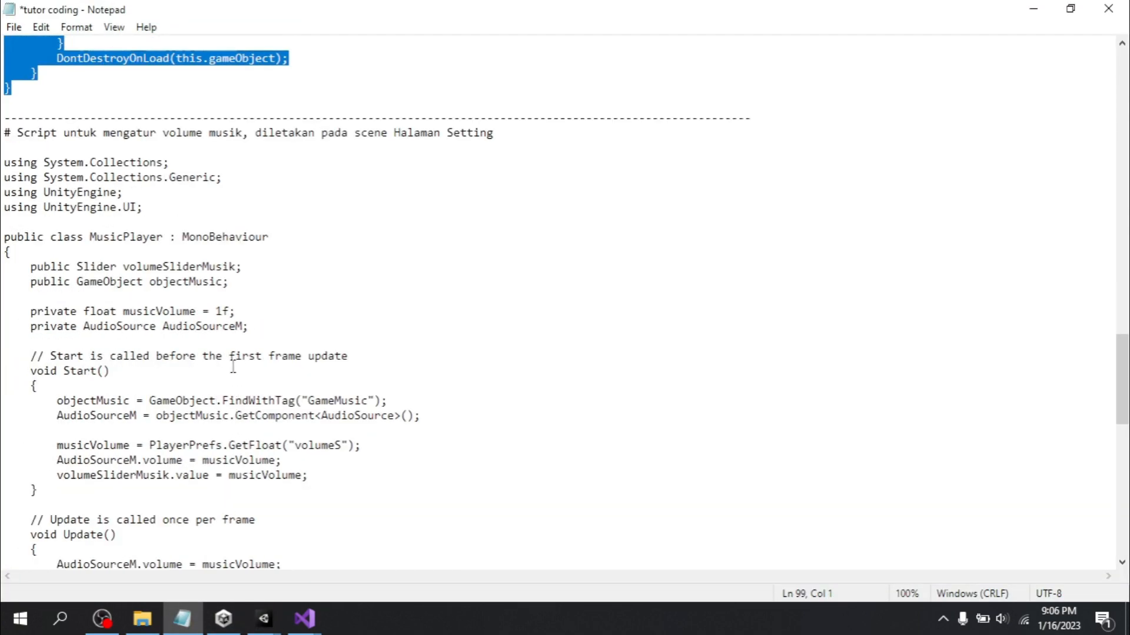
scroll(192, 326, down, 1)
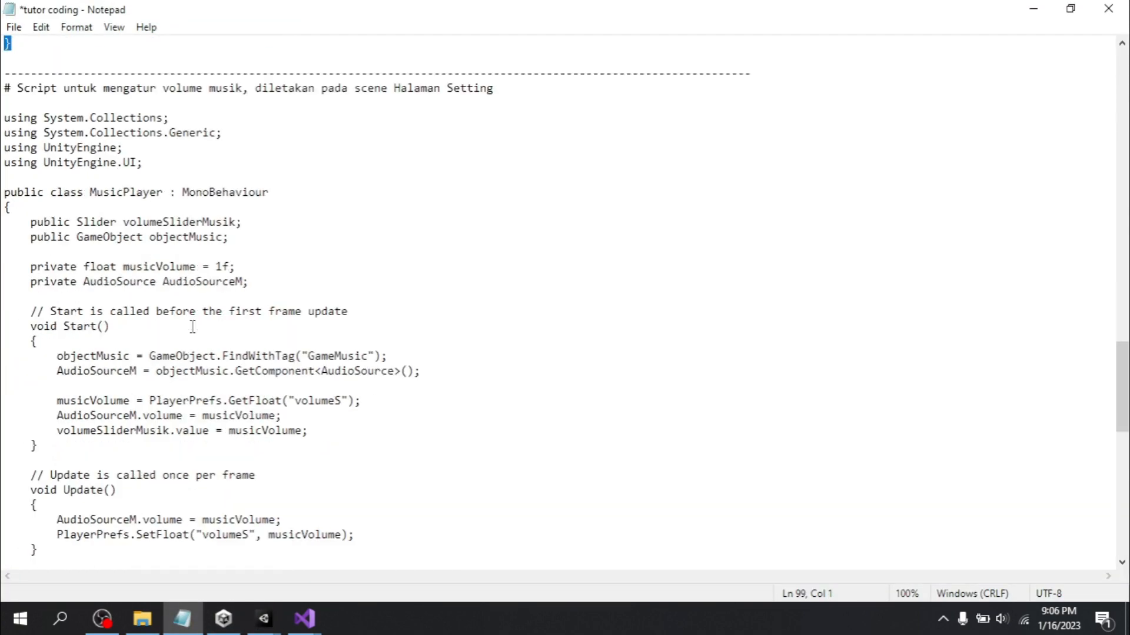
scroll(111, 181, up, 7)
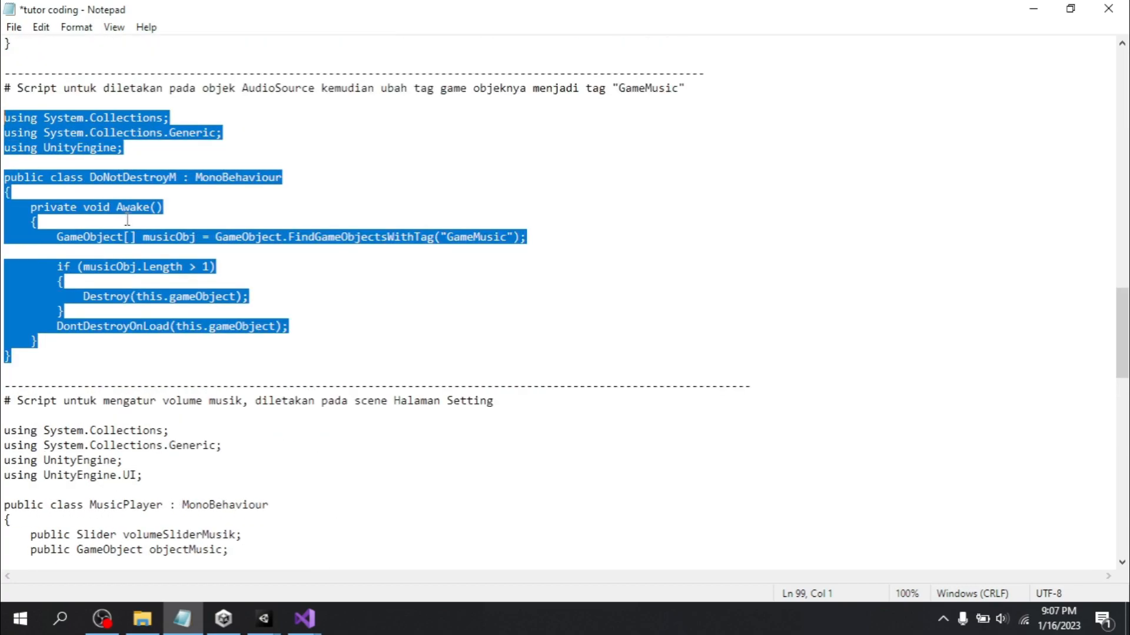
scroll(36, 263, down, 5)
click(8, 207)
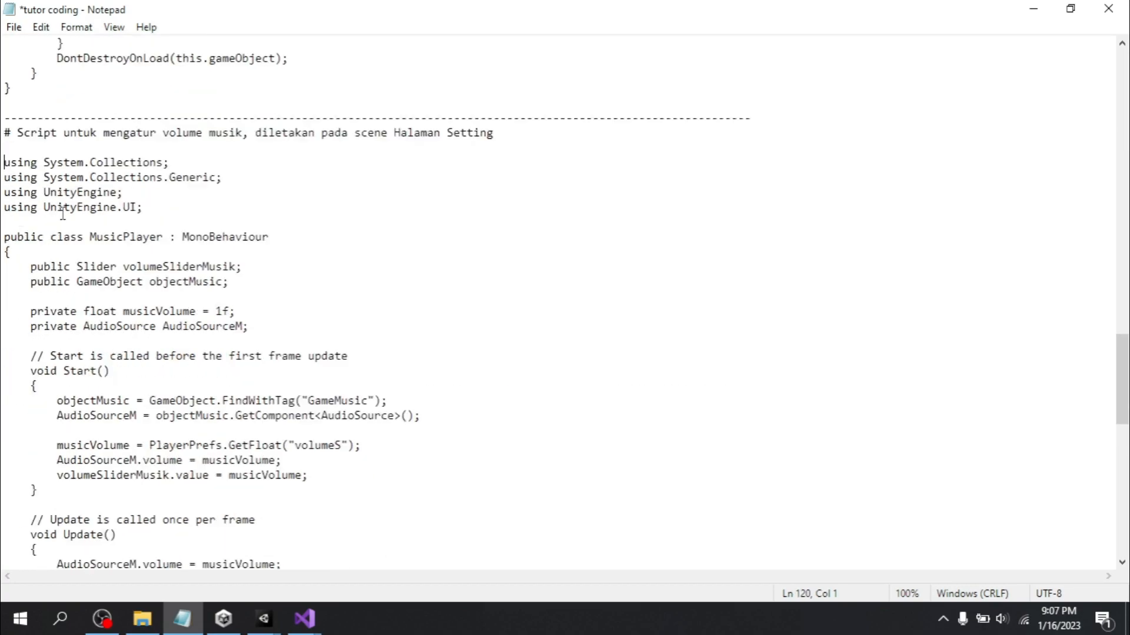
scroll(69, 203, down, 4)
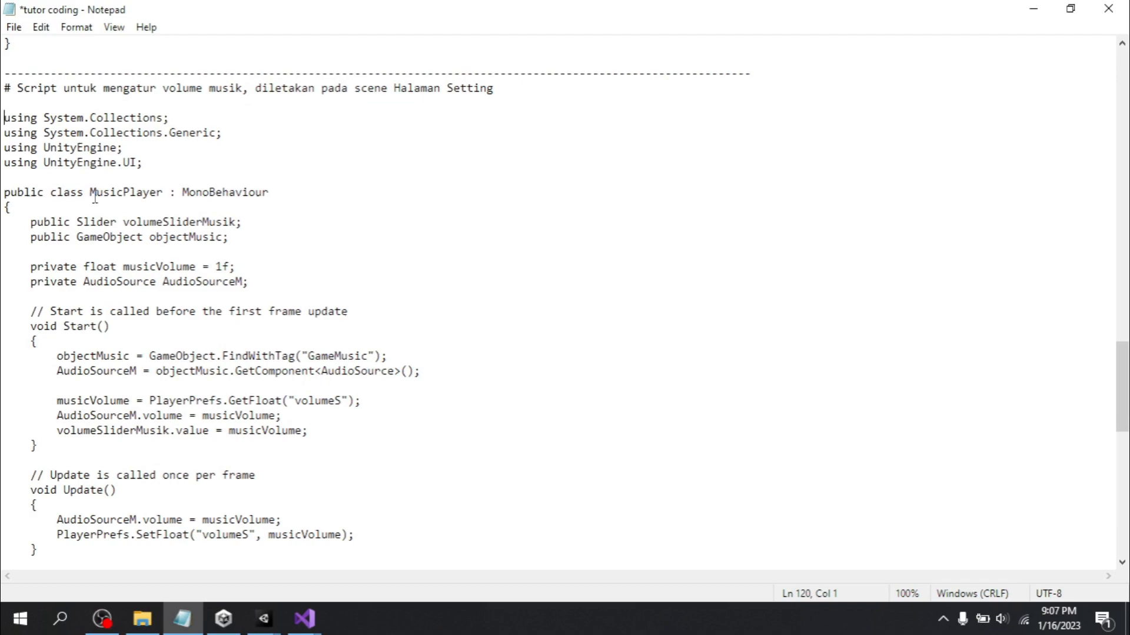
drag(92, 192, 166, 196)
key(ctrl+c)
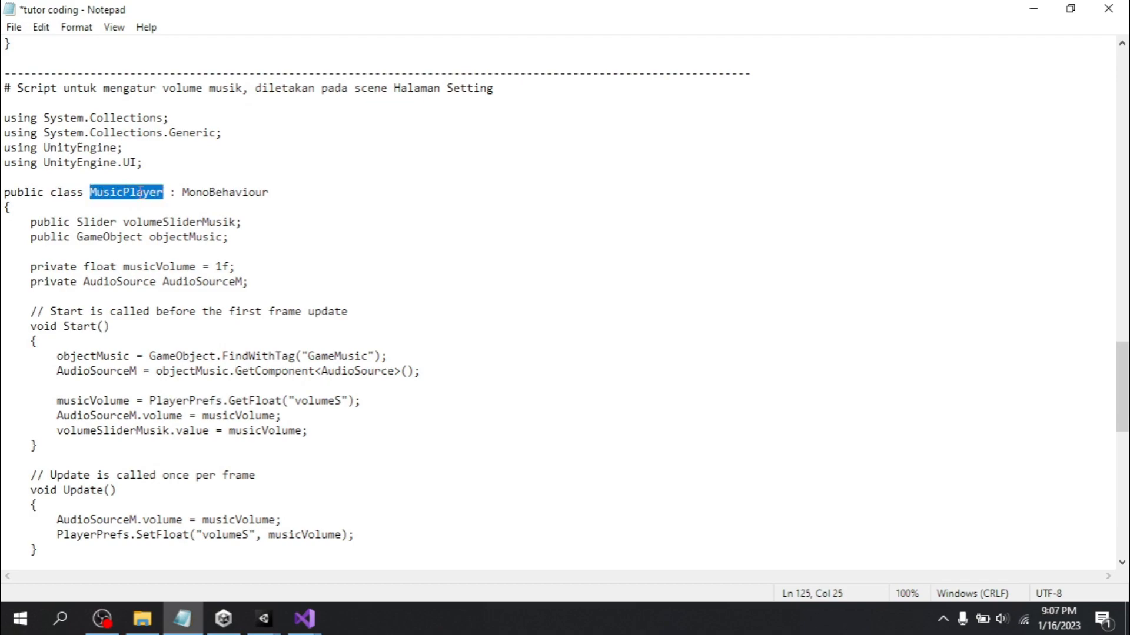
Return to the AR LATIHAN project in Unity, add a new script named MusicPlayer to the MusicPlayer object, and save the scene
click(263, 618)
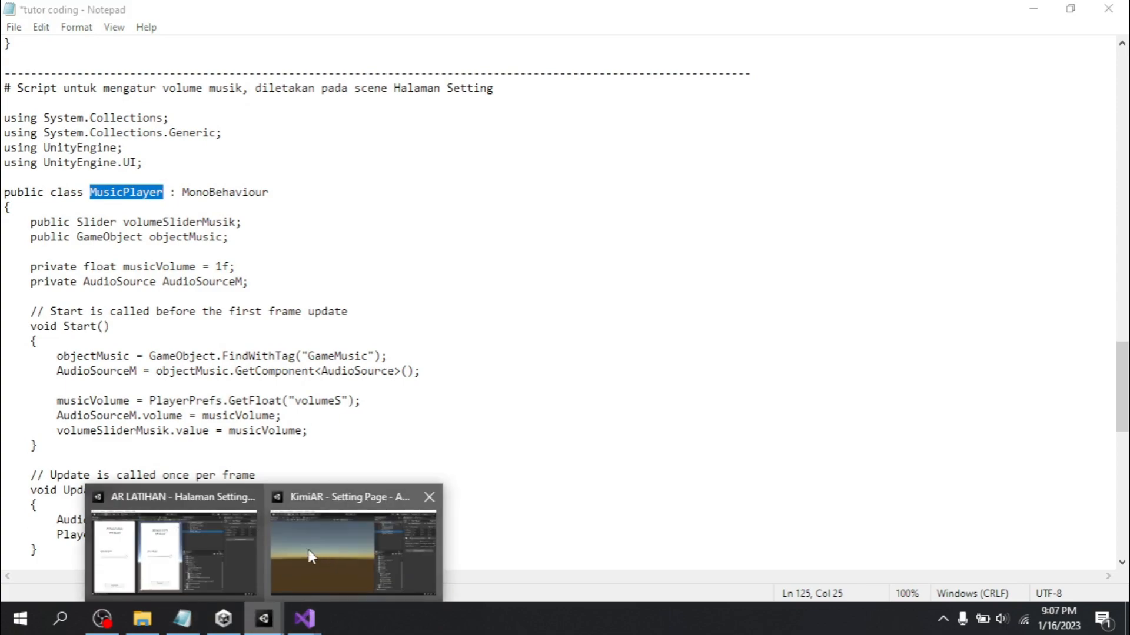
click(173, 550)
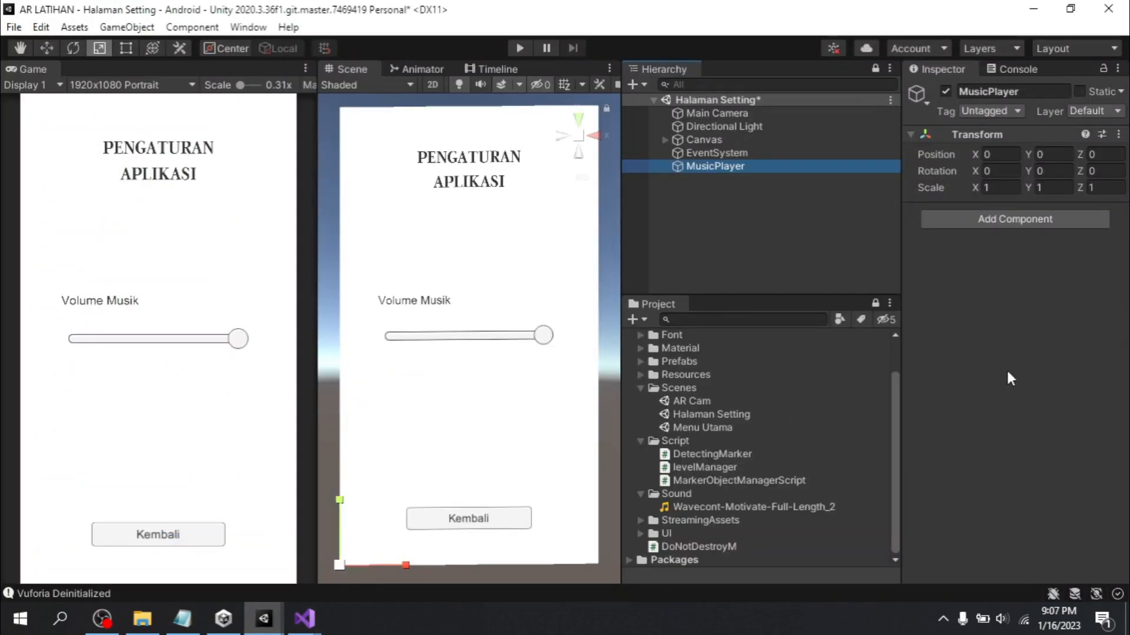
click(1035, 218)
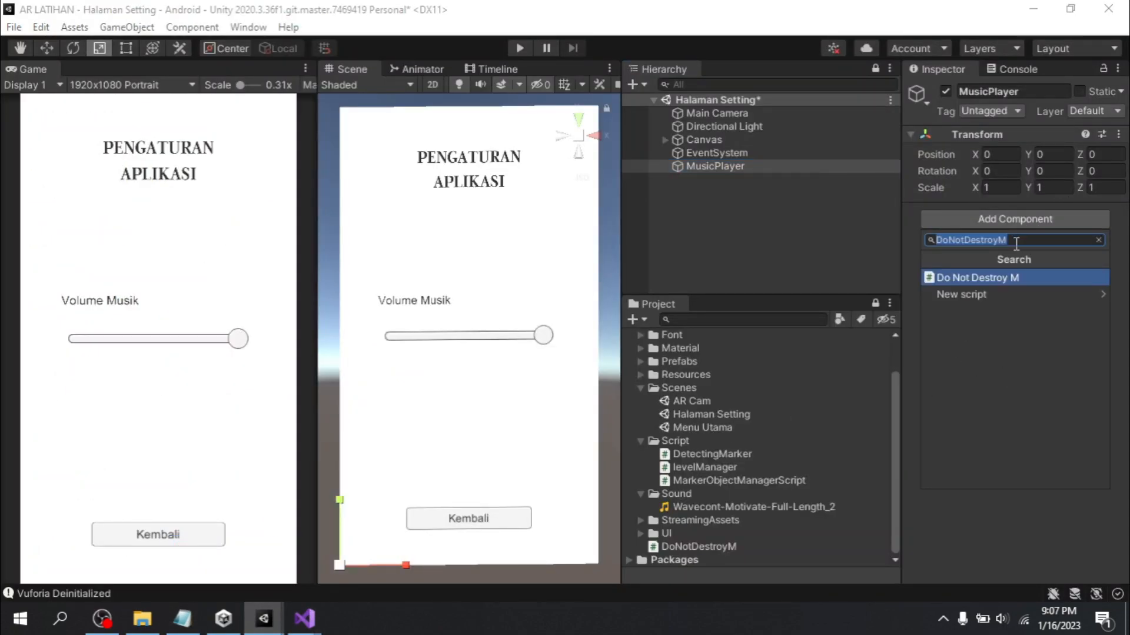
key(ctrl+v)
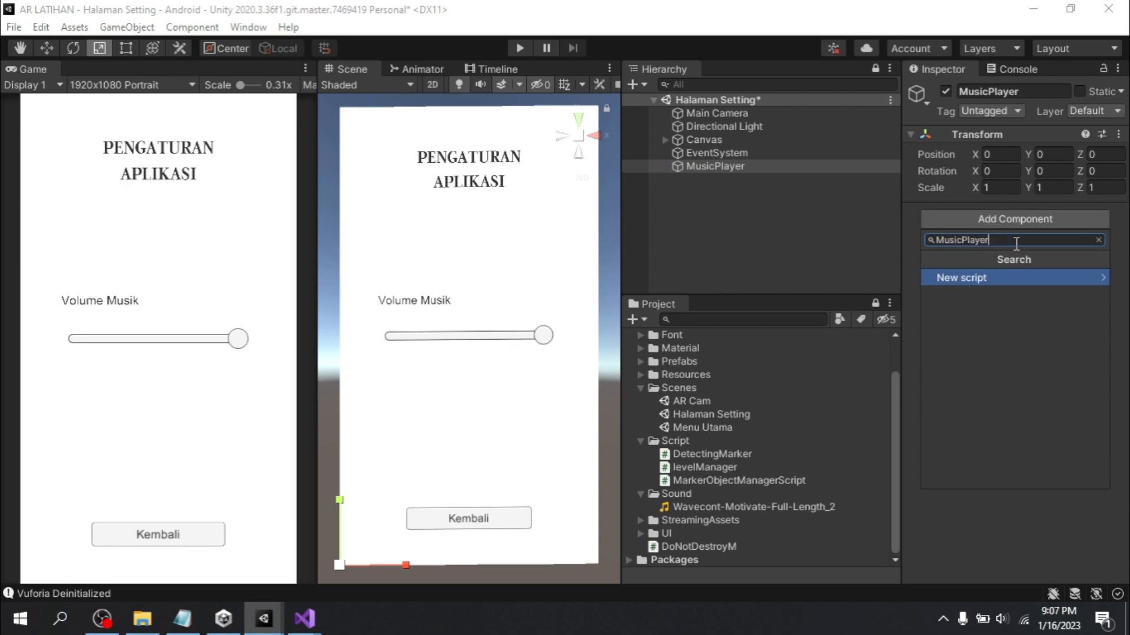
click(980, 274)
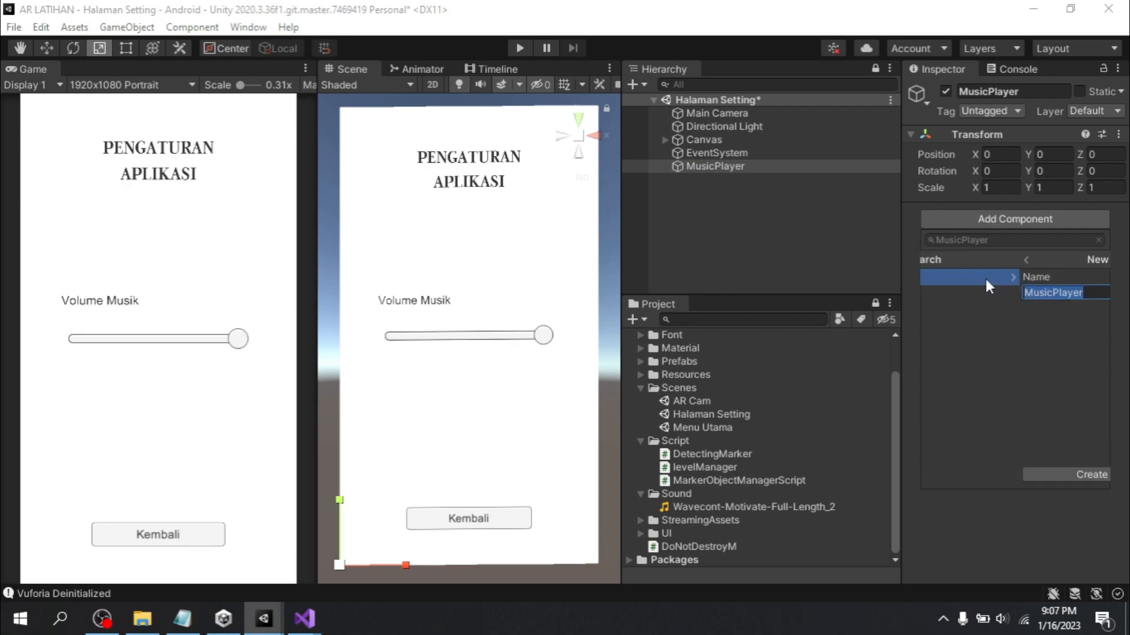
click(1022, 474)
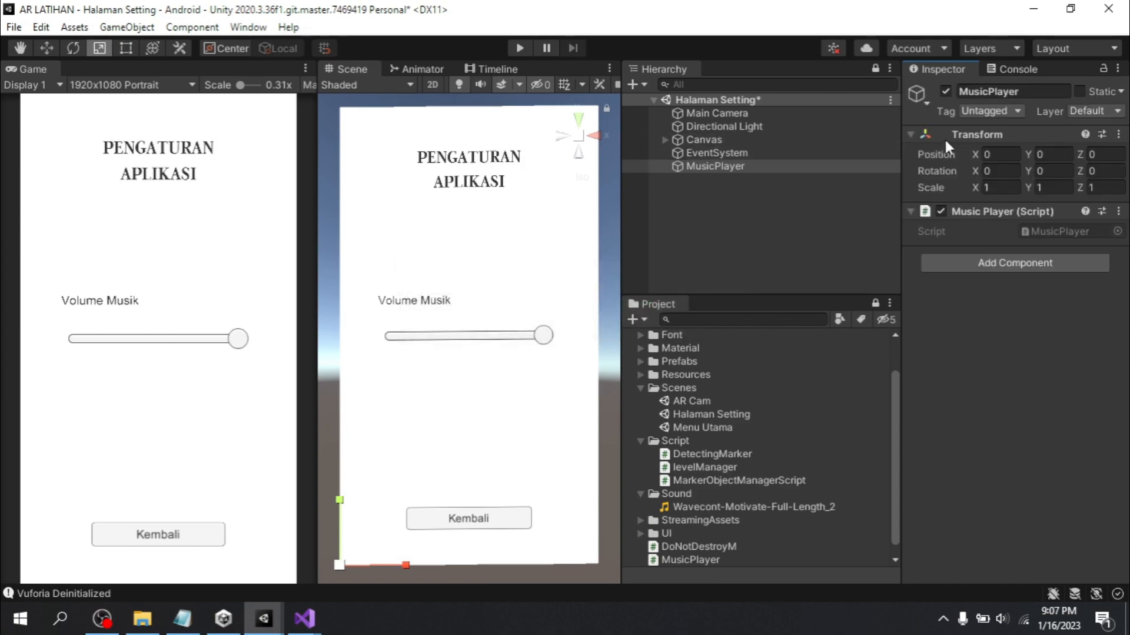
key(ctrl+s)
Open the MusicPlayer script for editing in Visual Studio and delete all of its template code
right_click(1014, 208)
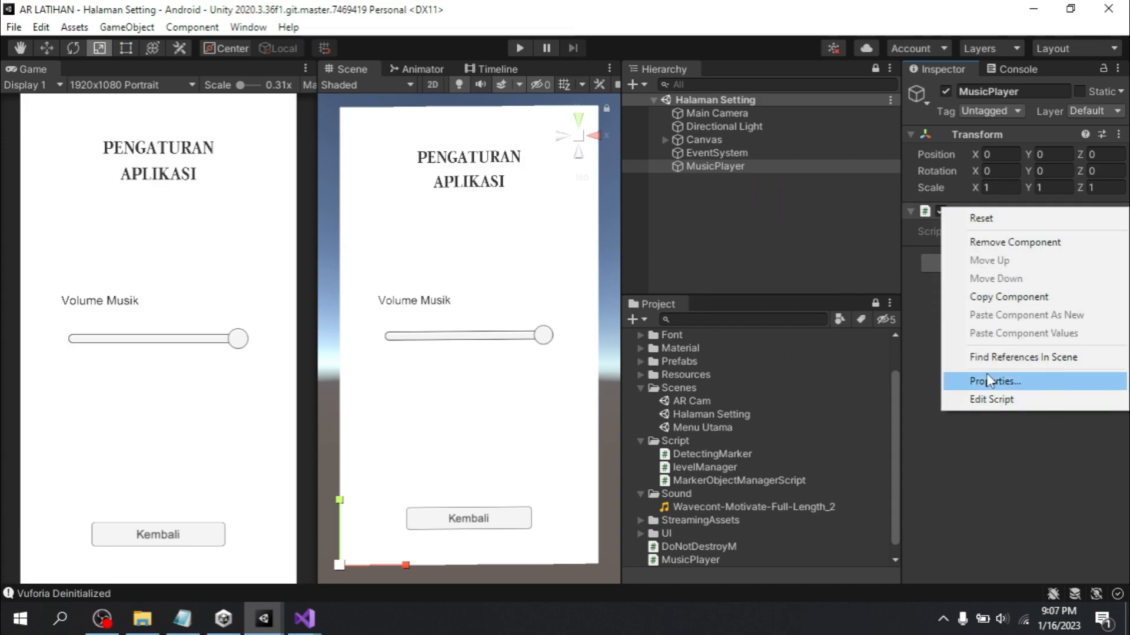
click(997, 400)
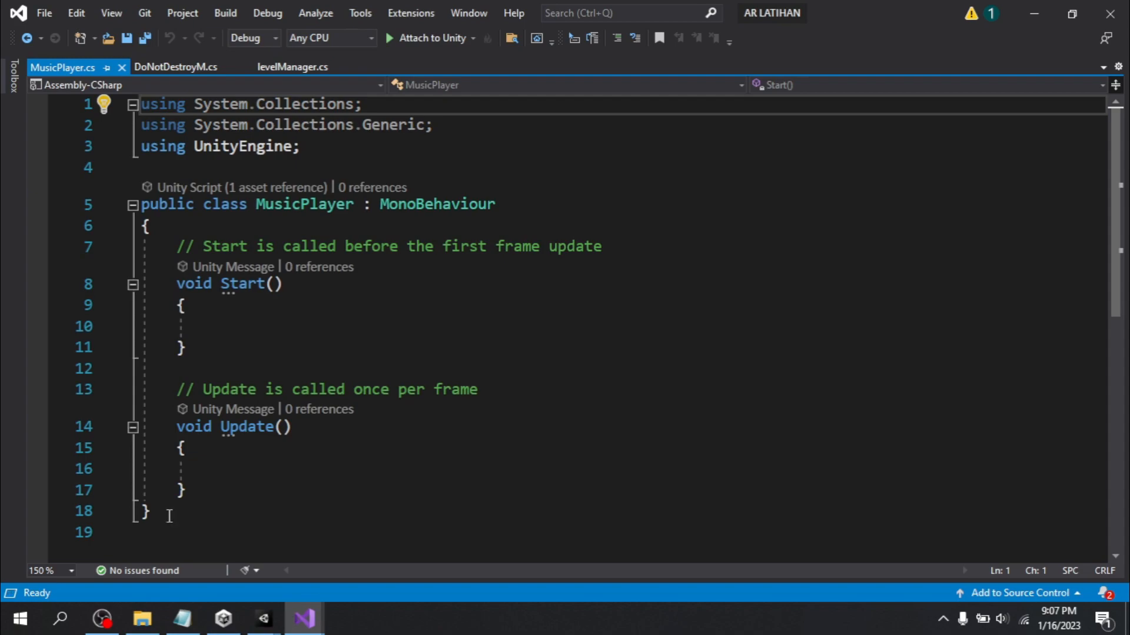
drag(171, 517, 129, 123)
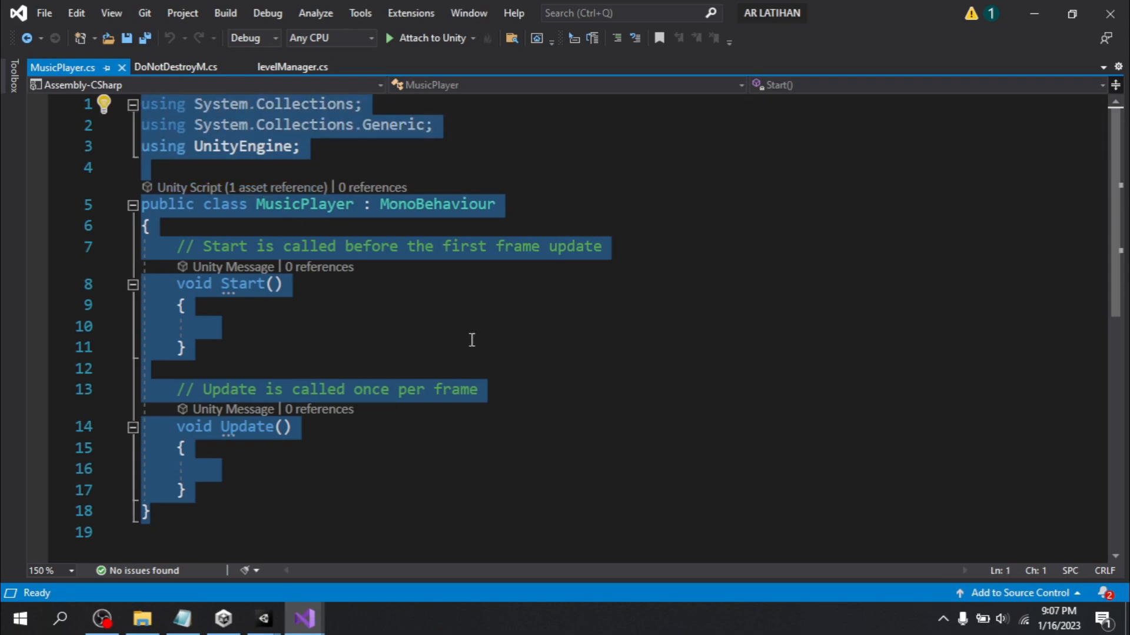
key(Delete)
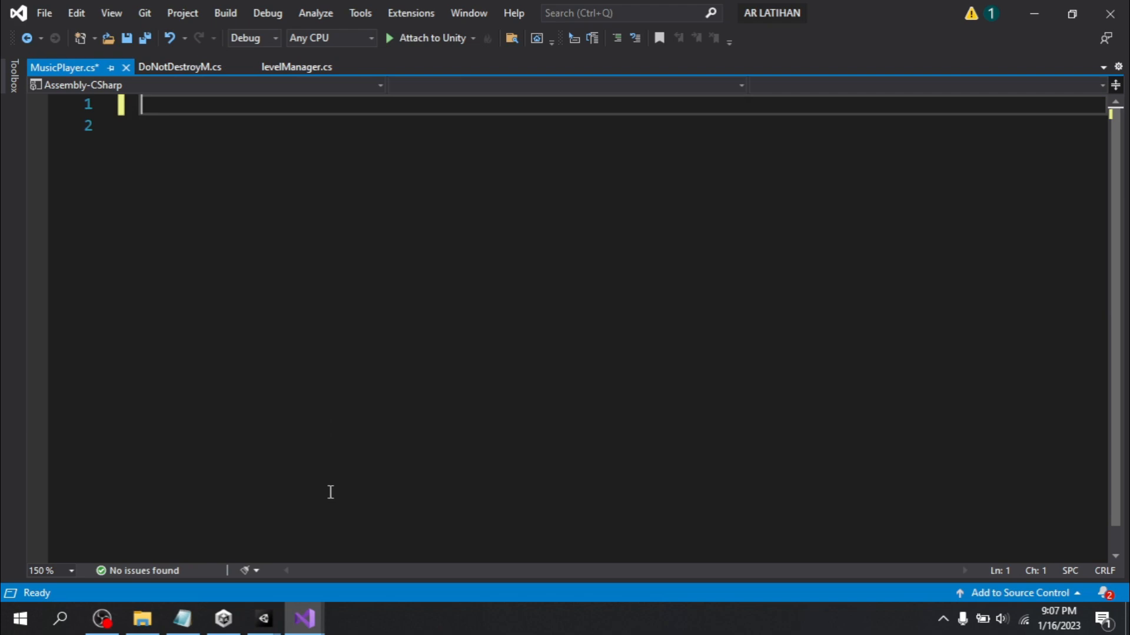
Copy the complete MusicPlayer code, including its using lines, from the Notepad file into the empty MusicPlayer.cs in Visual Studio
click(183, 627)
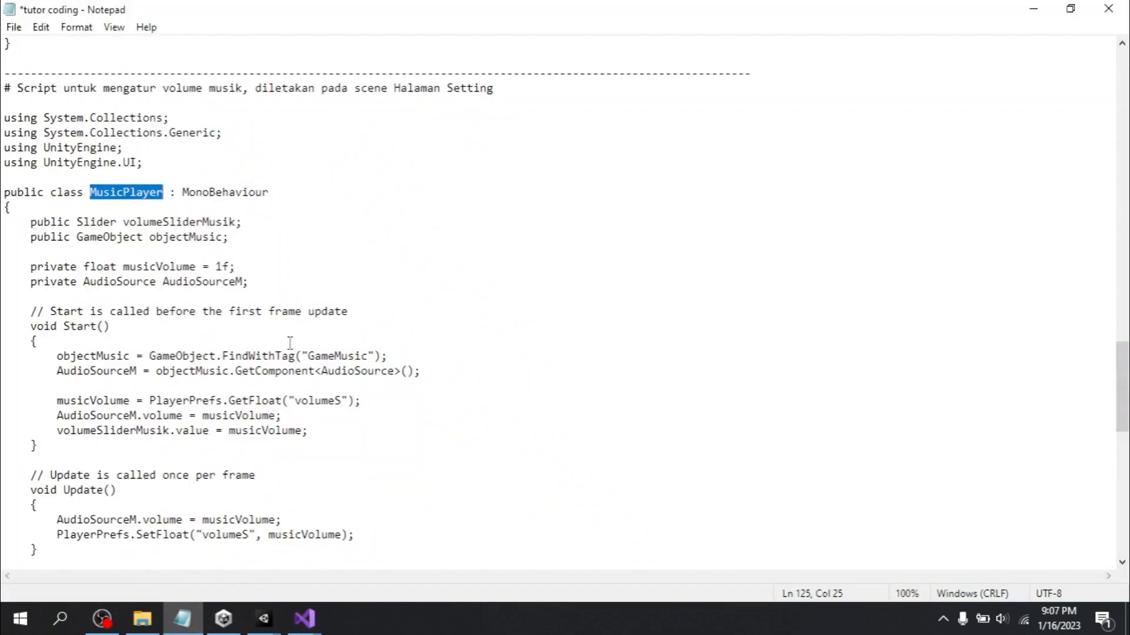
drag(10, 116, 21, 507)
scroll(257, 245, down, 2)
scroll(282, 320, down, 1)
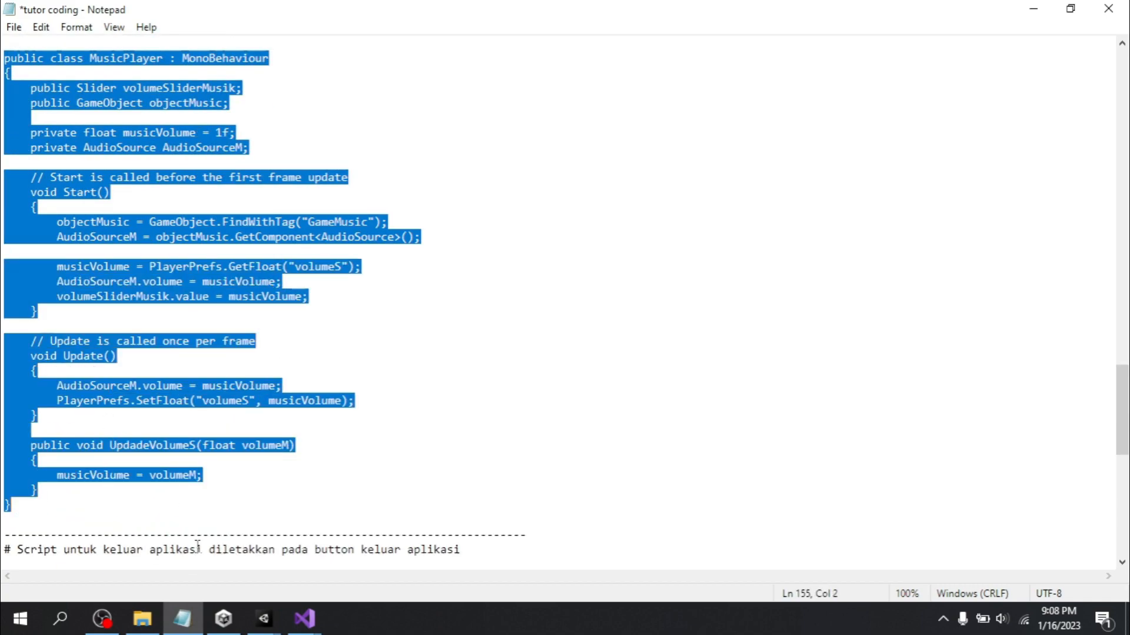
mouse_move(301, 618)
click(376, 567)
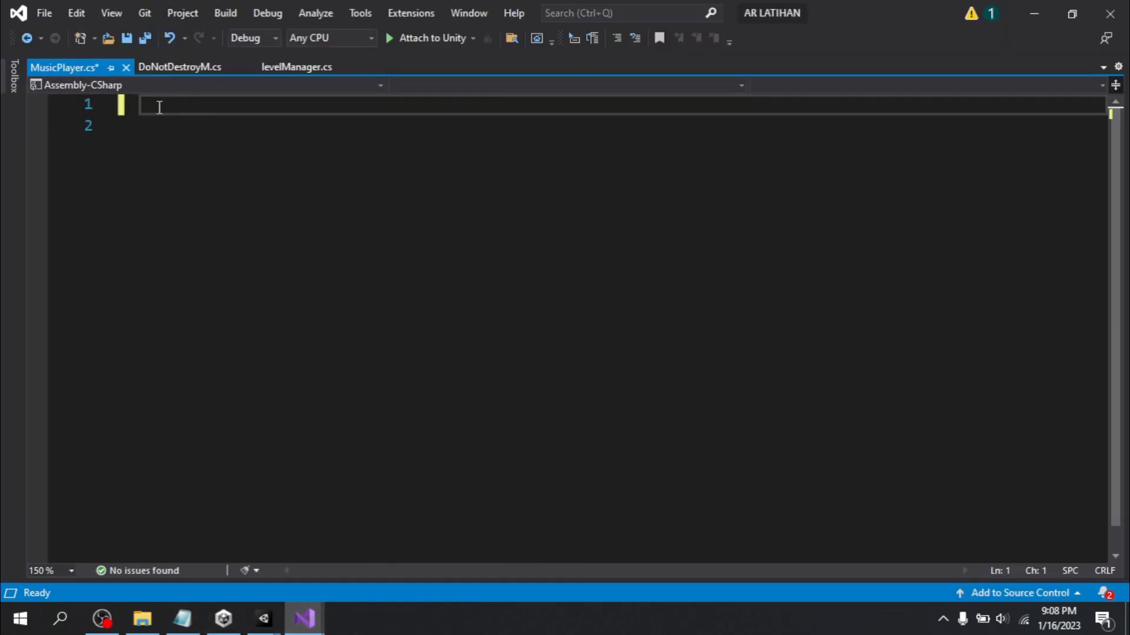
key(ctrl+v)
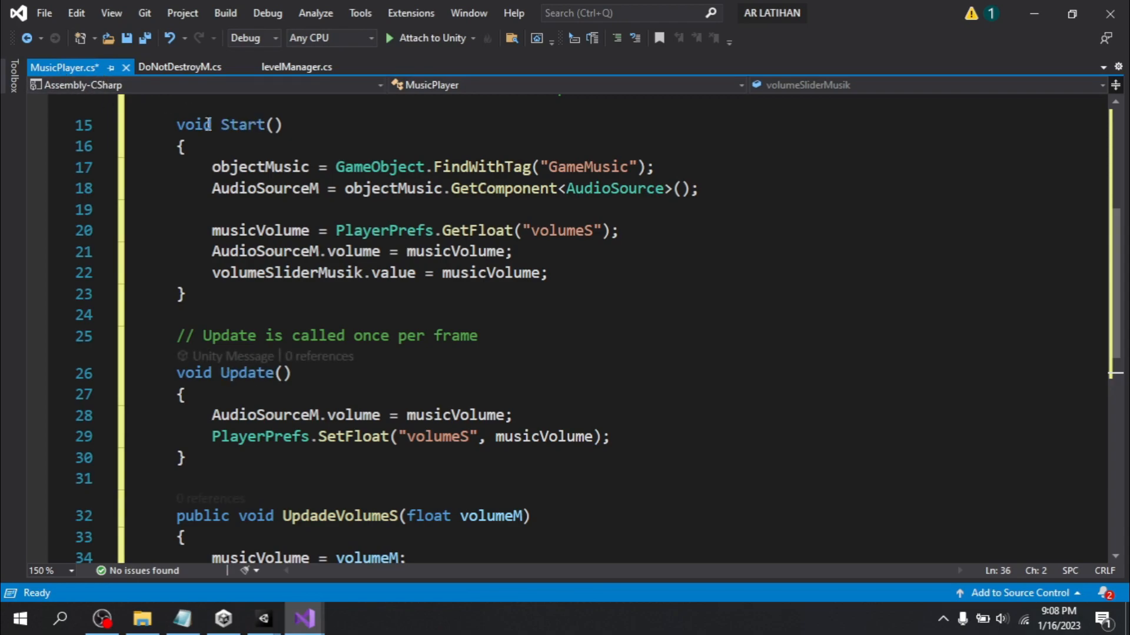
Review the MusicPlayer code, examining the variable declarations, the GameMusic tag lookup, the volume handling in Start and Update, and the UpdadeVolumeS method
scroll(492, 280, up, 5)
scroll(580, 335, down, 10)
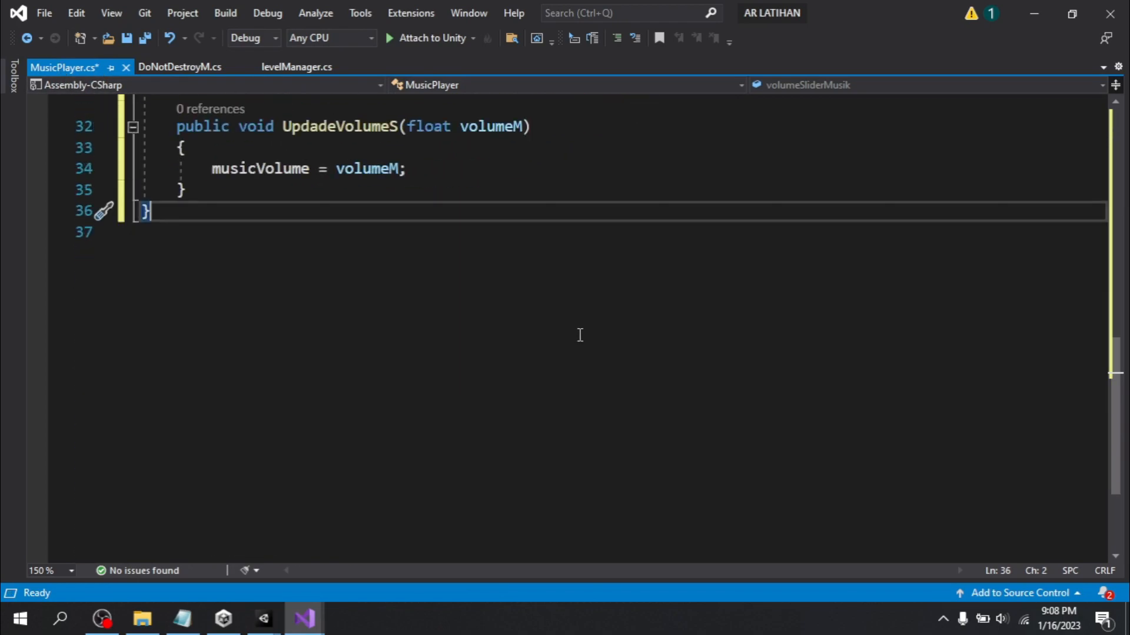
scroll(579, 335, up, 10)
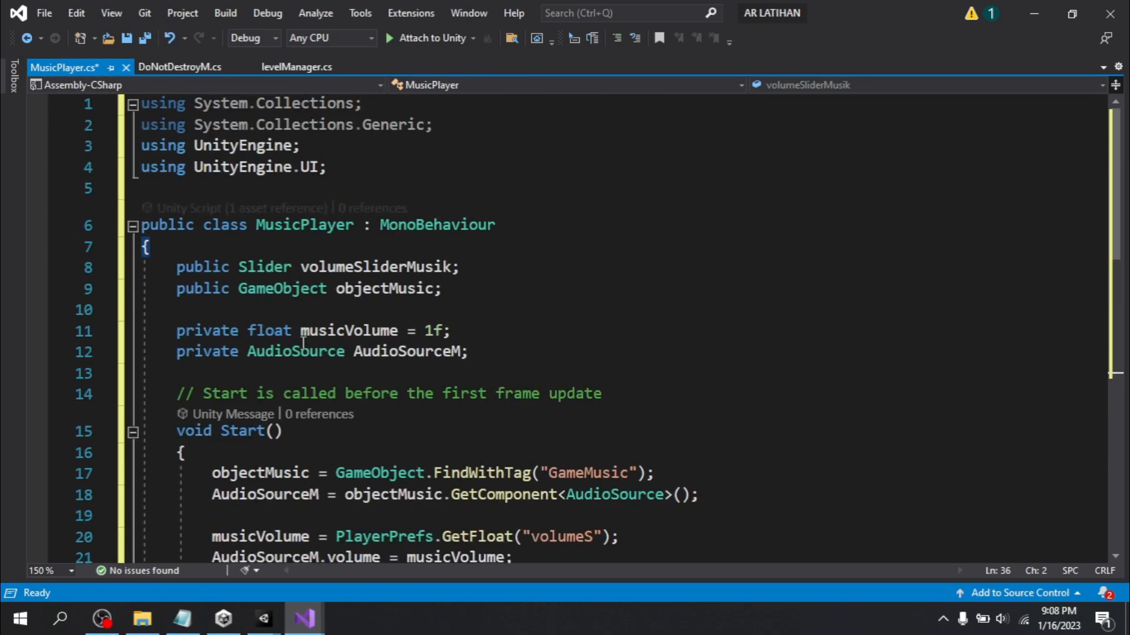
scroll(293, 335, down, 1)
scroll(292, 259, up, 1)
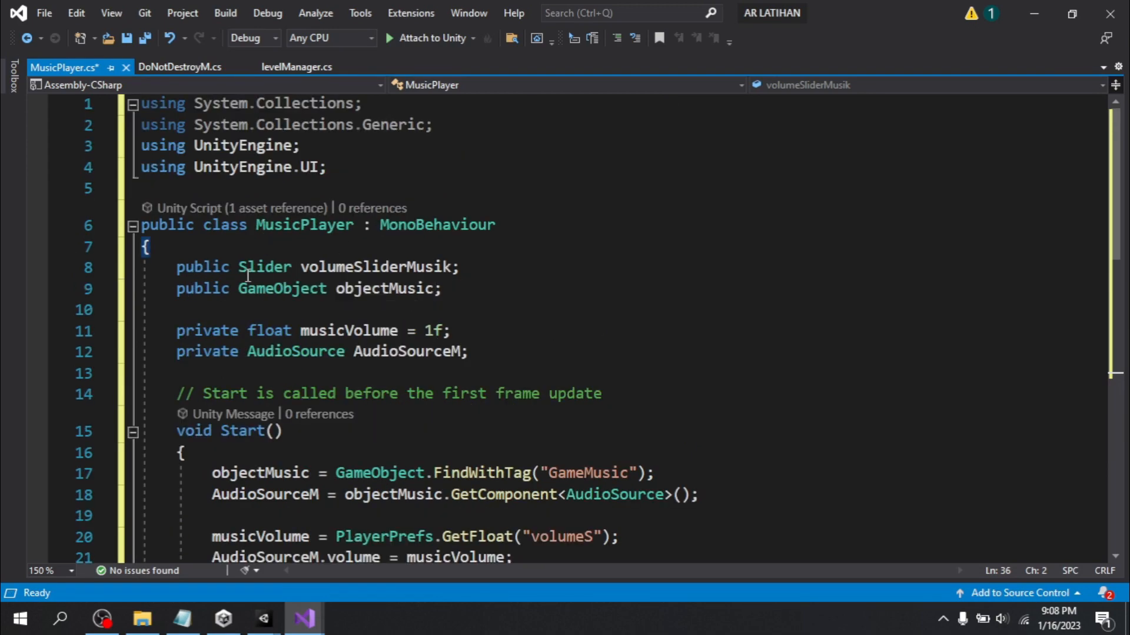
scroll(428, 321, down, 1)
scroll(445, 273, down, 1)
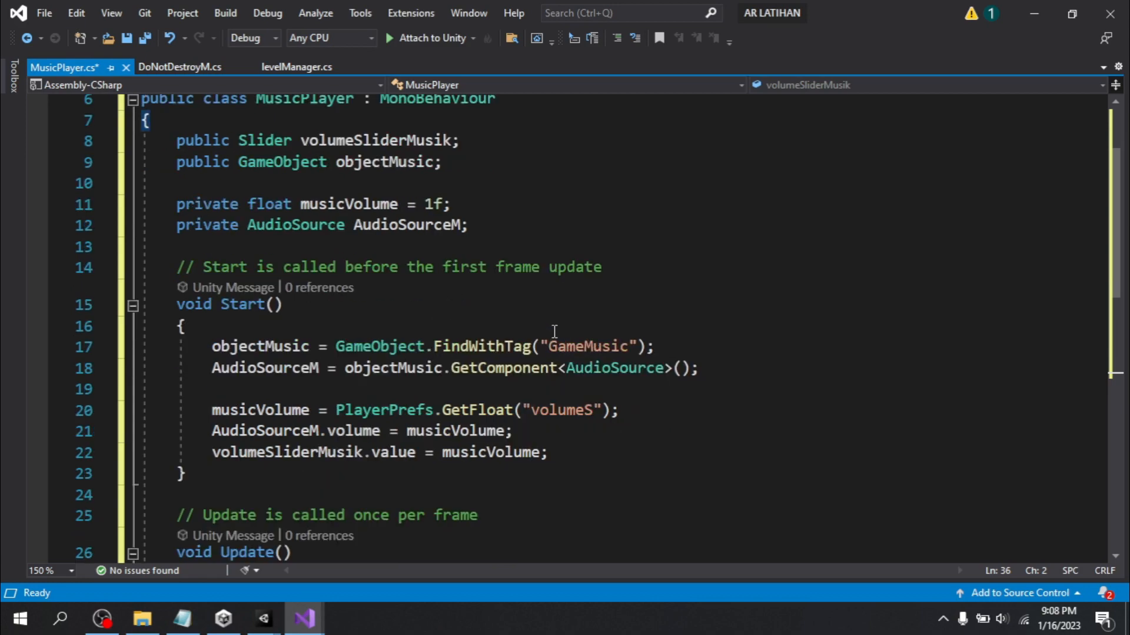
drag(552, 351, 628, 351)
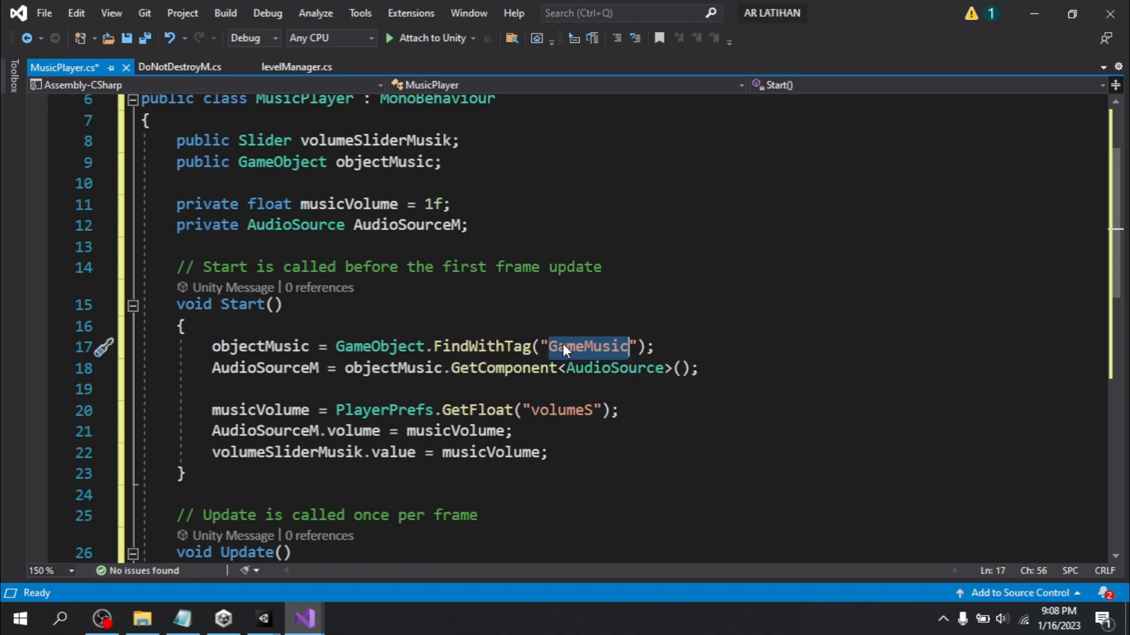
scroll(556, 328, down, 2)
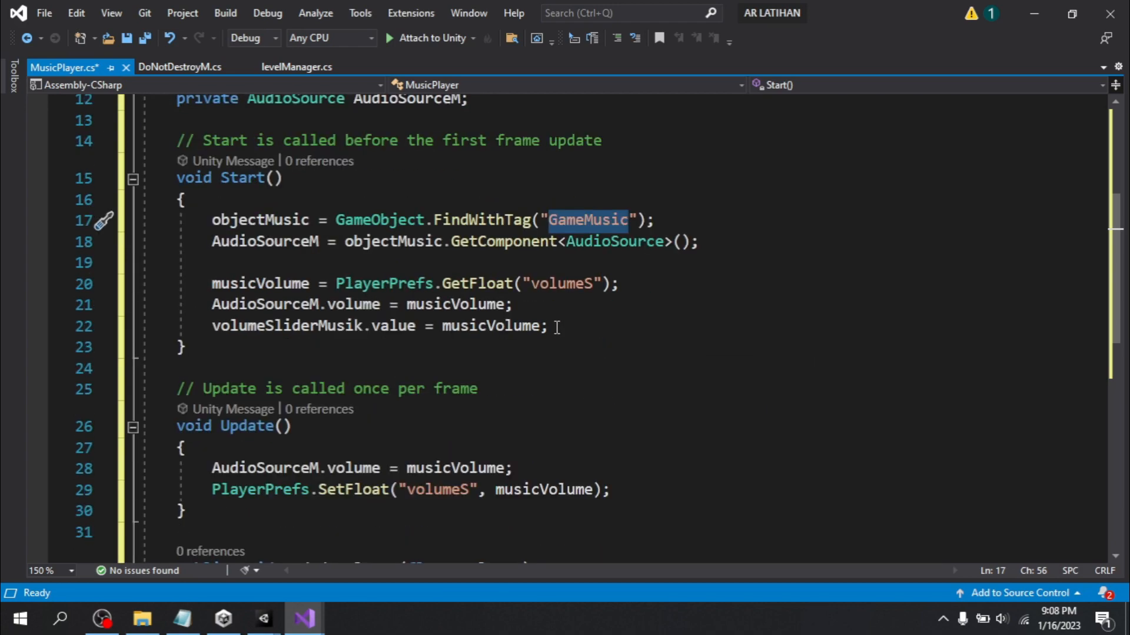
click(496, 305)
scroll(500, 377, down, 1)
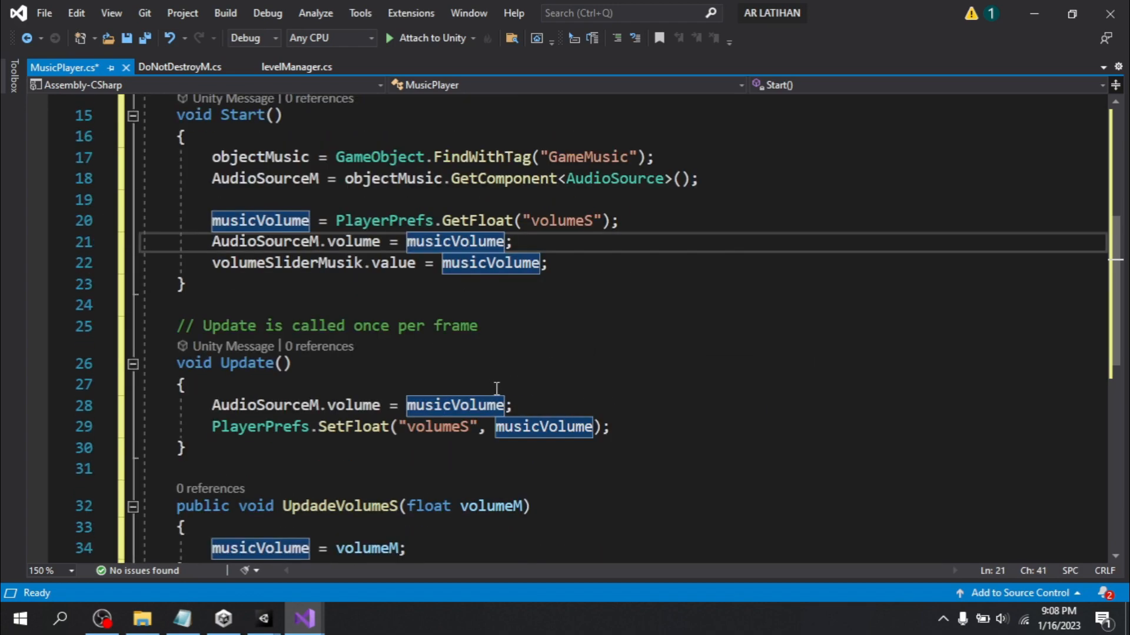
click(595, 404)
scroll(597, 401, down, 2)
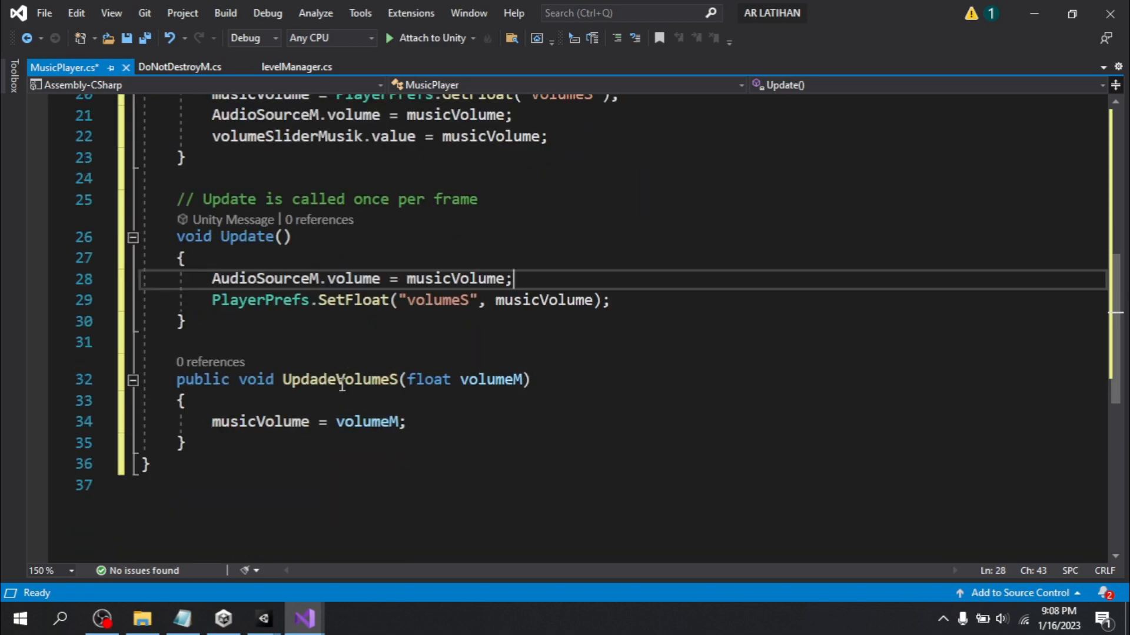
Save the MusicPlayer script and look over its Start, Update and UpdadeVolumeS code once more
scroll(379, 385, up, 2)
scroll(395, 365, up, 2)
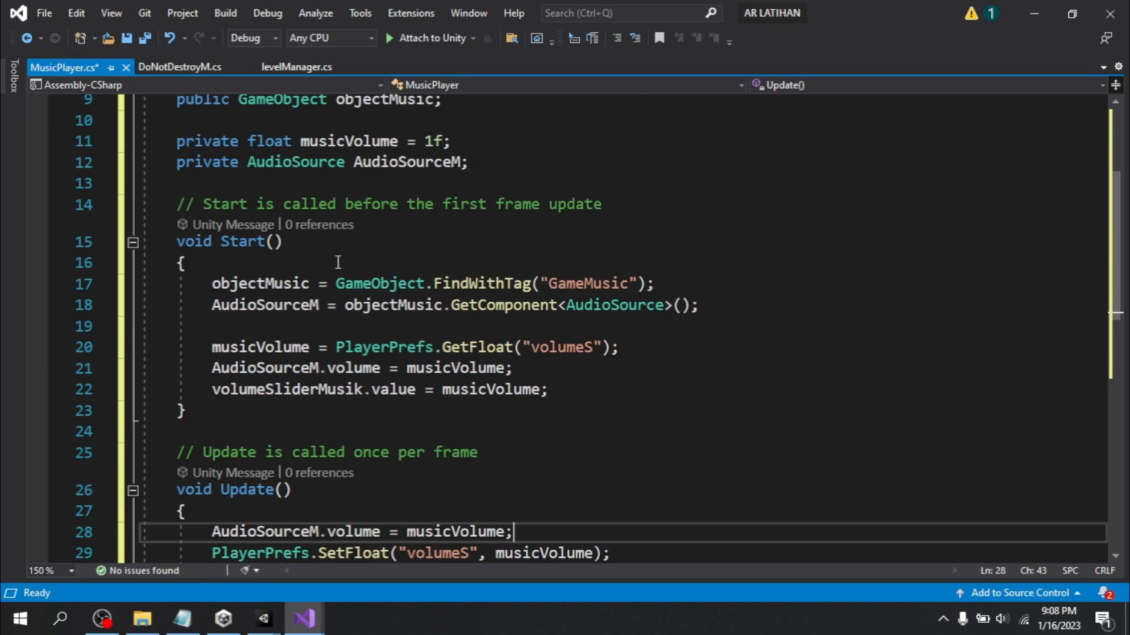
scroll(365, 250, up, 1)
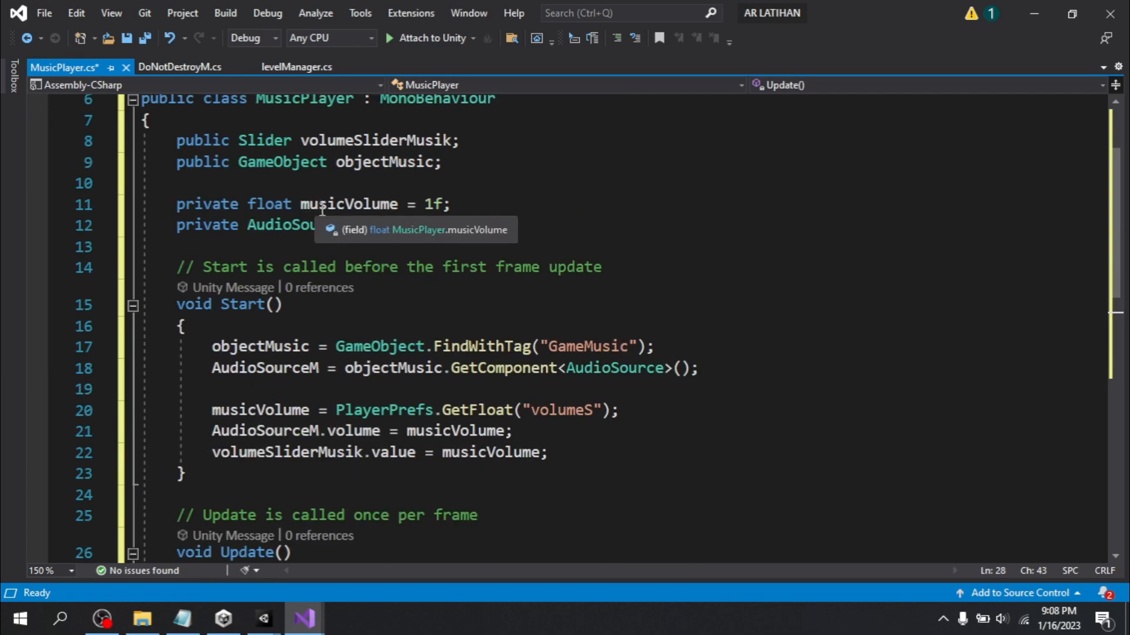
key(ctrl+s)
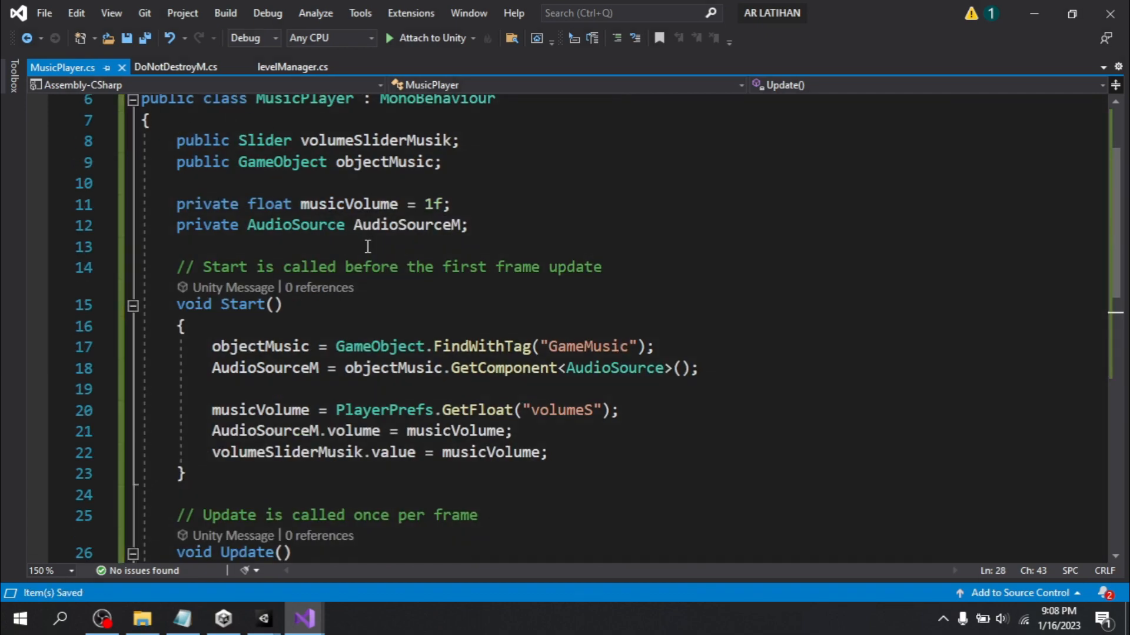
scroll(369, 259, down, 4)
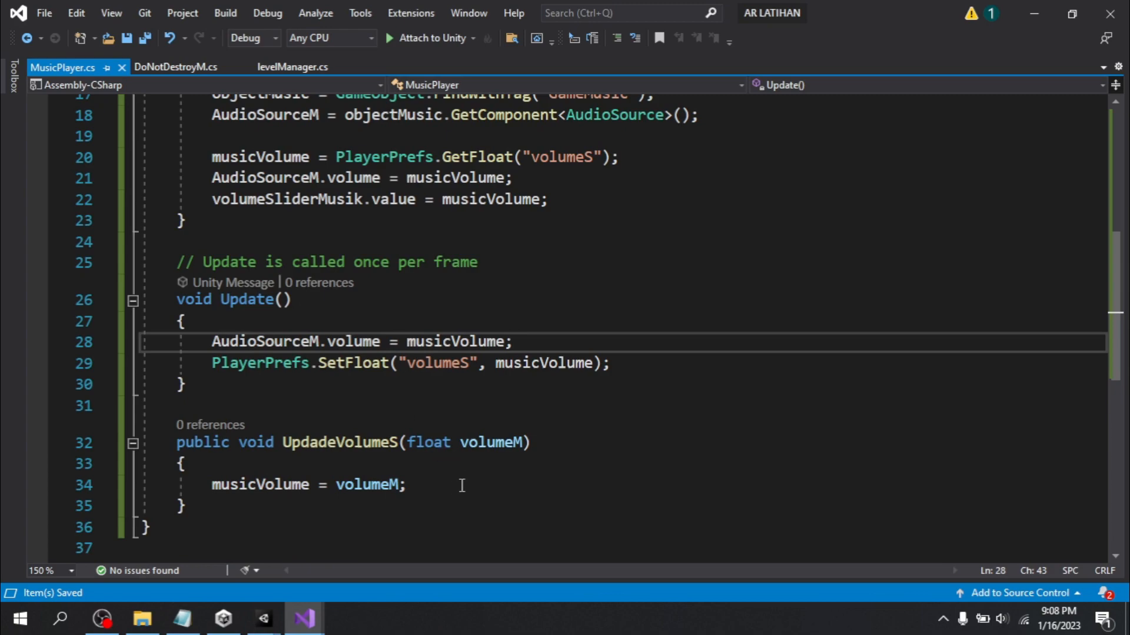
scroll(443, 470, up, 5)
scroll(506, 406, down, 5)
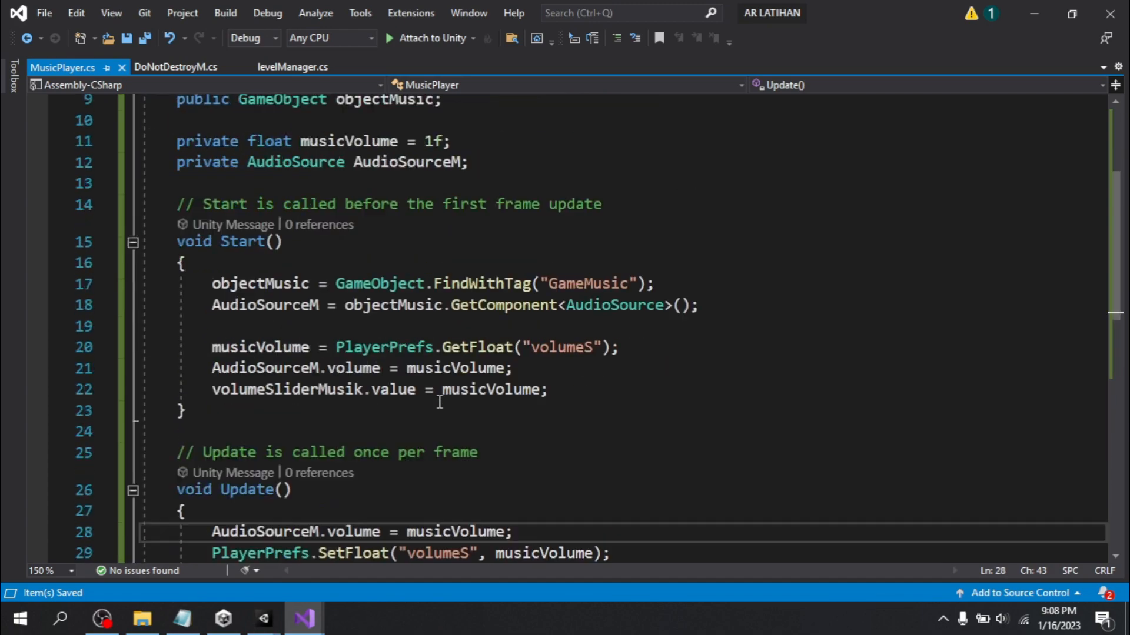
Return to the AR LATIHAN project in Unity and assign Slider_Volume to the MusicPlayer script's Volume Slider Musik field
click(263, 619)
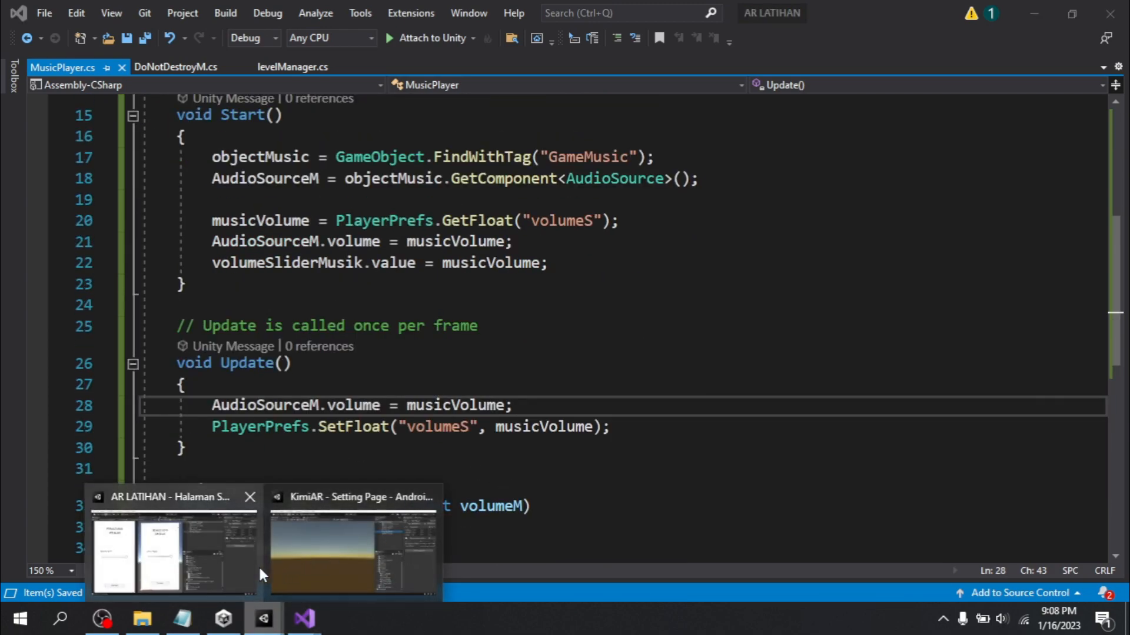
click(214, 543)
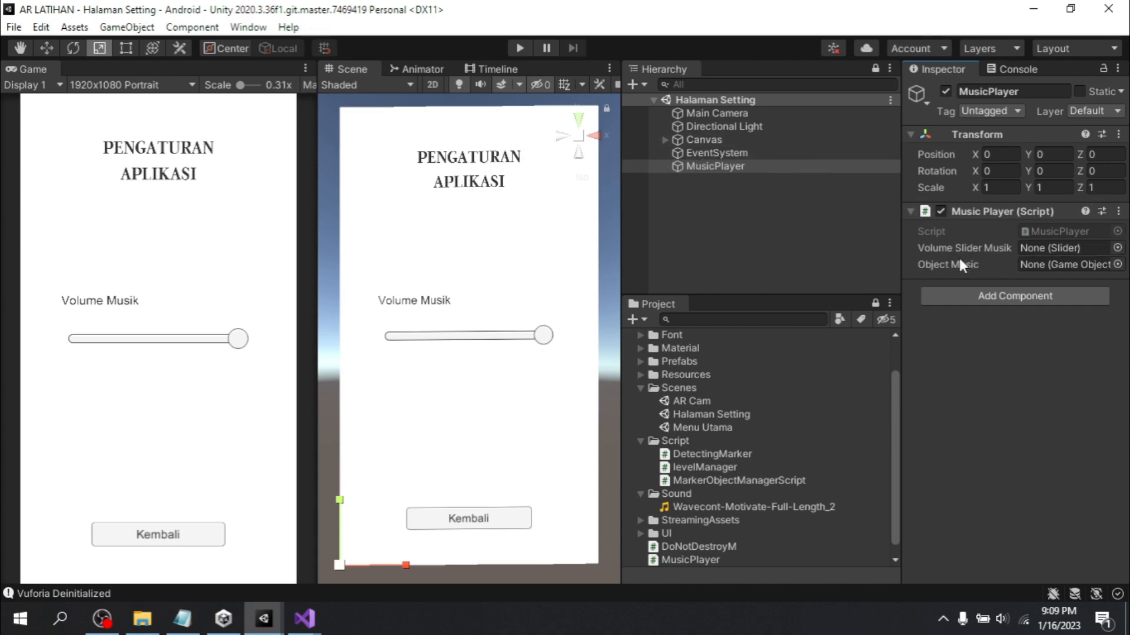
click(666, 140)
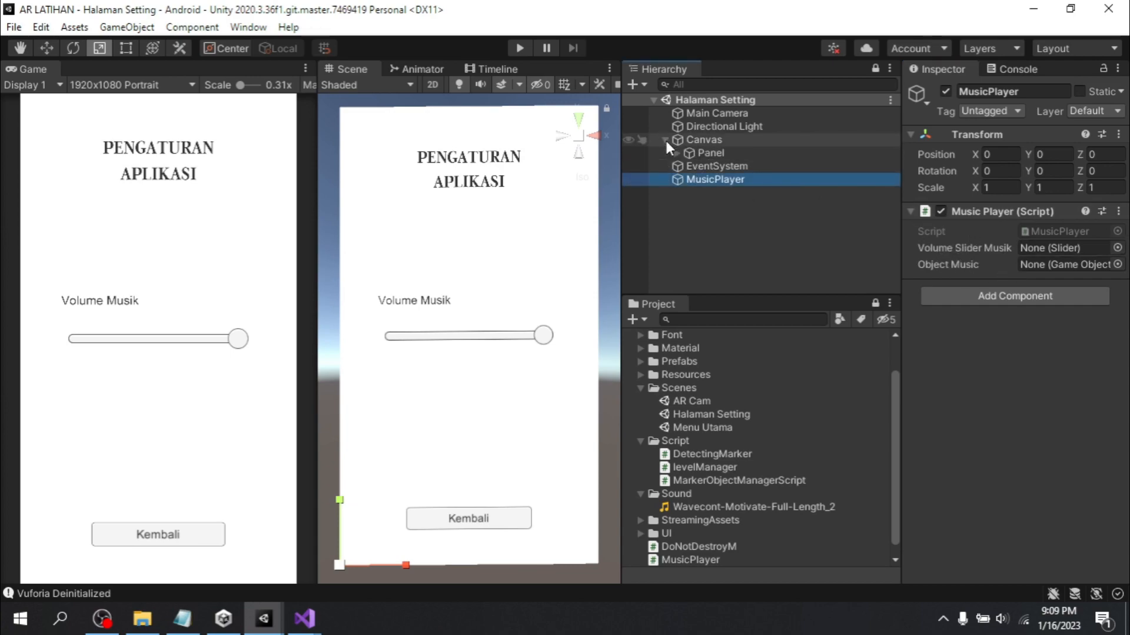
click(677, 153)
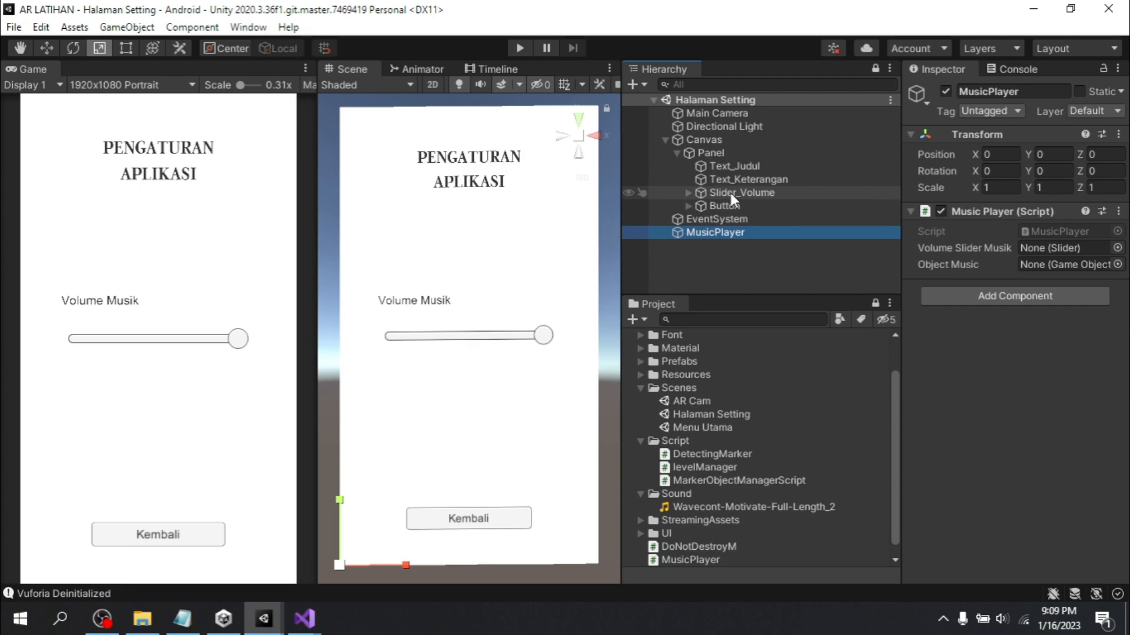
drag(730, 193, 1050, 251)
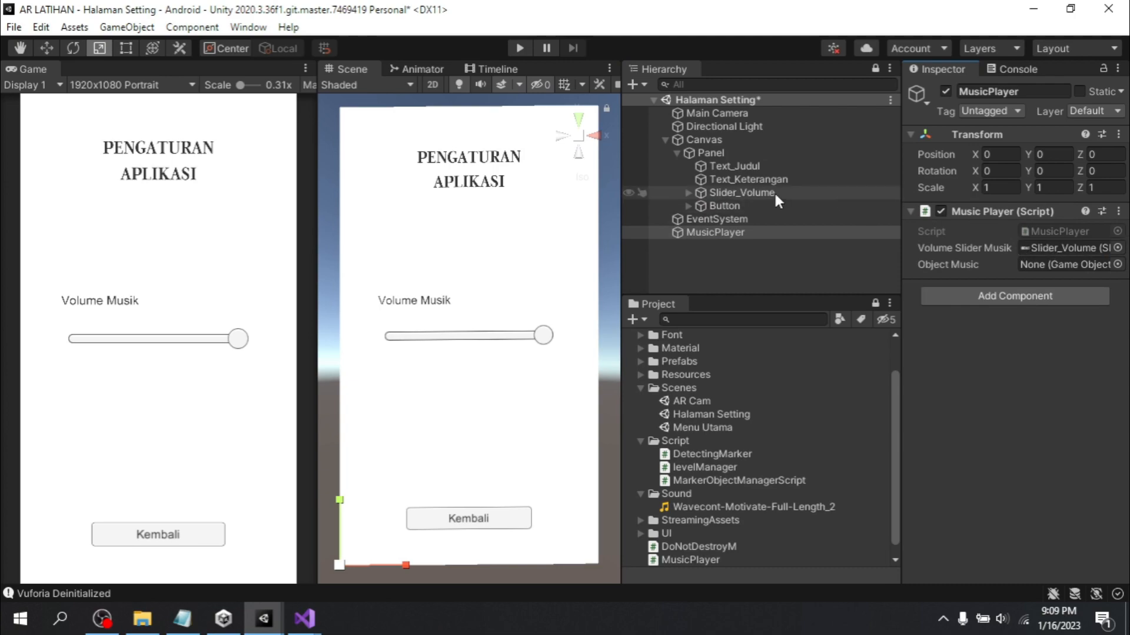
Add an On Value Changed event to Slider_Volume that calls the MusicPlayer object's dynamic float function UpdadeVolumeS, and save the scene
click(732, 193)
scroll(1047, 330, down, 5)
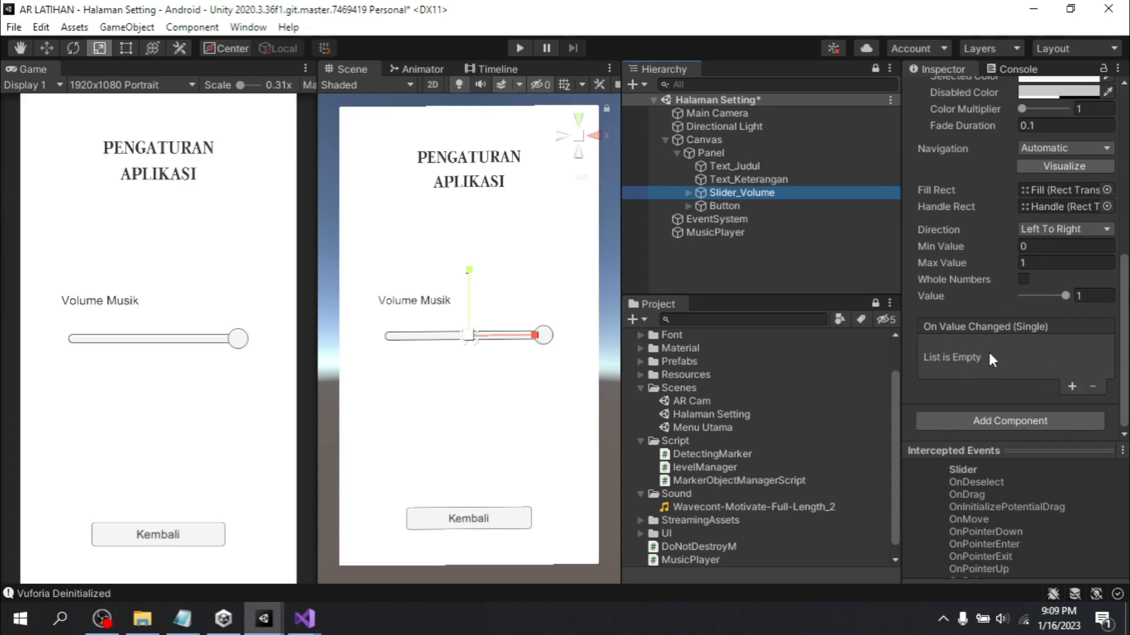
click(1072, 387)
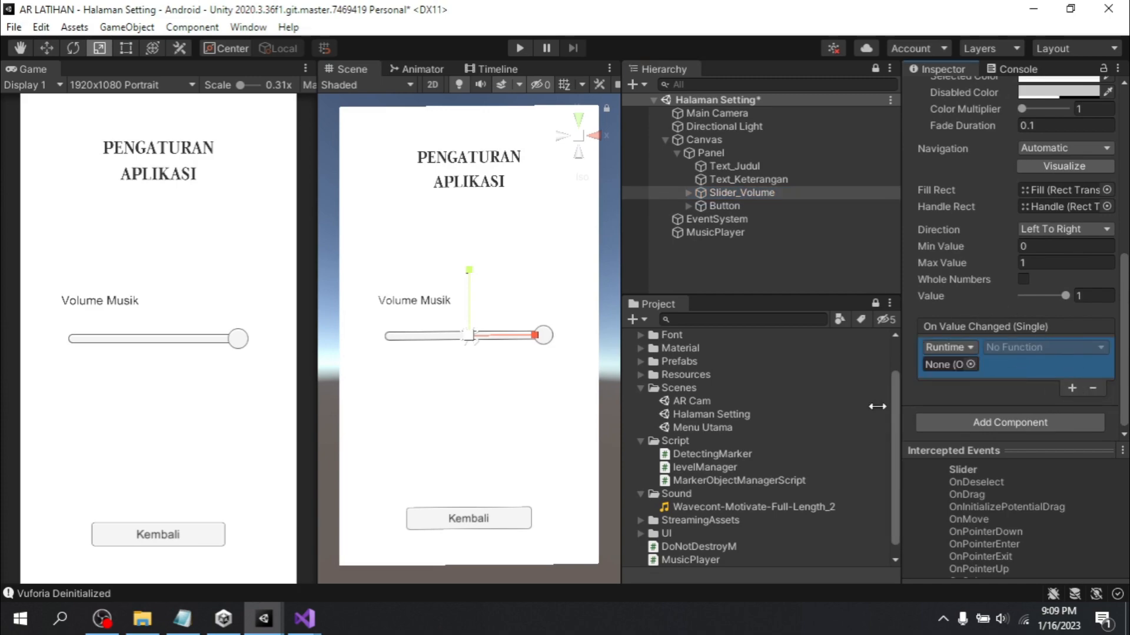
scroll(981, 248, up, 6)
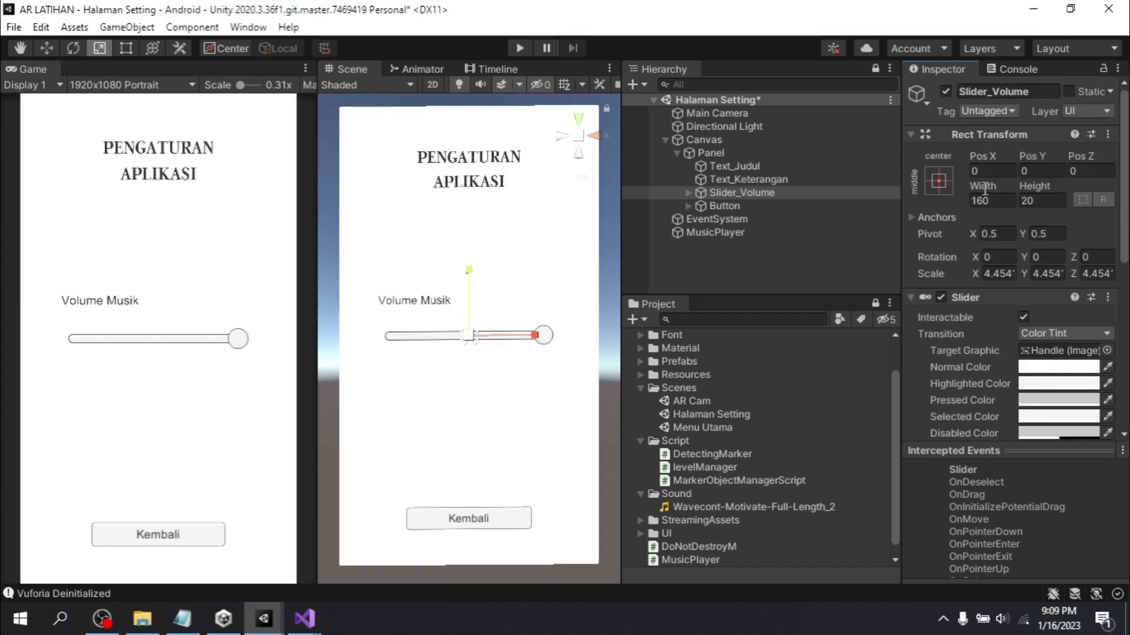
click(740, 192)
scroll(1025, 276, down, 6)
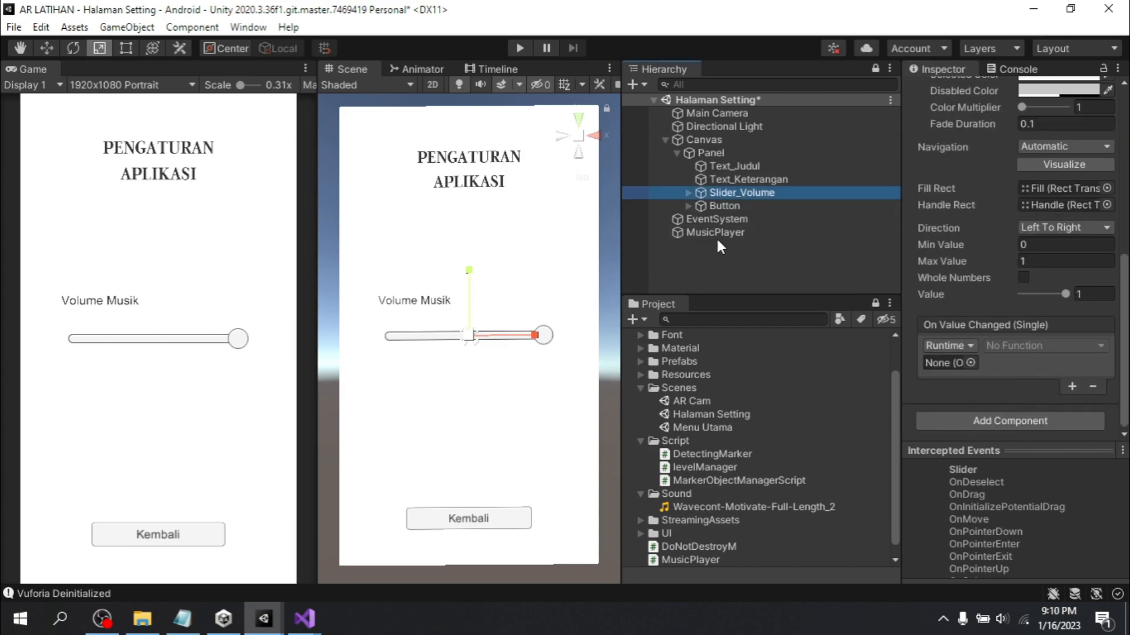
drag(703, 230, 945, 364)
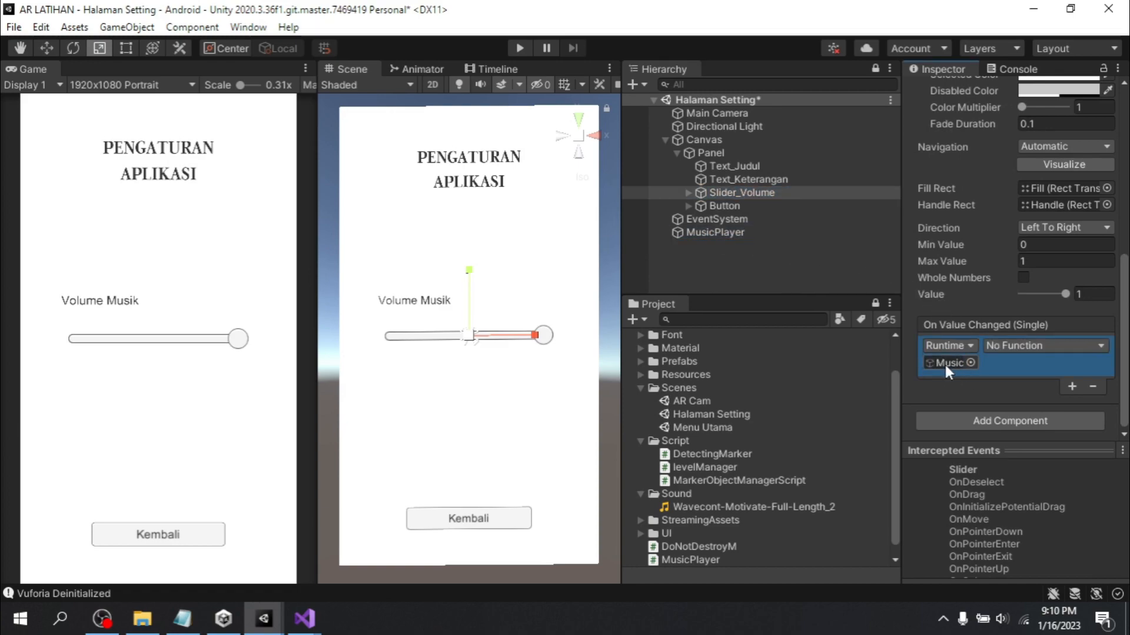
click(1064, 343)
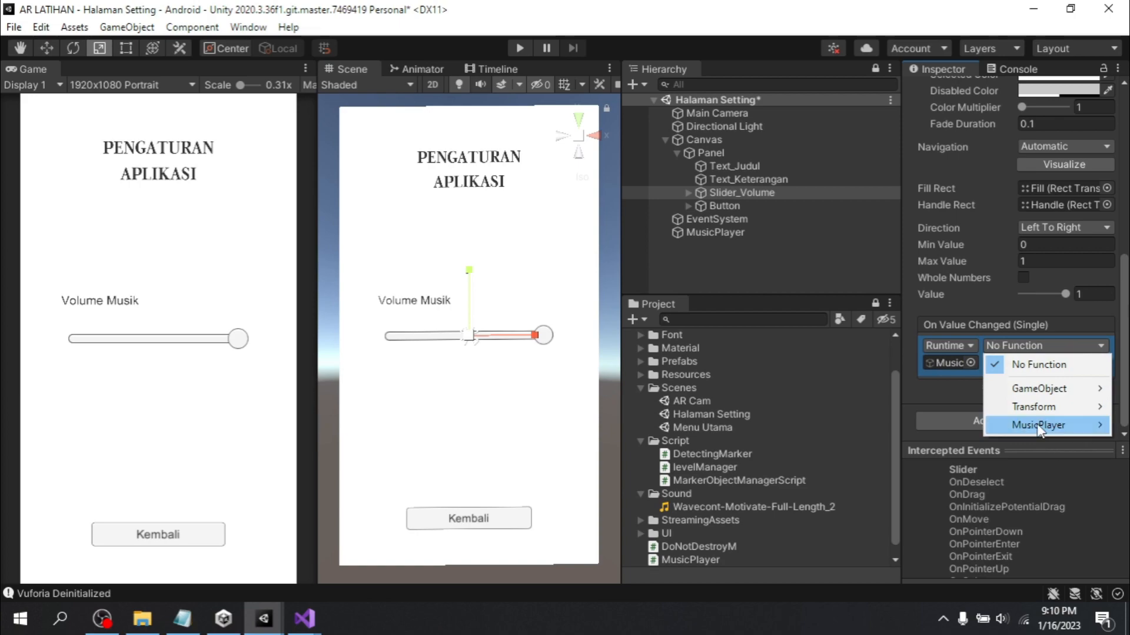
mouse_move(1037, 423)
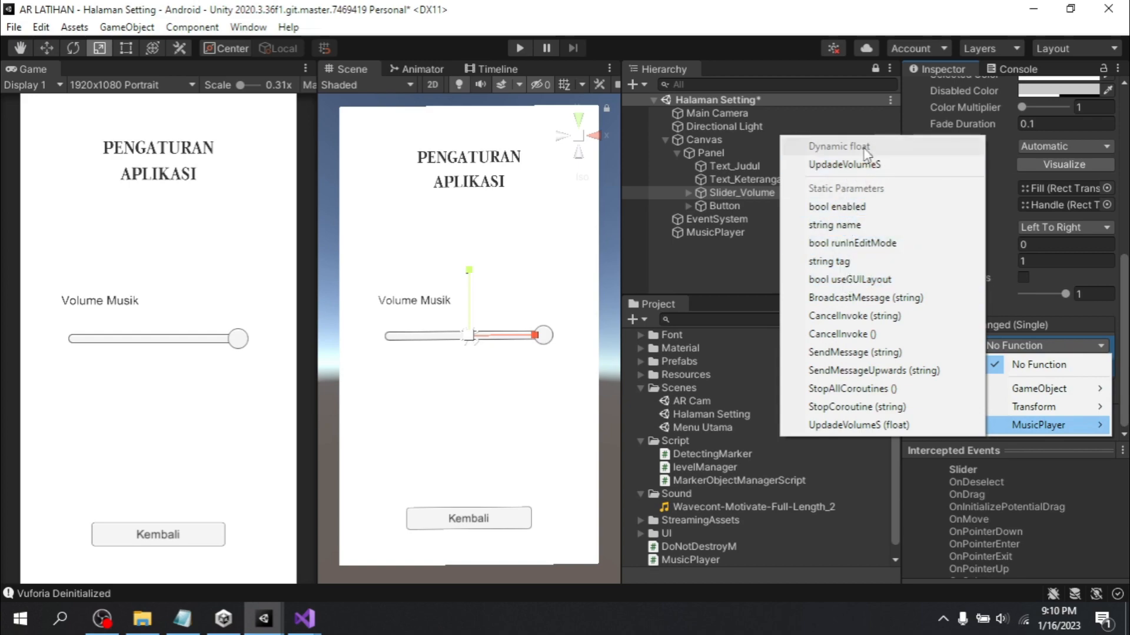
click(829, 165)
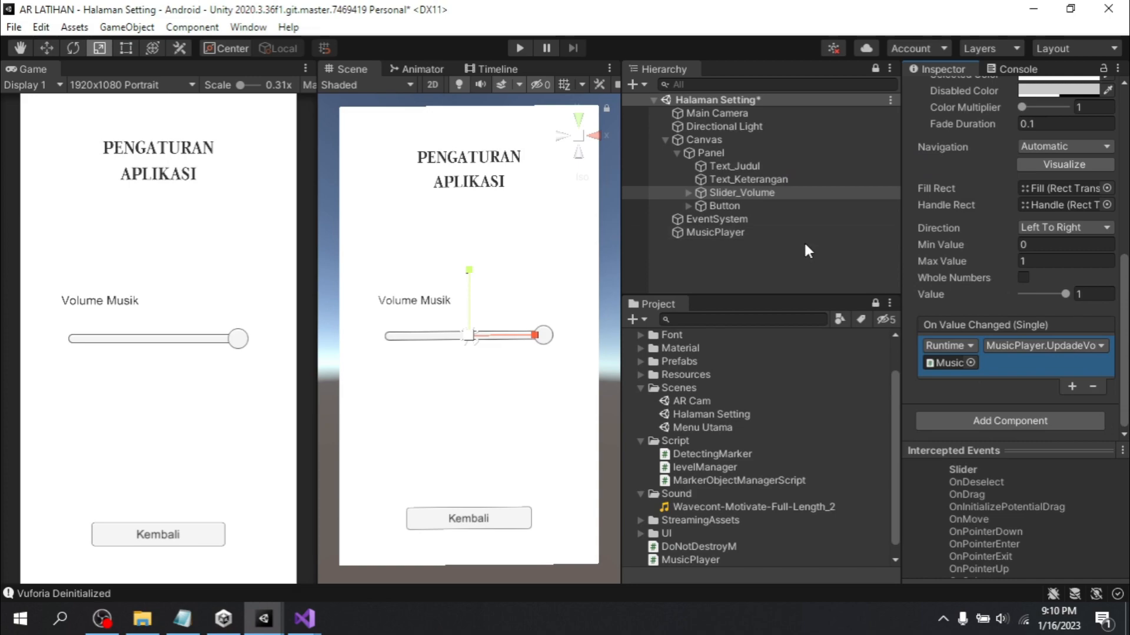
key(ctrl+s)
Open the Menu Utama scene and run it in play mode, with the system volume adjusted for listening
double_click(706, 425)
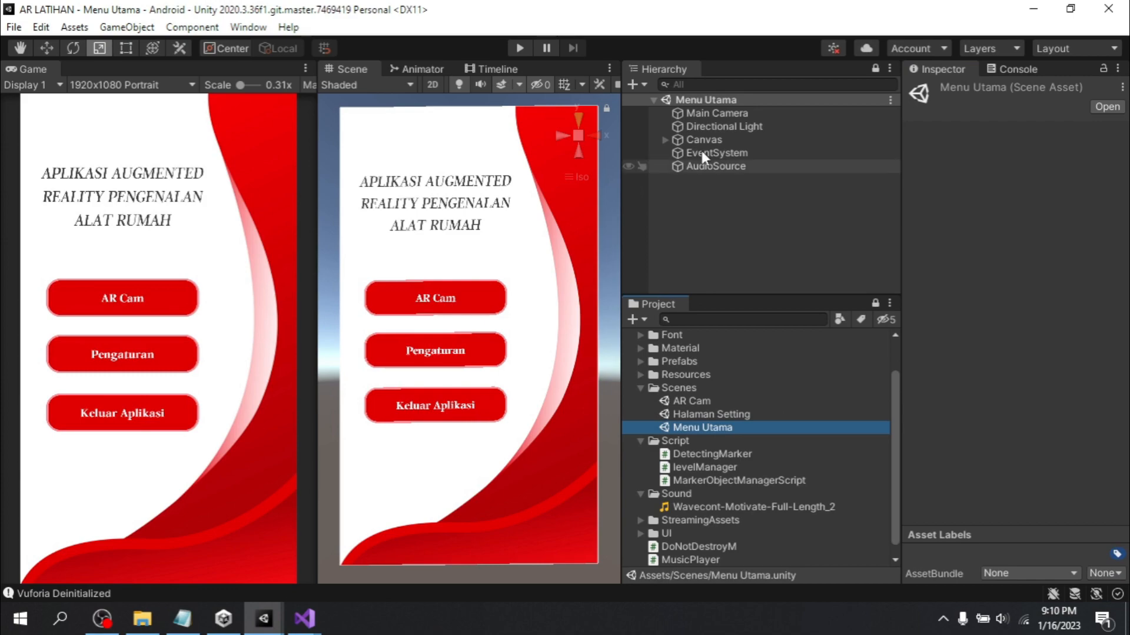
key(XF86AudioLowerVolume)
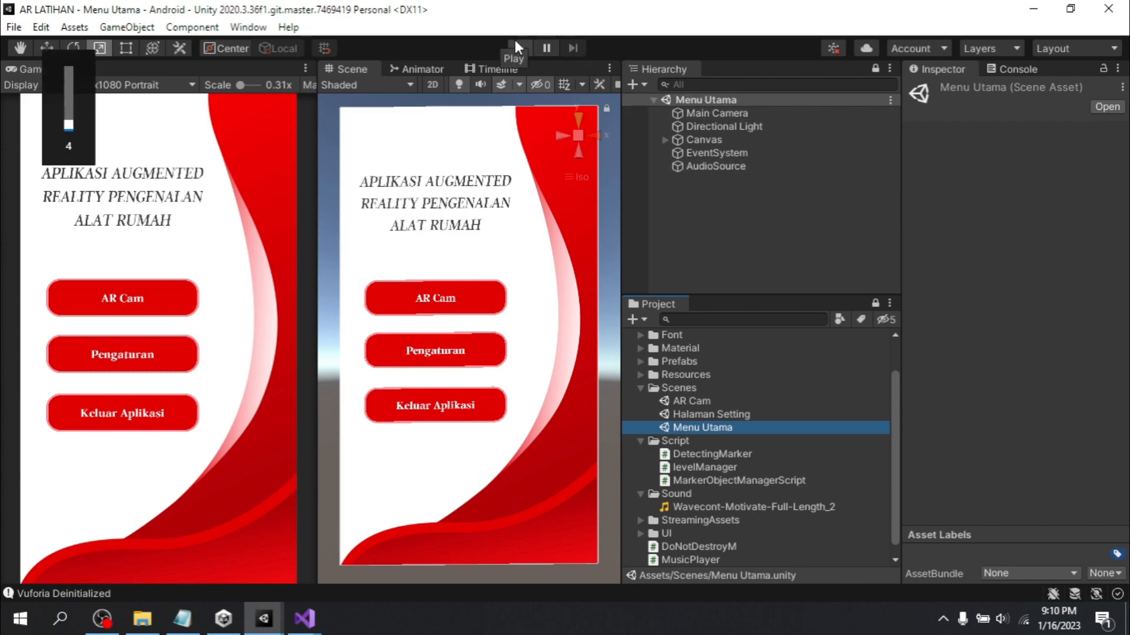
key(XF86AudioLowerVolume)
key(XF86AudioRaiseVolume)
click(520, 48)
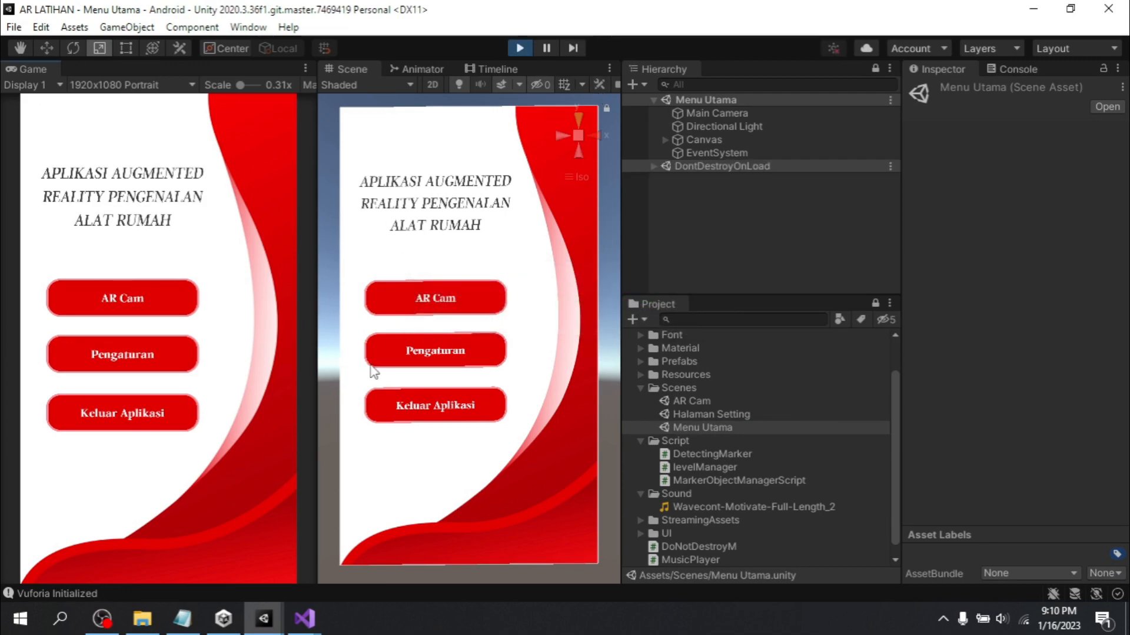
Go to the Pengaturan page in the running app and inspect which objects are kept under DontDestroyOnLoad
click(164, 353)
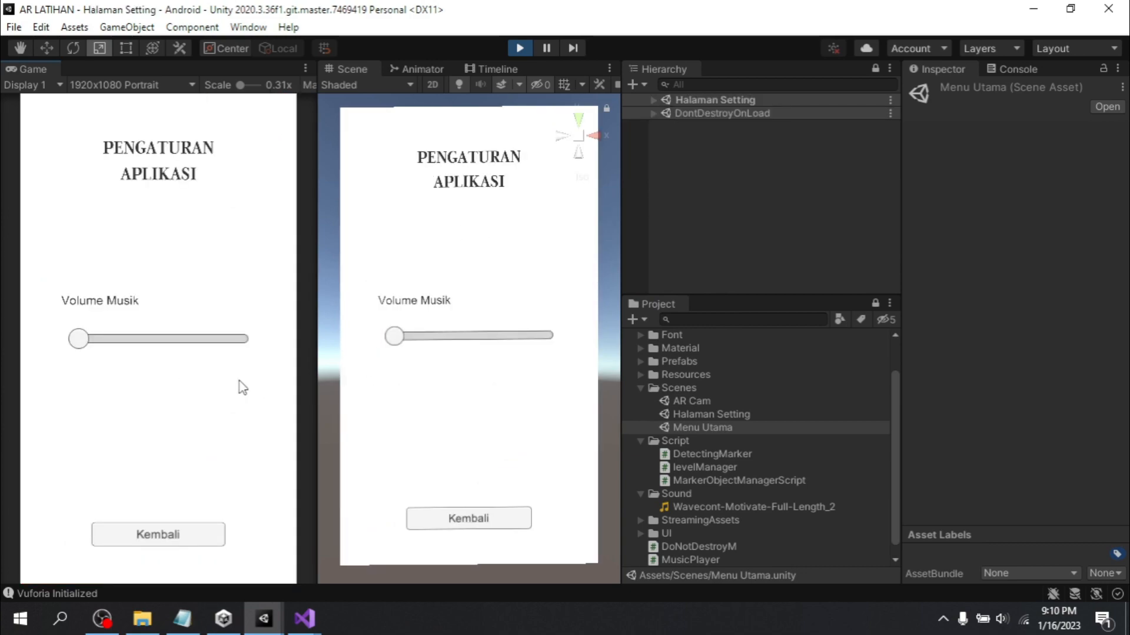
click(654, 111)
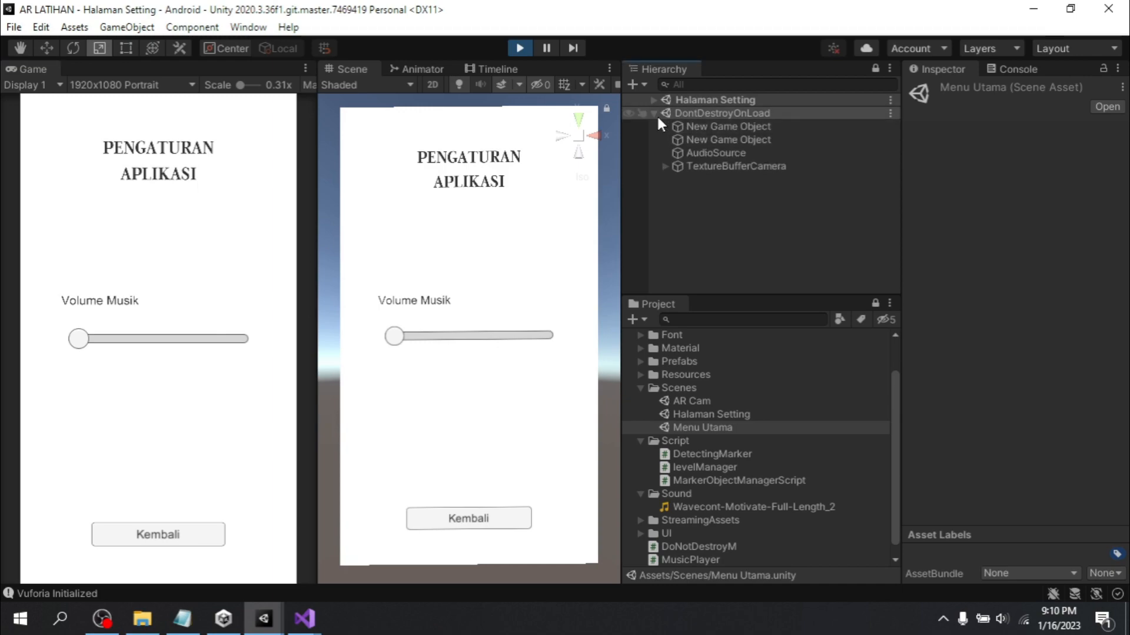
click(653, 113)
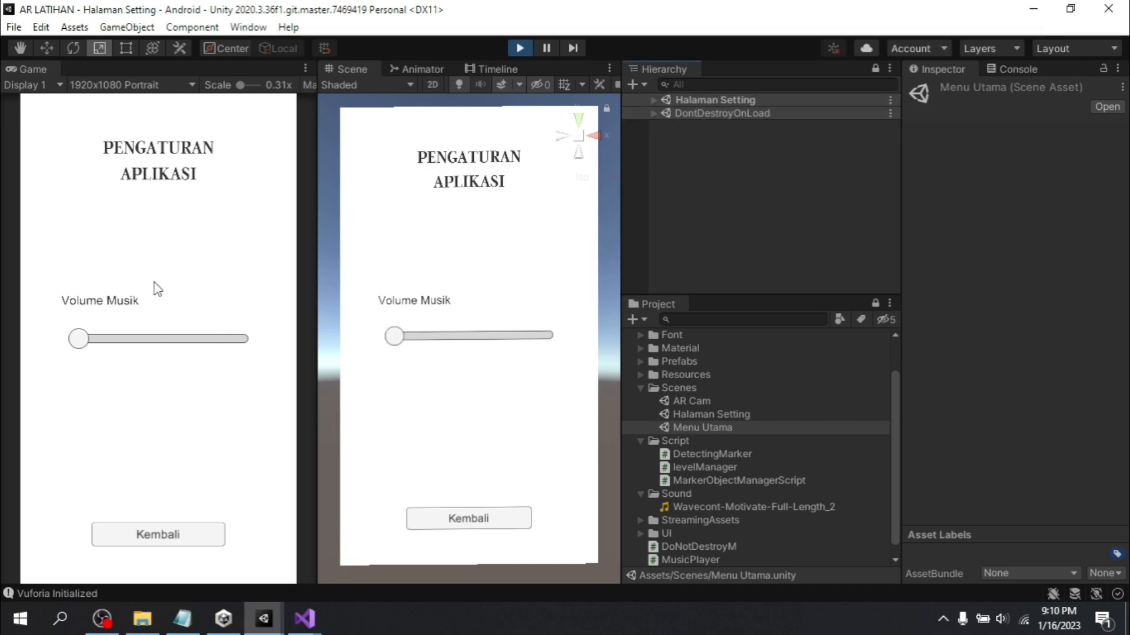
Test the music with the Volume Musik slider at maximum and the system volume turned up, ending back on the main menu
drag(78, 339, 279, 349)
key(XF86AudioRaiseVolume)
key(XF86AudioRaiseVolume)
key(XF86AudioRaiseVolume)
key(XF86AudioRaiseVolume)
key(XF86AudioRaiseVolume)
key(XF86AudioRaiseVolume)
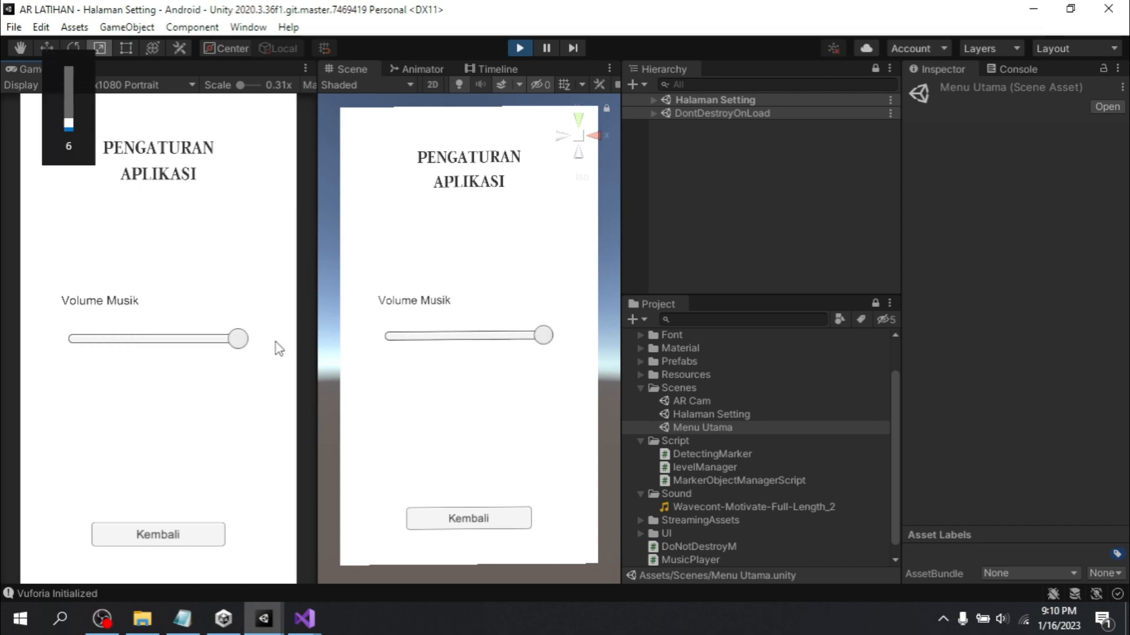
click(184, 546)
Reopen the Pengaturan page, lower the Volume Musik slider to about a third, and go back to the main menu
click(155, 346)
drag(231, 344, 126, 341)
click(197, 534)
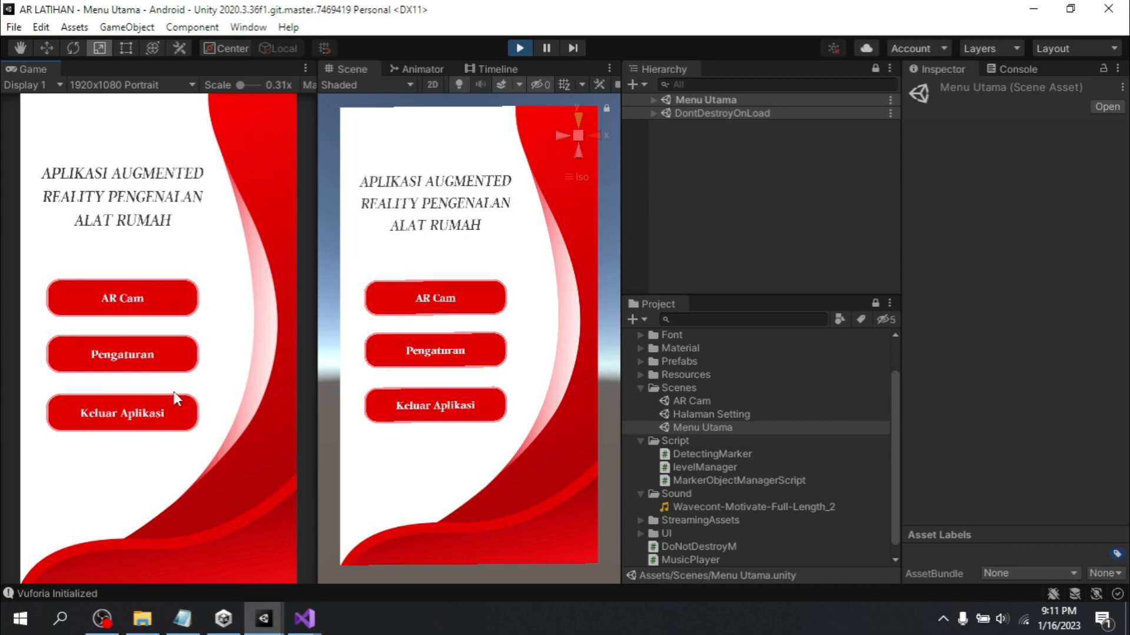
Test the Volume Musik slider on the Pengaturan page at maximum and at slightly above half, ending play mode there
click(180, 360)
drag(130, 345, 263, 358)
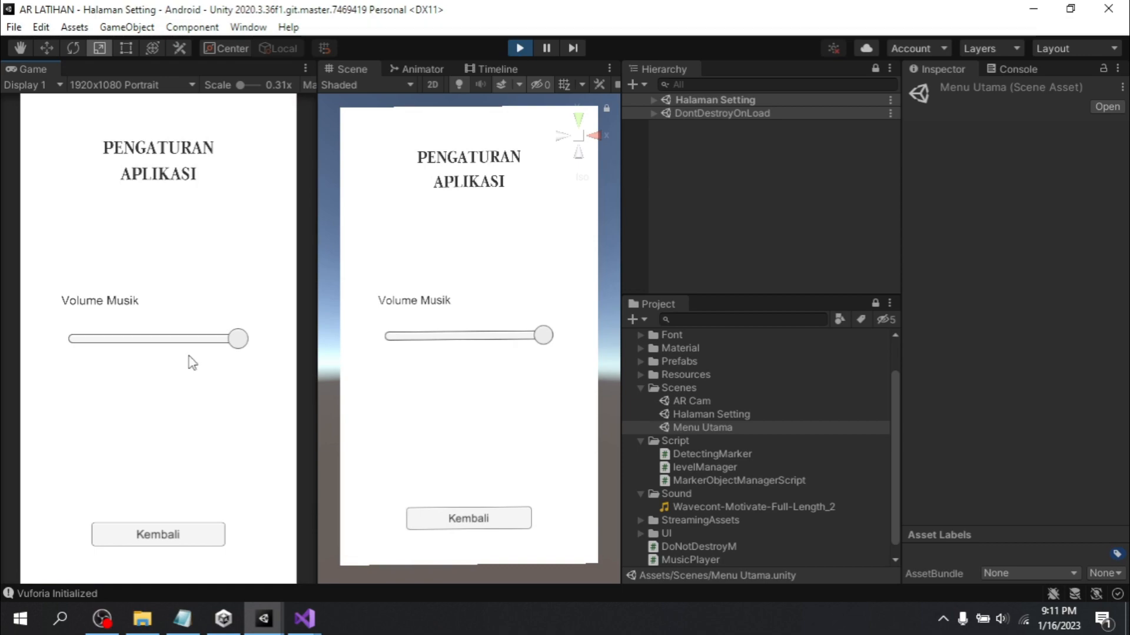
drag(232, 343, 183, 347)
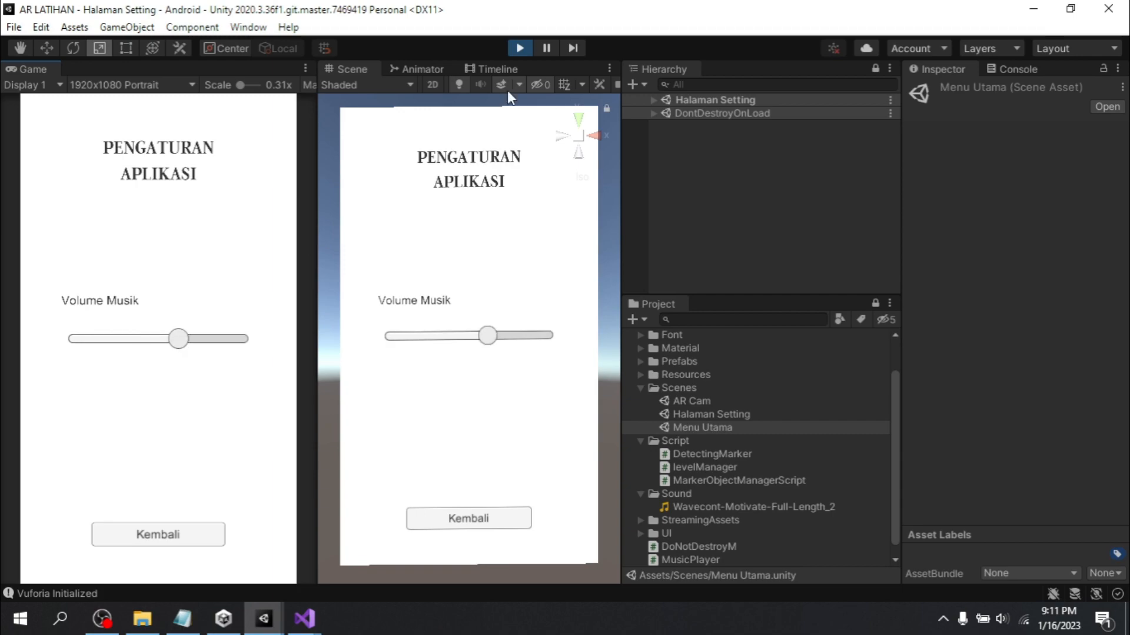
click(521, 47)
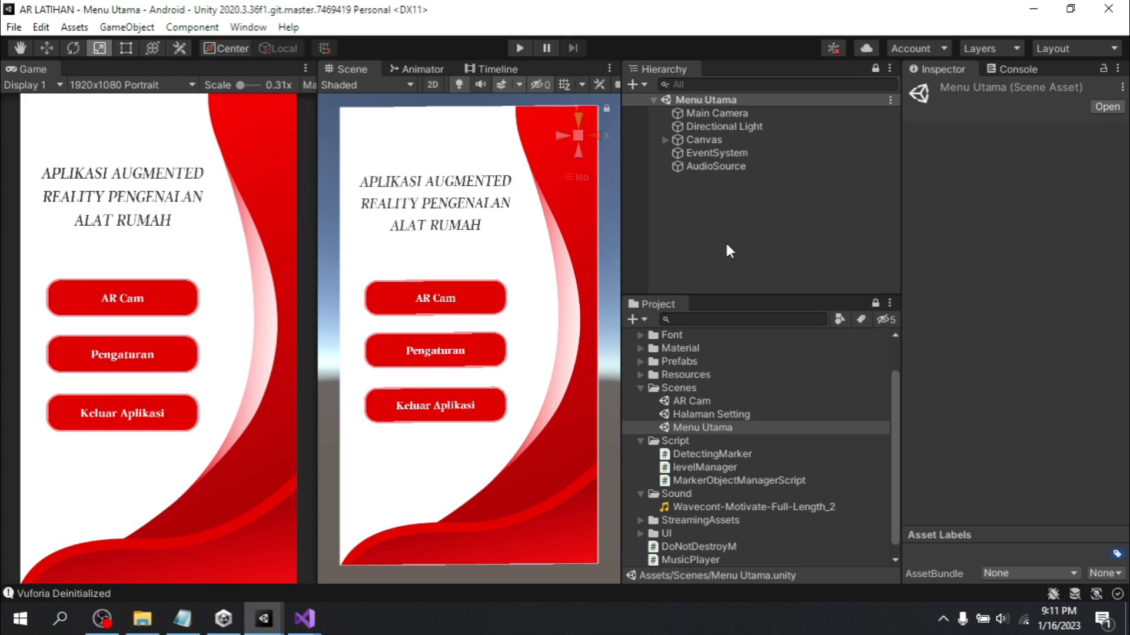
Run the app again to check the saved volume, lower the Volume Musik slider to near minimum, and stop from the main menu
click(521, 48)
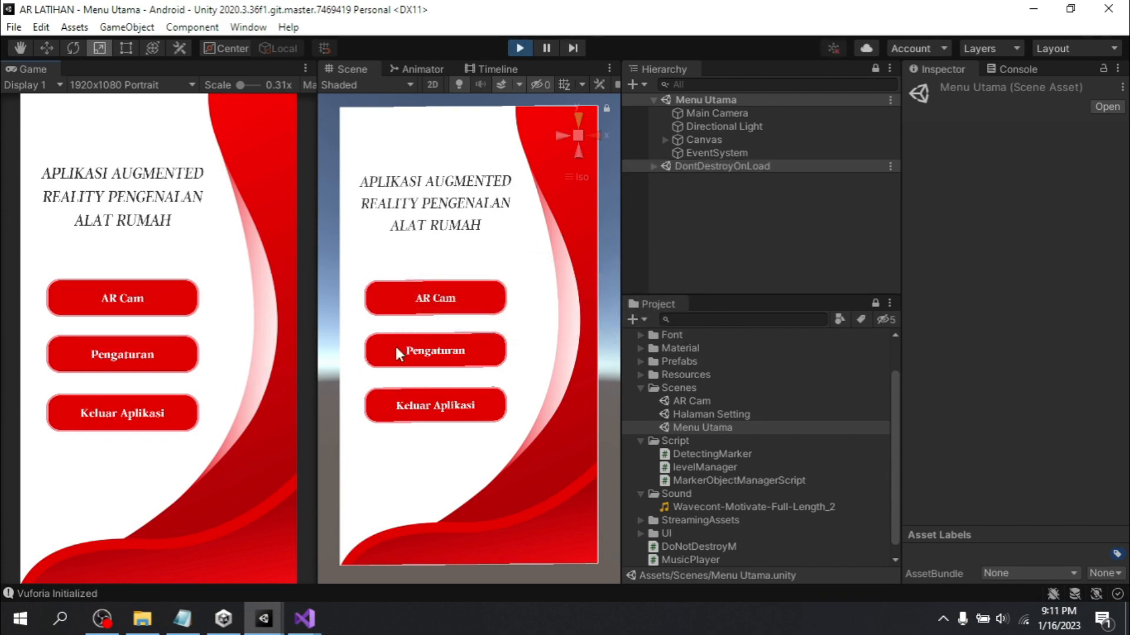
click(152, 361)
drag(180, 340, 107, 371)
click(157, 550)
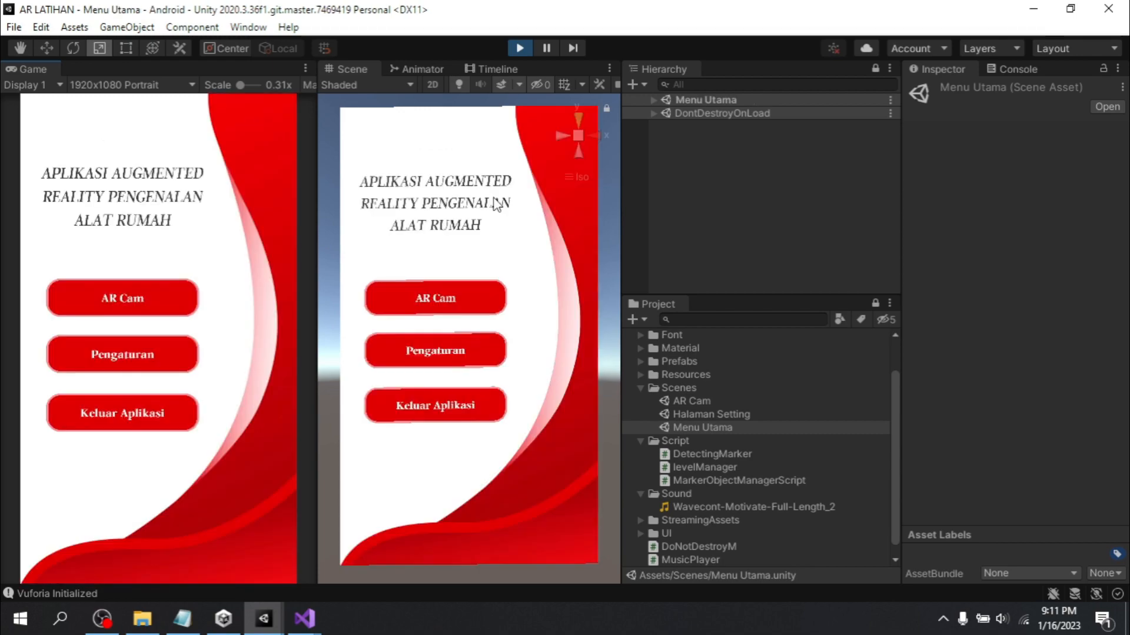
click(520, 47)
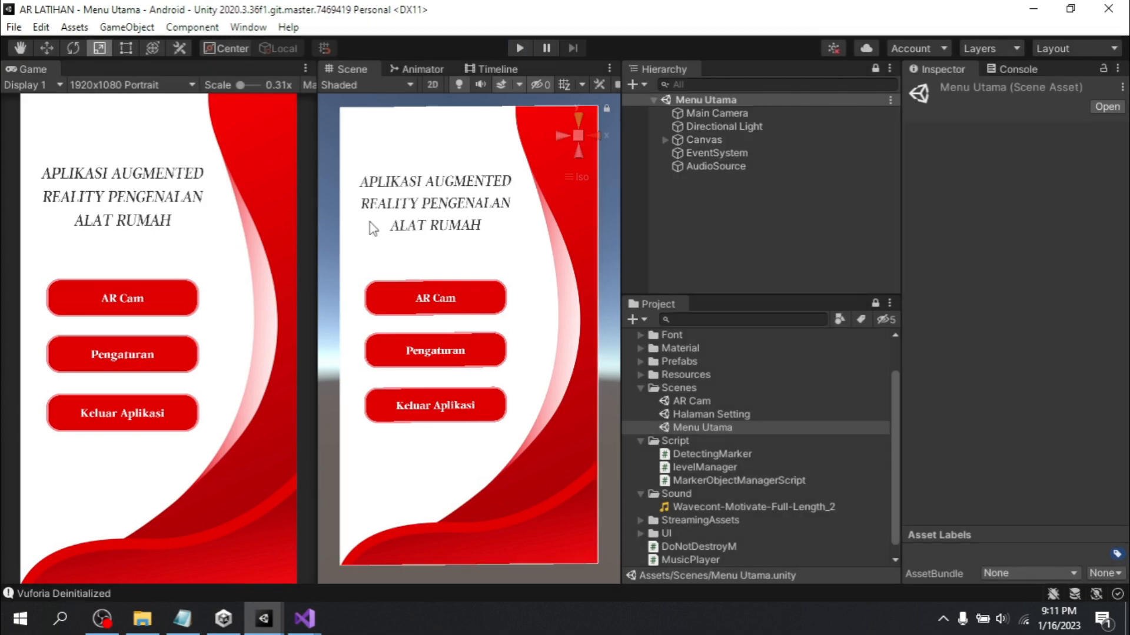
Rerun the app to check the saved slider position, raise Volume Musik to about a third, and return to the main menu
click(520, 47)
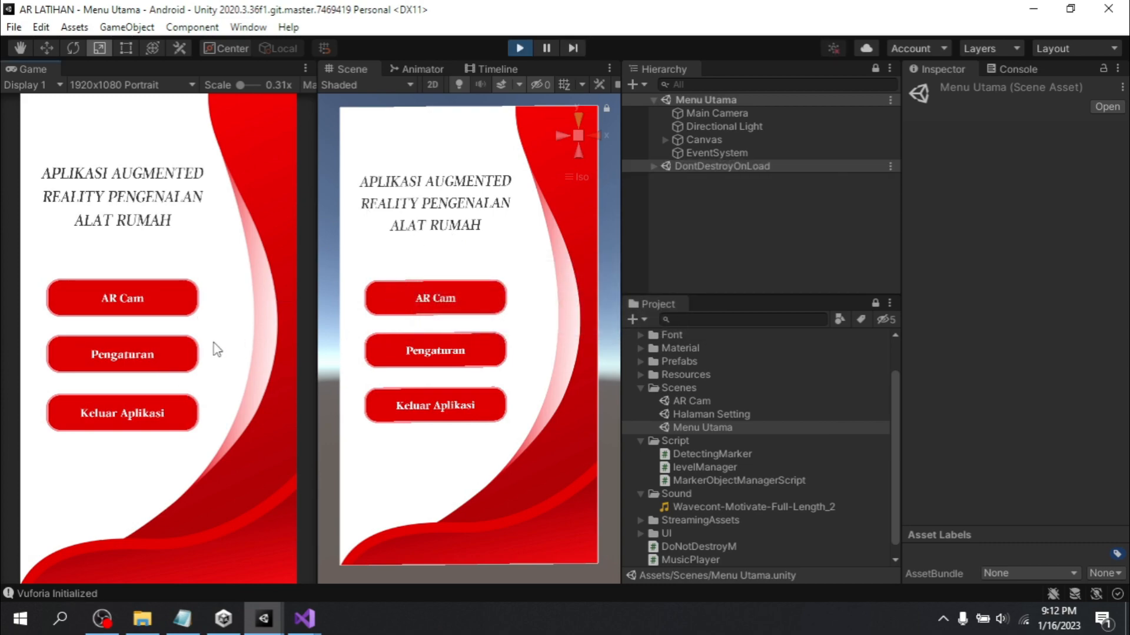
click(137, 361)
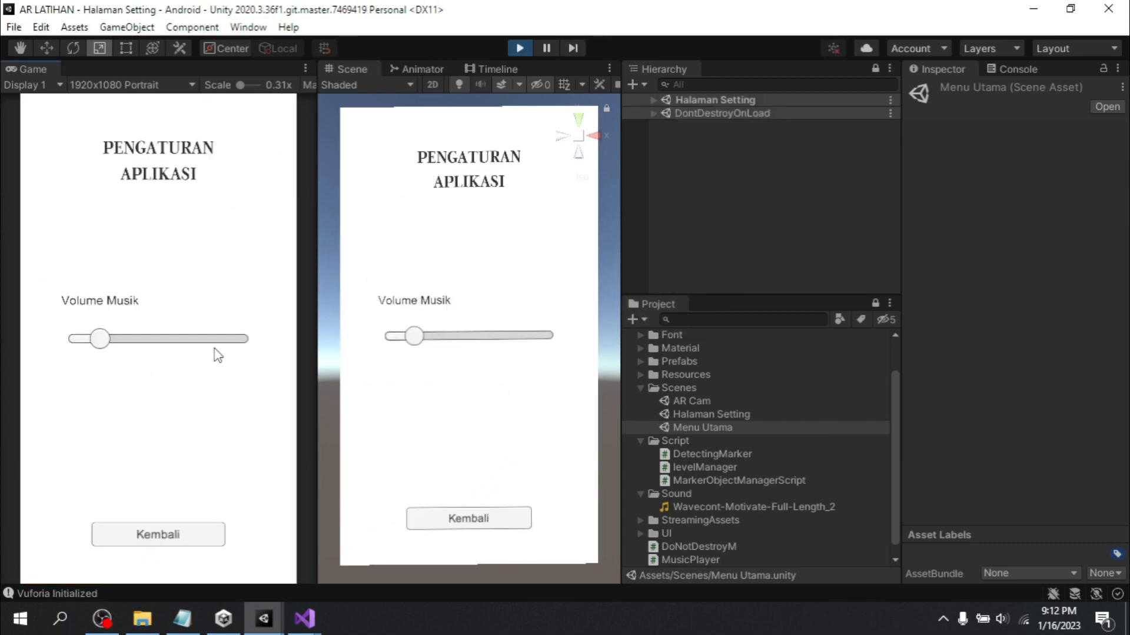
drag(106, 347, 130, 360)
click(174, 533)
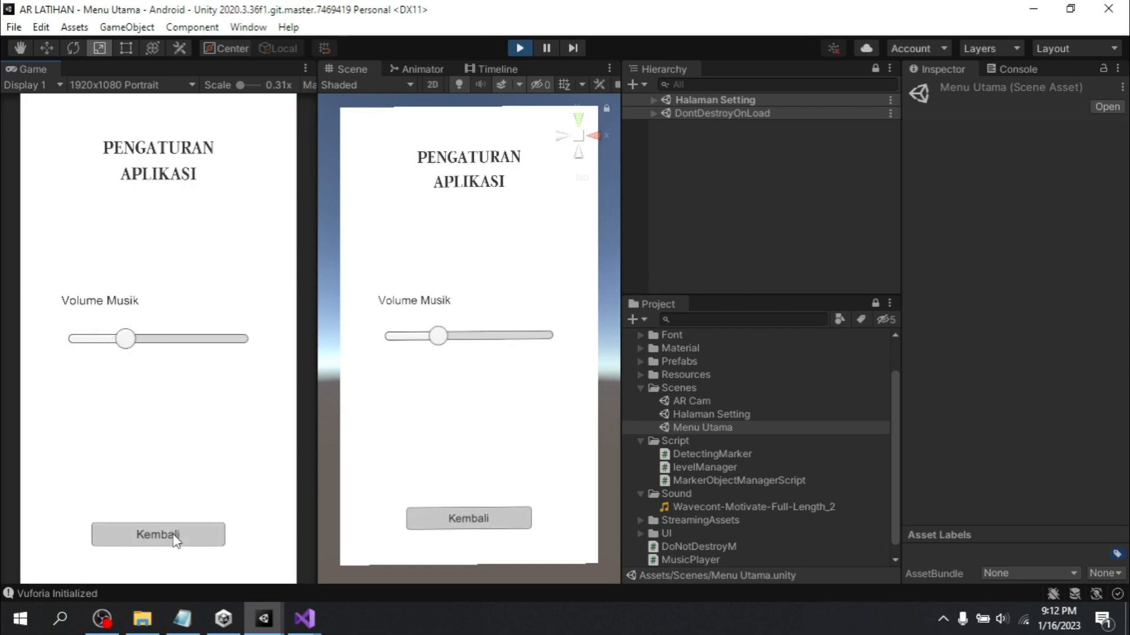
Stop play mode and review the Audio Source settings of the AudioSource object in the Menu Utama scene
click(521, 51)
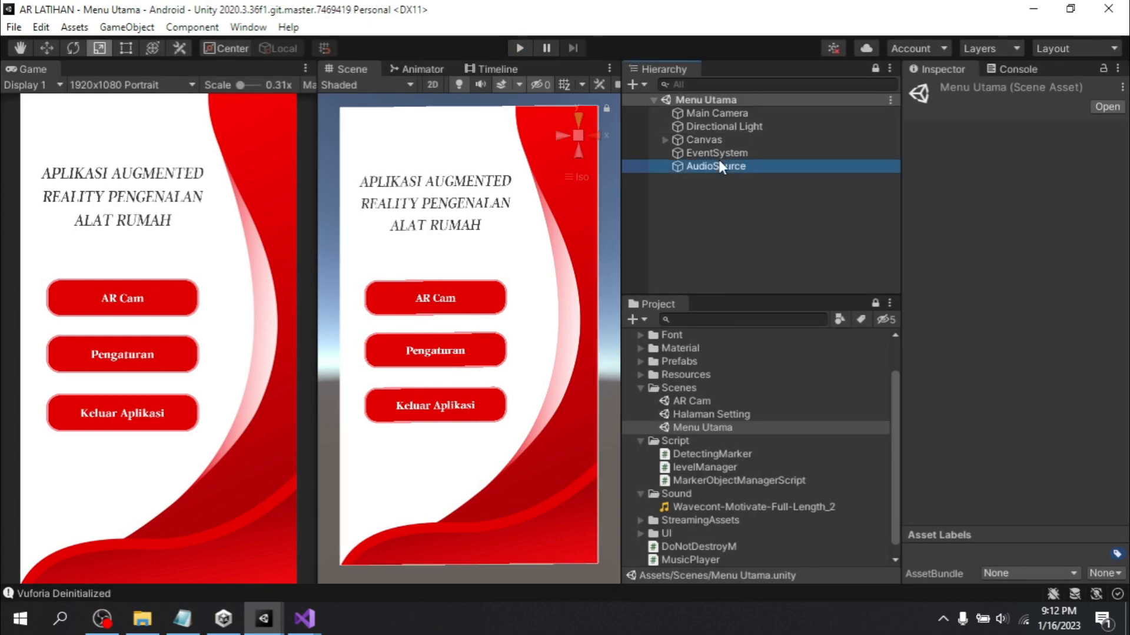
click(717, 166)
scroll(1107, 406, down, 1)
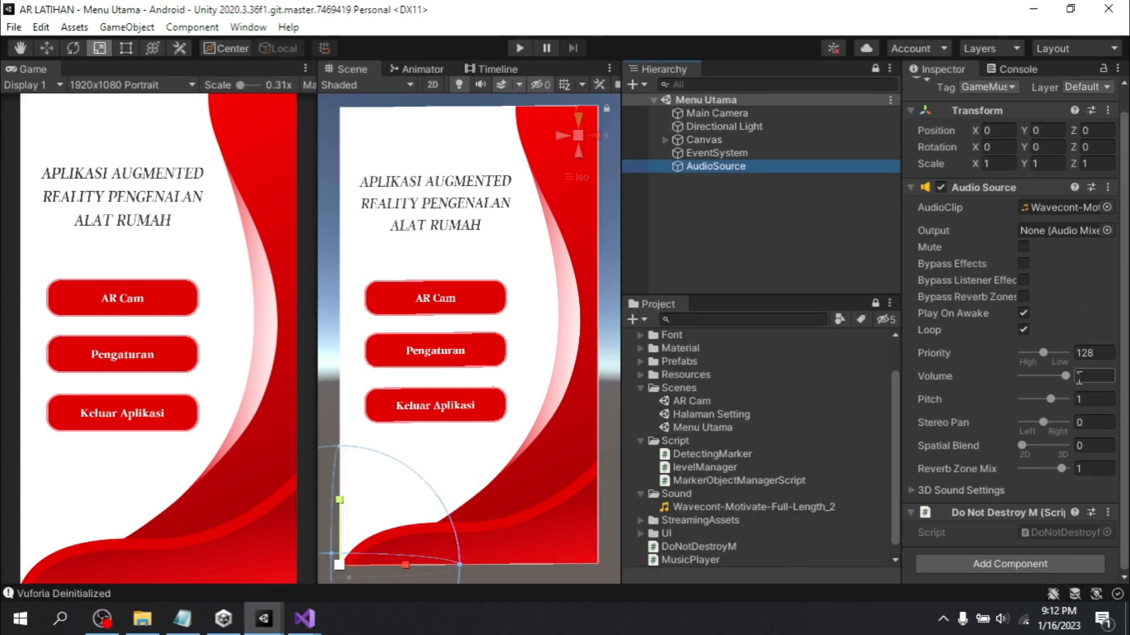
scroll(1022, 521, up, 1)
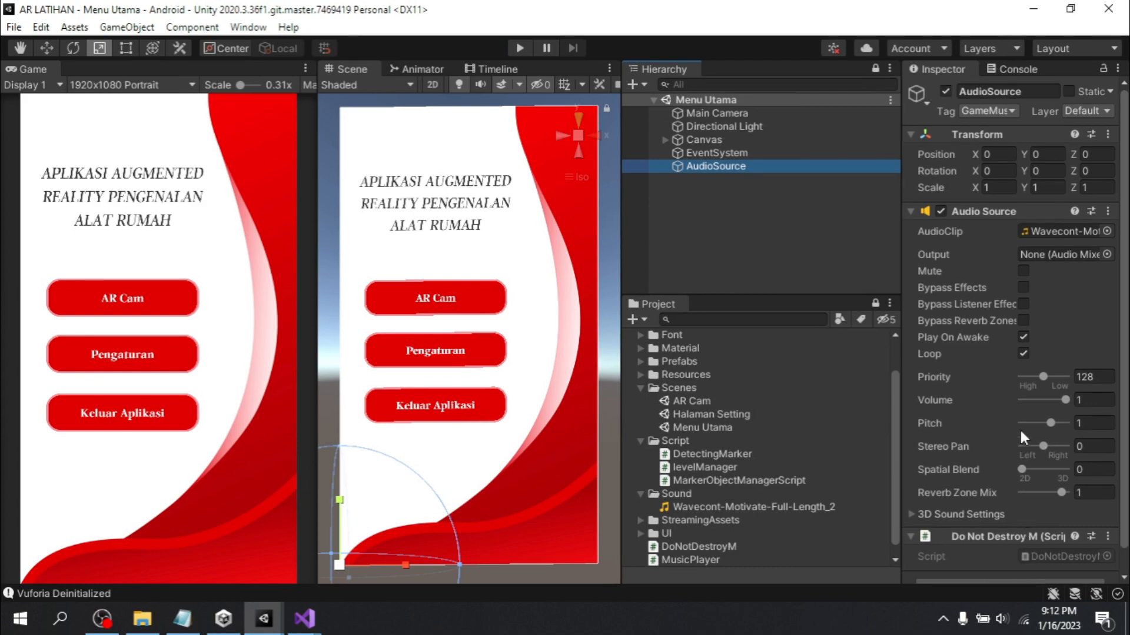
scroll(1028, 362, down, 1)
scroll(1028, 387, up, 1)
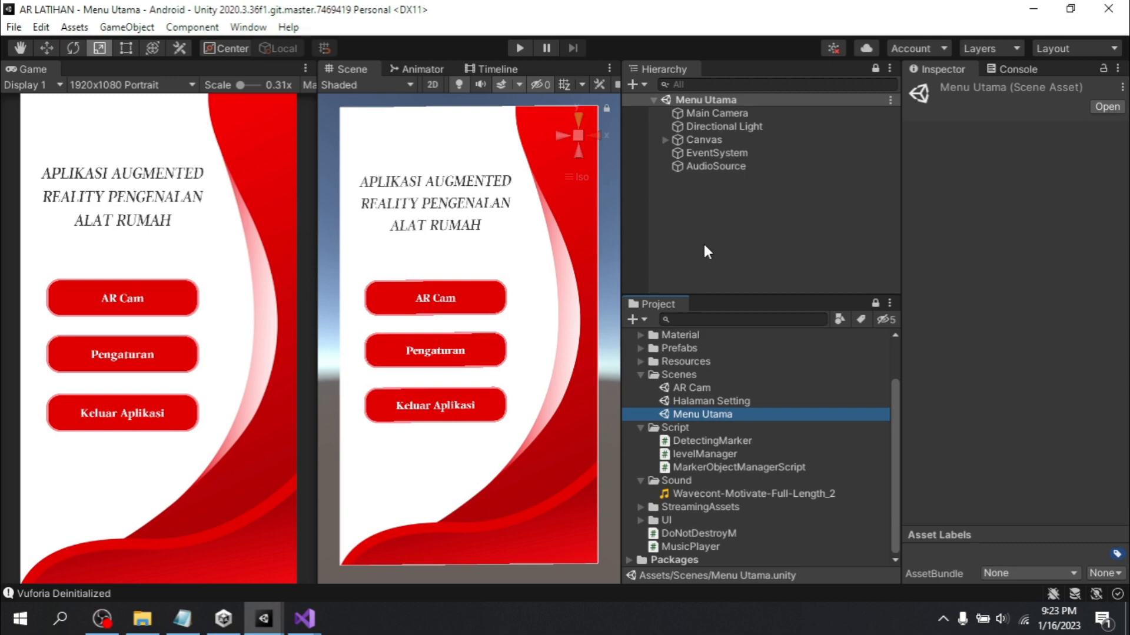
Open the Halaman Setting scene and save its MusicPlayer object as a prefab in the Prefabs folder
double_click(703, 401)
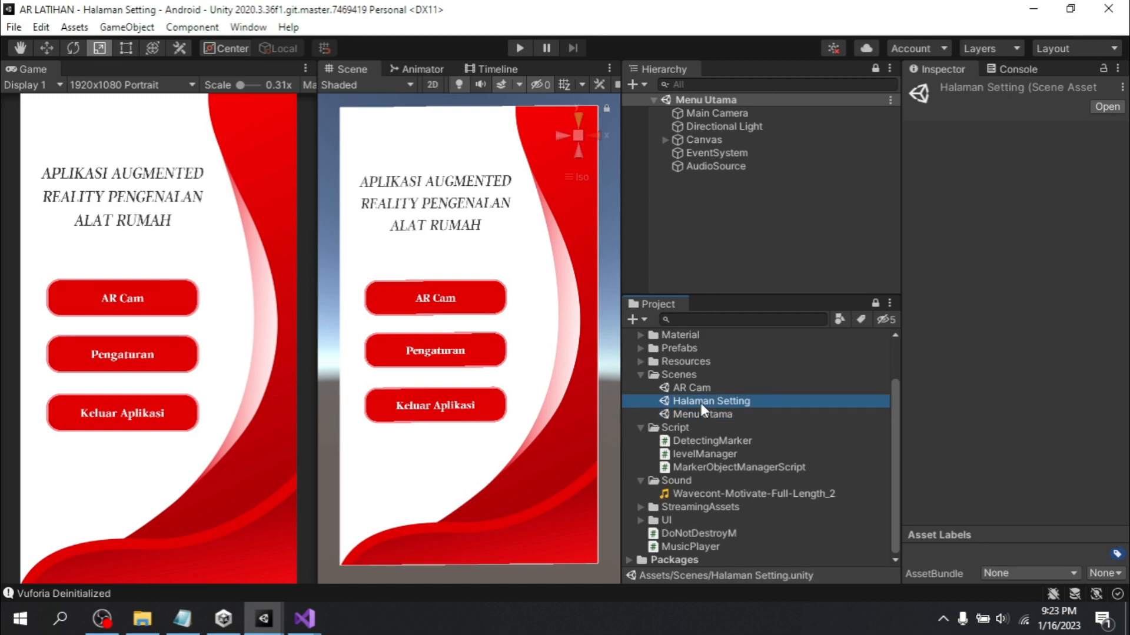
click(709, 167)
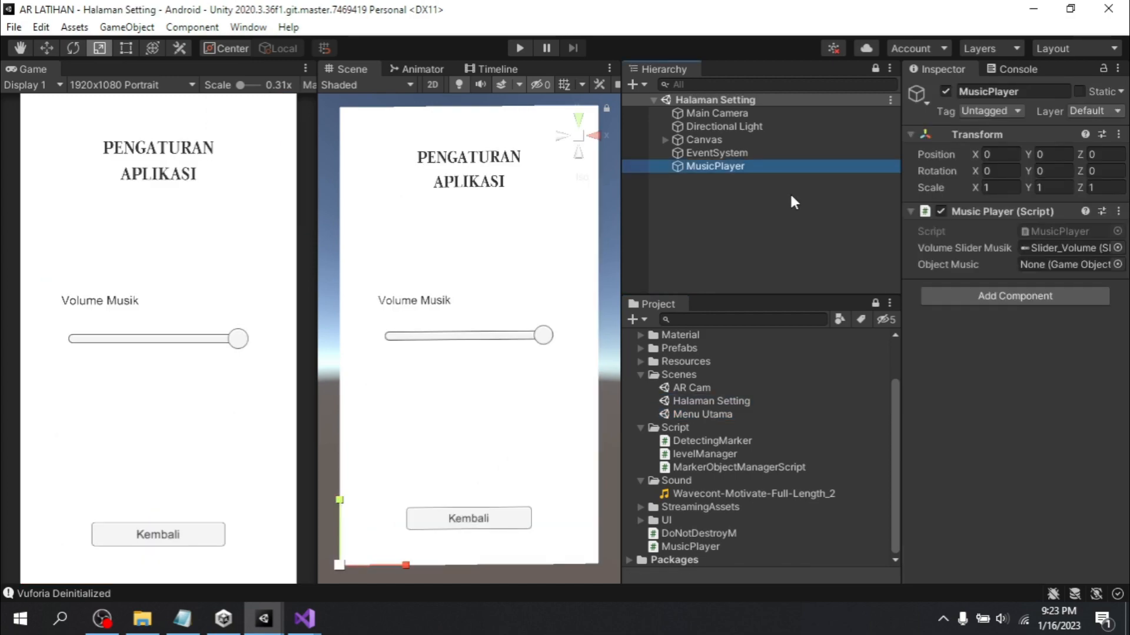
click(641, 375)
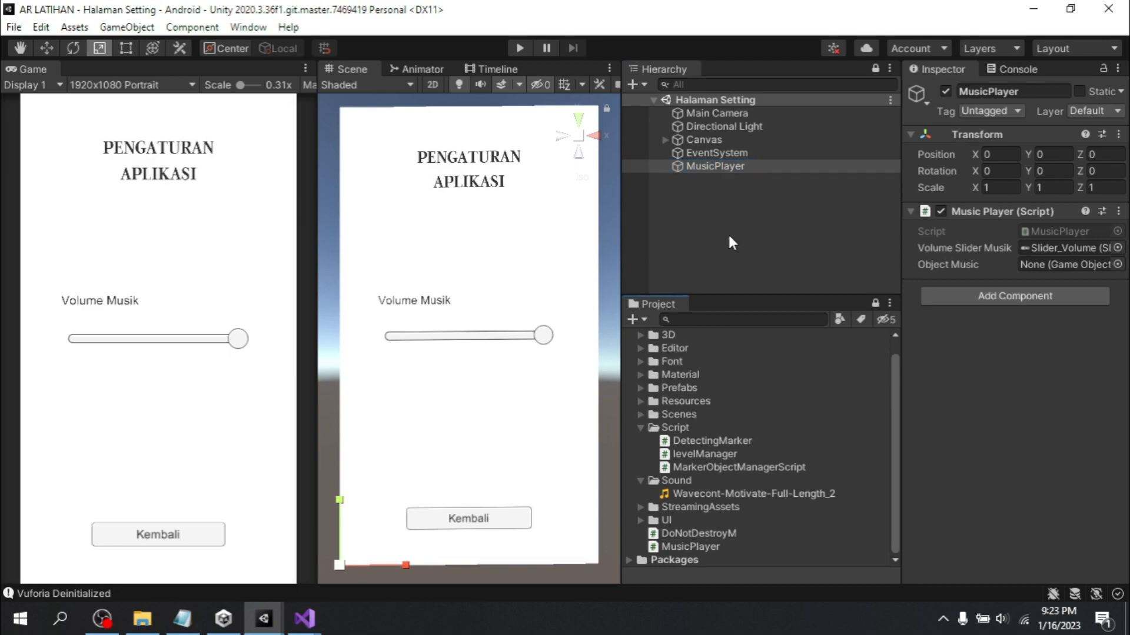
click(641, 428)
click(641, 480)
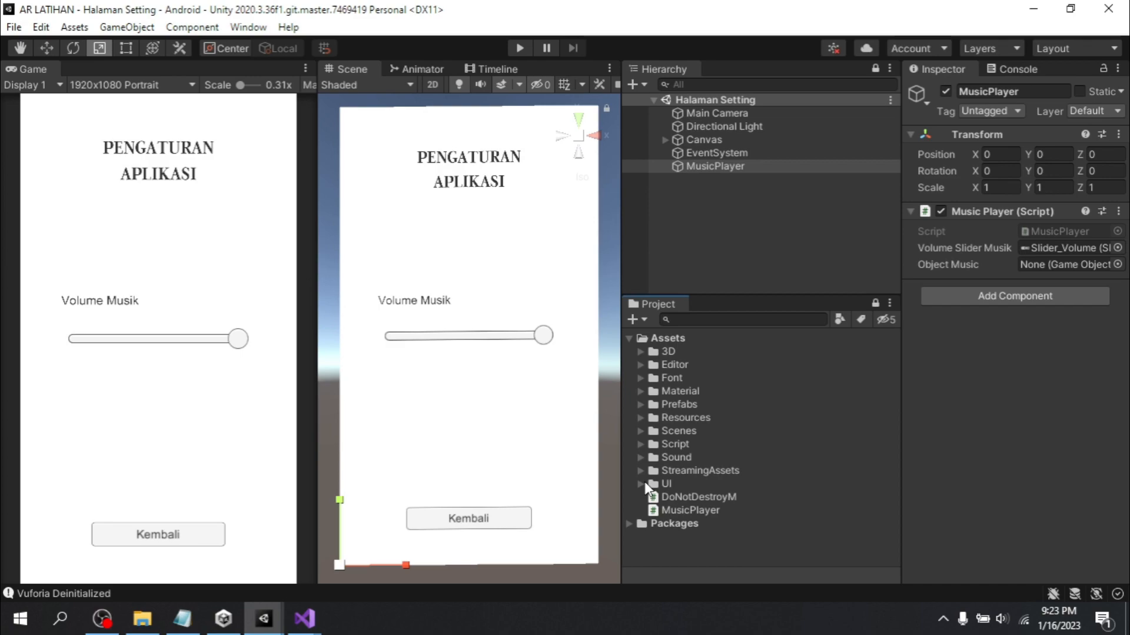
click(677, 404)
click(714, 166)
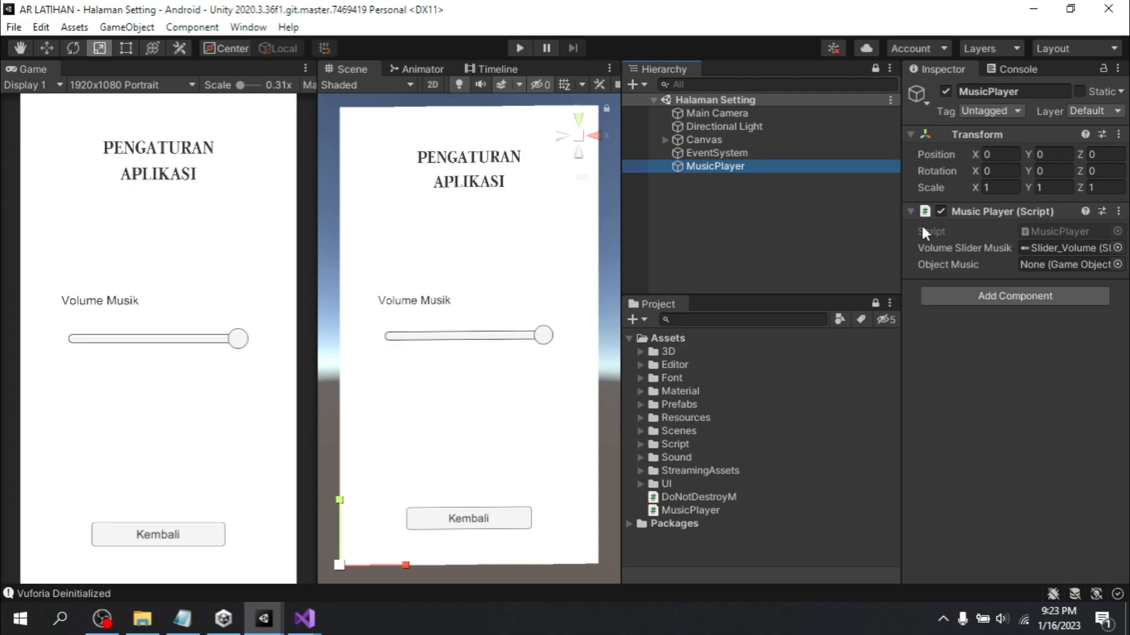
drag(922, 229, 686, 410)
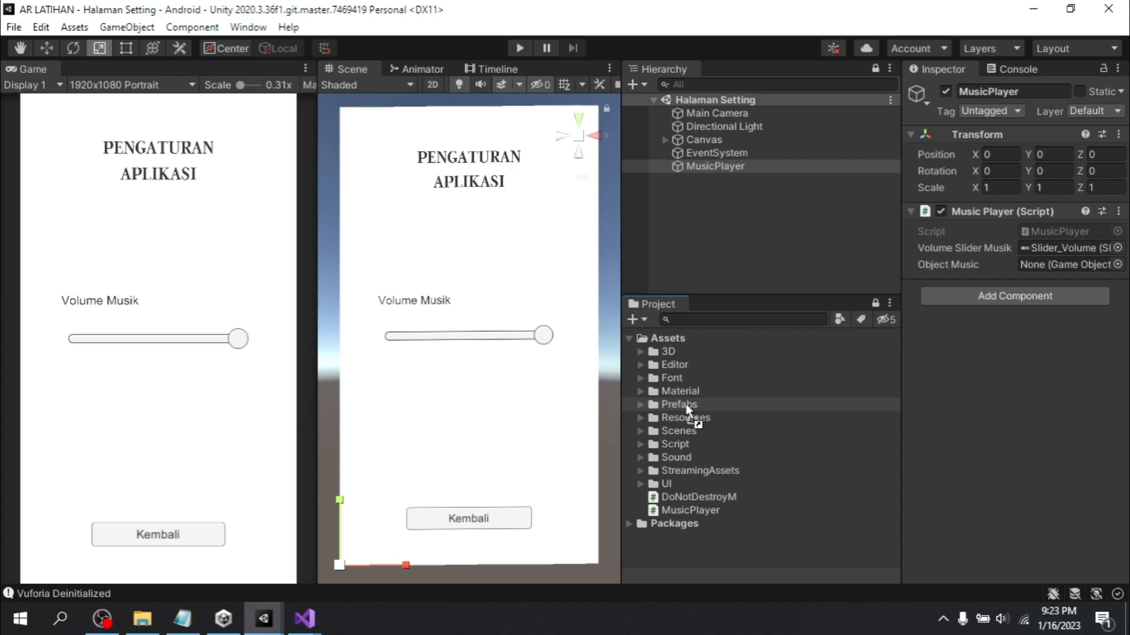
drag(687, 410, 688, 164)
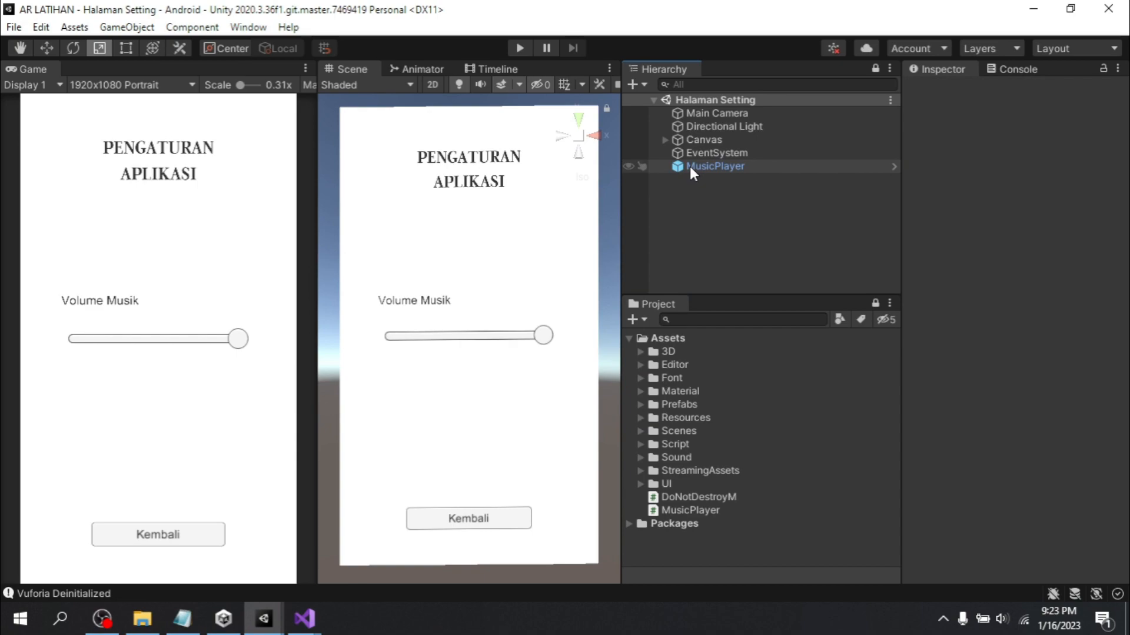
click(703, 166)
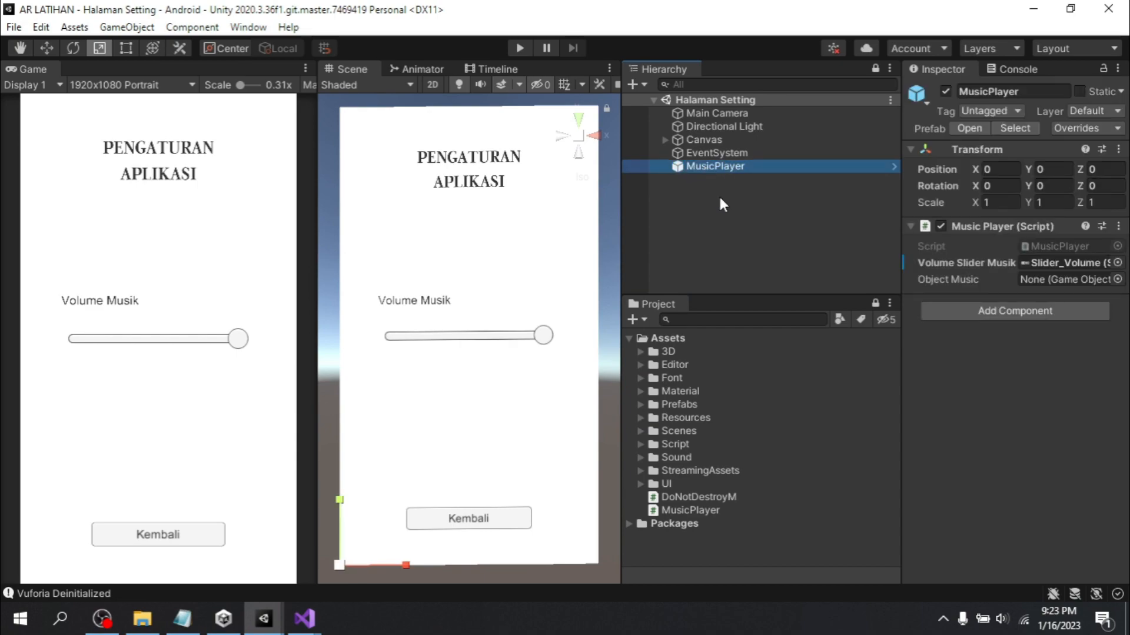
Open the Menu Utama scene and add the MusicPlayer prefab to it at the root level
click(641, 431)
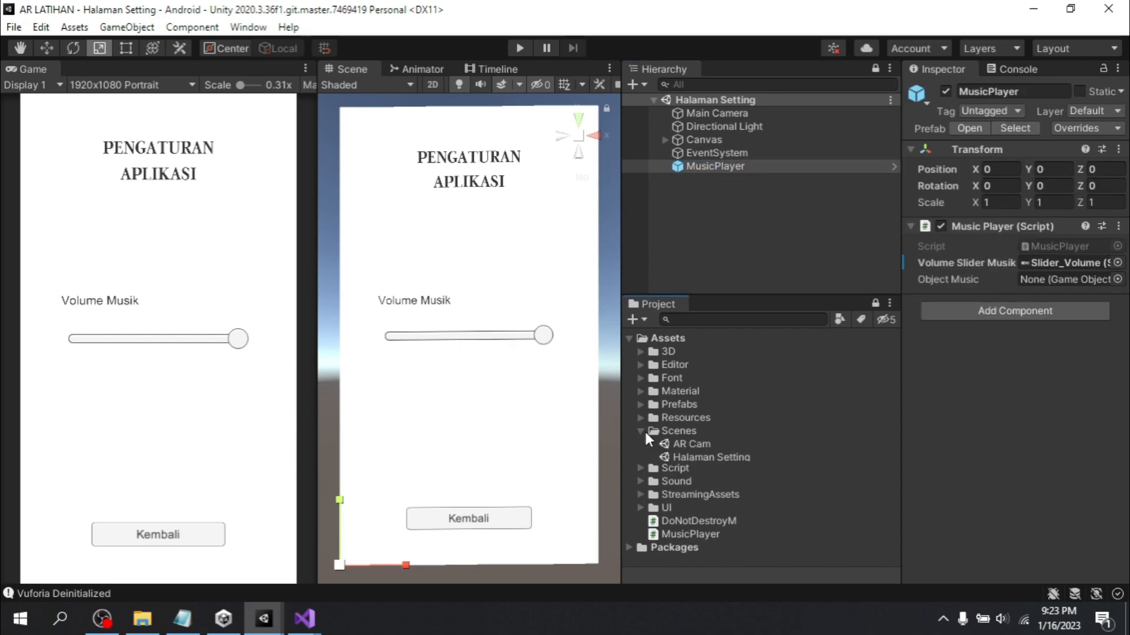
double_click(704, 470)
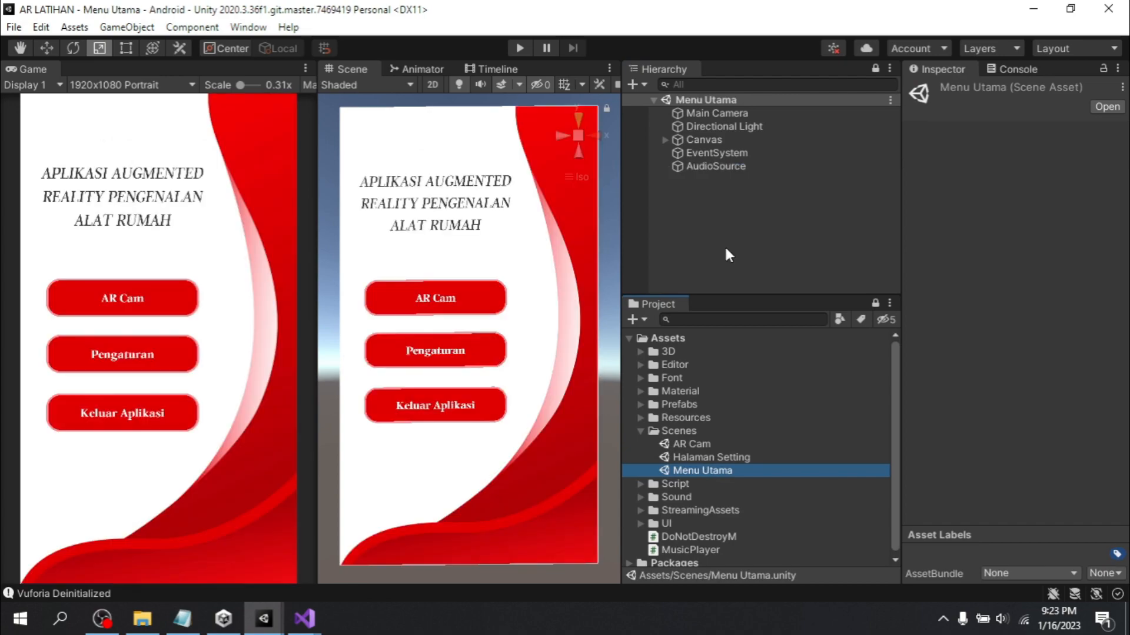
click(728, 254)
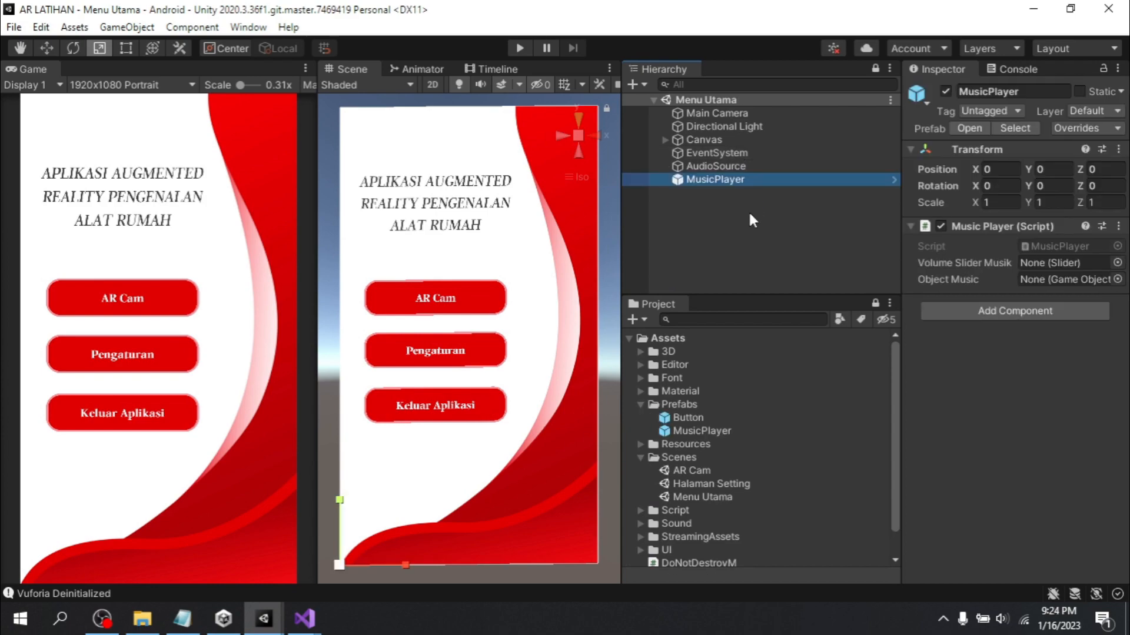
click(732, 226)
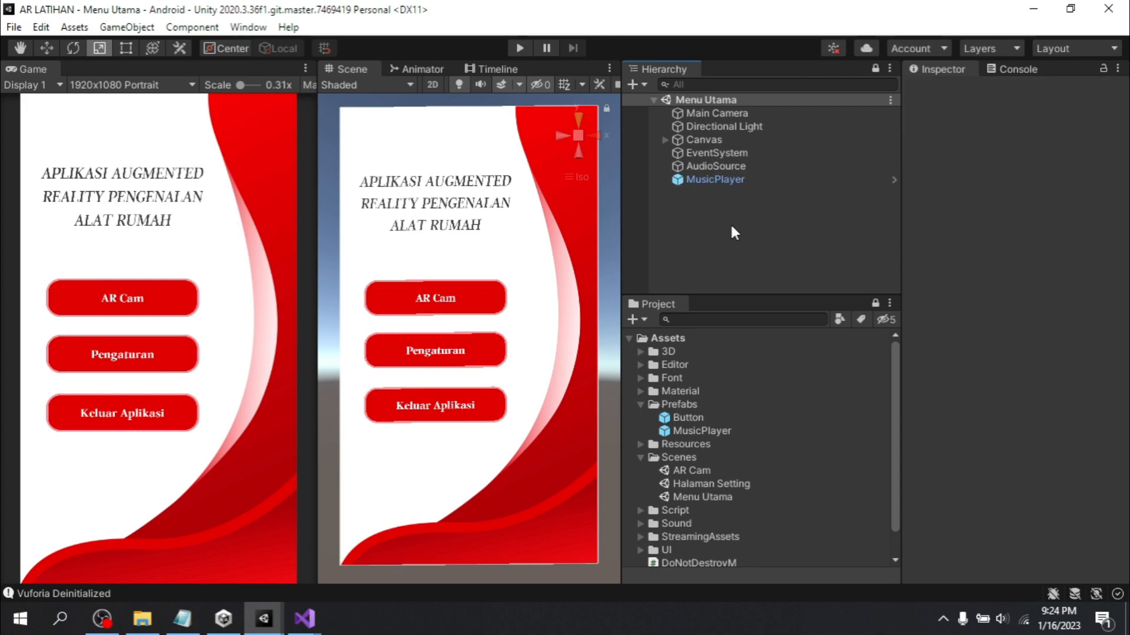
Add a UI Slider as a child of the Canvas's Panel in the Menu Utama scene
click(665, 140)
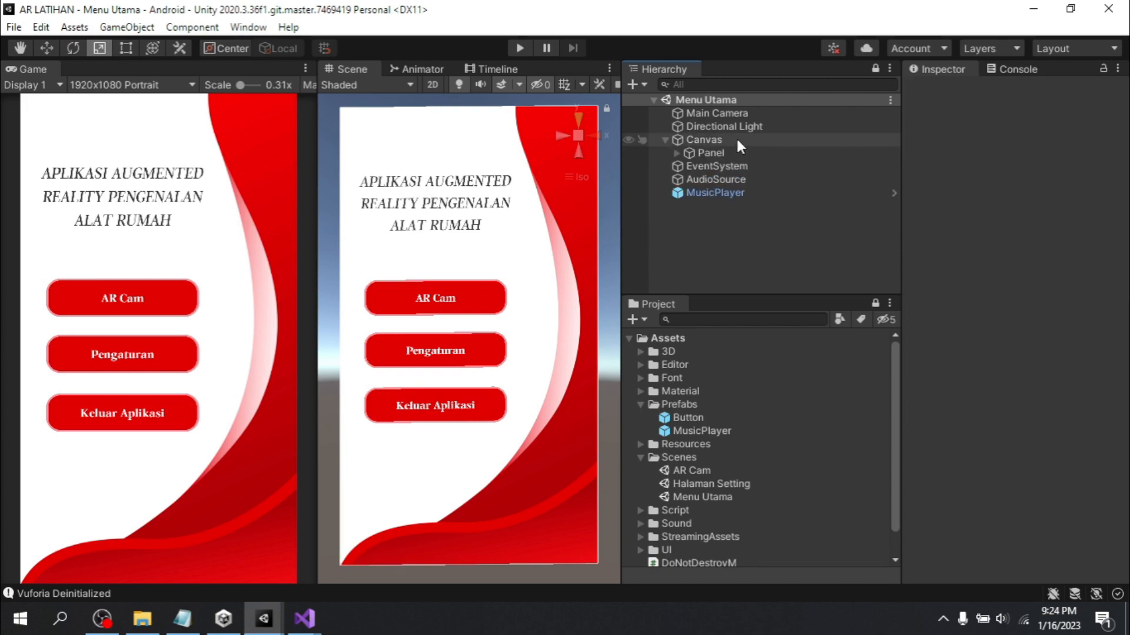
click(677, 153)
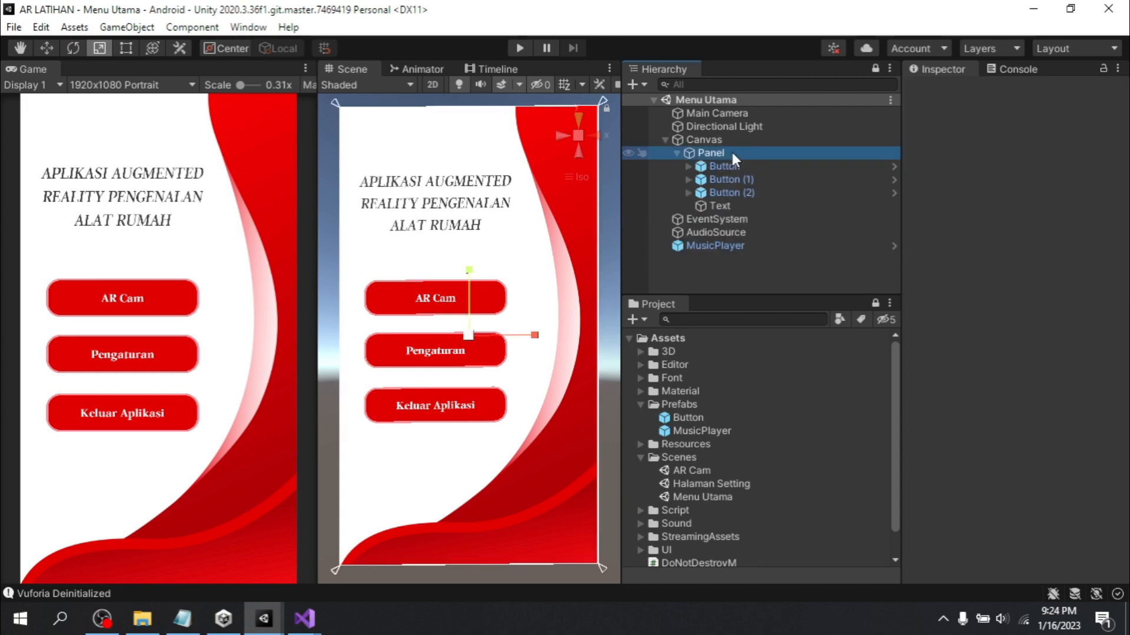
right_click(731, 154)
mouse_move(853, 439)
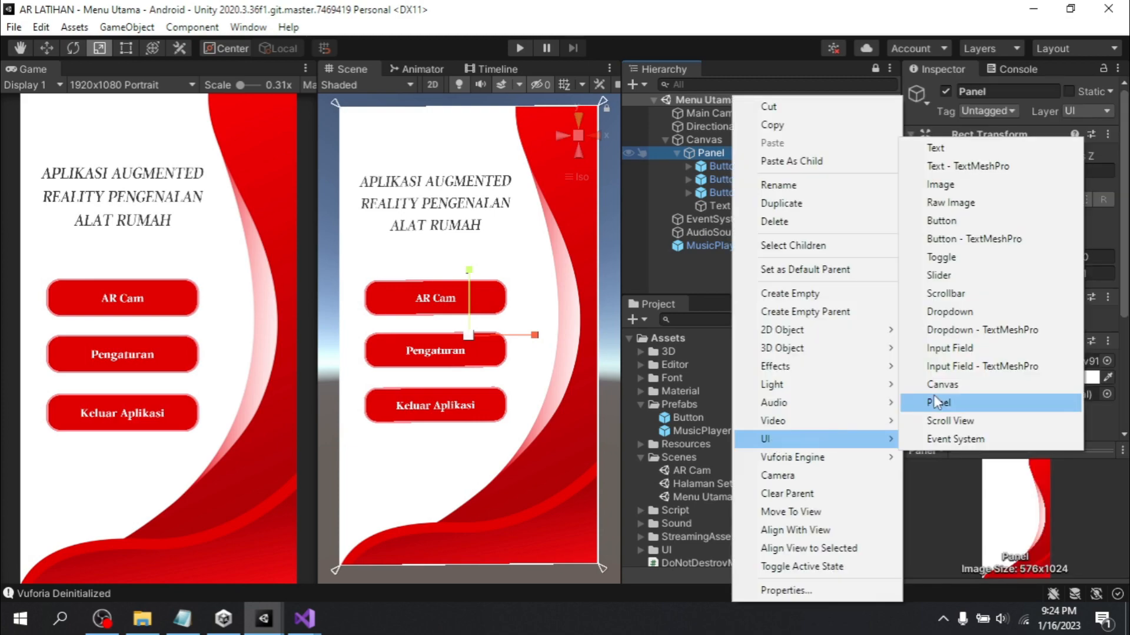
click(959, 275)
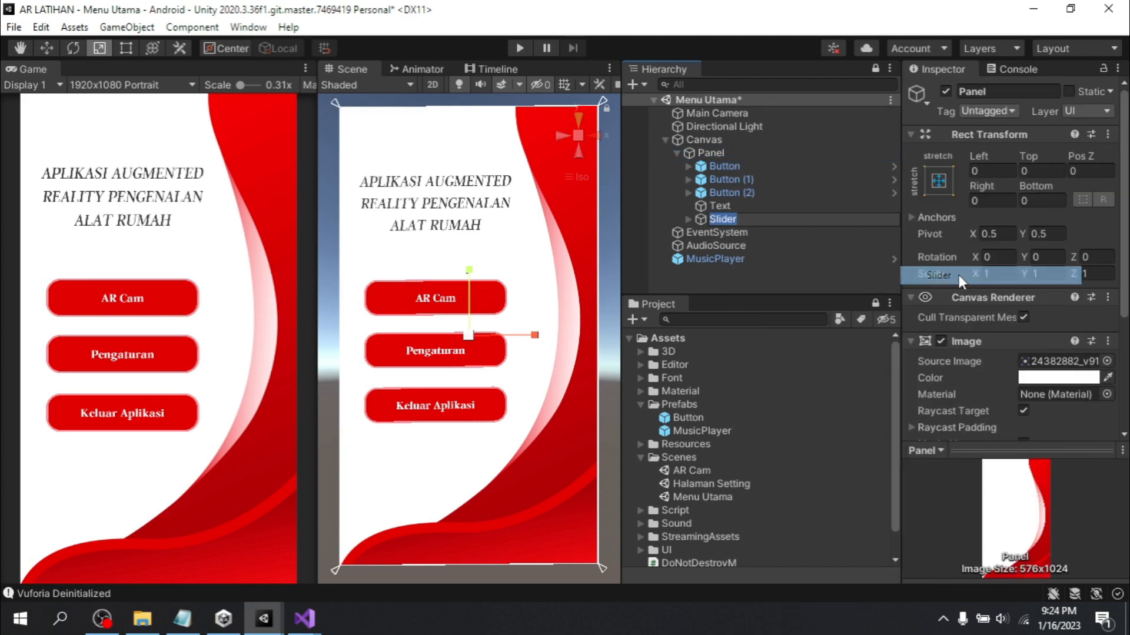
Delete the plain Slider object from the Panel in the Menu Utama scene
click(758, 219)
click(740, 246)
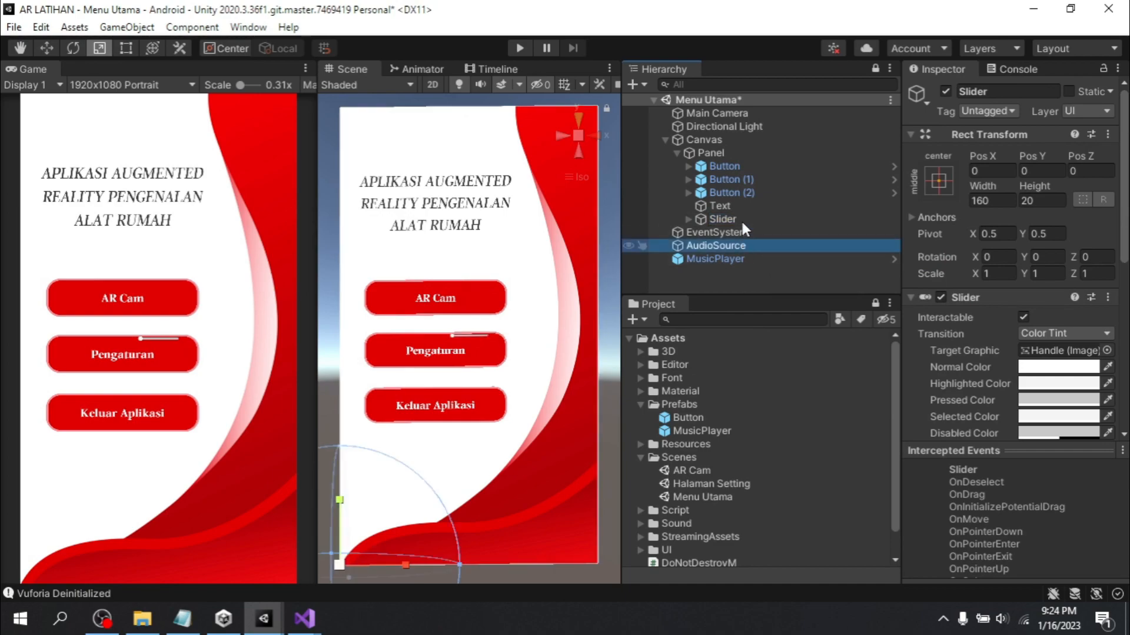
click(722, 206)
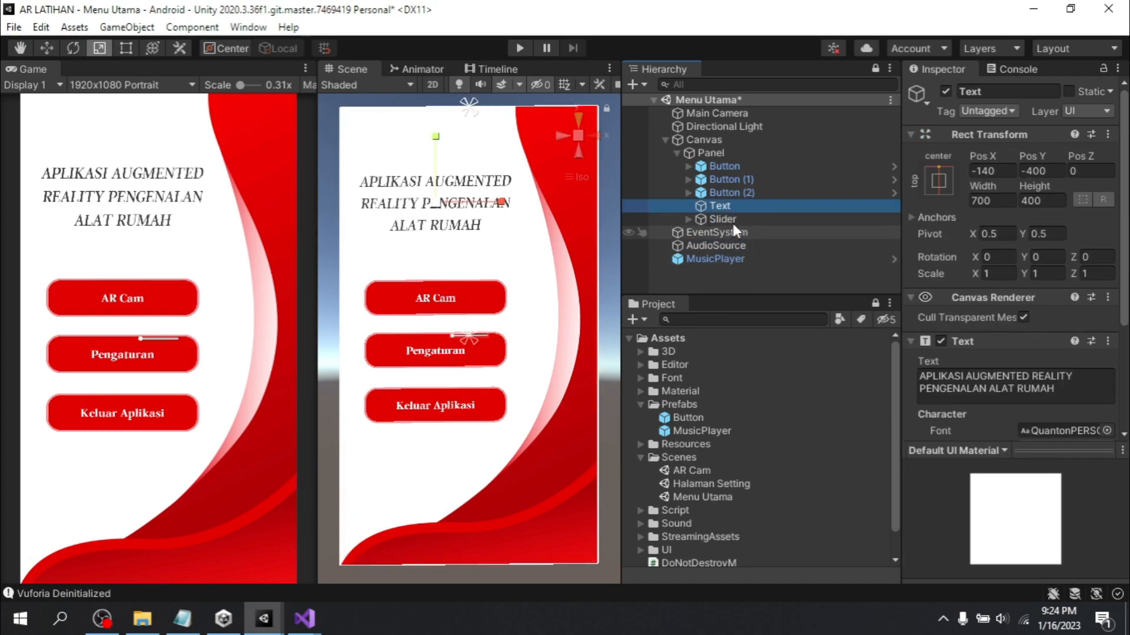
click(734, 220)
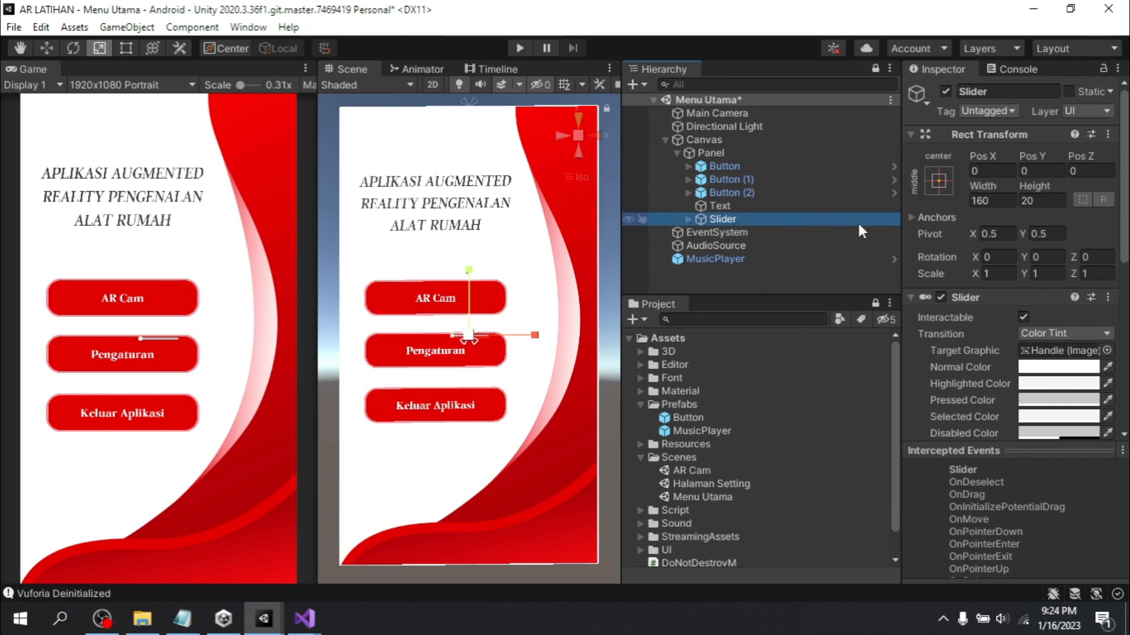
click(732, 207)
click(733, 216)
key(Delete)
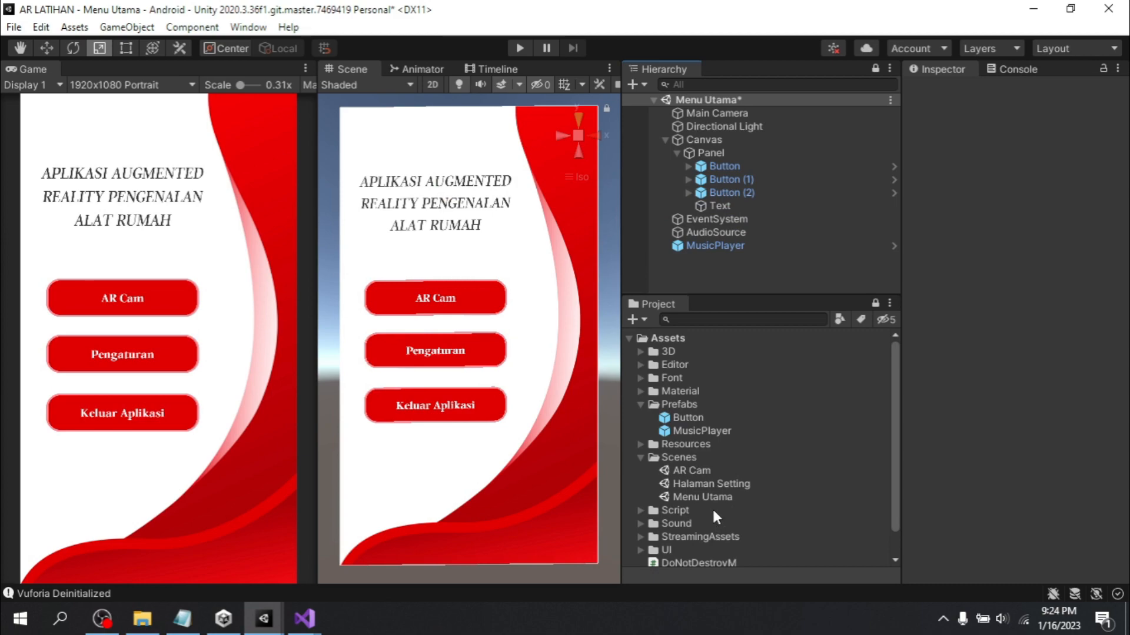
Open the Halaman Setting scene, saving Menu Utama, and store its Slider_Volume as a prefab in the Prefabs folder
double_click(706, 486)
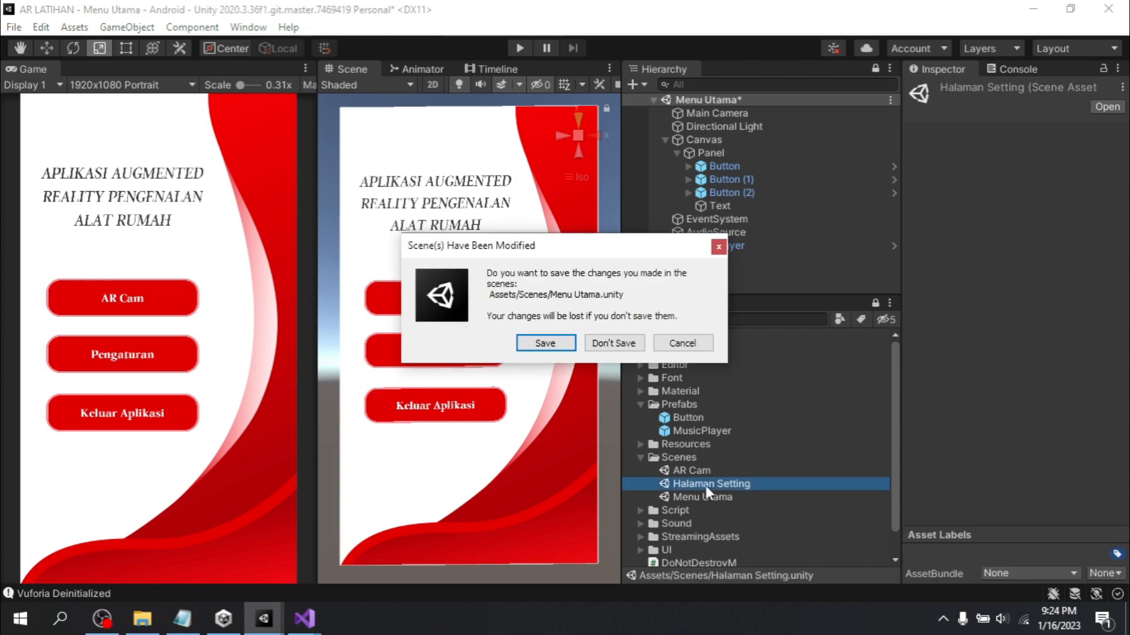
click(558, 345)
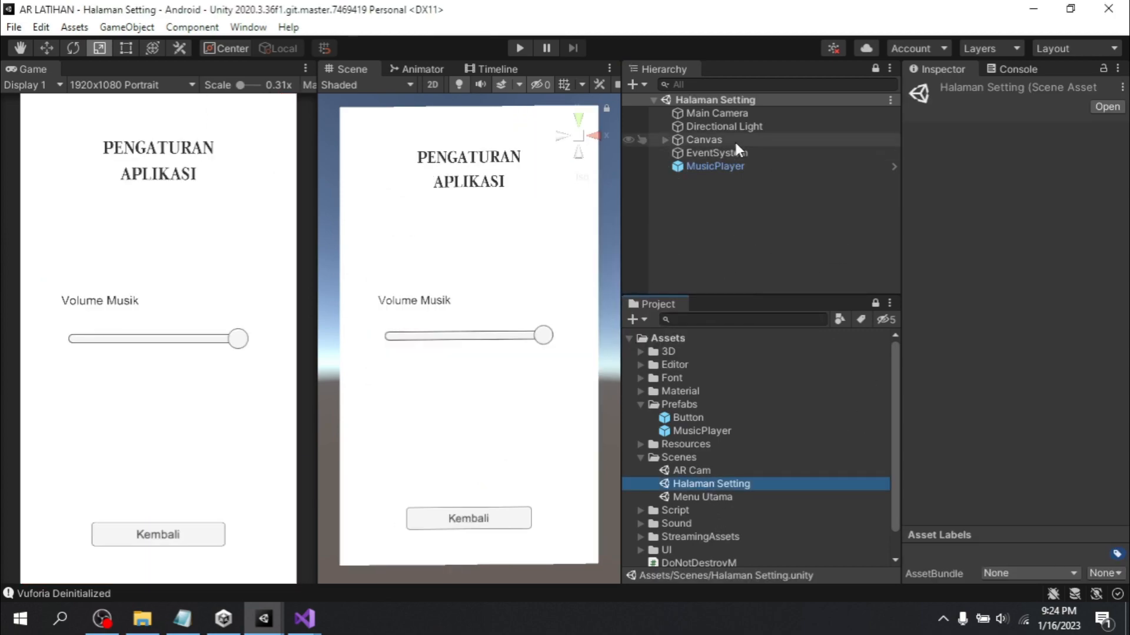
click(666, 139)
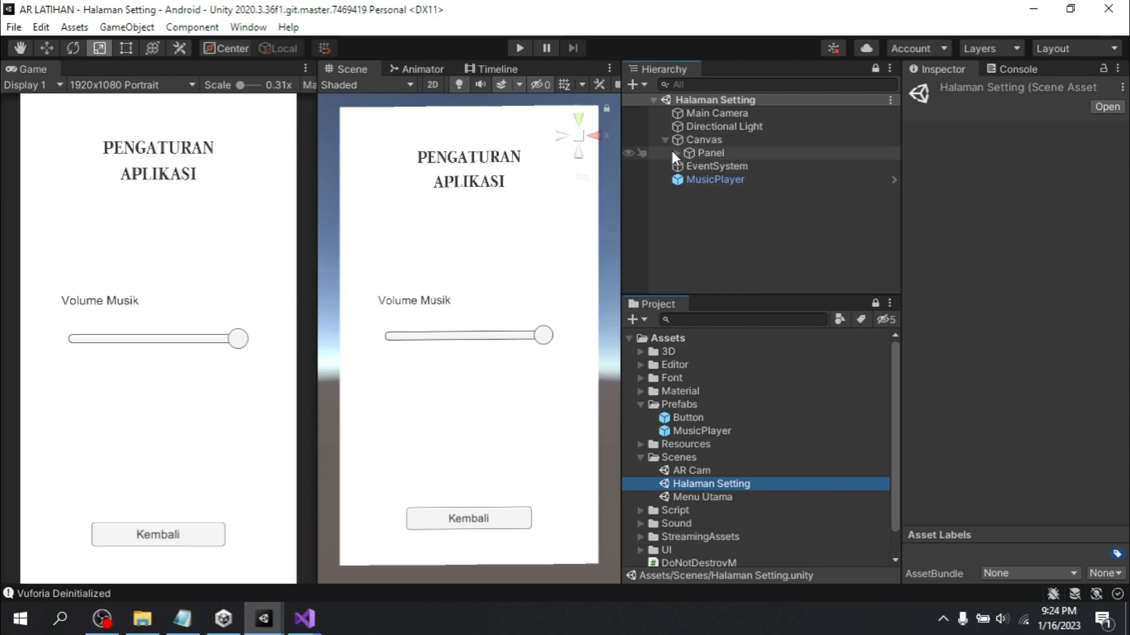
click(676, 152)
click(744, 193)
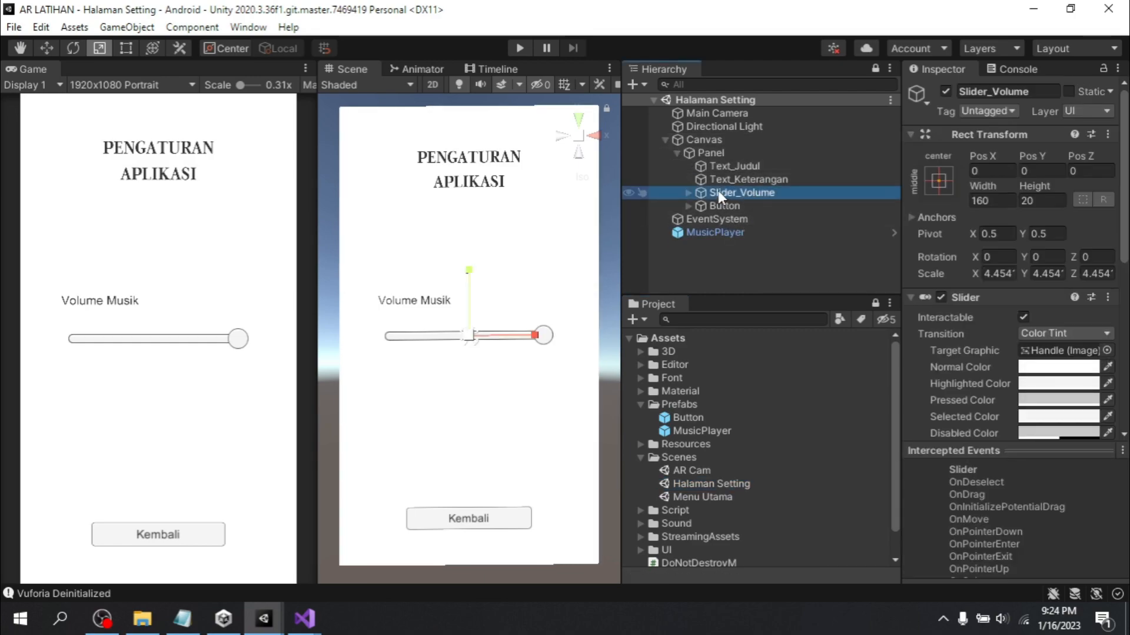
drag(718, 192, 685, 403)
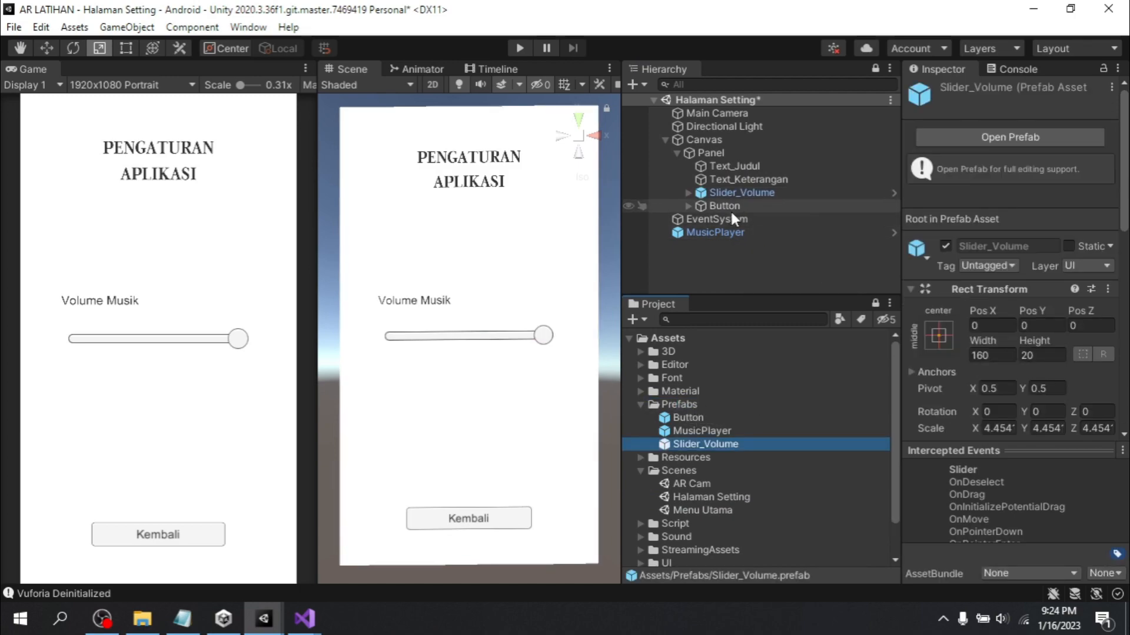
key(ctrl+s)
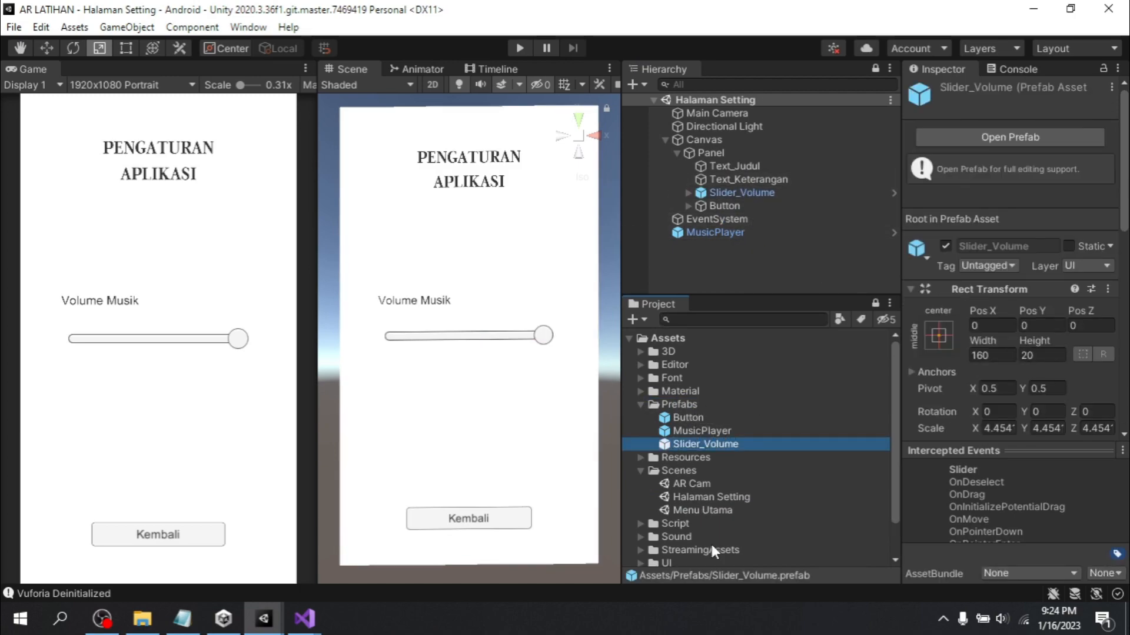
Add the Slider_Volume prefab under the Panel in the Menu Utama scene and save the scene
double_click(705, 508)
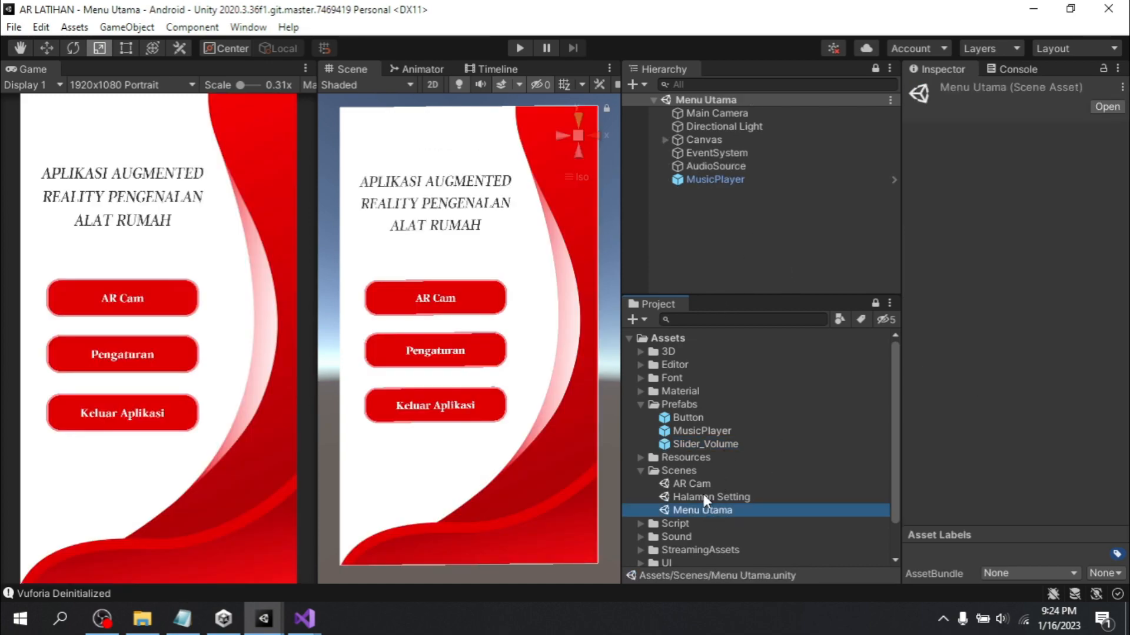
click(665, 139)
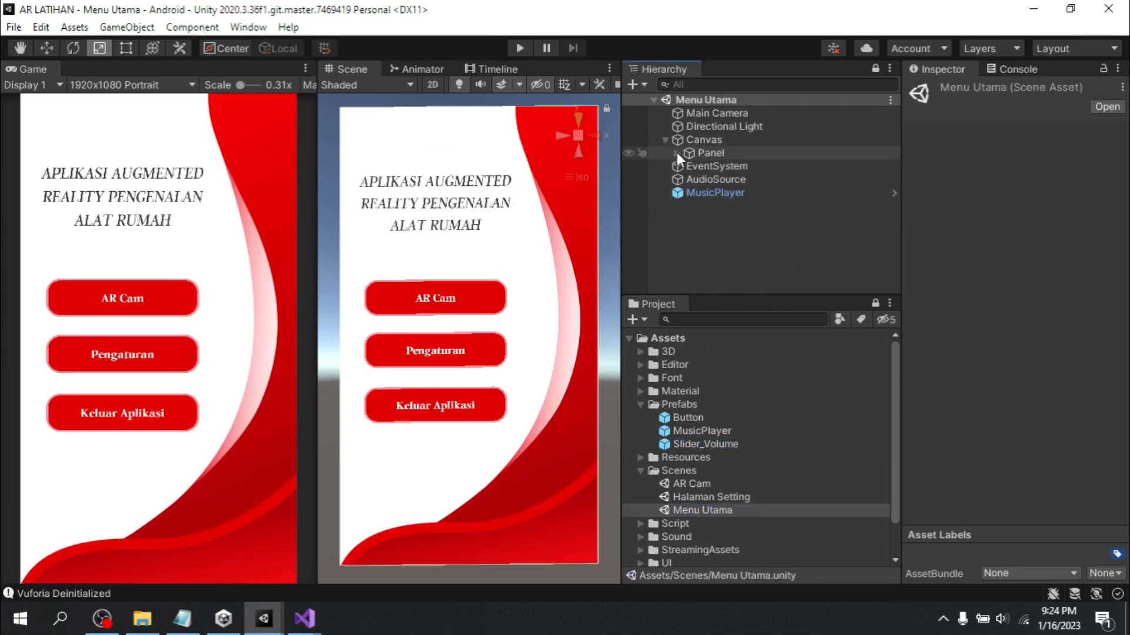
click(676, 152)
drag(709, 444, 729, 214)
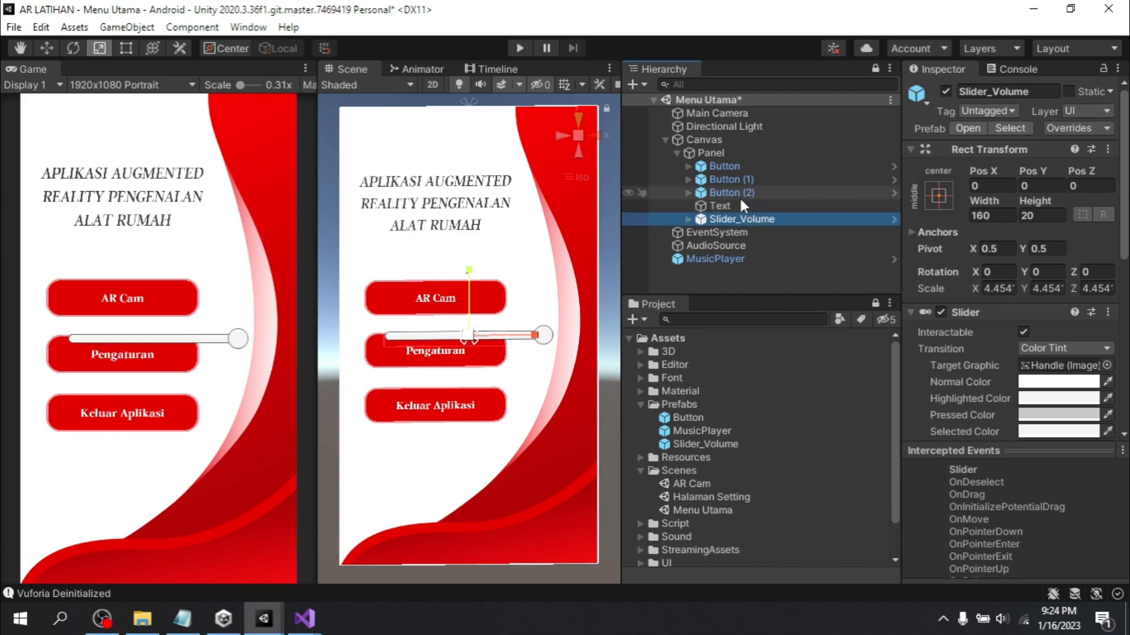
key(ctrl+s)
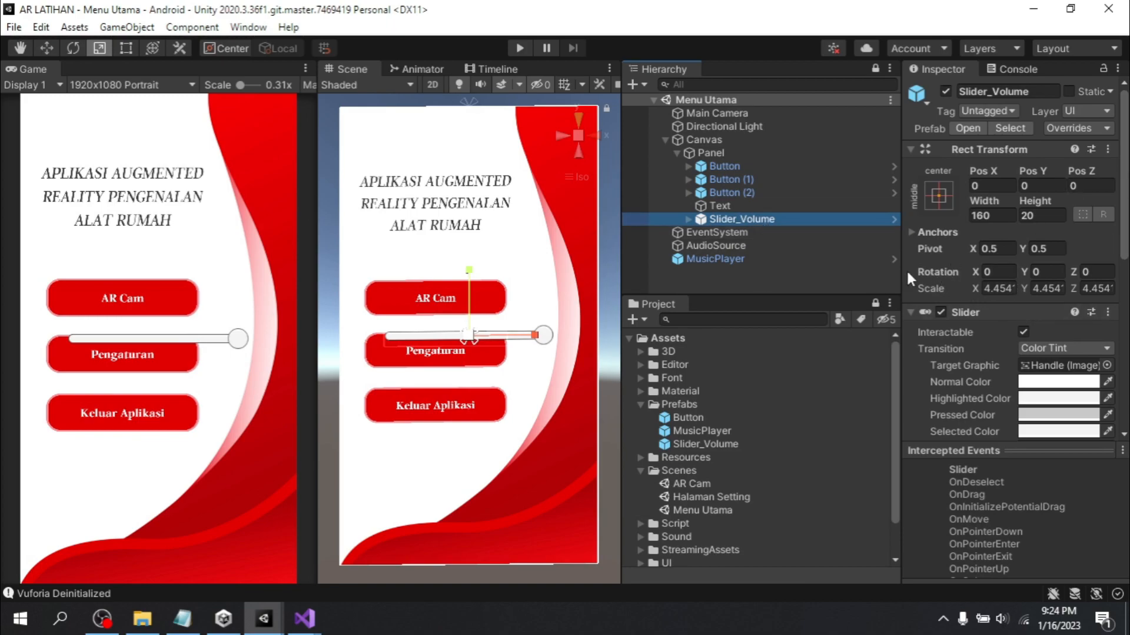
Shrink Slider_Volume uniformly to a scale of about 0.86 and save the scene
click(52, 49)
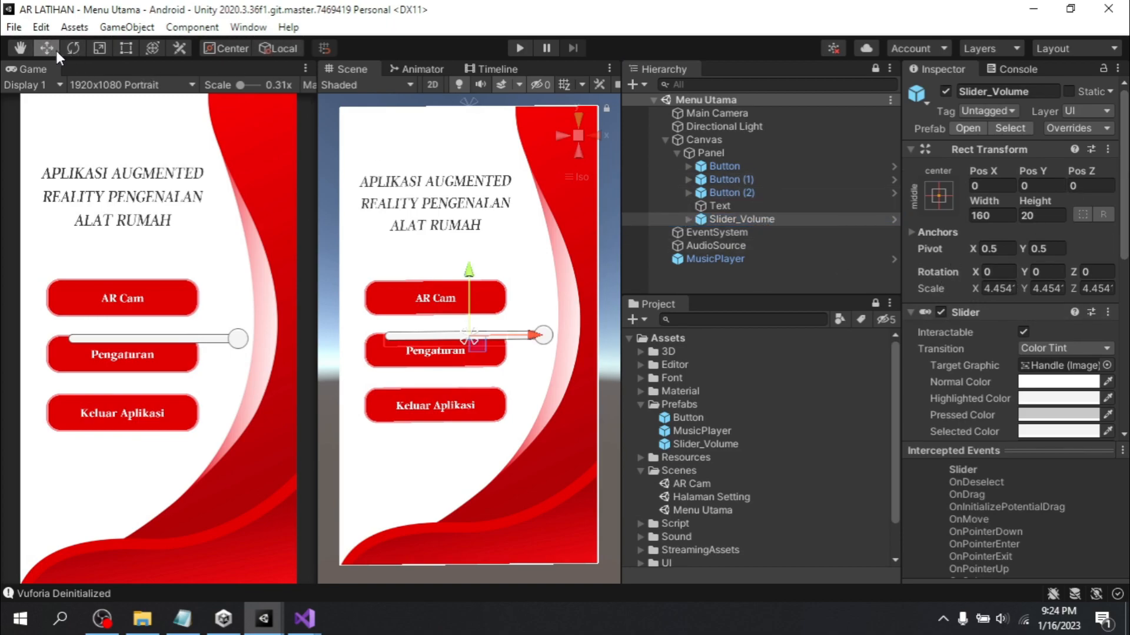
click(100, 49)
drag(469, 336, 415, 369)
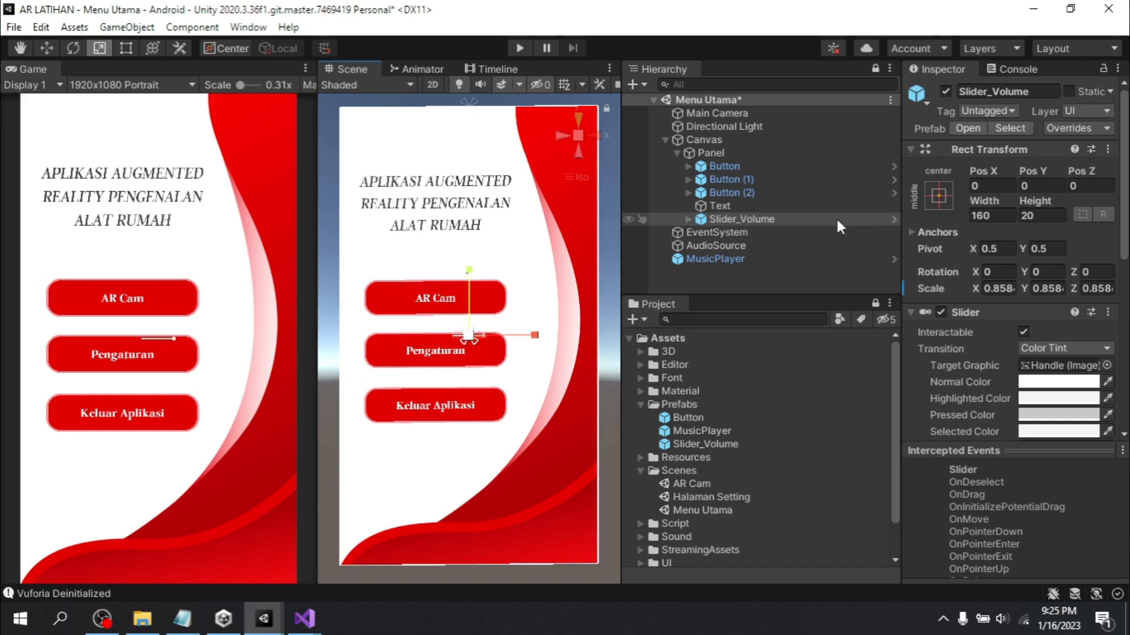
key(ctrl+s)
Reopen the Menu Utama scene and set the anchor preset of Slider_Volume to bottom left
double_click(691, 497)
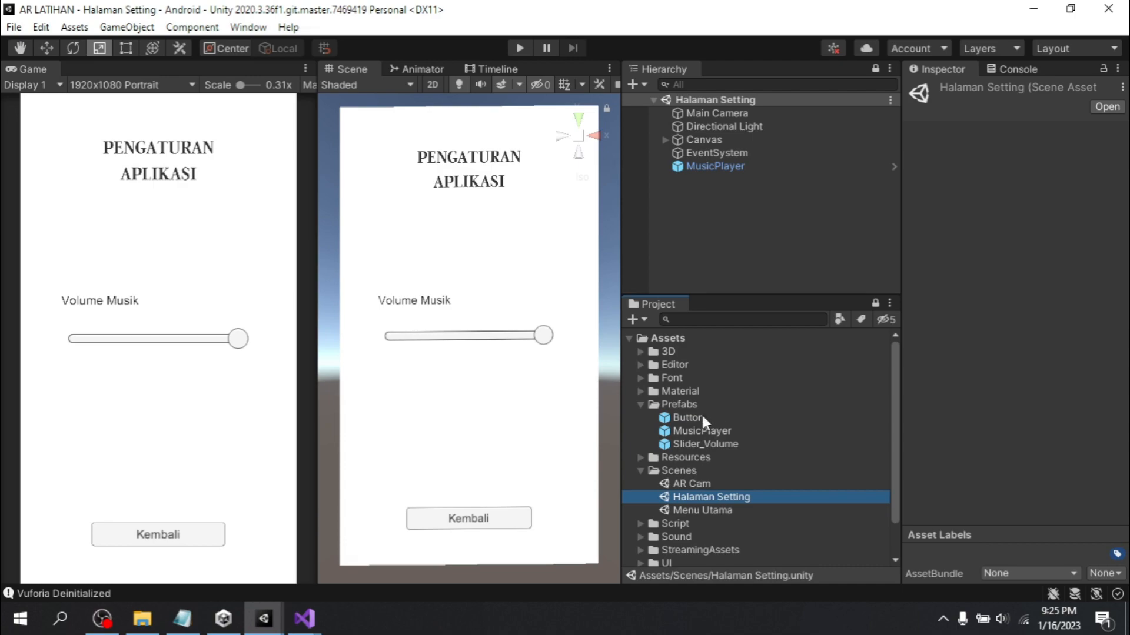
double_click(696, 509)
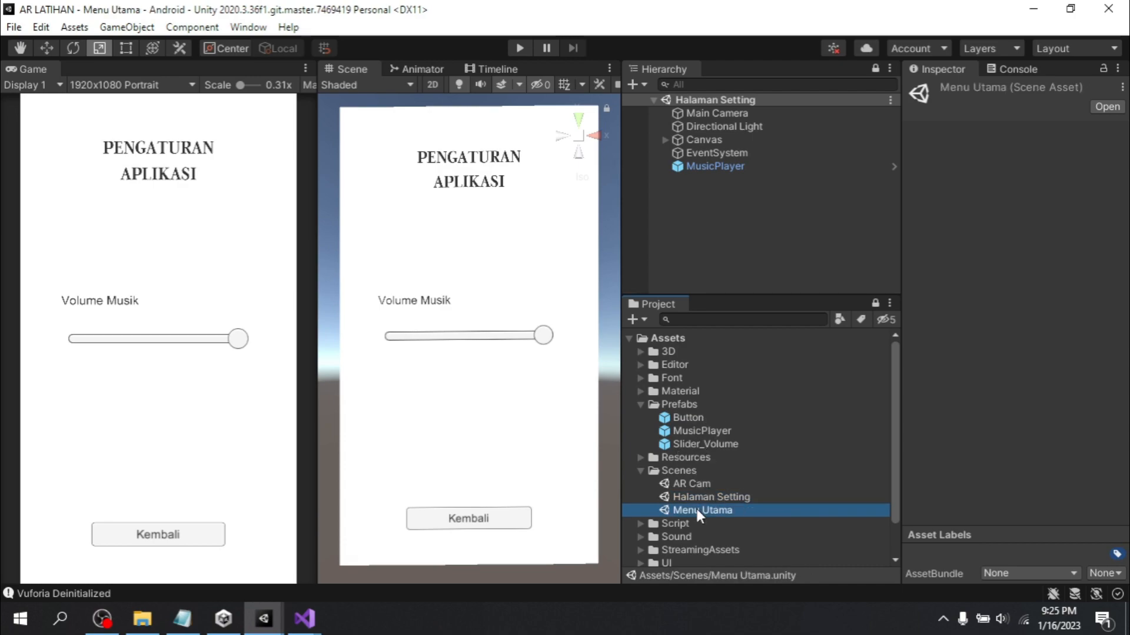
click(664, 140)
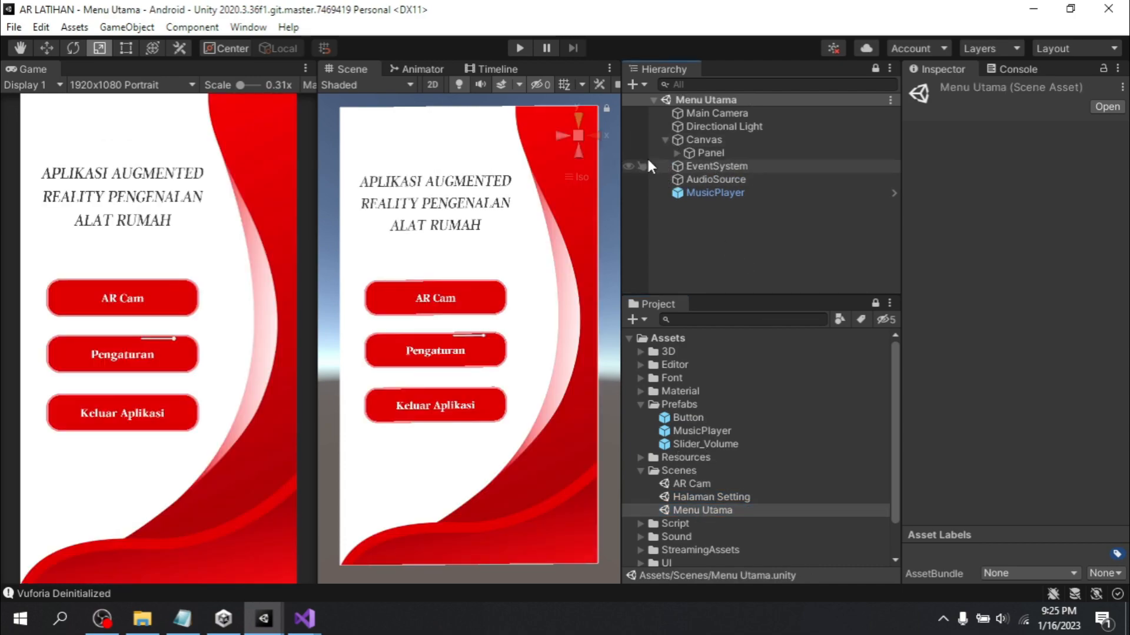
click(677, 153)
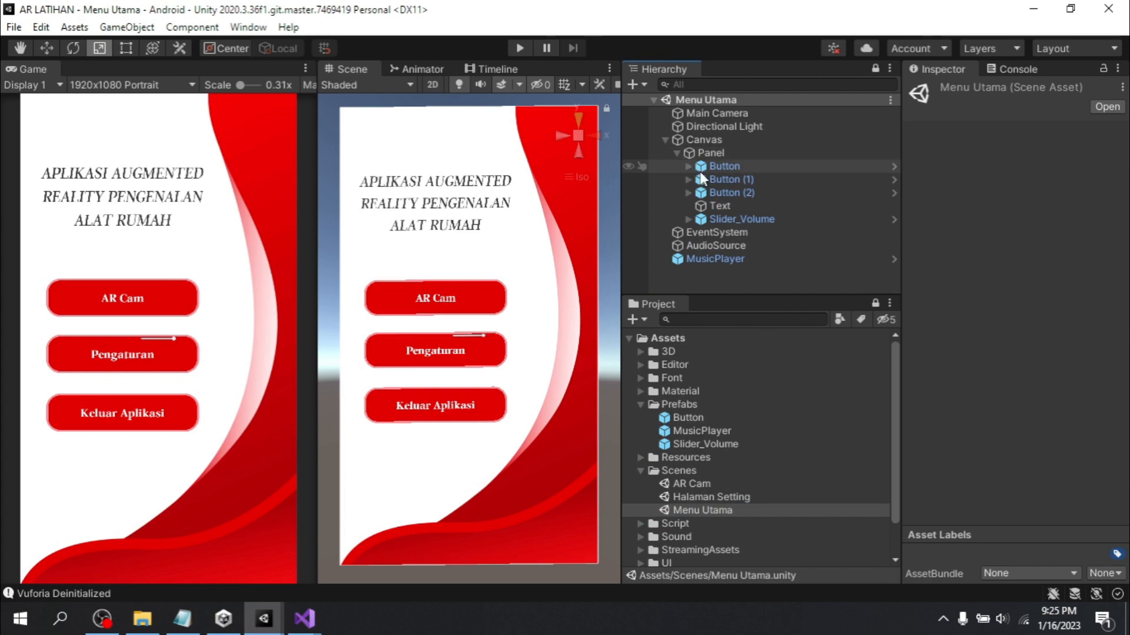
click(743, 219)
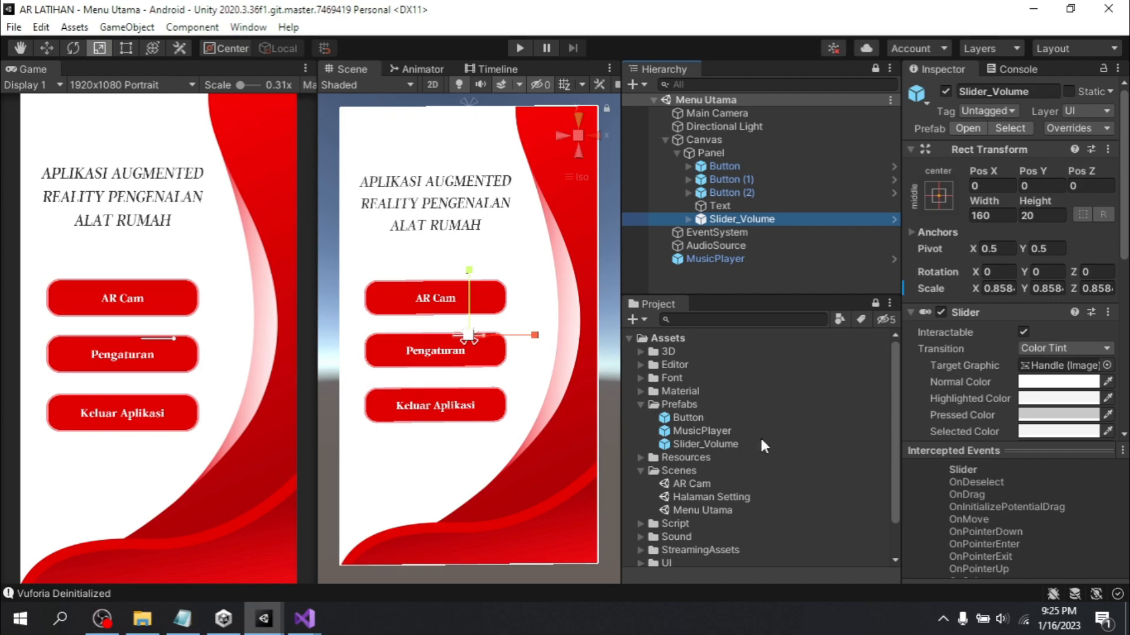
click(938, 187)
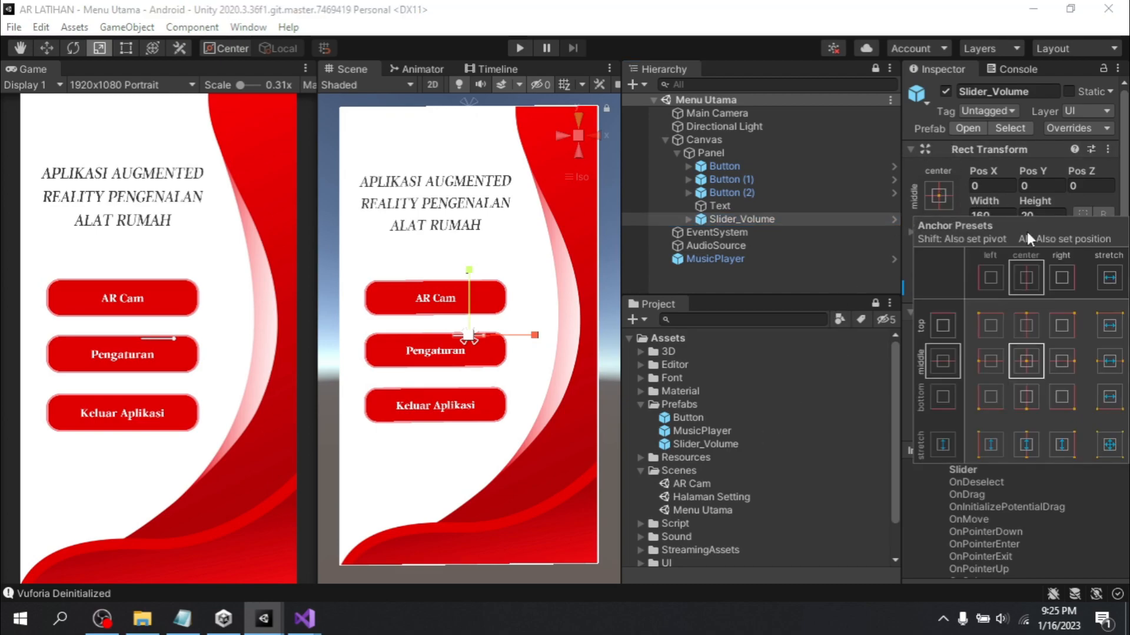
click(985, 399)
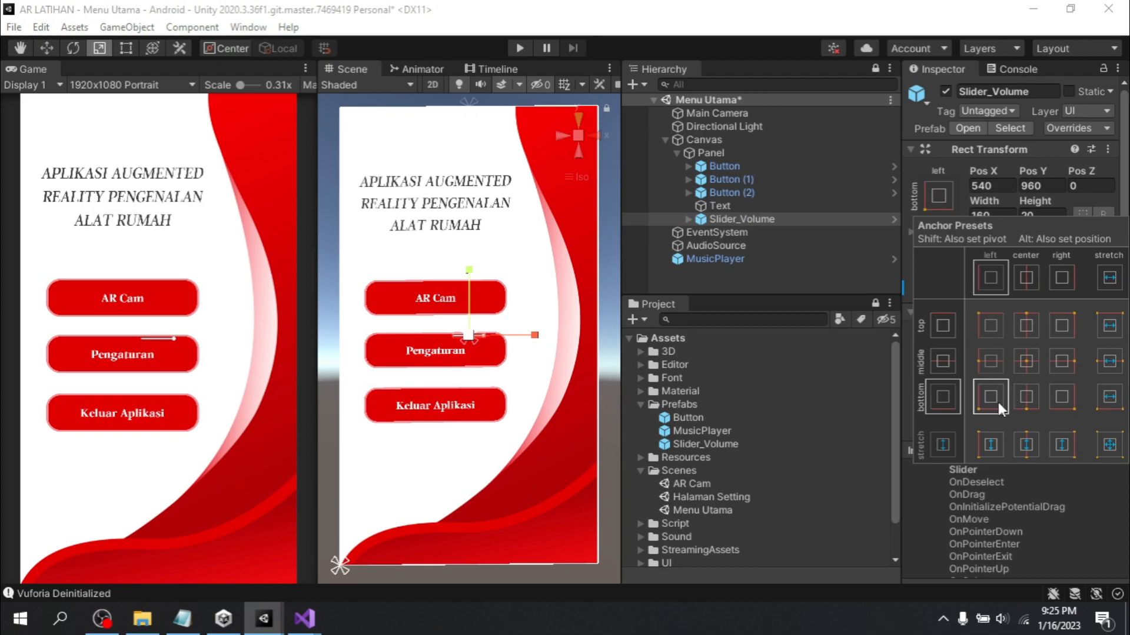
click(948, 171)
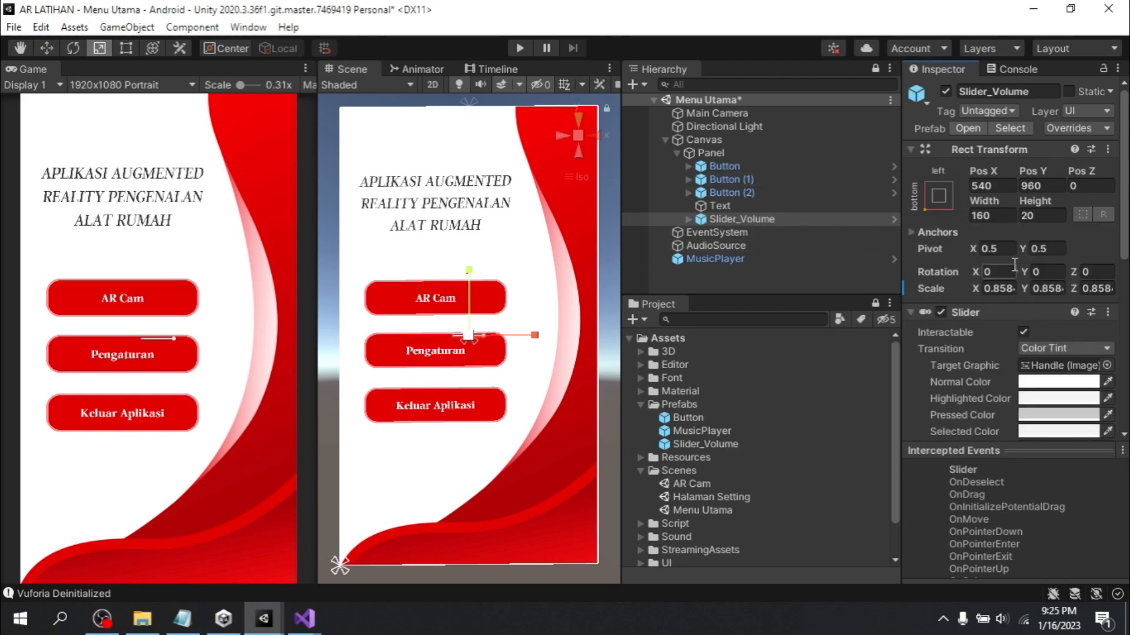
Set the scale of Slider_Volume to 0 on X, Y and Z, and save the scene
scroll(1021, 280, down, 6)
scroll(1006, 300, up, 6)
click(999, 288)
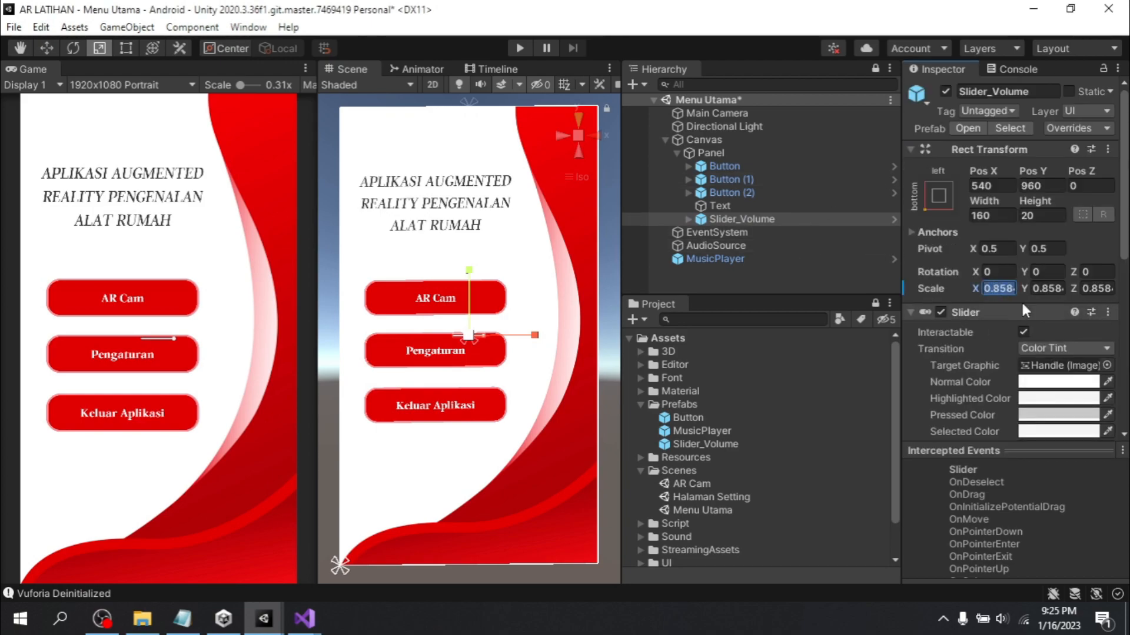
text(0)
key(Tab)
text(0)
key(Tab)
text(0)
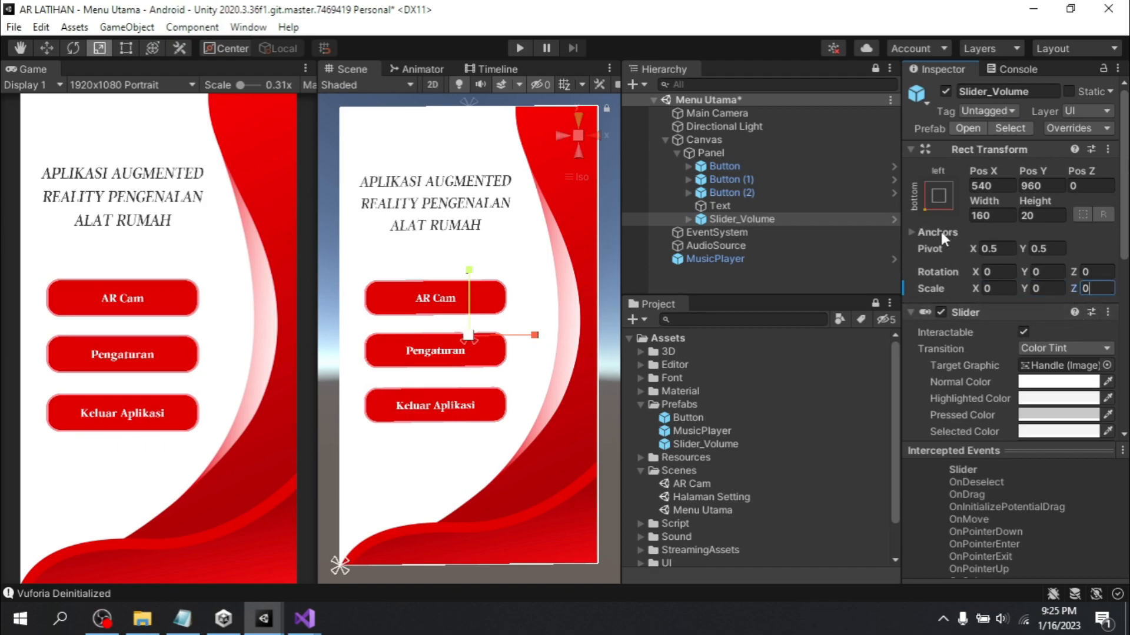
key(ctrl+s)
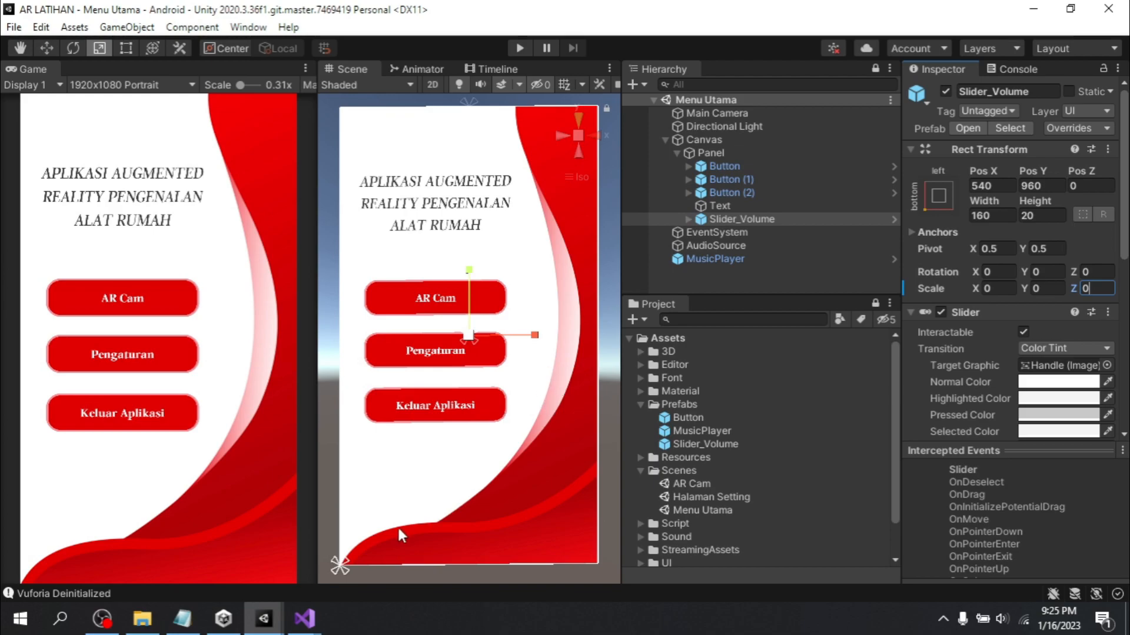
click(736, 219)
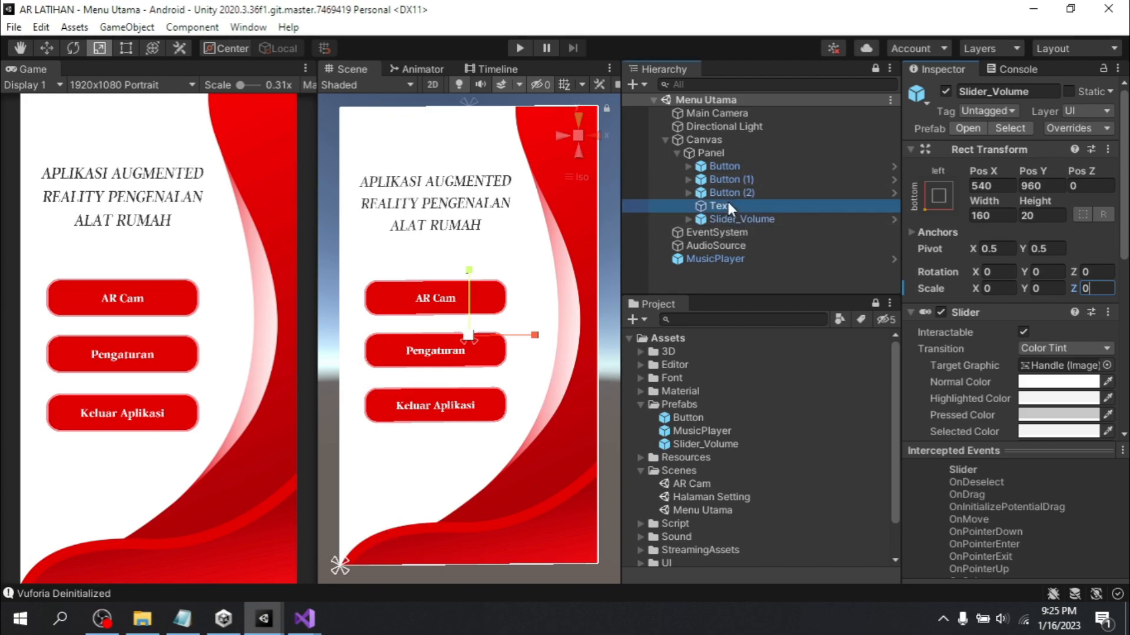
click(725, 206)
click(739, 219)
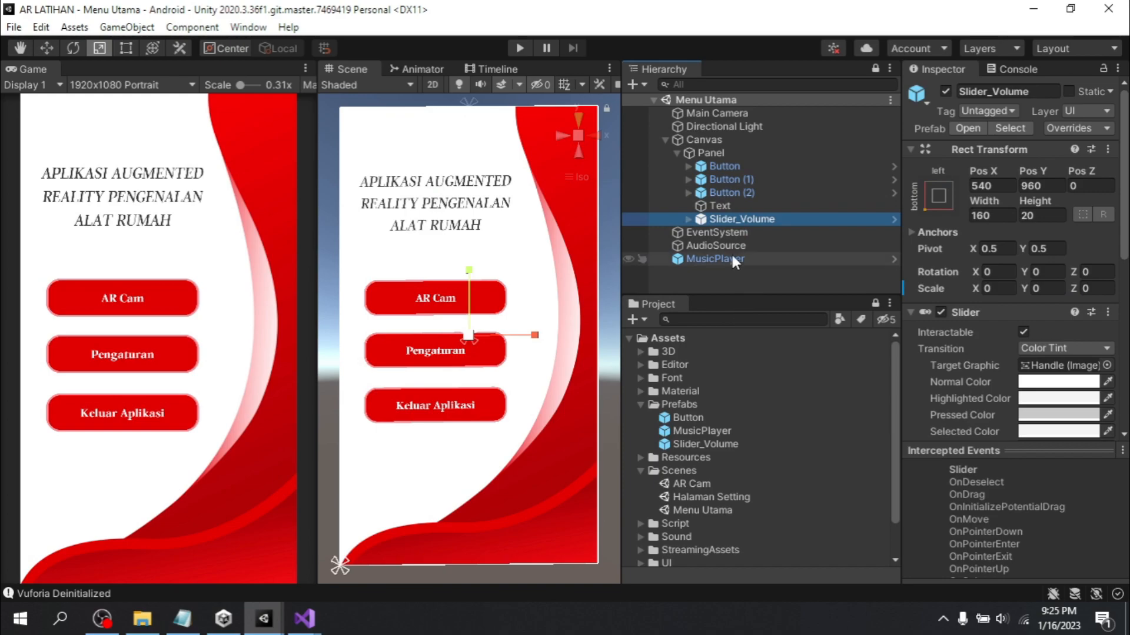
click(718, 278)
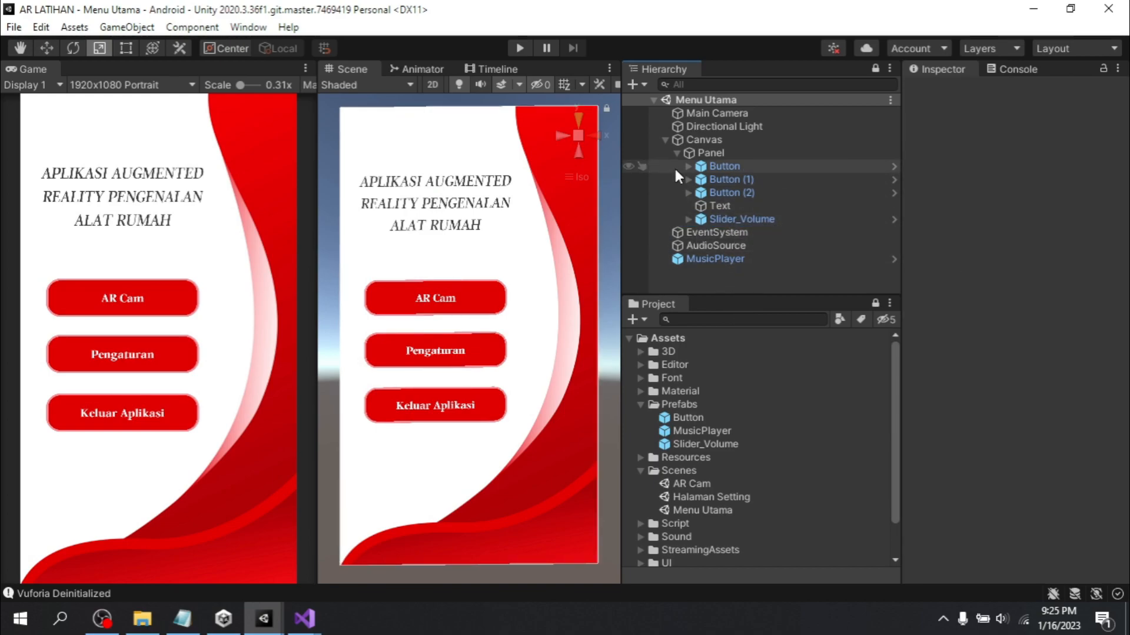
Assign Slider_Volume to the Volume Slider Musik reference of the MusicPlayer object and save the scene
click(698, 259)
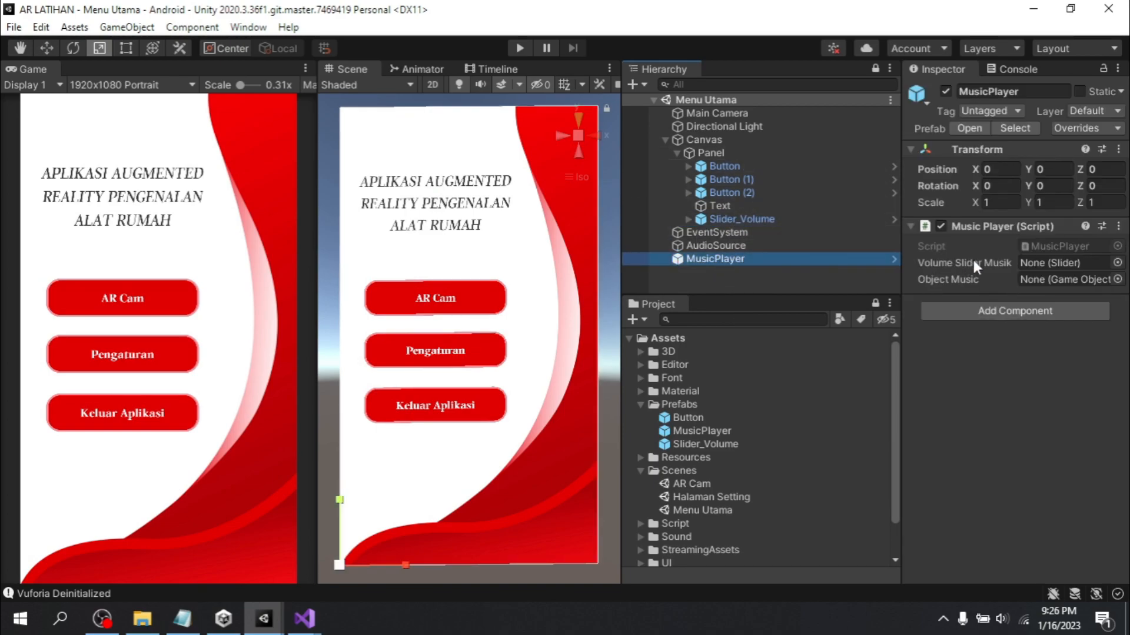
drag(719, 215, 1037, 264)
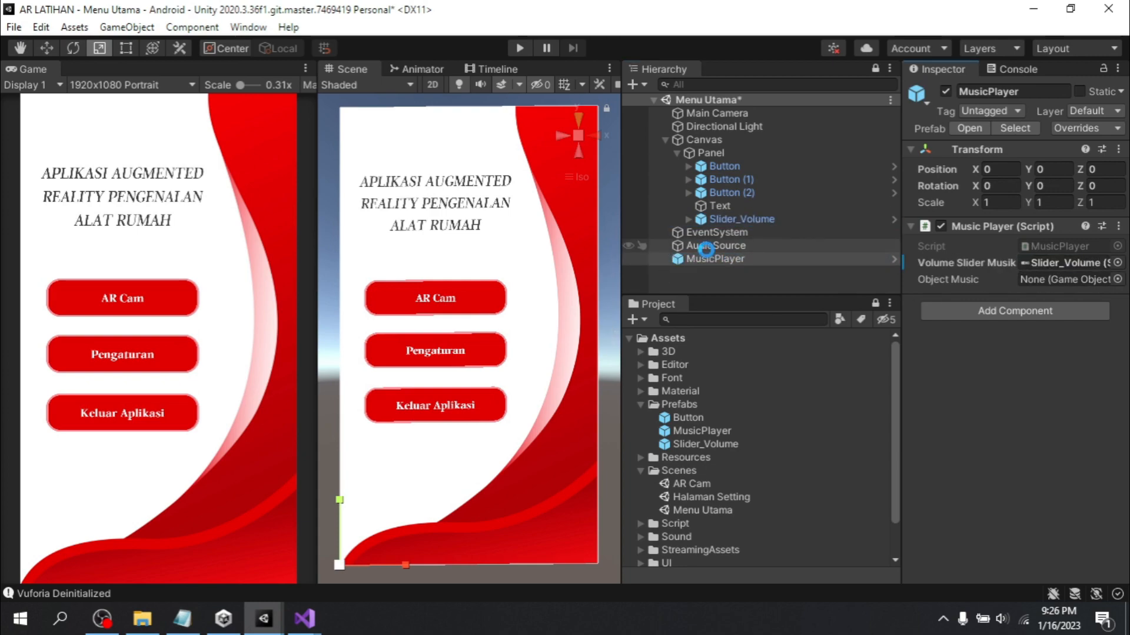
key(ctrl+s)
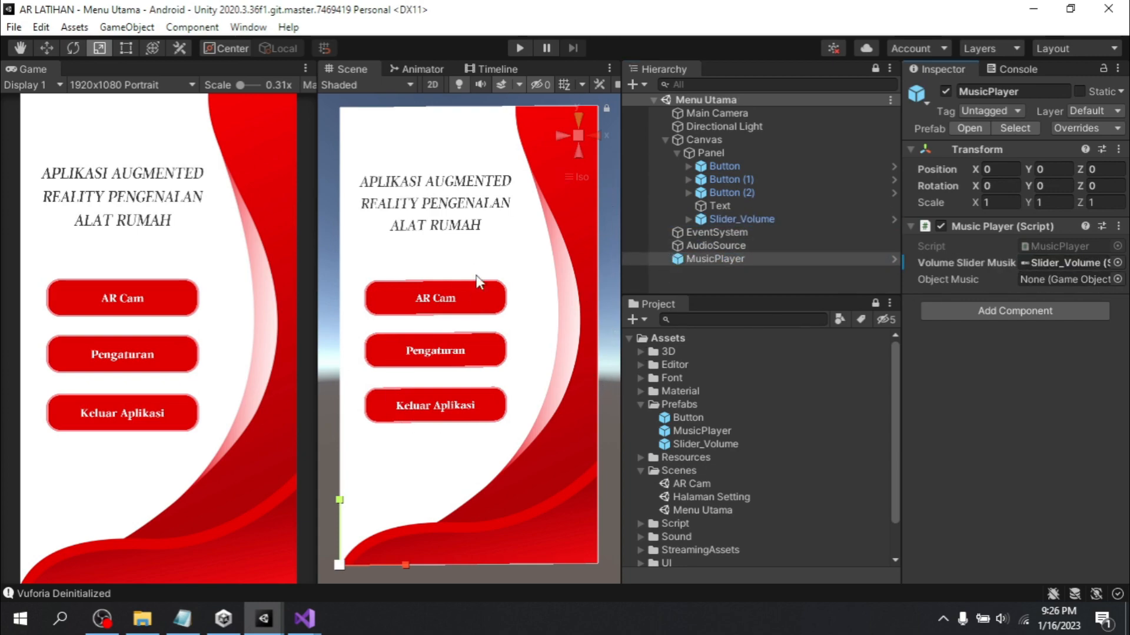
Run the app, try the music volume slider on the Pengaturan page, and return to the main menu
click(517, 49)
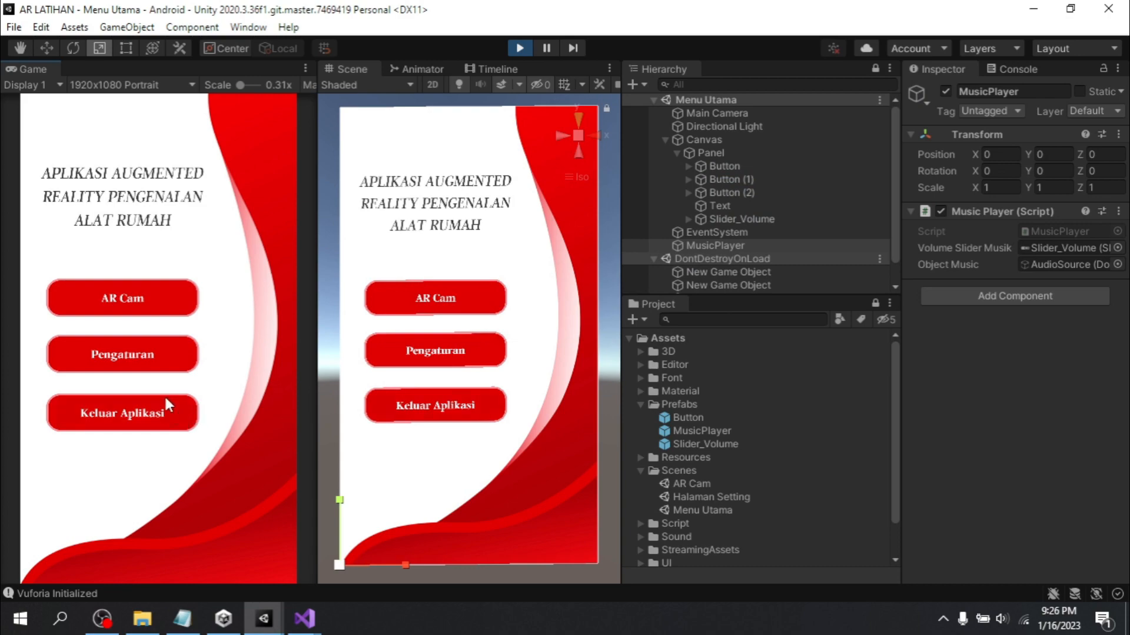
click(168, 362)
drag(109, 339, 288, 354)
click(186, 534)
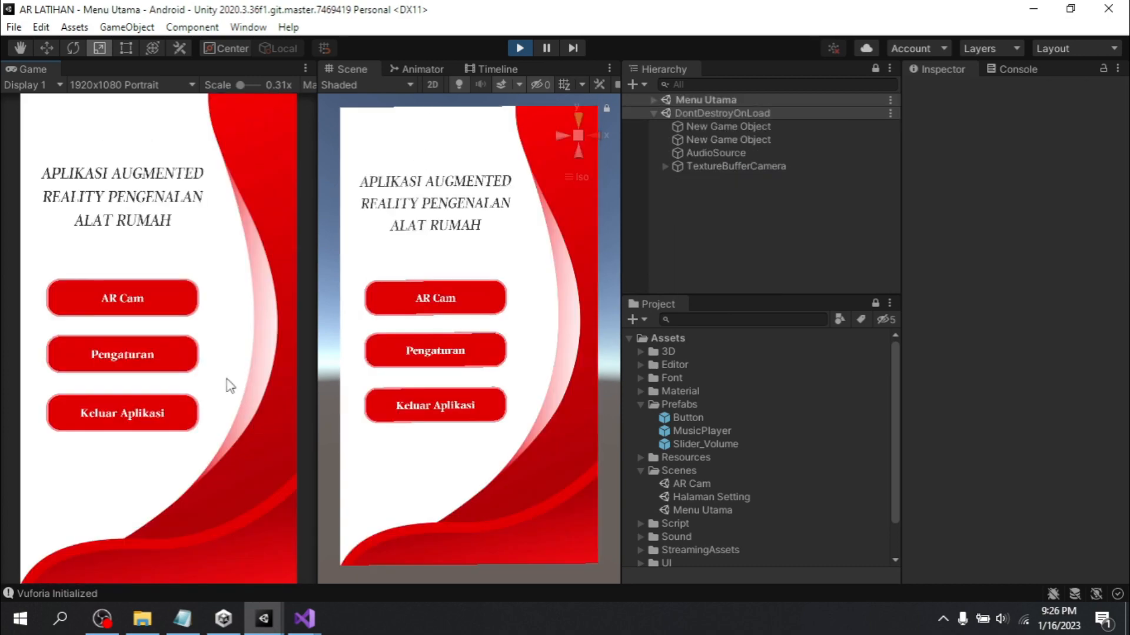
Lower the music volume slider to near its minimum on the Pengaturan page, return to the main menu and stop the app
click(164, 358)
drag(234, 352, 99, 346)
click(165, 533)
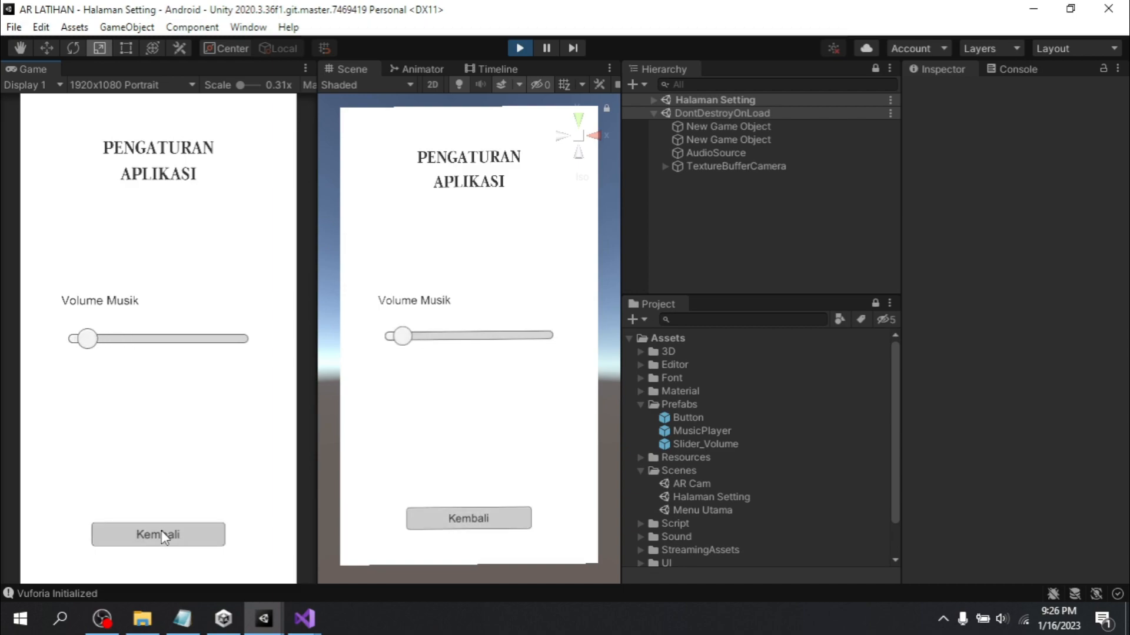
click(514, 51)
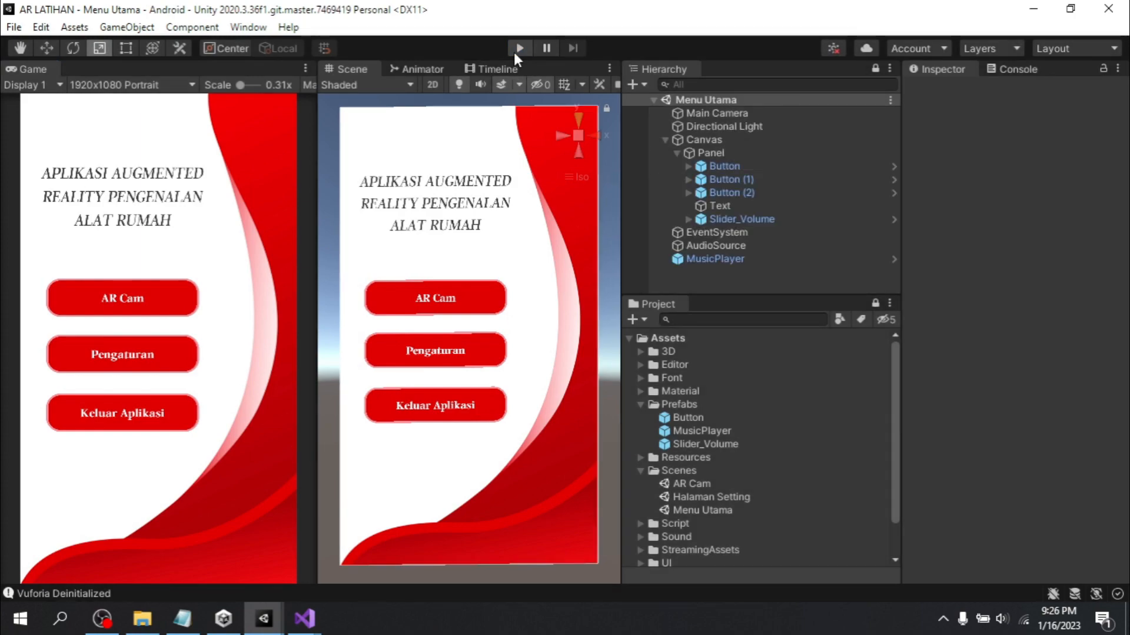
Run the app again, raise the music volume to maximum on the Pengaturan page, return to the main menu and stop the app
click(519, 48)
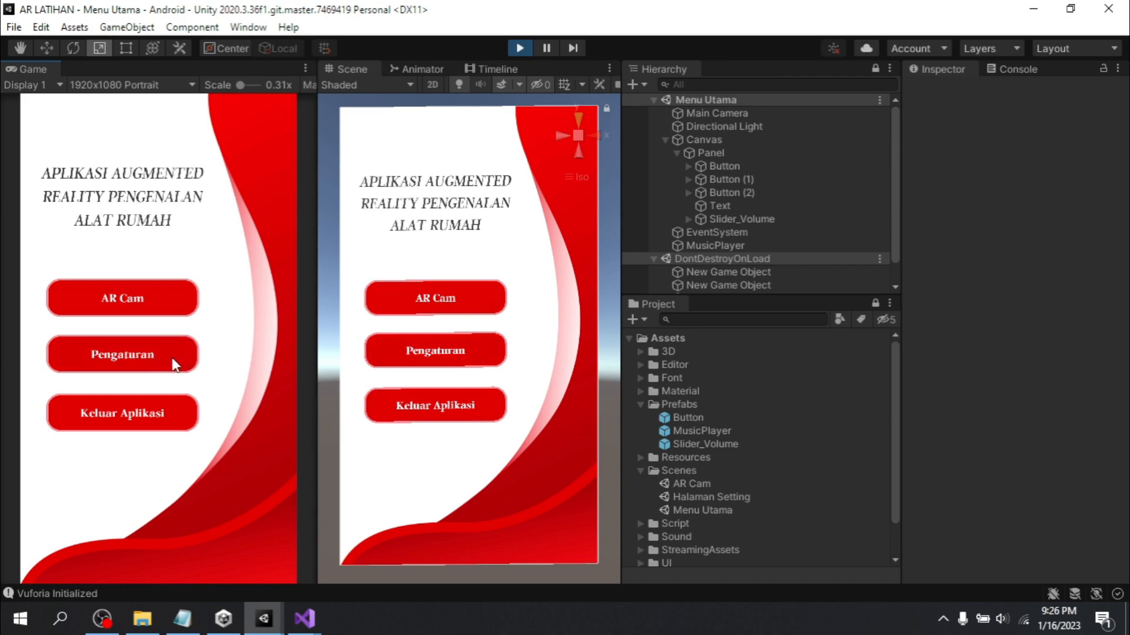
click(150, 355)
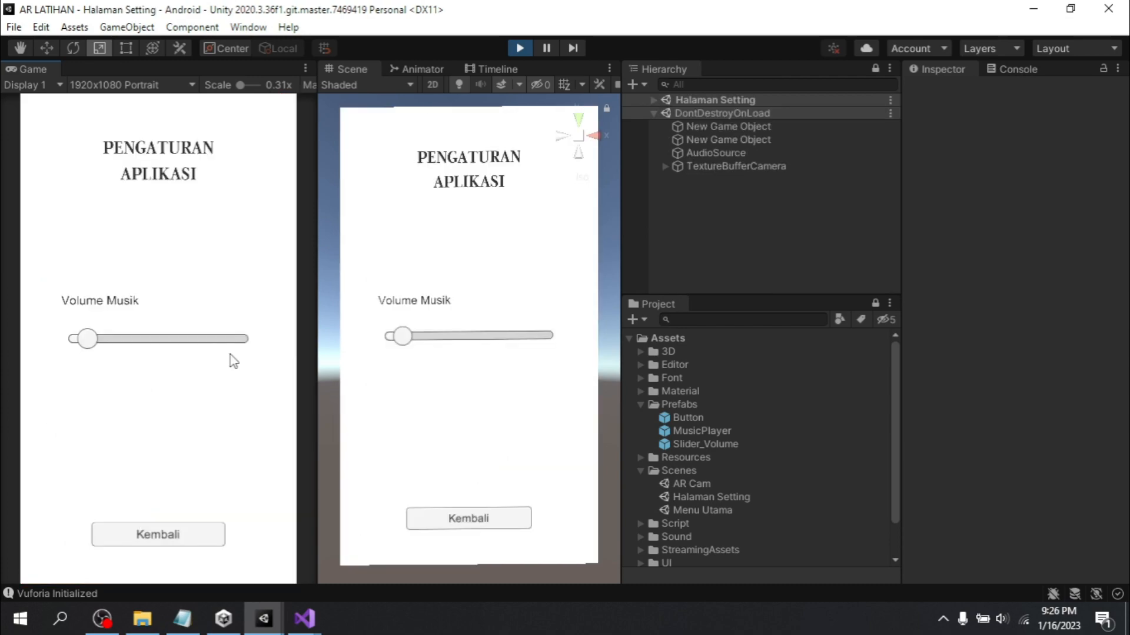
drag(91, 343, 252, 346)
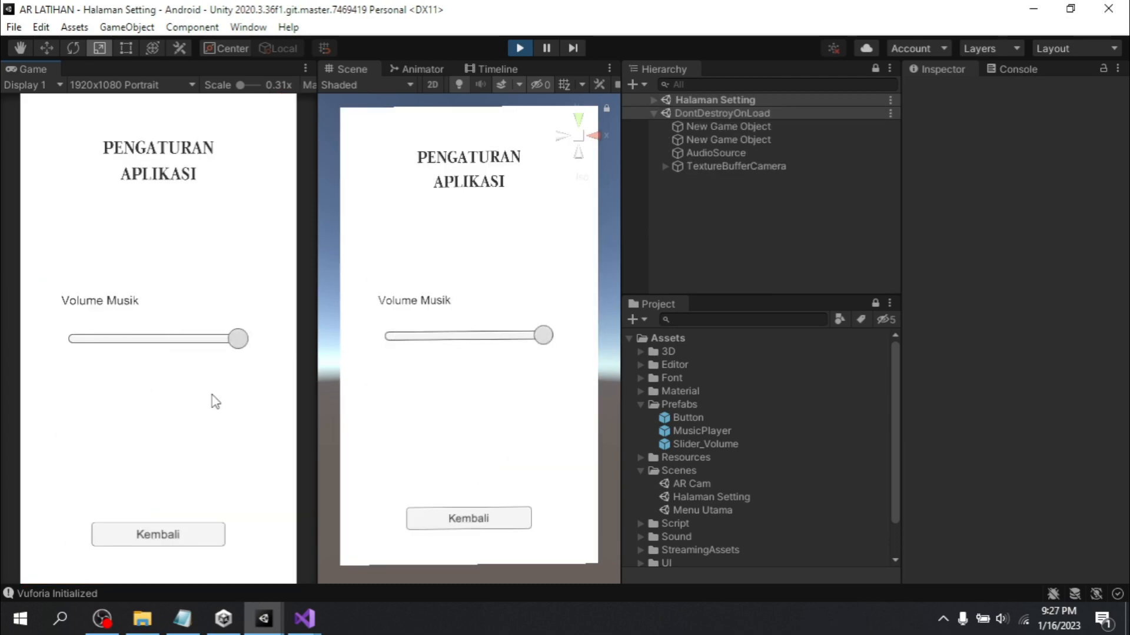
click(200, 534)
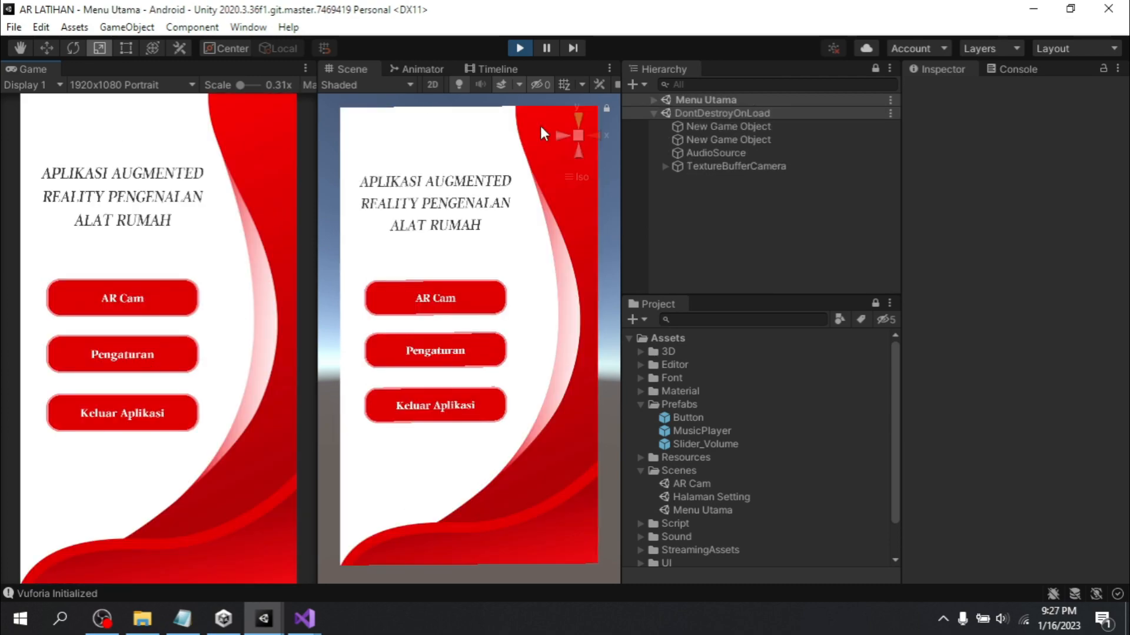
click(528, 47)
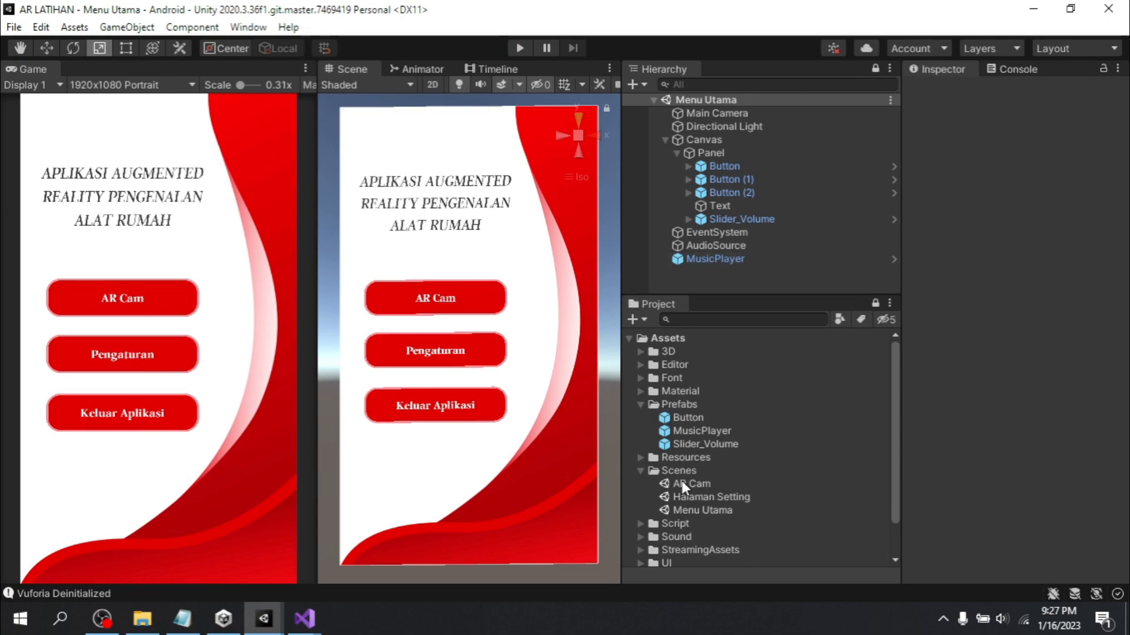
Add the MusicPlayer and Slider_Volume prefabs to the AR Cam scene and save it
double_click(701, 484)
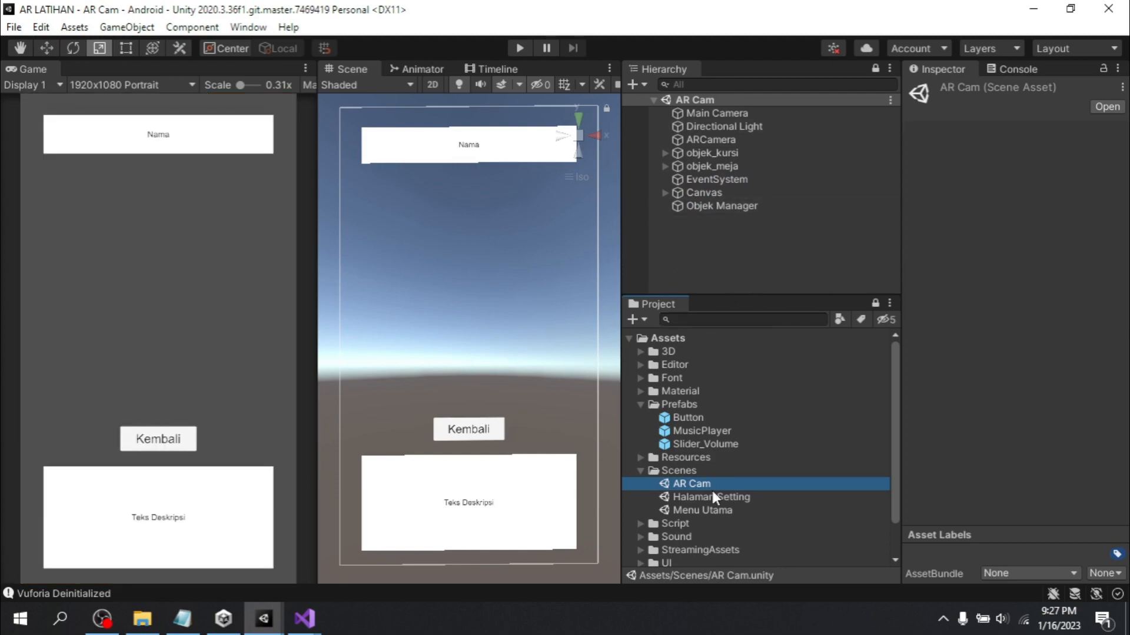
drag(711, 429, 820, 265)
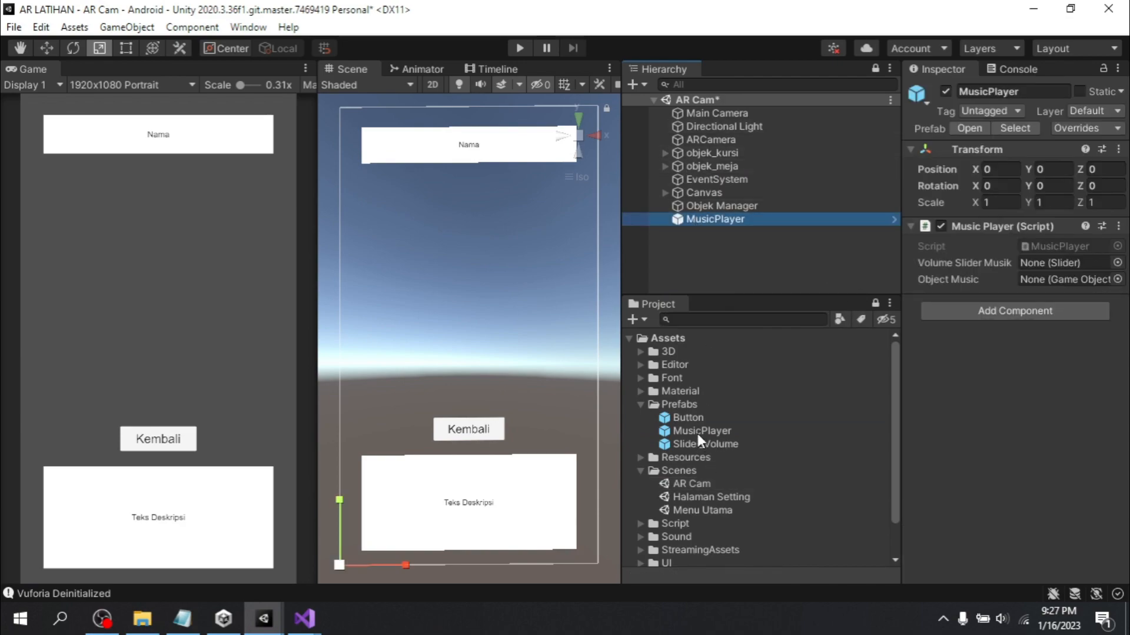
drag(699, 438, 719, 228)
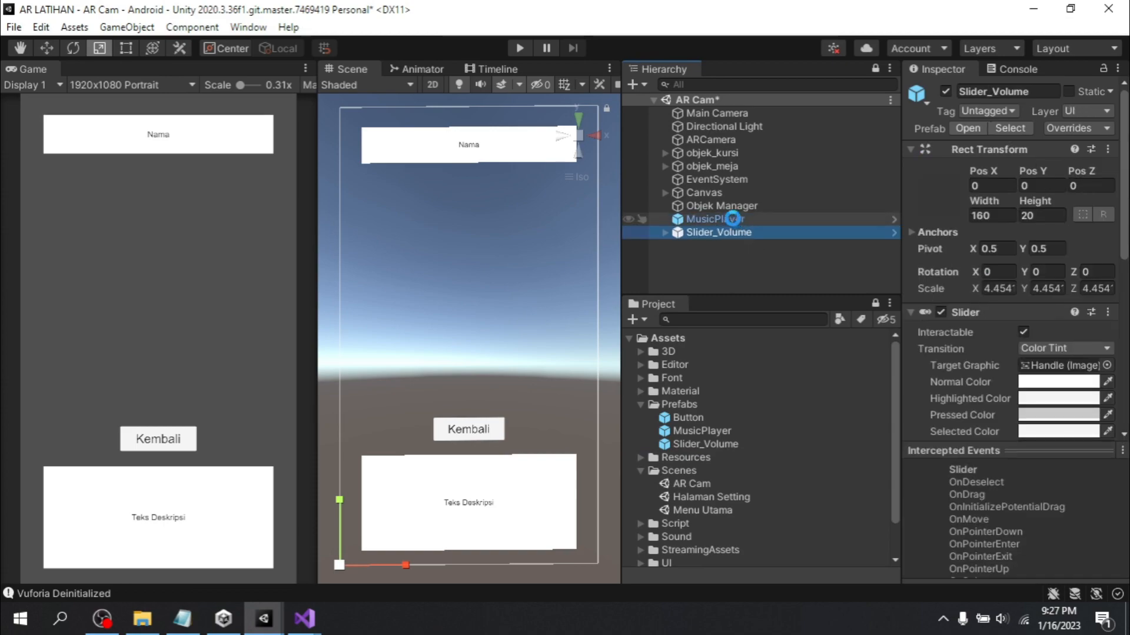
click(721, 221)
key(ctrl+s)
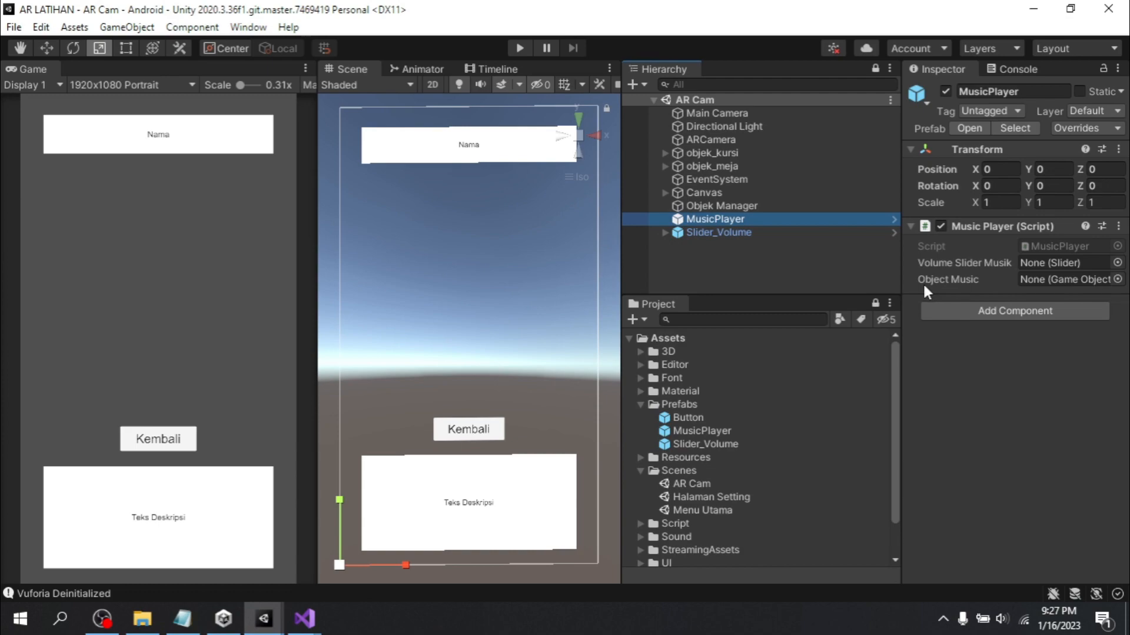
Assign Slider_Volume to the Volume Slider Musik reference of MusicPlayer in the AR Cam scene and save it
drag(715, 231, 1071, 264)
click(716, 231)
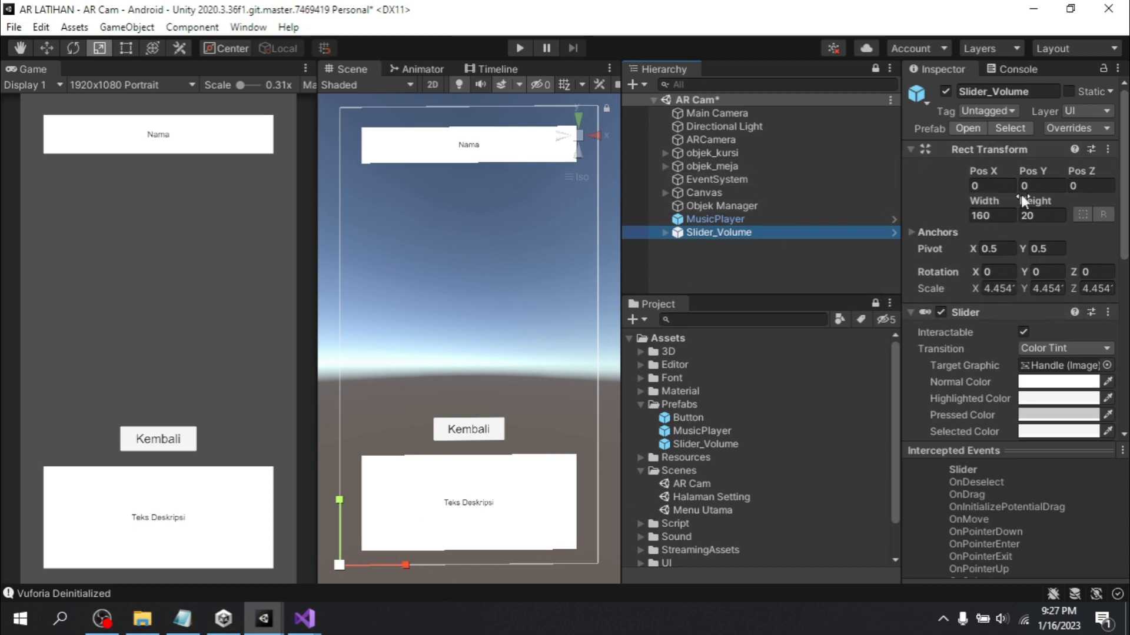
click(908, 150)
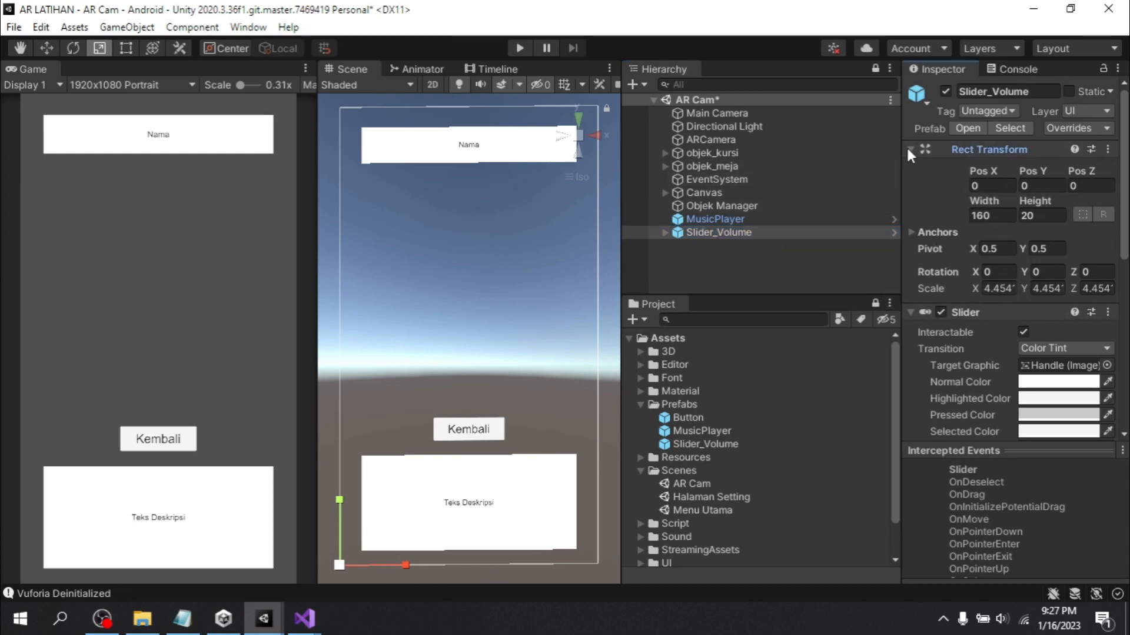
click(923, 232)
click(930, 236)
click(781, 267)
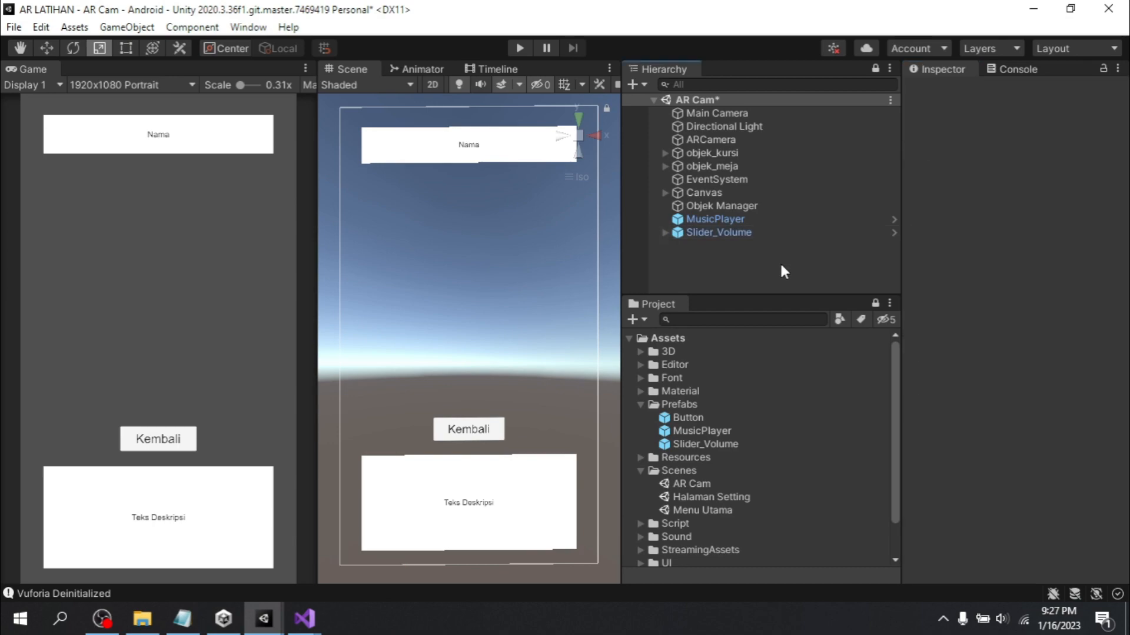
click(719, 232)
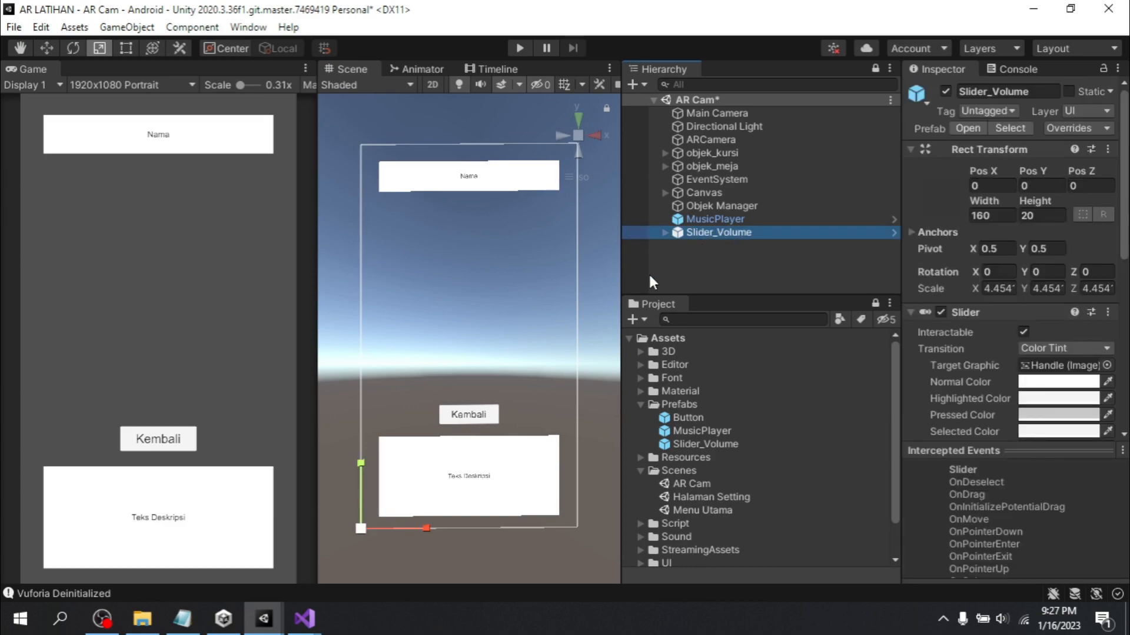
double_click(714, 236)
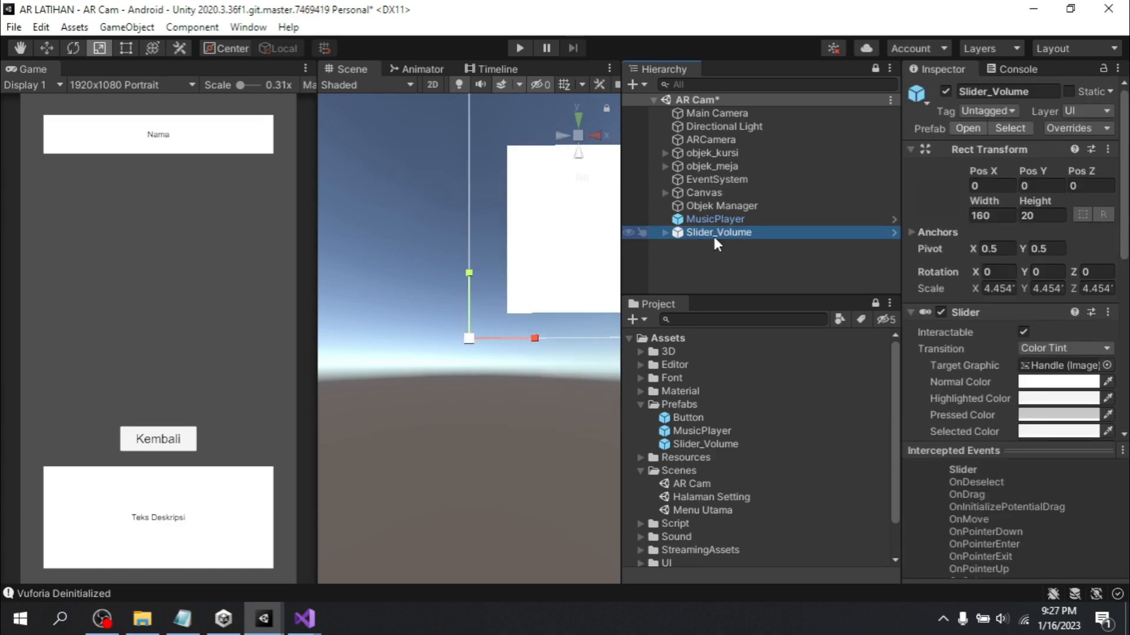
scroll(553, 260, down, 5)
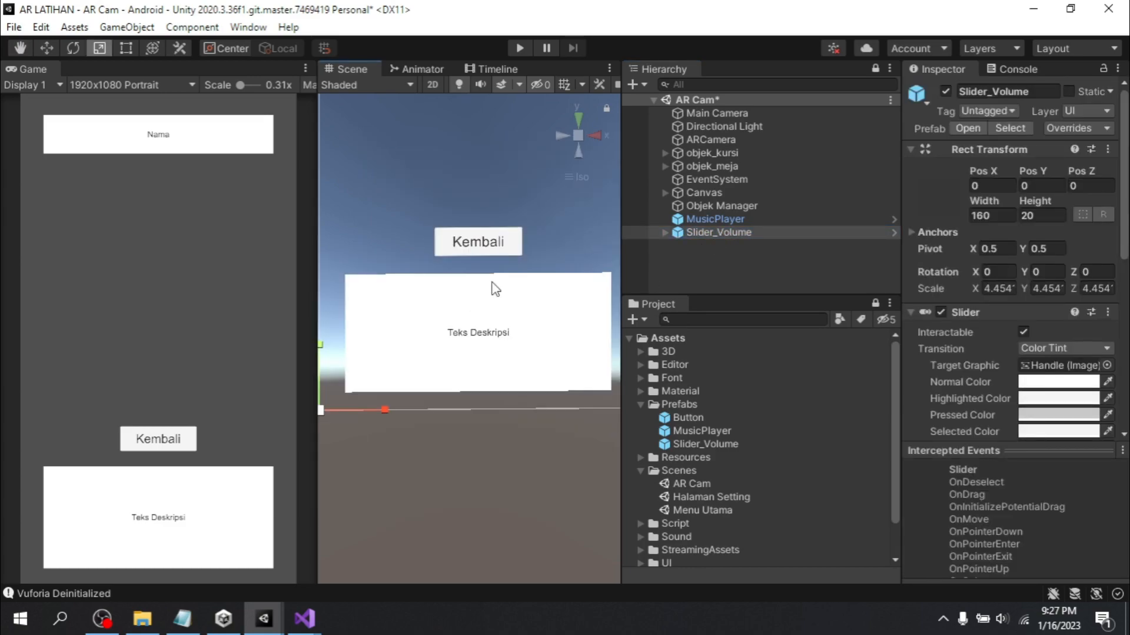
key(ctrl+s)
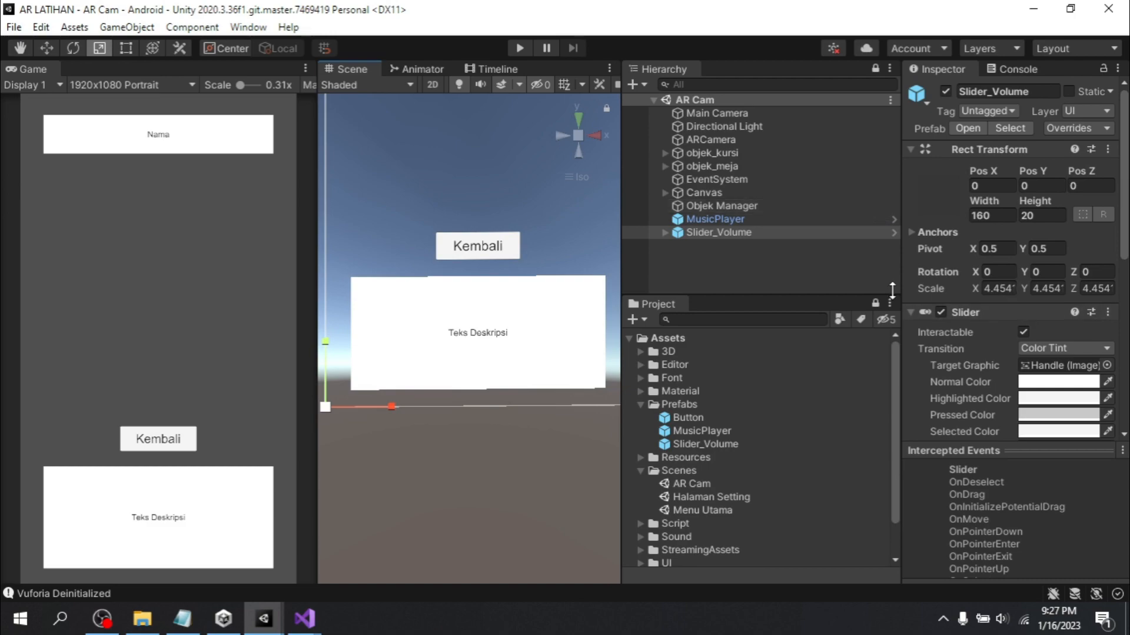
Set the scale of Slider_Volume in the AR Cam scene to 0 on X, Y and Z, and save the scene
click(764, 232)
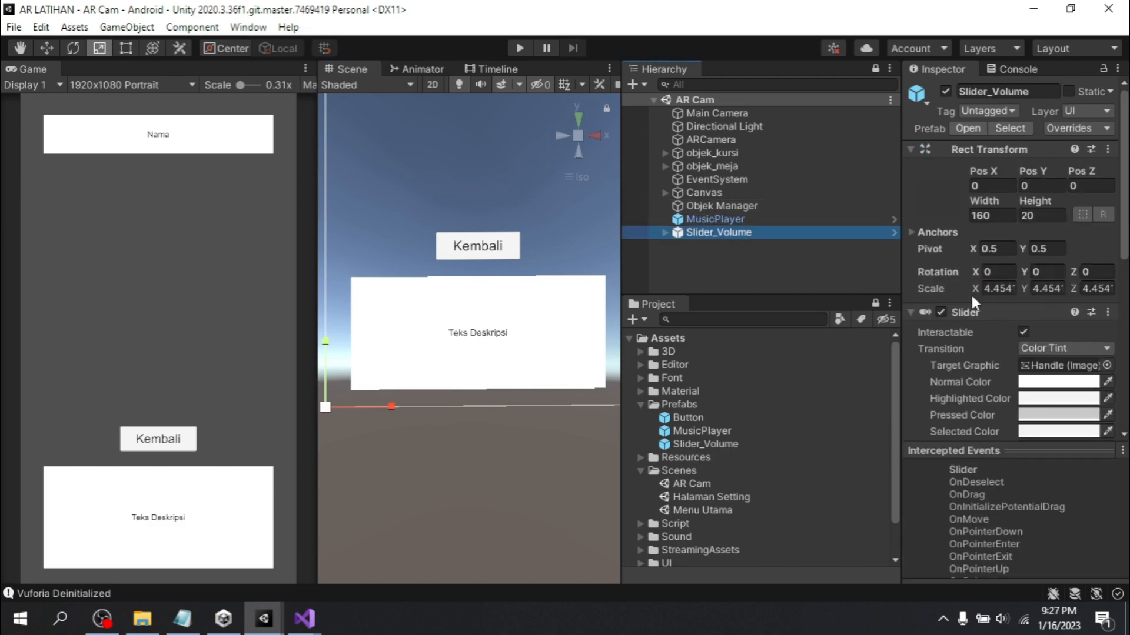
click(999, 288)
text(0)
click(1047, 289)
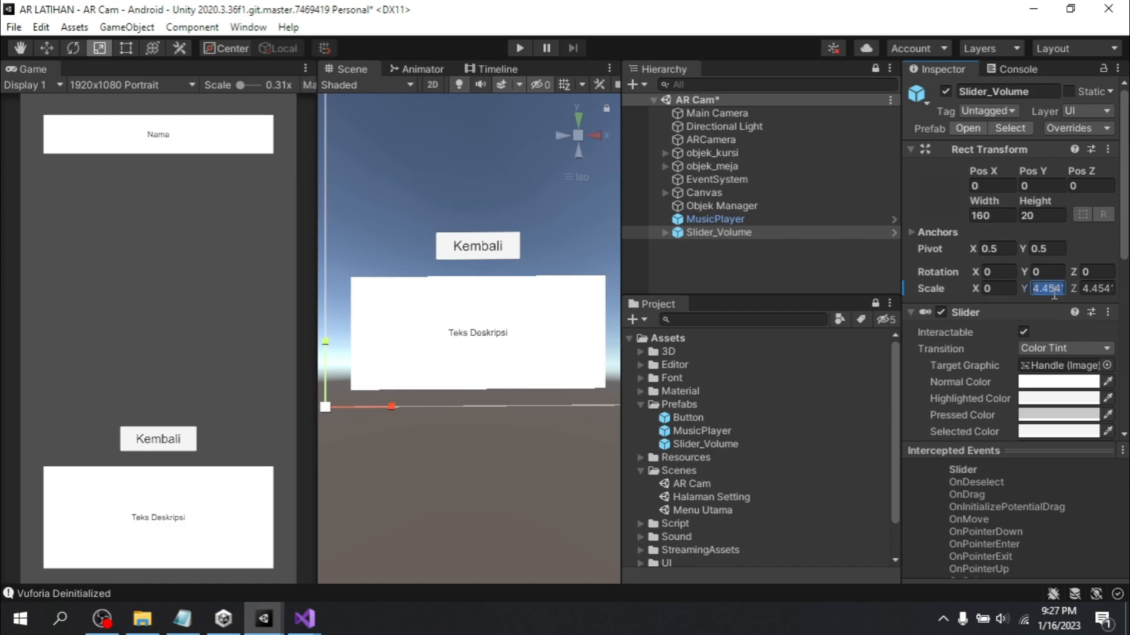
text(0)
key(Tab)
text(0)
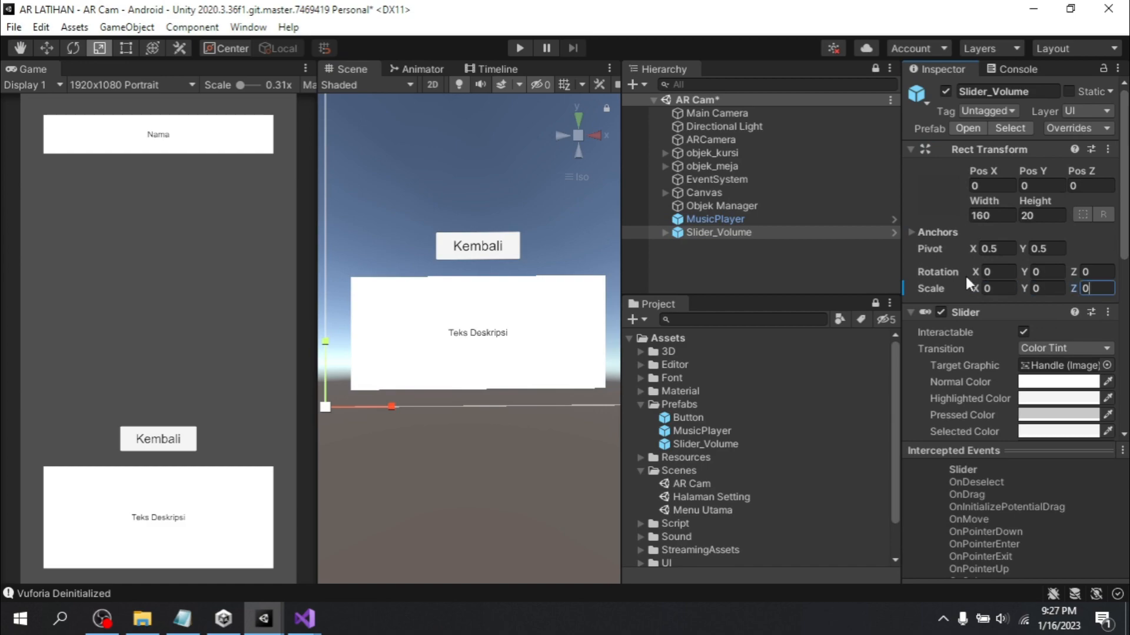
click(880, 267)
click(780, 231)
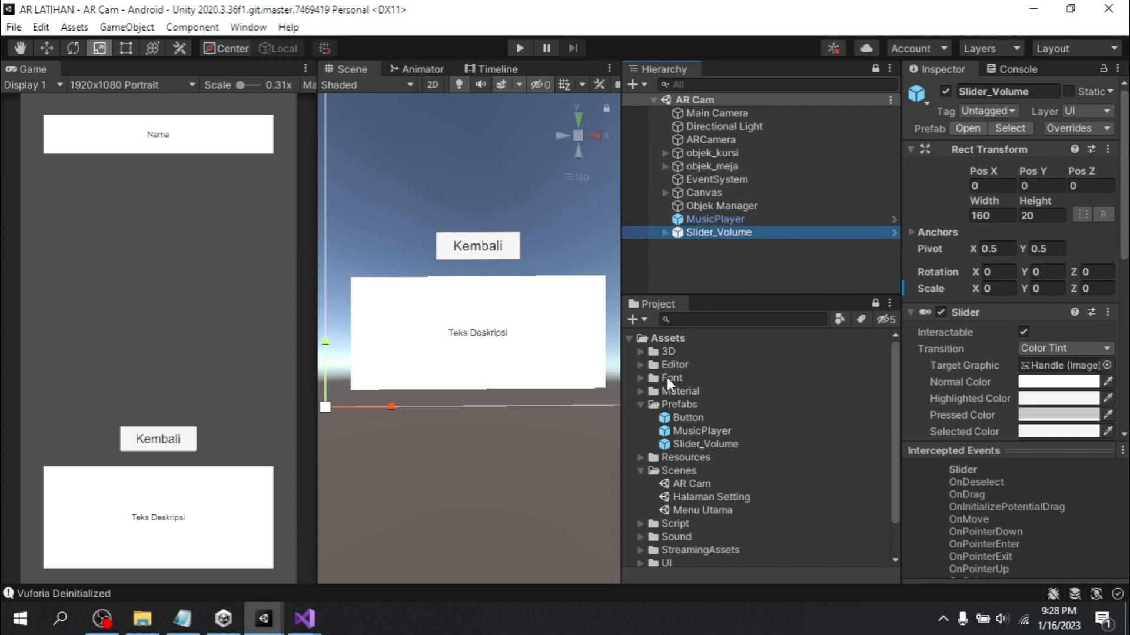
Reopen the Menu Utama scene and run the app from it
double_click(701, 509)
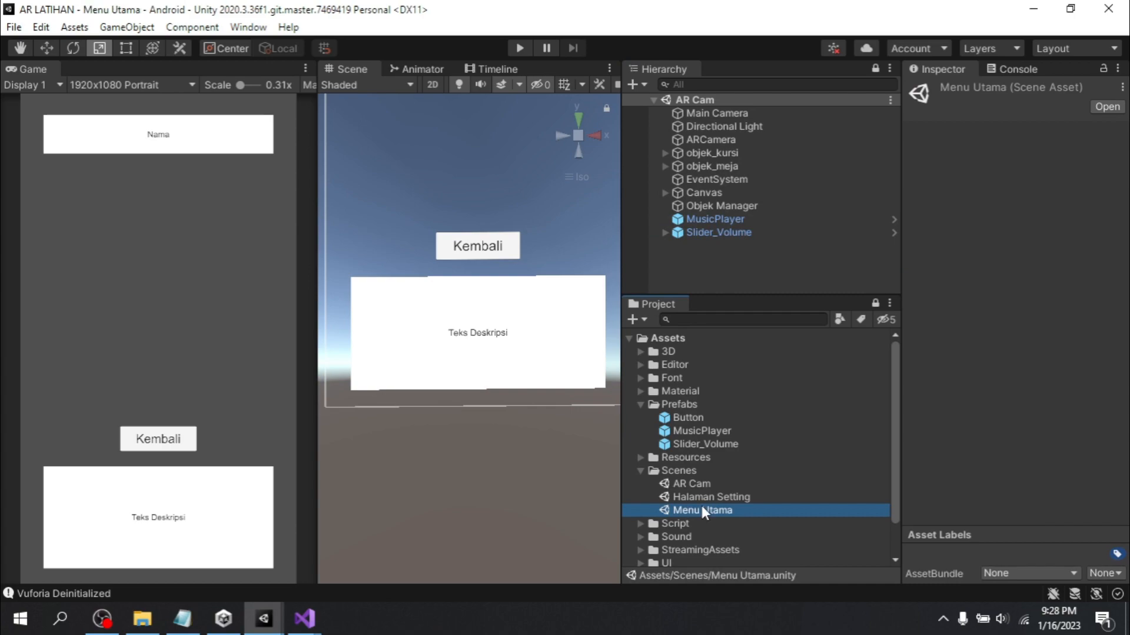
click(520, 48)
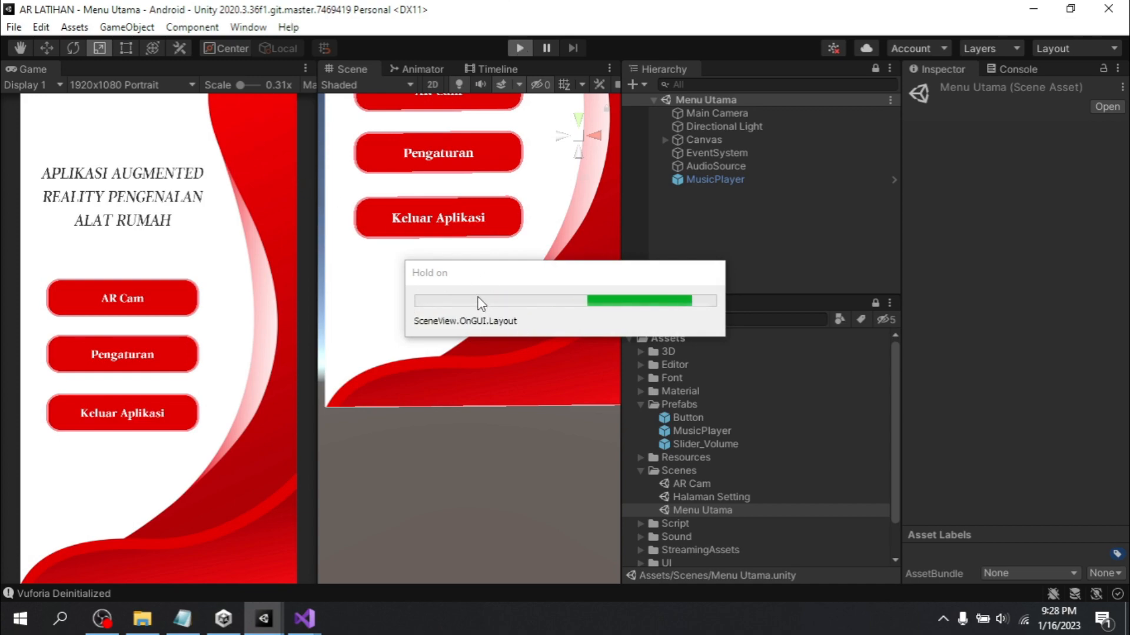
scroll(486, 327, down, 4)
middle_drag(475, 345, 469, 502)
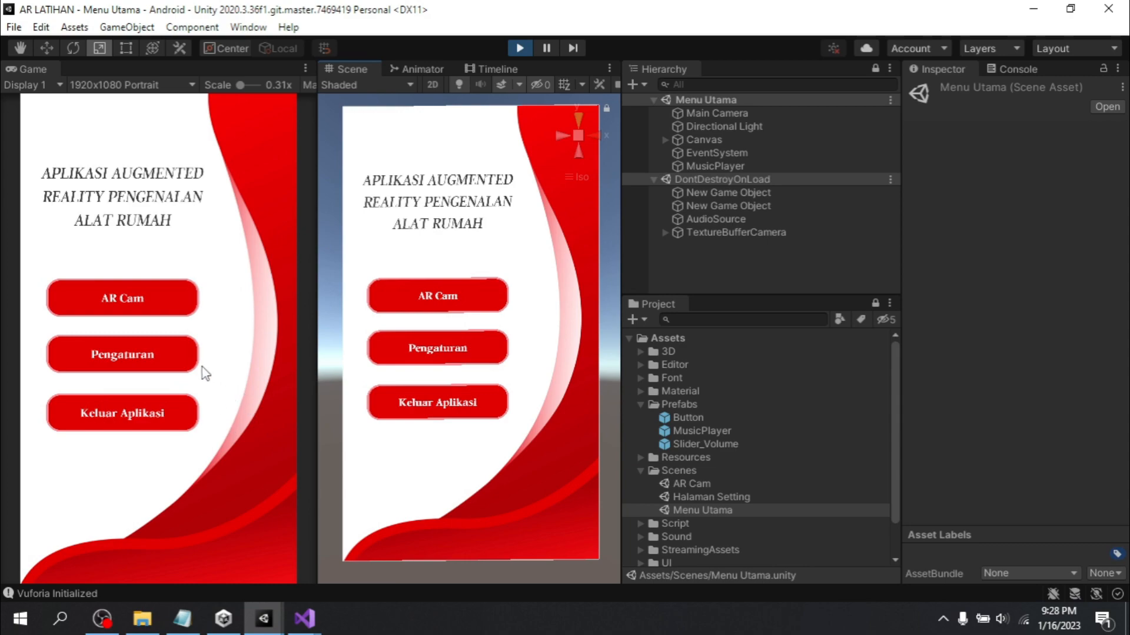
Lower the music volume on the Pengaturan page, then check the AR Cam page and return to the main menu
click(176, 370)
drag(237, 338, 96, 351)
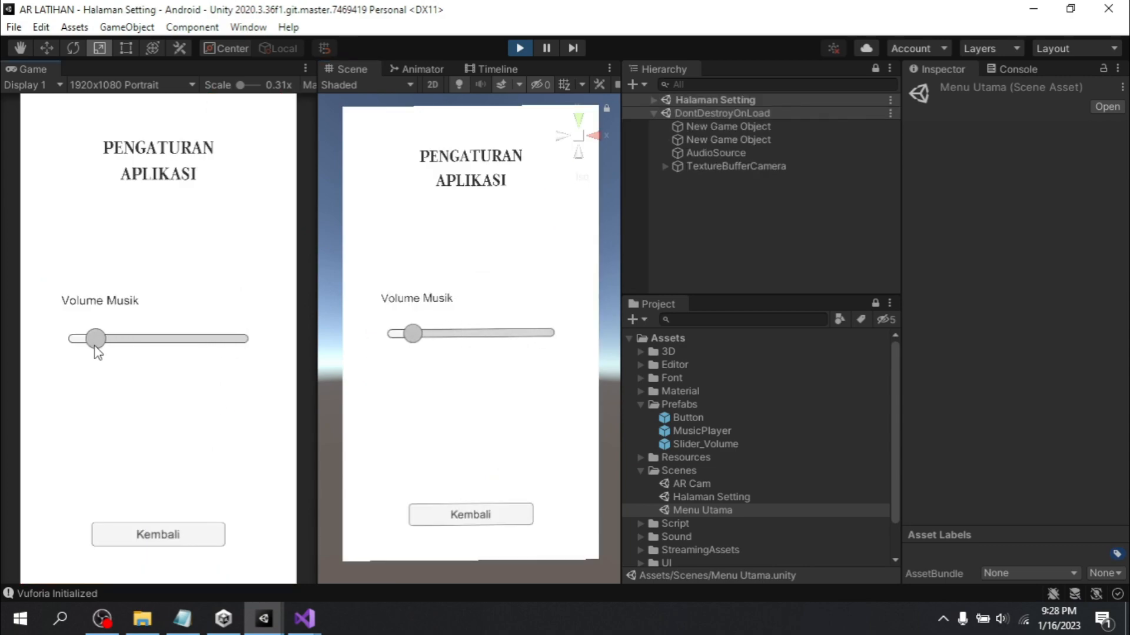
click(159, 537)
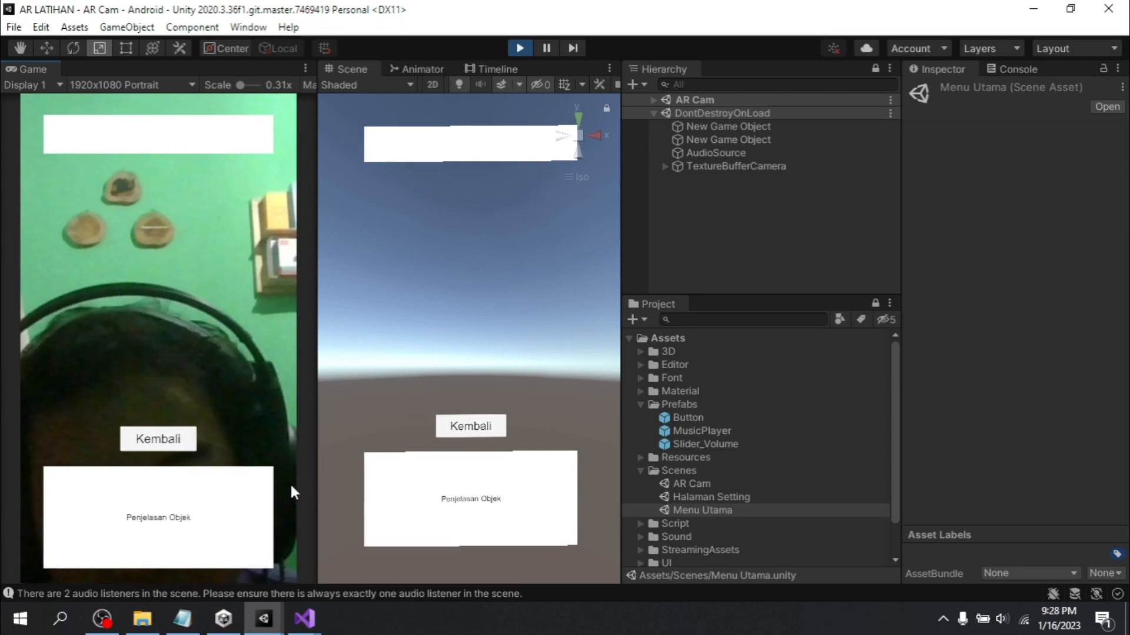
click(160, 442)
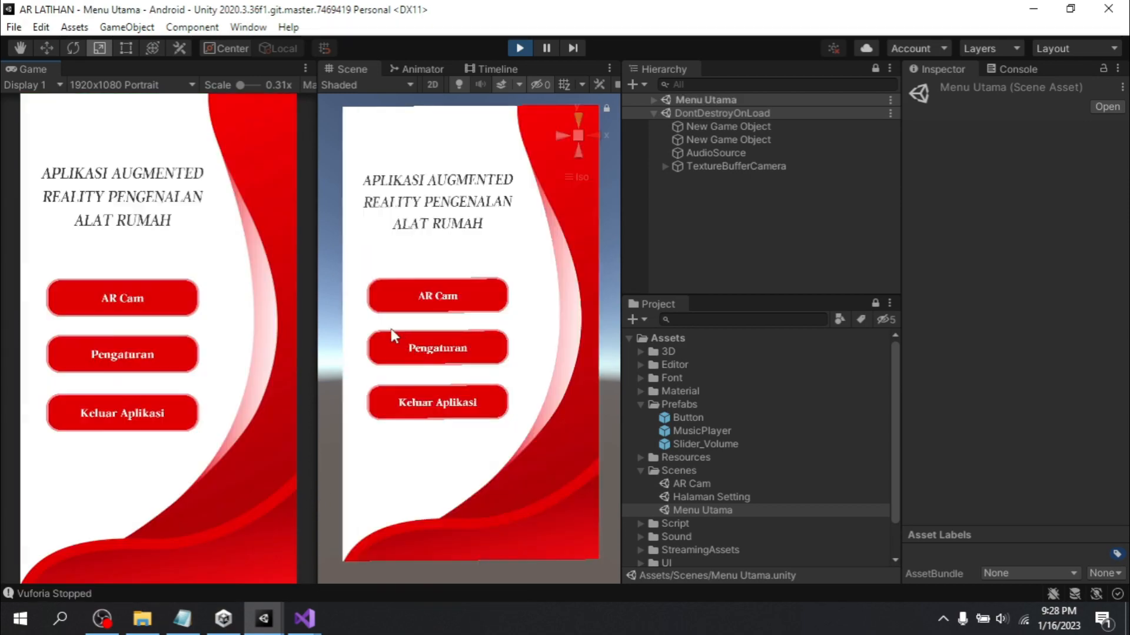
Raise the music volume slider to about the middle, check the music on the AR Cam page and return to the main menu
click(181, 350)
drag(94, 346, 181, 343)
click(158, 535)
click(141, 297)
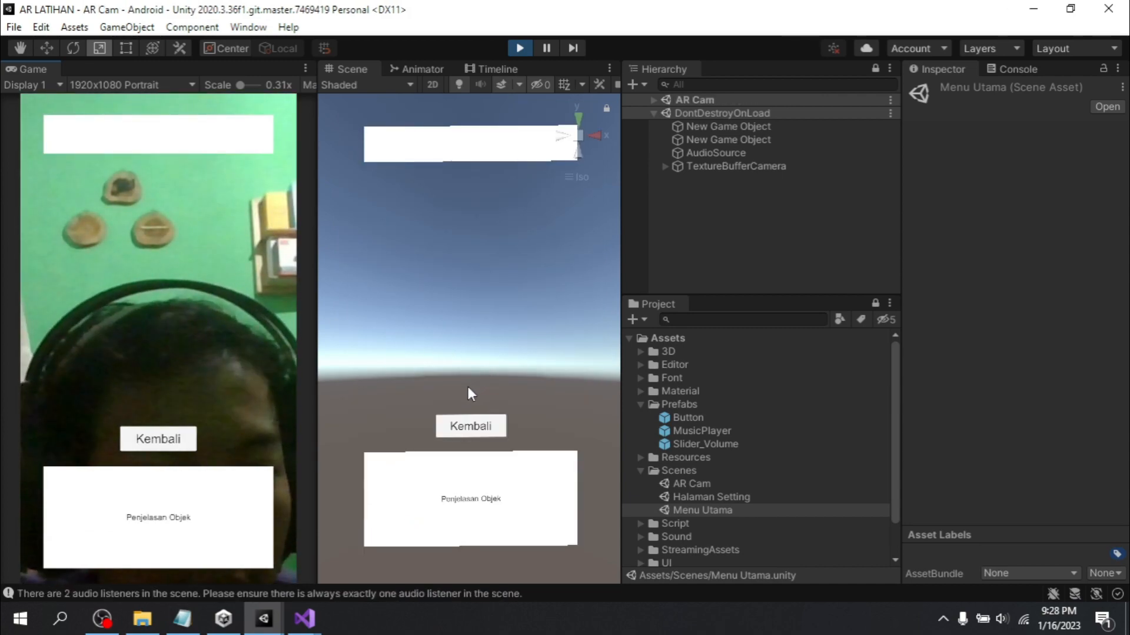
click(186, 443)
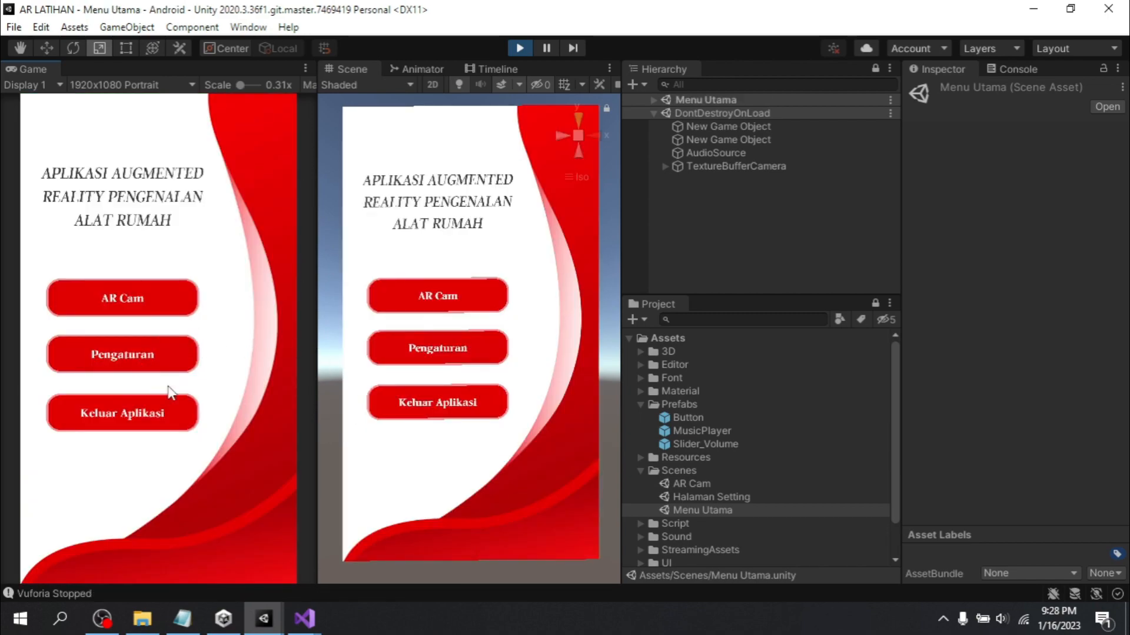
Lower the music volume slider back to near its minimum, return to the main menu and stop the app
click(174, 357)
drag(179, 345, 89, 343)
click(130, 533)
click(525, 43)
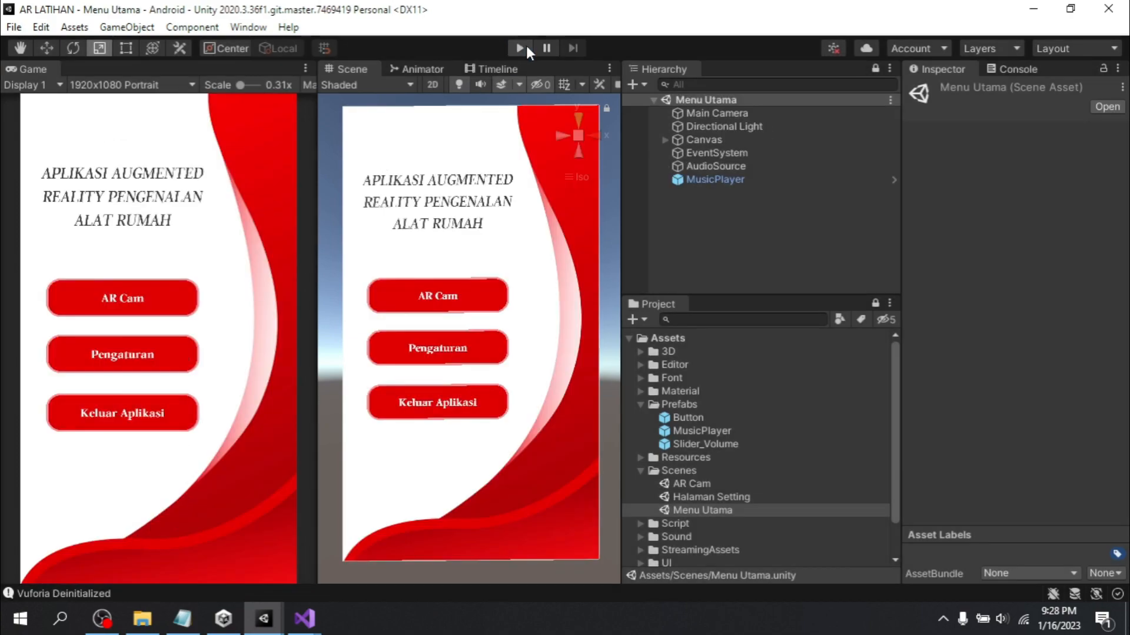
Run the app once more, check the stored music volume on the Pengaturan page, return to the main menu and stop the app
click(520, 48)
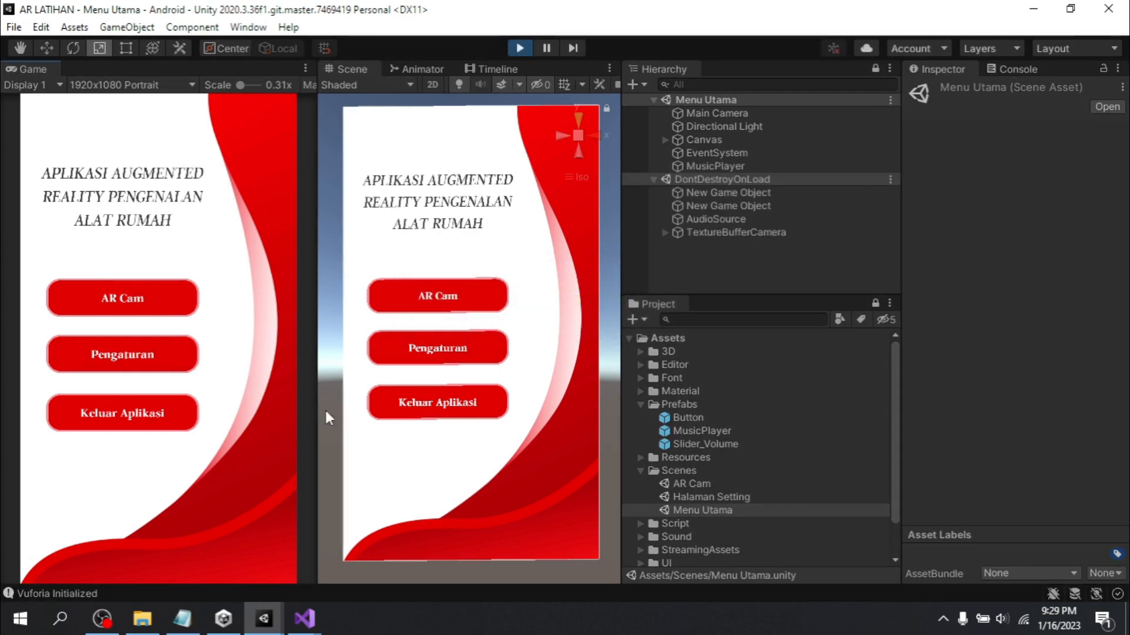
click(158, 352)
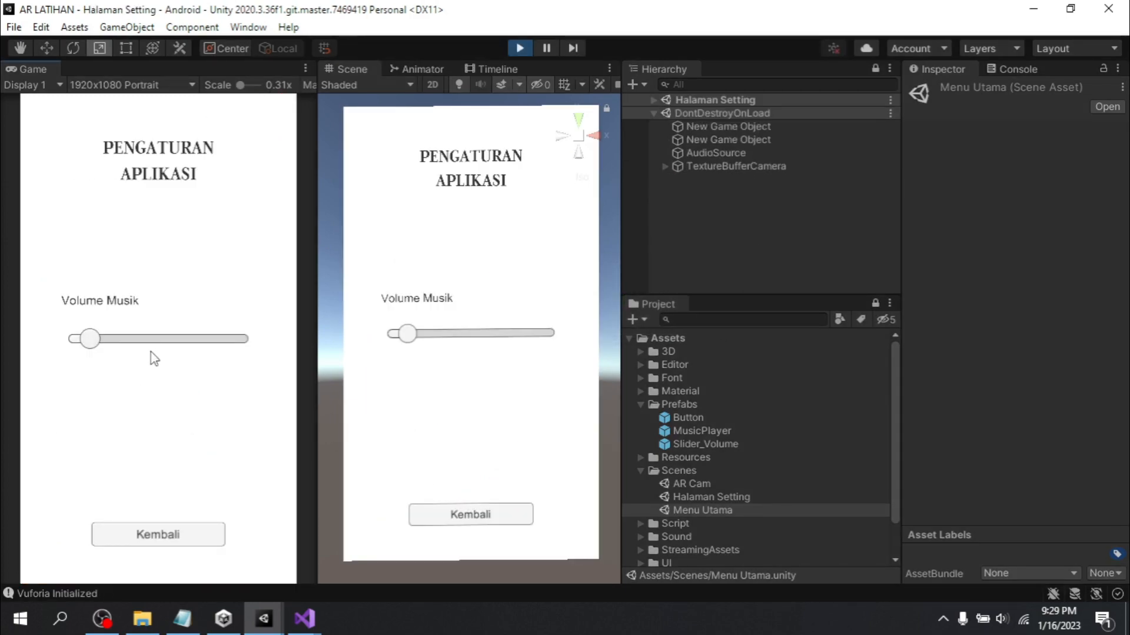
click(186, 543)
click(520, 49)
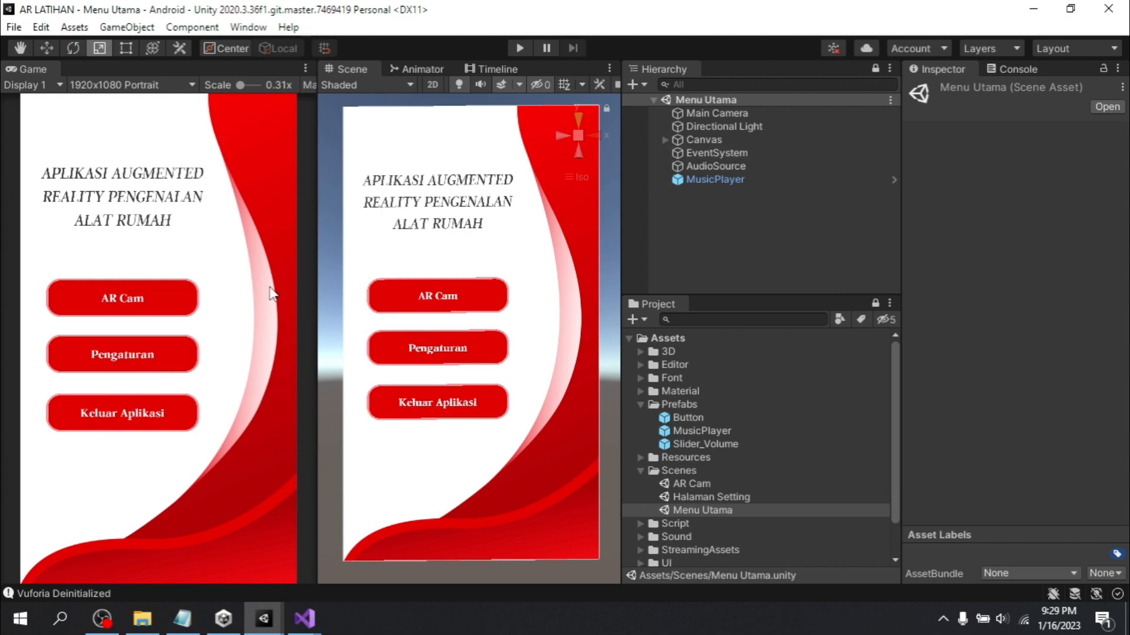
Add a second UI panel under the Canvas of the Menu Utama scene
click(664, 139)
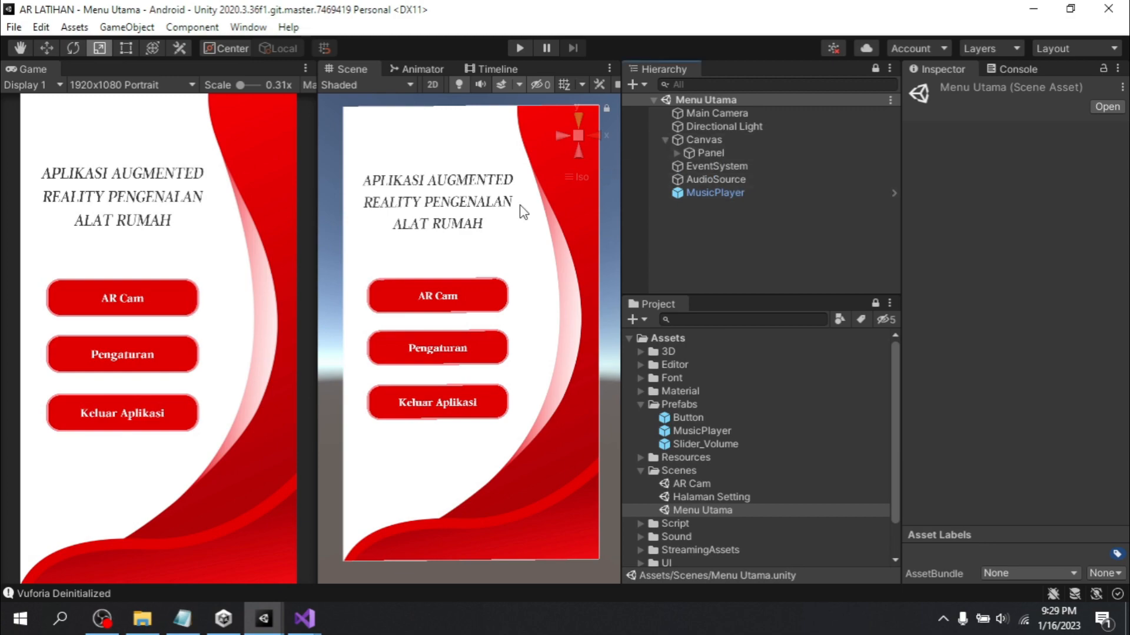
click(710, 153)
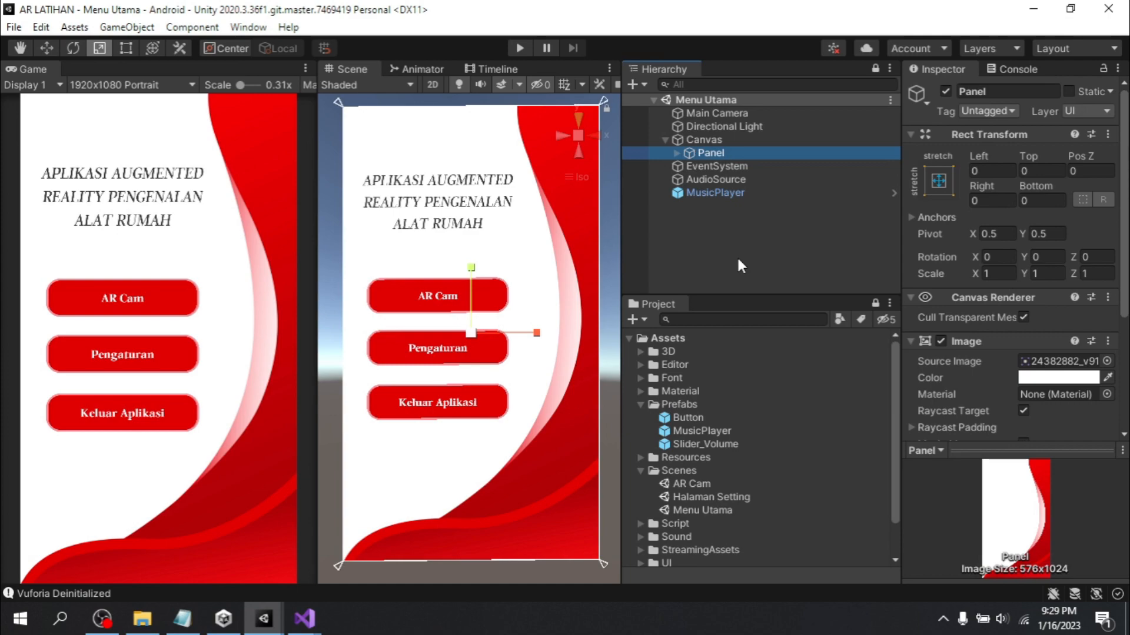
click(716, 140)
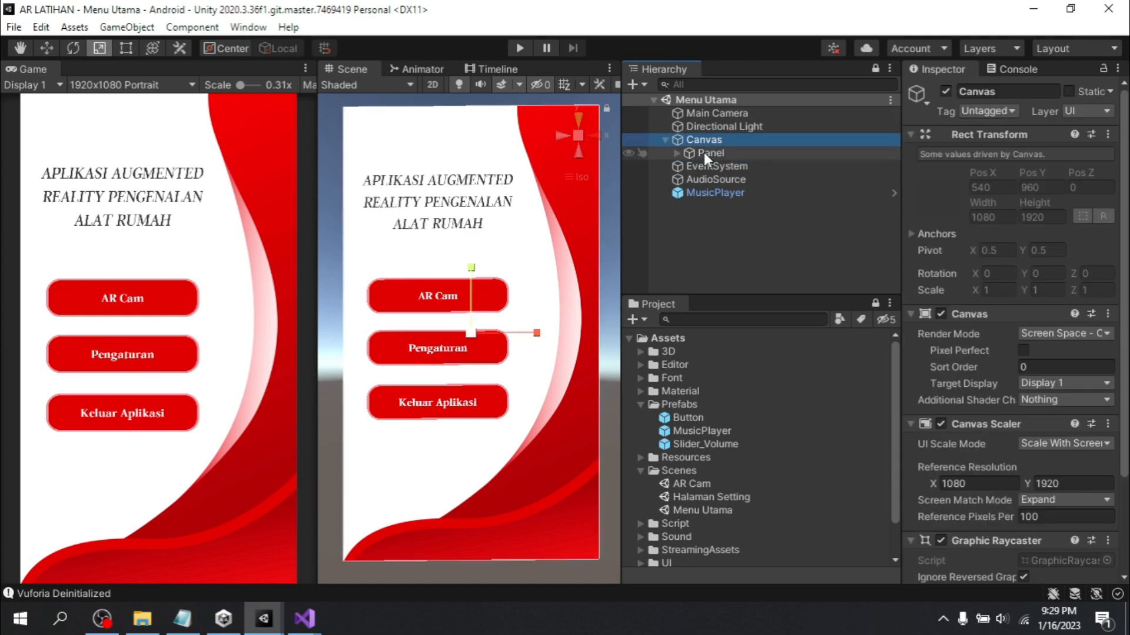
right_click(707, 136)
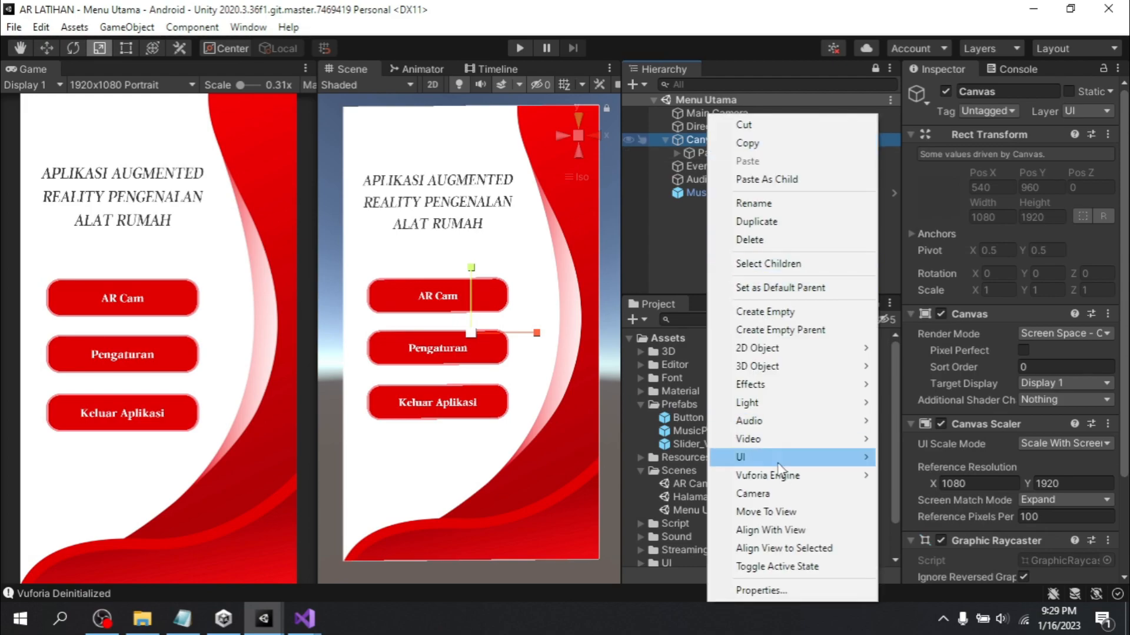
mouse_move(774, 462)
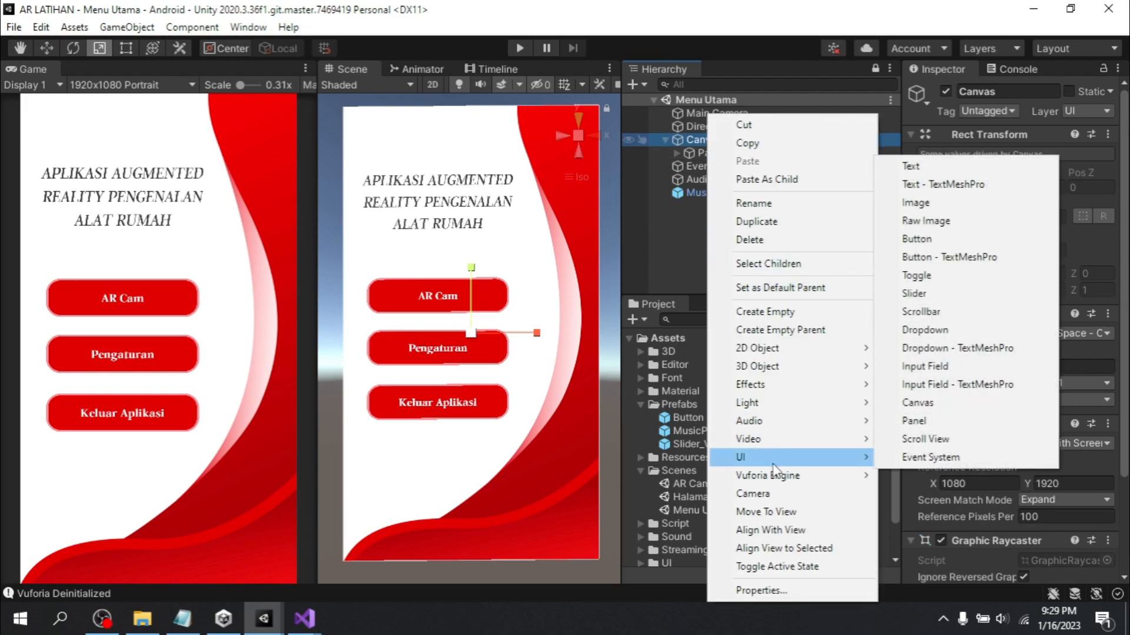
click(924, 421)
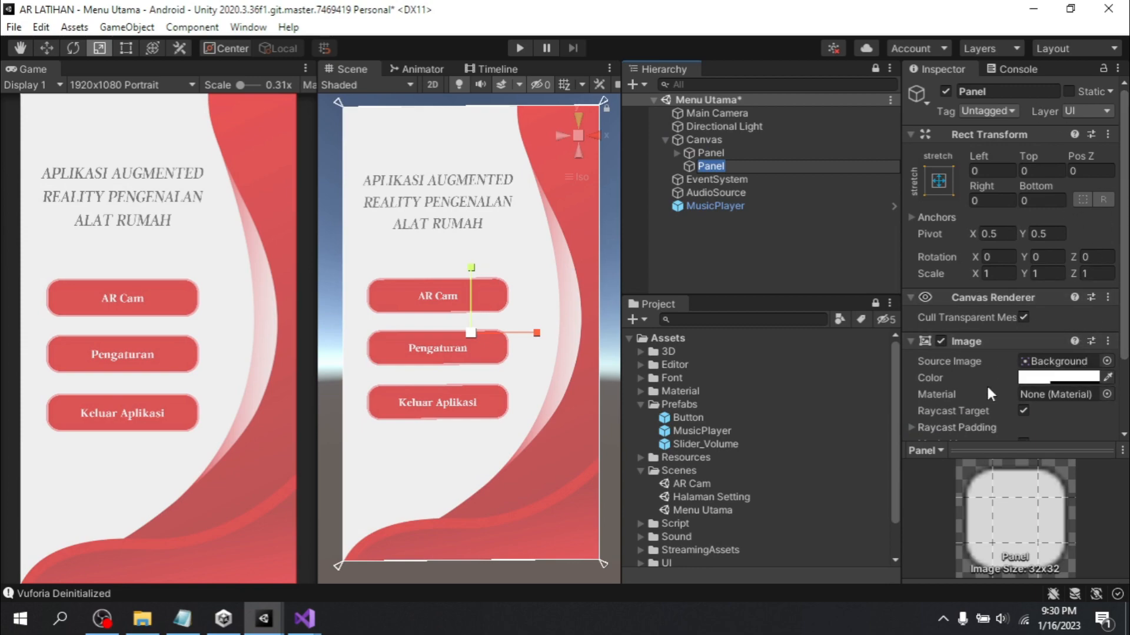
Set the new panel's image colour alpha to 210, keeping it white
click(1060, 377)
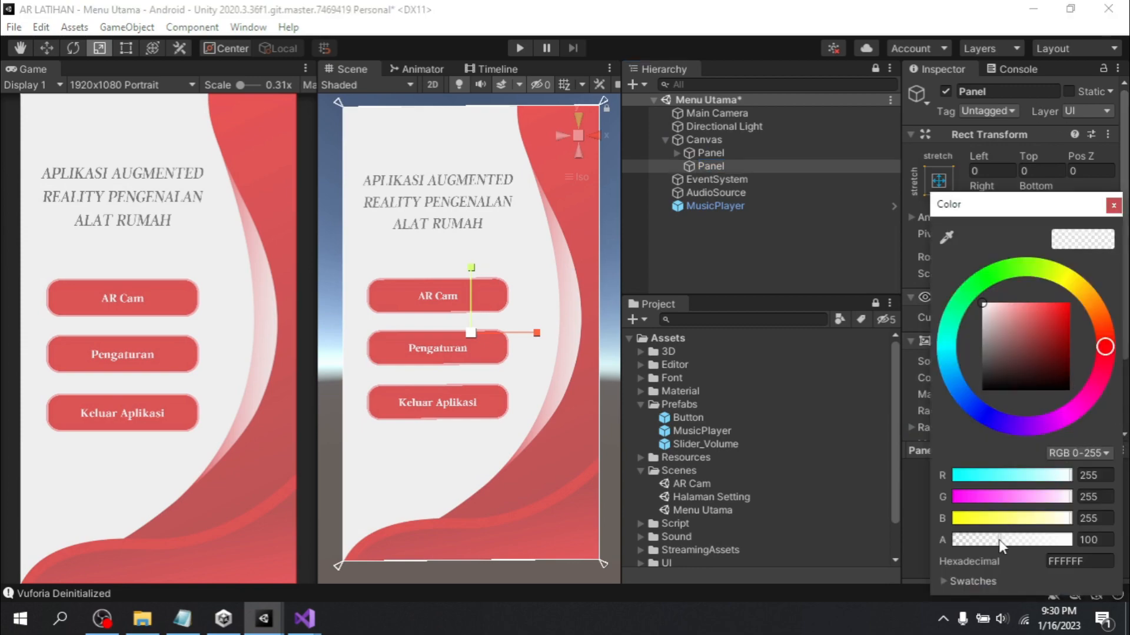
drag(998, 539, 1052, 540)
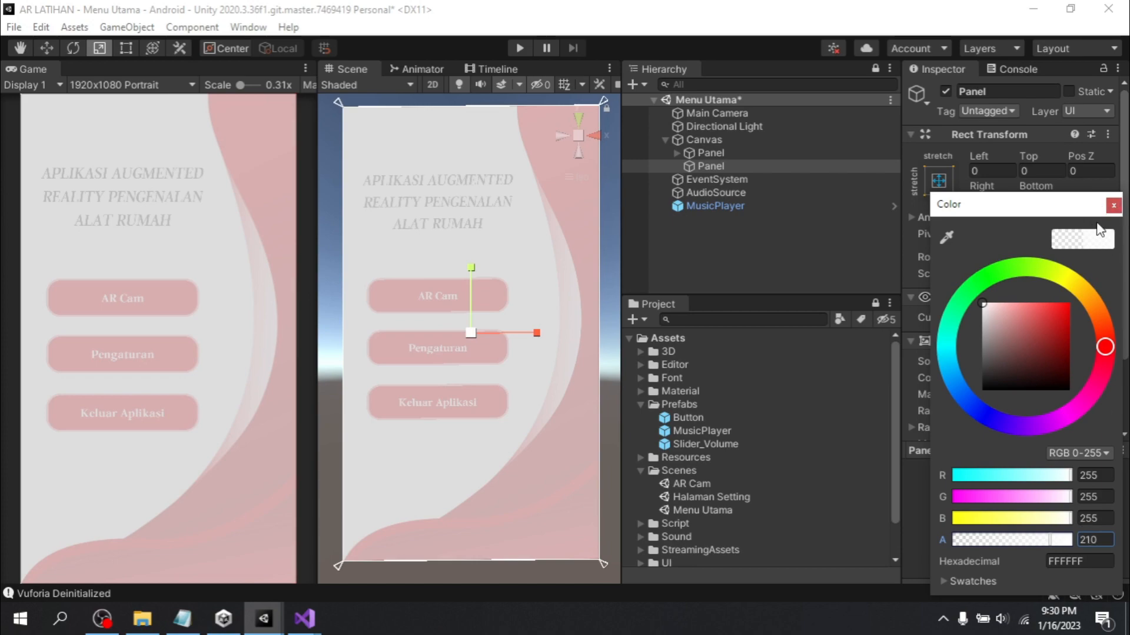
click(1113, 206)
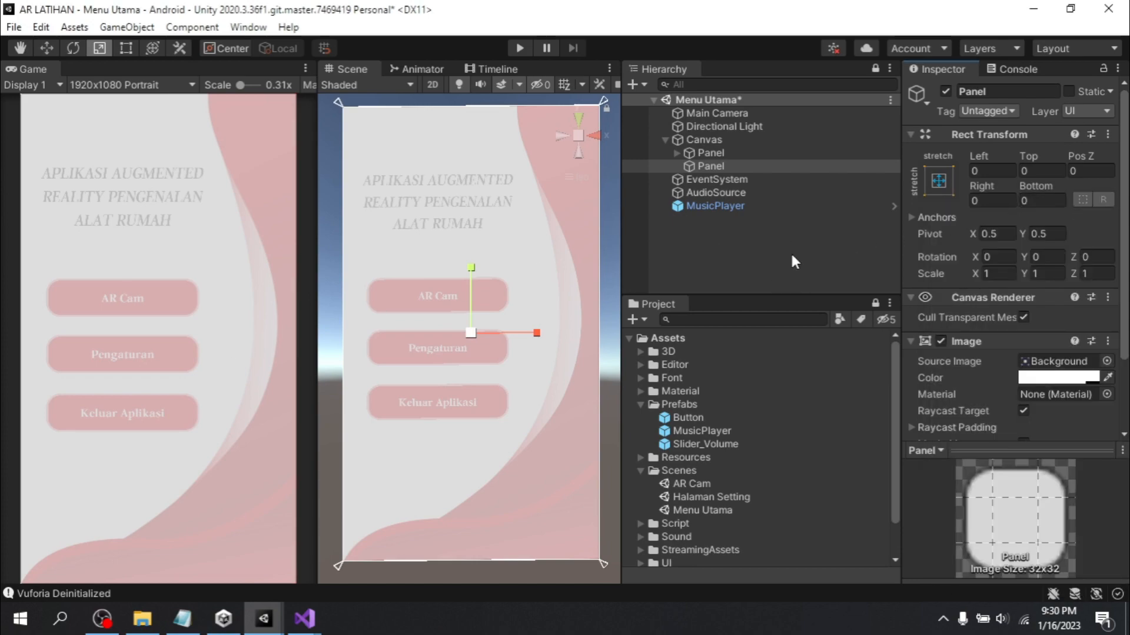
Add a UI image named Notif inside the new panel and save the scene
right_click(732, 165)
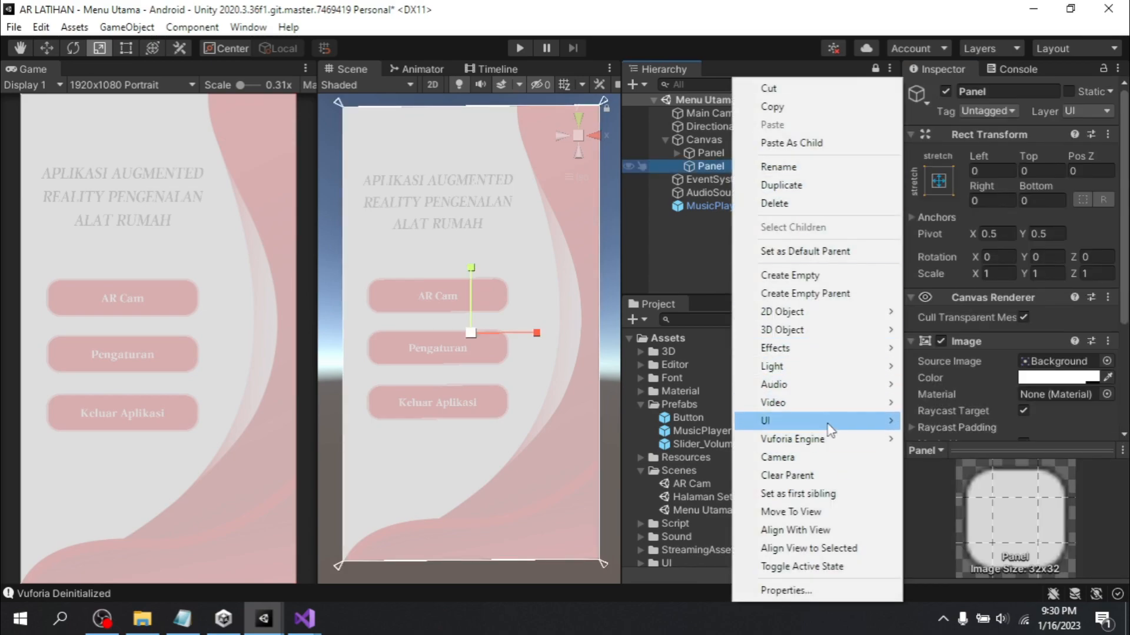
mouse_move(829, 430)
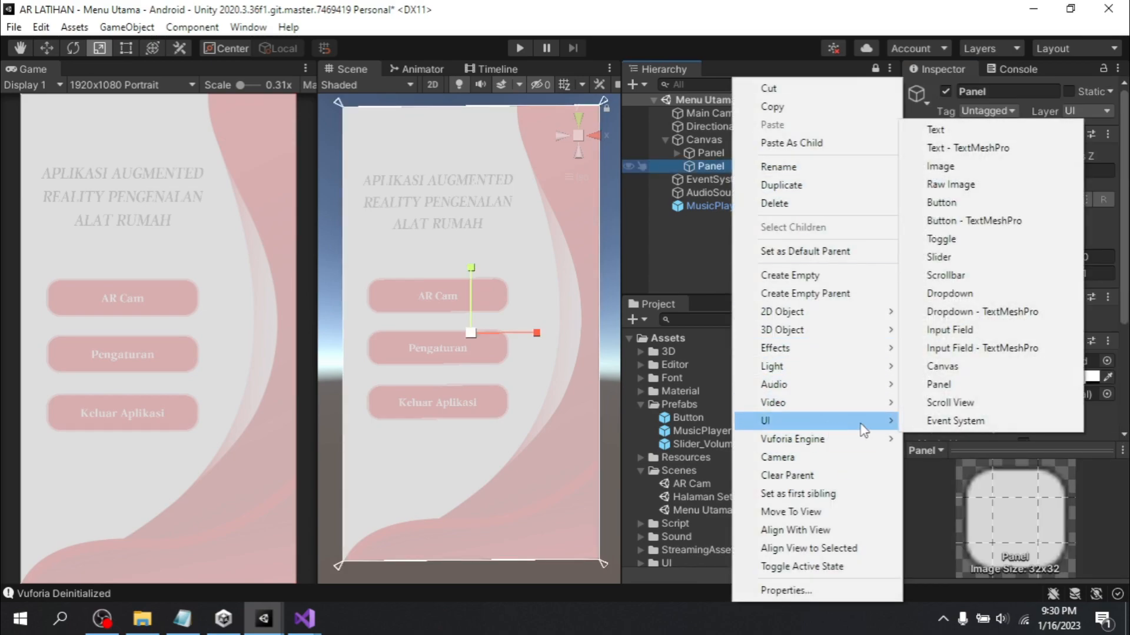
click(941, 166)
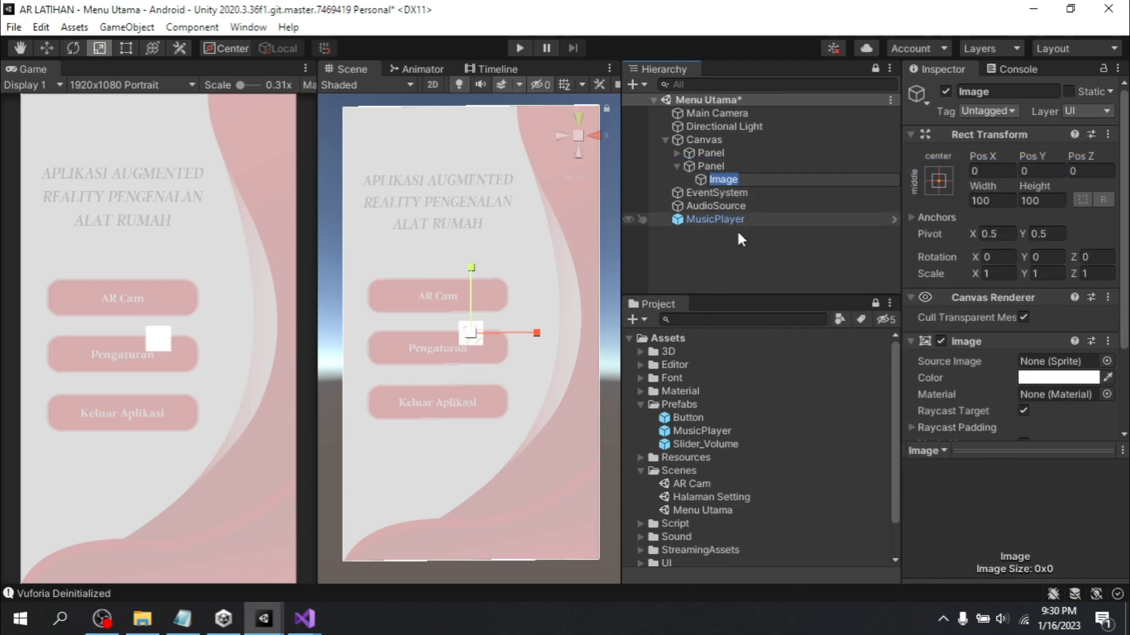
text(N)
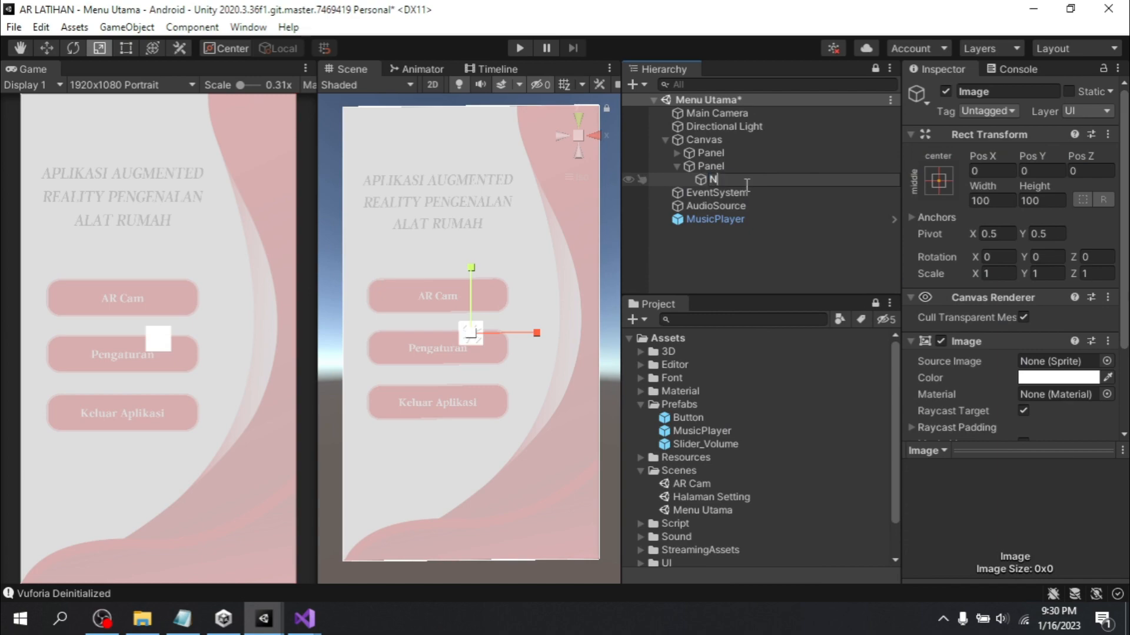
text(otif)
key(Return)
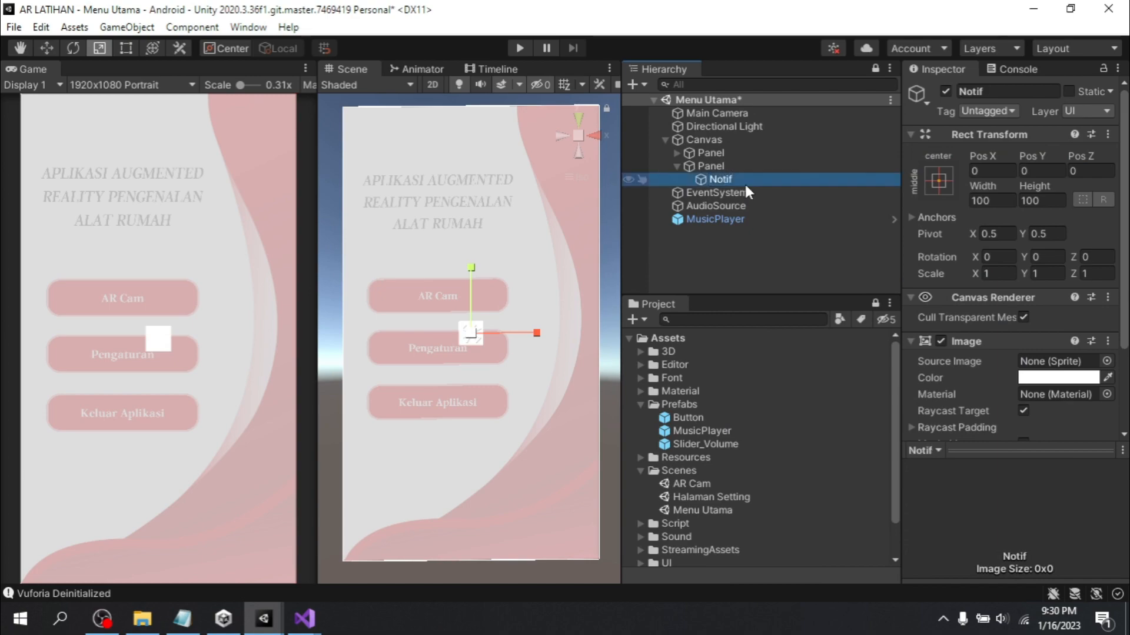
key(ctrl+s)
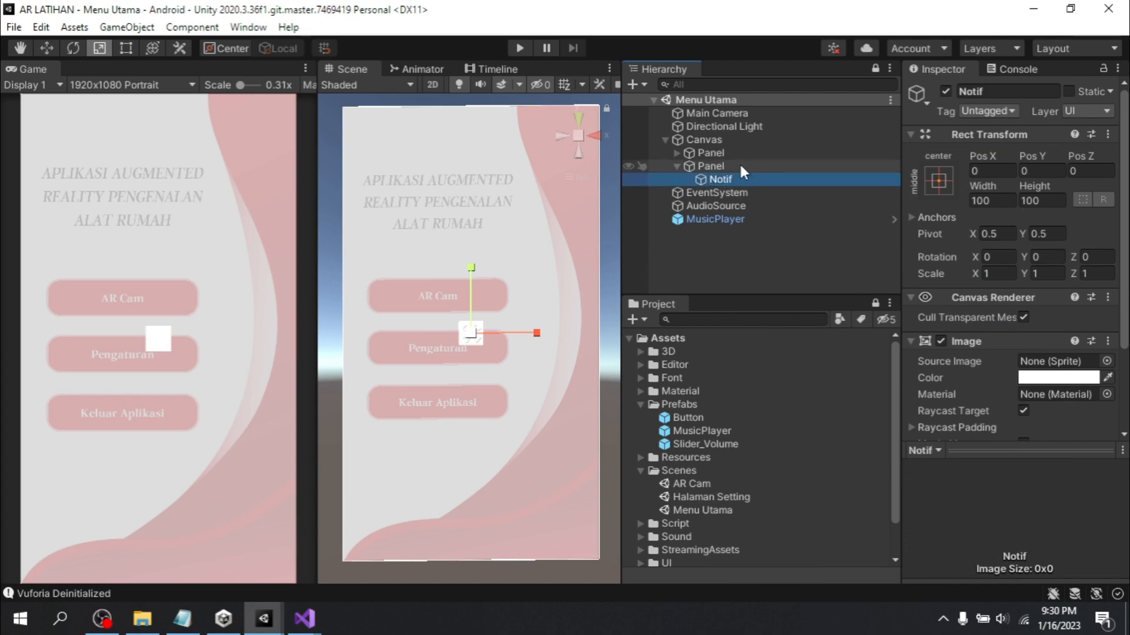
Move the DoNotDestroyM and MusicPlayer scripts from the Assets root into the Script folder
click(737, 165)
click(737, 177)
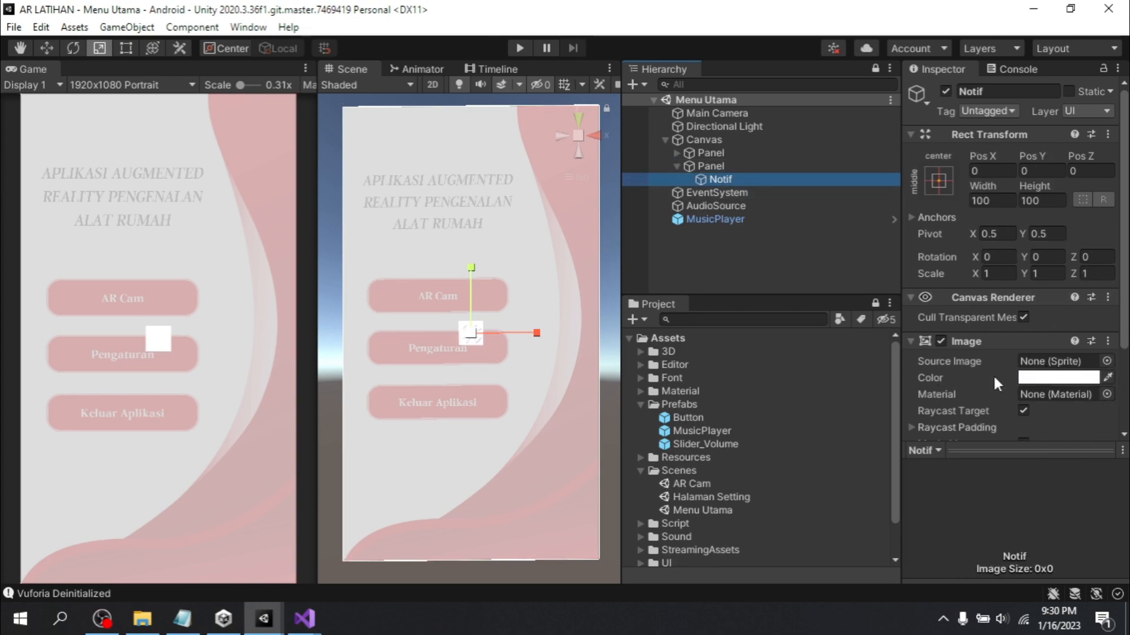
scroll(965, 368, down, 3)
scroll(687, 530, down, 3)
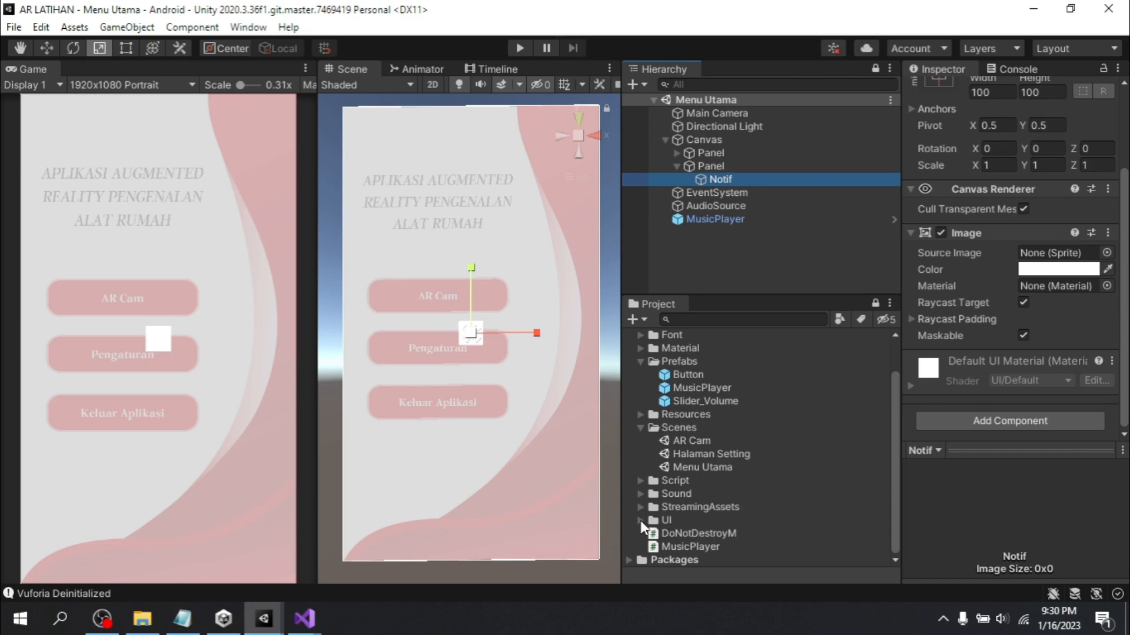
click(701, 538)
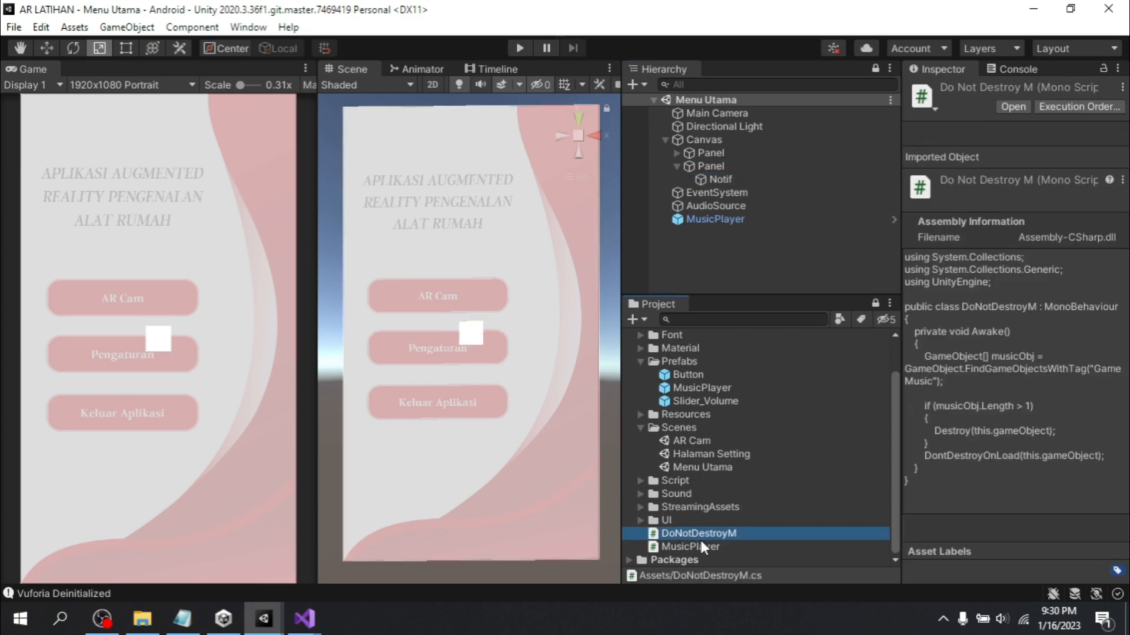
ctrl+click(686, 545)
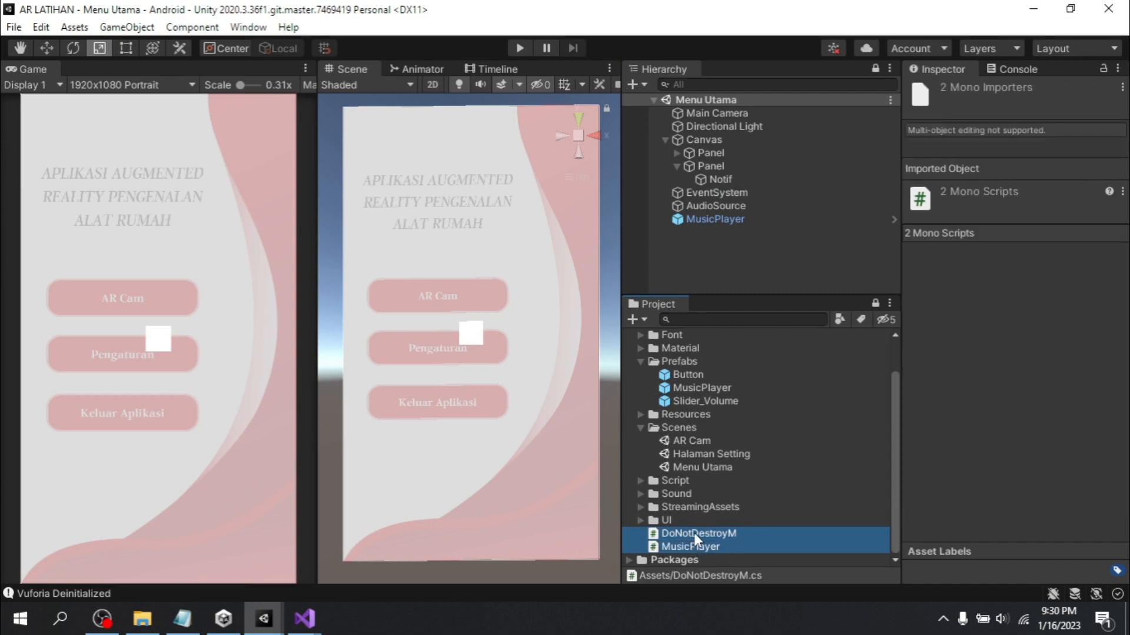
drag(691, 536, 701, 480)
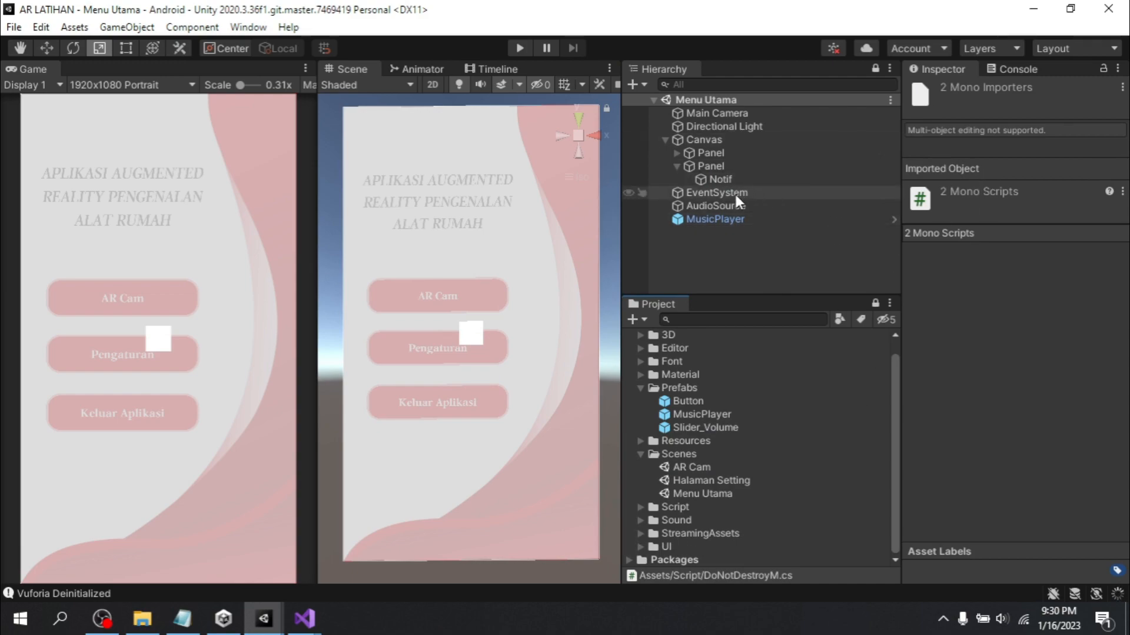
Assign the Rounded40px@4x sprite from the UI folder as the Notif image's source image
click(721, 179)
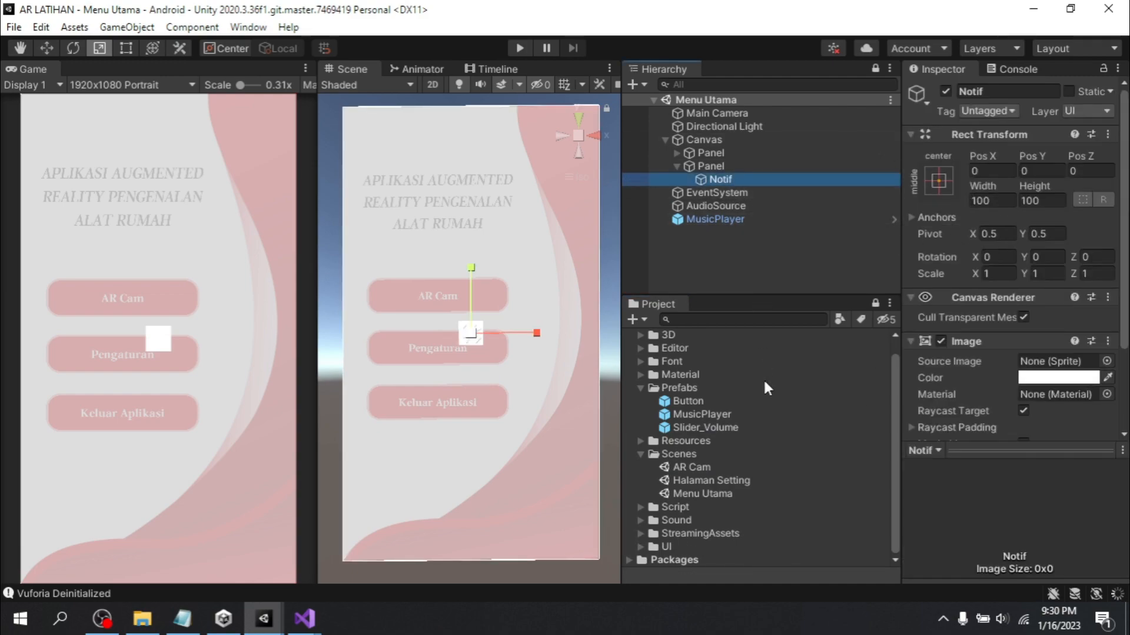
click(640, 547)
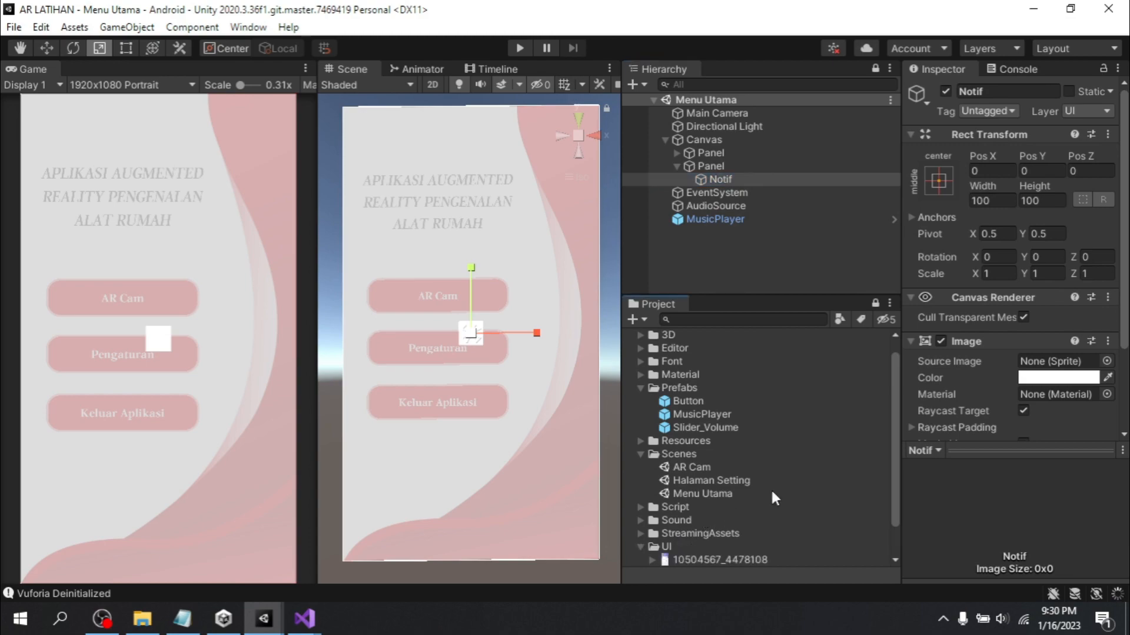
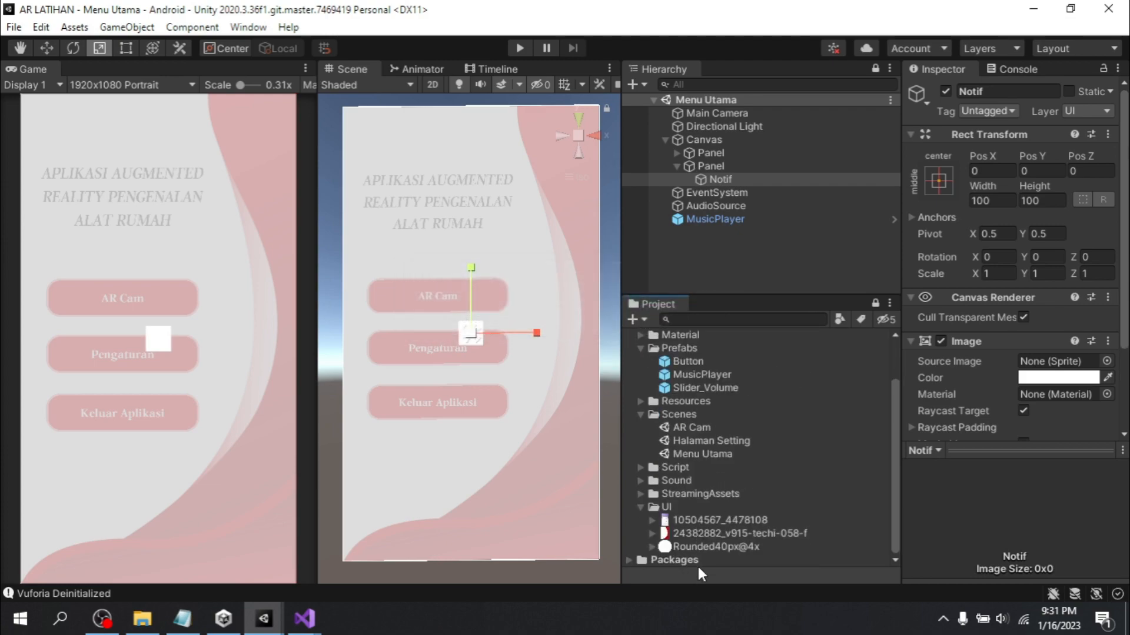
click(699, 546)
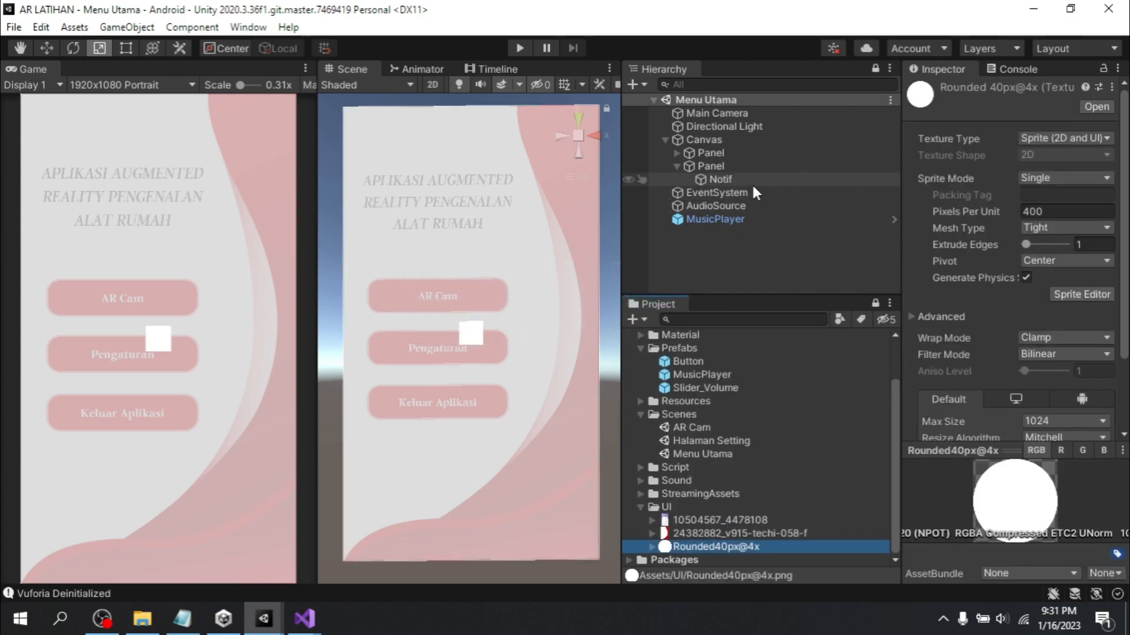
click(728, 181)
drag(718, 546, 1063, 268)
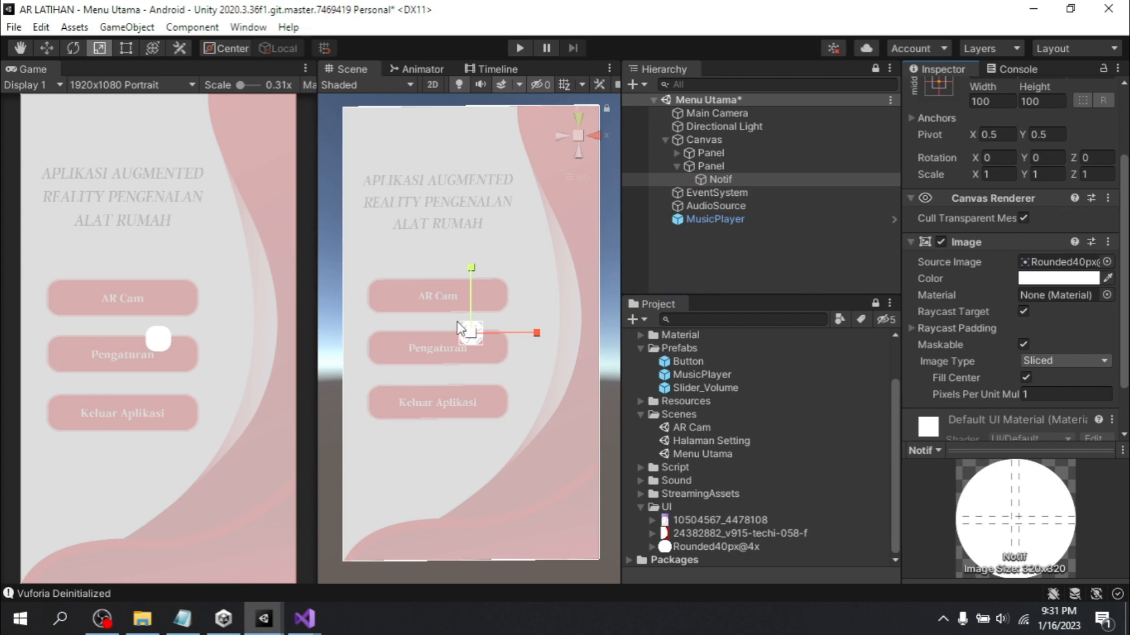
Set the Notif image's width and height to 700 each and save the scene
scroll(1021, 203, up, 3)
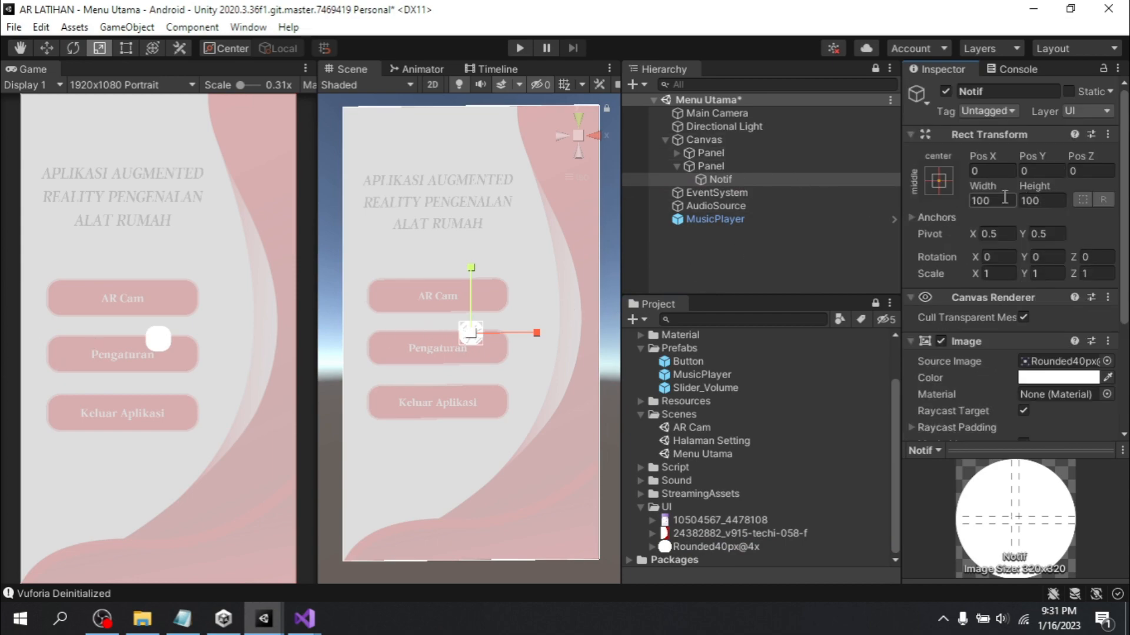
click(700, 166)
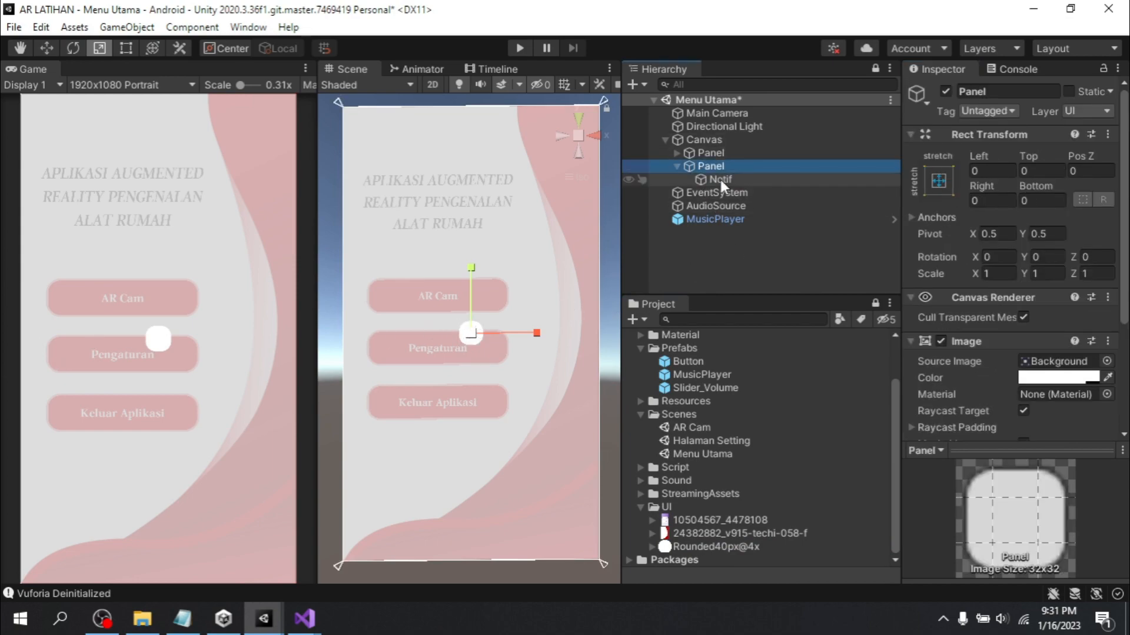
click(720, 179)
drag(984, 186, 1003, 184)
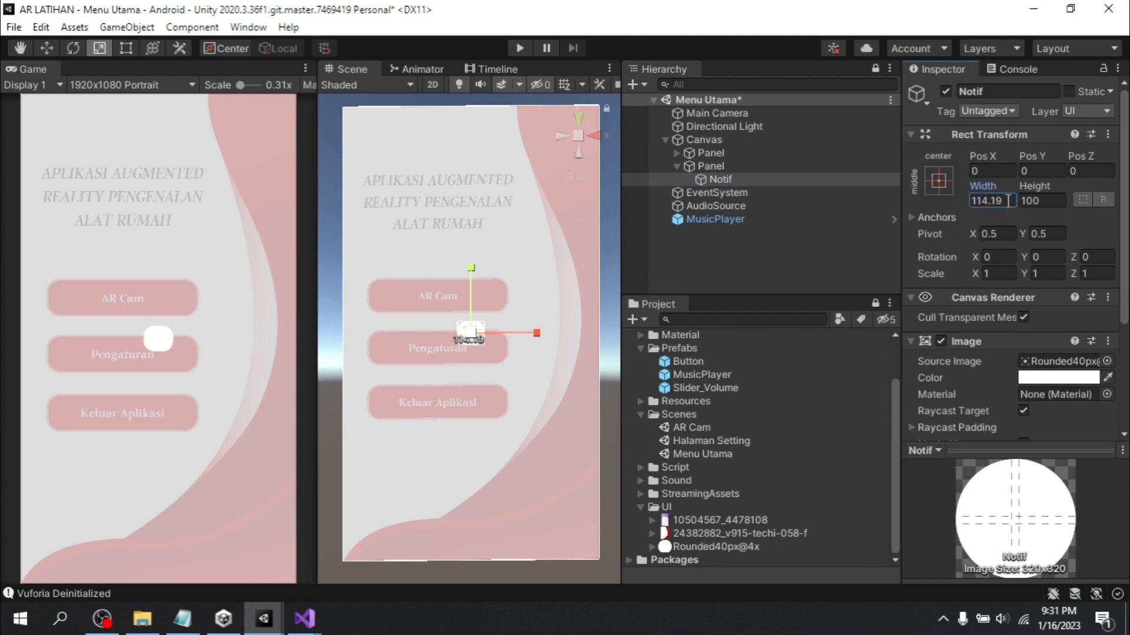
text(700)
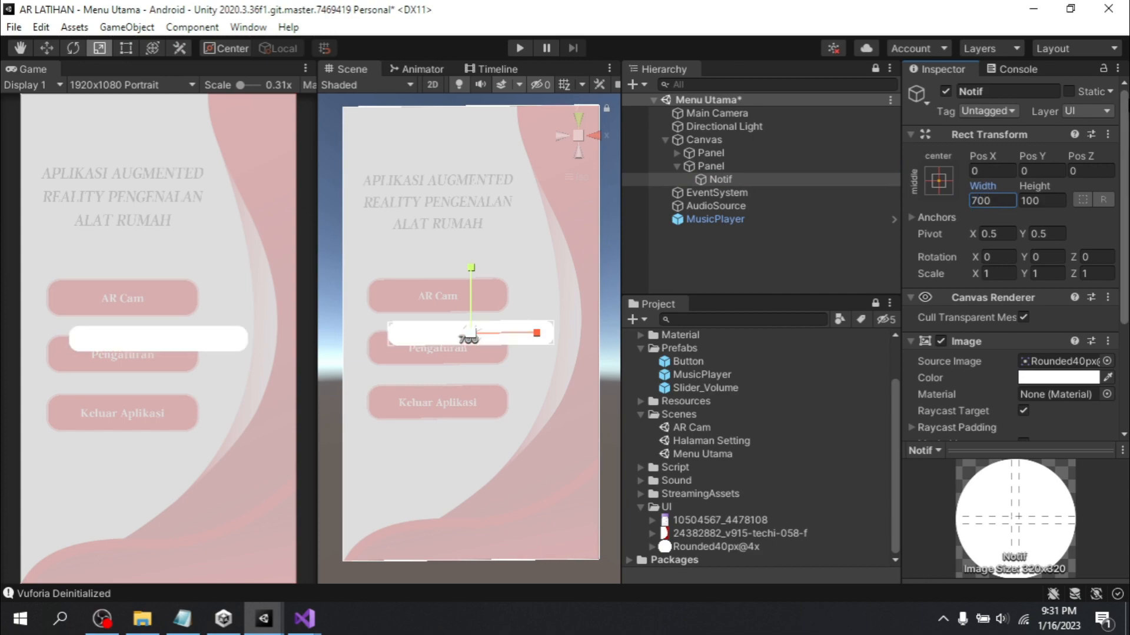
click(1055, 201)
text(700)
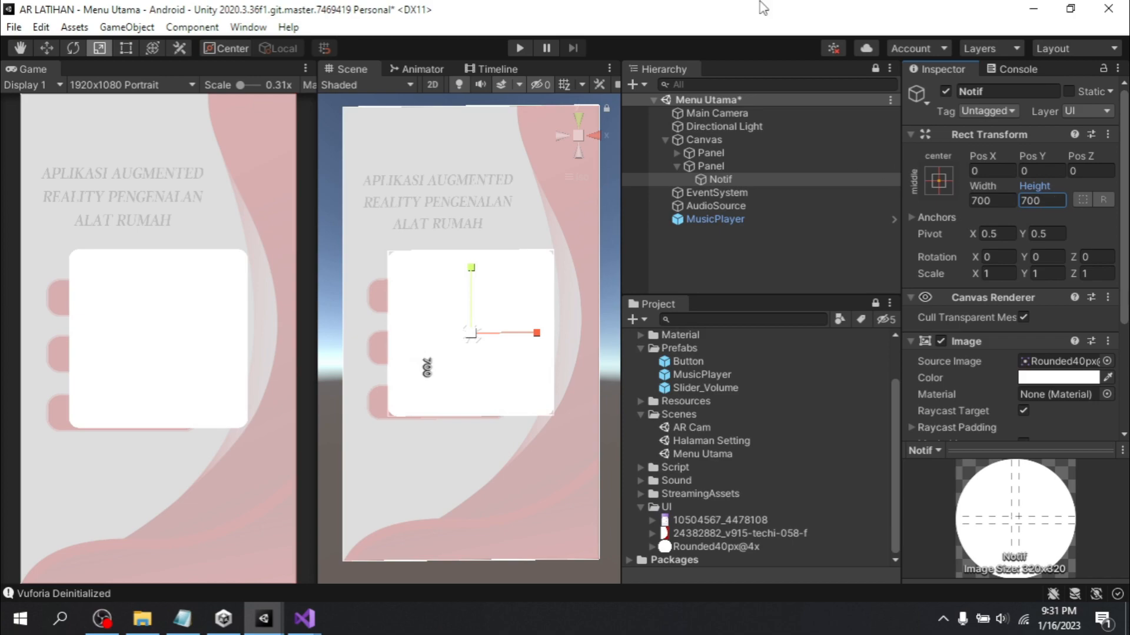
click(807, 253)
click(736, 184)
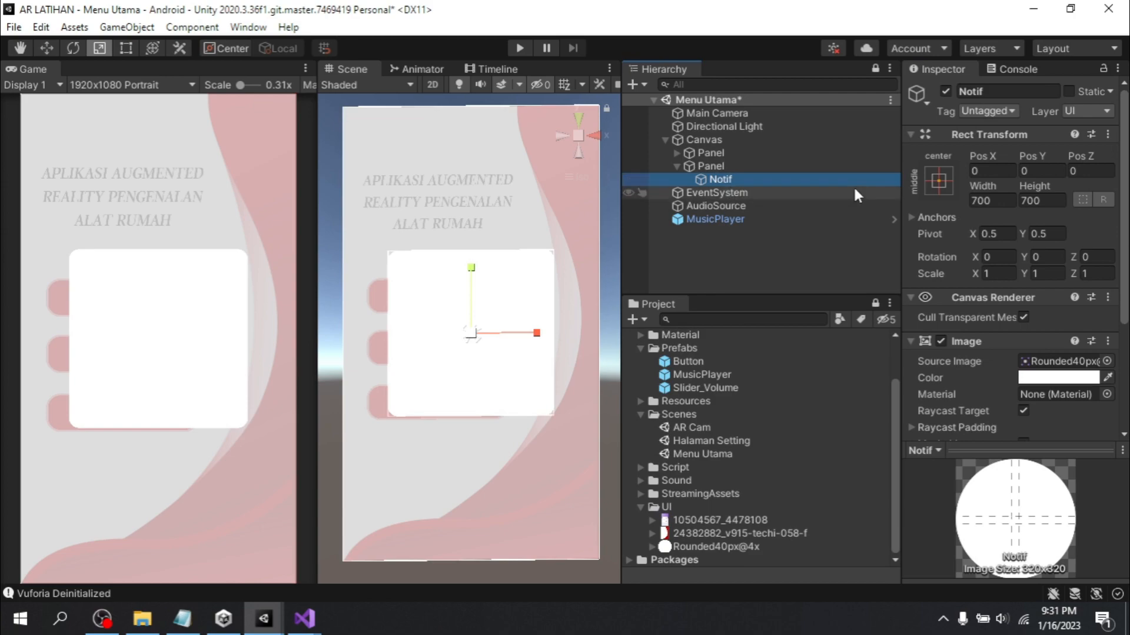
scroll(1064, 359, down, 5)
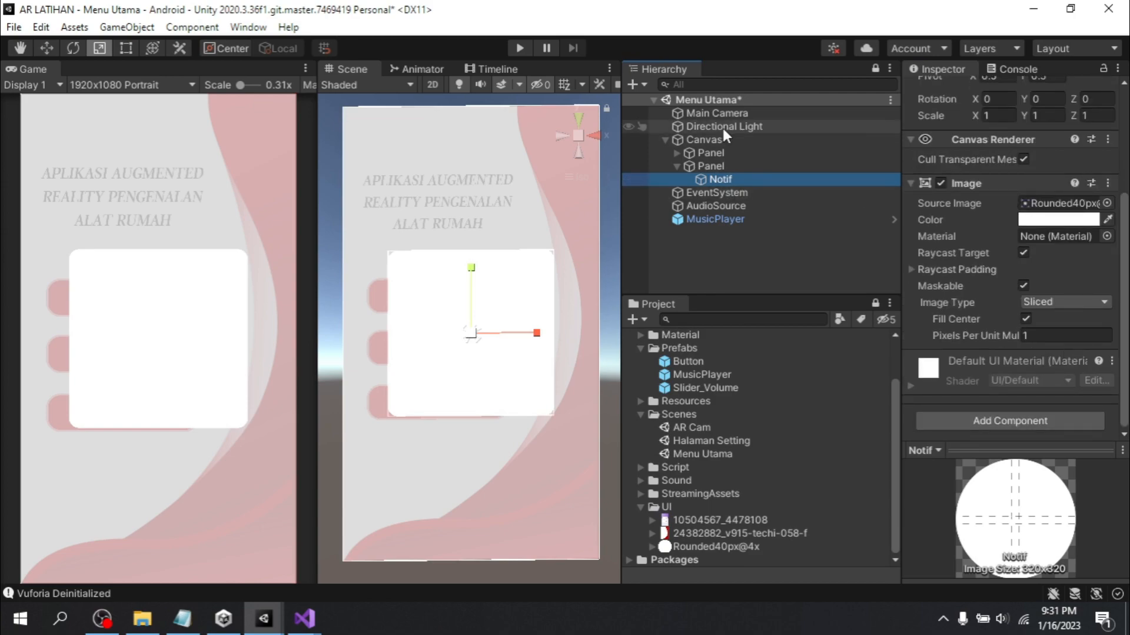
key(ctrl+s)
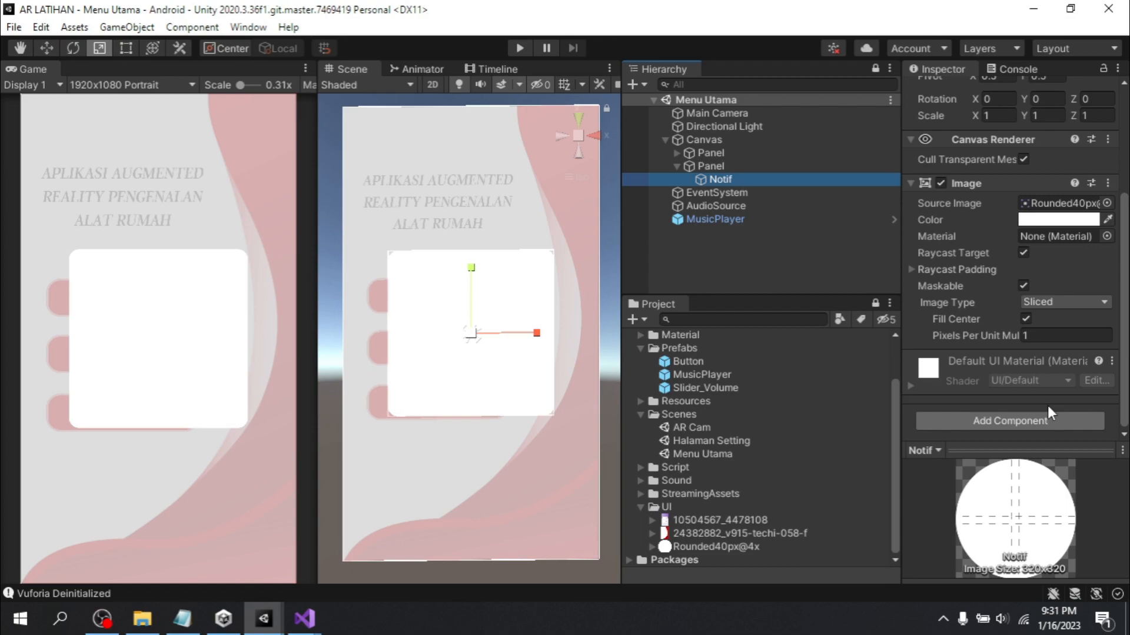
Add a Vertical Layout Group component to the Notif image and set its child alignment to Middle Center
click(727, 166)
click(734, 180)
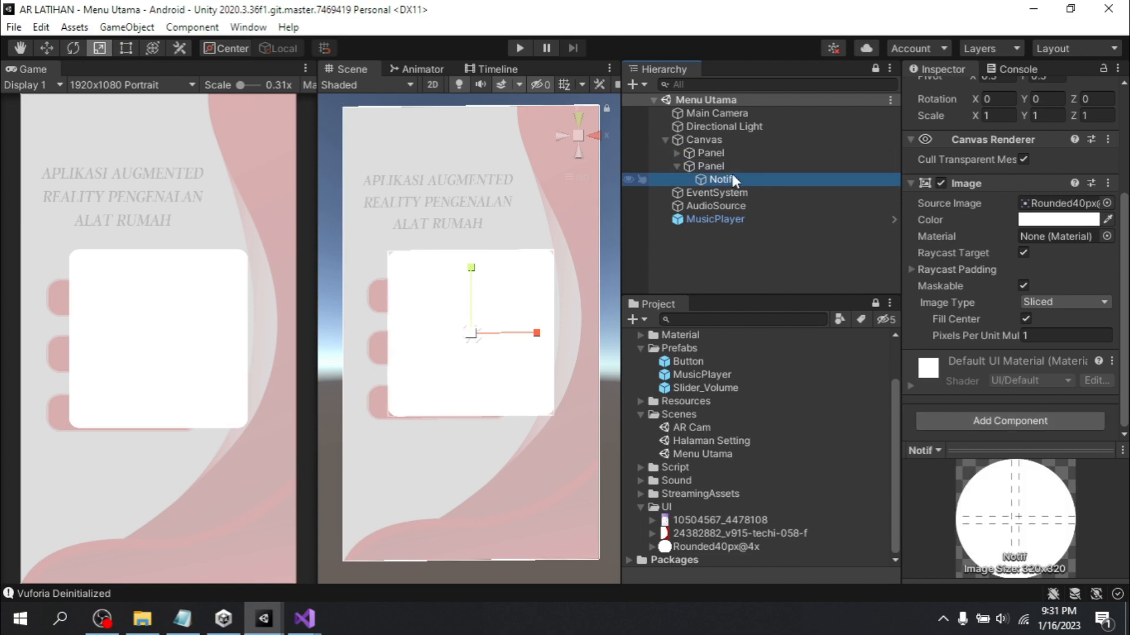
click(988, 419)
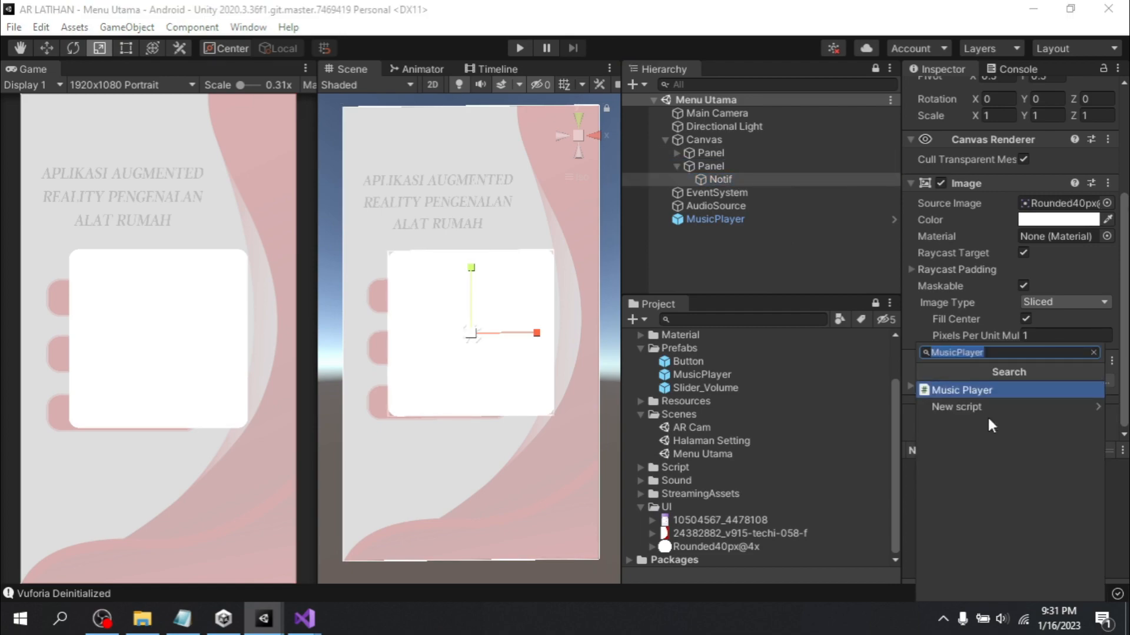
key(BackSpace)
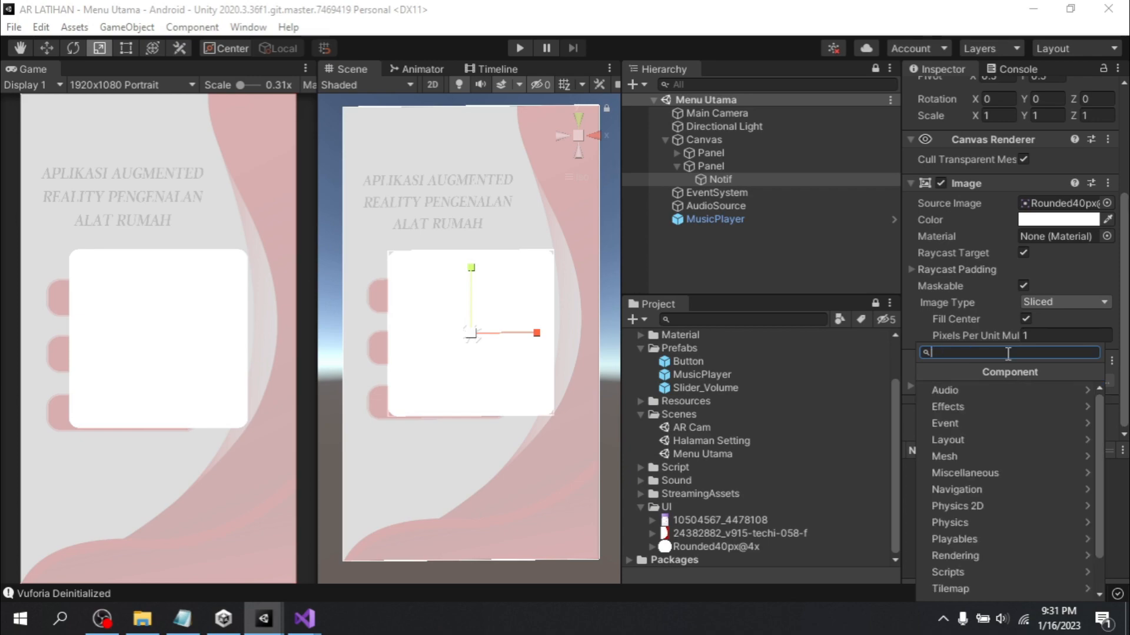
text(ver)
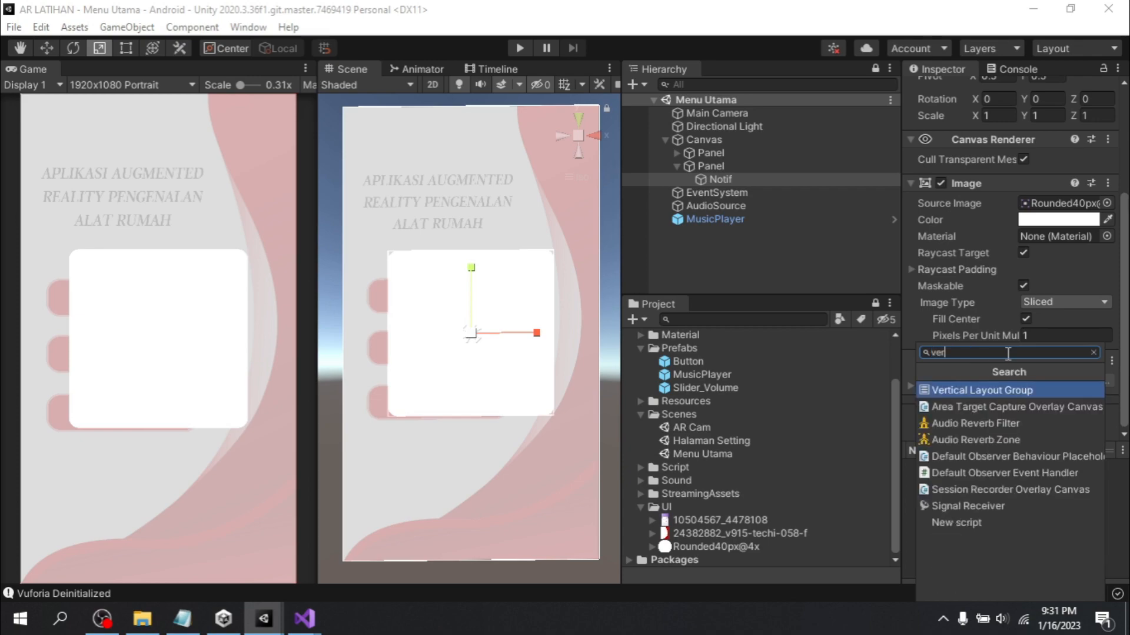
key(Return)
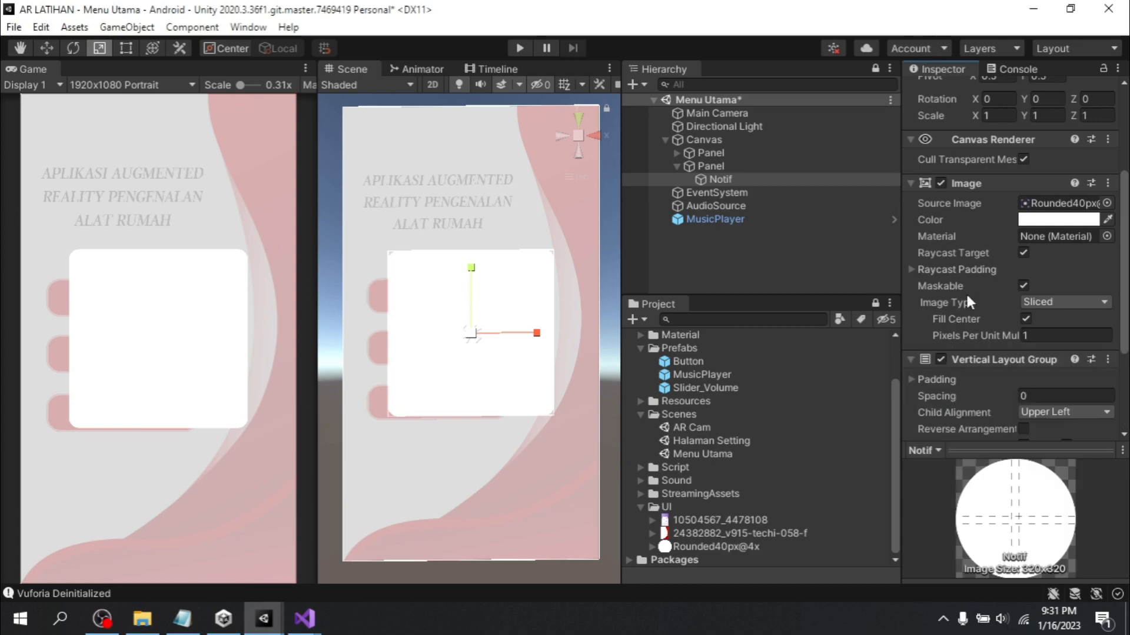
scroll(1084, 359, down, 3)
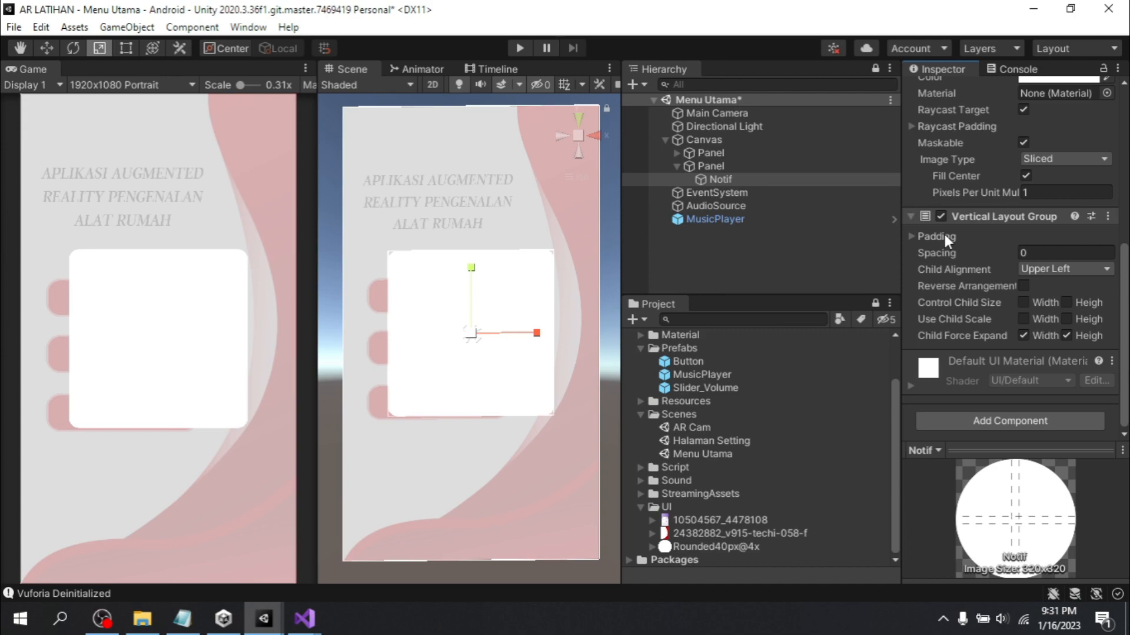
click(1065, 268)
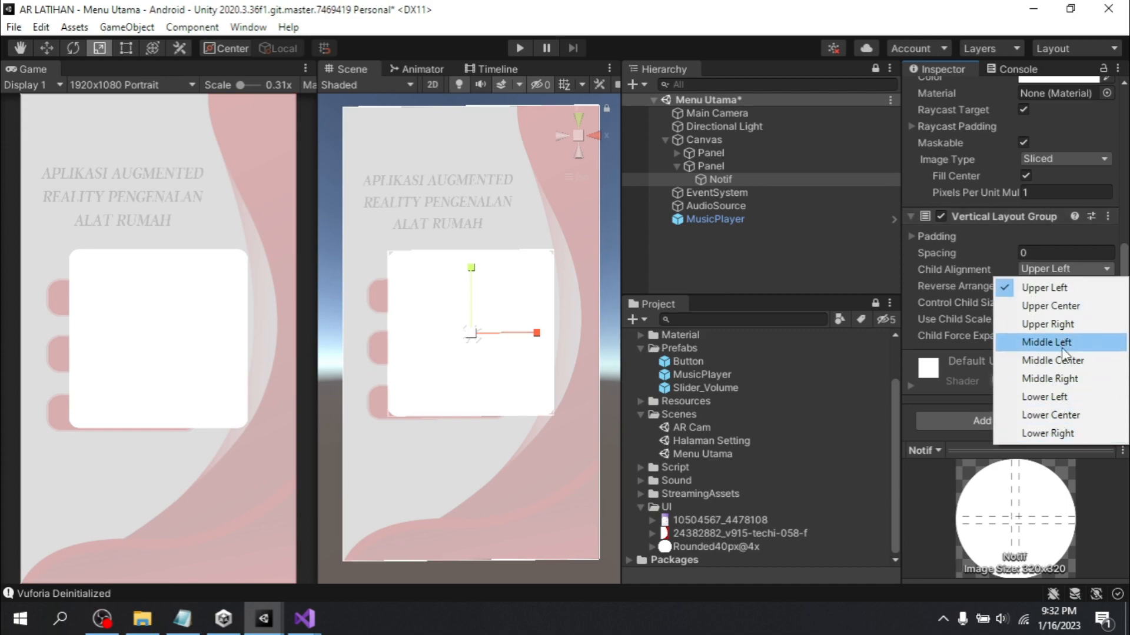
click(1034, 365)
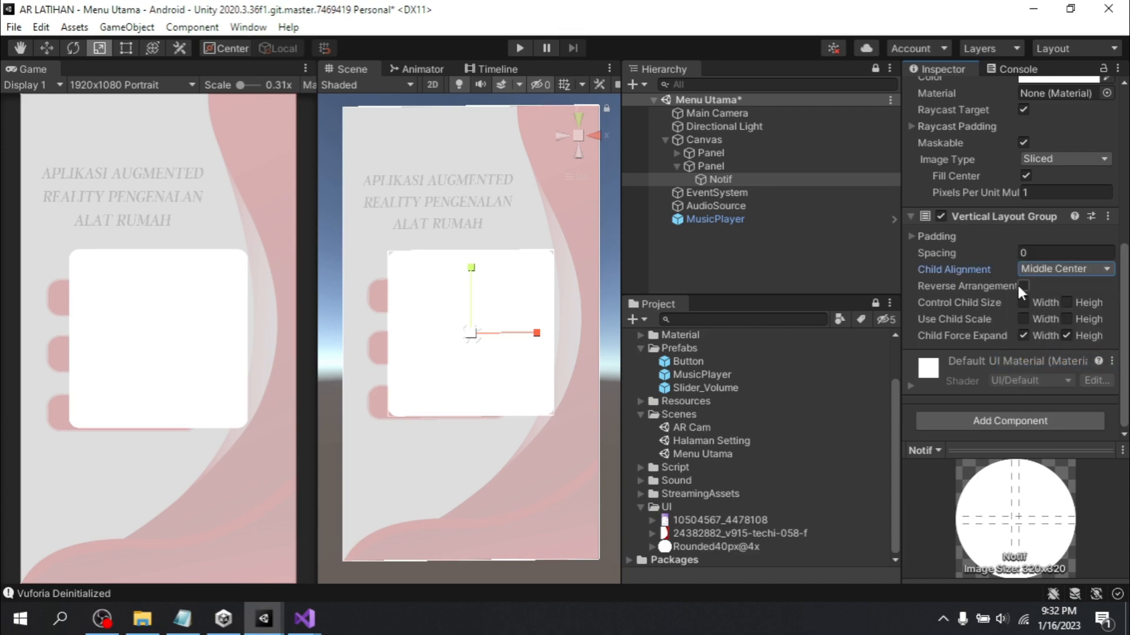
Add a UI Text object inside Notif and centre its text alignment horizontally and vertically
click(714, 166)
click(727, 179)
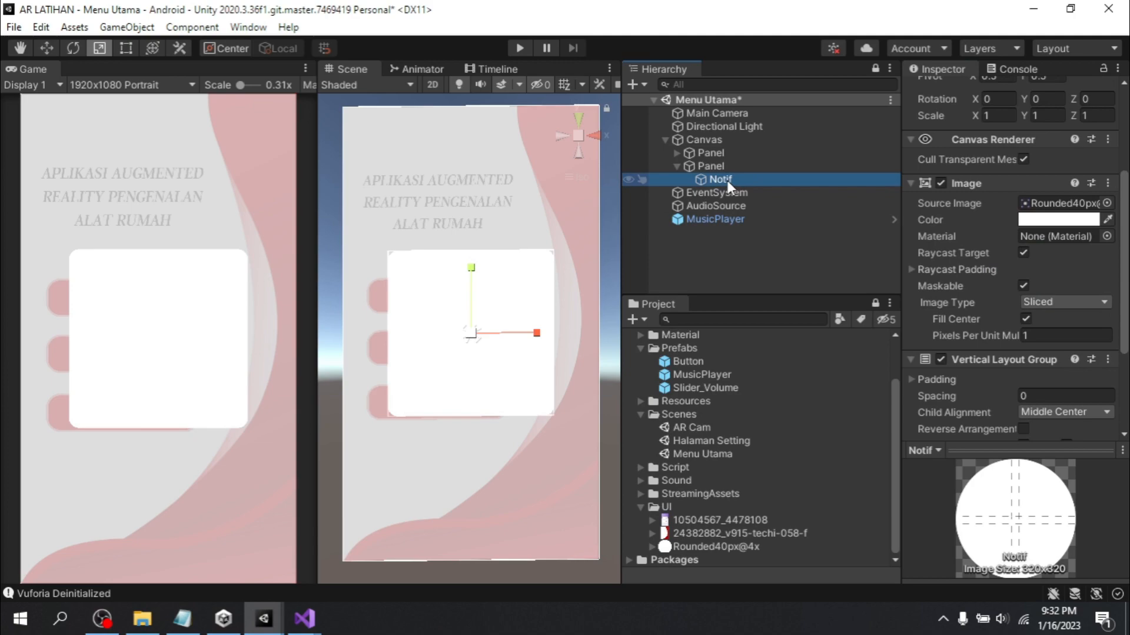
right_click(727, 181)
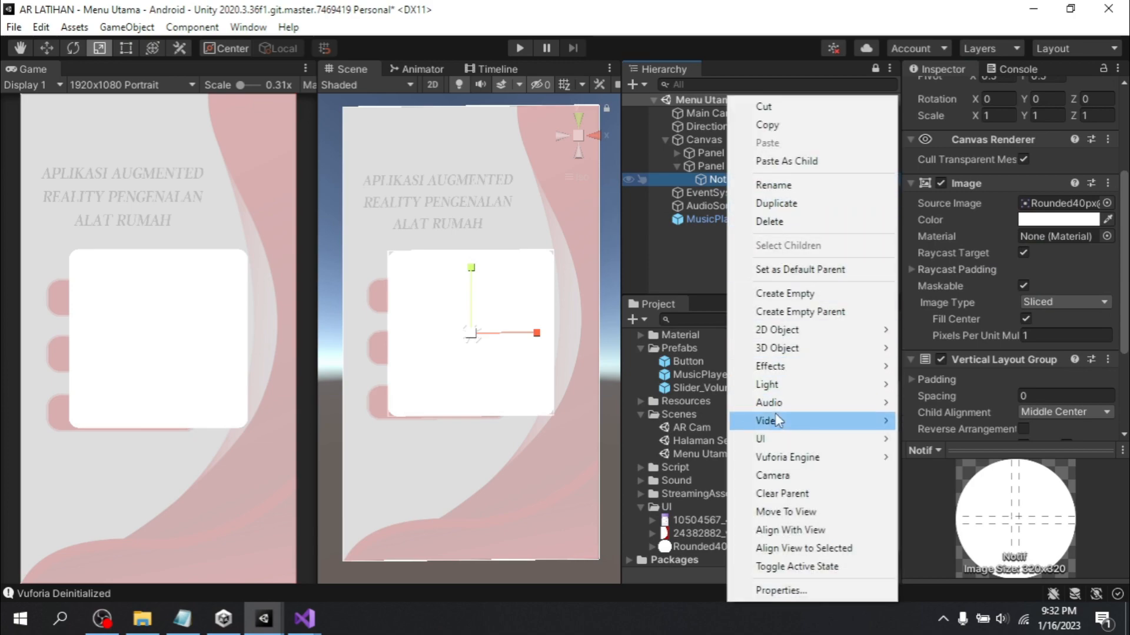
mouse_move(778, 441)
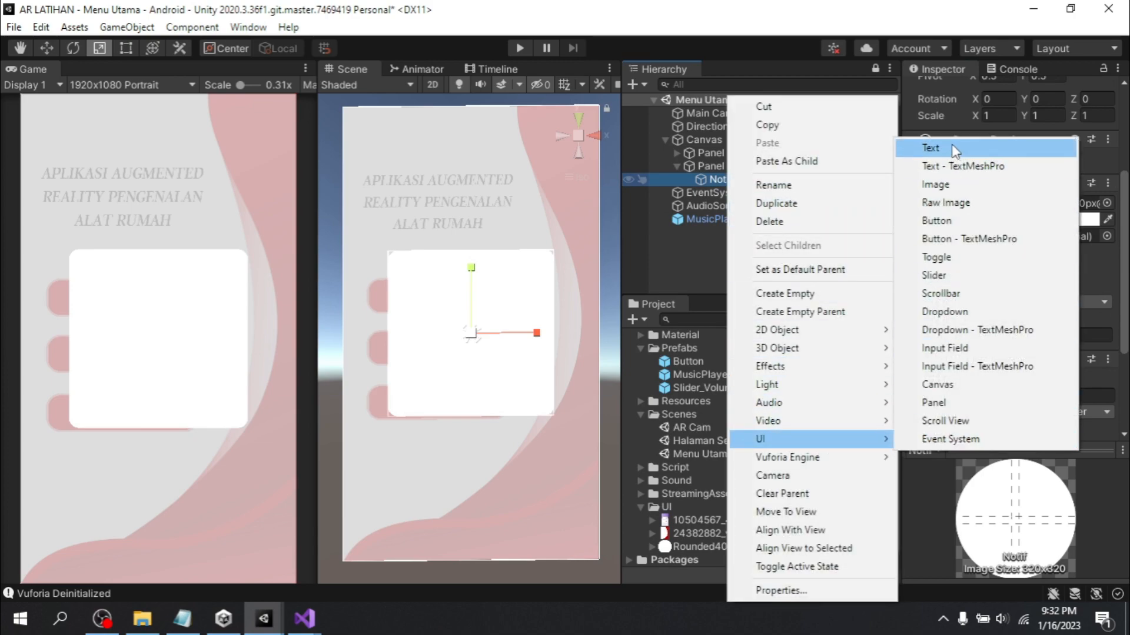
click(931, 148)
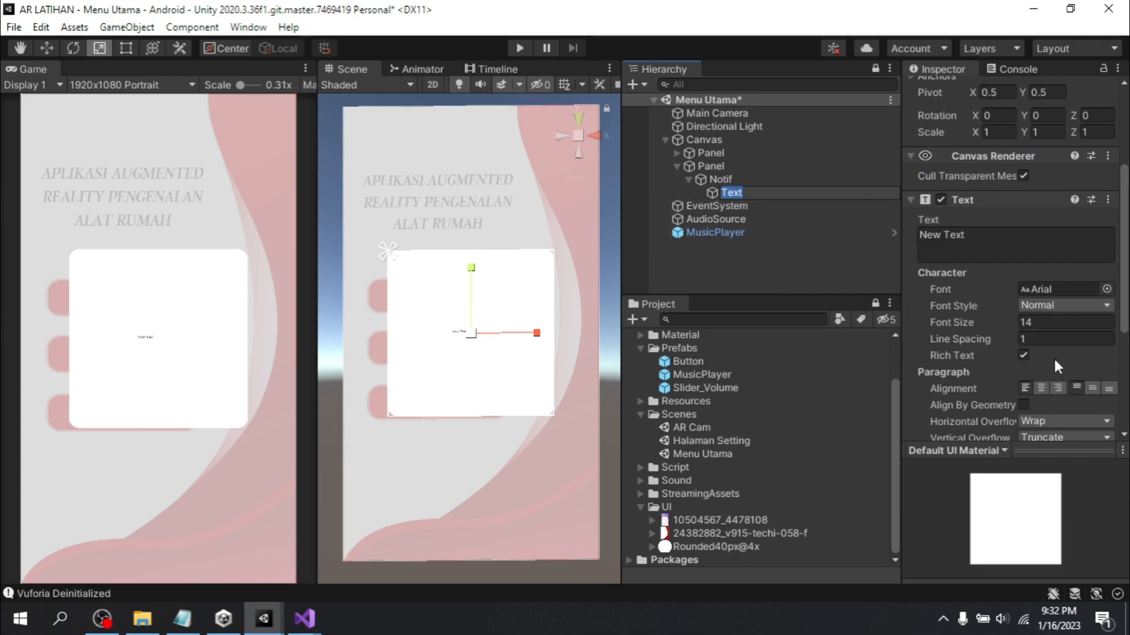
click(1092, 388)
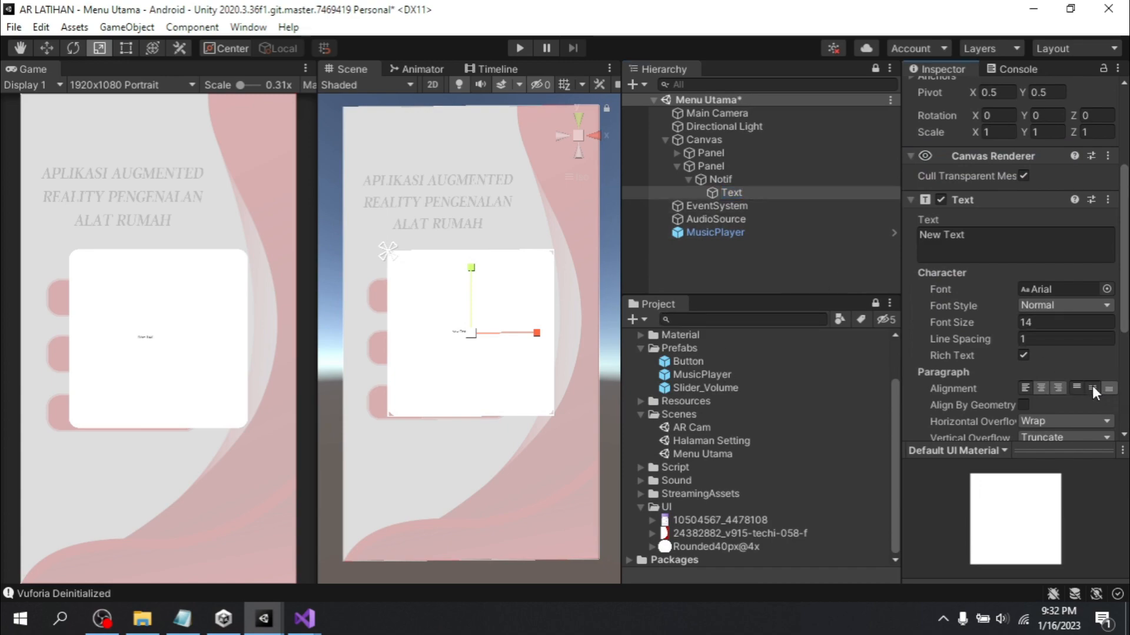
click(1041, 388)
Set the Text object's width to 700 and height to 350
click(998, 237)
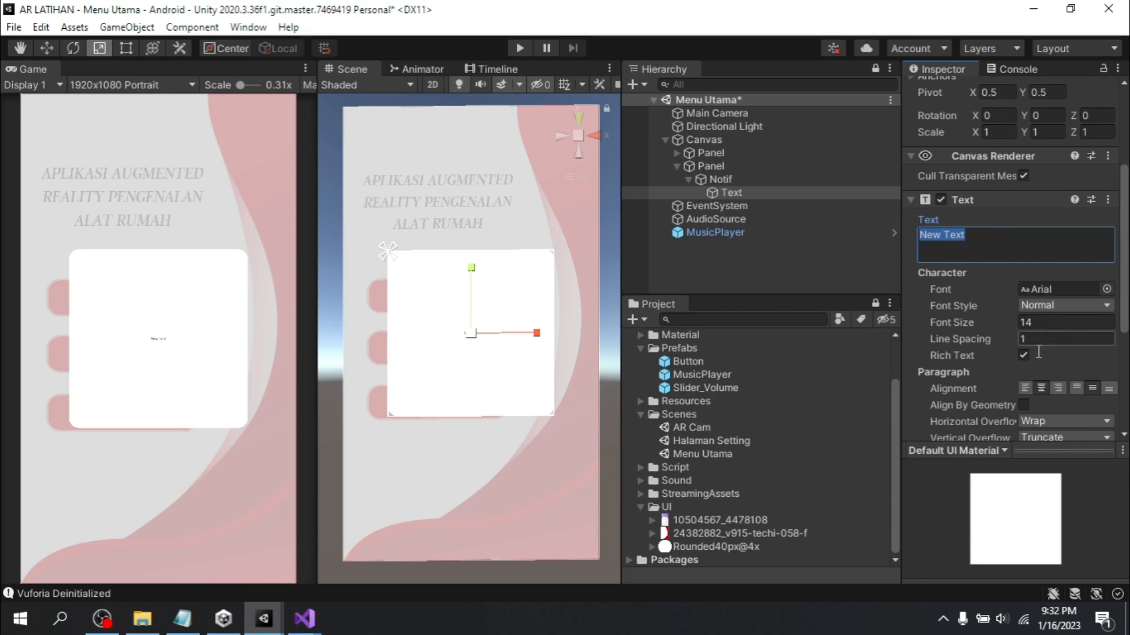
scroll(1054, 380, down, 5)
scroll(1075, 231, up, 6)
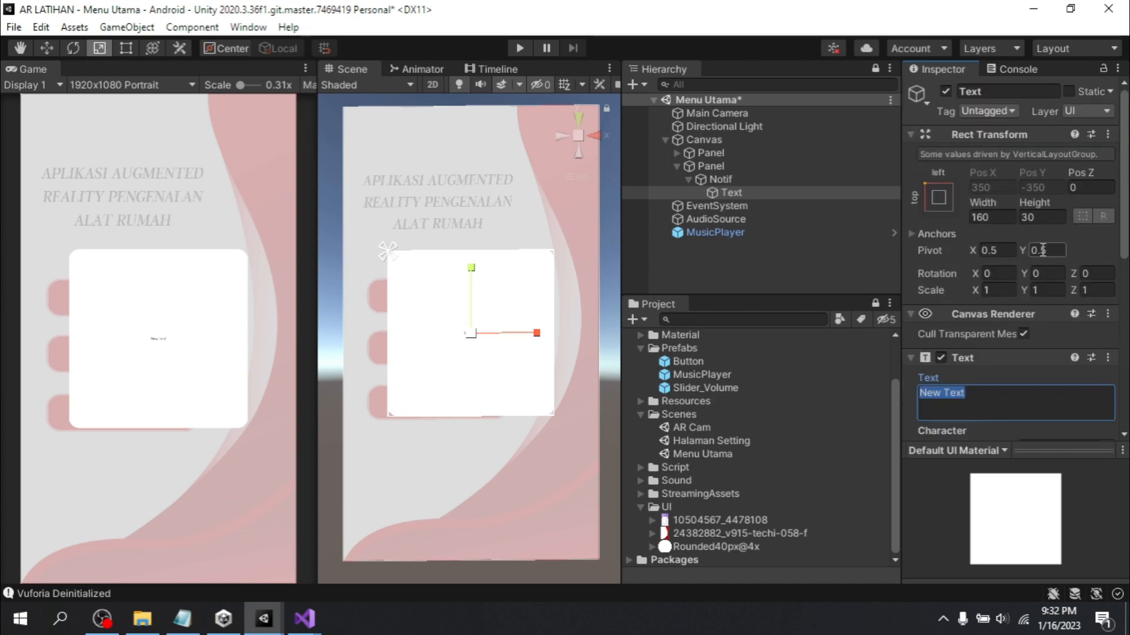
click(990, 218)
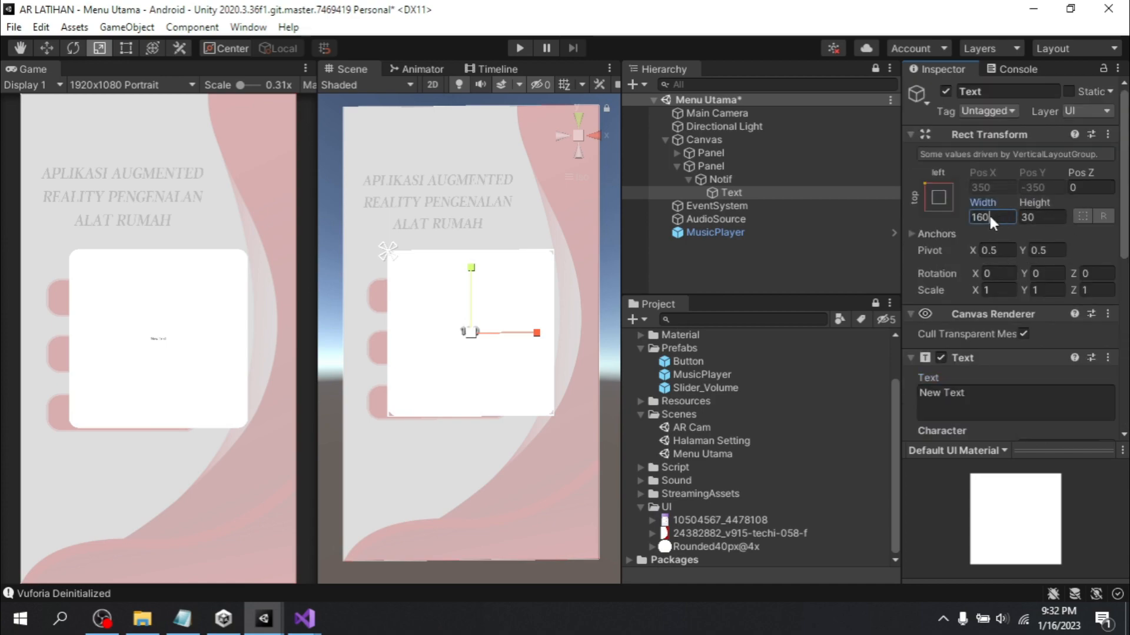
text(700)
click(1047, 218)
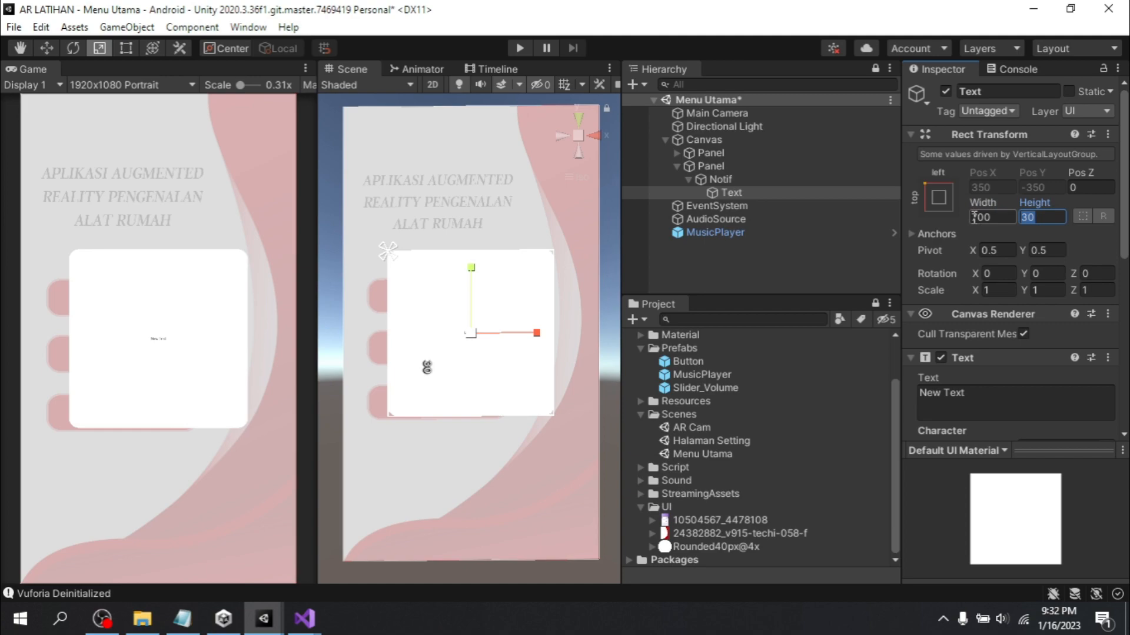
text(350)
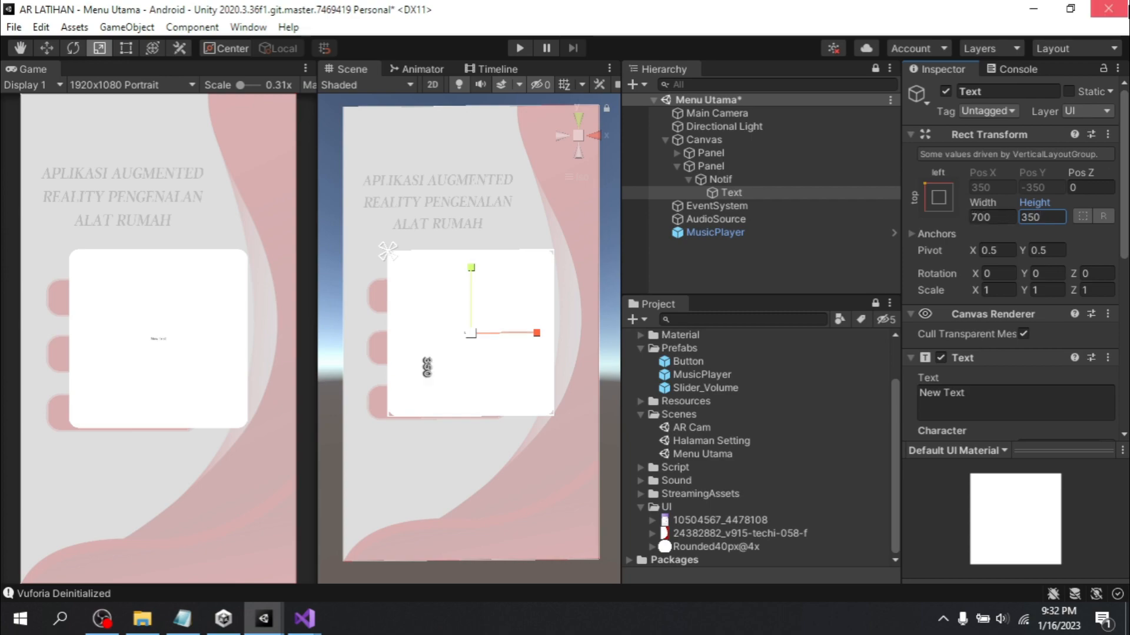
Enlarge the text under Notif, trying font size 72 and settling on 62
scroll(1083, 252, down, 3)
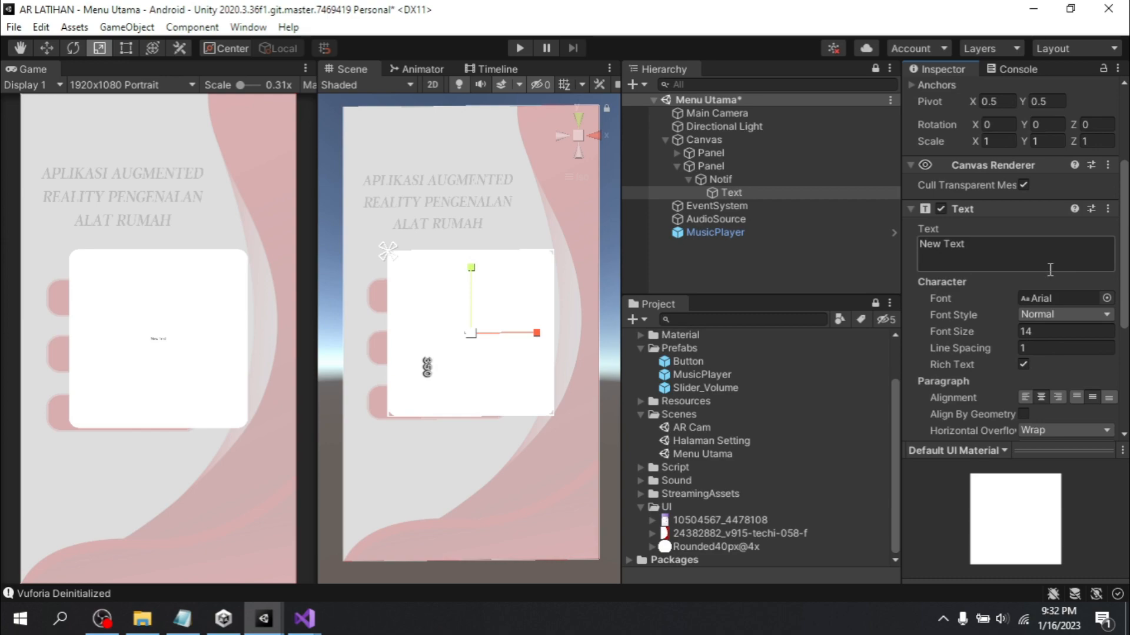
scroll(1042, 280, down, 4)
scroll(1043, 280, up, 4)
drag(962, 334, 1017, 330)
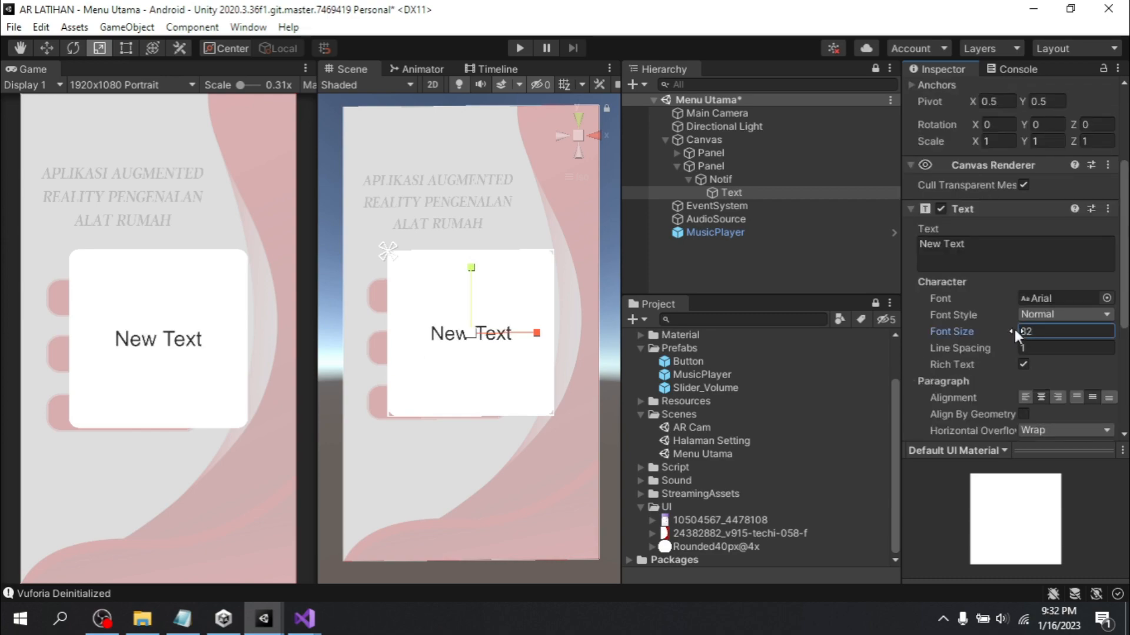
text(7)
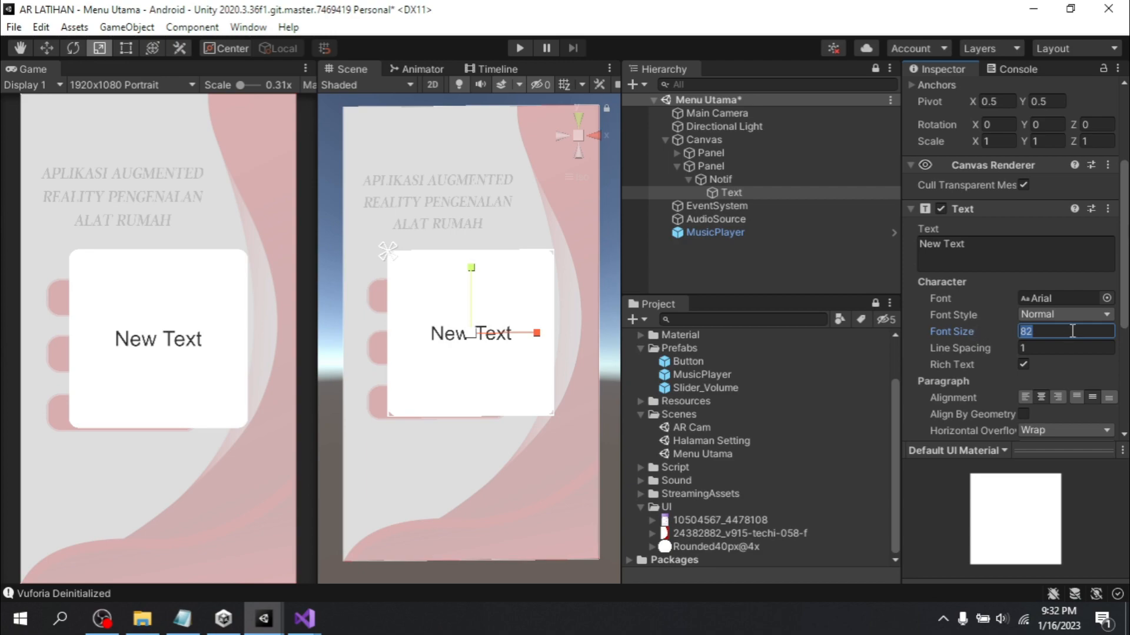
text(2)
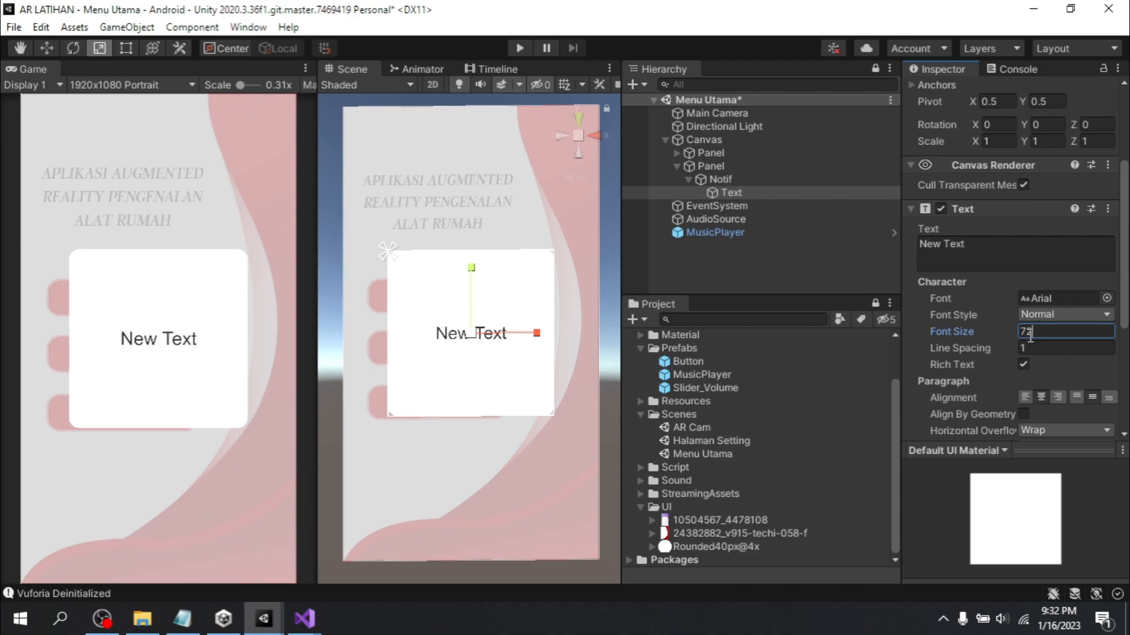
drag(1071, 337, 992, 336)
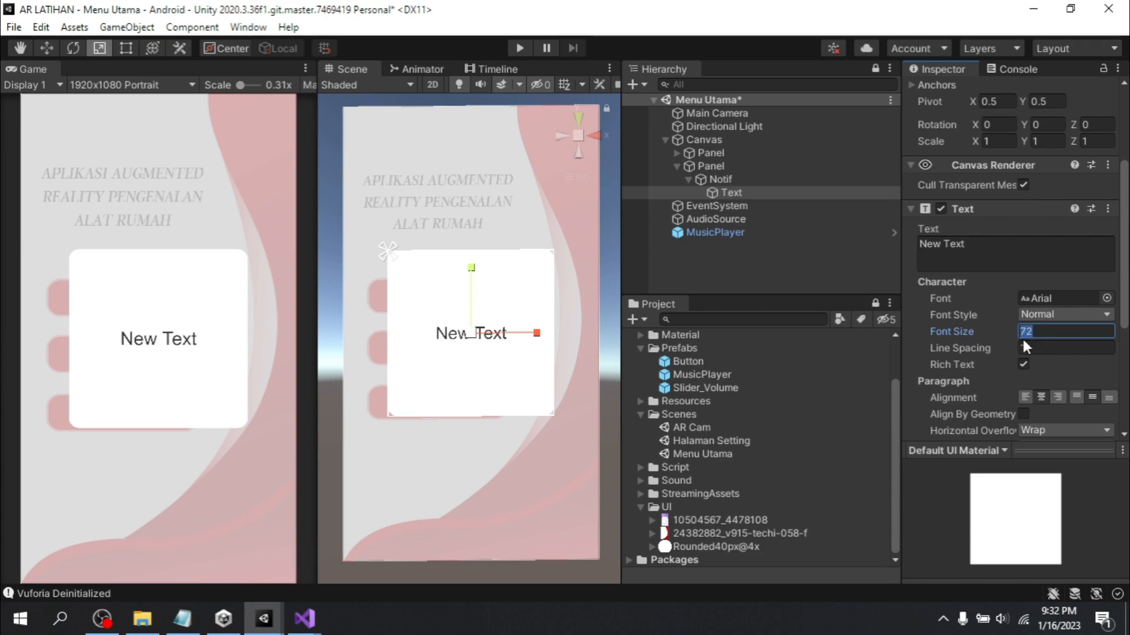
text(62)
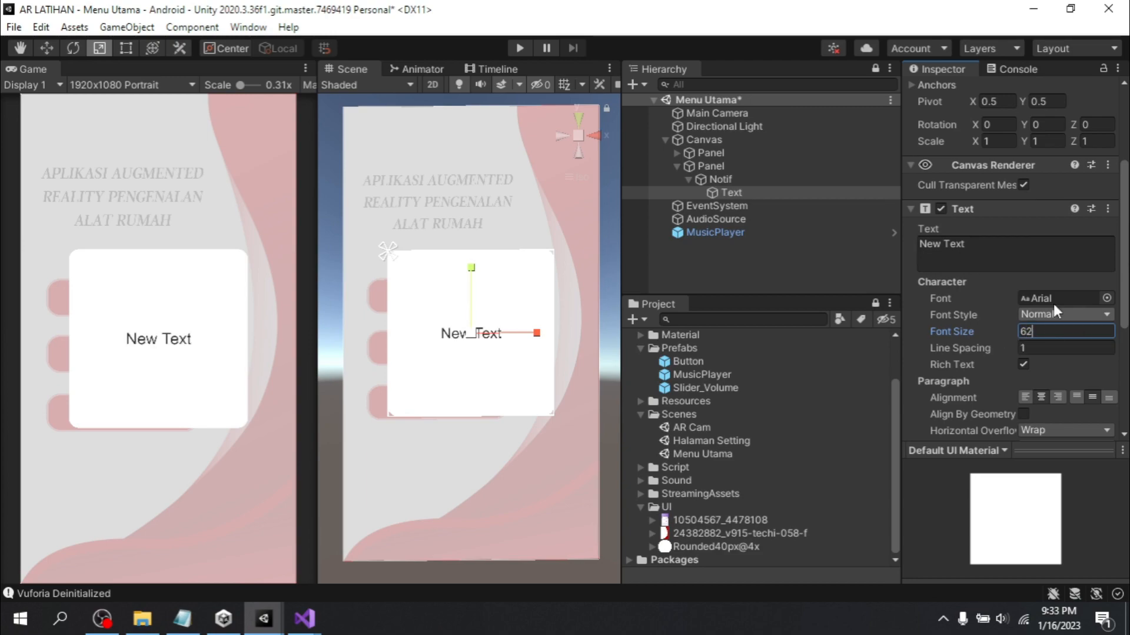
Replace the Text object's content with "Apakah Anda Ingin Keluar Aplikasi?"
click(1018, 246)
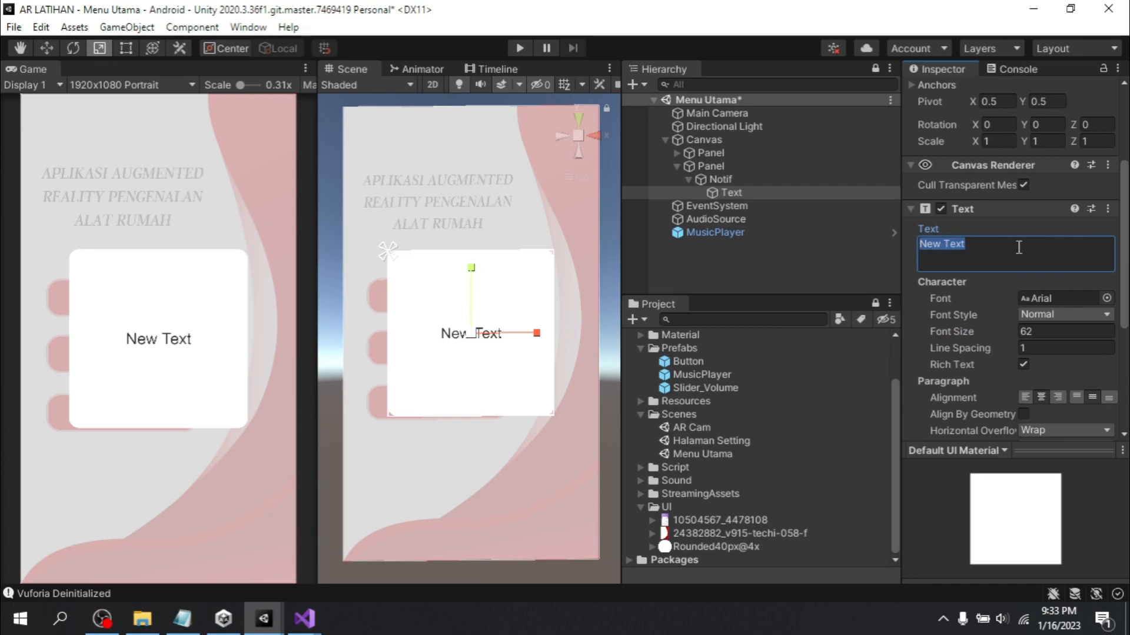
text(Apakah )
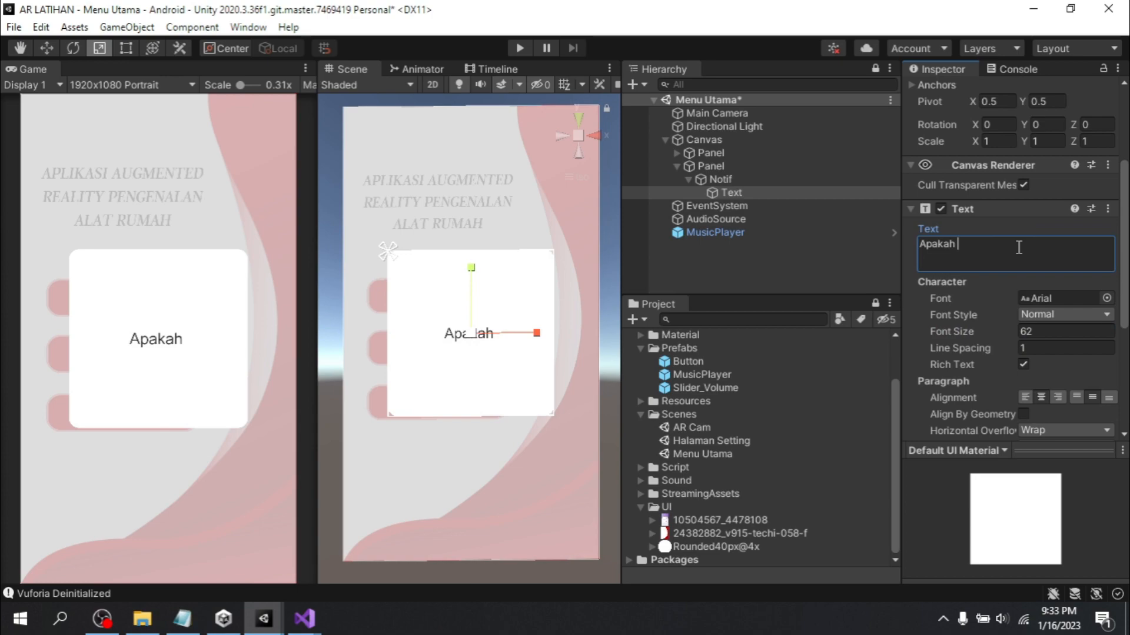
text(Anda )
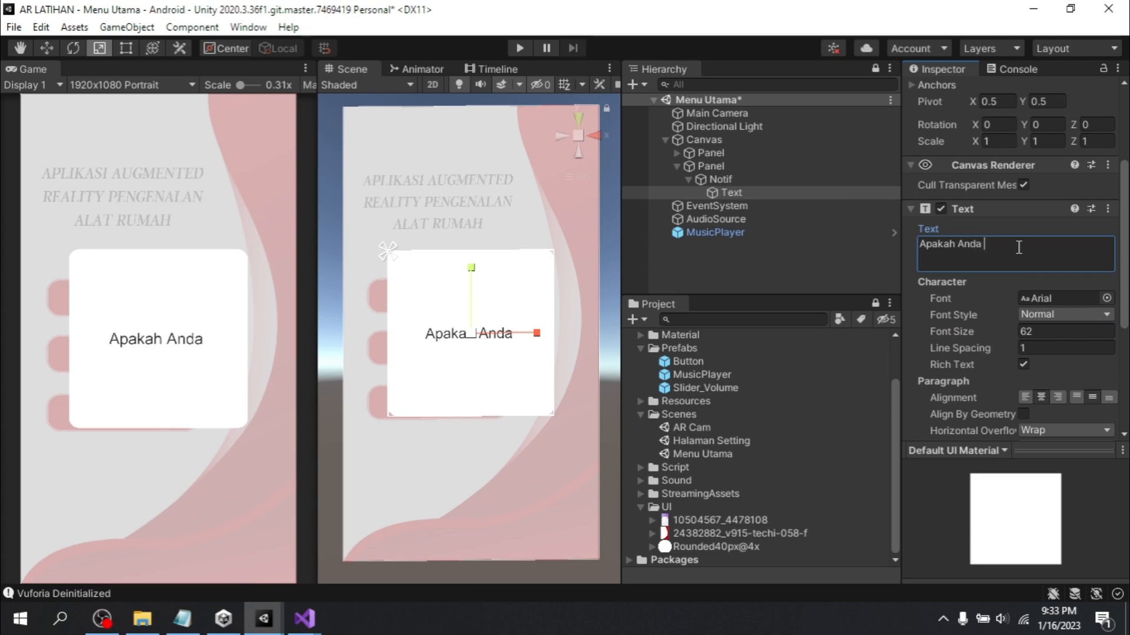
text(Ingin Kelua)
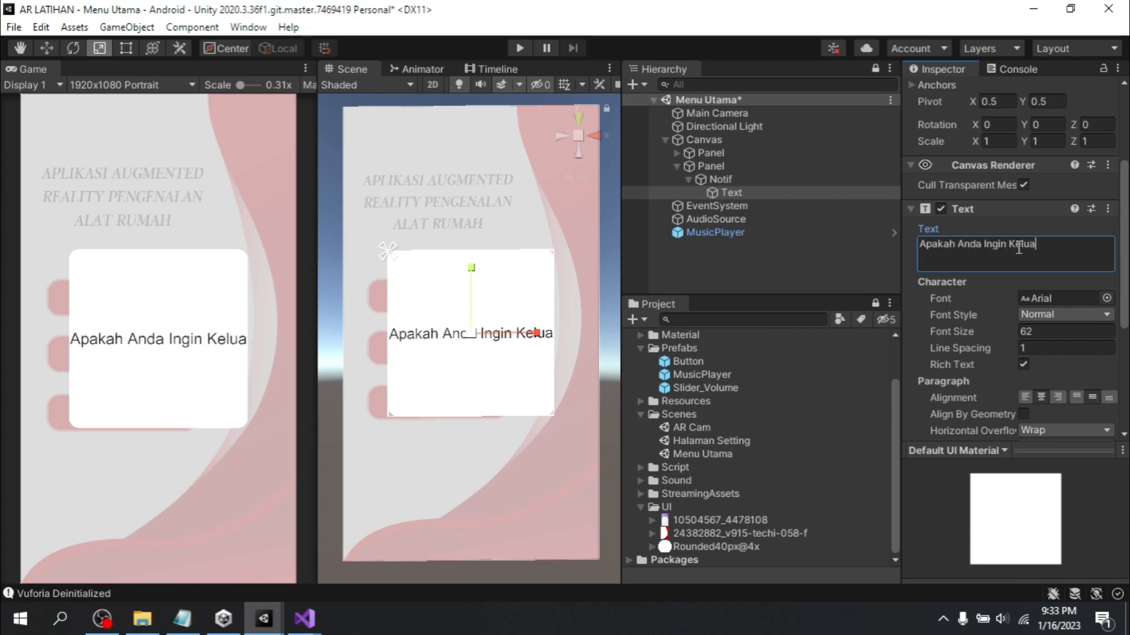
text(r Aplikas)
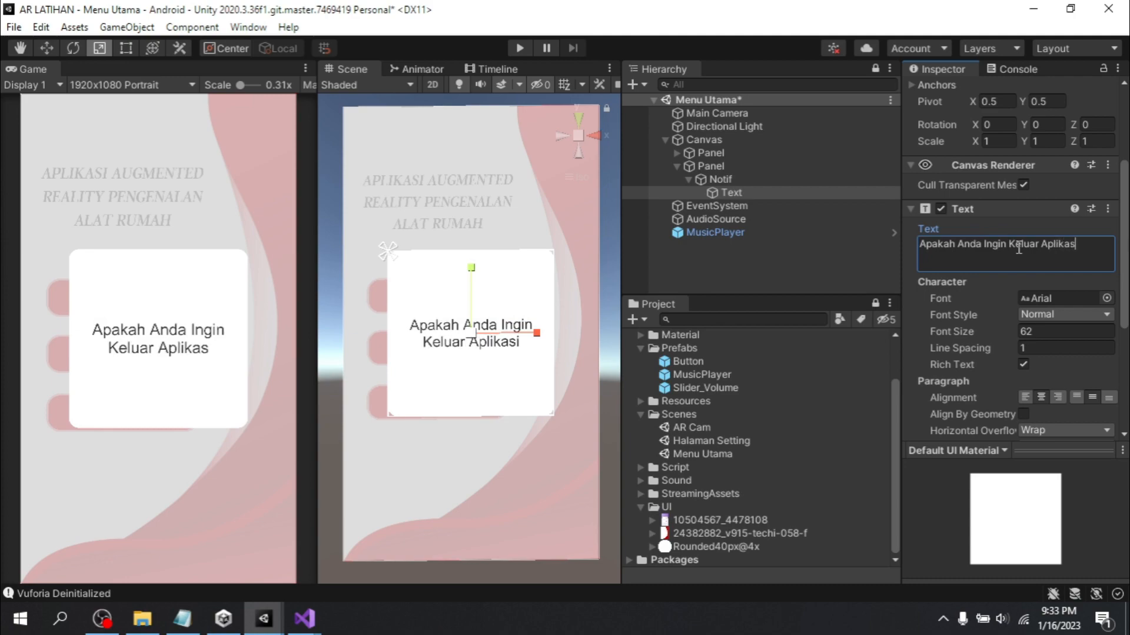
text(i?)
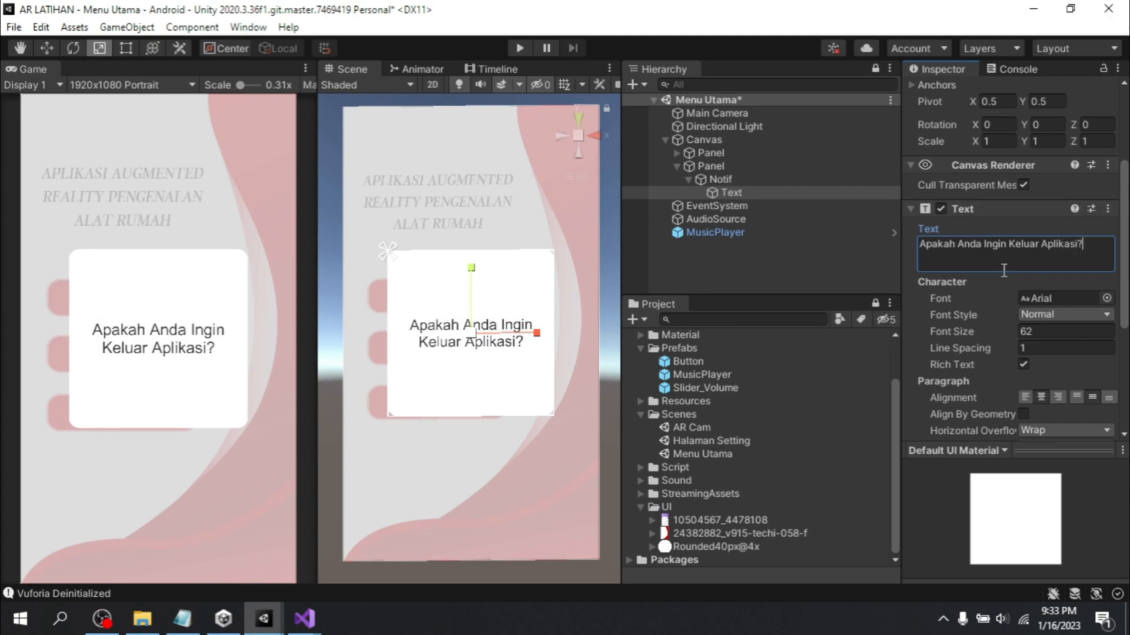
click(721, 175)
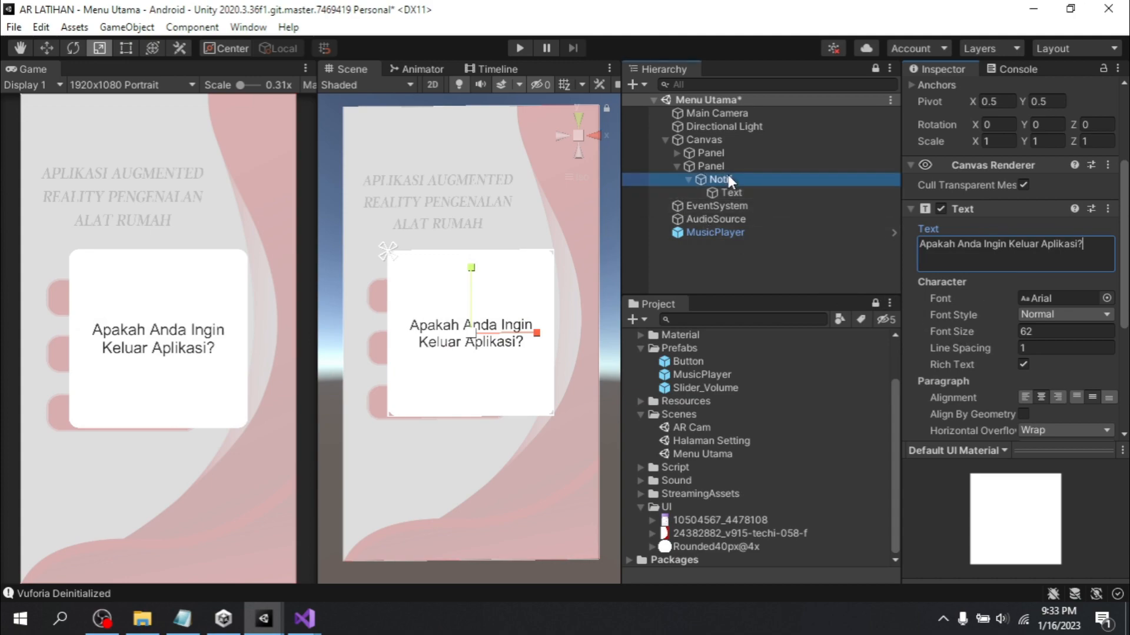
right_click(729, 178)
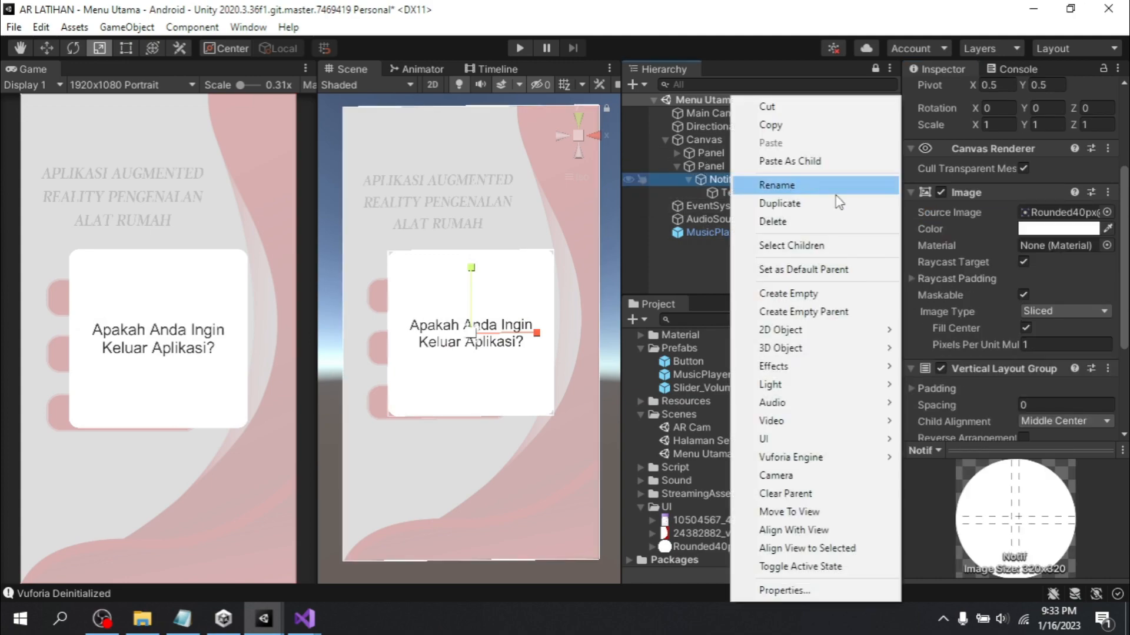
mouse_move(811, 441)
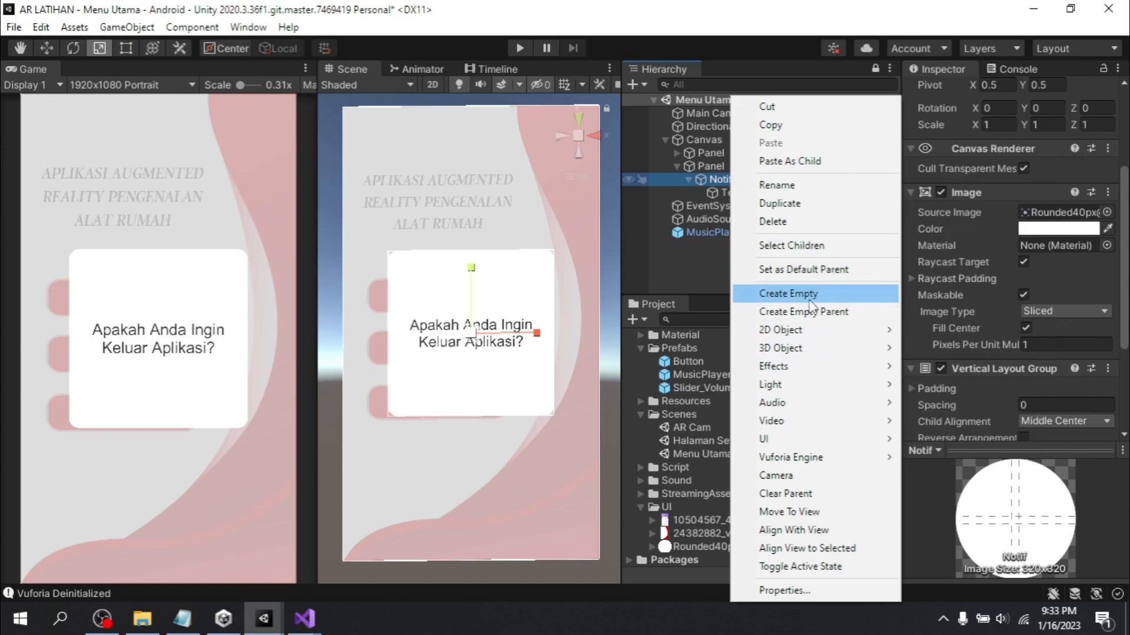
click(678, 247)
Create an empty child object inside Notif, below the Text object
click(716, 178)
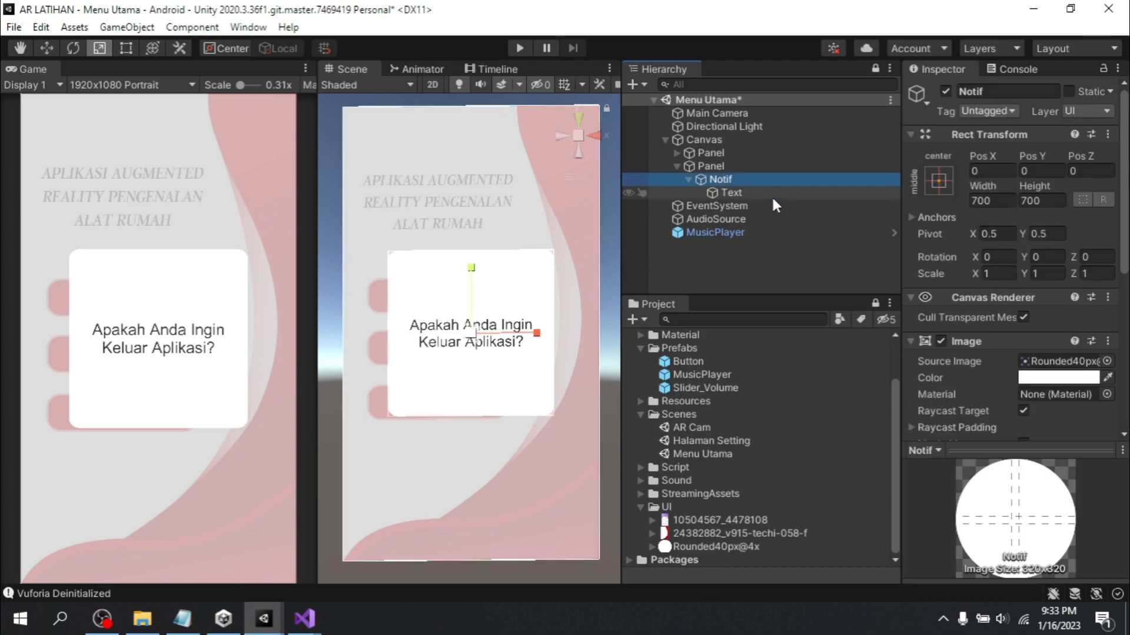
click(742, 193)
click(726, 178)
right_click(726, 179)
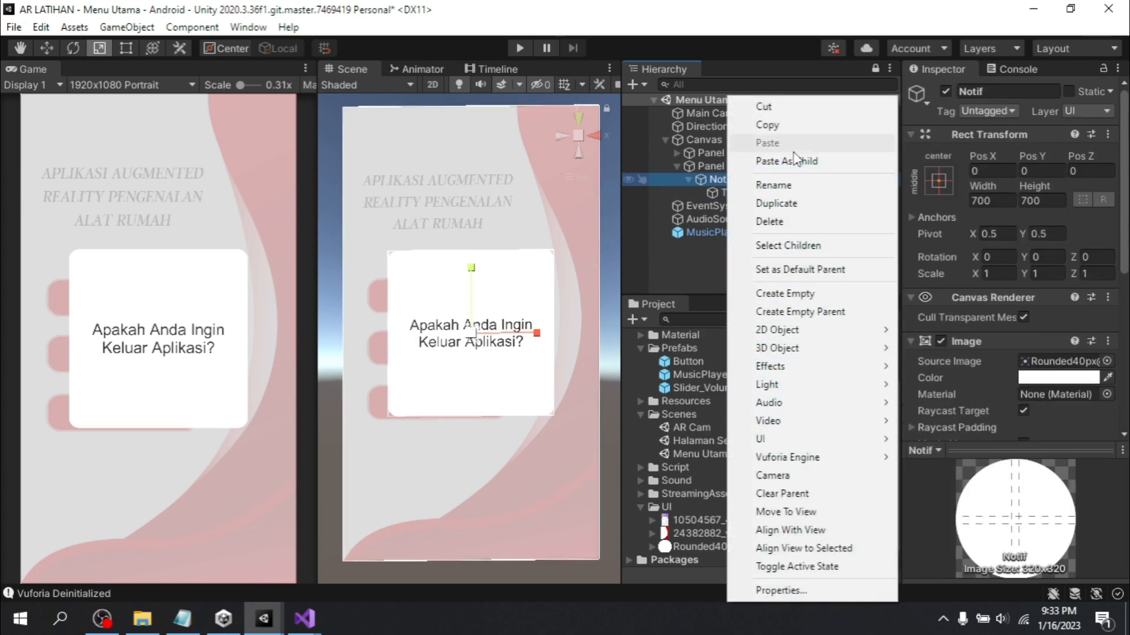
click(814, 294)
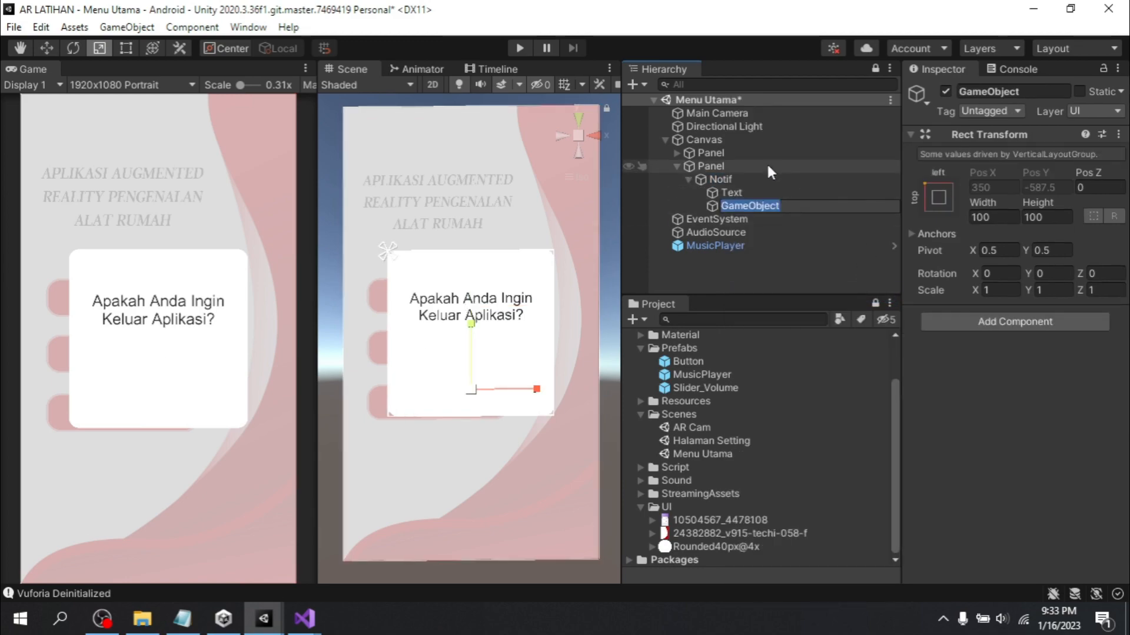
click(811, 266)
Rename the empty GameObject under Notif as "Button Ya/Tidak"
click(772, 201)
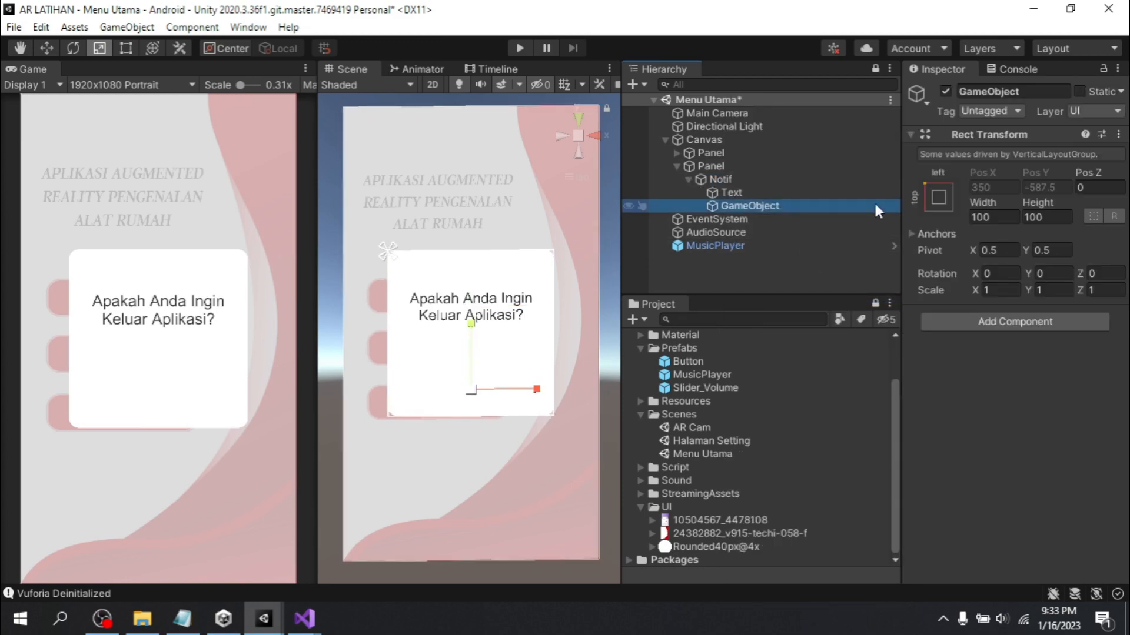
click(752, 206)
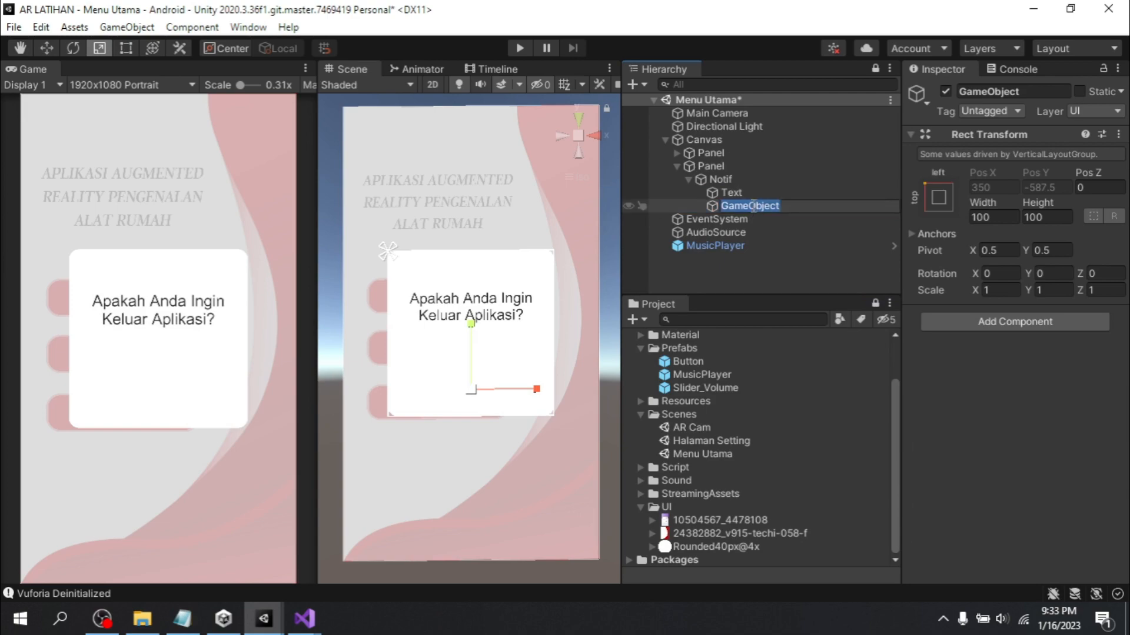
text(Button Ya)
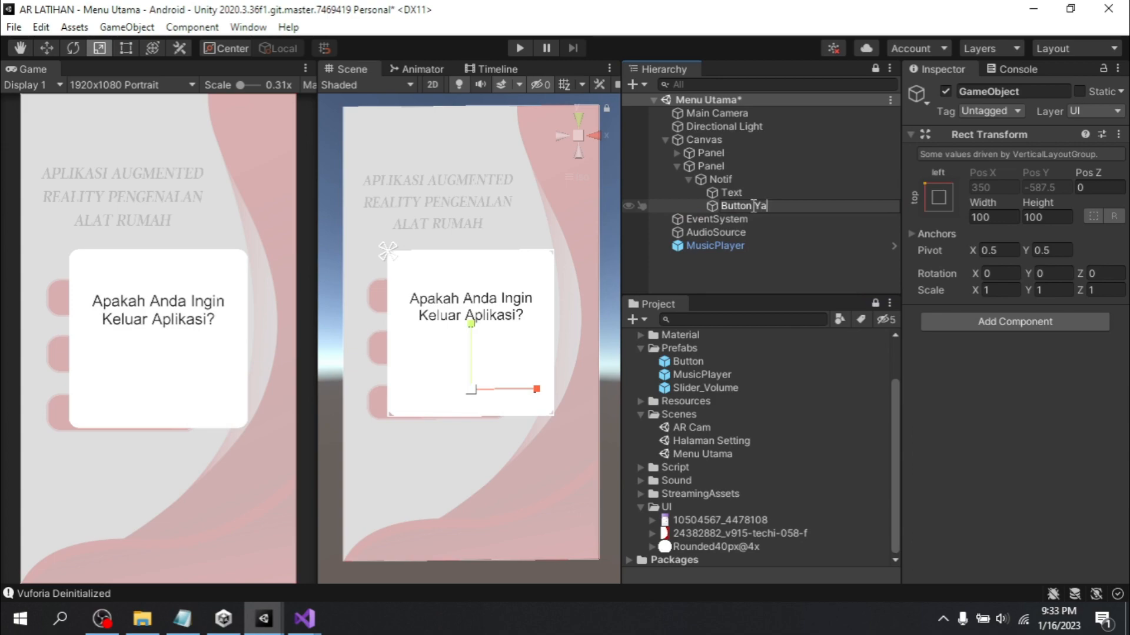
text(/T)
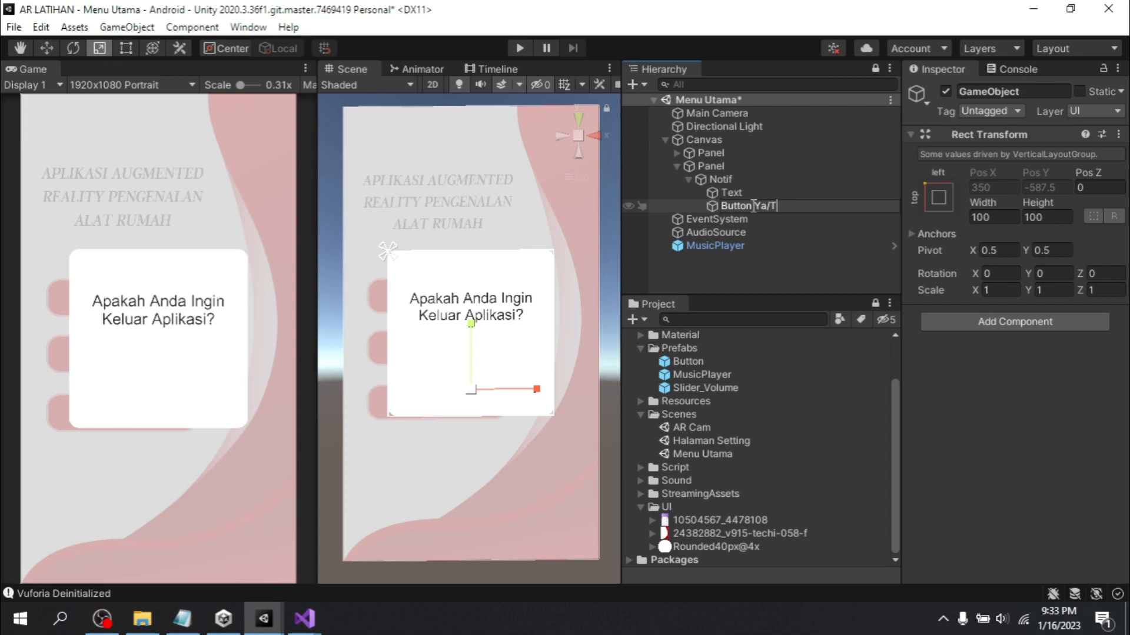
text(idak)
key(Return)
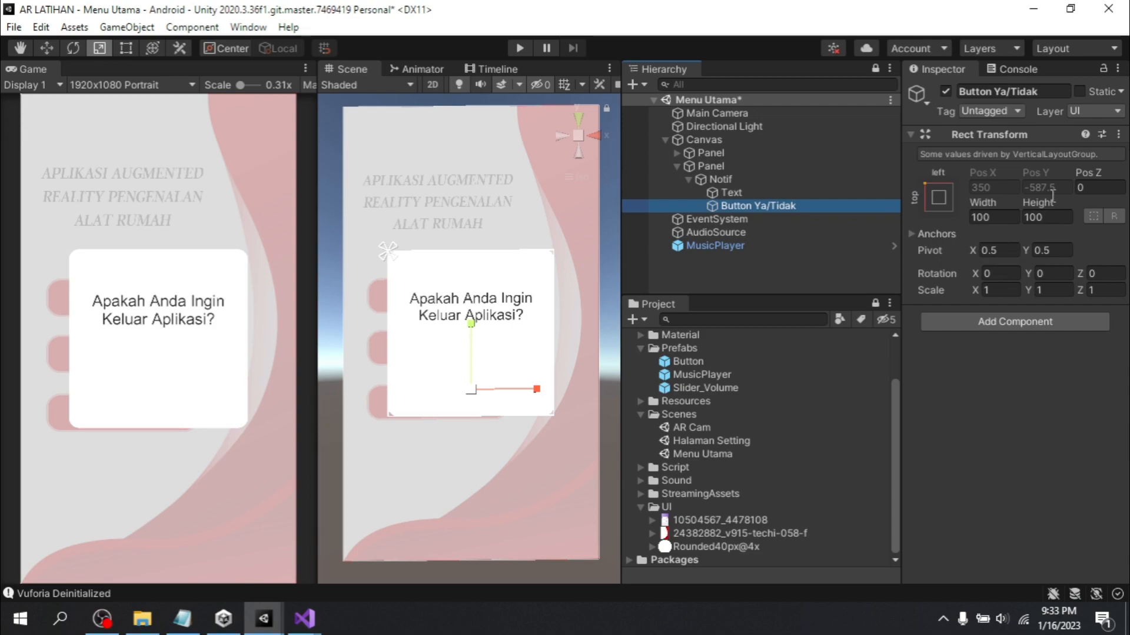
Set the Button Ya/Tidak object's width to 700 and height to 350
click(1017, 217)
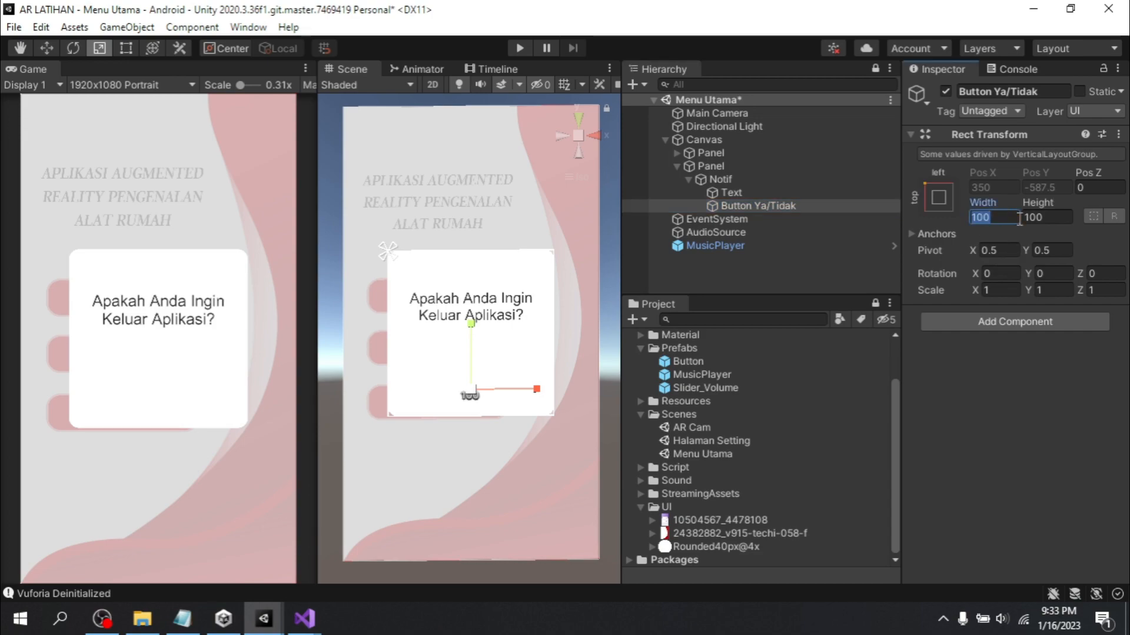
text(7000)
key(BackSpace)
click(1056, 217)
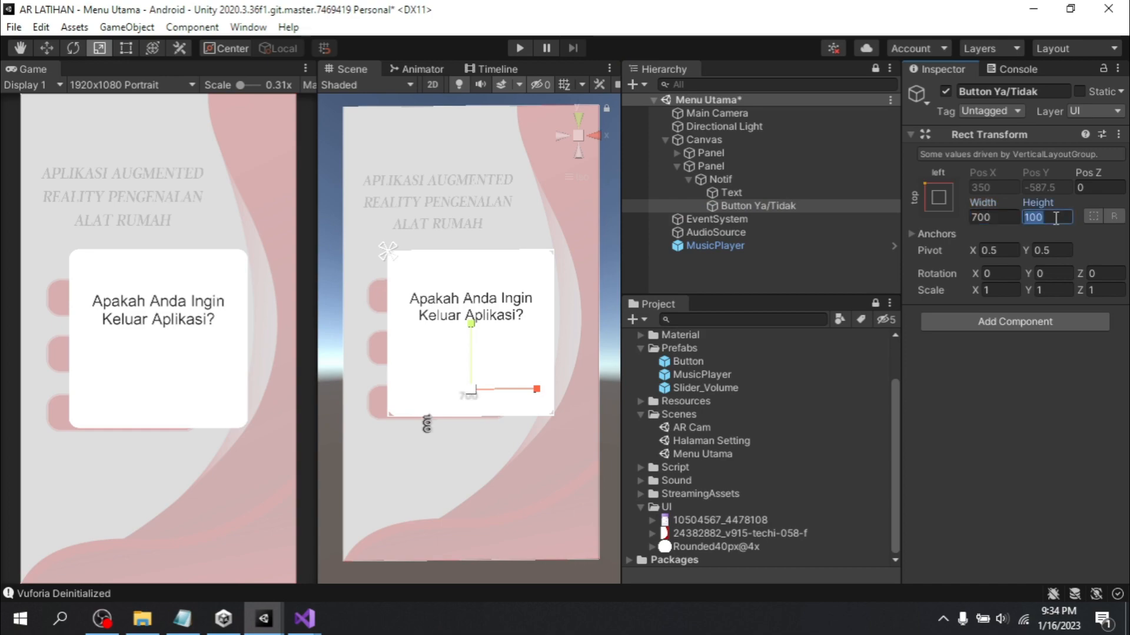
text(350)
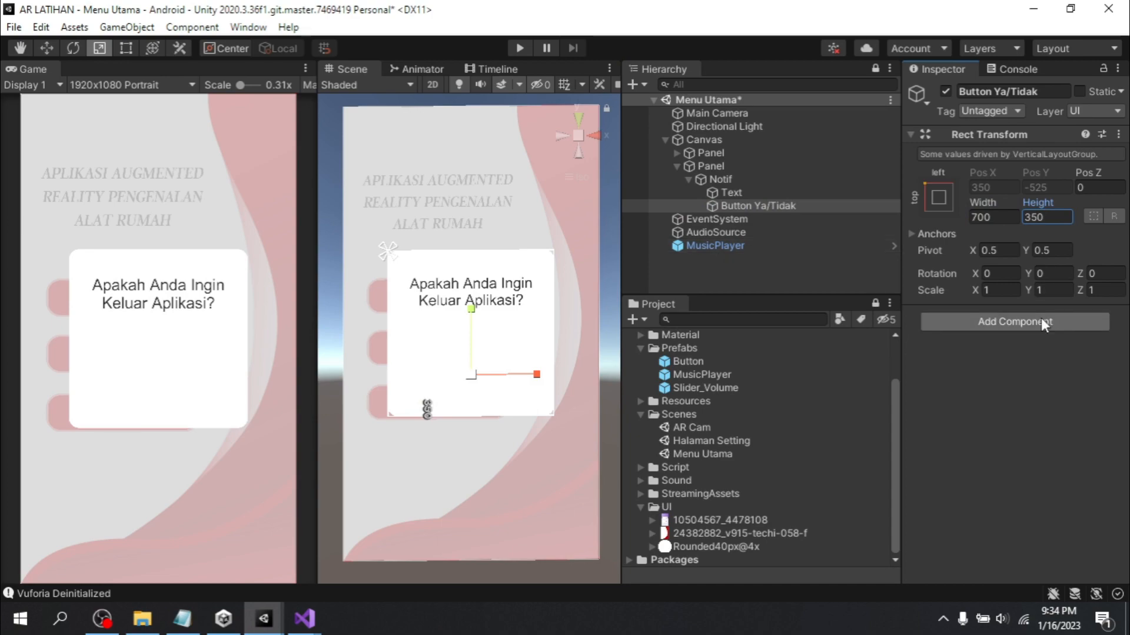
Add a Horizontal Layout Group component to Button Ya/Tidak and set its child alignment to Middle Center
click(1010, 321)
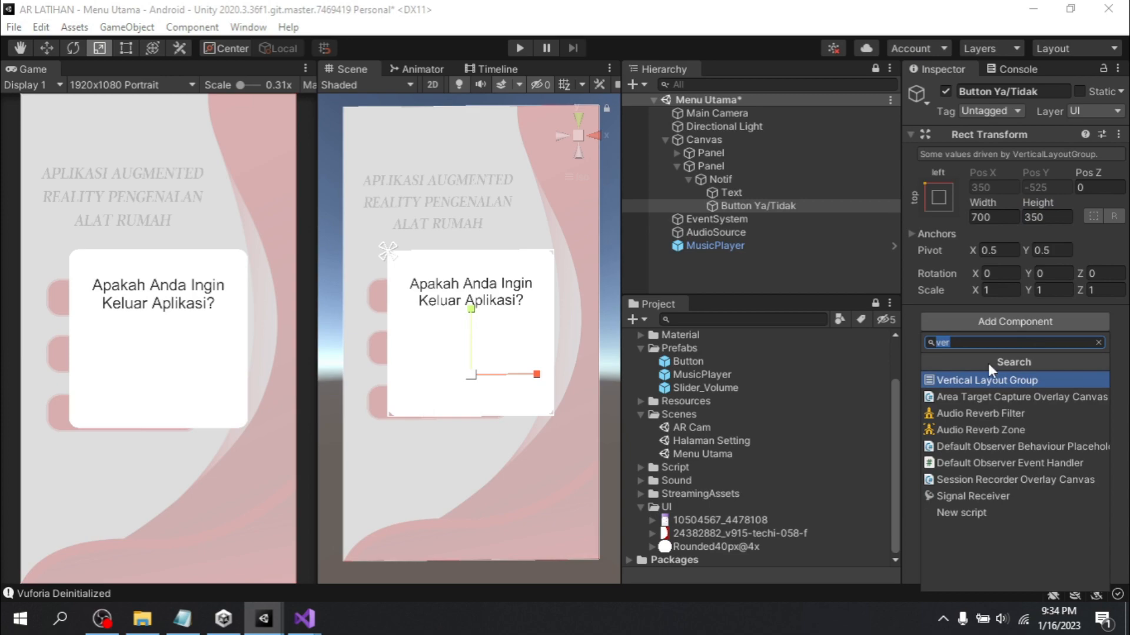
text(hor)
key(Return)
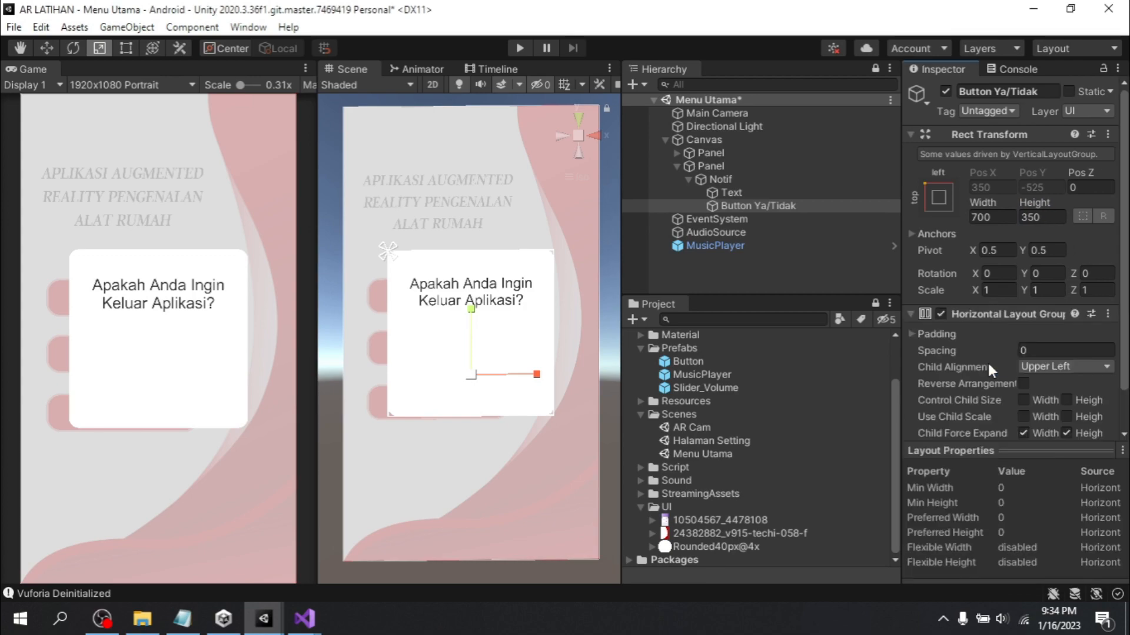
scroll(1003, 318, down, 2)
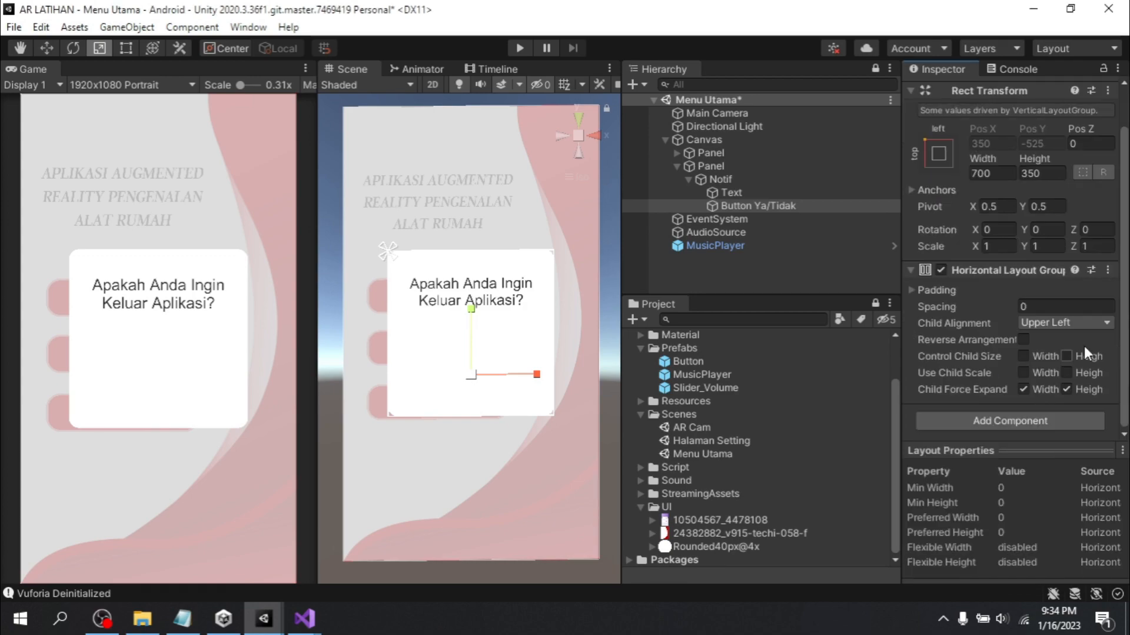
click(1083, 322)
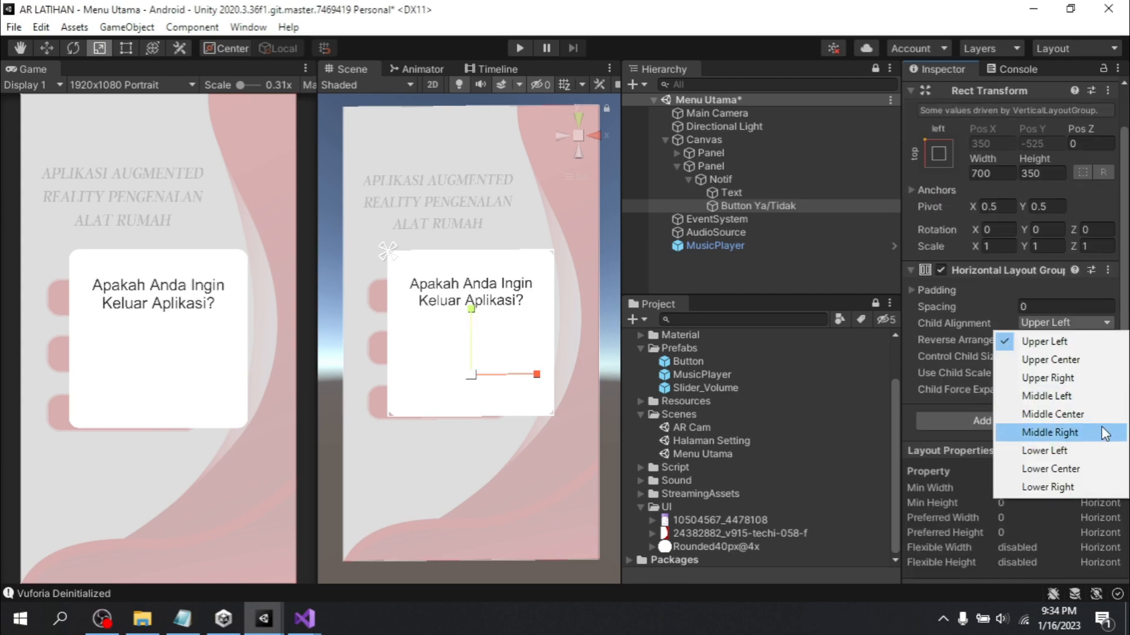
click(1073, 415)
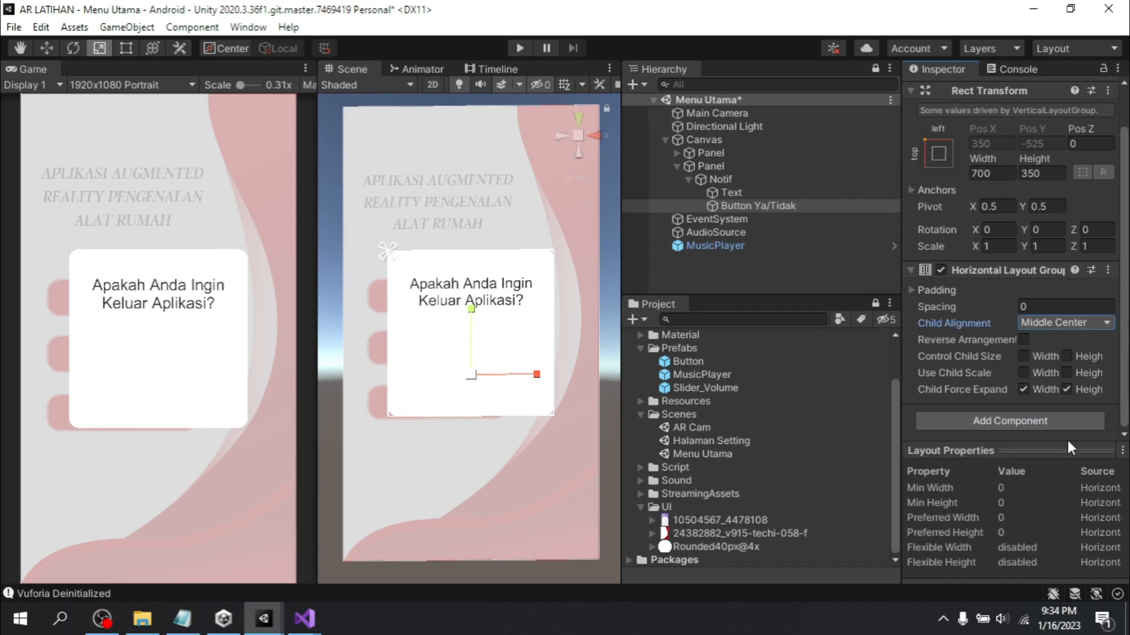
Add a UI Button inside Button Ya/Tidak and name it "ButtonYa"
click(733, 193)
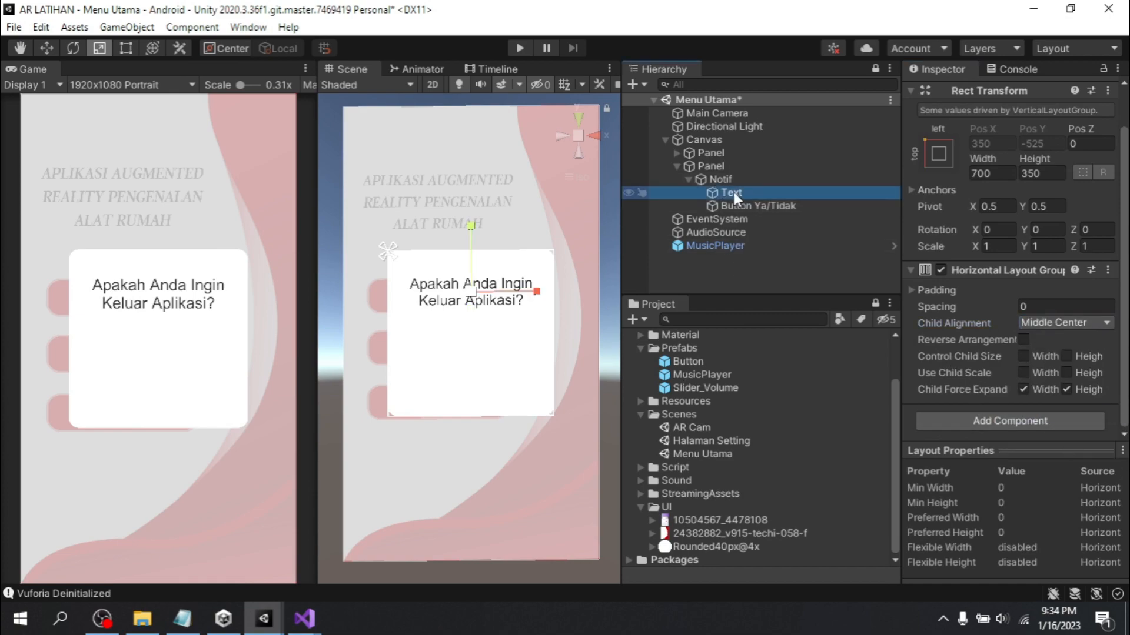
click(747, 206)
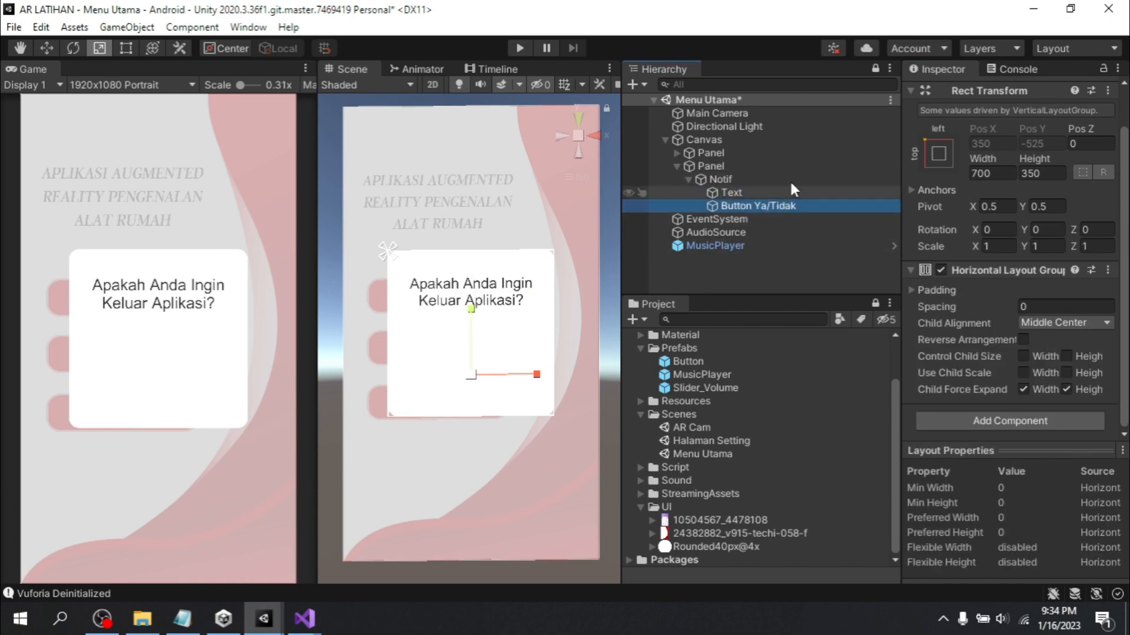
right_click(758, 206)
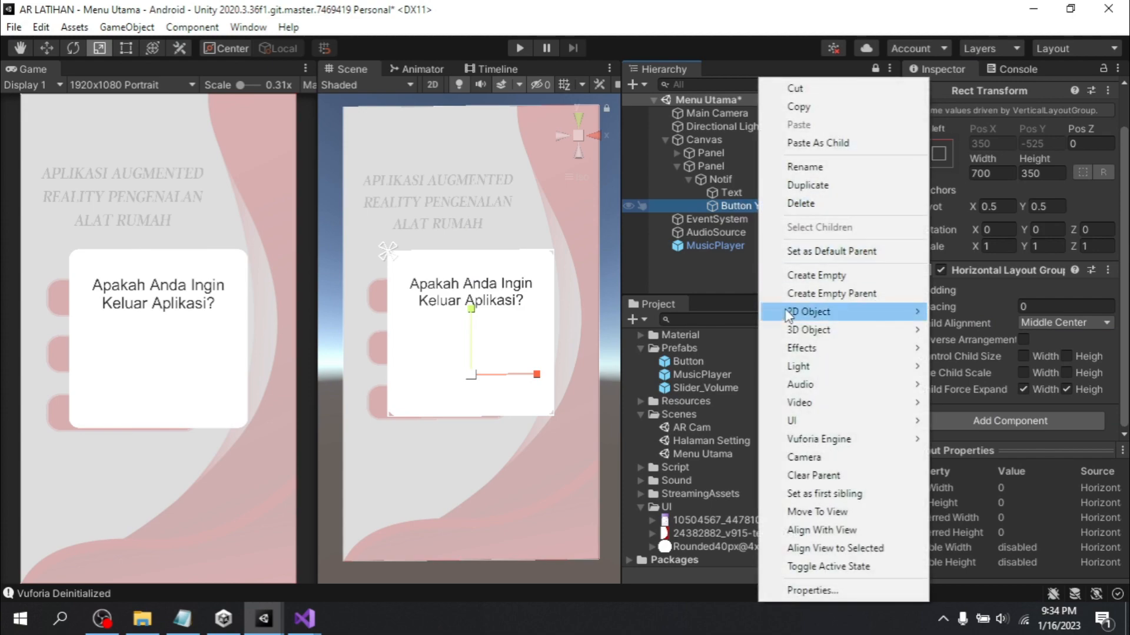
mouse_move(801, 420)
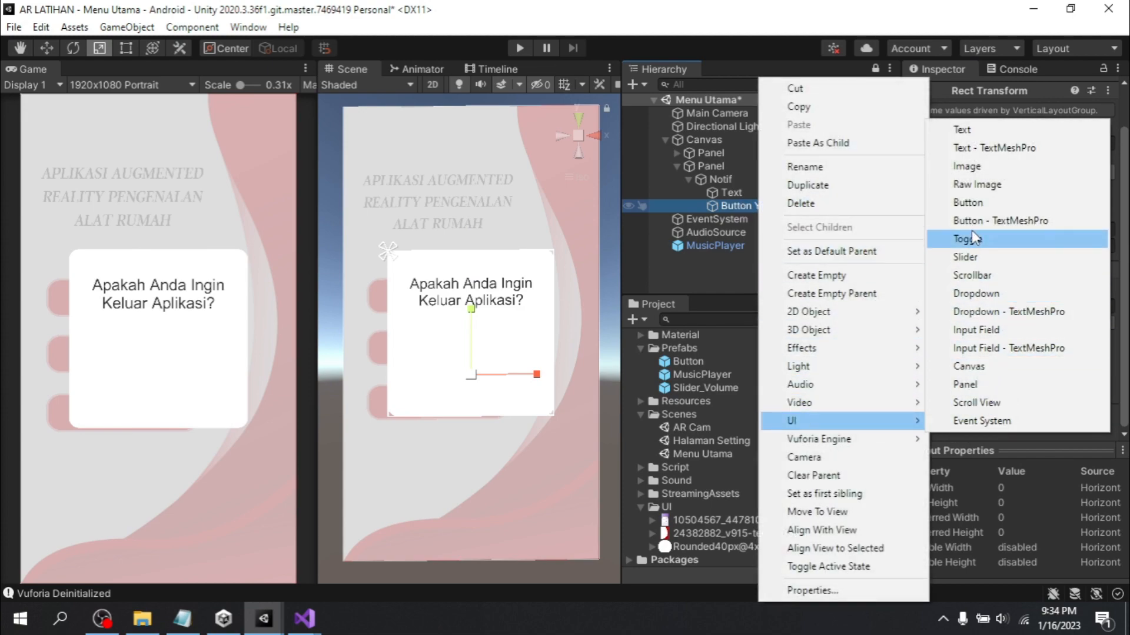
click(968, 203)
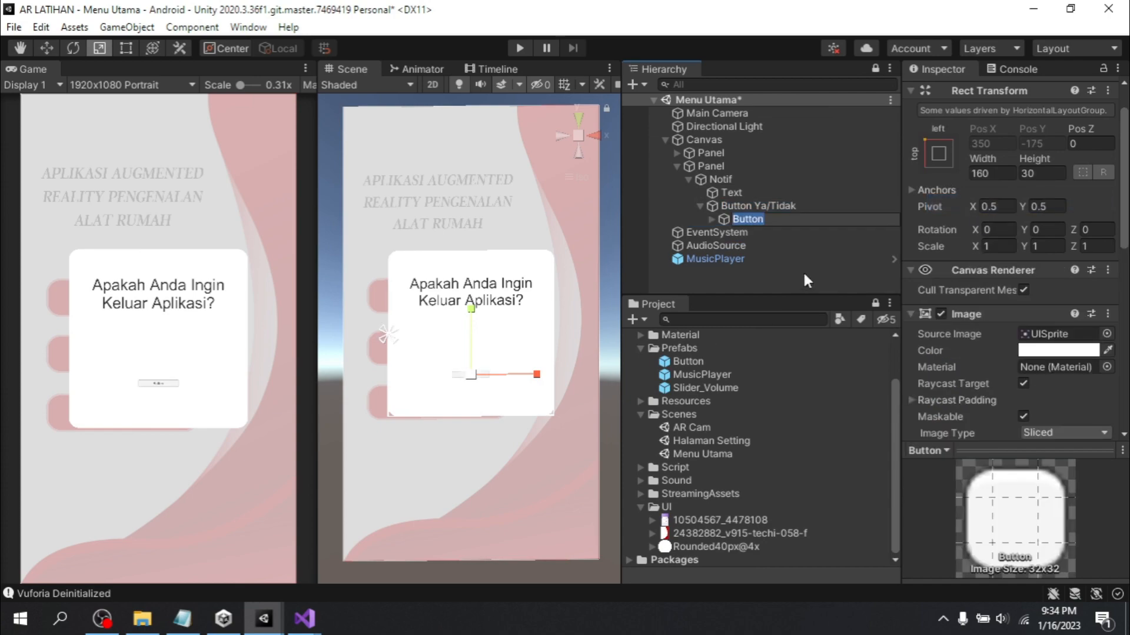
click(782, 220)
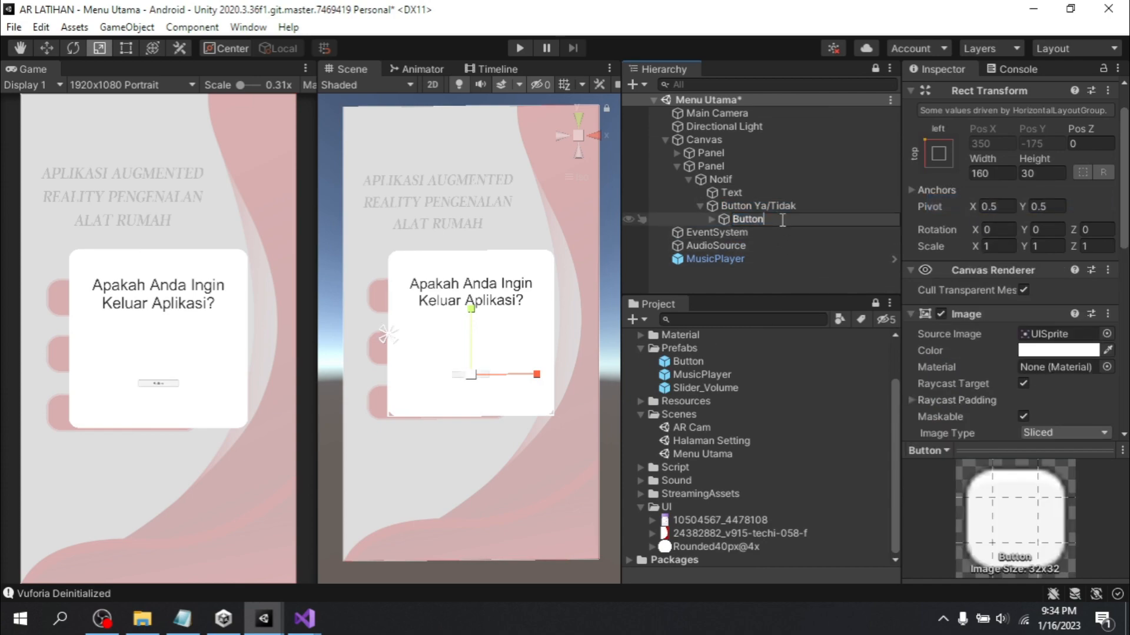
text(Ya)
key(Return)
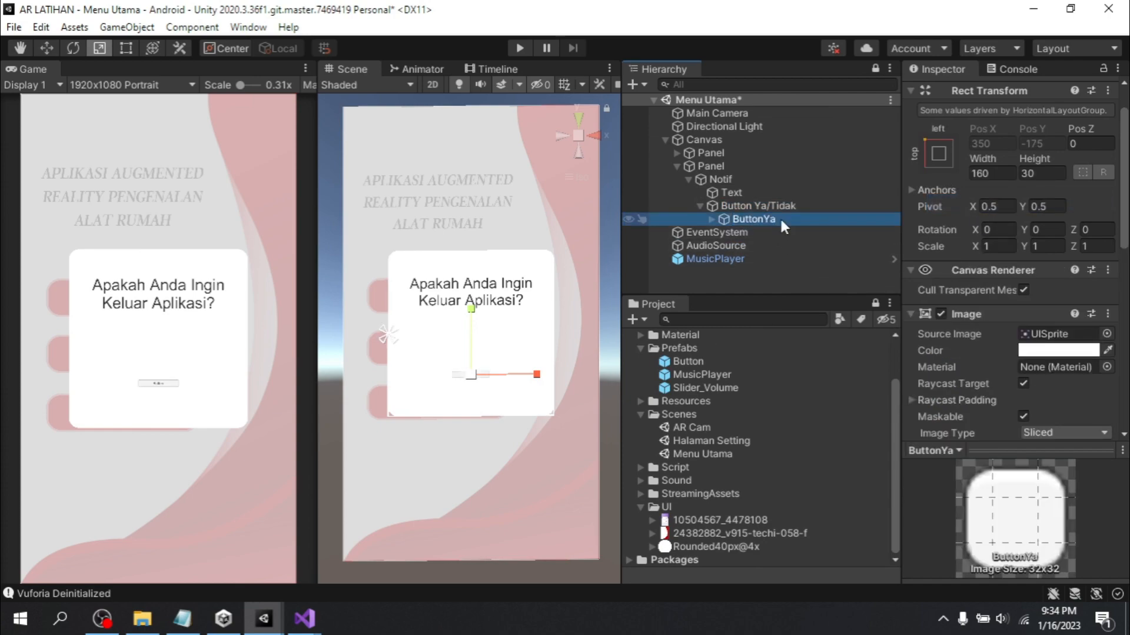
Add a second UI Button inside Button Ya/Tidak and name it "ButtonTidak"
click(759, 207)
right_click(757, 204)
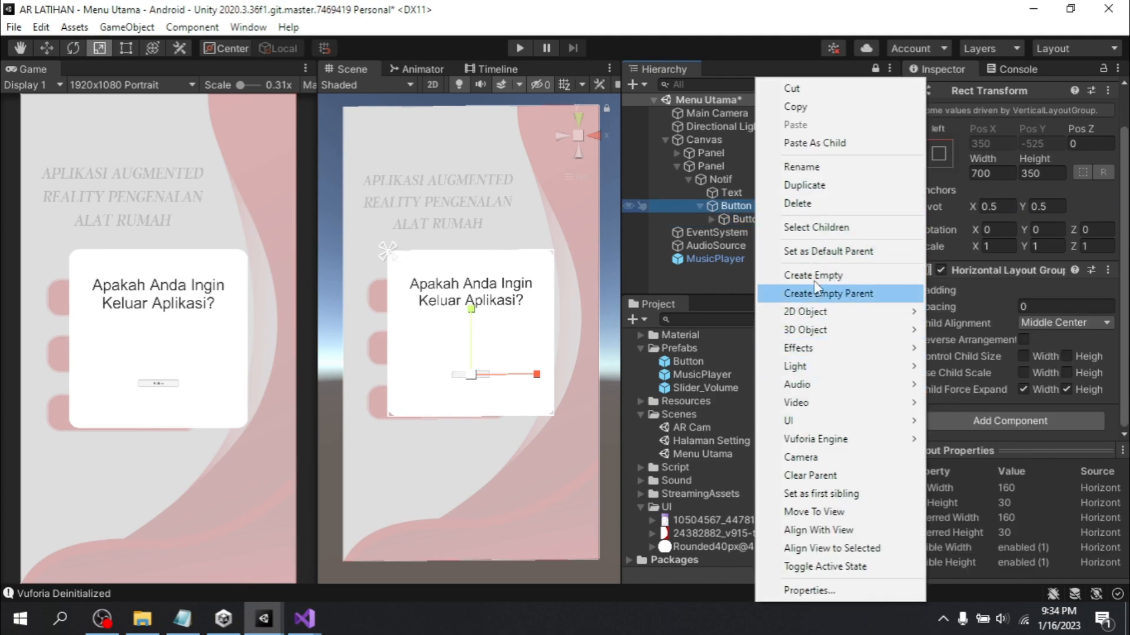
mouse_move(831, 420)
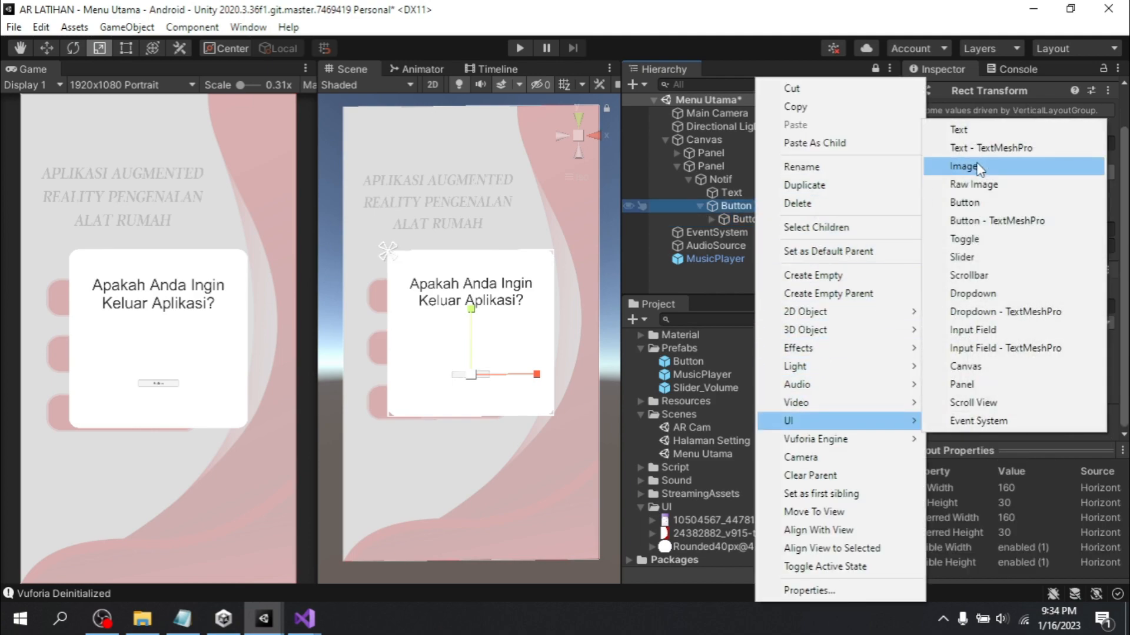
click(965, 203)
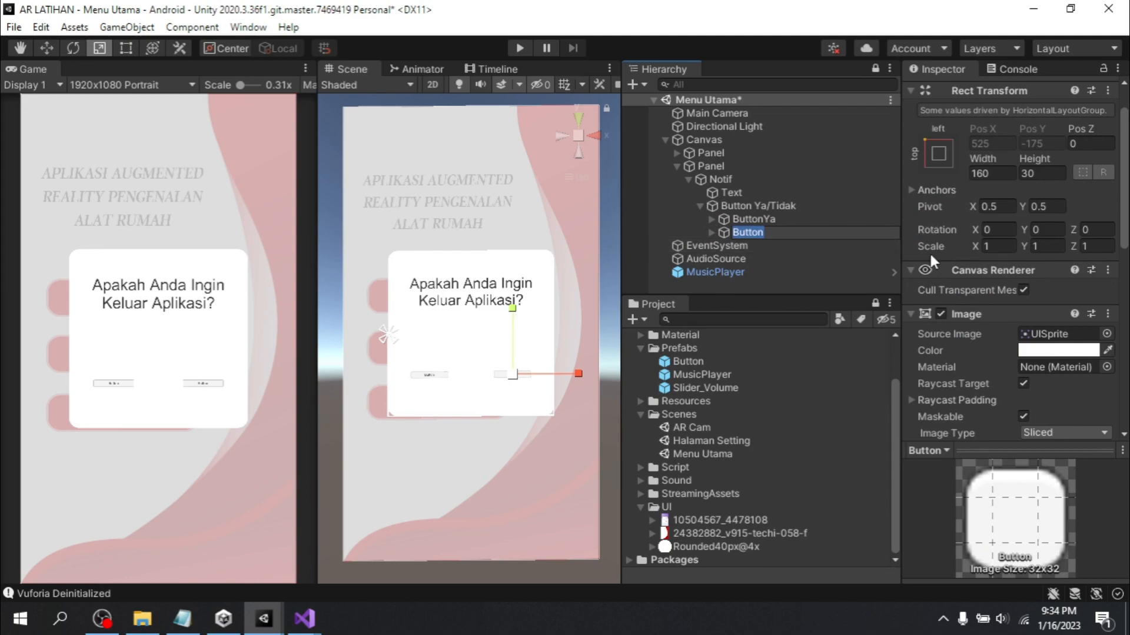
key(End)
text(Tidak)
key(Return)
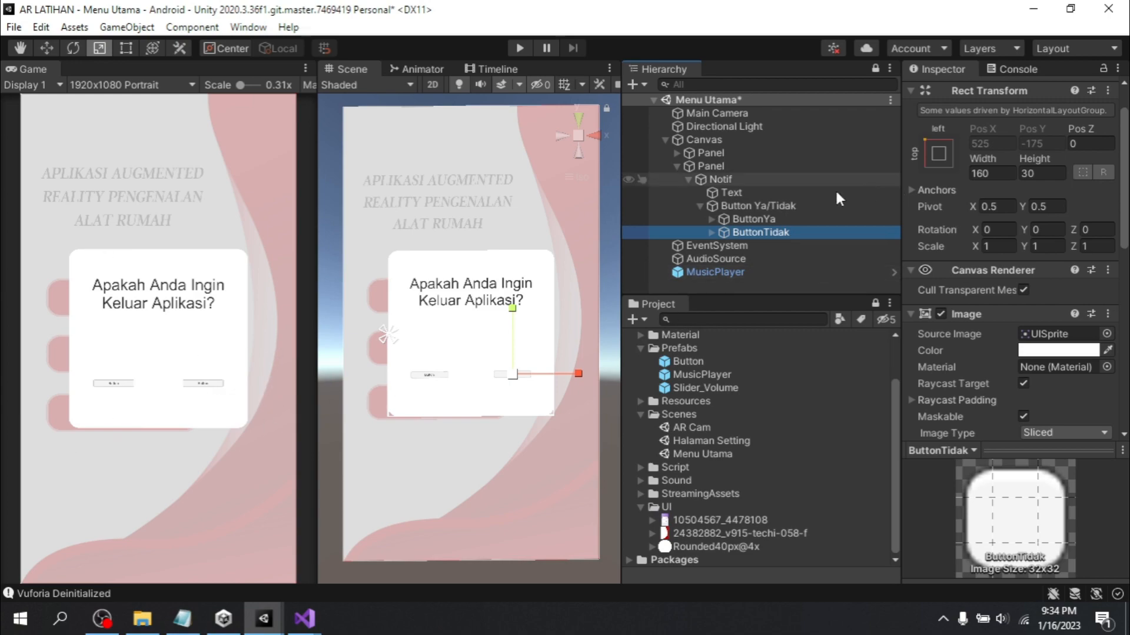
Widen ButtonYa, trying a width of 300 and settling on 250
click(794, 219)
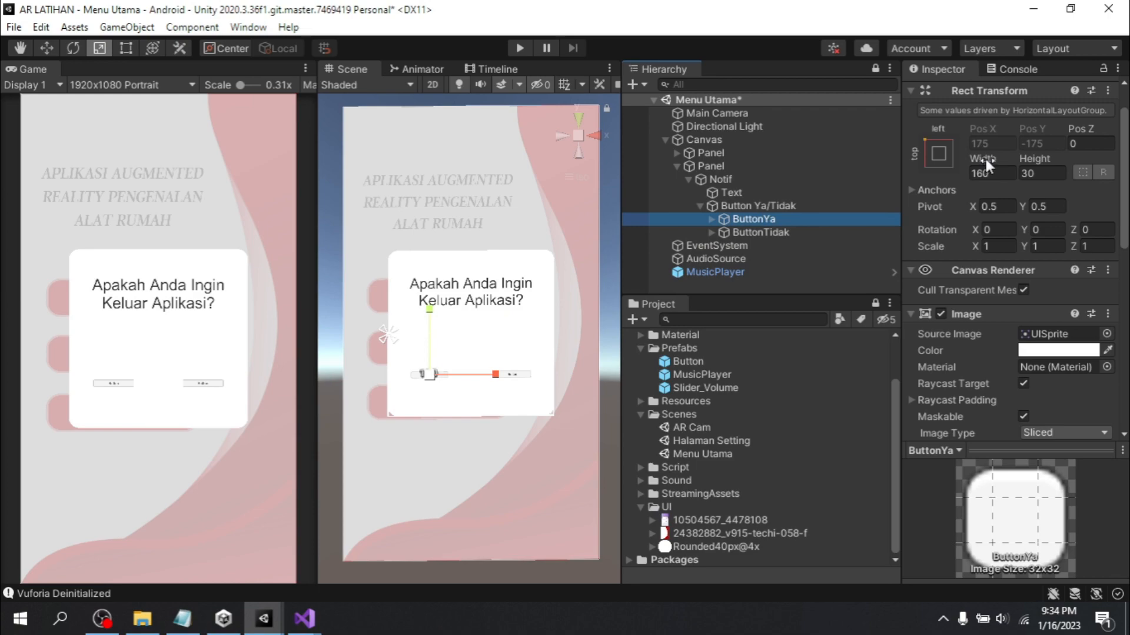
drag(986, 159, 219, 184)
click(1013, 172)
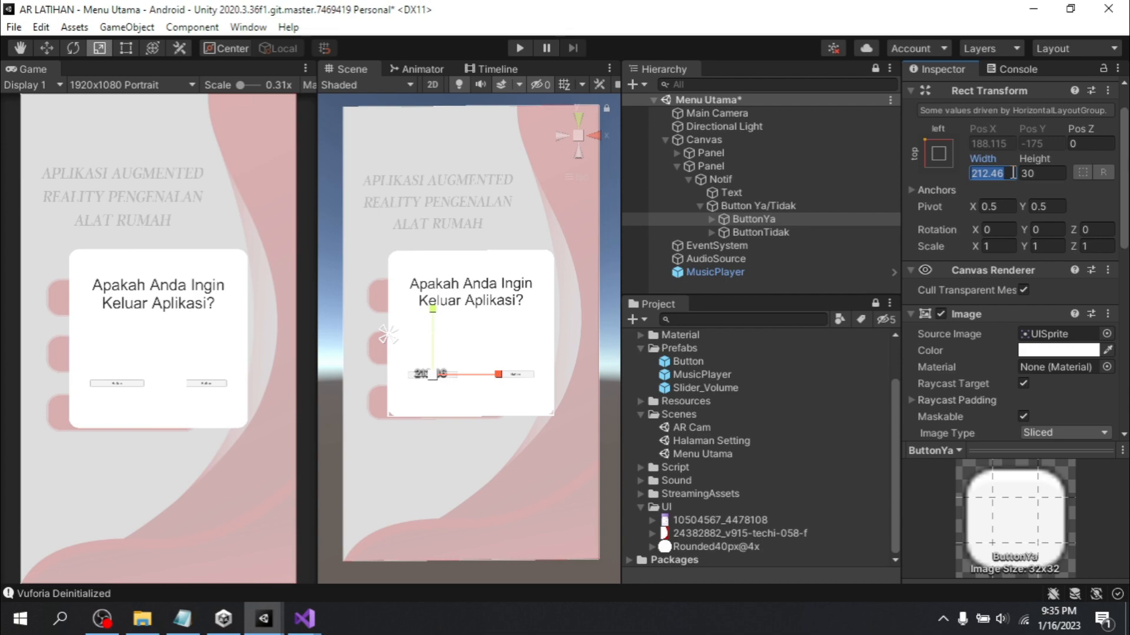
key(BackSpace)
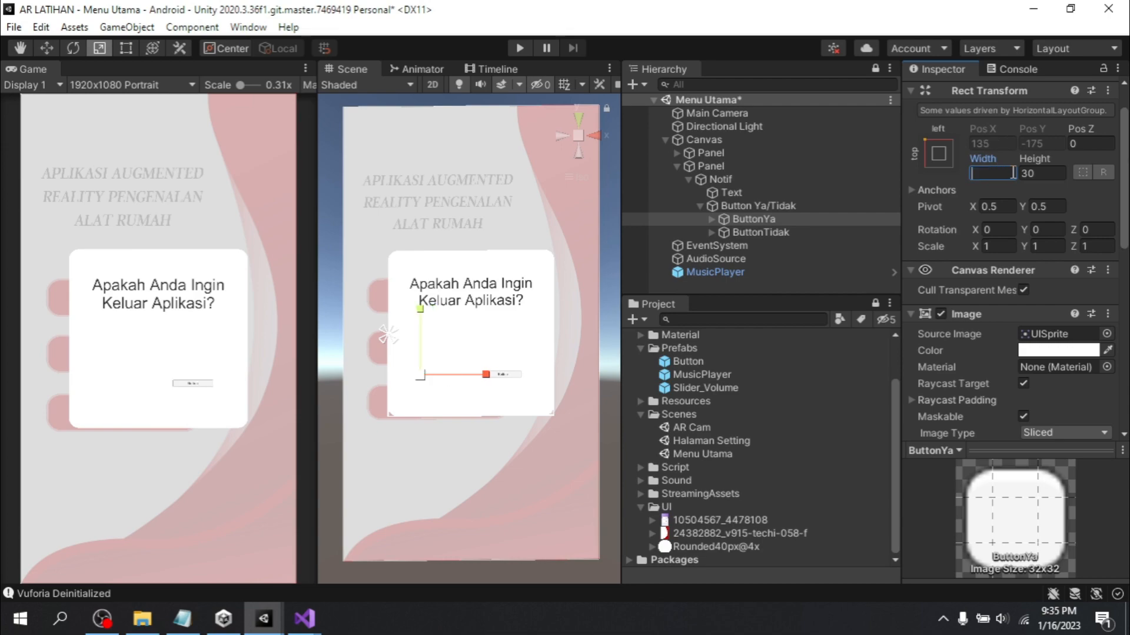
text(300)
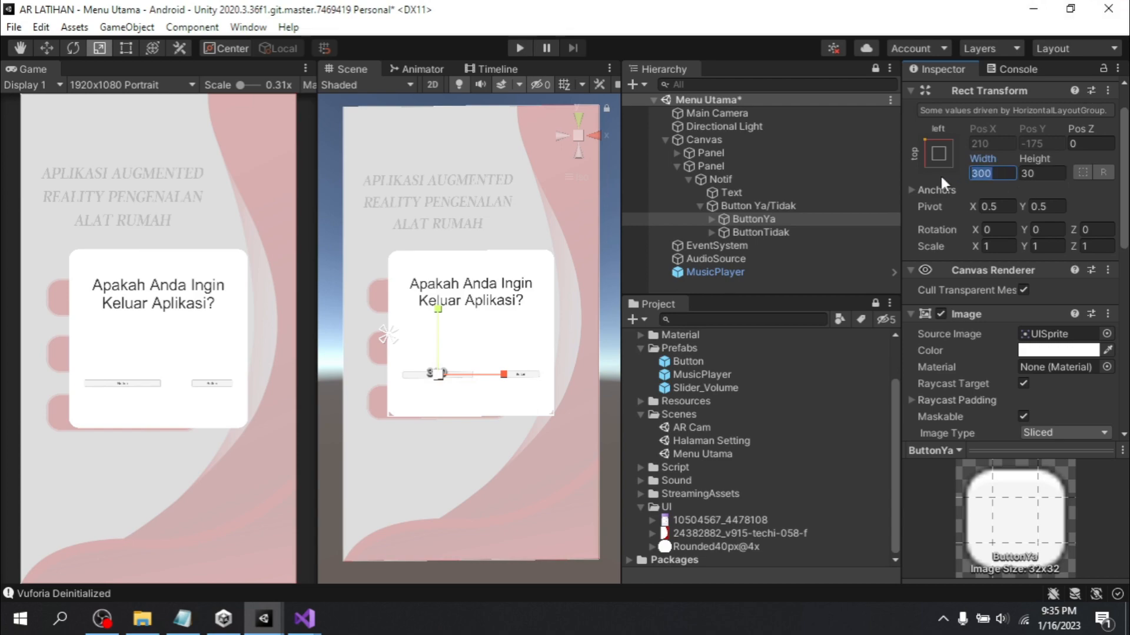
key(BackSpace)
key(BackSpace)
key(BackSpace)
text(250)
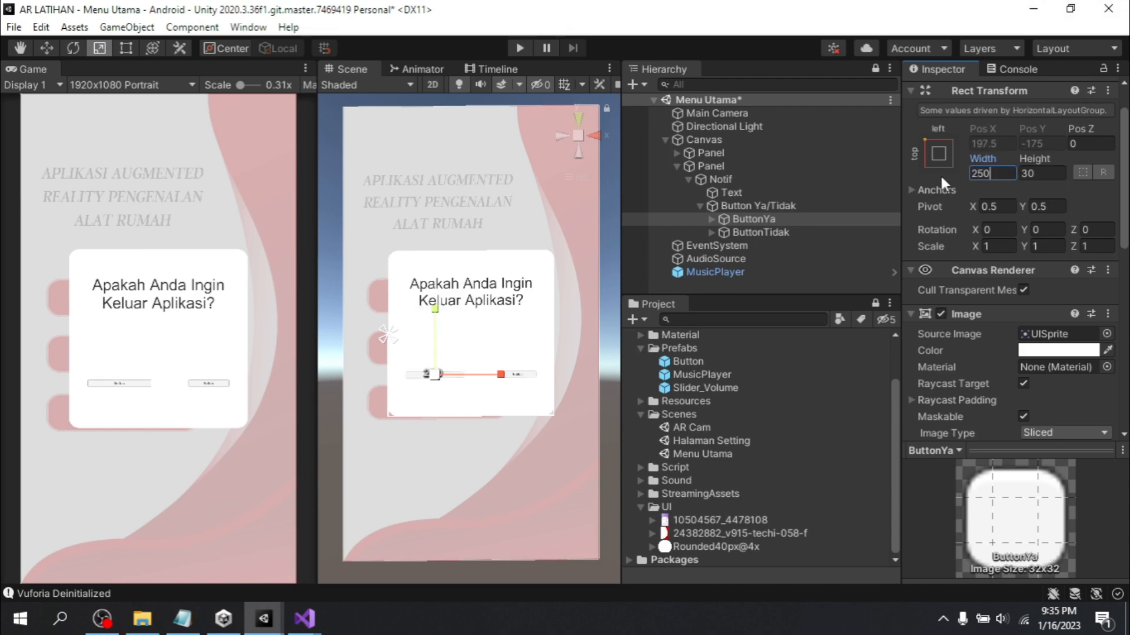
Set ButtonTidak's width to 250
click(812, 233)
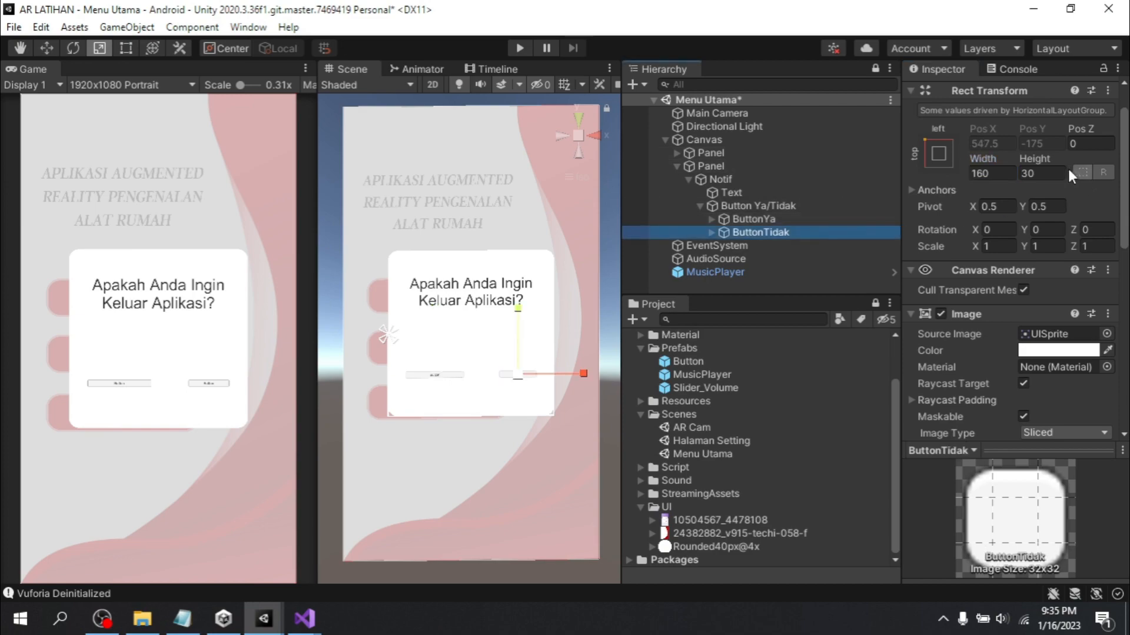
click(1000, 172)
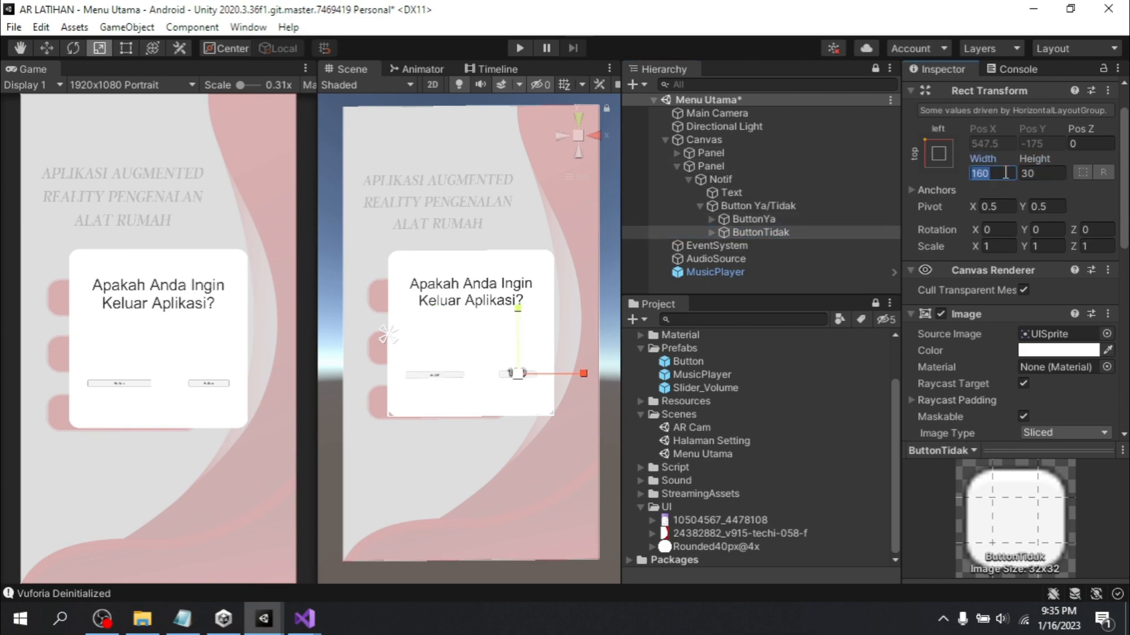
text(250)
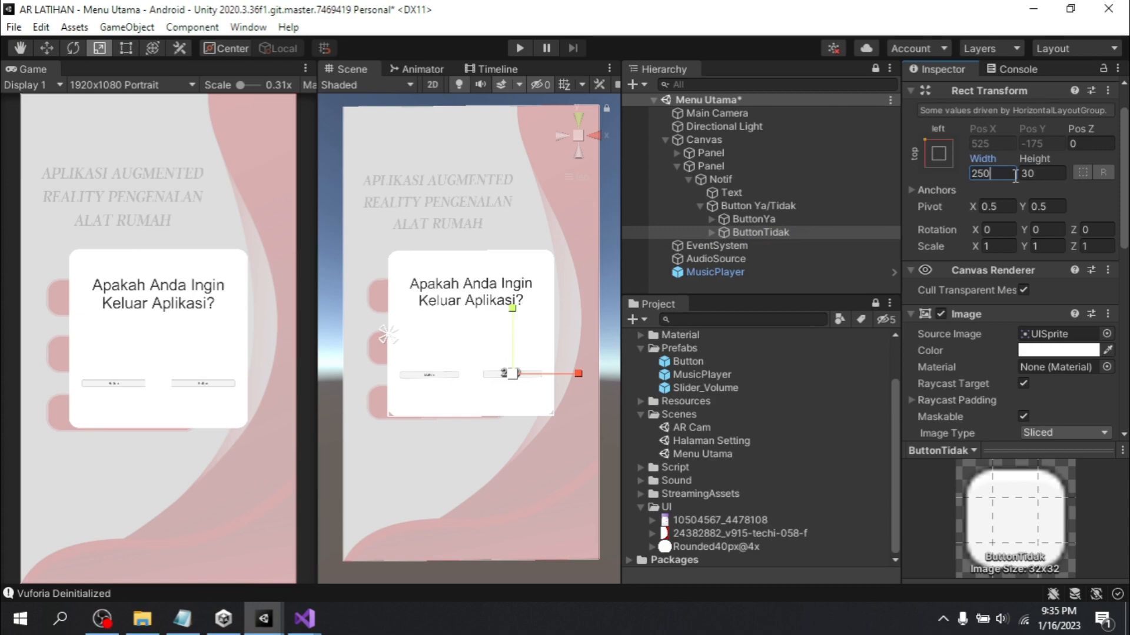
Increase ButtonTidak's height, trying 100 and 70 and settling on 100
click(1059, 173)
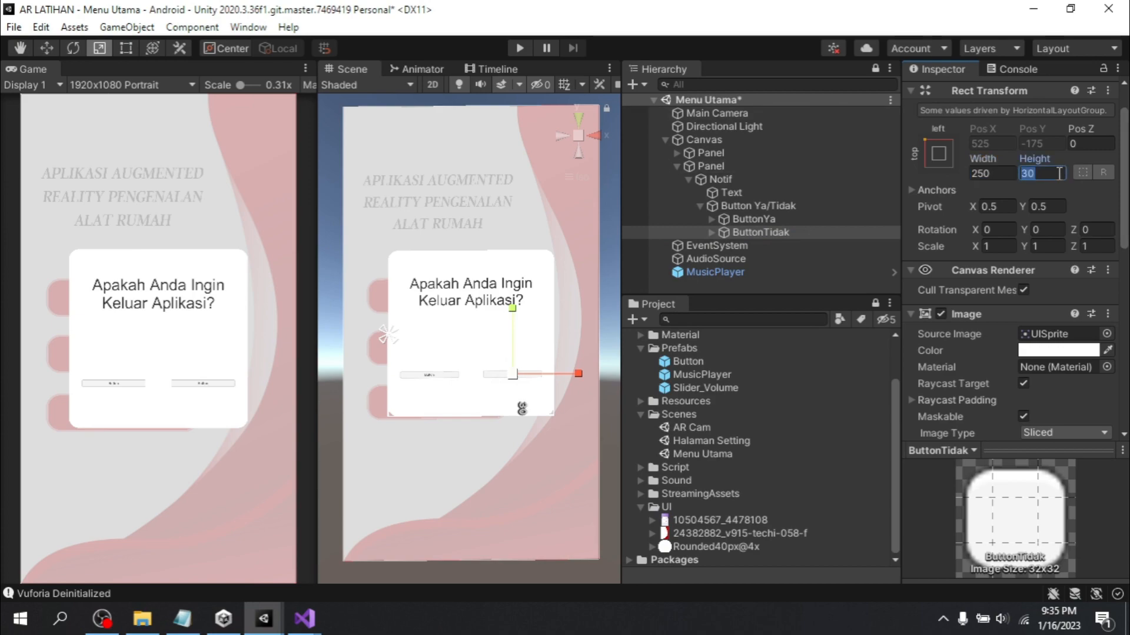
text(100)
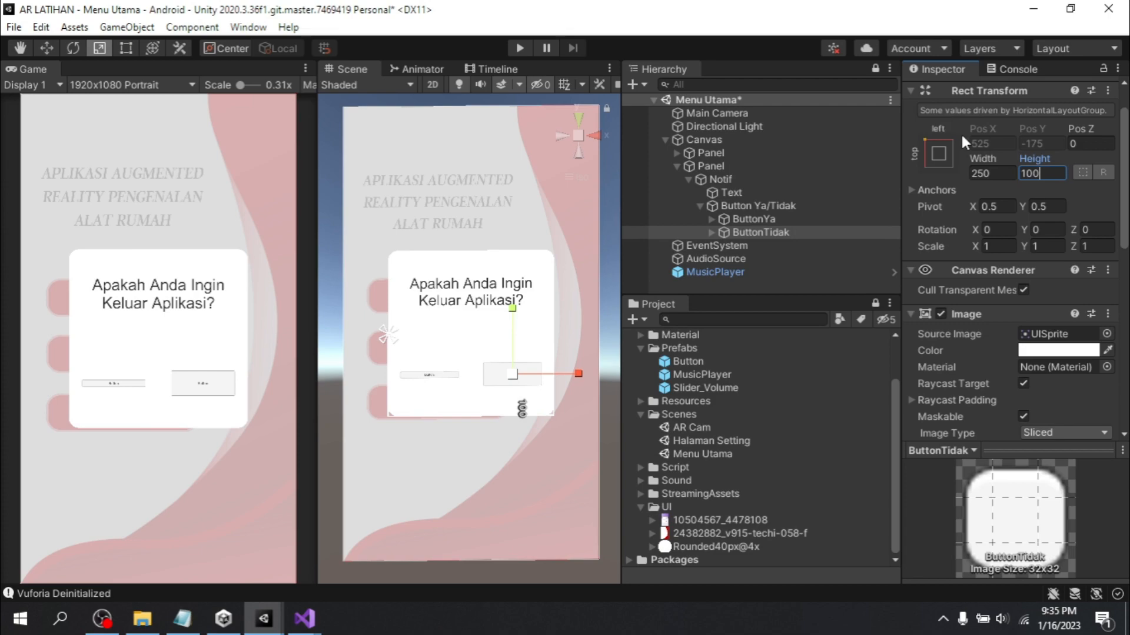
key(BackSpace)
key(BackSpace)
key(BackSpace)
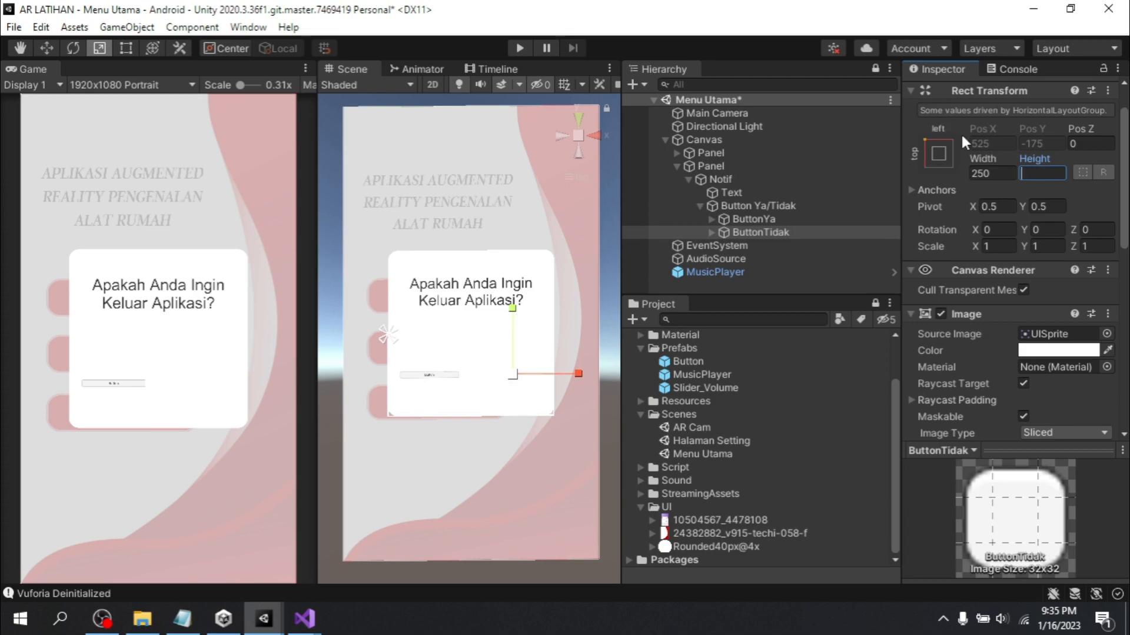
text(15)
key(BackSpace)
key(BackSpace)
text(70)
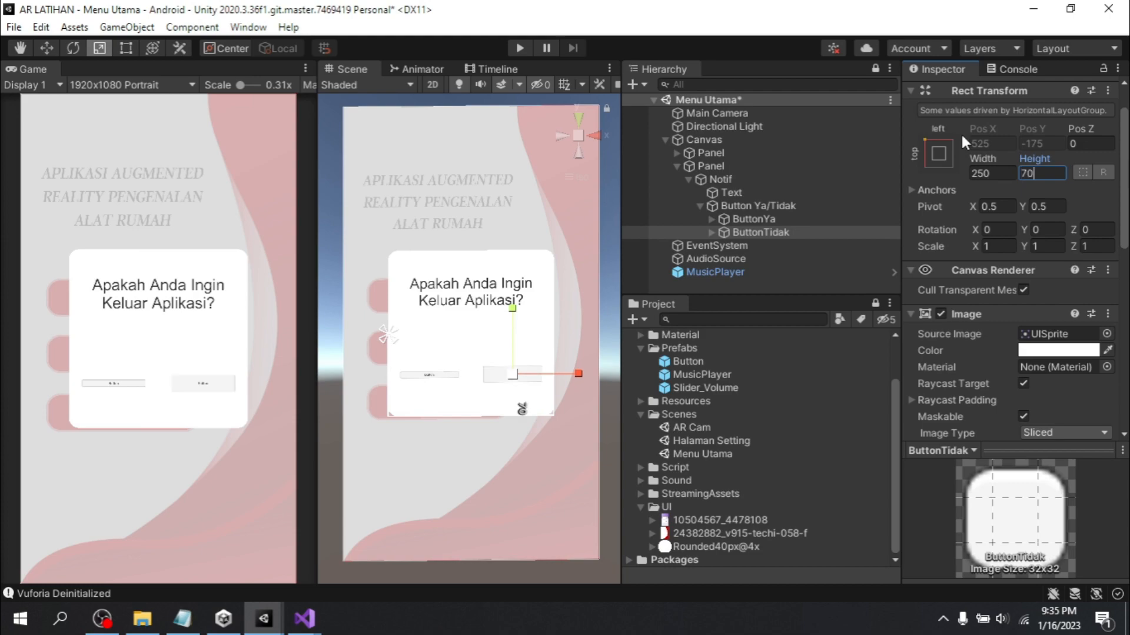
key(BackSpace)
key(BackSpace)
text(100)
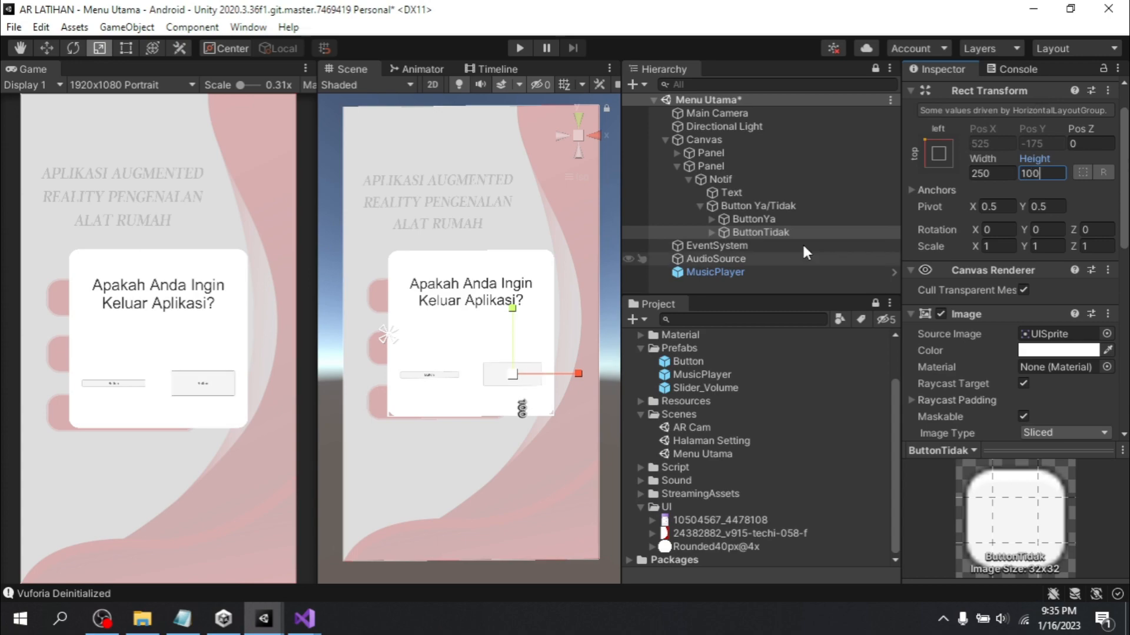
Set ButtonYa's height to 100
click(759, 219)
click(1047, 174)
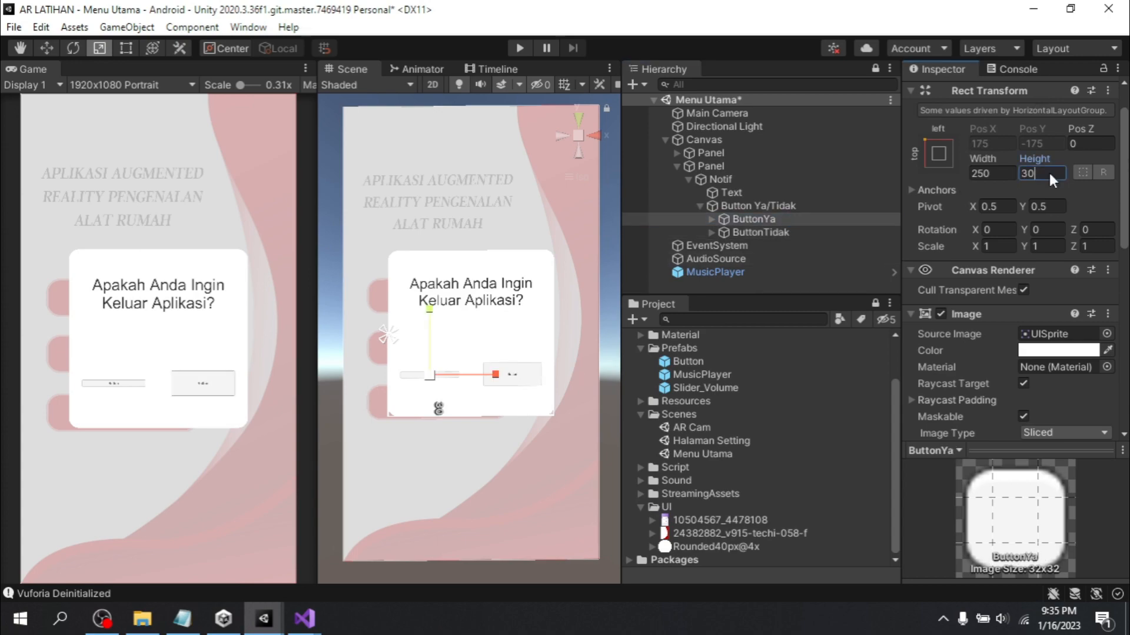
key(BackSpace)
key(BackSpace)
text(100)
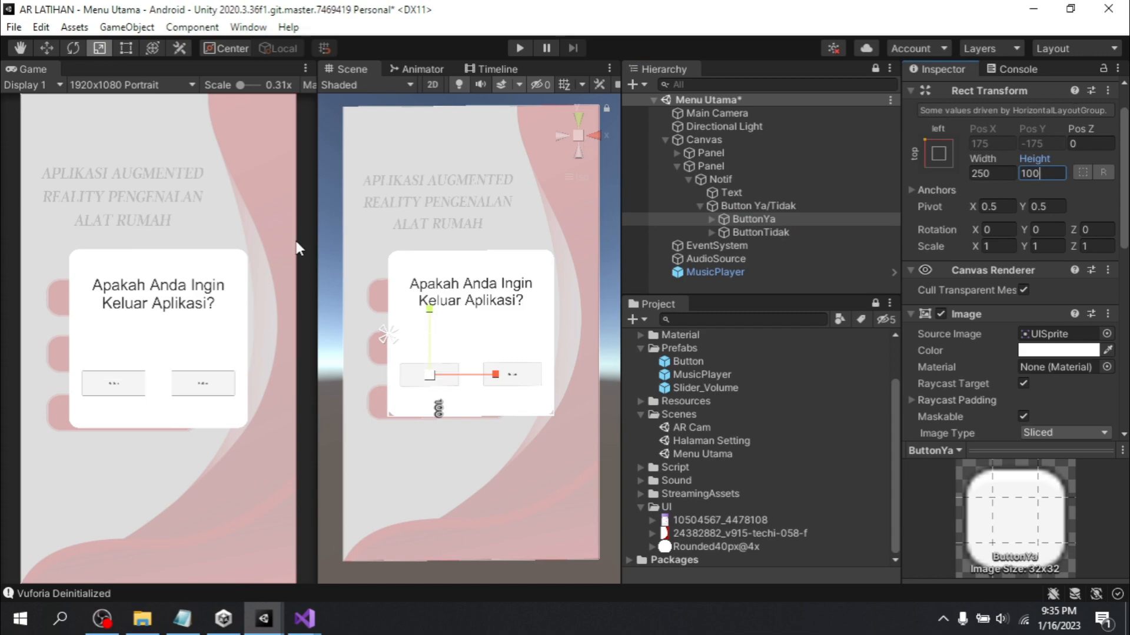
Set the Text inside ButtonYa to font size 40 and change its label to "Iya"
scroll(1032, 404, down, 3)
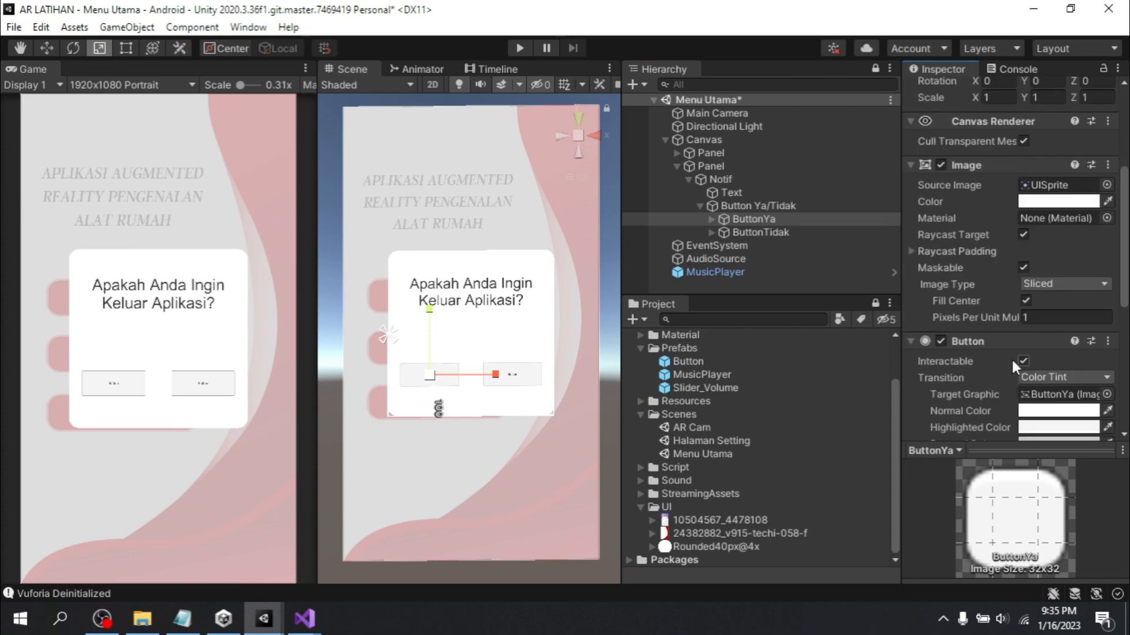
scroll(1011, 358, up, 3)
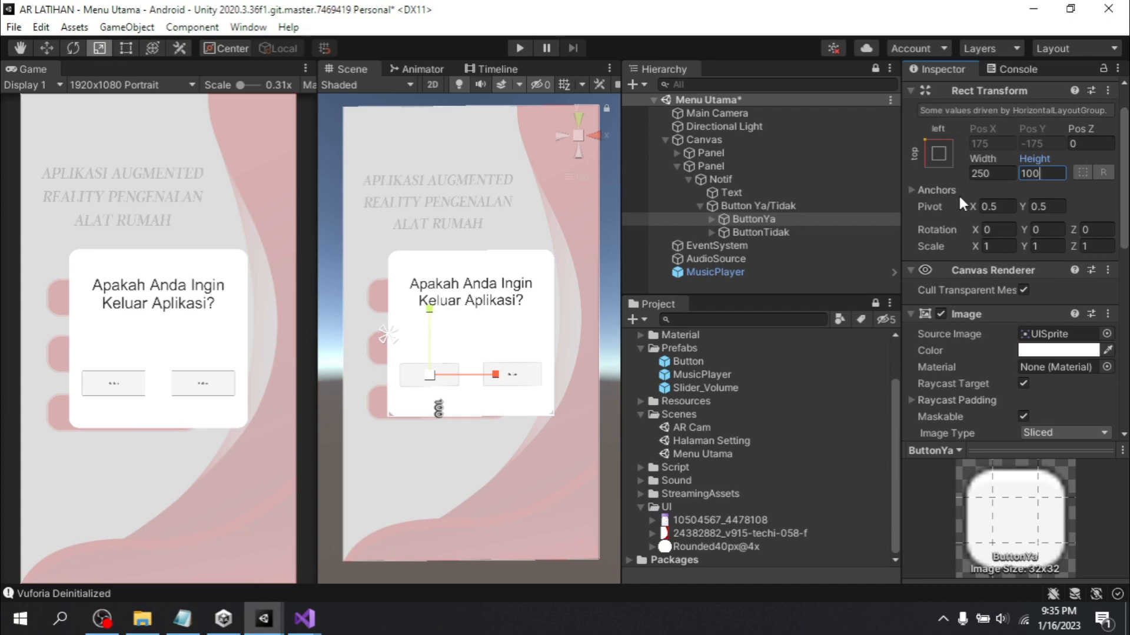
scroll(958, 193, down, 3)
click(712, 218)
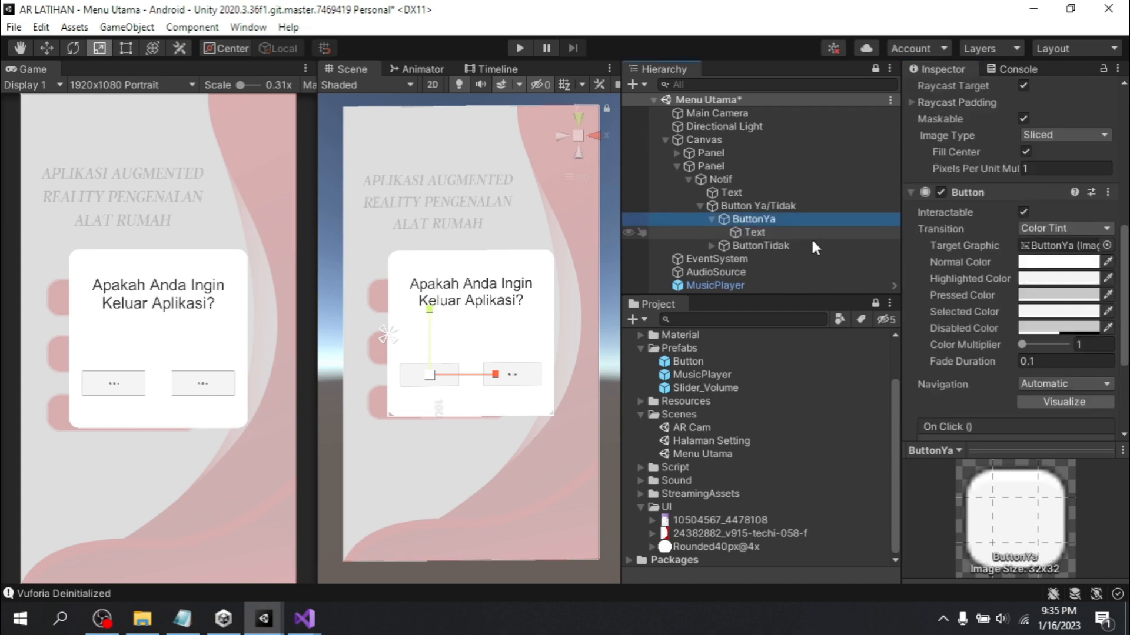
click(811, 236)
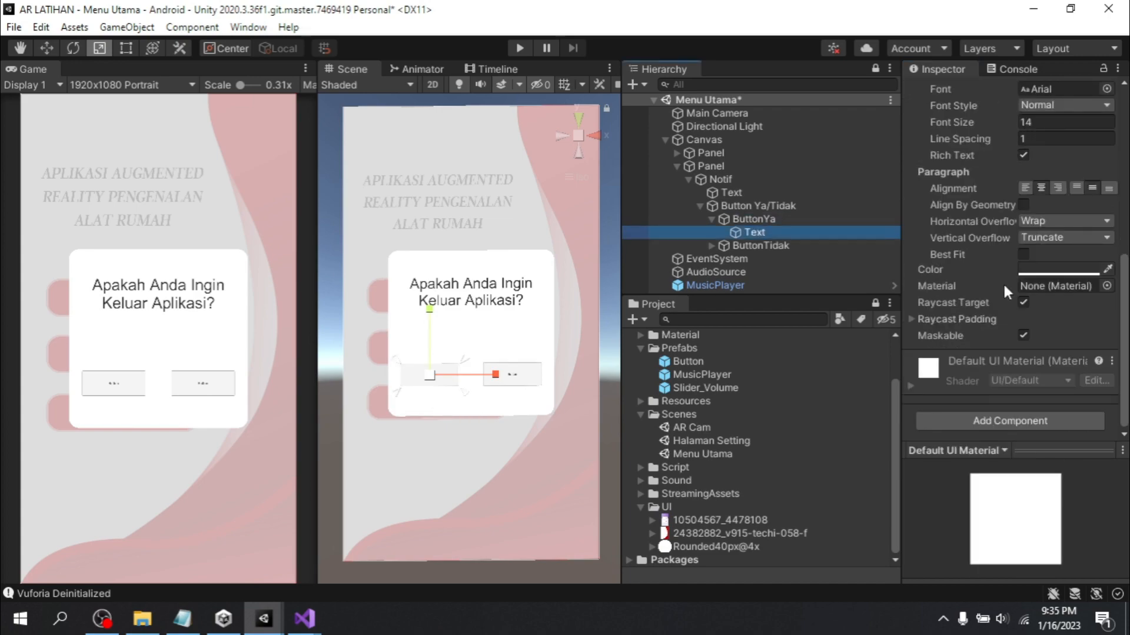
scroll(1004, 341, up, 5)
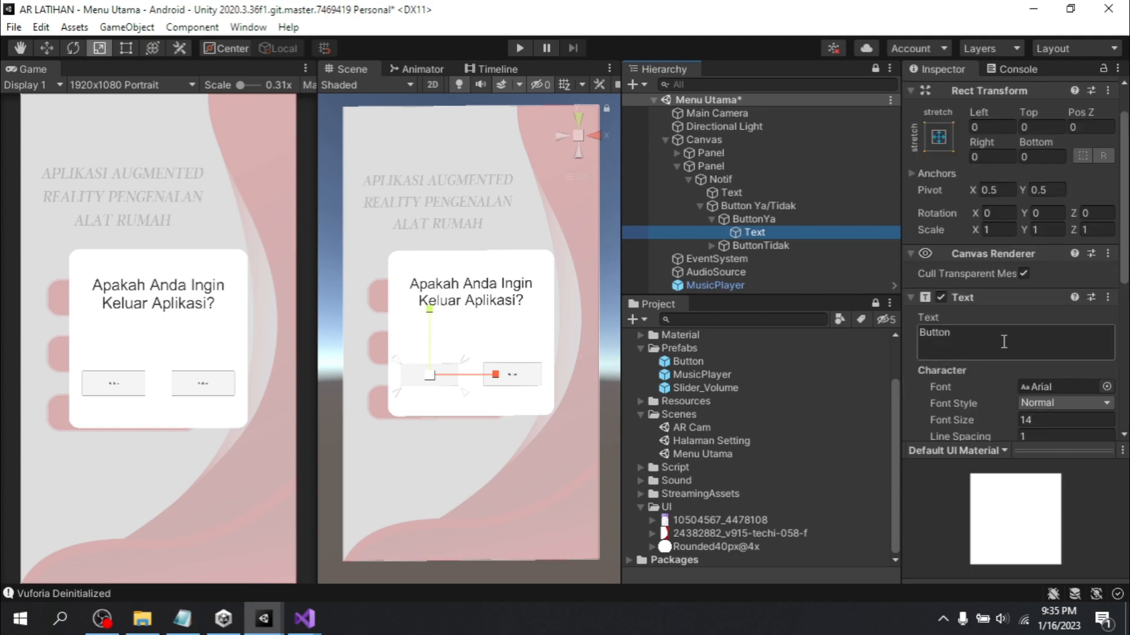
scroll(1004, 342, down, 3)
drag(952, 272, 967, 273)
click(968, 194)
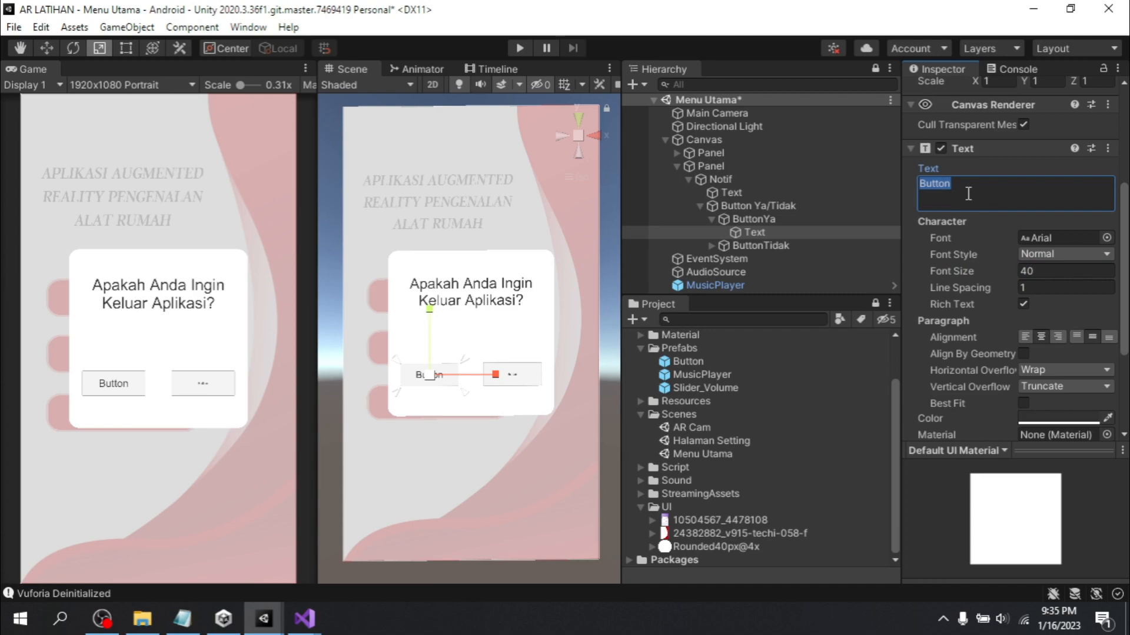
text(Iya)
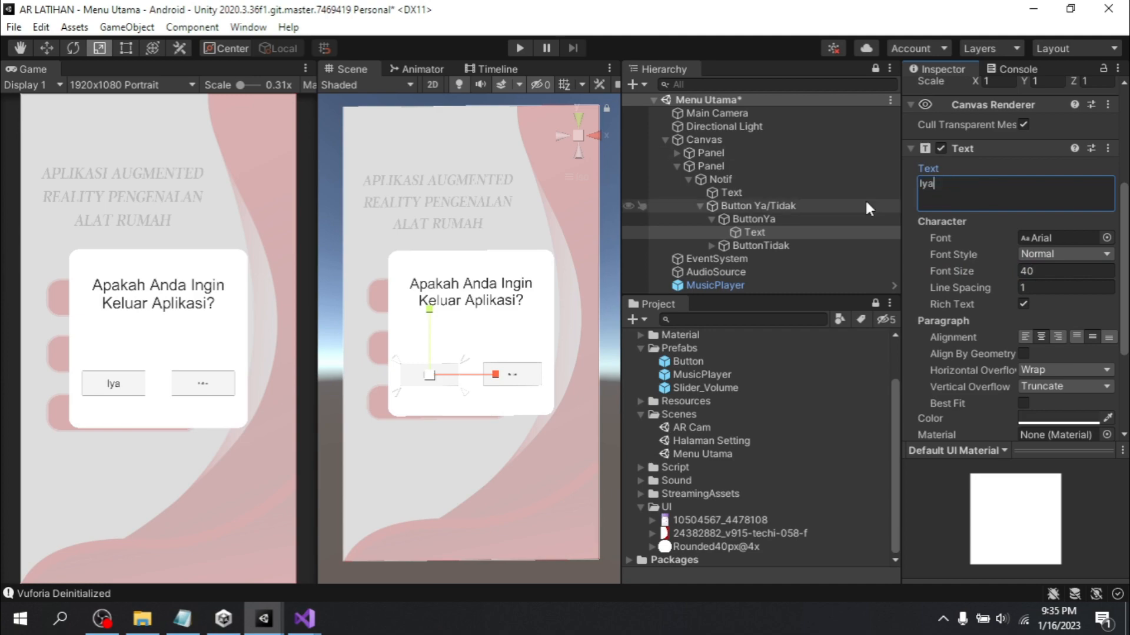
Set the Text inside ButtonTidak to font size 40 and change its label to "Tidak"
click(711, 245)
click(769, 254)
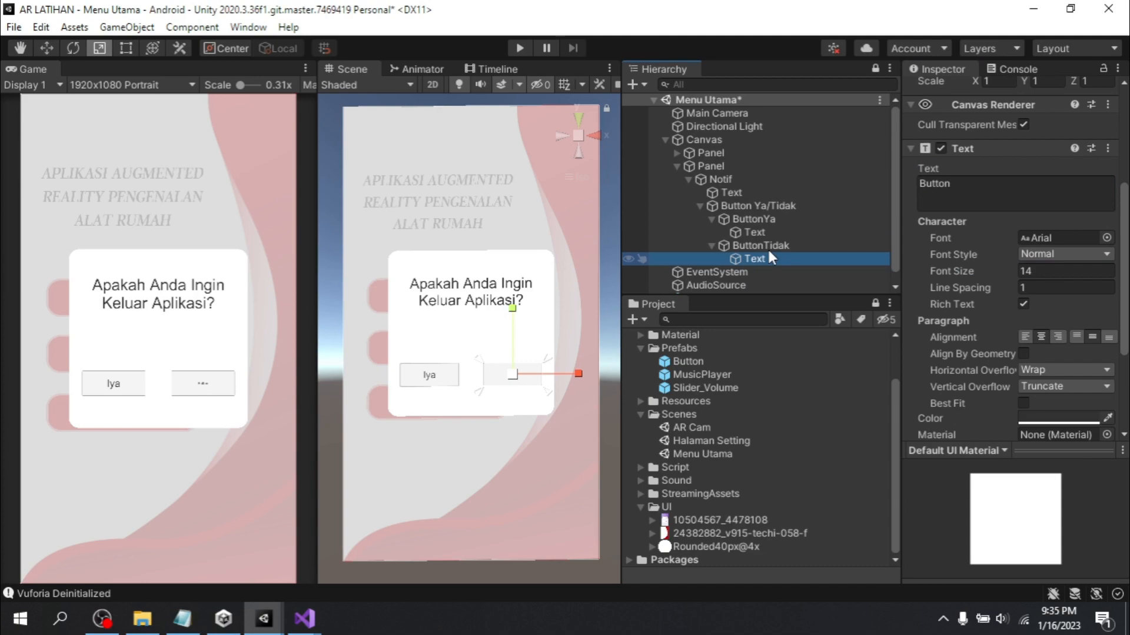
drag(970, 272, 979, 274)
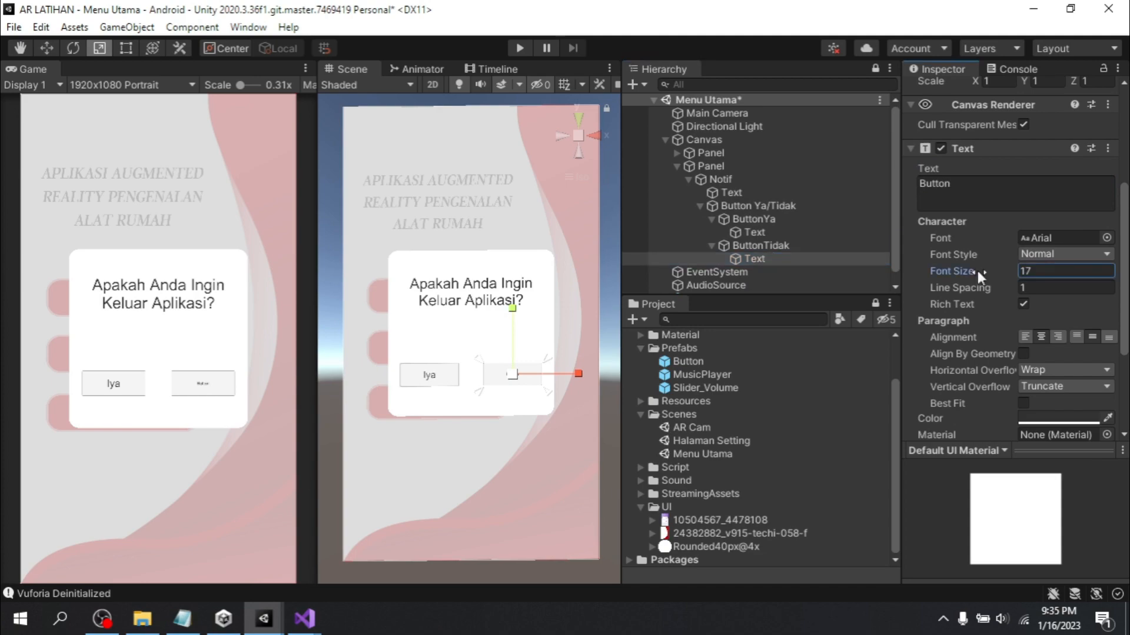
click(1049, 271)
text(40)
click(965, 190)
text(Tida)
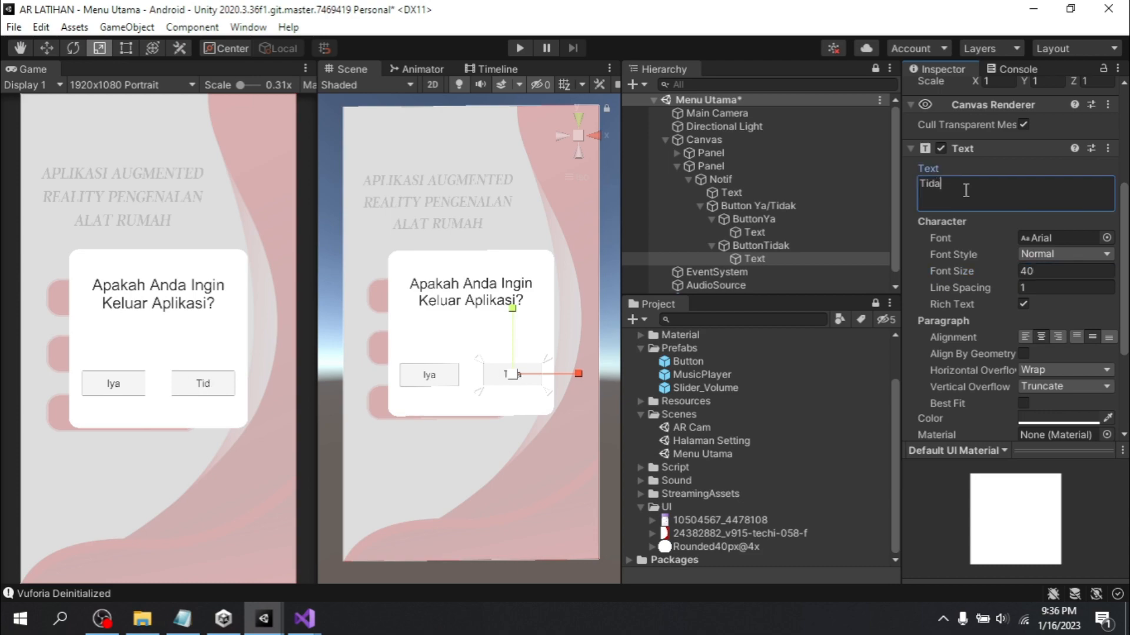
text(k)
Check the popup's two buttons up close in the Game view and save the Menu Utama scene
click(245, 428)
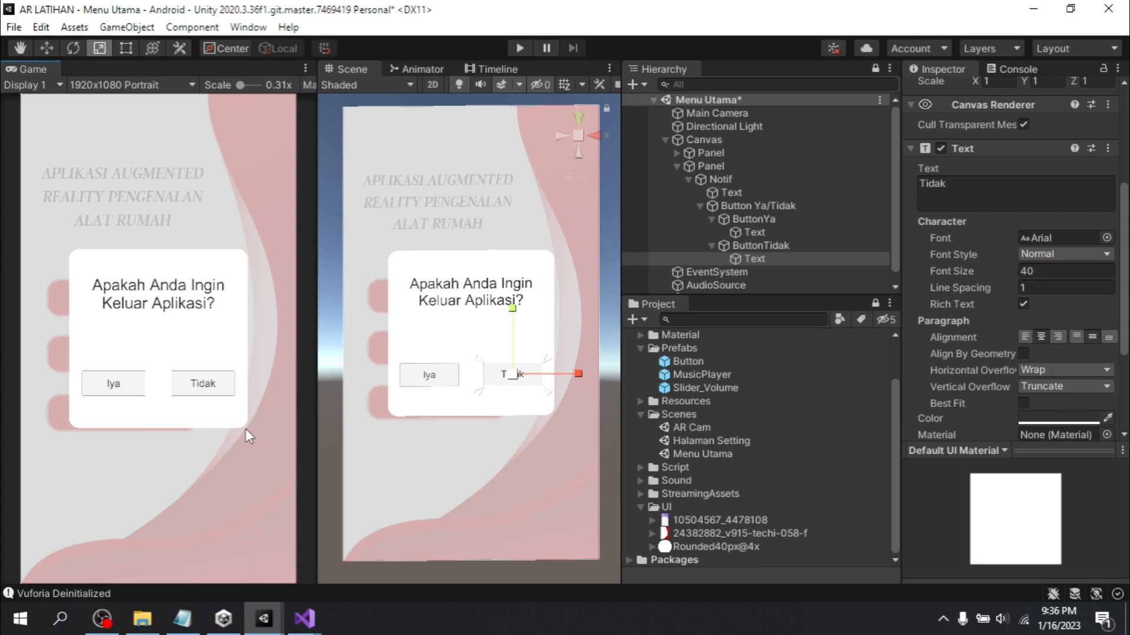
scroll(469, 339, up, 3)
scroll(203, 380, up, 5)
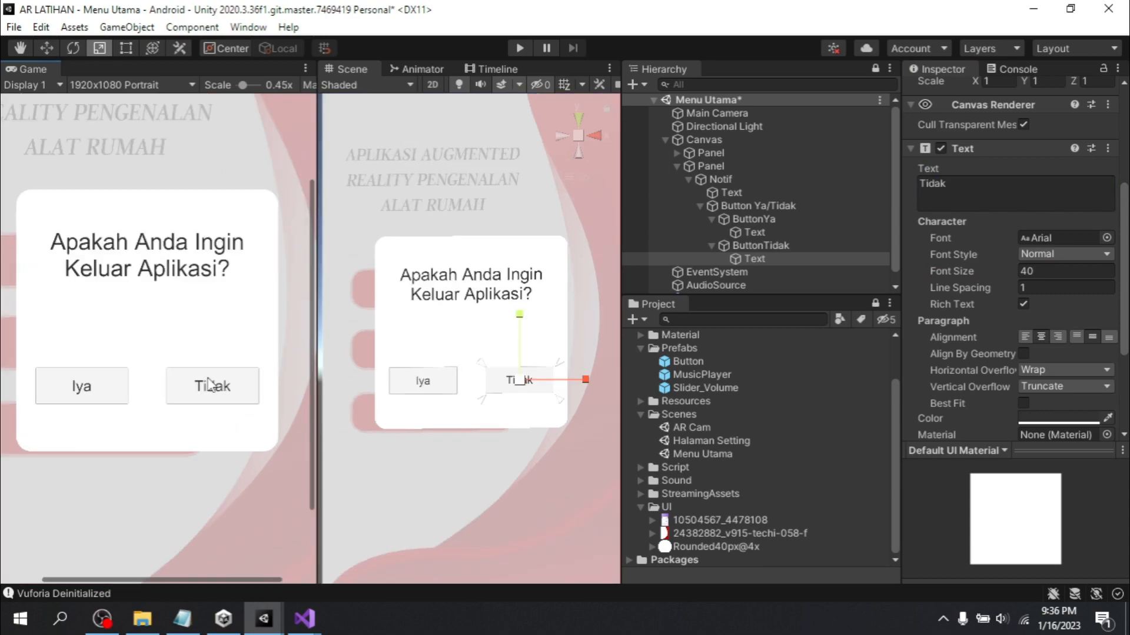
scroll(209, 384, down, 5)
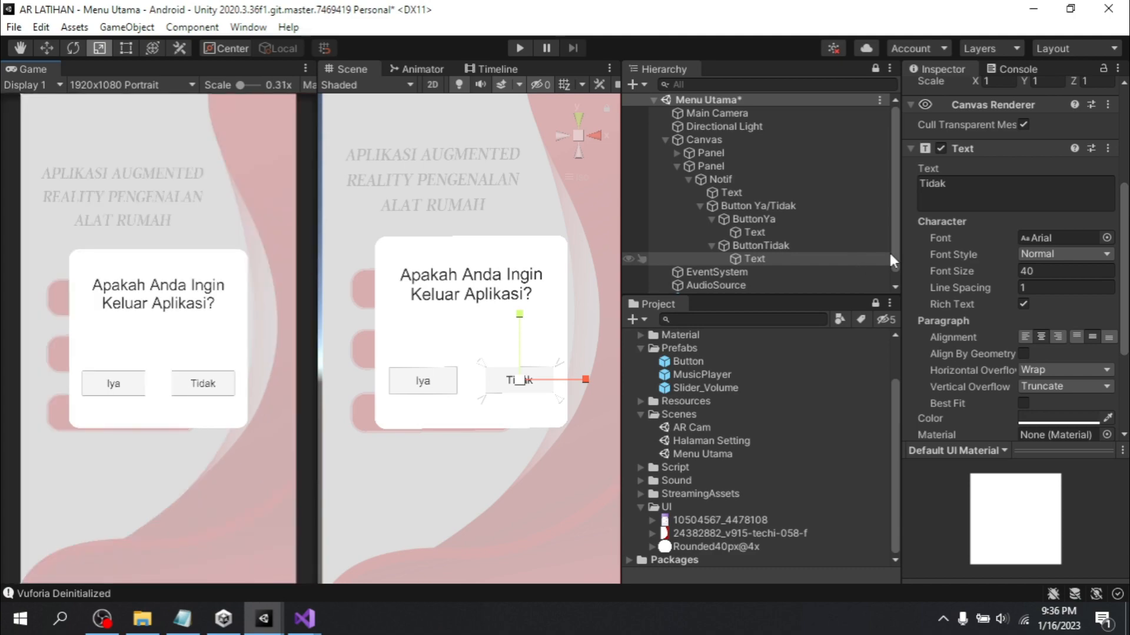
click(754, 232)
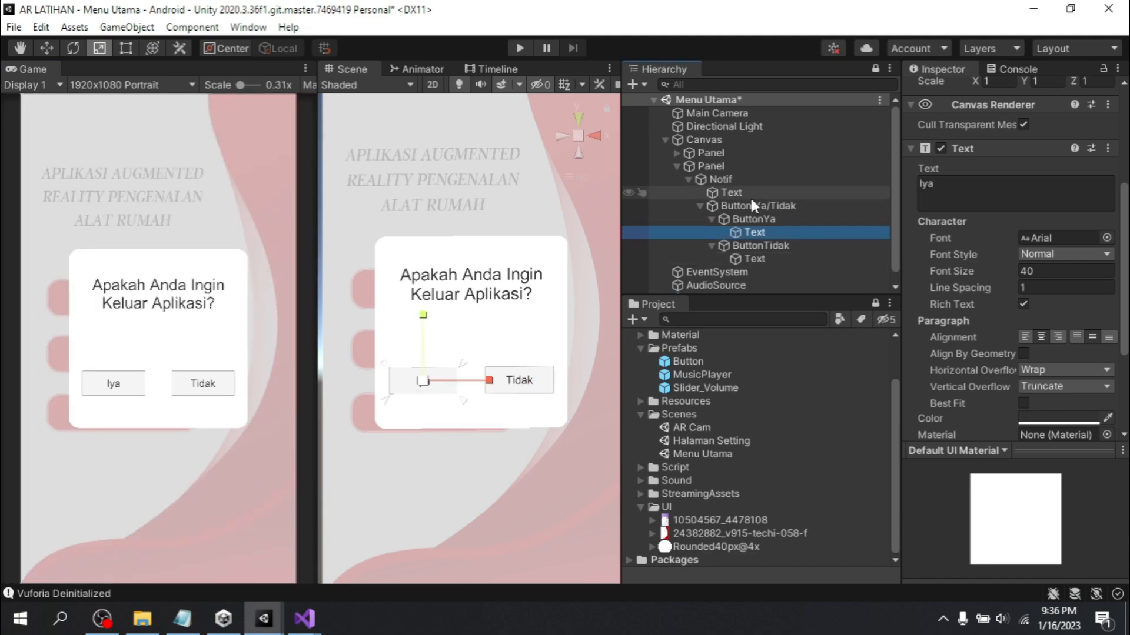
key(ctrl+s)
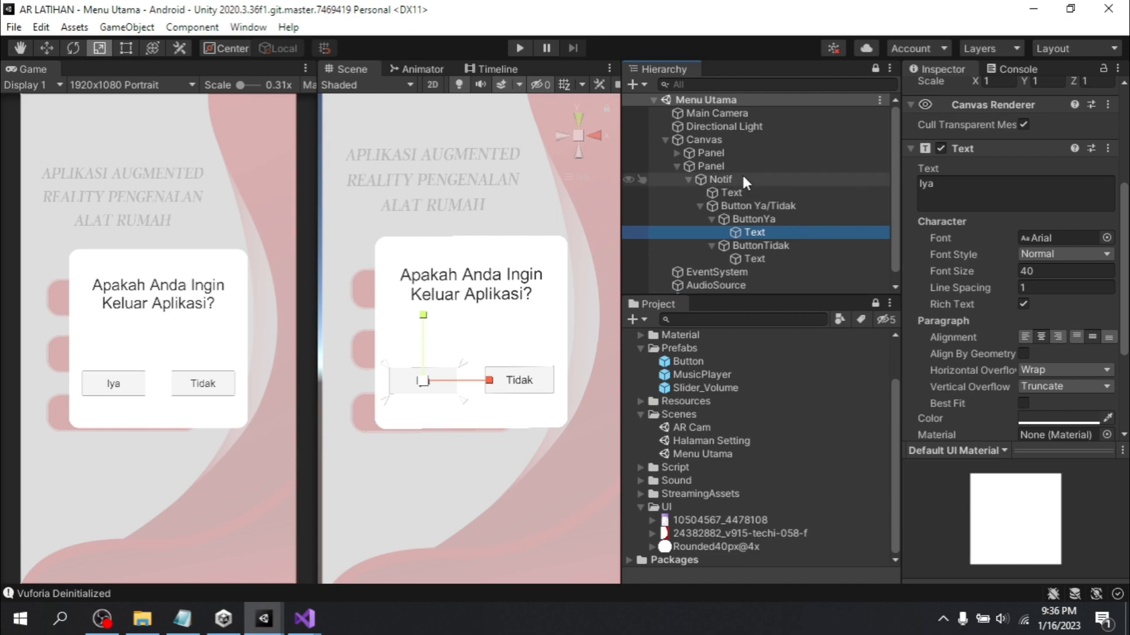
Rename the Panel containing Notif to "PanelNotif", collapse it in the hierarchy and save the scene
click(748, 206)
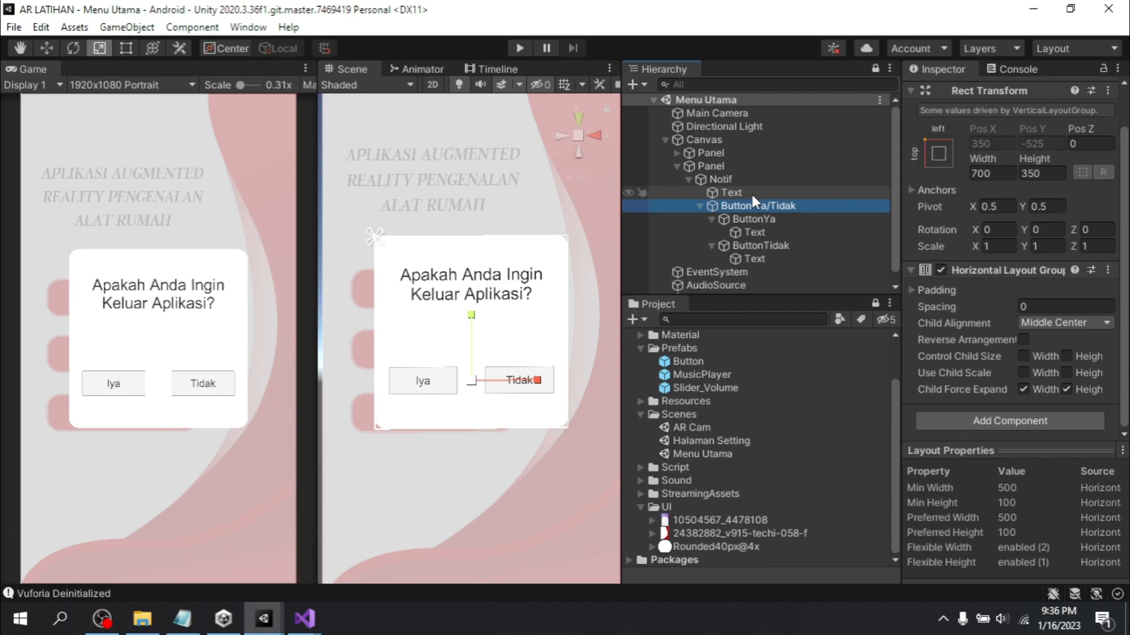
click(753, 219)
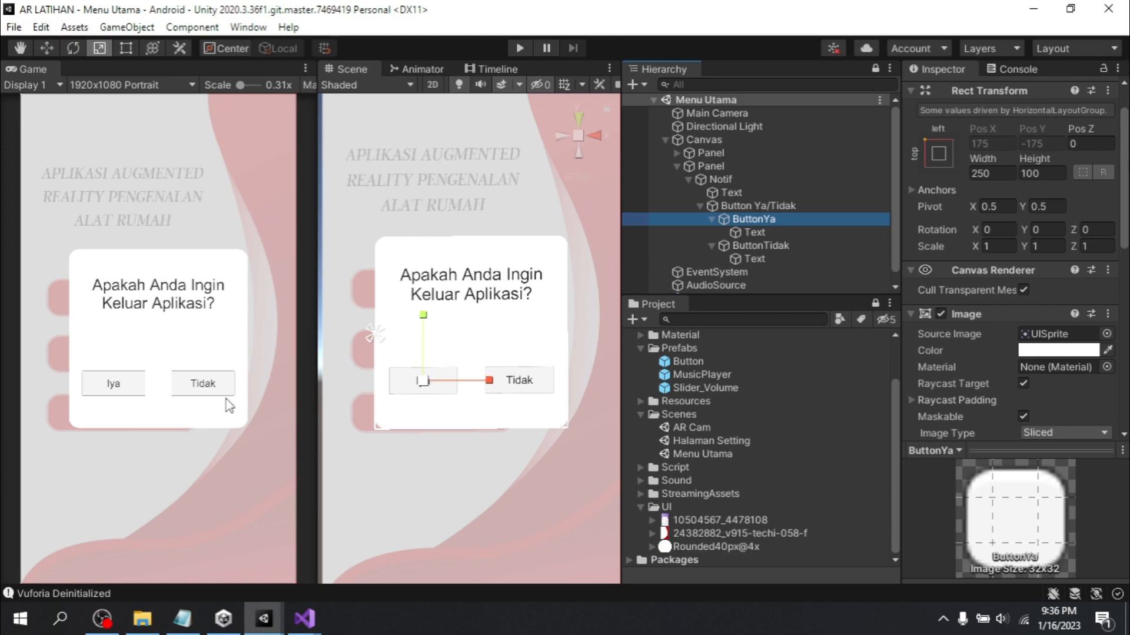
click(688, 179)
click(742, 166)
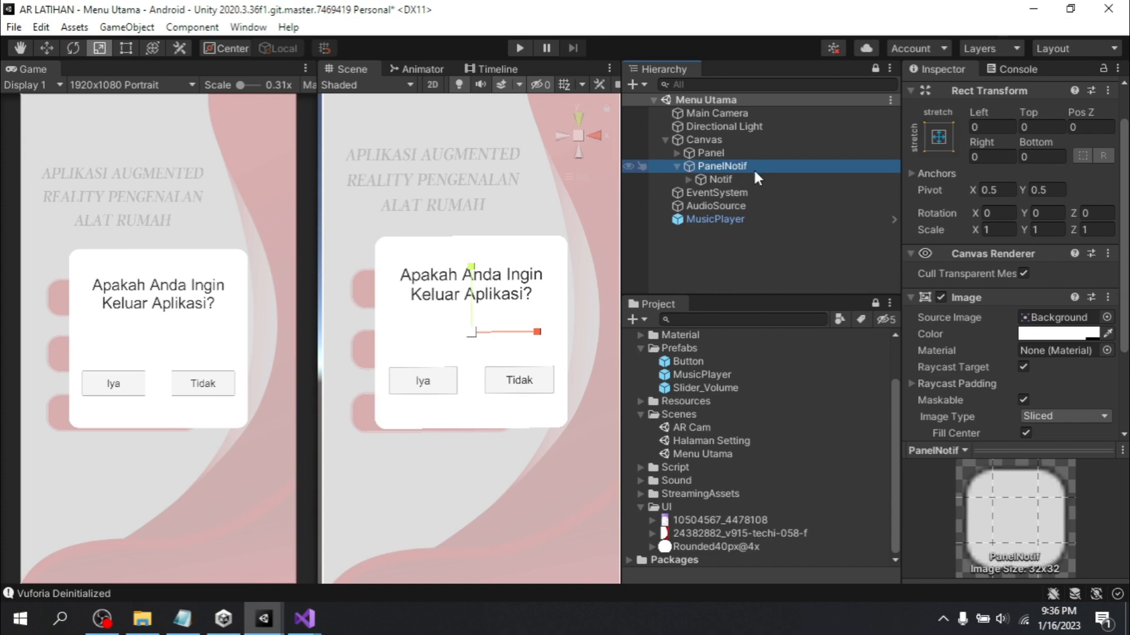
key(Left)
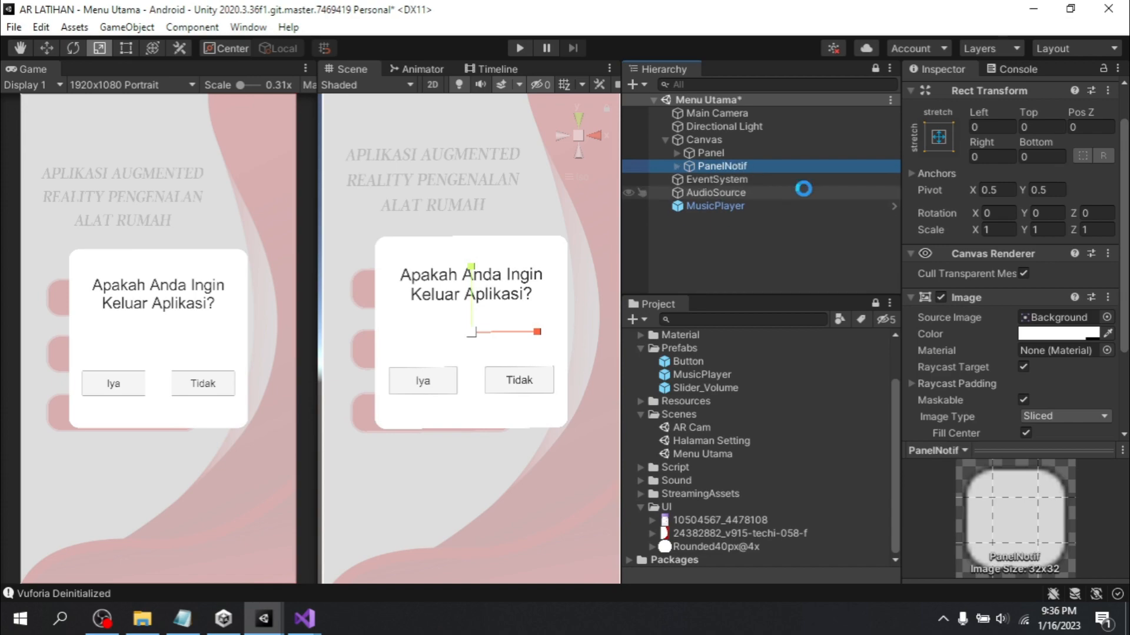
key(ctrl+s)
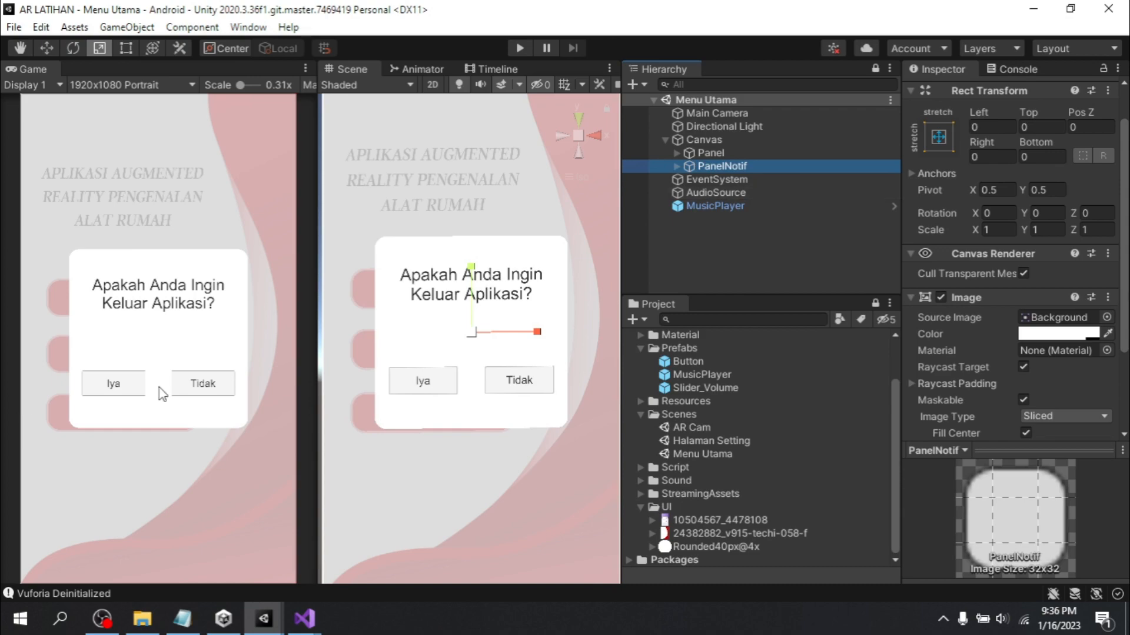
Deactivate the PanelNotif object so the exit popup is hidden in the scene
double_click(708, 153)
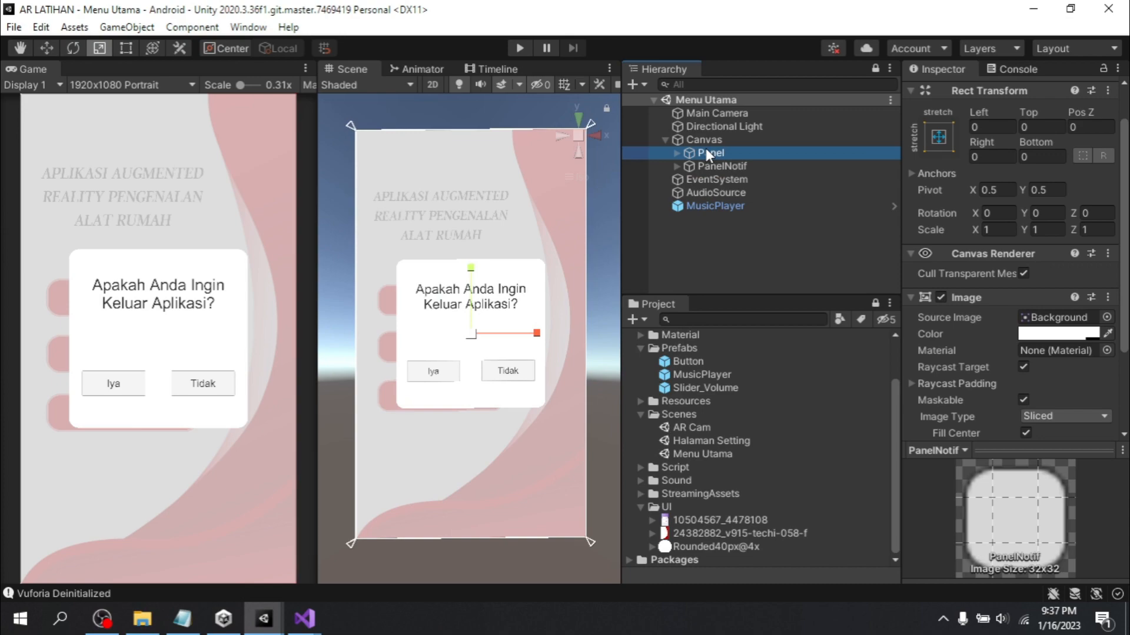
key(Down)
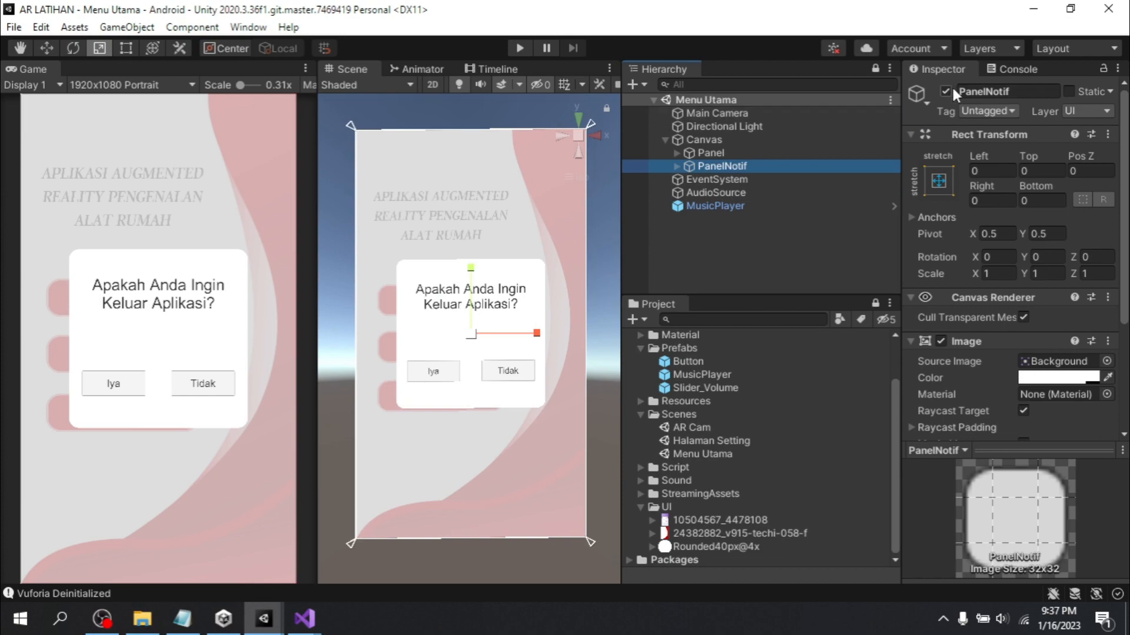
click(947, 91)
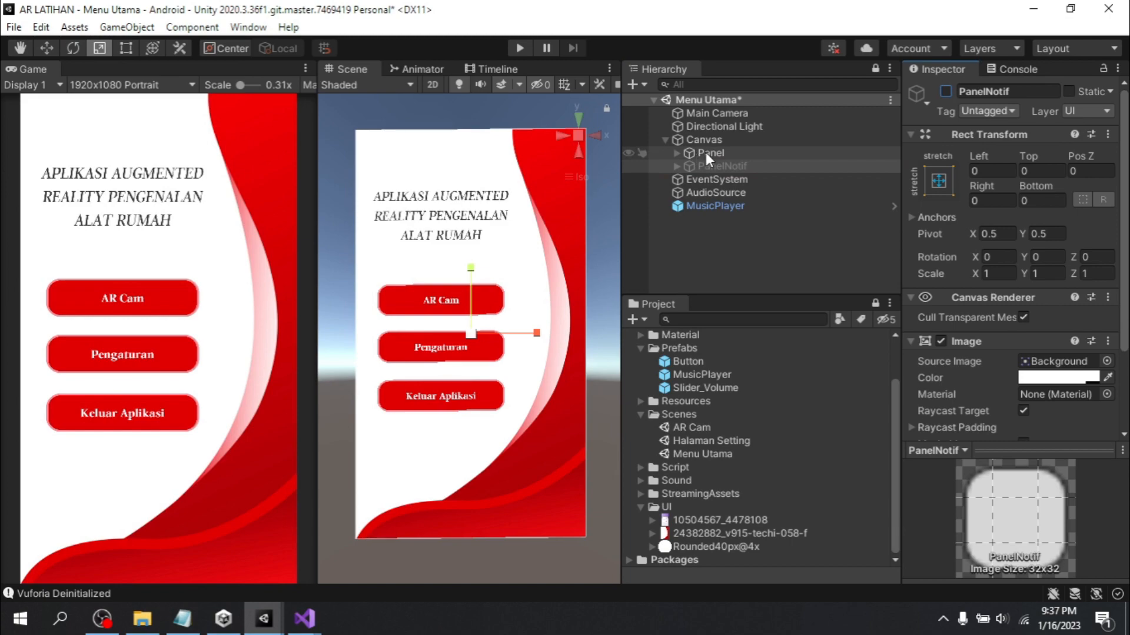
Assign PanelNotif as the On Click target object of the Button inside Button (2), the Keluar Aplikasi button
click(705, 153)
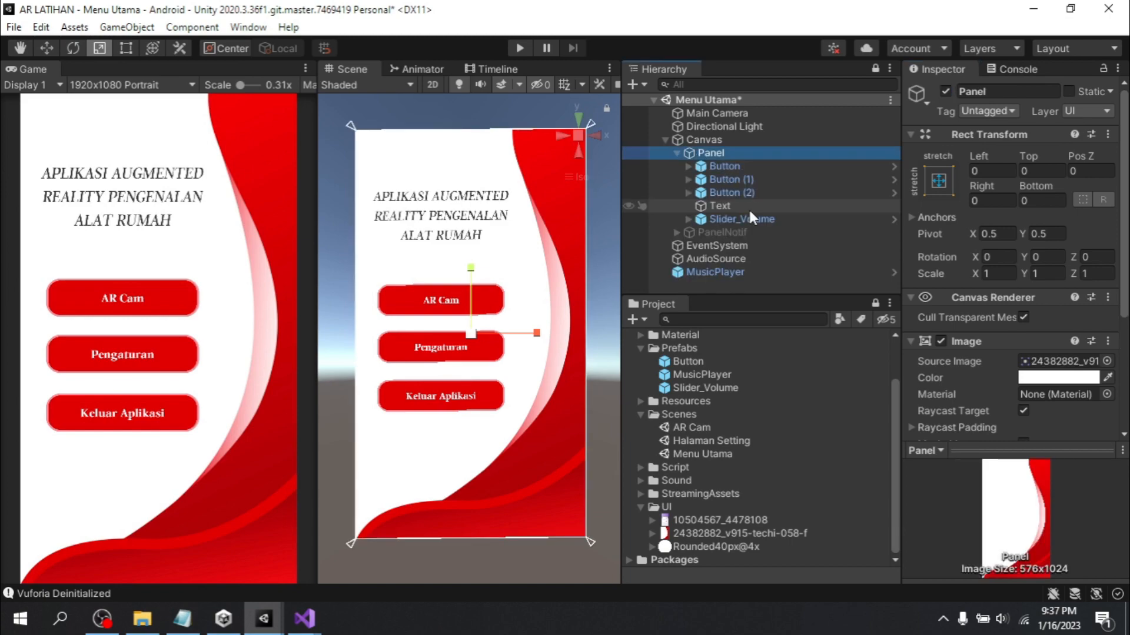
click(740, 193)
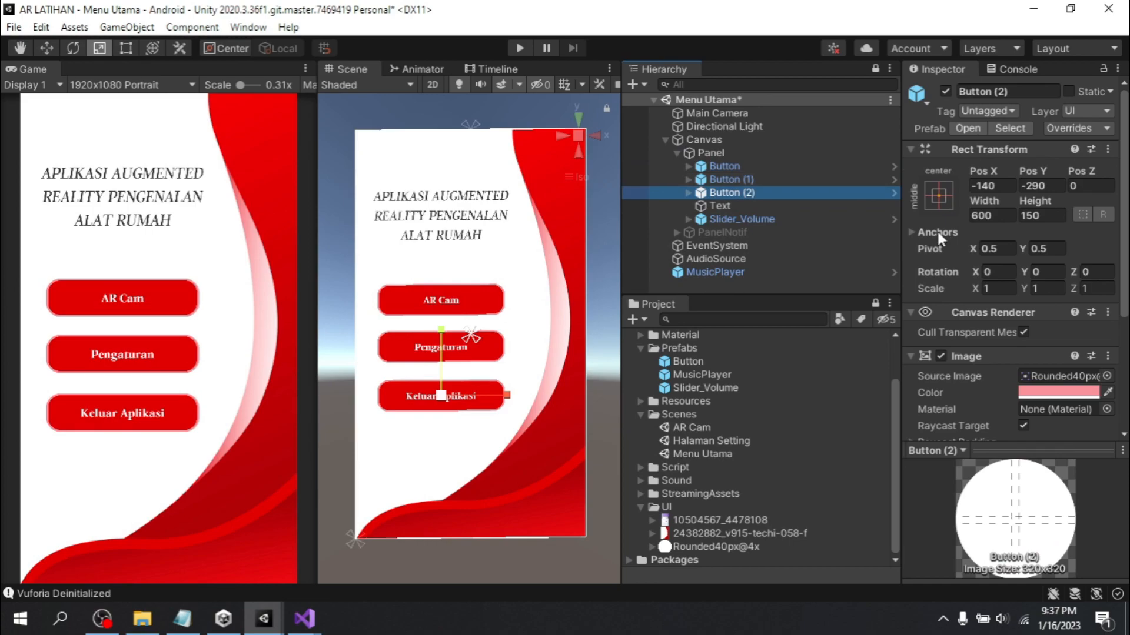
scroll(937, 232, down, 5)
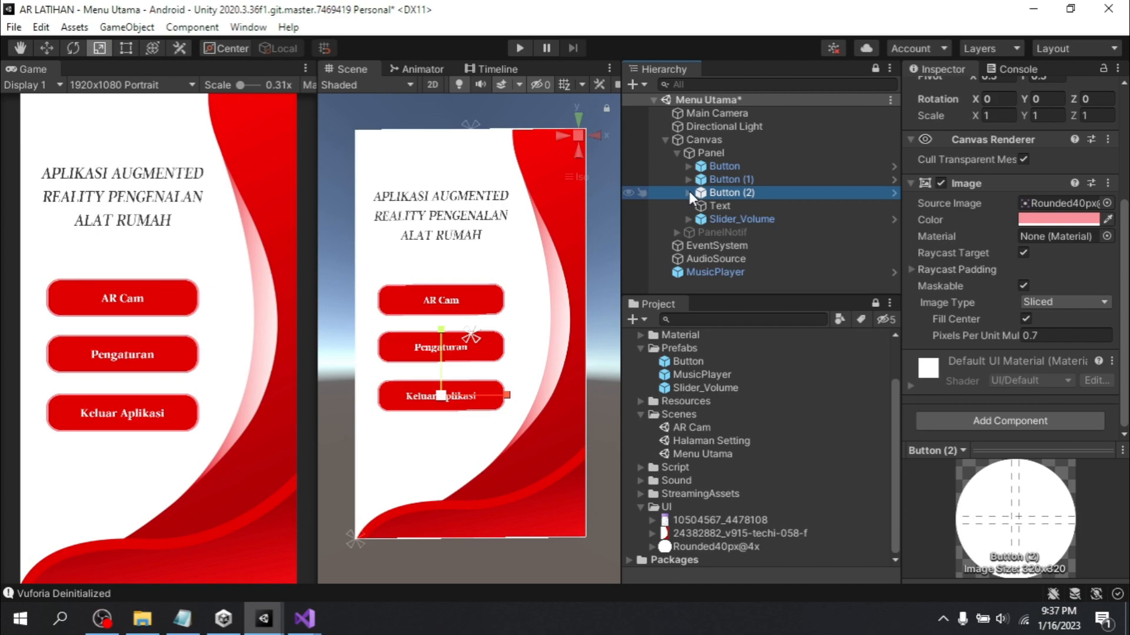
click(690, 193)
click(735, 206)
scroll(1001, 309, down, 8)
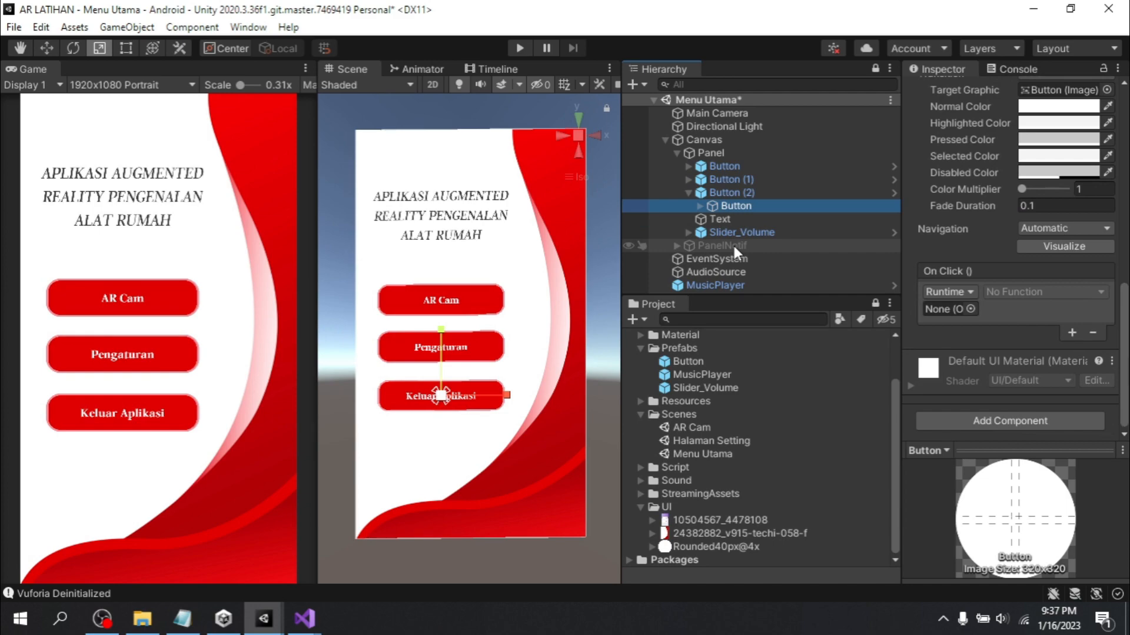
click(706, 245)
drag(706, 245, 954, 317)
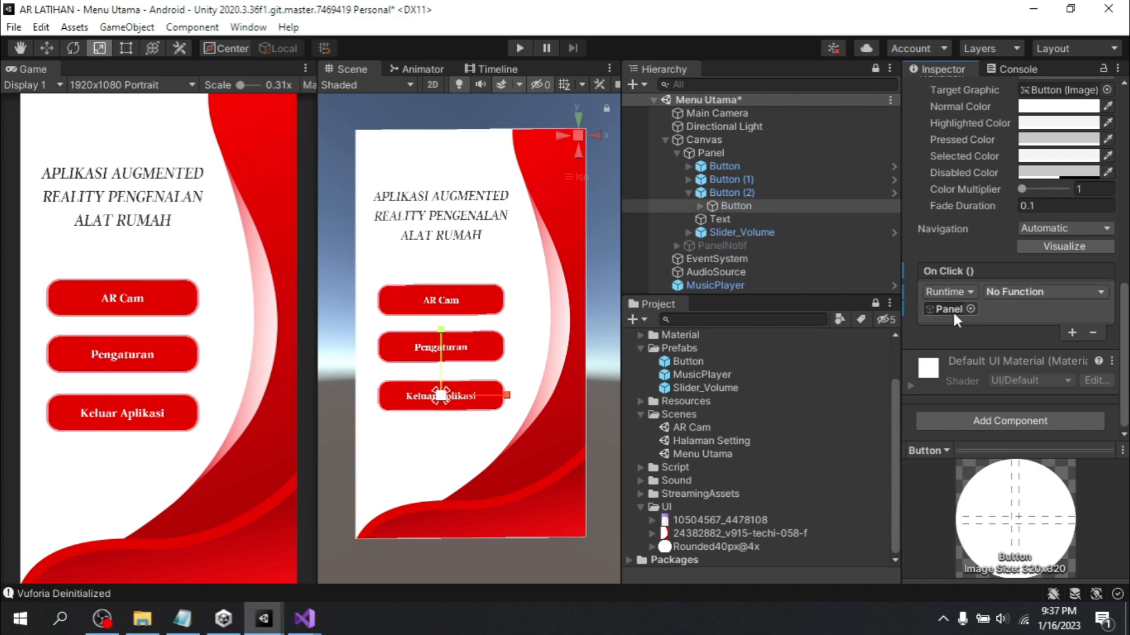
Set the Keluar Aplikasi button's On Click function to GameObject.SetActive (bool) and enable its checkbox
click(1096, 289)
mouse_move(1070, 352)
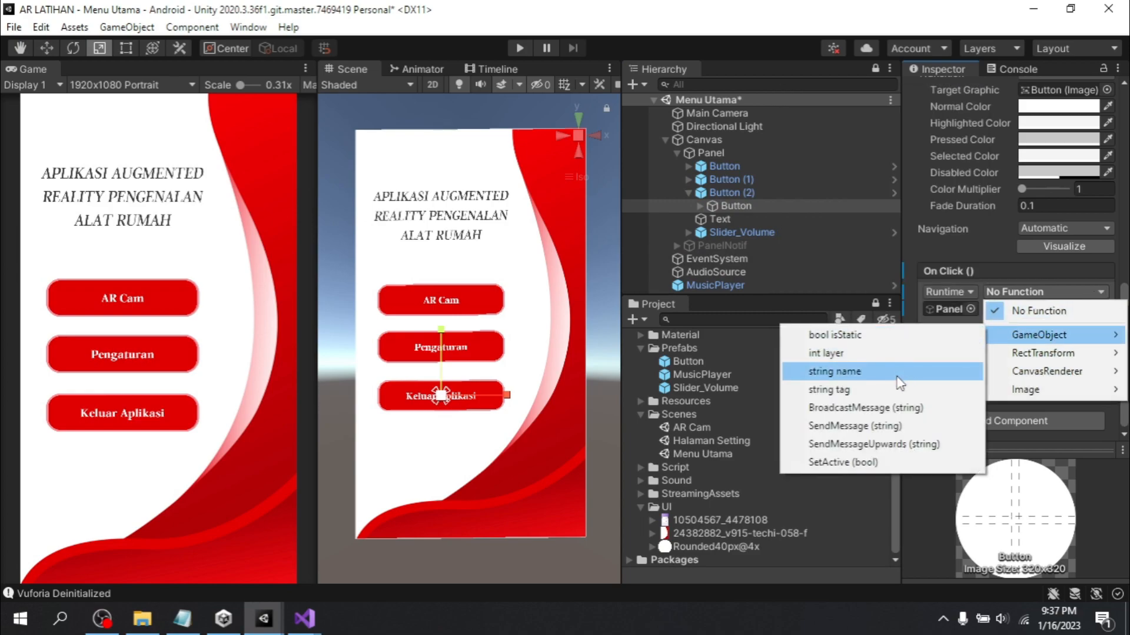
click(841, 462)
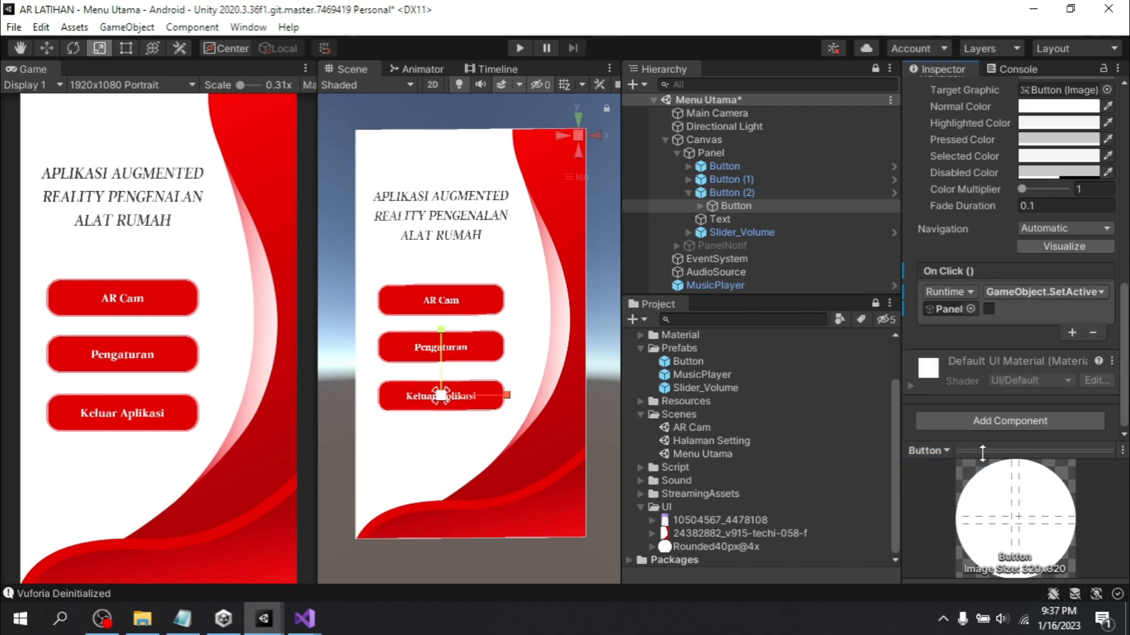
click(989, 308)
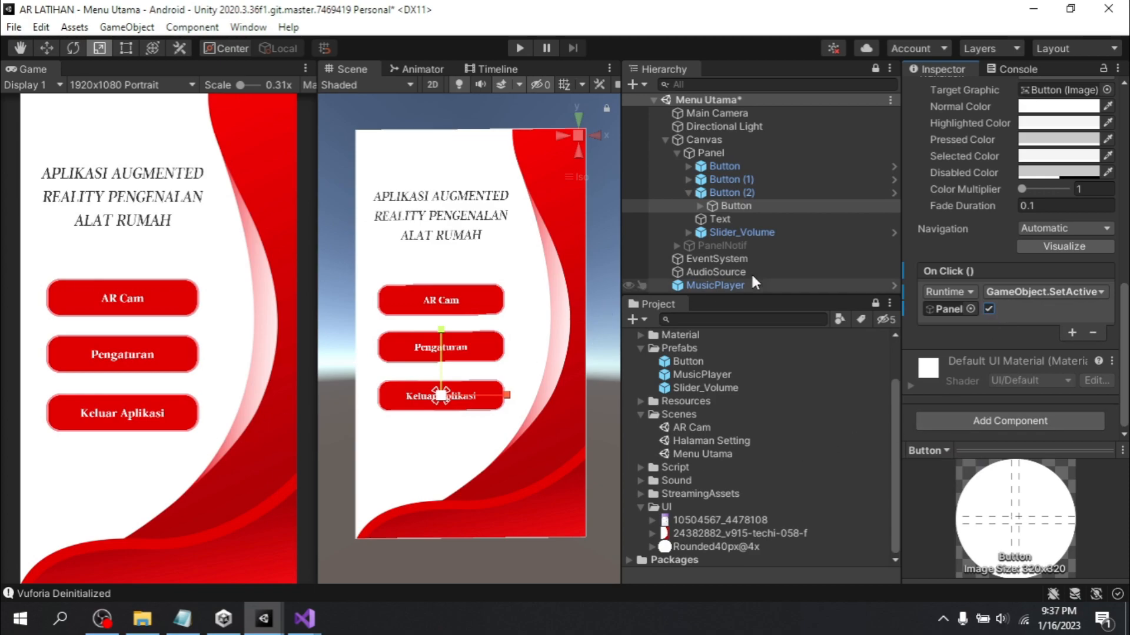
Test in Play mode that Keluar Aplikasi opens the exit popup, and stop the test
click(519, 48)
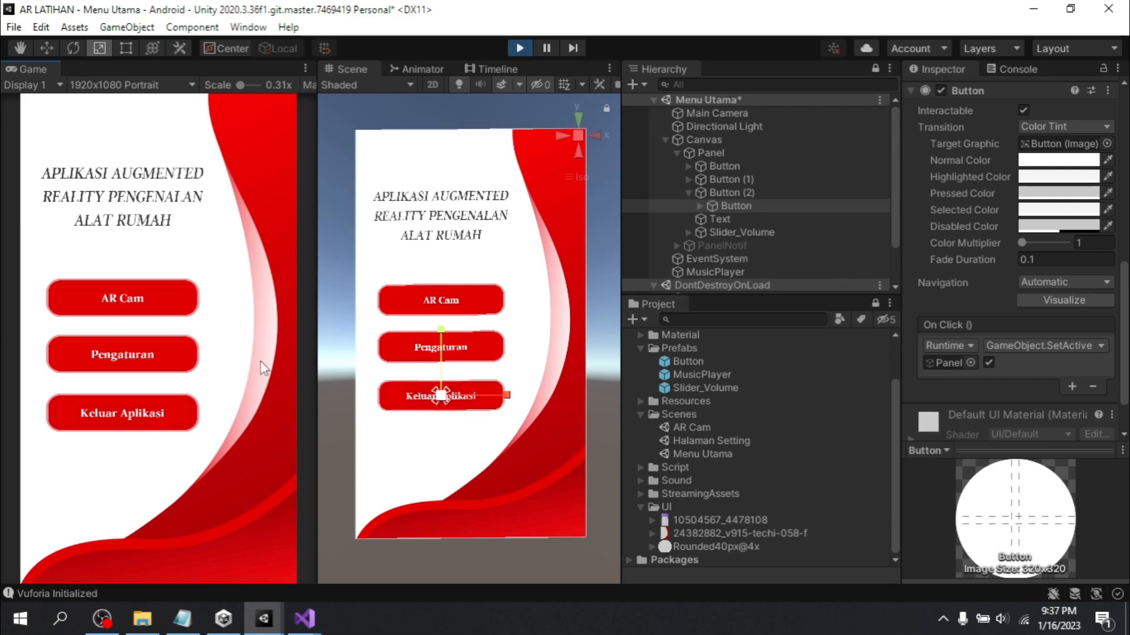
click(173, 414)
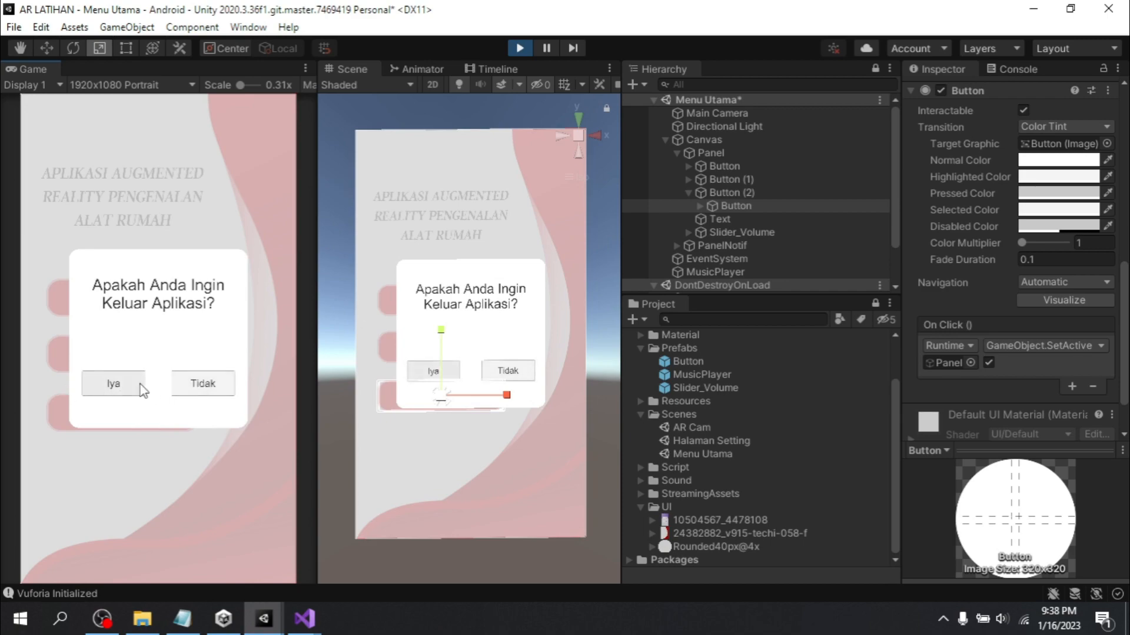
click(522, 48)
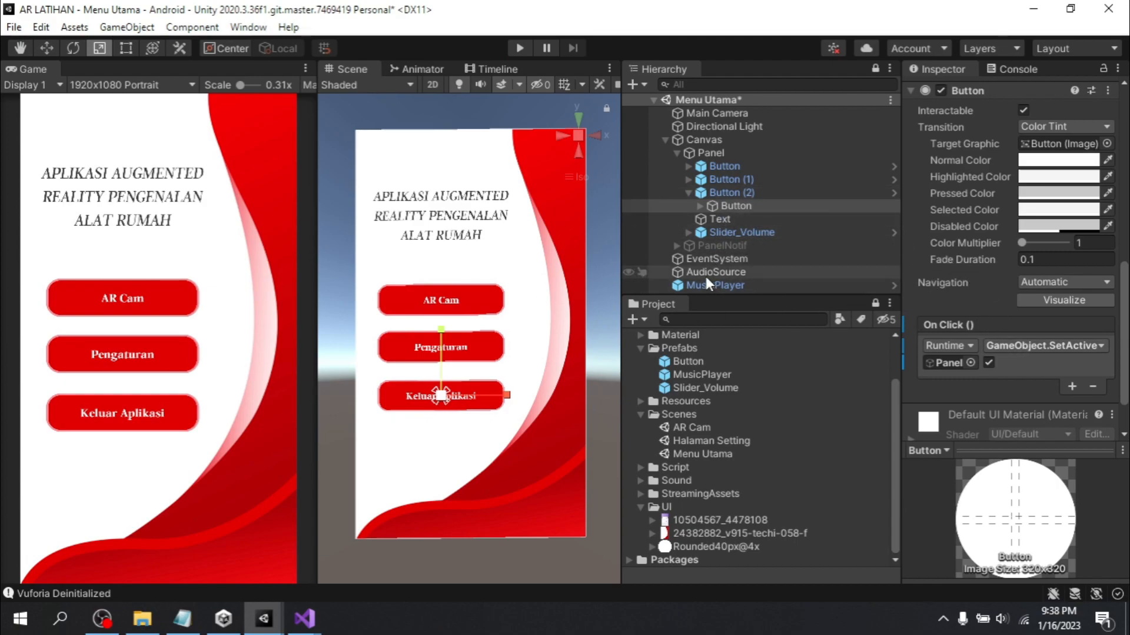
Reactivate PanelNotif and expand it and Notif in the hierarchy down to the ButtonYa and ButtonTidak objects
click(725, 244)
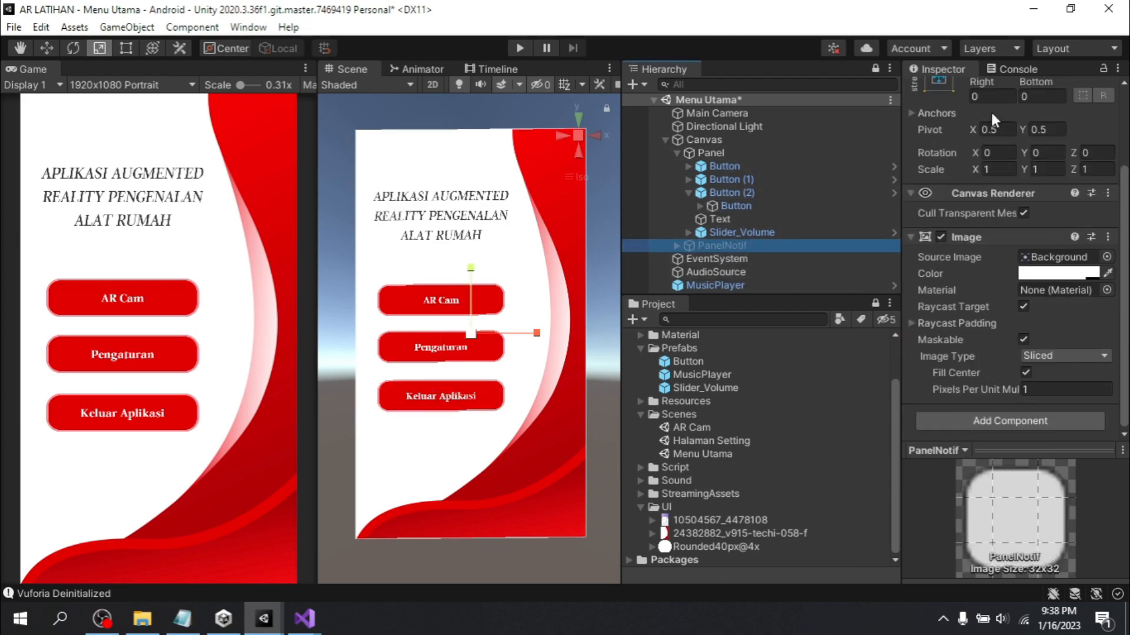
scroll(990, 110, up, 3)
click(945, 92)
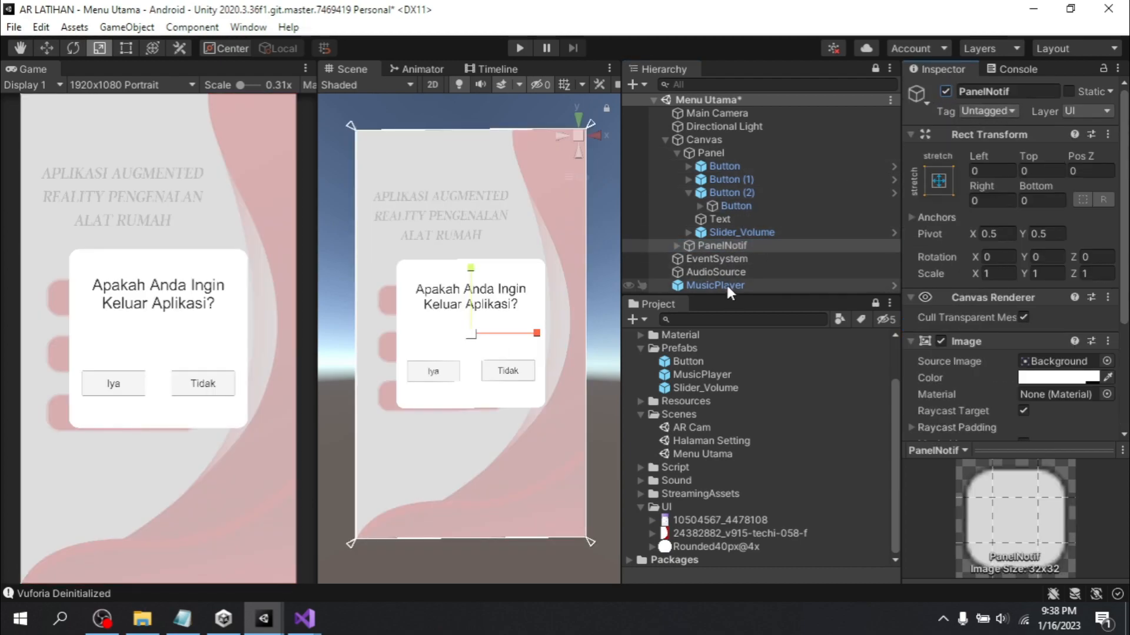
click(677, 246)
scroll(732, 239, down, 1)
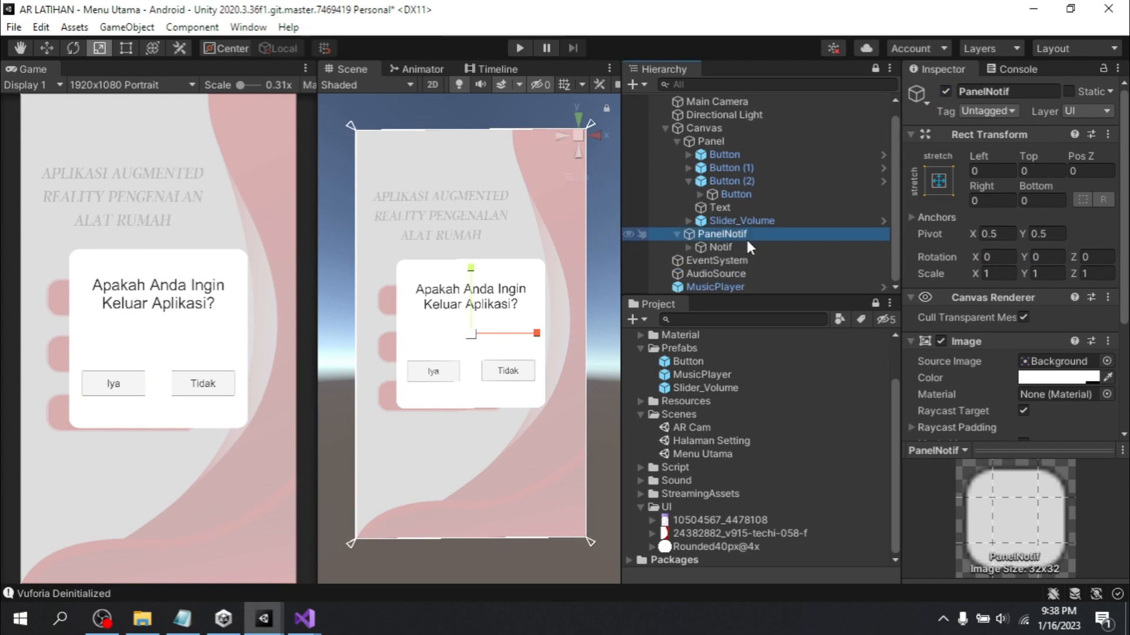
click(690, 247)
scroll(726, 252, down, 3)
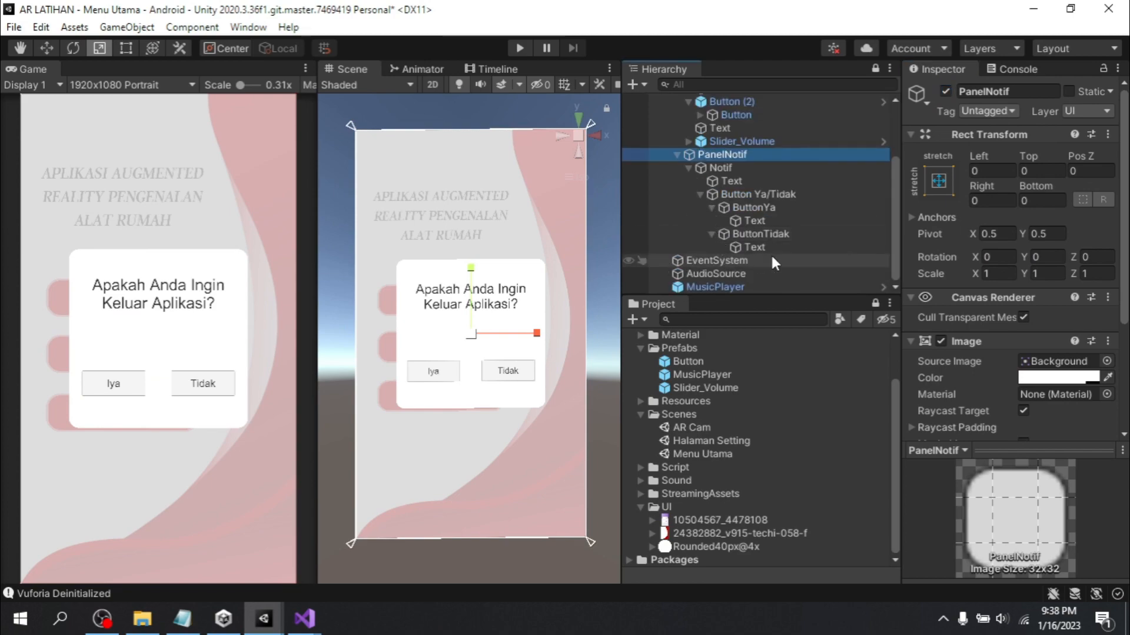
Give ButtonTidak an On Click event targeting PanelNotif with GameObject.SetActive (bool), leaving its checkbox off
click(757, 246)
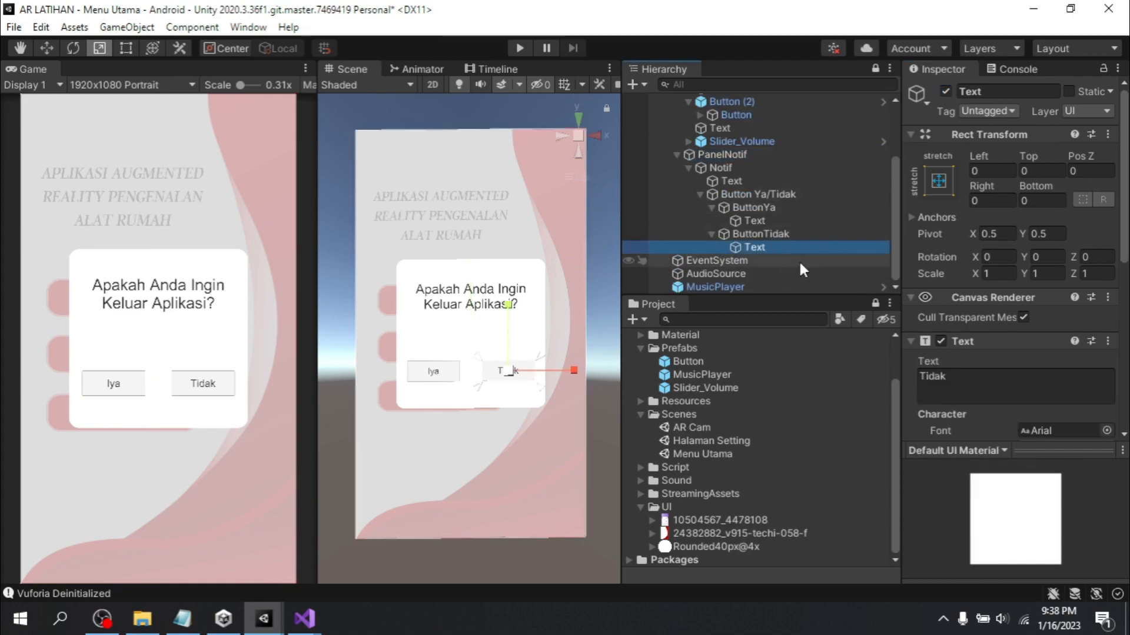
click(760, 234)
scroll(1080, 354, down, 5)
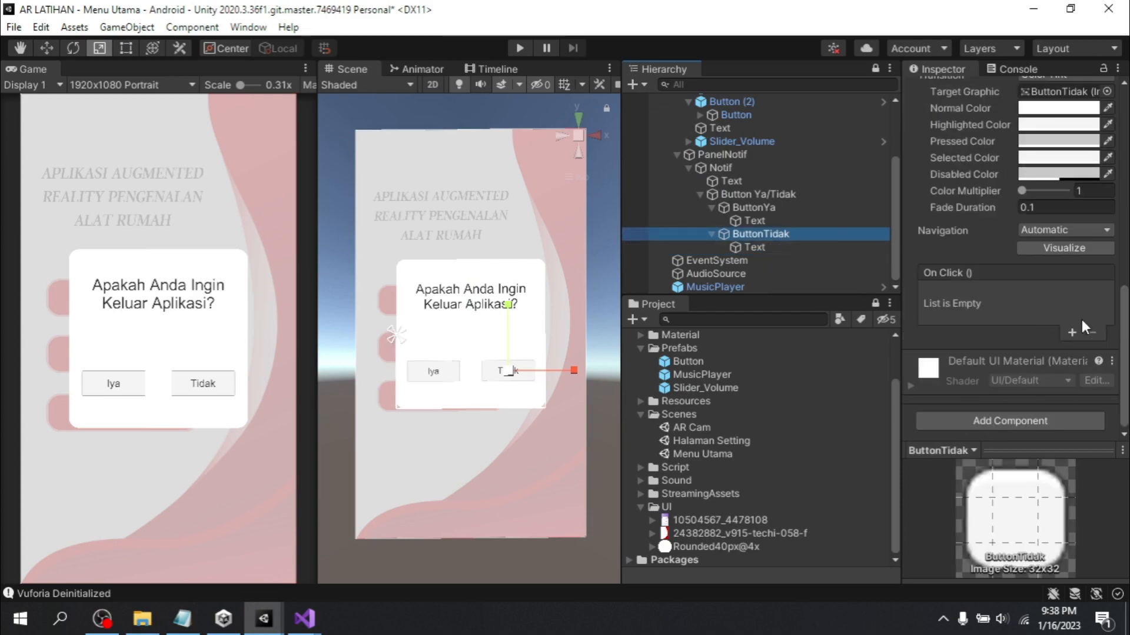
click(1072, 333)
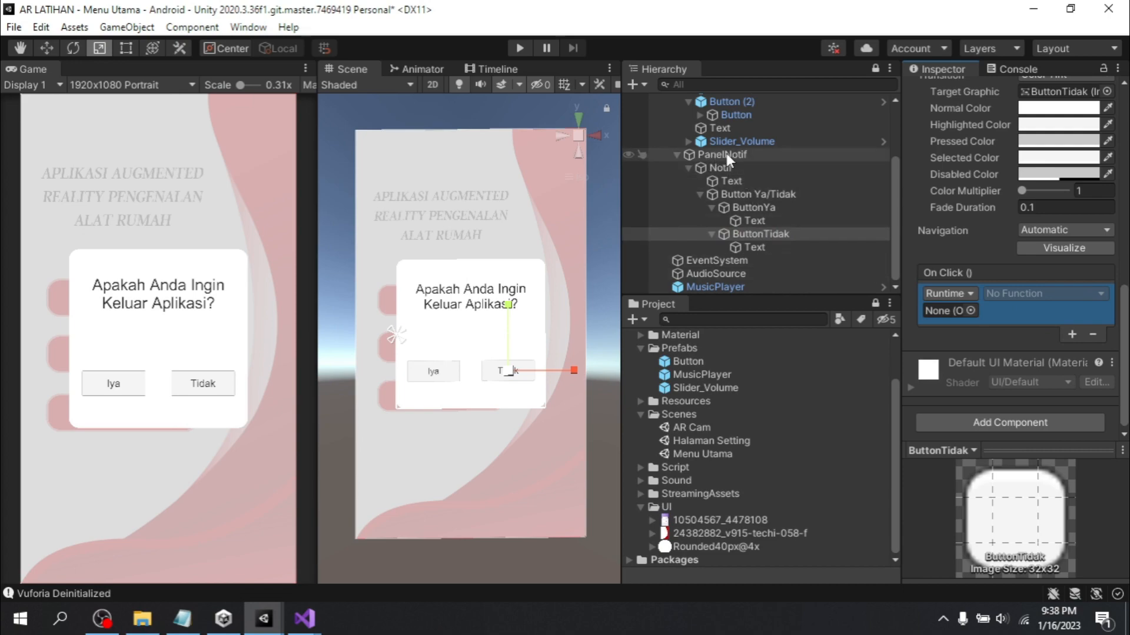
drag(719, 154, 944, 316)
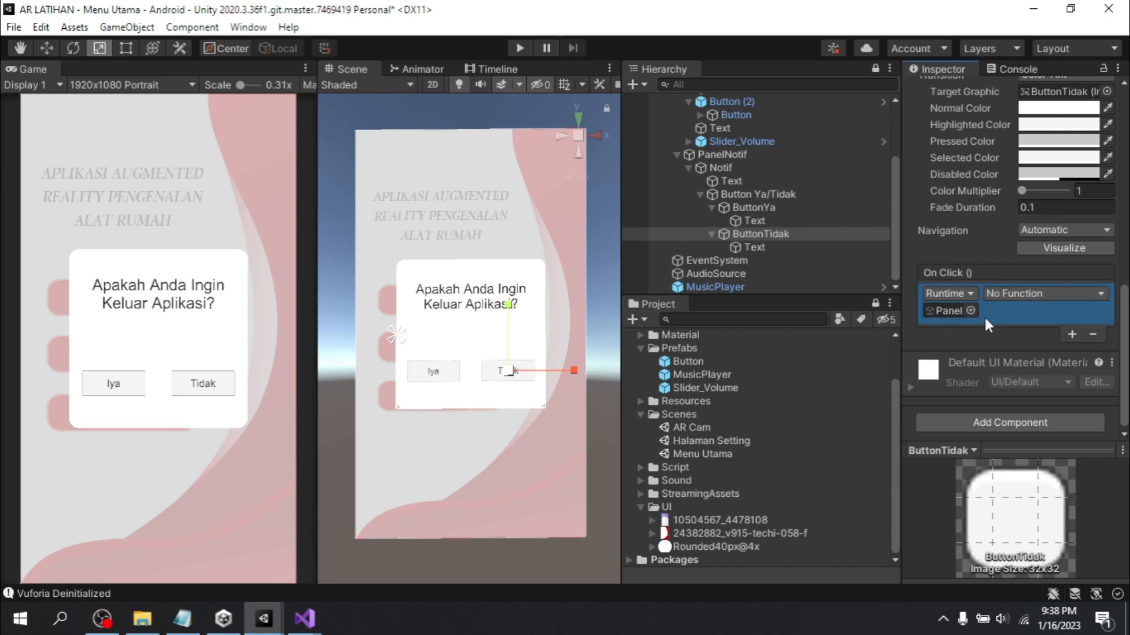
click(1053, 294)
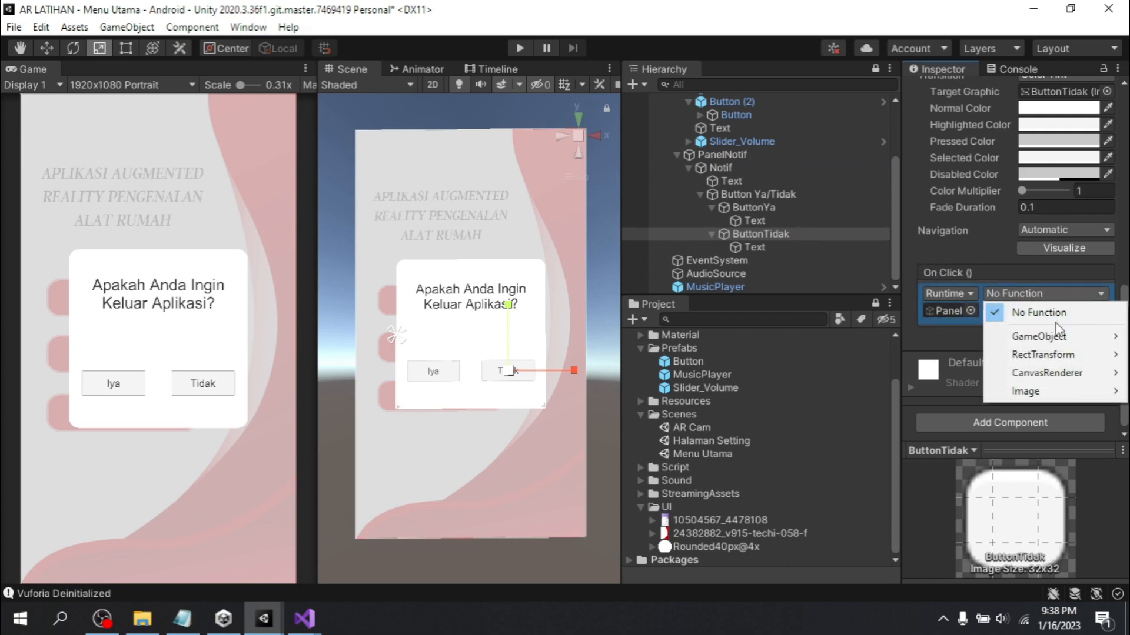
mouse_move(1050, 344)
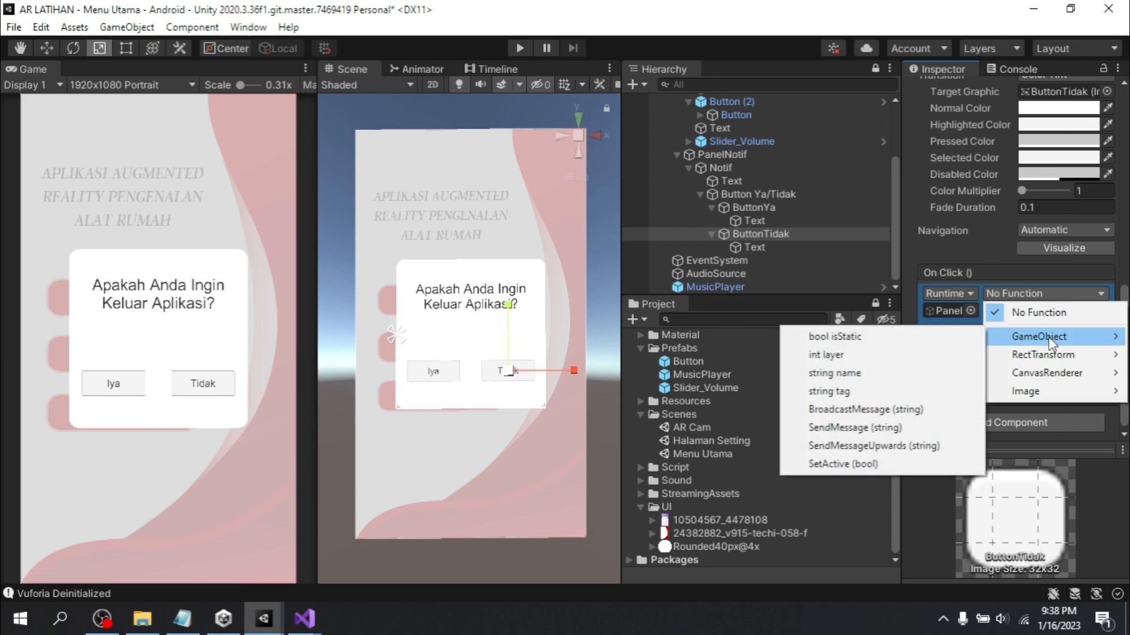
click(843, 464)
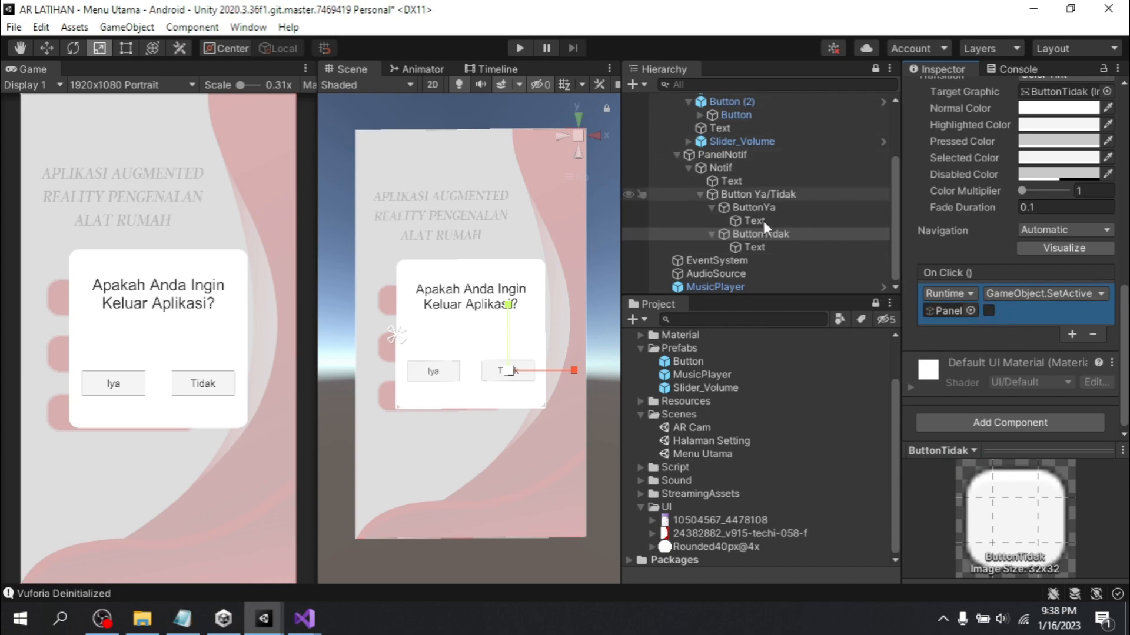
Deactivate the PanelNotif object again so the exit popup starts hidden
scroll(765, 236, up, 3)
click(721, 246)
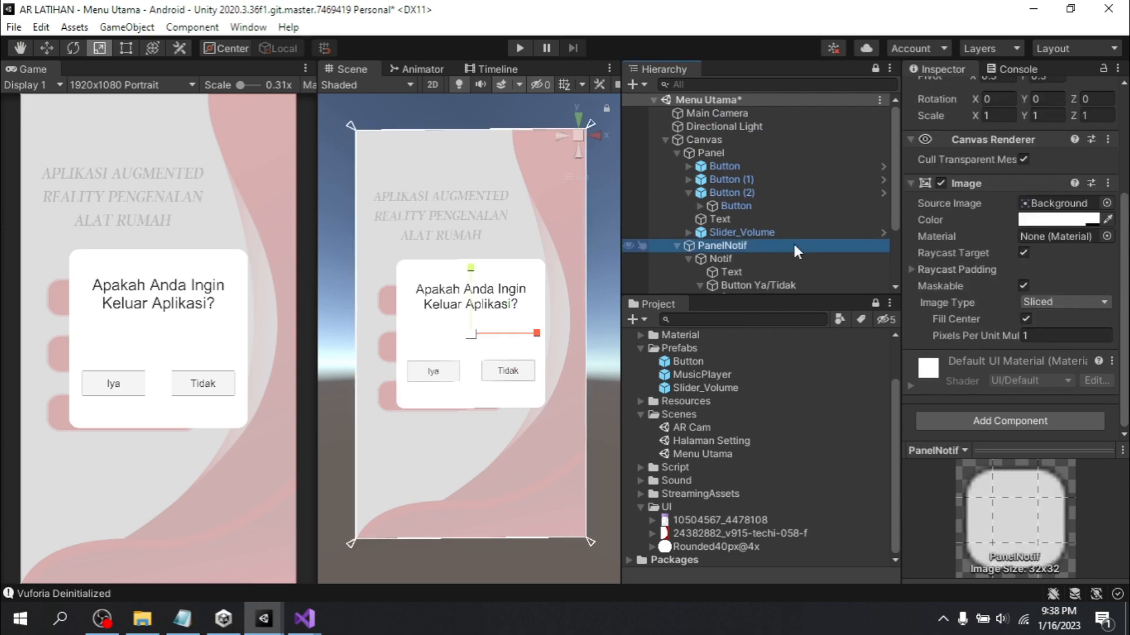
click(945, 92)
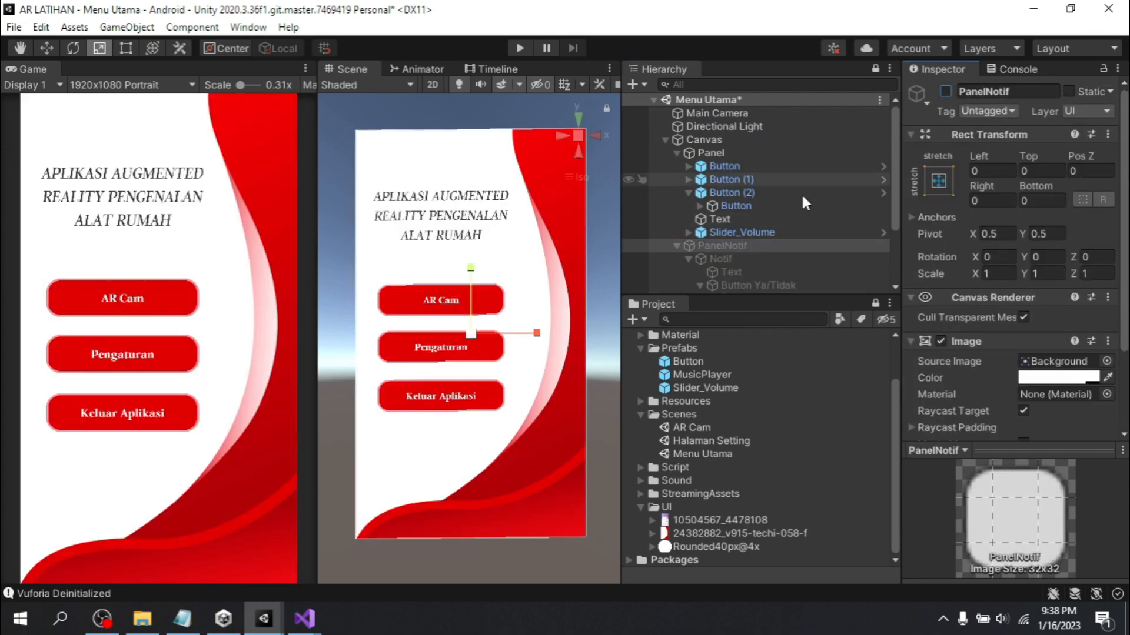
Test opening the popup with Keluar Aplikasi and closing it with Tidak repeatedly in Play mode, and save the Menu Utama scene
click(519, 47)
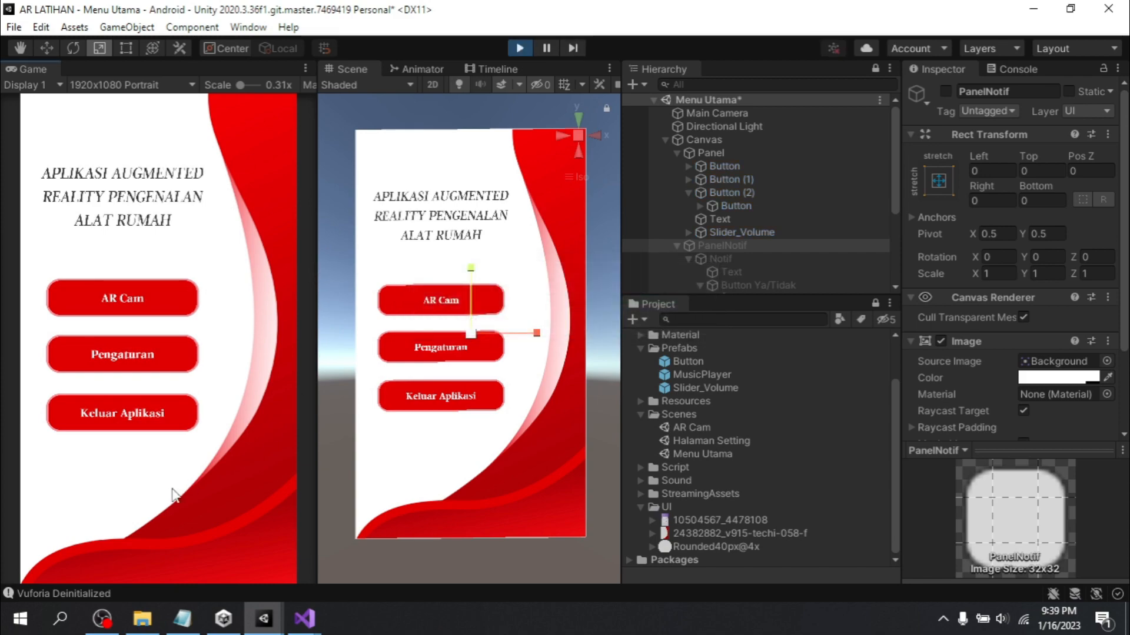
click(128, 411)
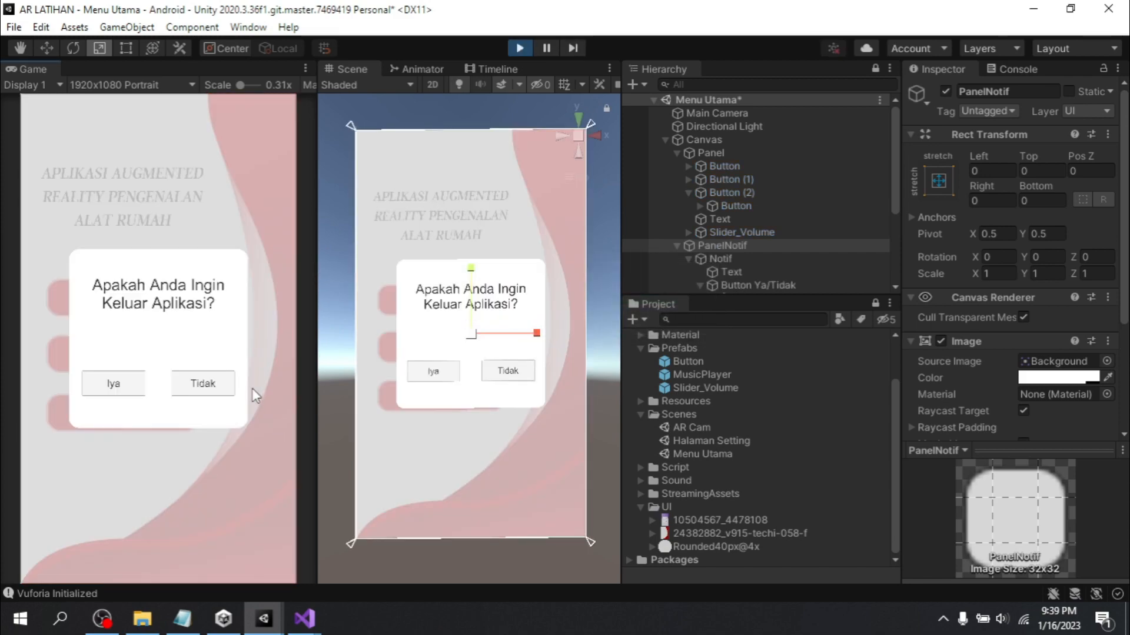
click(202, 383)
click(194, 410)
click(230, 394)
click(168, 401)
click(212, 392)
click(167, 411)
click(206, 385)
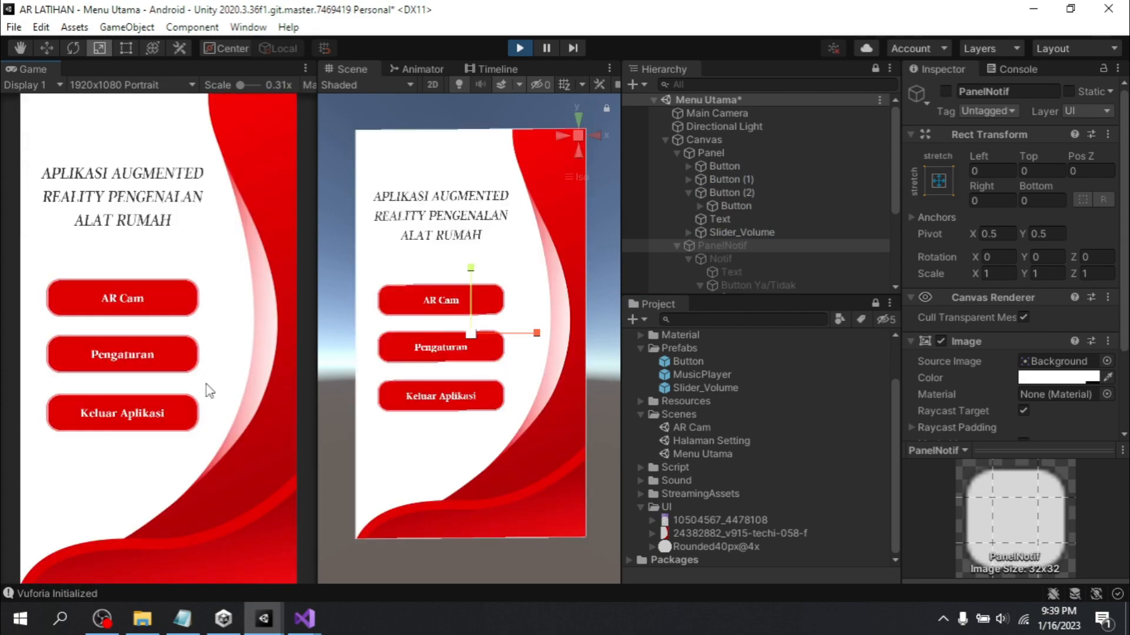
click(209, 391)
click(203, 393)
click(520, 48)
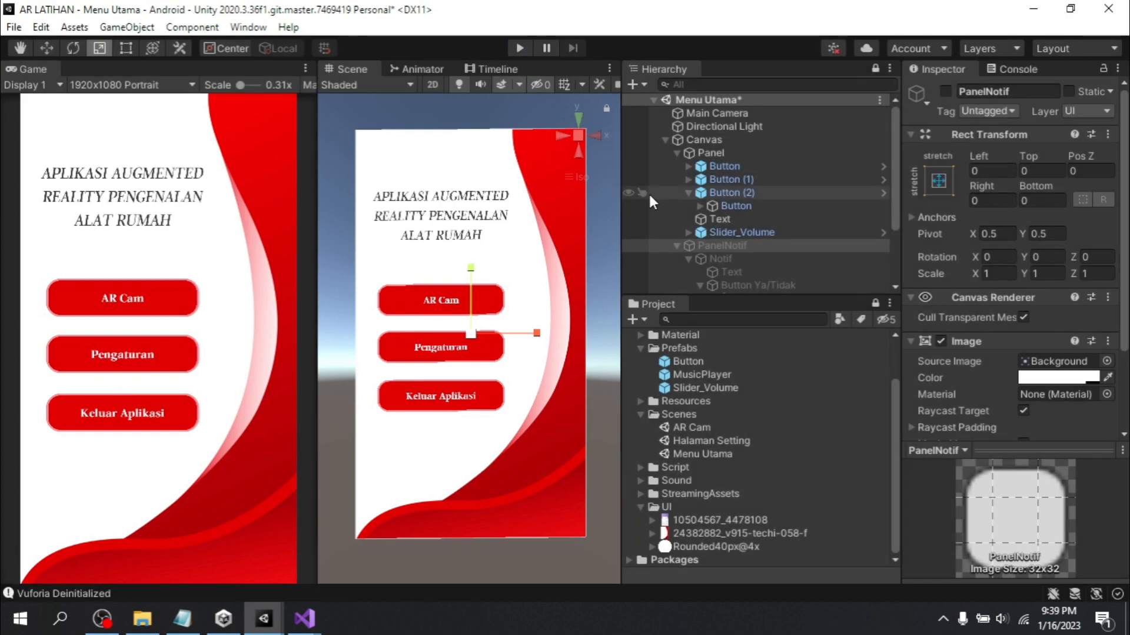
key(ctrl+s)
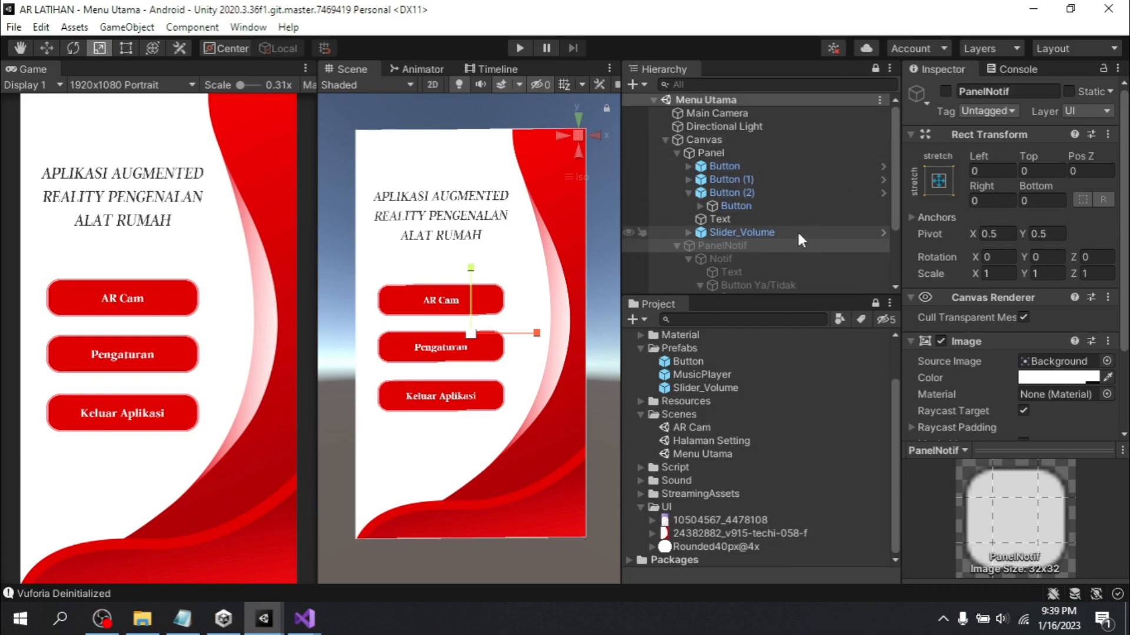
Reactivate PanelNotif and bring up the On Click list of ButtonYa
scroll(736, 219, down, 3)
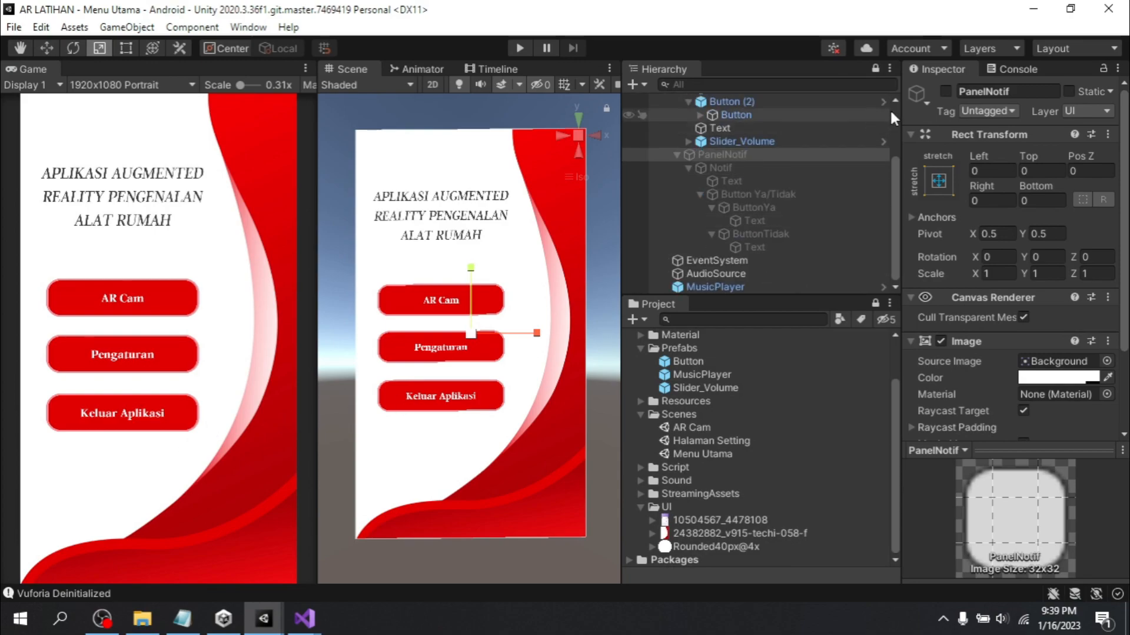
click(945, 91)
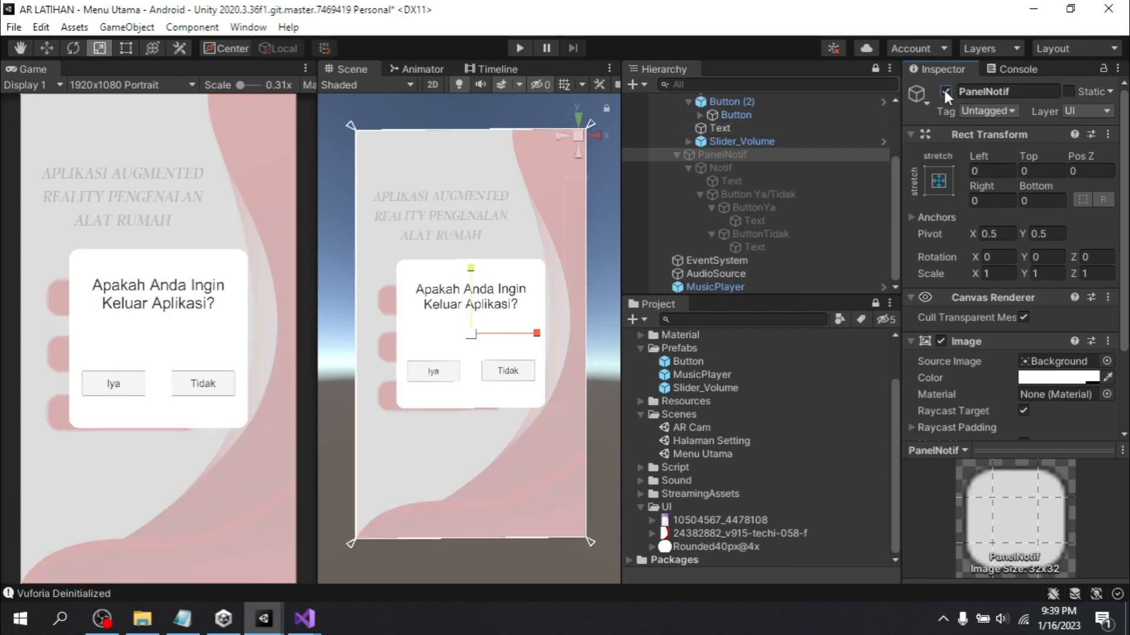
click(755, 221)
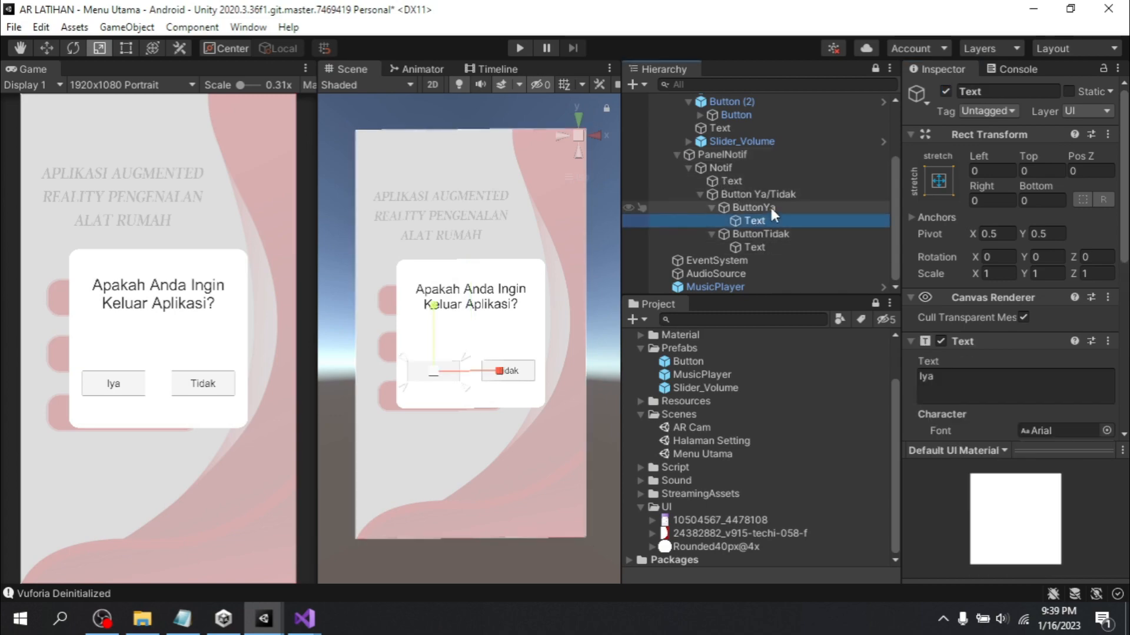
click(770, 206)
scroll(991, 317, down, 6)
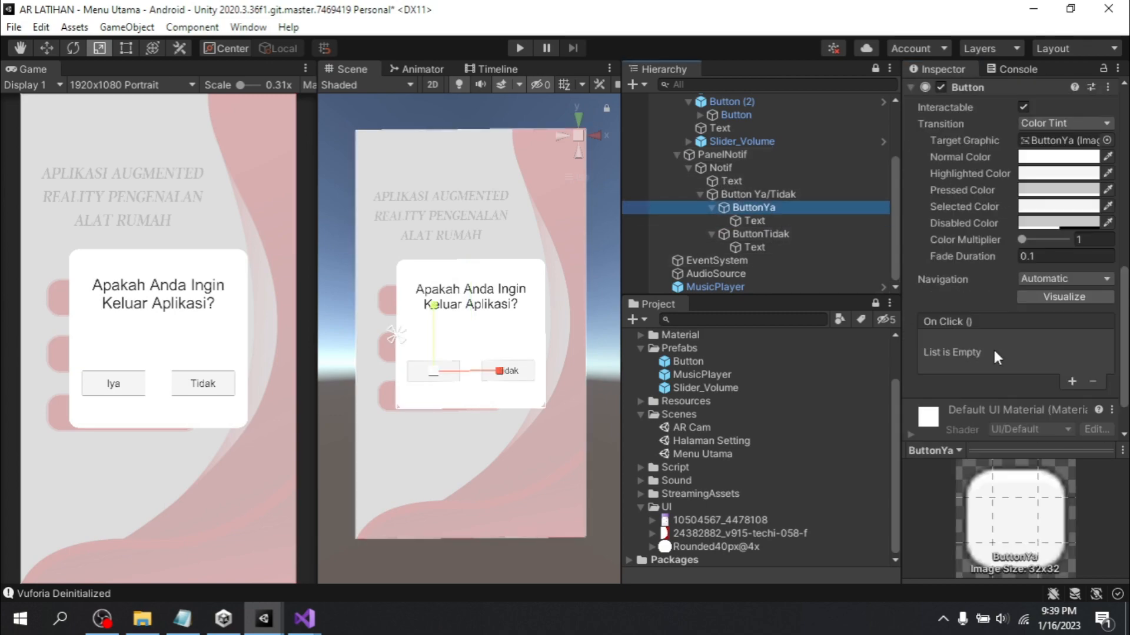
scroll(994, 357, down, 1)
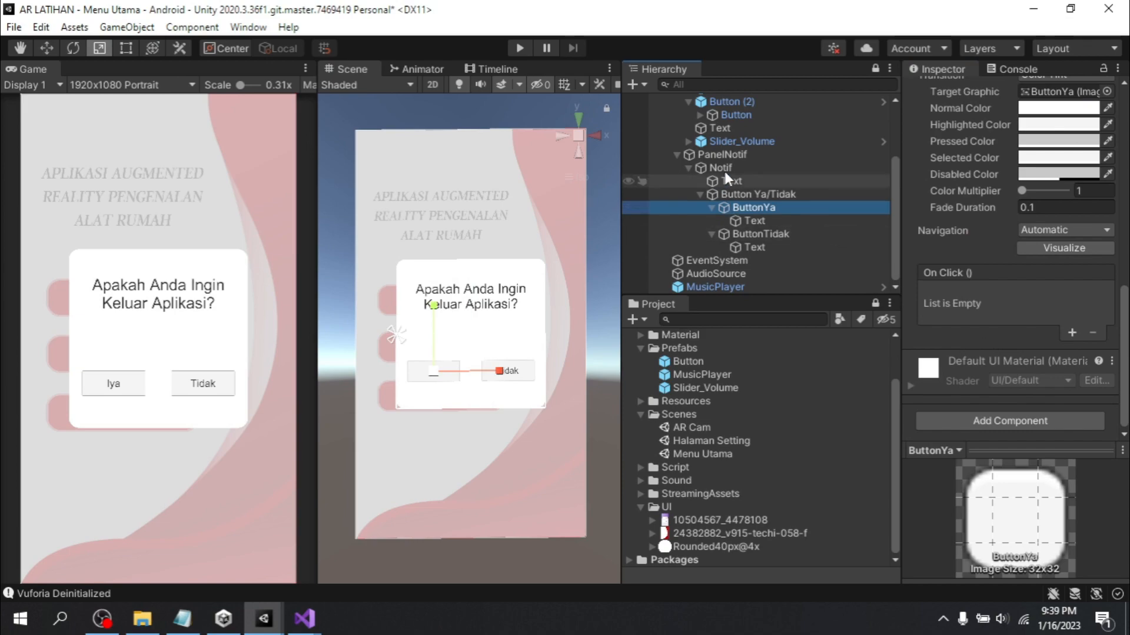
Check the components on PanelNotif and Notif, ending with PanelNotif selected
click(735, 154)
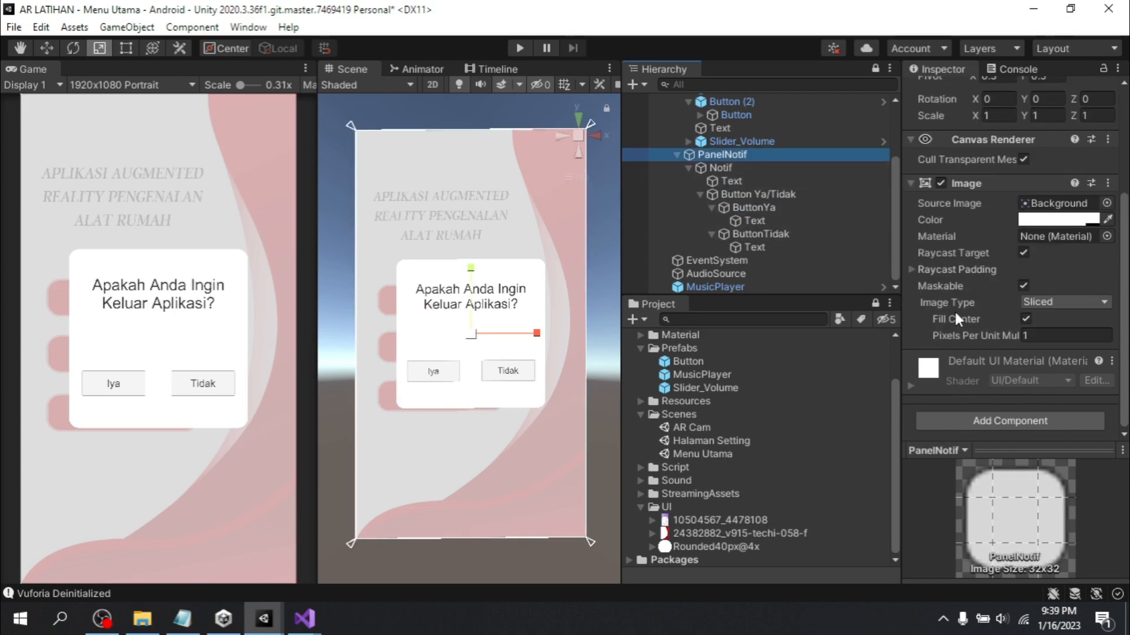
scroll(740, 214, up, 3)
scroll(739, 203, down, 3)
click(729, 168)
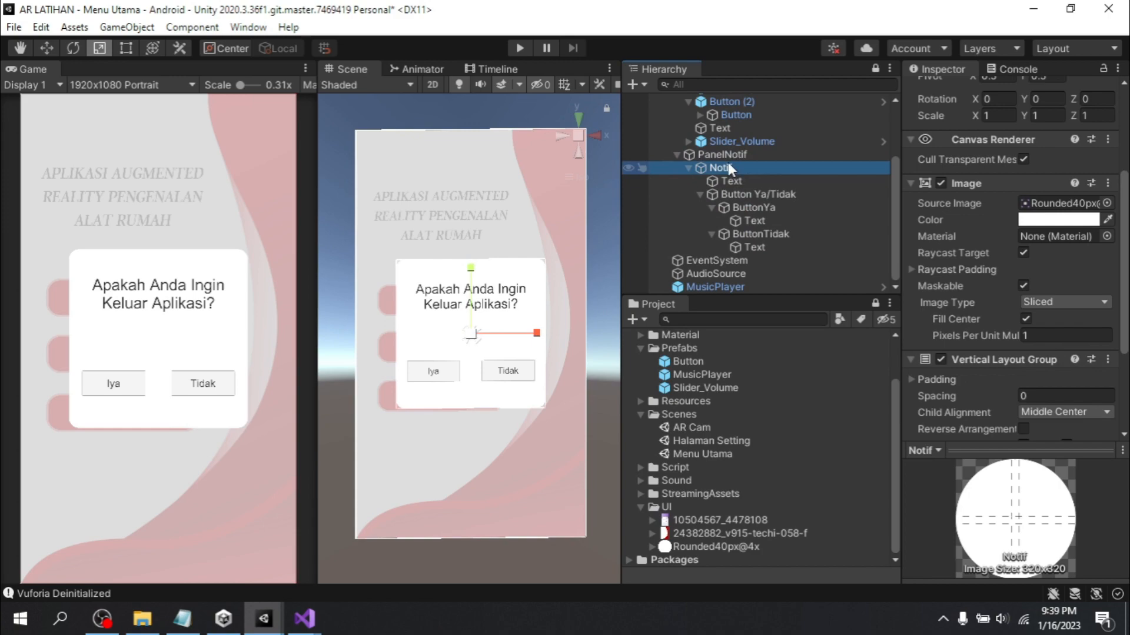
click(726, 155)
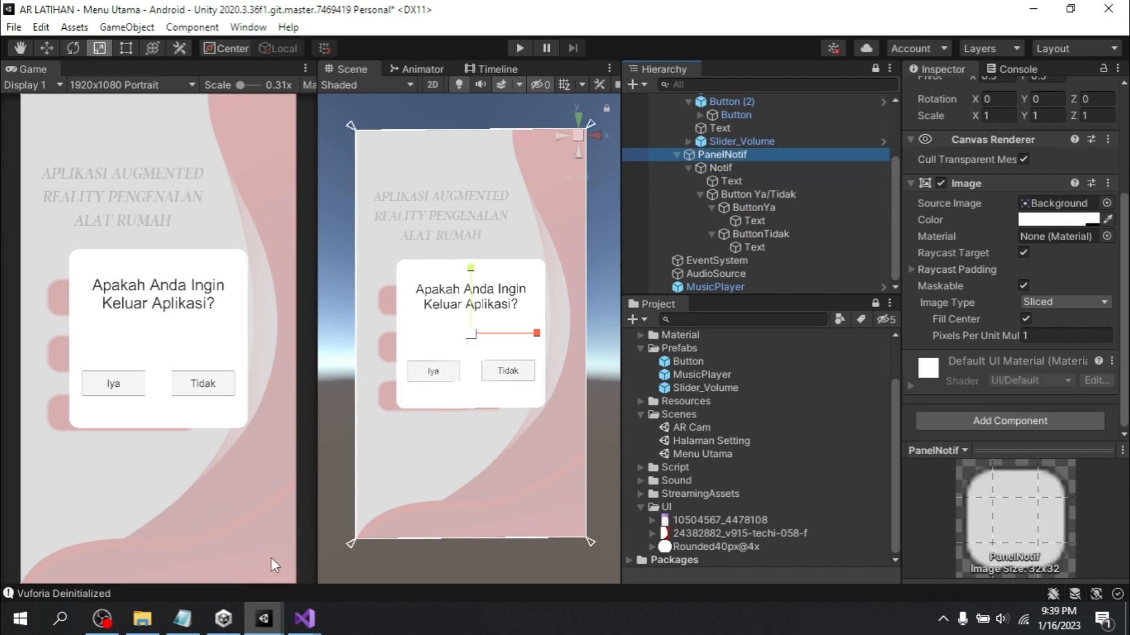
Review the ExitControlNotif exit script in the tutor coding notes in Notepad, then return to the AR LATIHAN project in Unity
click(200, 621)
scroll(255, 420, down, 13)
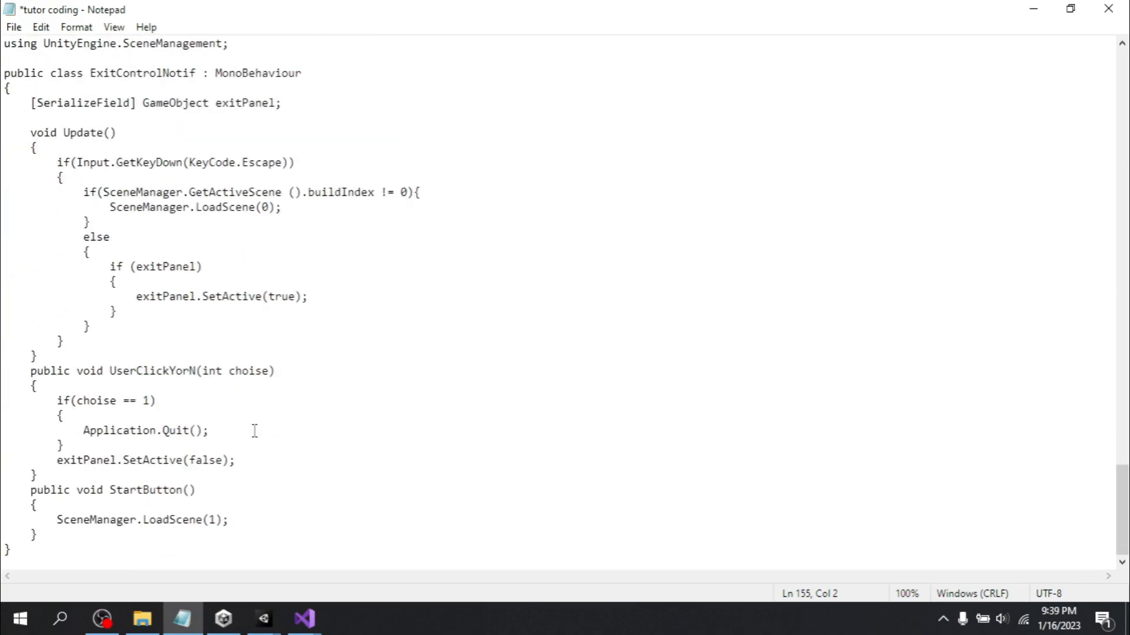
scroll(255, 431, up, 2)
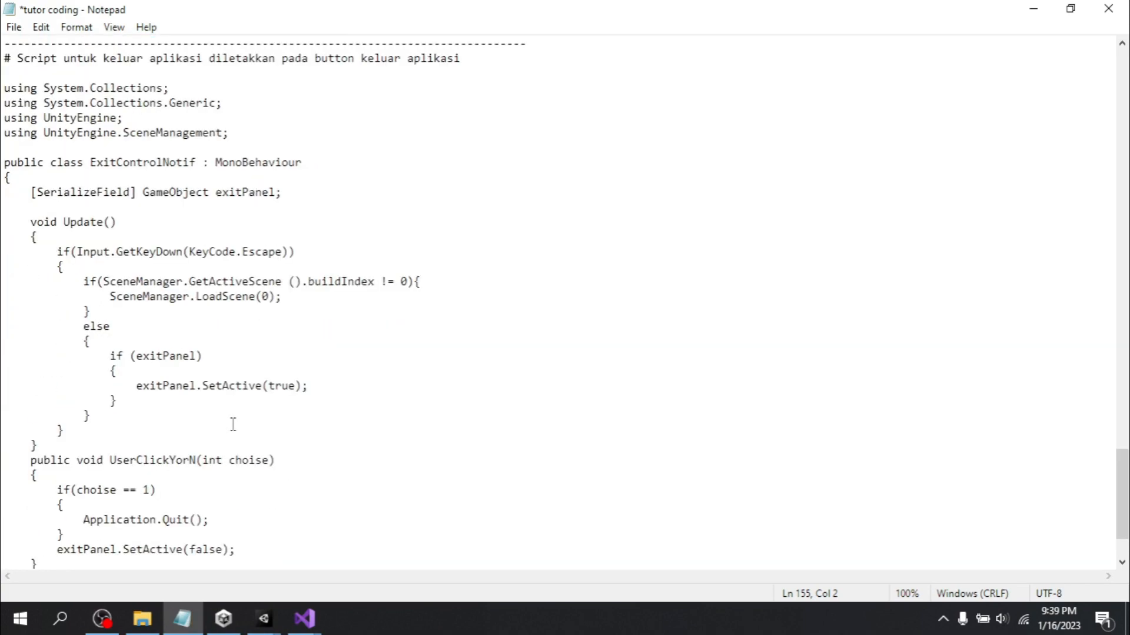
scroll(253, 381, up, 1)
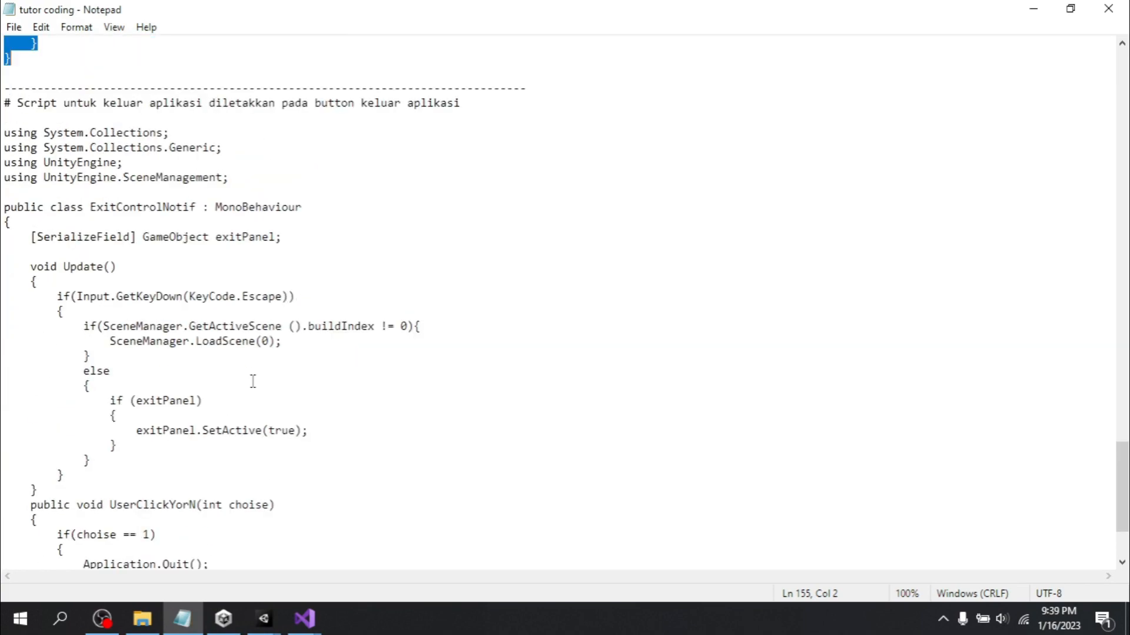
click(159, 234)
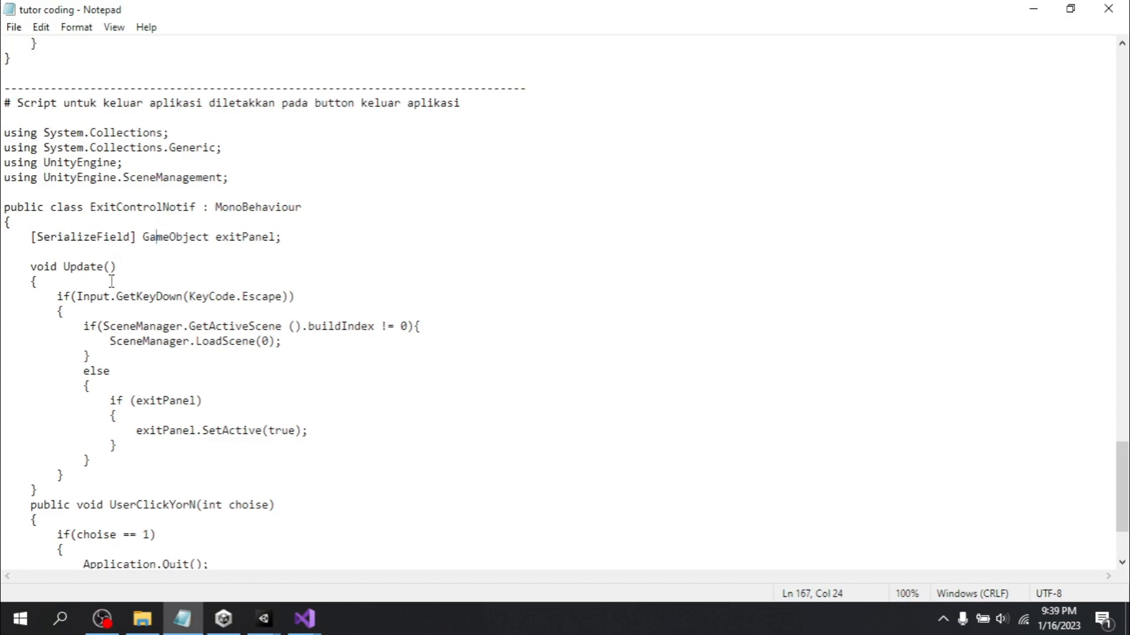
click(274, 619)
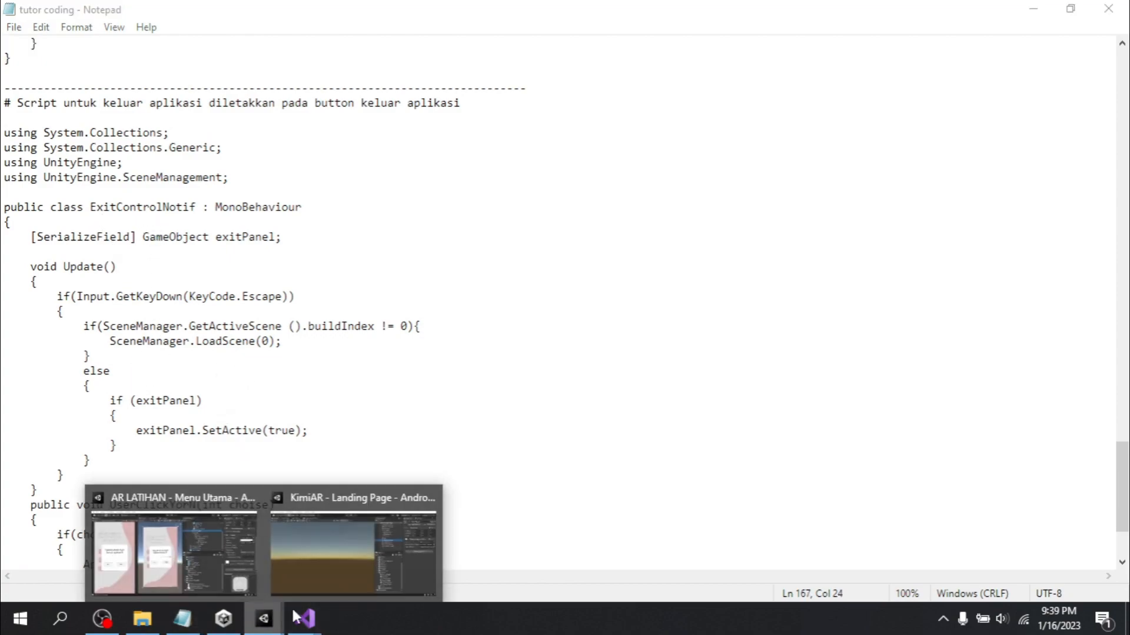
click(216, 553)
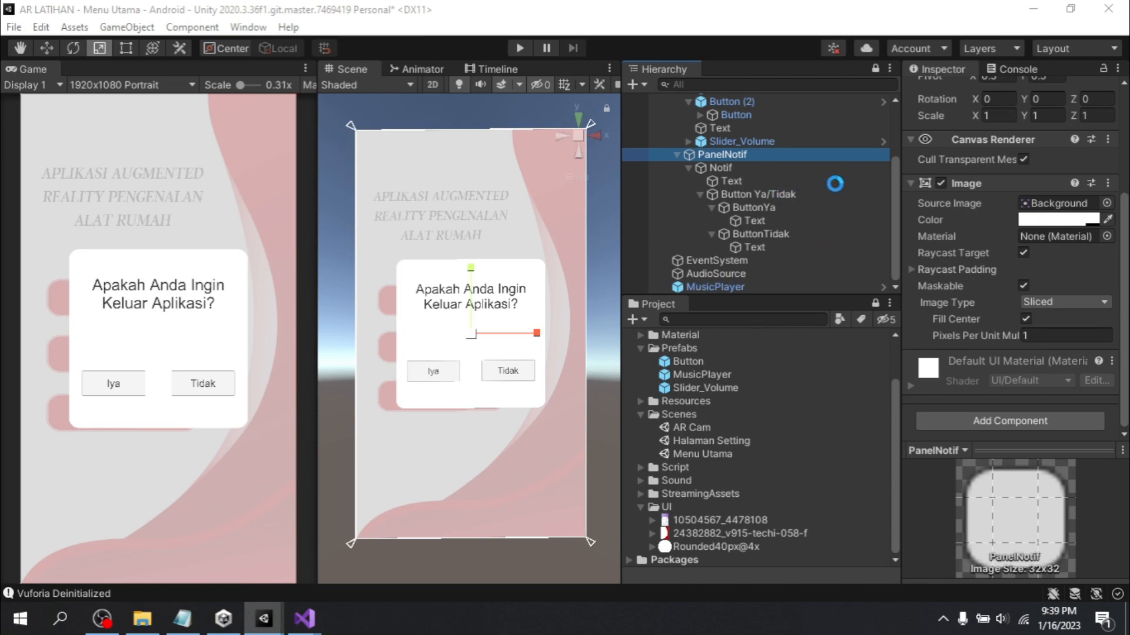
Look through the Menu Utama hierarchy from Canvas down to PanelNotif and its child objects
click(722, 168)
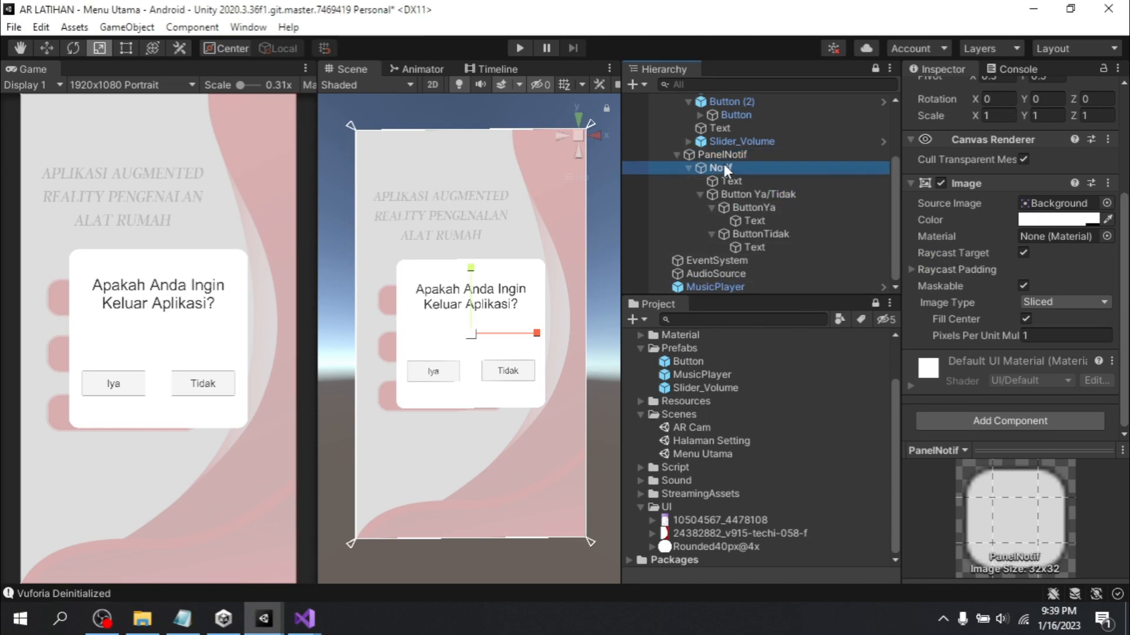
click(722, 154)
scroll(1047, 304, up, 3)
scroll(824, 236, up, 2)
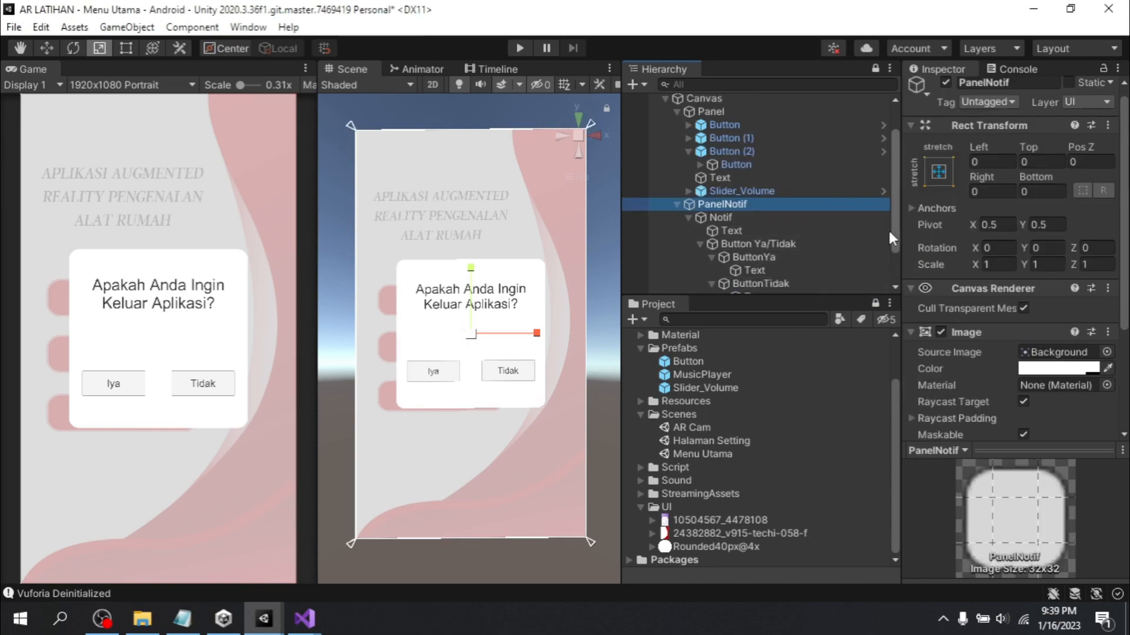
scroll(853, 224, down, 2)
scroll(1025, 220, down, 4)
scroll(1025, 220, up, 4)
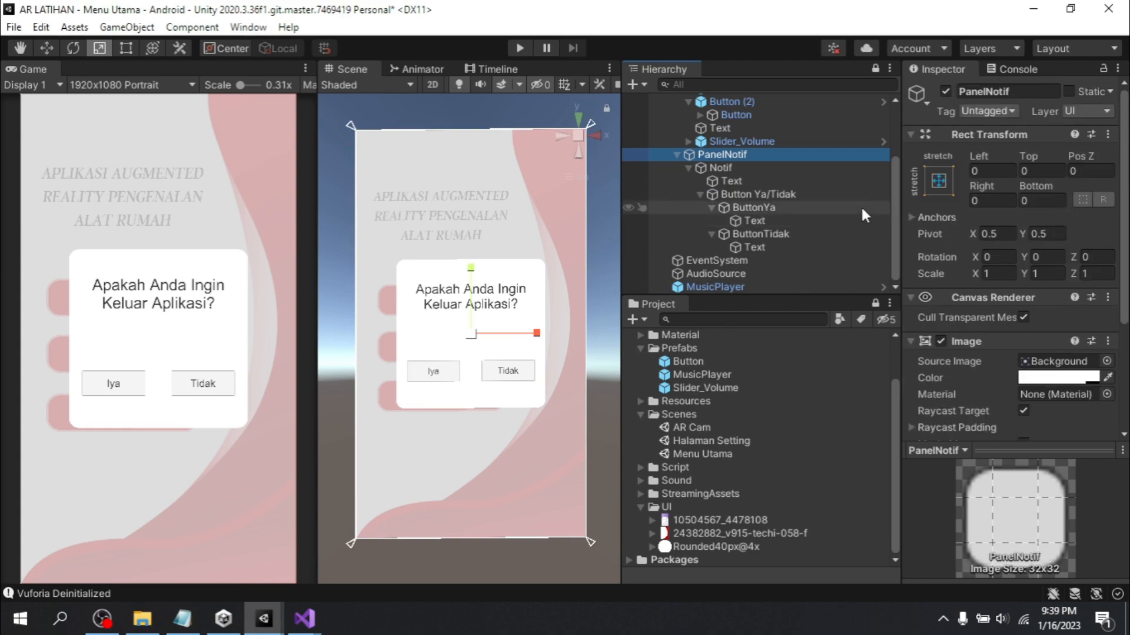
scroll(861, 204, up, 2)
scroll(783, 227, down, 2)
scroll(740, 204, up, 2)
scroll(740, 203, down, 2)
scroll(746, 191, up, 2)
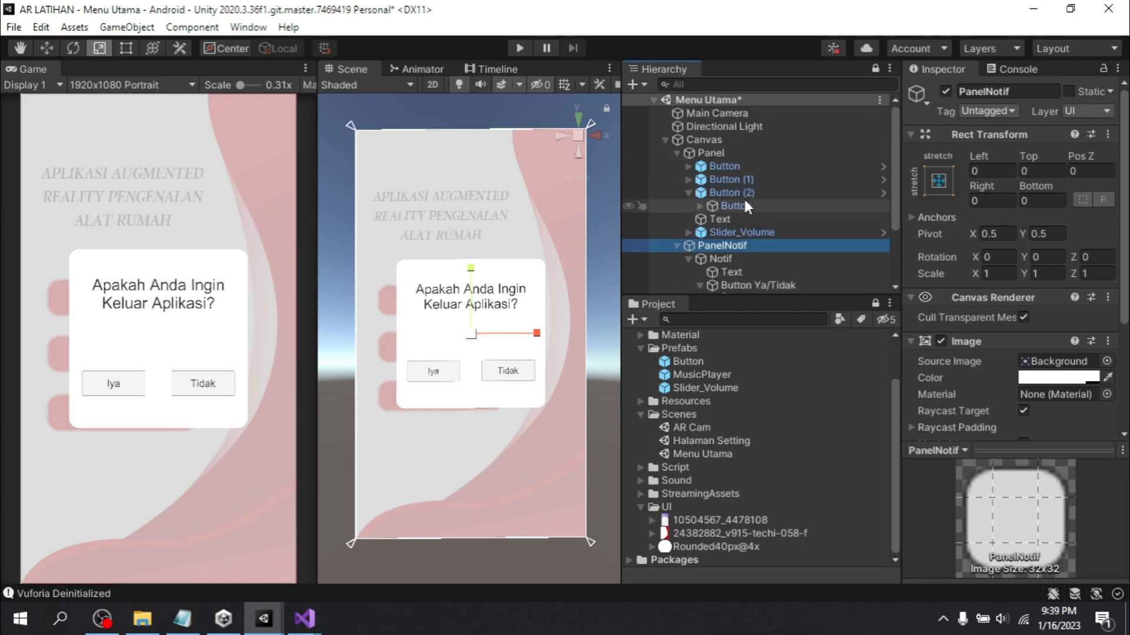
Save the Menu Utama scene and copy the class name ExitControlNotif from the exit script in Notepad
click(714, 139)
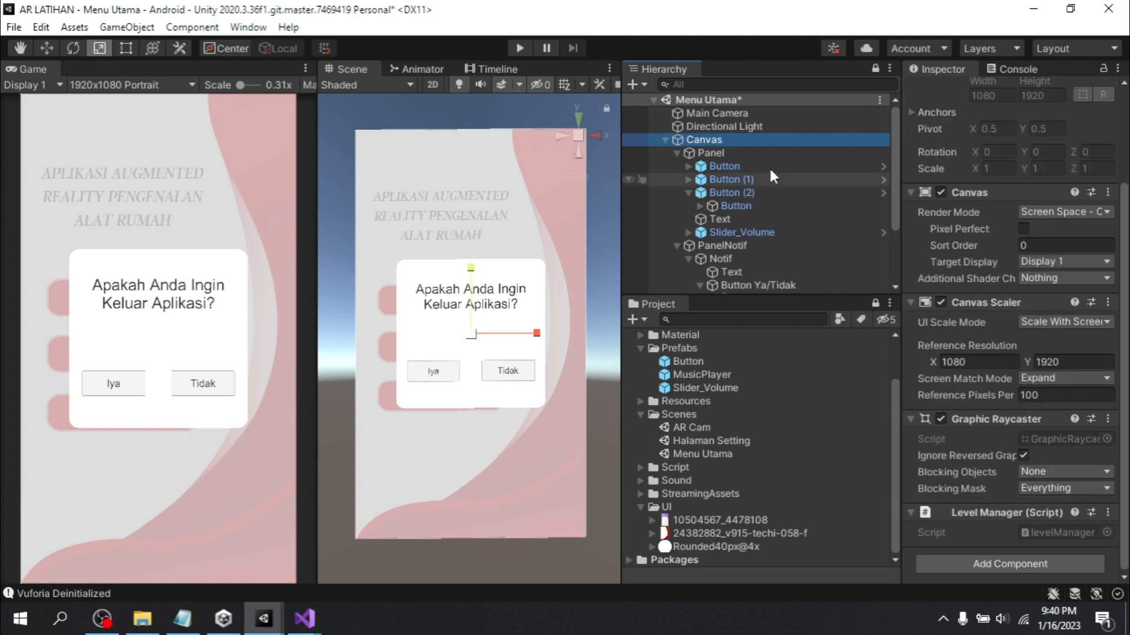
key(ctrl+s)
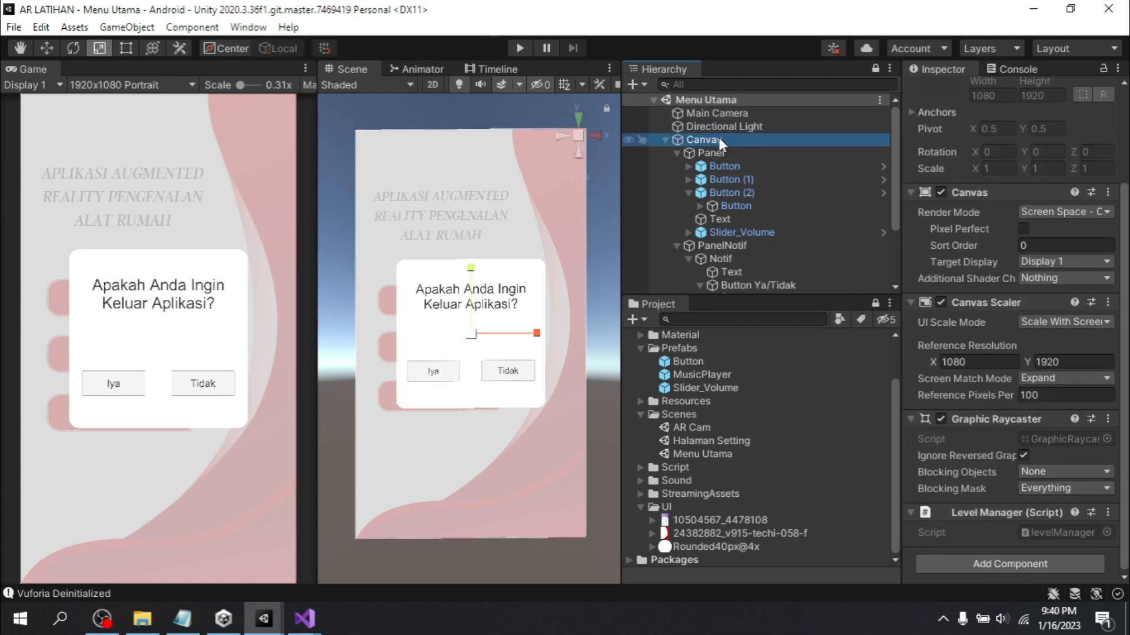
click(997, 563)
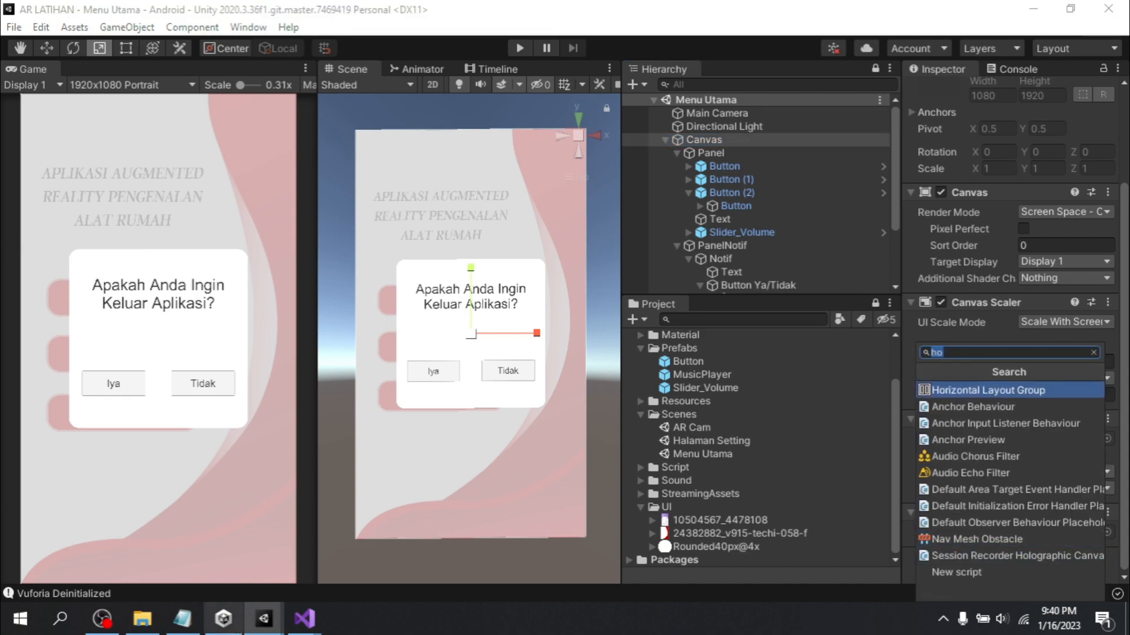
click(182, 618)
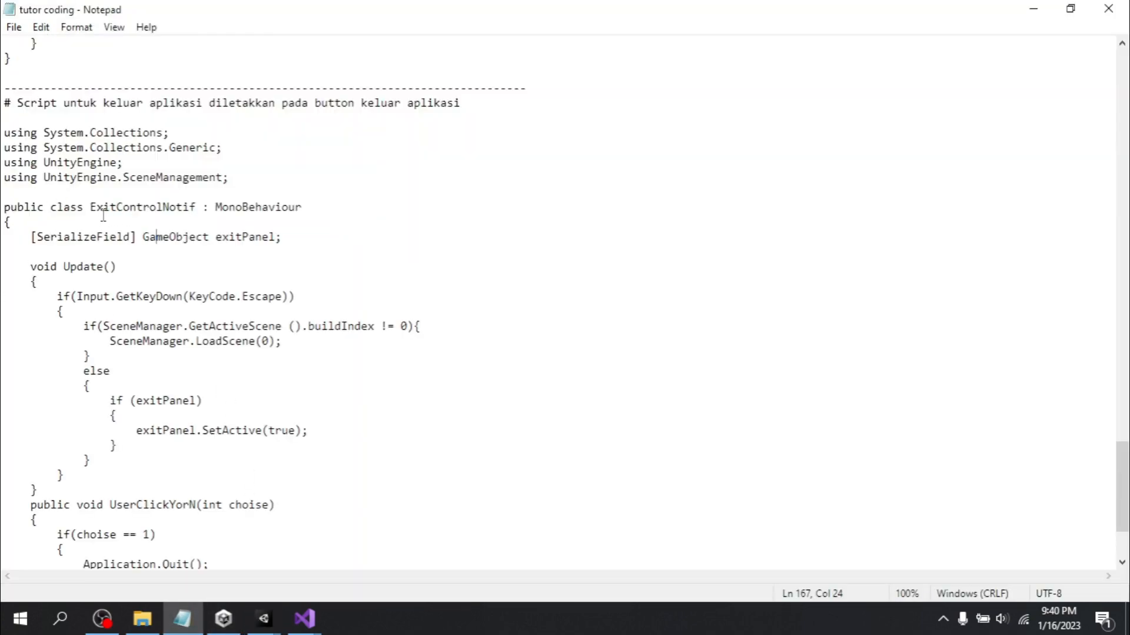
drag(92, 207, 199, 207)
key(ctrl+c)
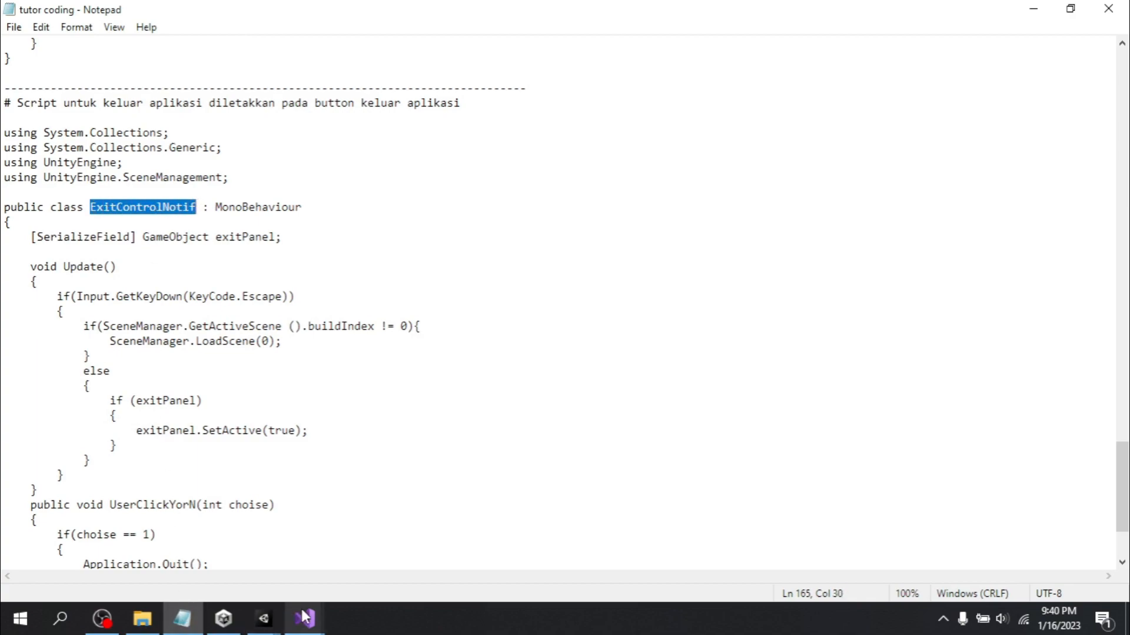
Back in Unity, create a new script named ExitControlNotif and add it as a component on Canvas
mouse_move(264, 619)
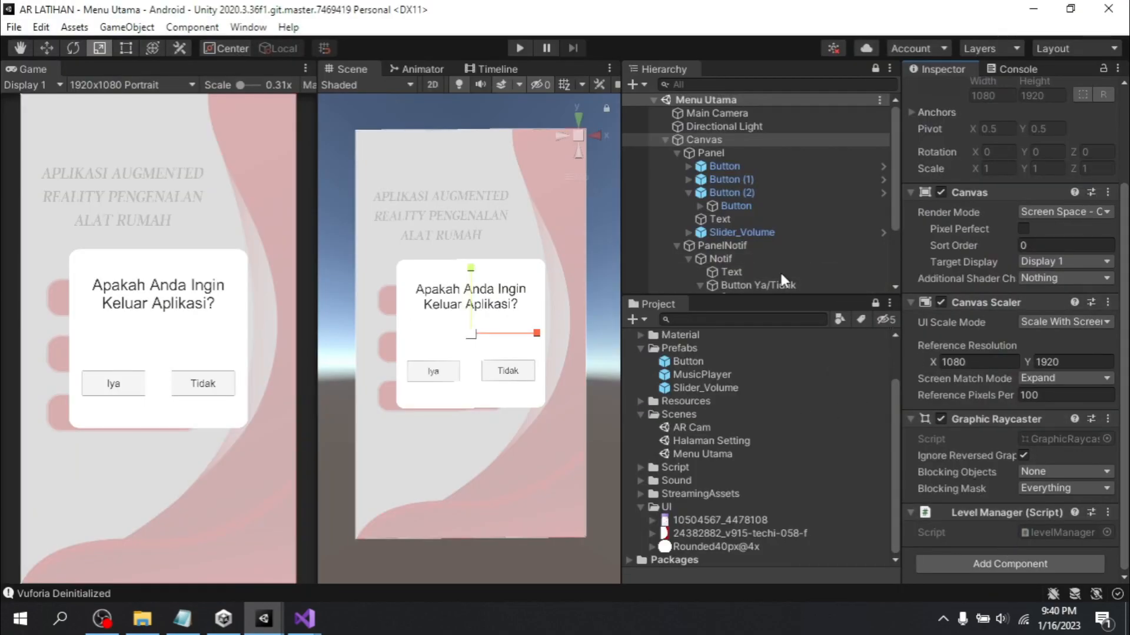
click(712, 152)
click(706, 140)
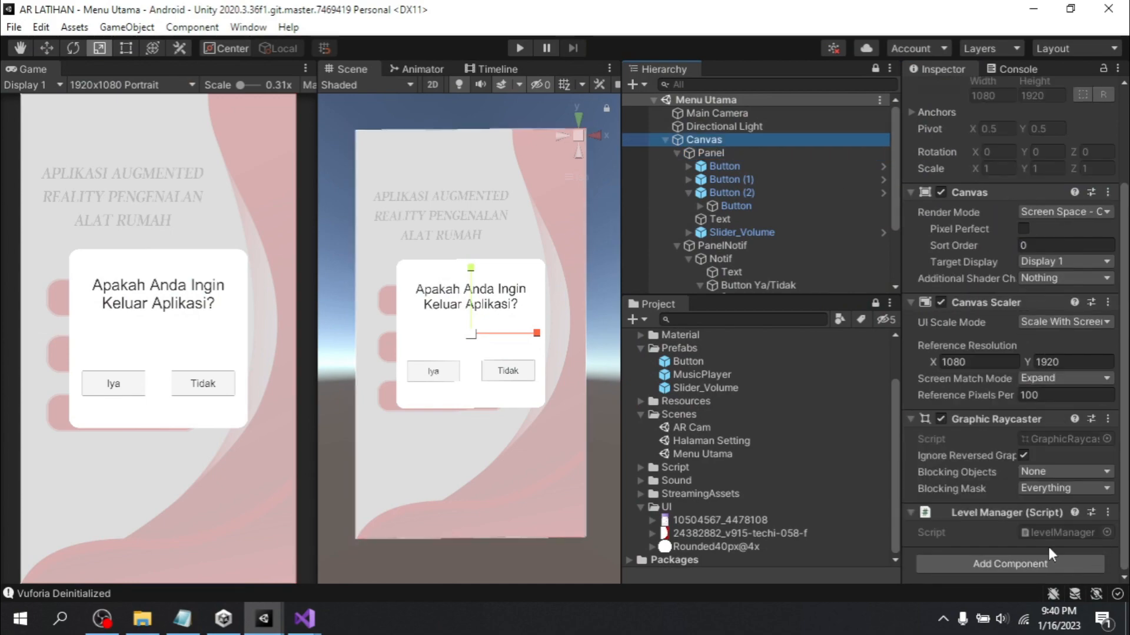
click(1037, 562)
key(ctrl+v)
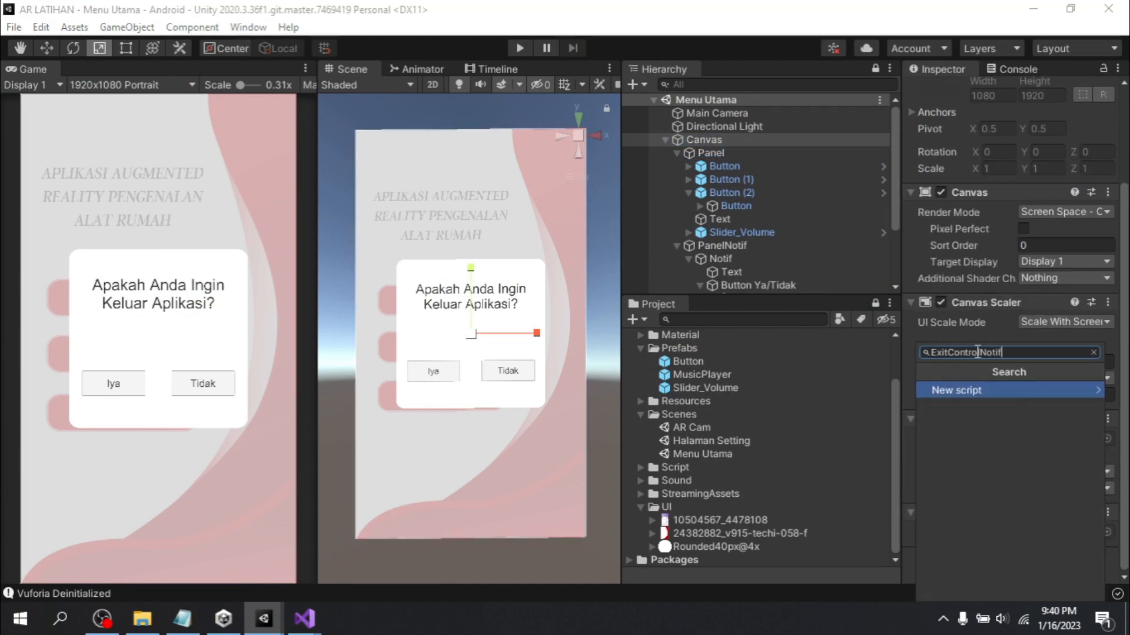
click(971, 390)
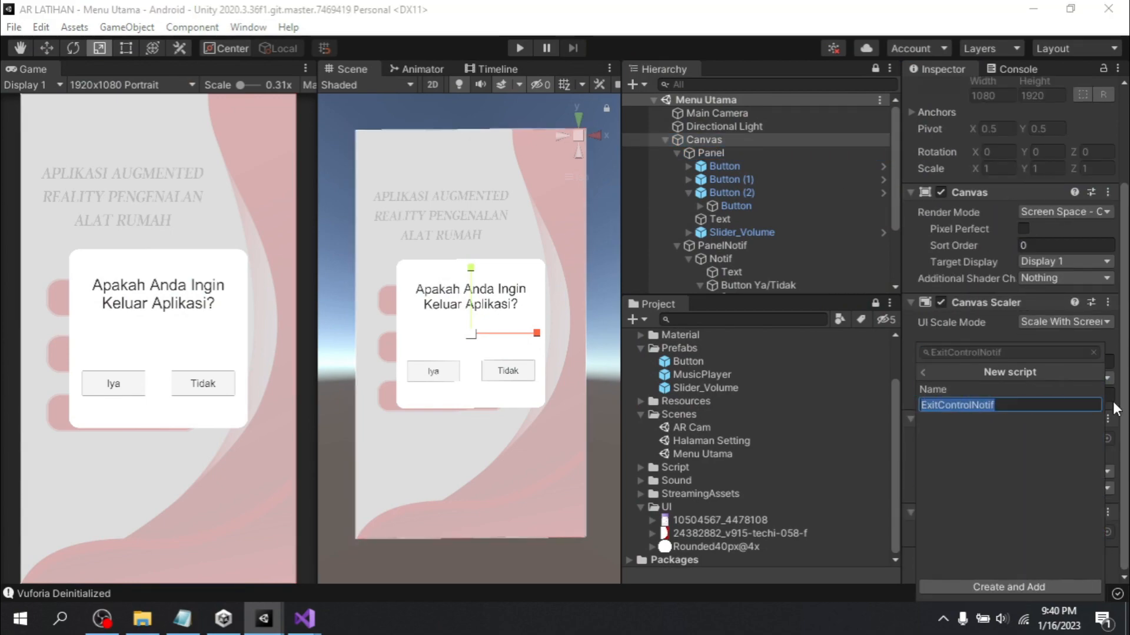
click(1010, 588)
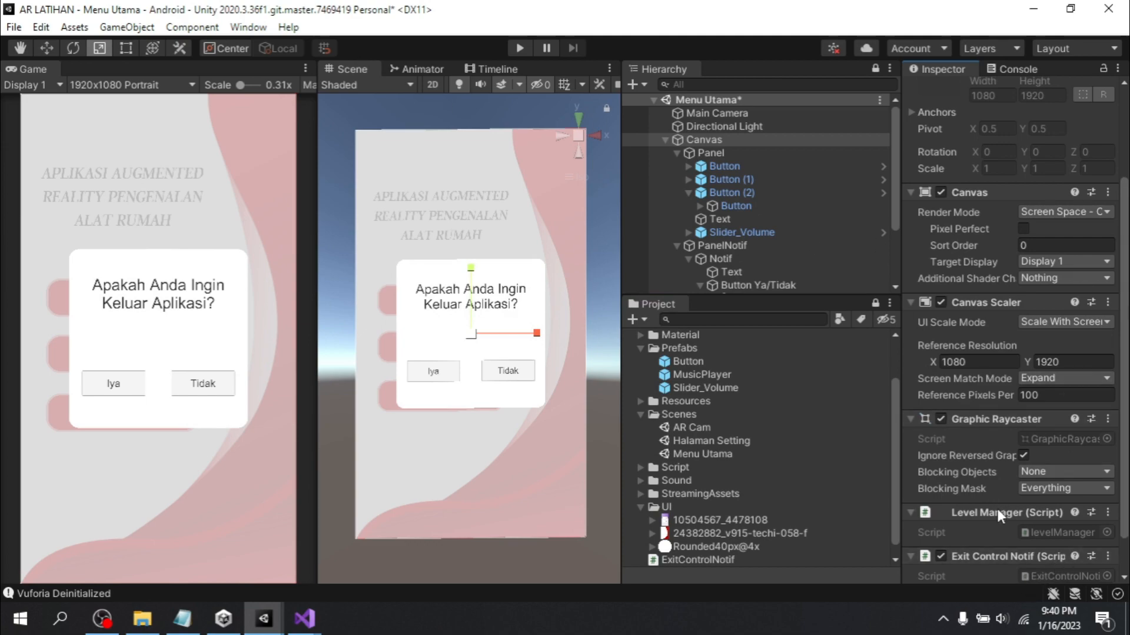
Remove the Exit Control Notif component from Canvas, keeping its script file in the project assets
scroll(997, 509, down, 2)
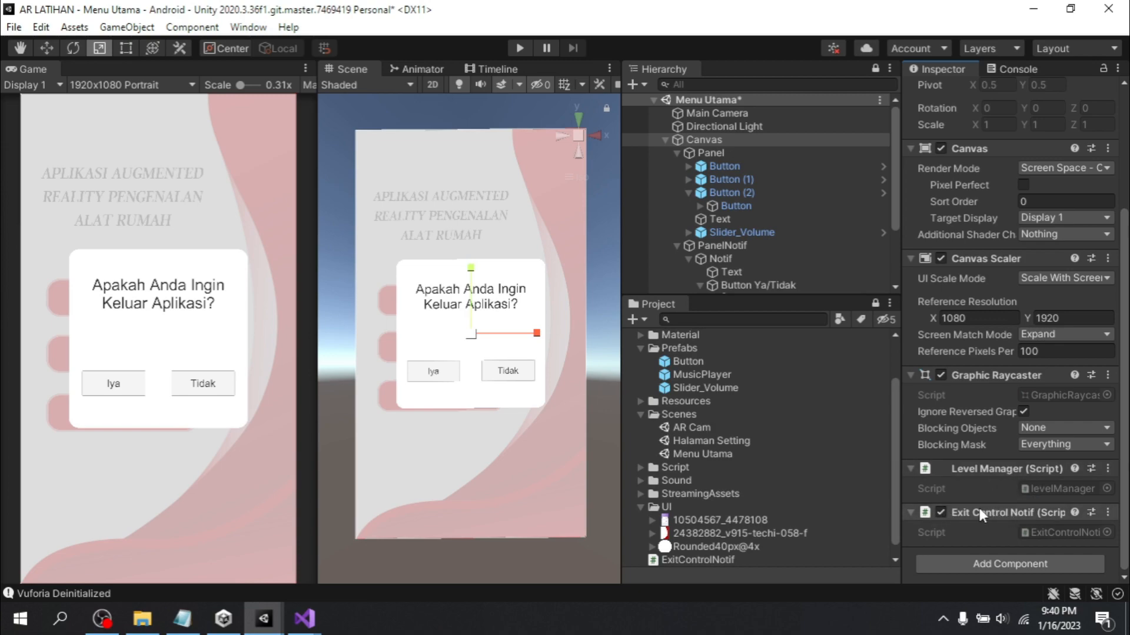
click(940, 514)
click(941, 512)
scroll(736, 507, down, 1)
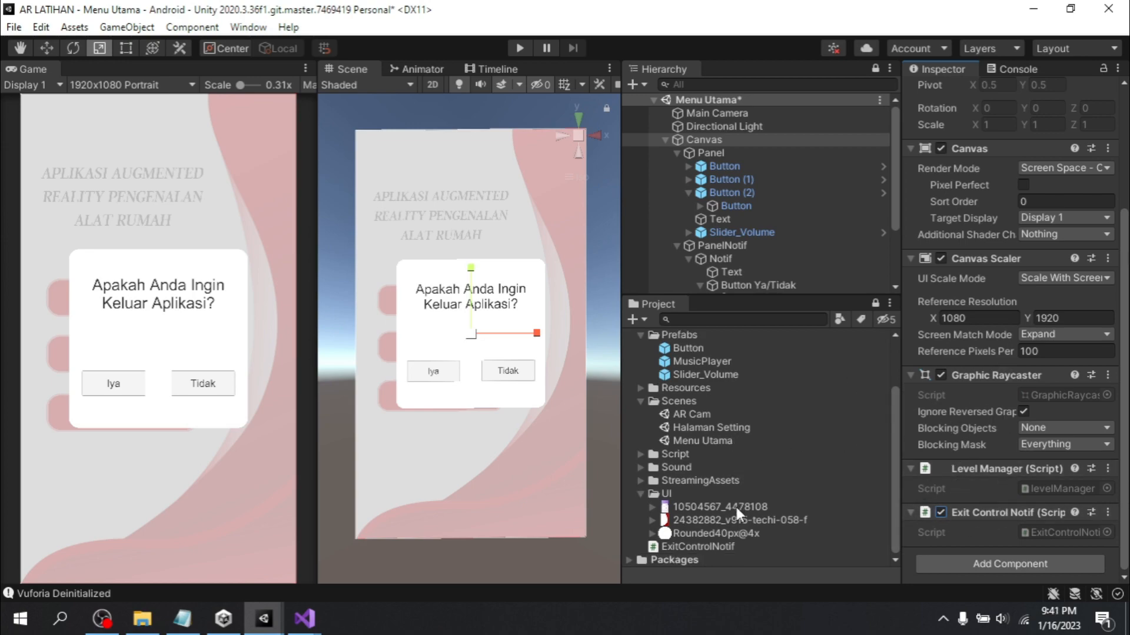
click(983, 509)
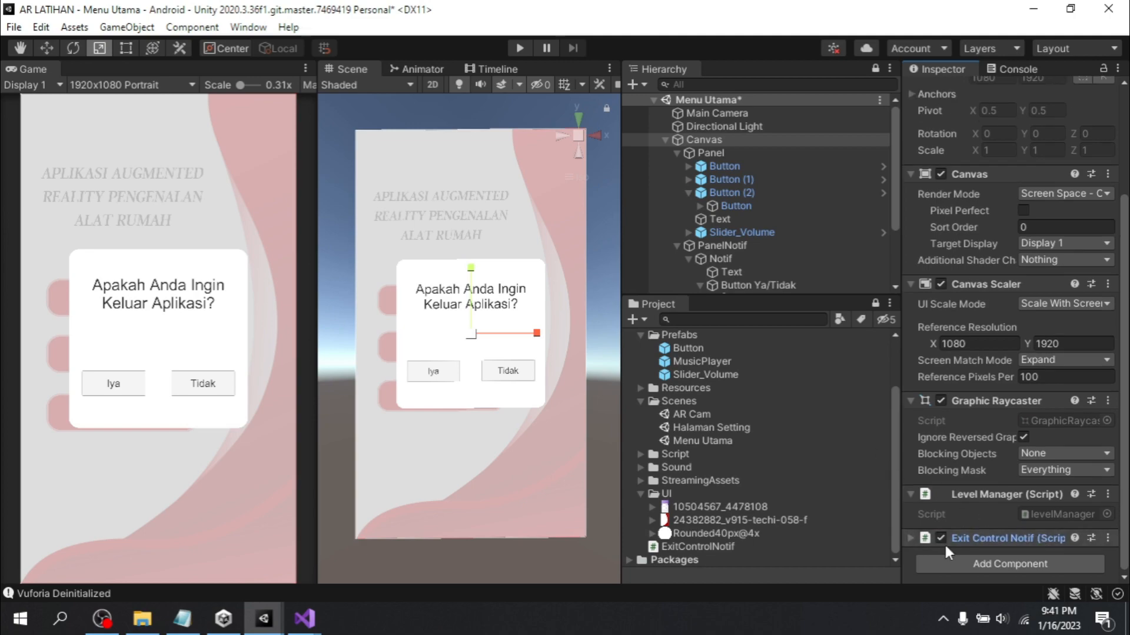
click(916, 539)
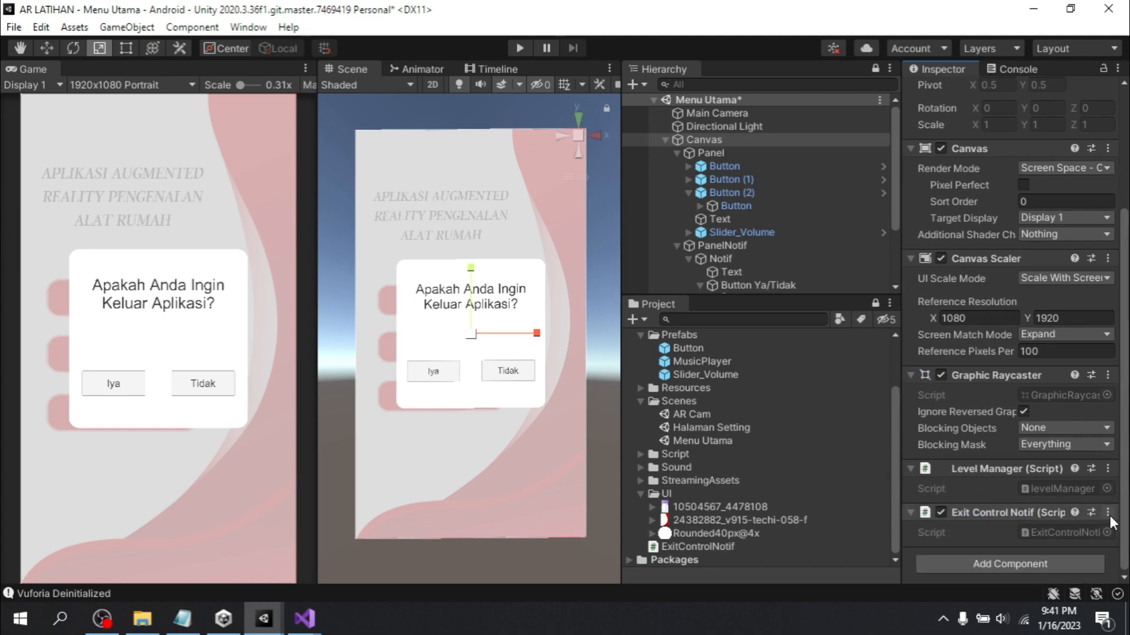
click(1108, 514)
click(1029, 350)
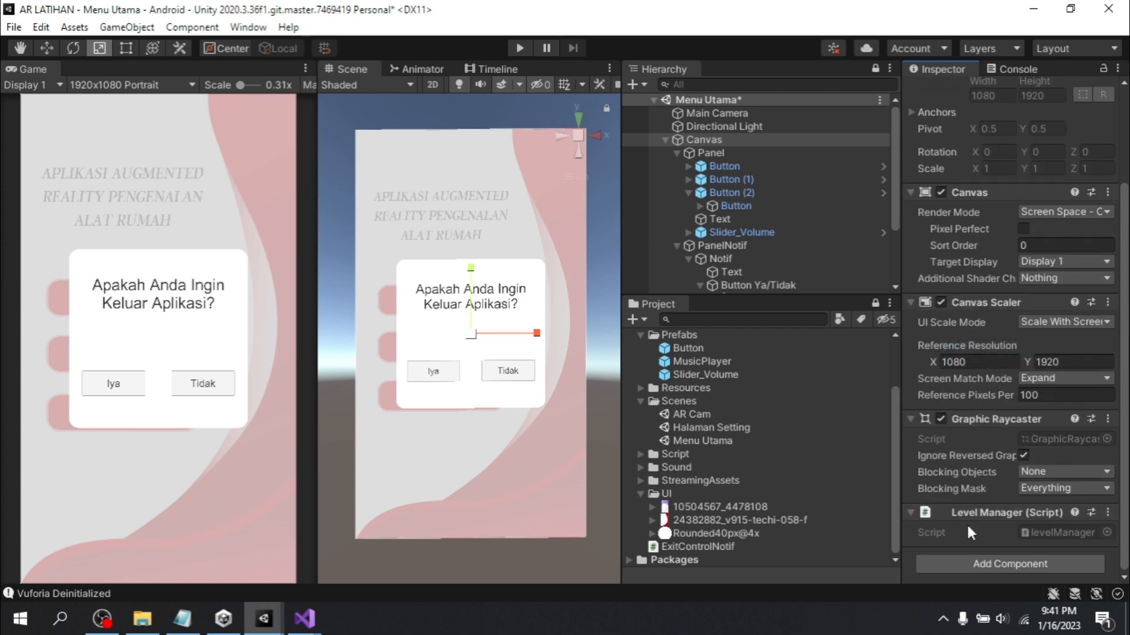
Check the new ExitControlNotif script asset and create an empty object named EM at the root of the Menu Utama scene
click(697, 546)
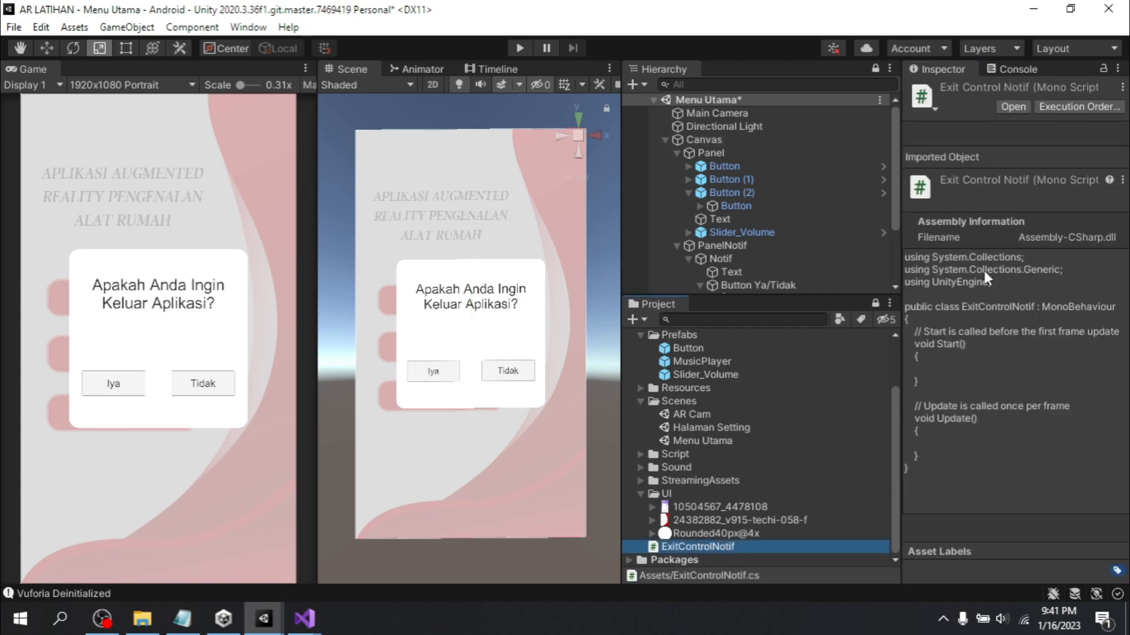
scroll(743, 420, up, 3)
scroll(760, 199, down, 3)
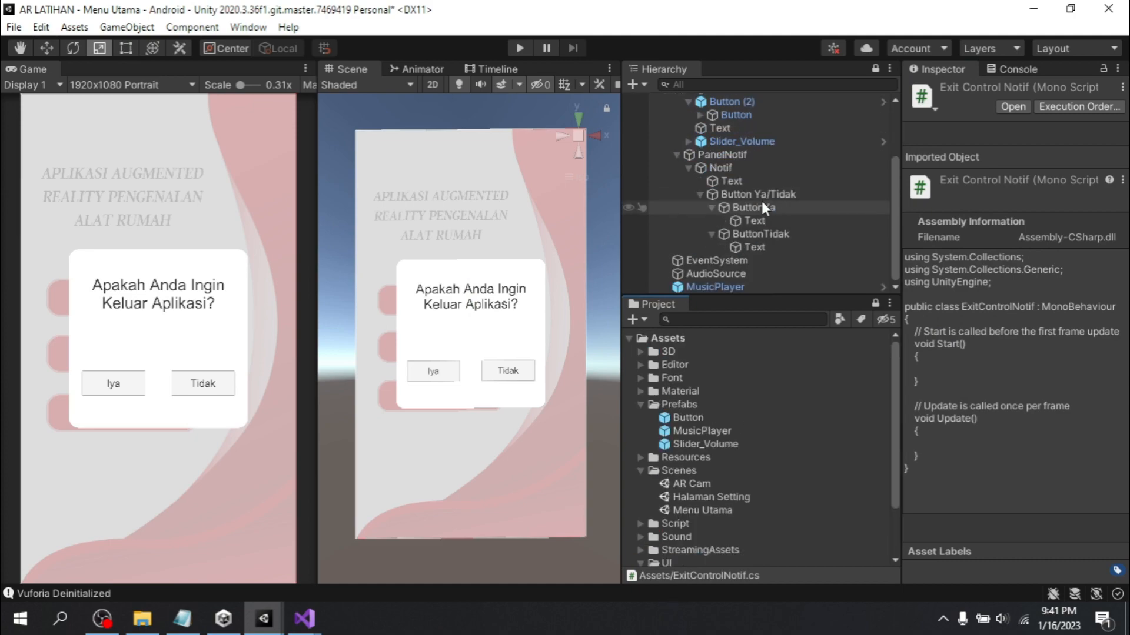
scroll(753, 188, up, 5)
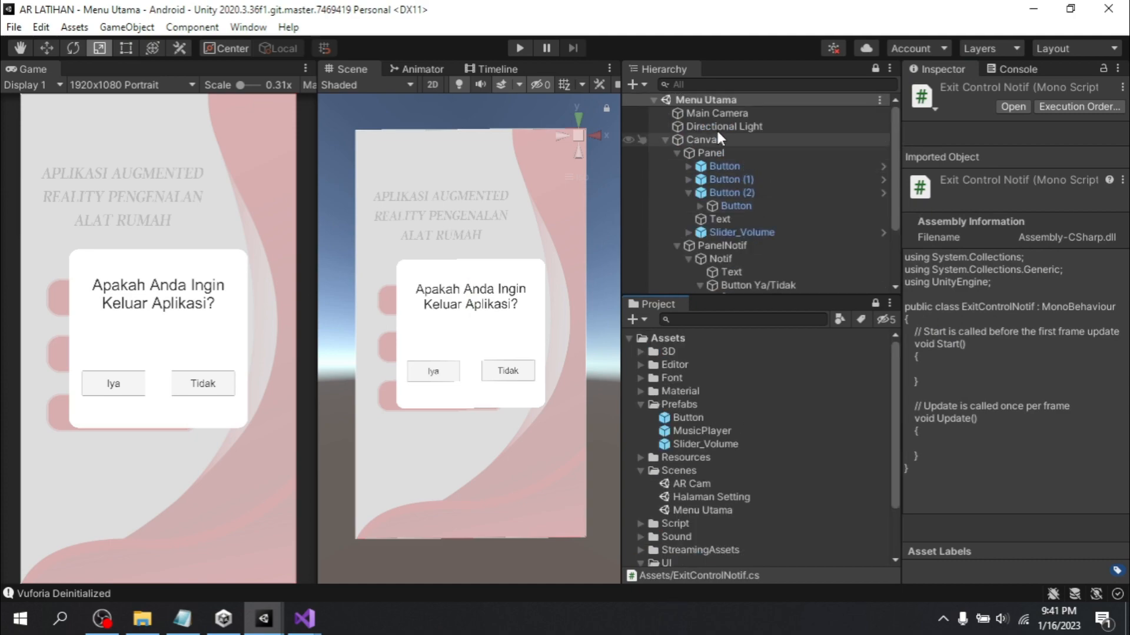
click(646, 85)
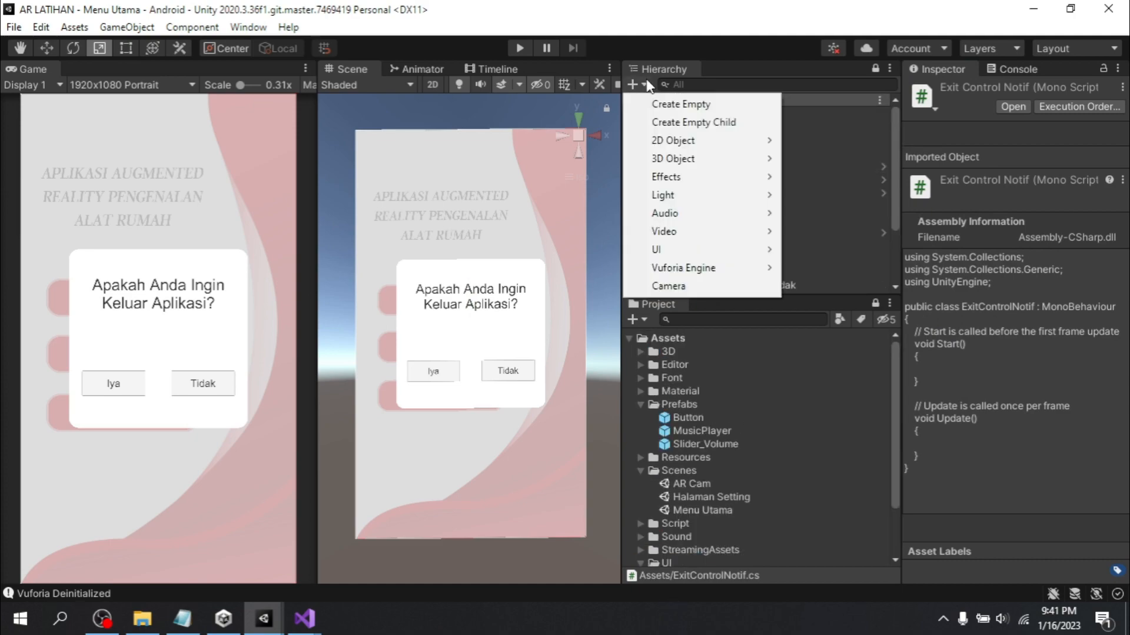
click(699, 105)
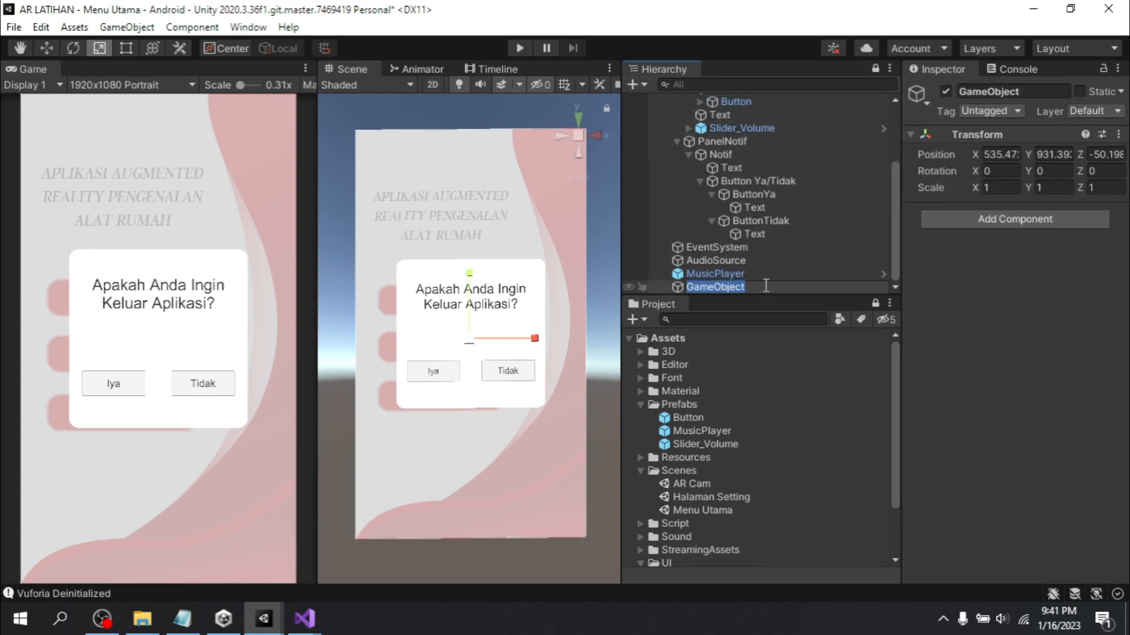
text(EM)
key(Return)
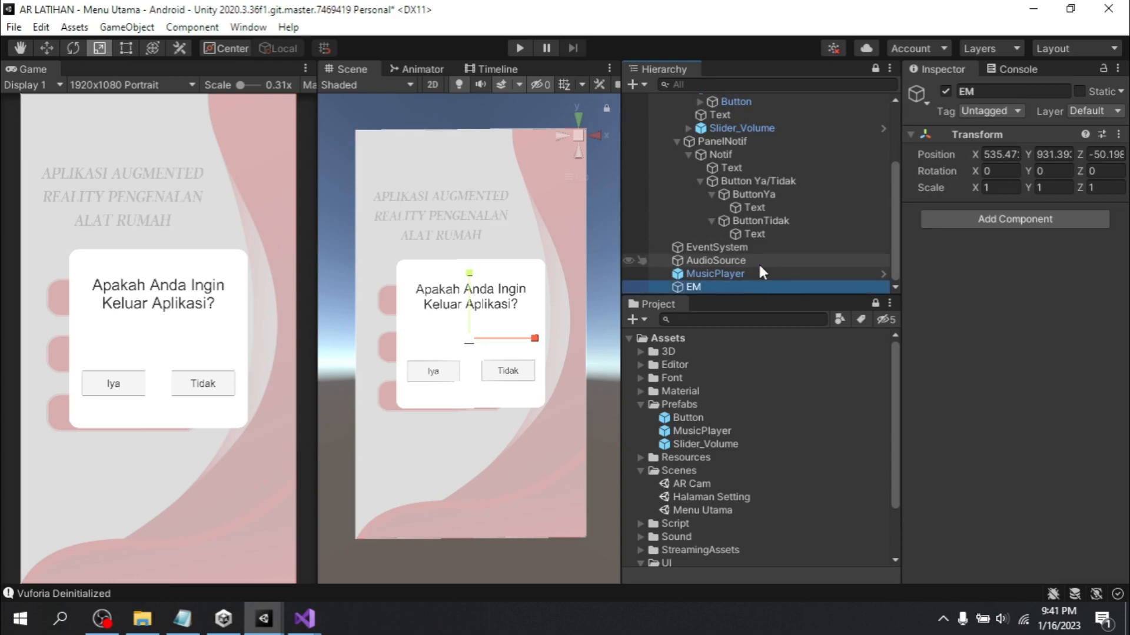
Set the EM object's position to X 0, Y 0, Z 0
click(998, 154)
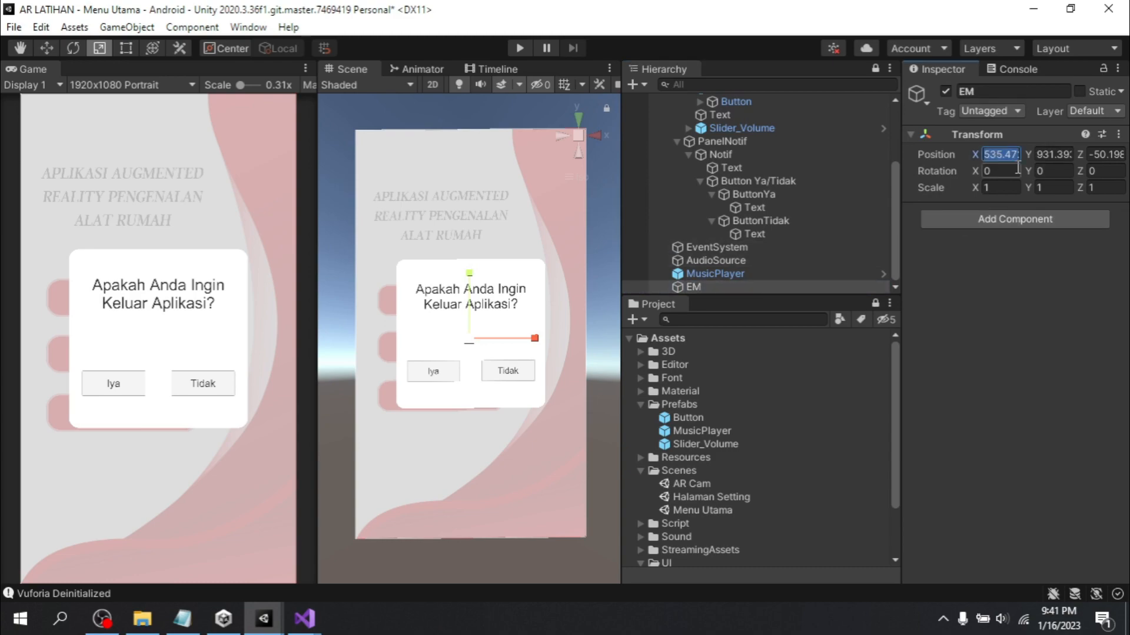
text(0)
key(Tab)
text(0)
key(Tab)
text(0)
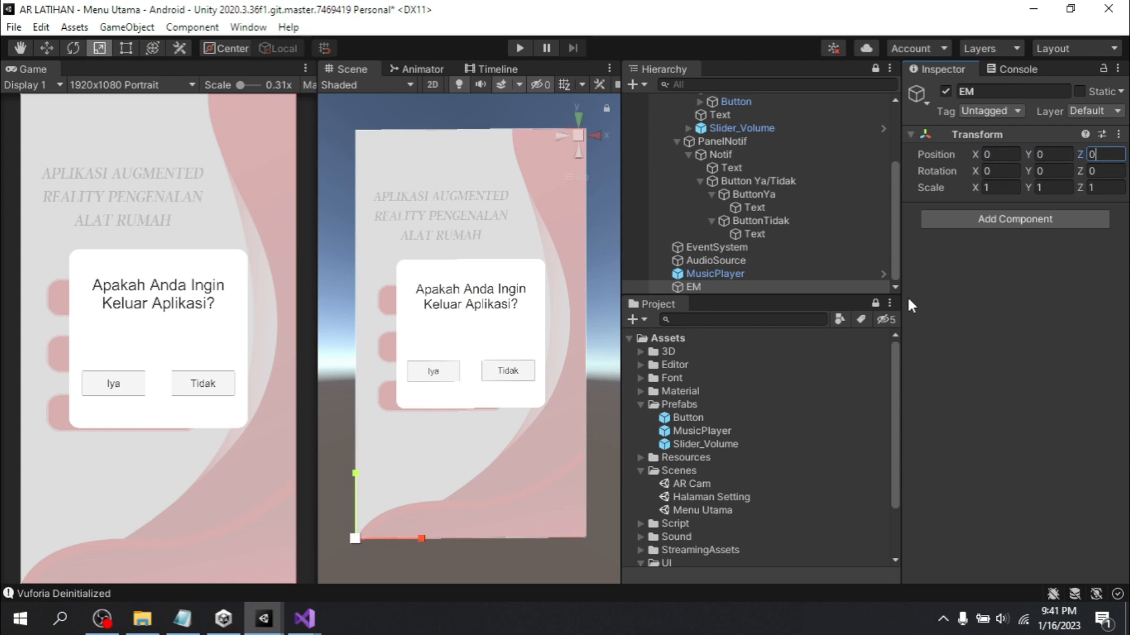
Attach the ExitControlNotif script from the project assets to the EM object
scroll(711, 566, down, 2)
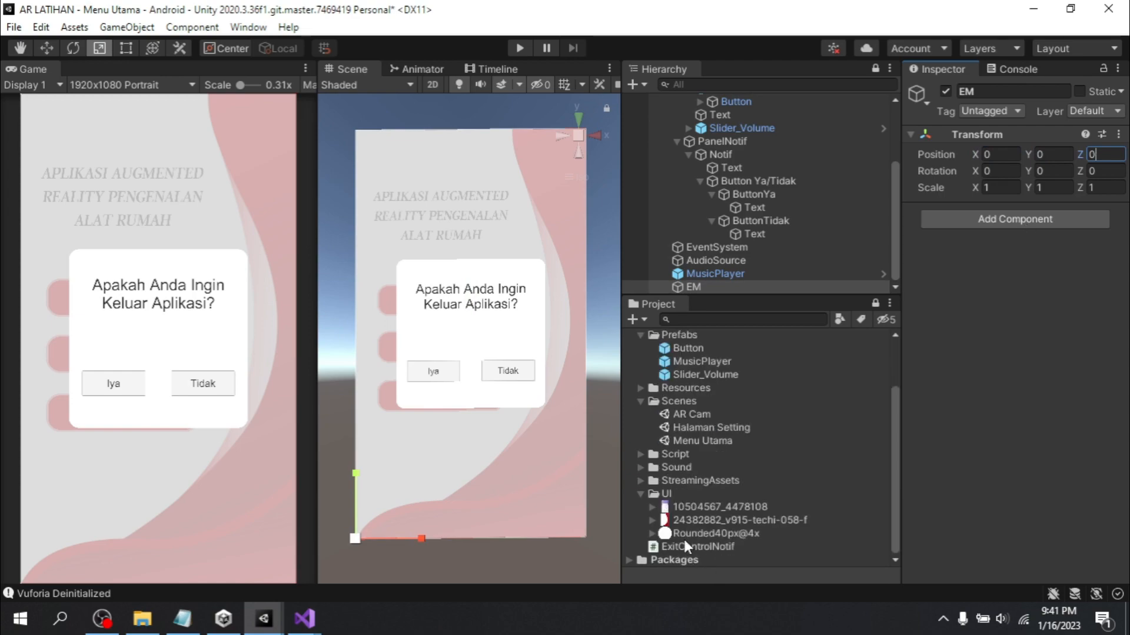
drag(690, 542, 1050, 308)
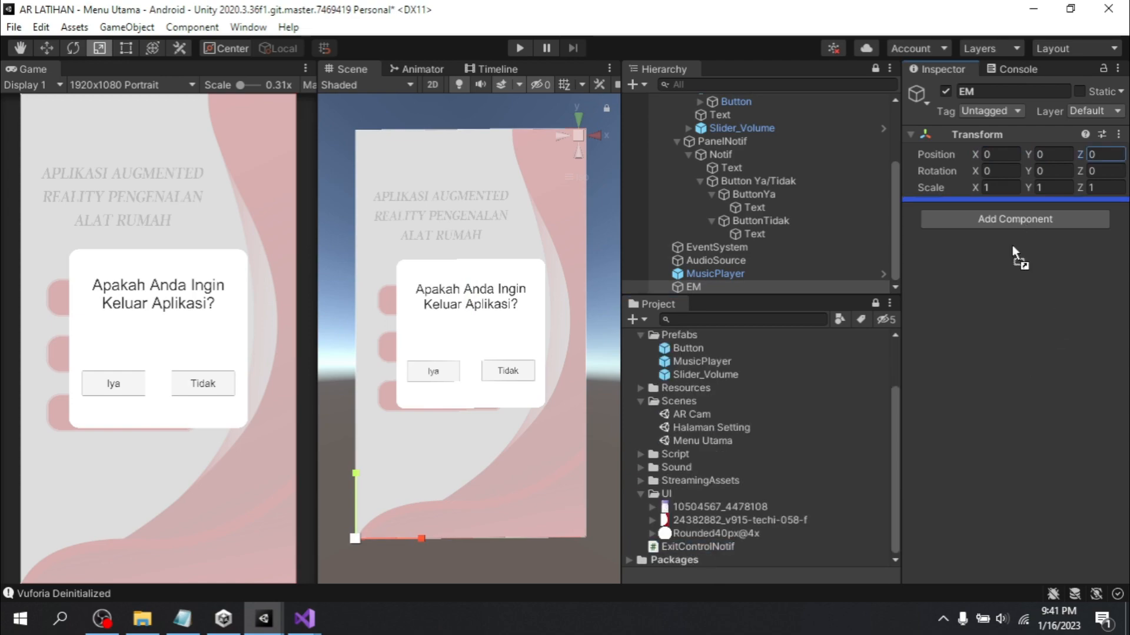
Finish attaching the ExitControlNotif script to the EM object and open the script for editing in Visual Studio
drag(977, 238, 977, 238)
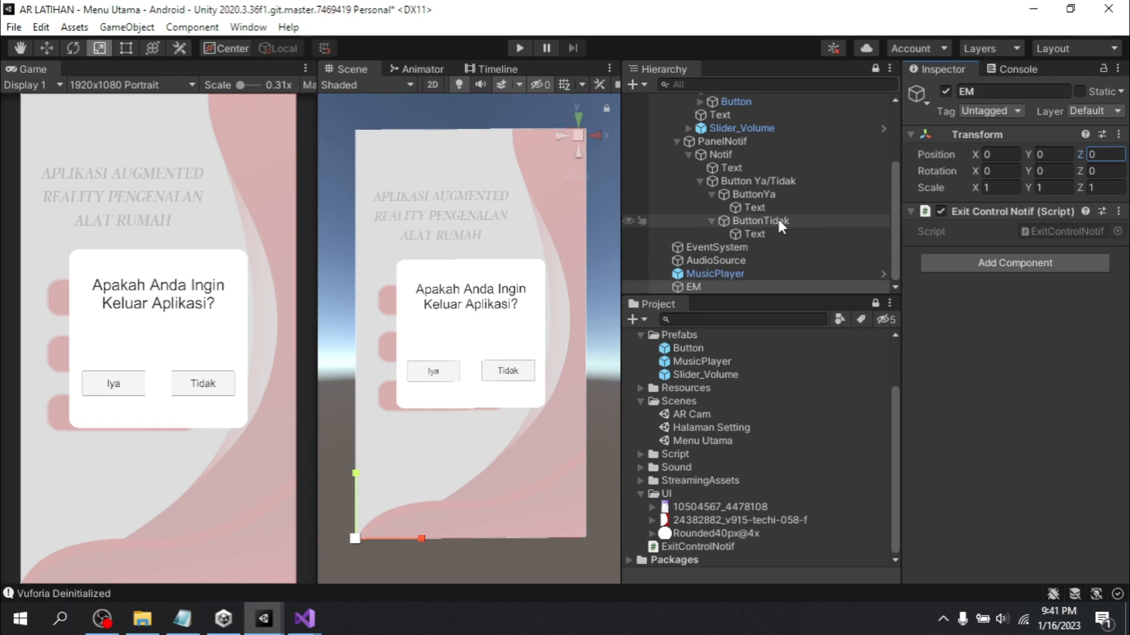
right_click(983, 213)
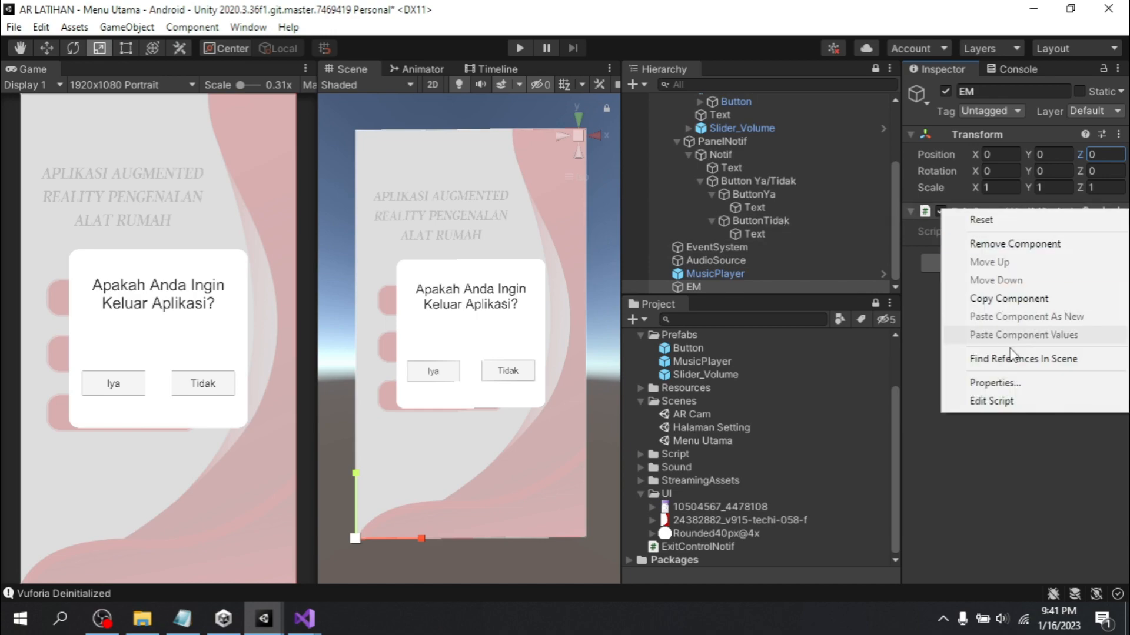
click(992, 401)
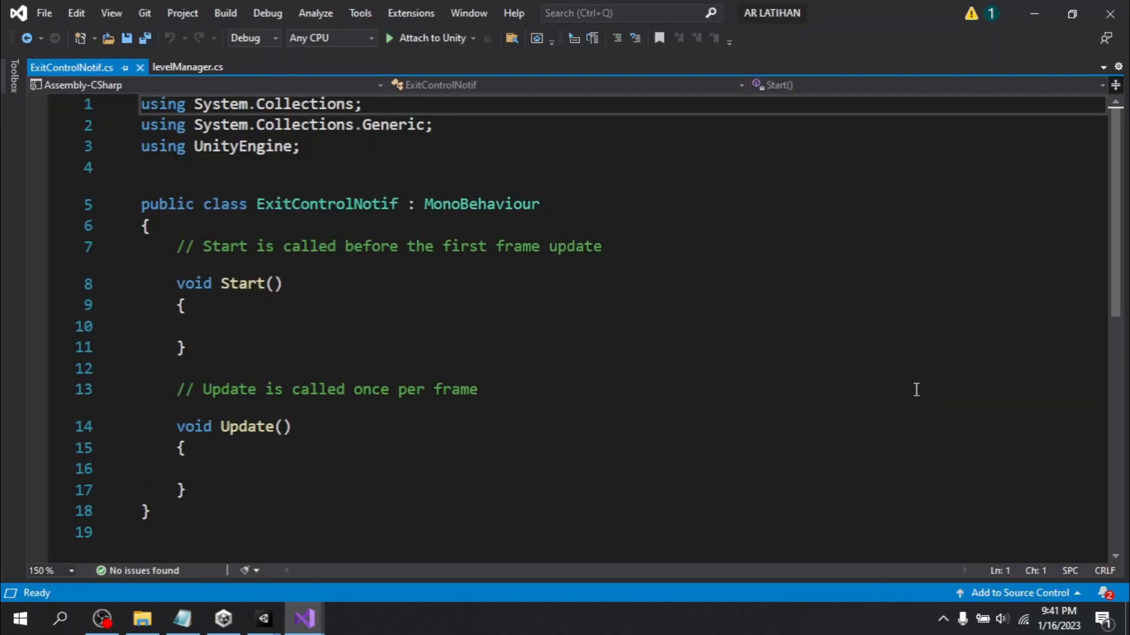
Delete the template Start and Update methods with their comments from the ExitControlNotif class, leaving one indented empty line
click(289, 303)
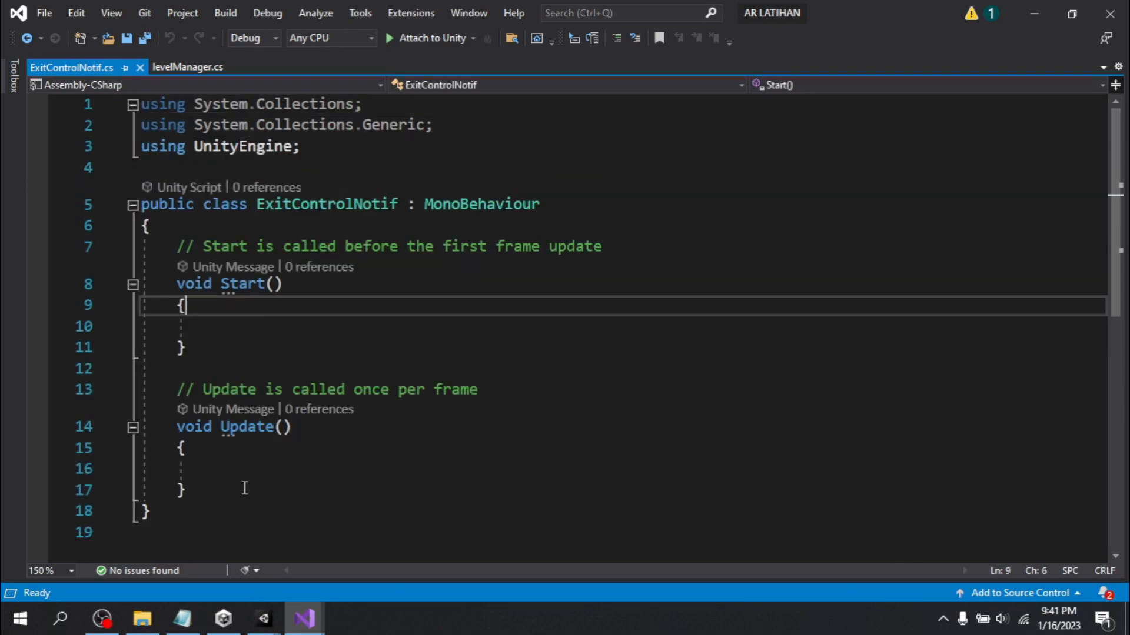
scroll(250, 453, down, 2)
scroll(262, 382, up, 2)
drag(233, 503, 143, 249)
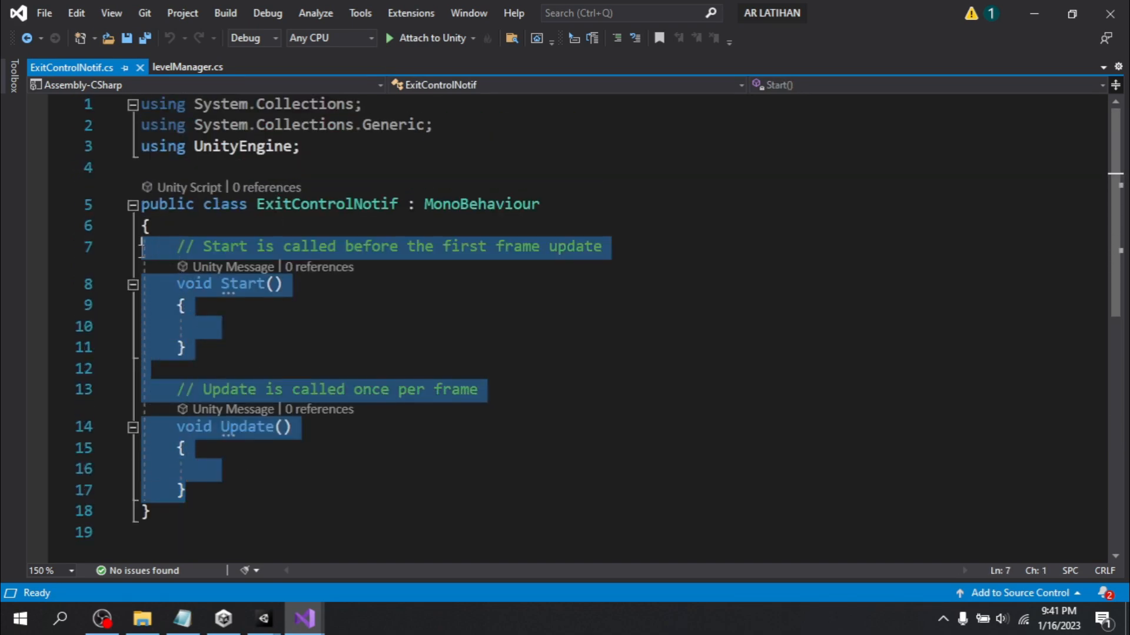
key(Delete)
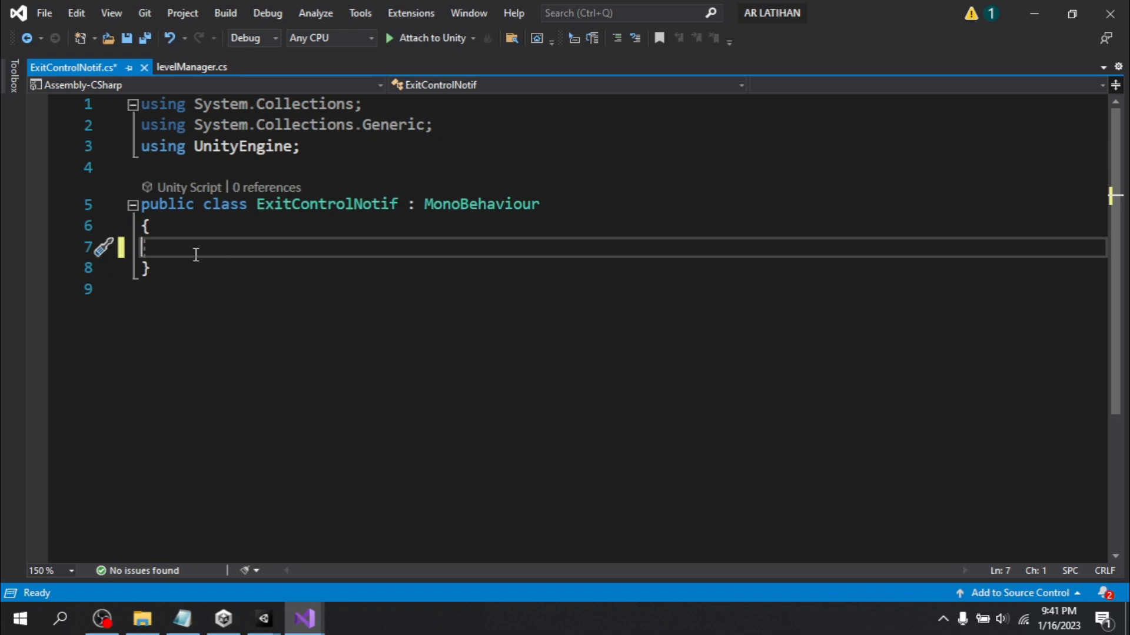
key(Tab)
Switch to the tutor coding notes in Notepad and copy the Application.Quit(); line from the UserClickYorN method
click(194, 623)
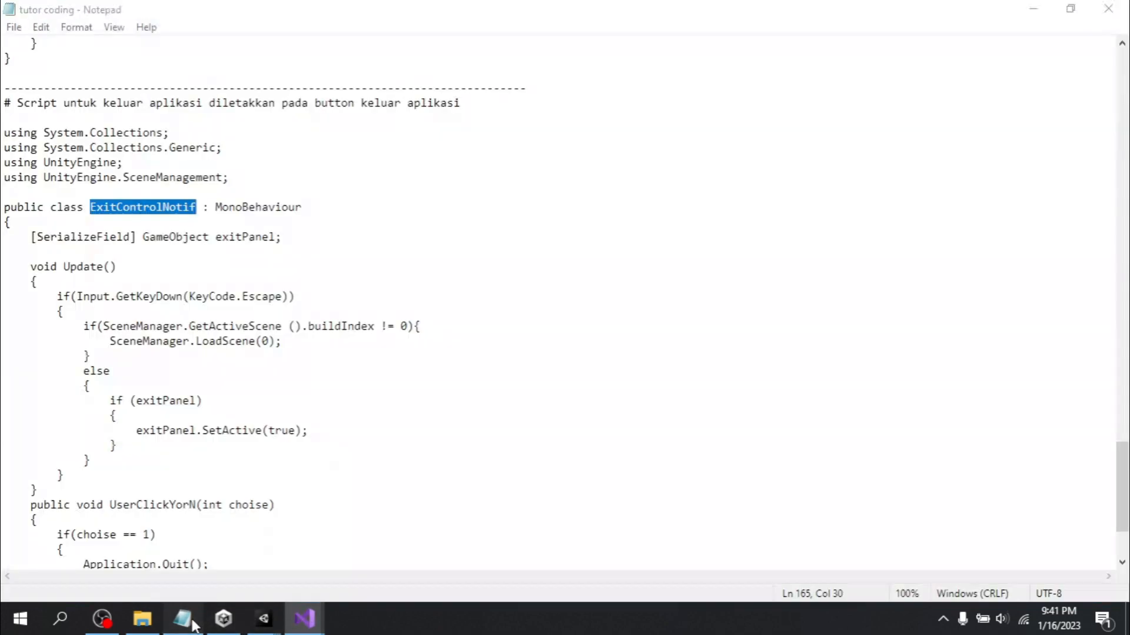
scroll(198, 536, down, 3)
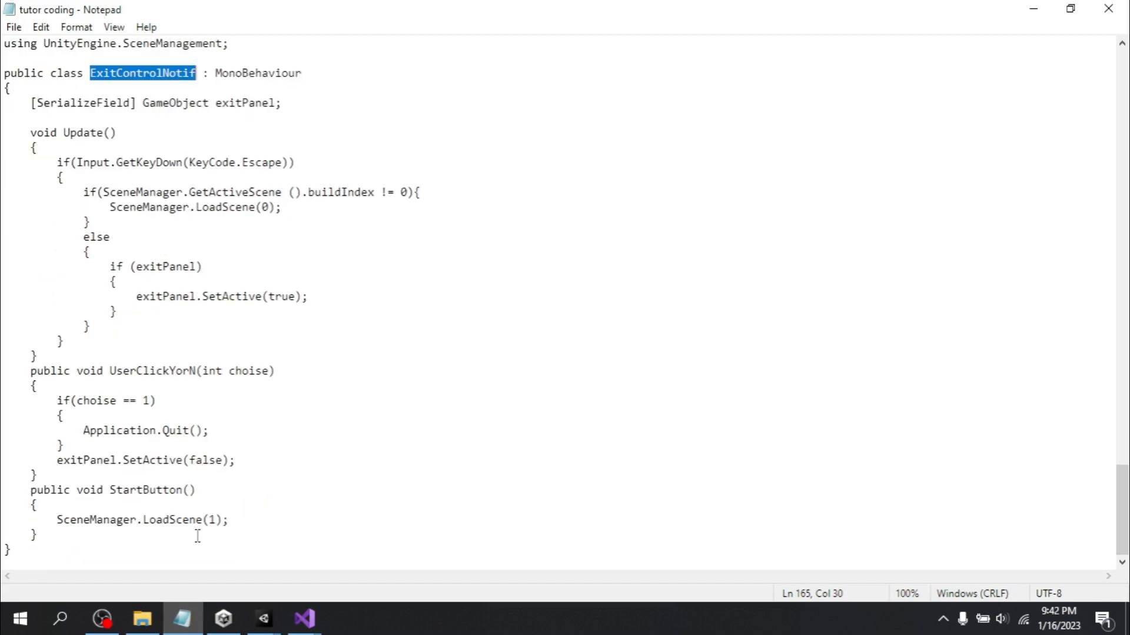
scroll(198, 539, up, 1)
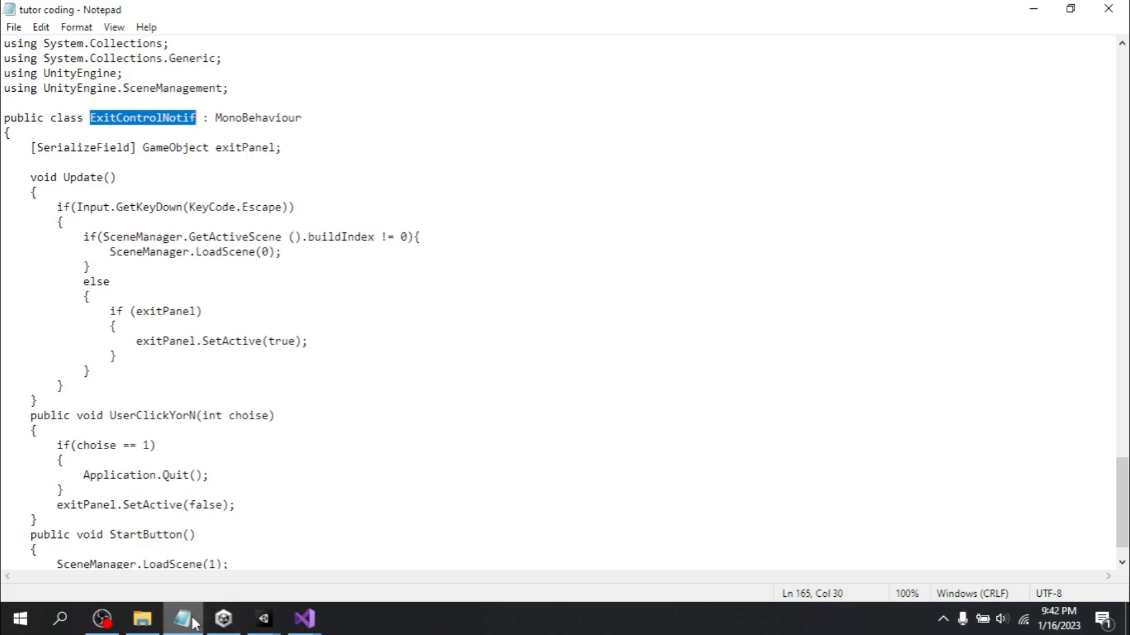
mouse_move(190, 627)
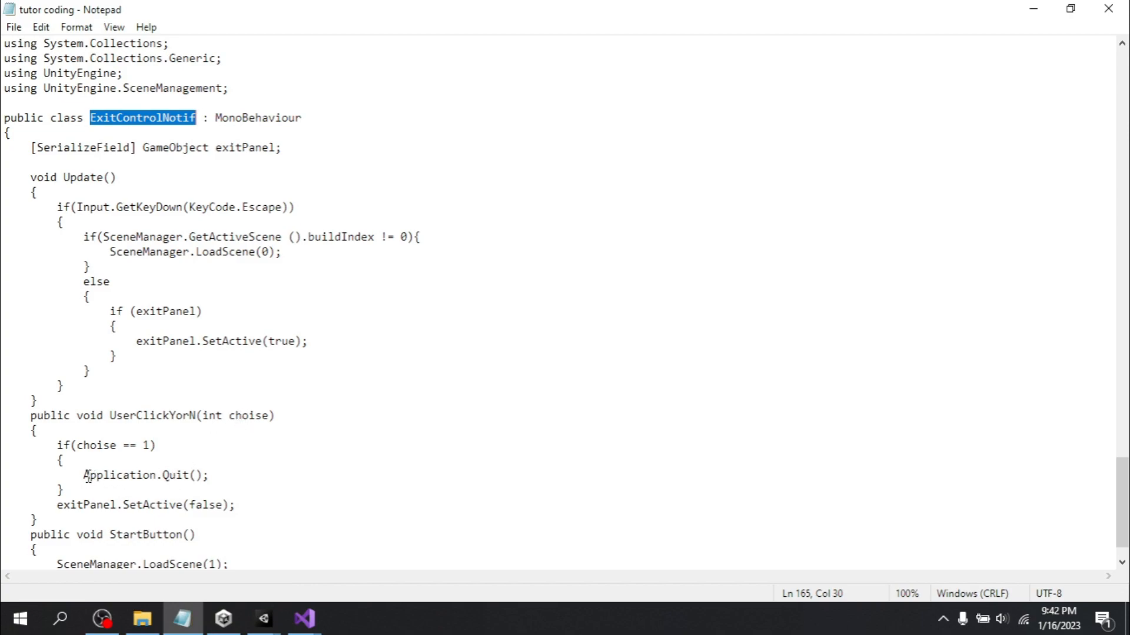
drag(87, 475, 227, 481)
key(ctrl+c)
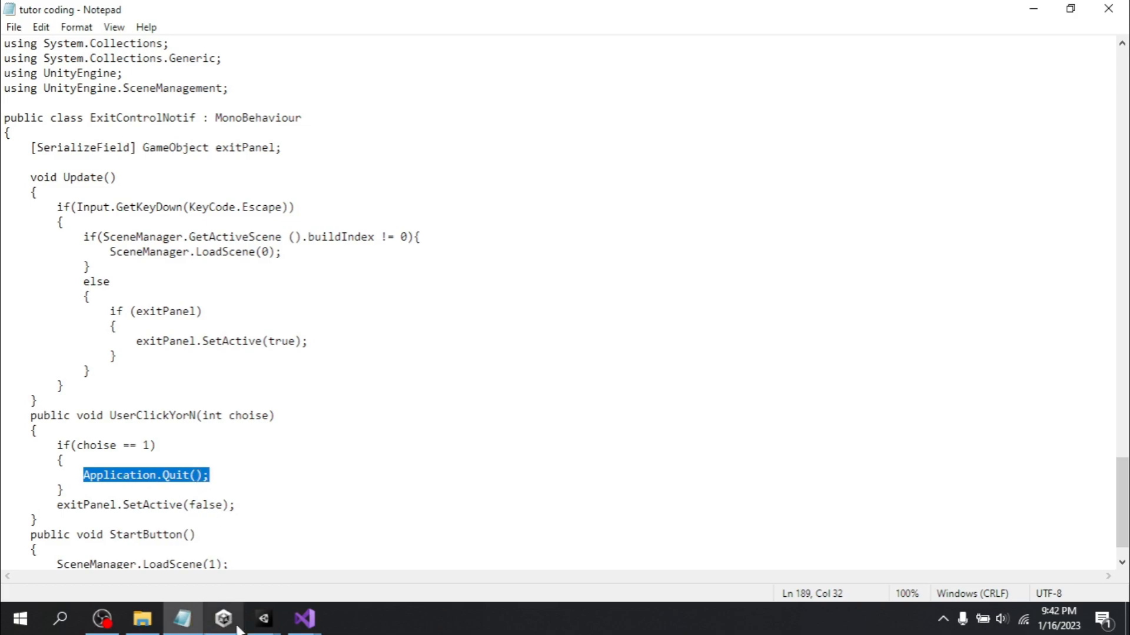
In the AR LATIHAN Visual Studio window, declare a public void method IyaKeluar() with an empty body inside the ExitControlNotif class
mouse_move(305, 618)
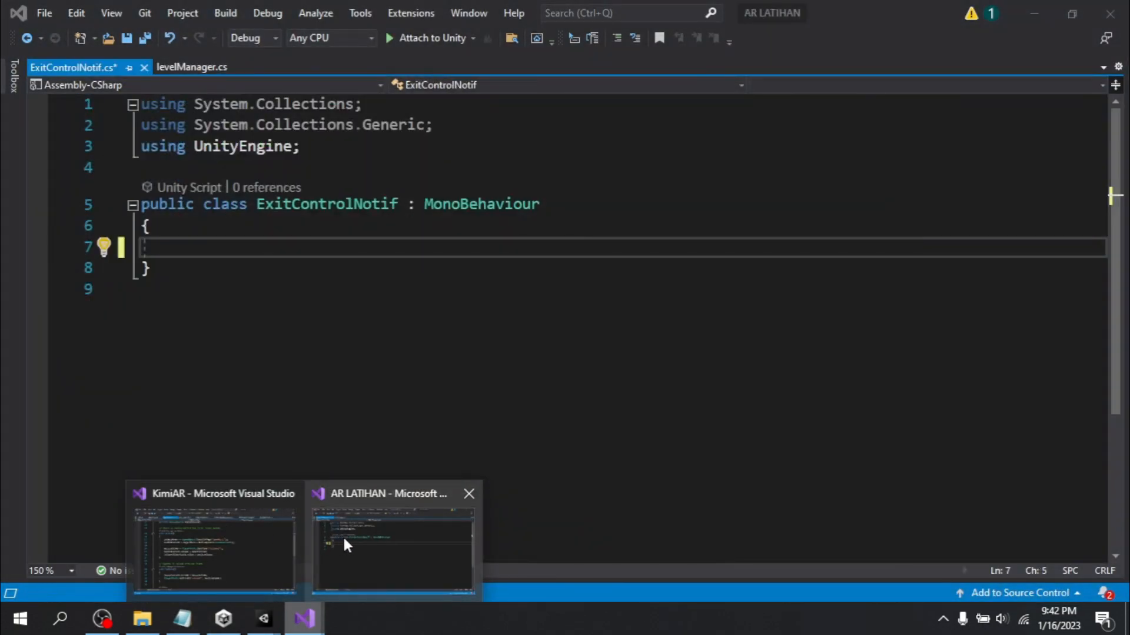
click(342, 535)
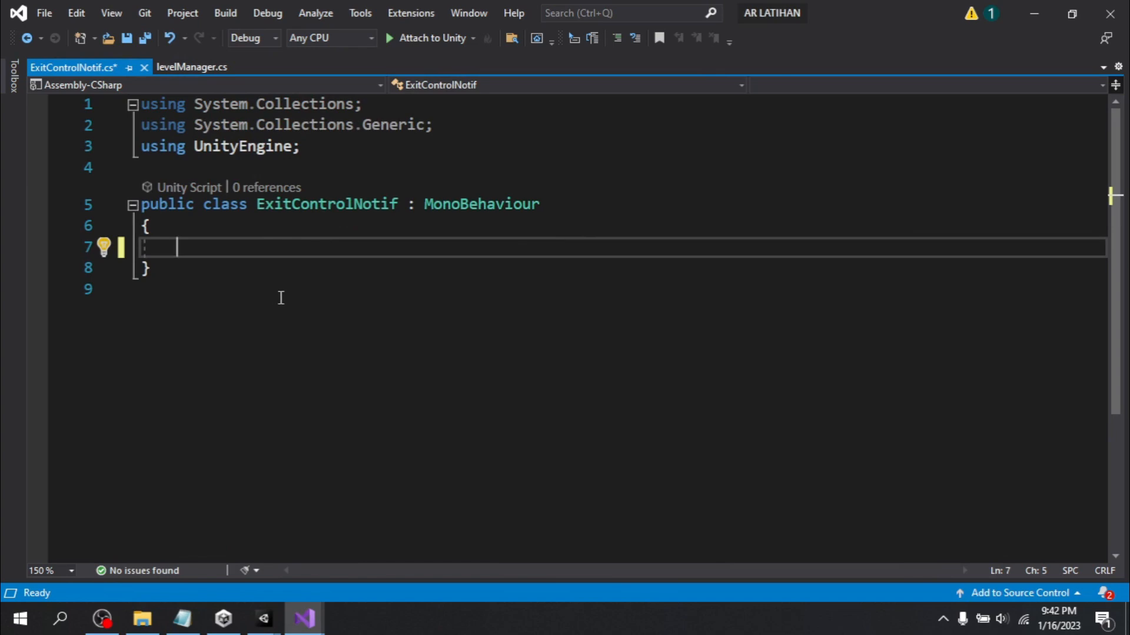
text(puc)
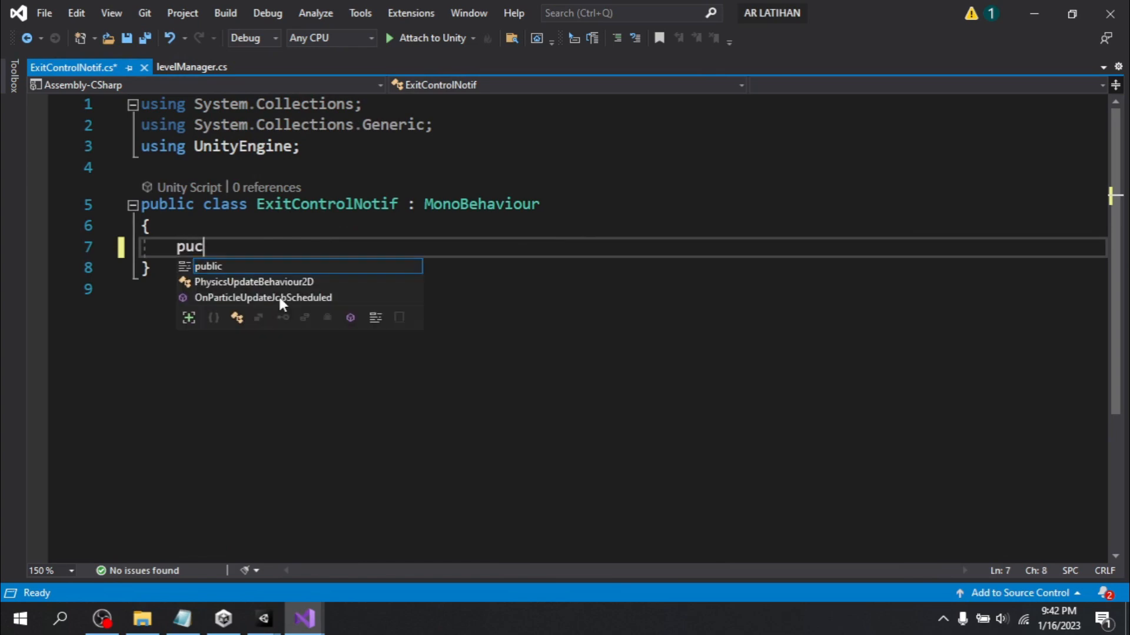
key(BackSpace)
text(blic v)
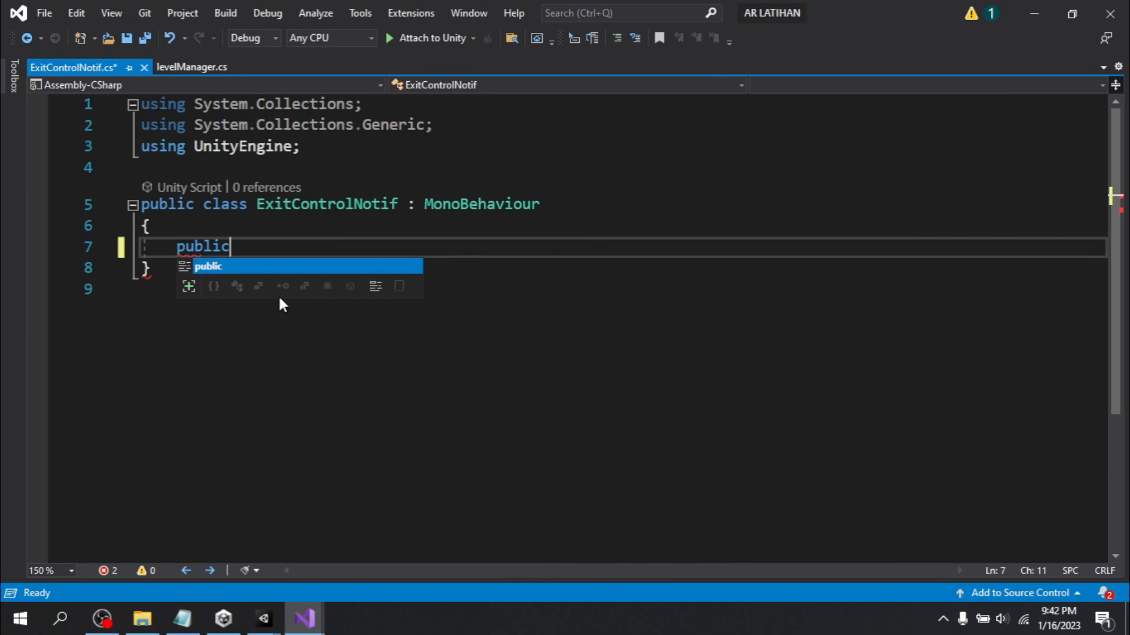
text(oid )
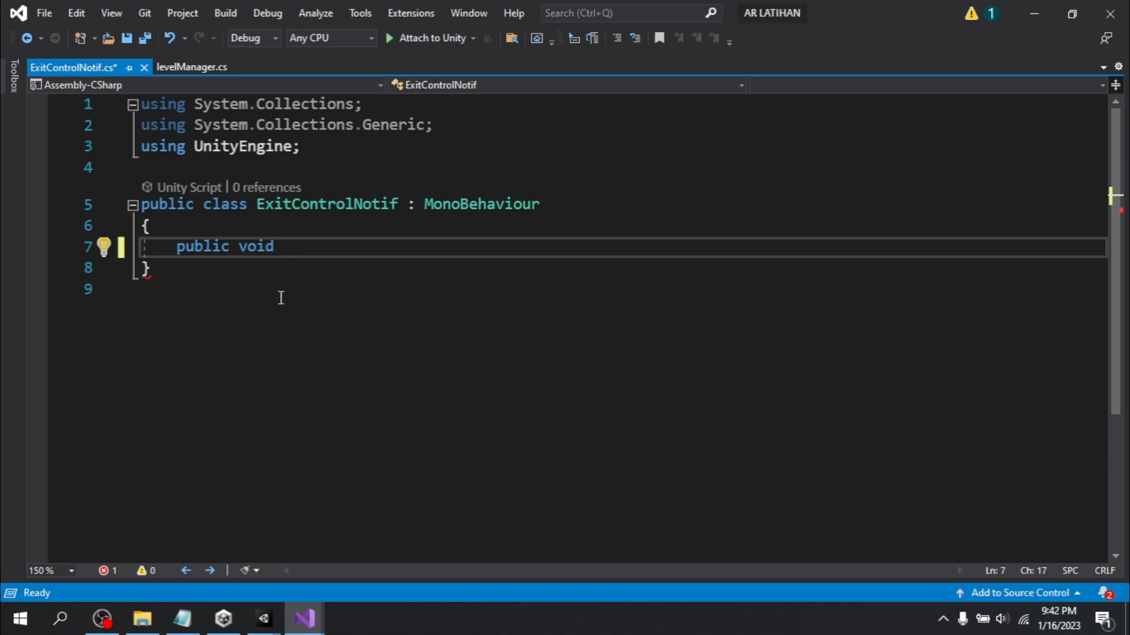
text(Ko)
key(BackSpace)
key(BackSpace)
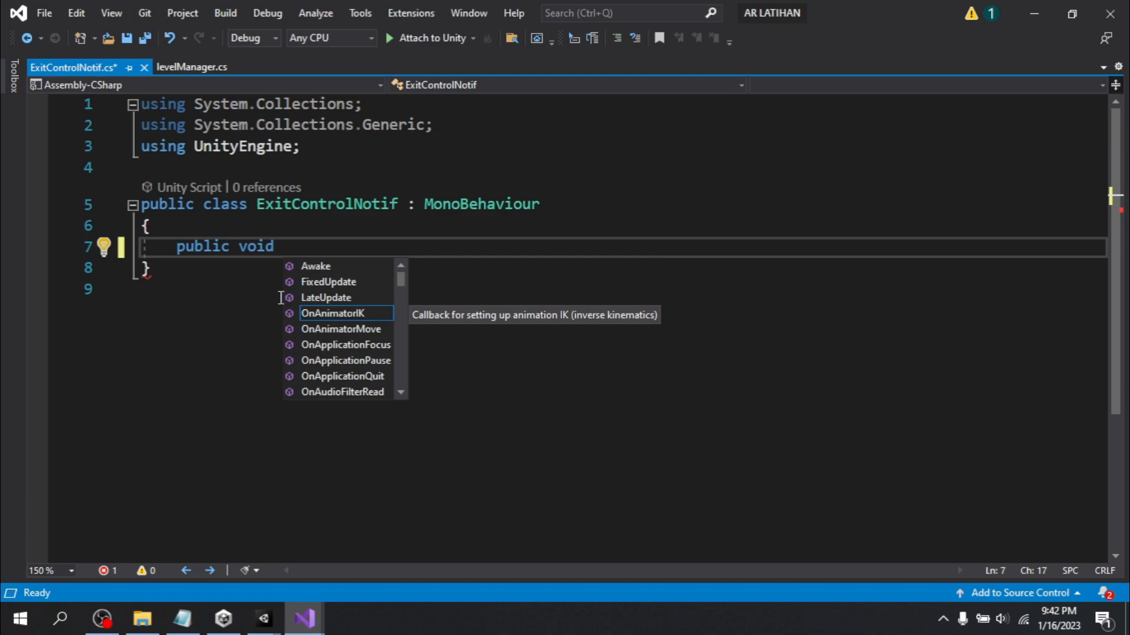
text(ita)
key(BackSpace)
key(BackSpace)
key(BackSpace)
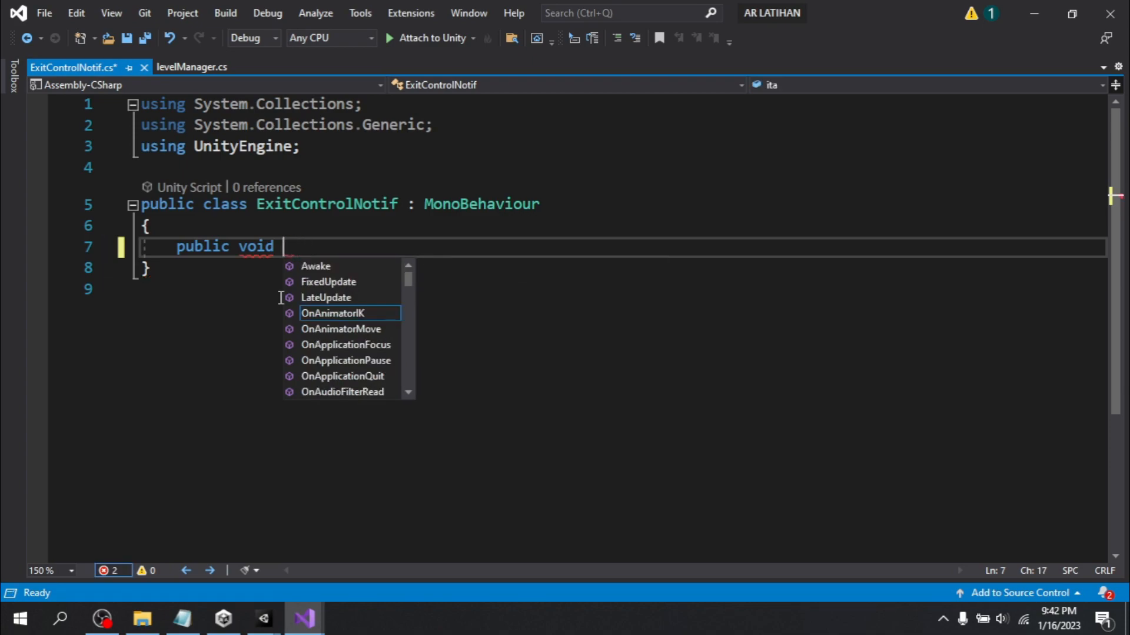
text(IyaKe)
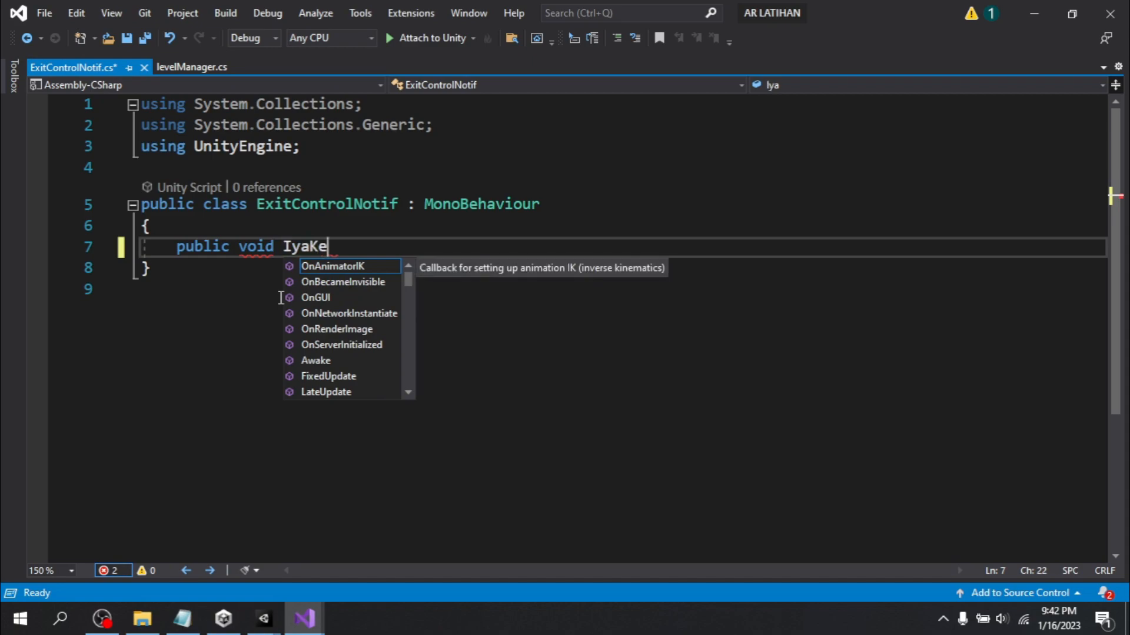
text(luar())
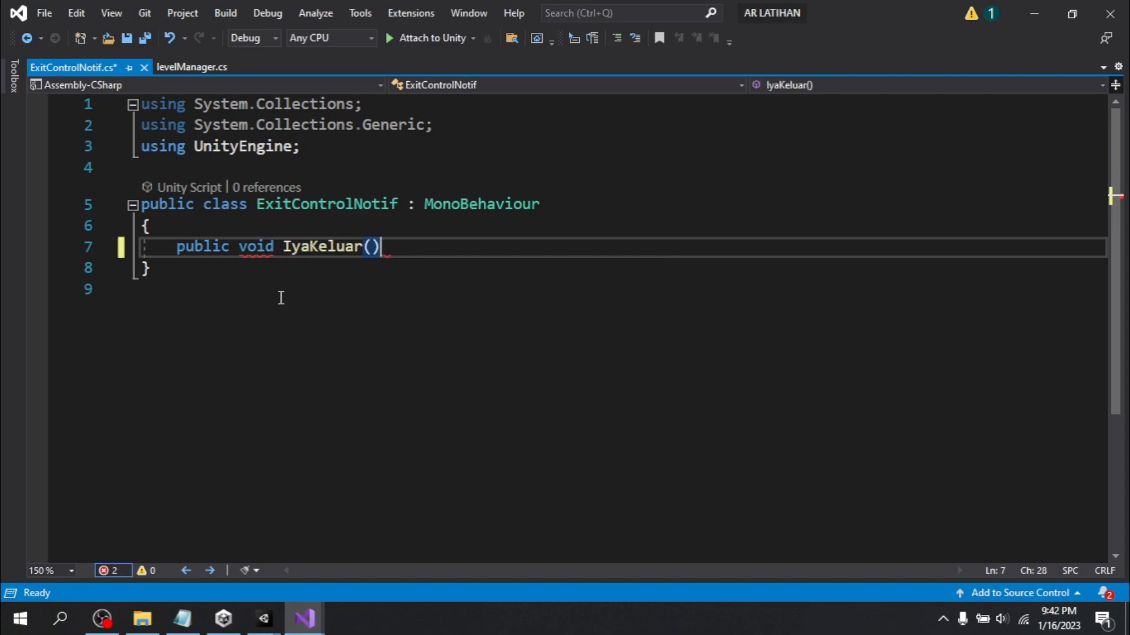
text( {)
key(Return)
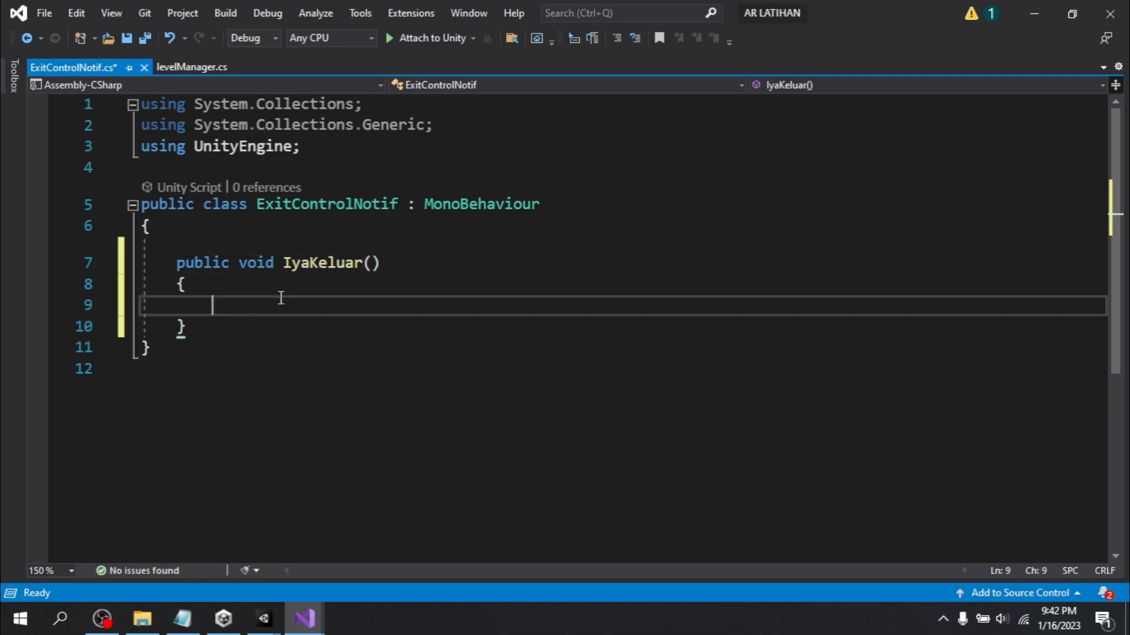
Paste the copied Application.Quit(); statement into the IyaKeluar body and save the script
key(ctrl+v)
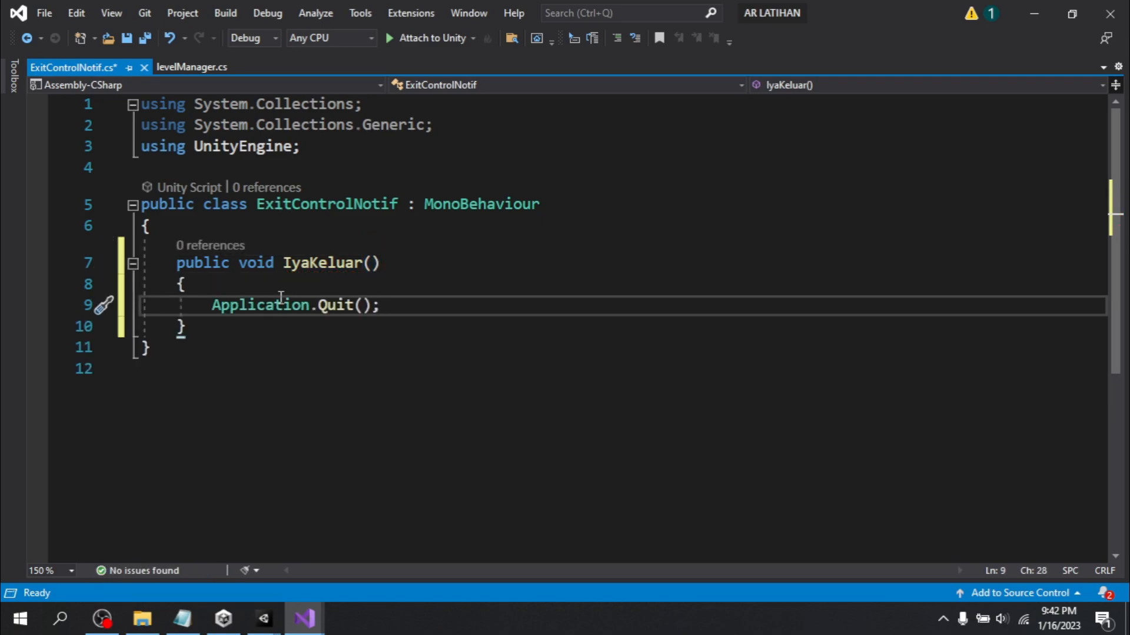
key(ctrl+s)
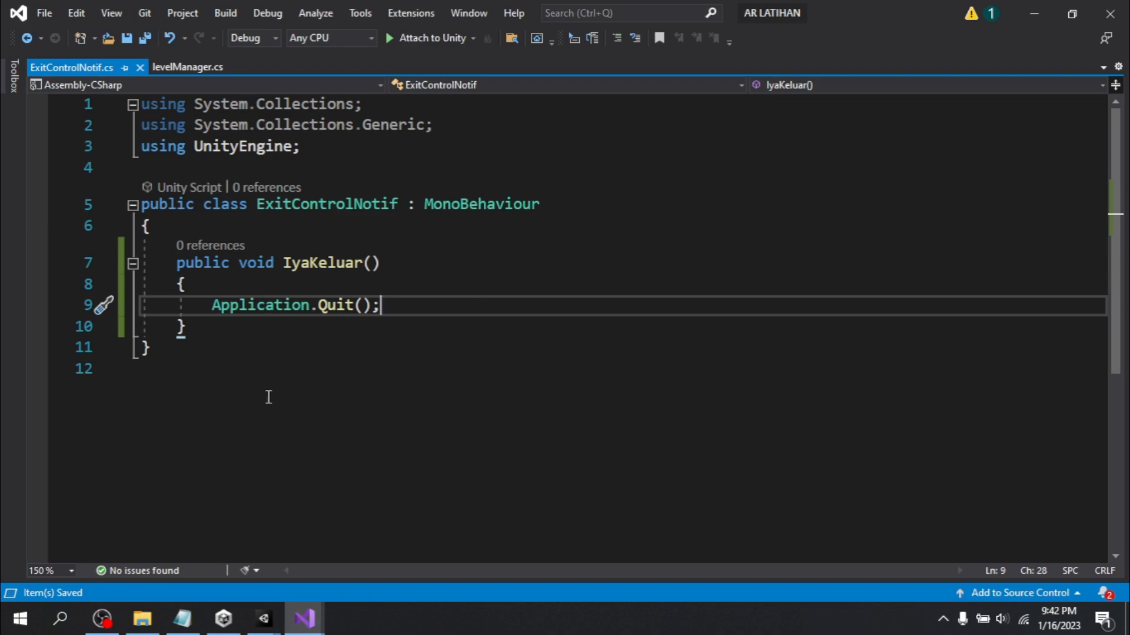
click(198, 370)
click(218, 345)
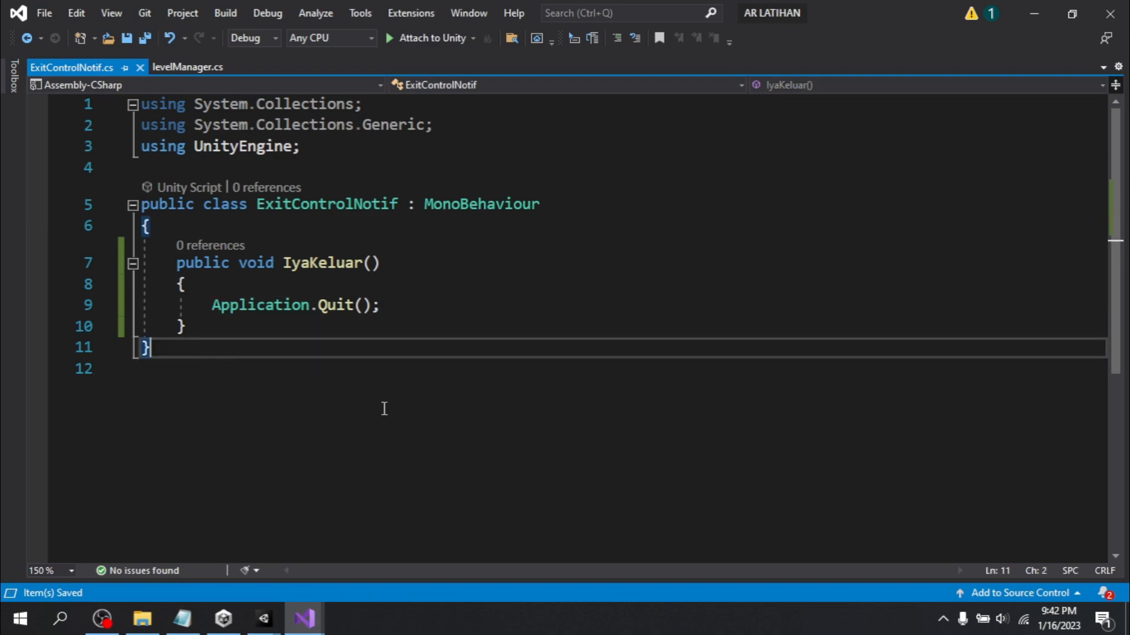
Switch to Unity and add an On Click entry to ButtonYa with the EM object as its target
click(266, 620)
click(250, 560)
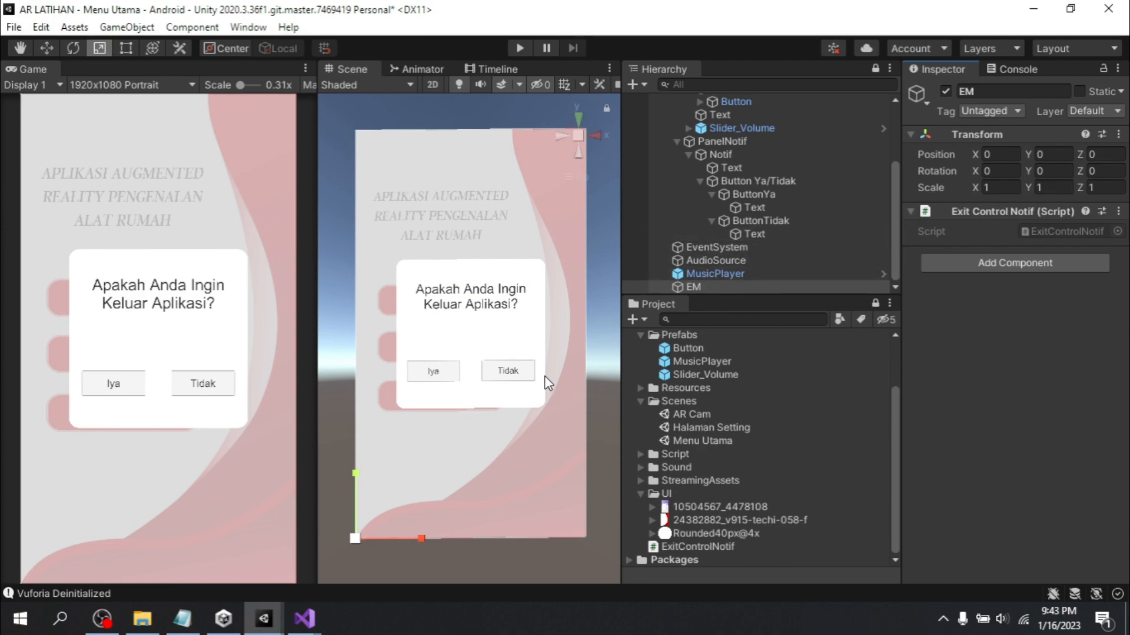
click(754, 208)
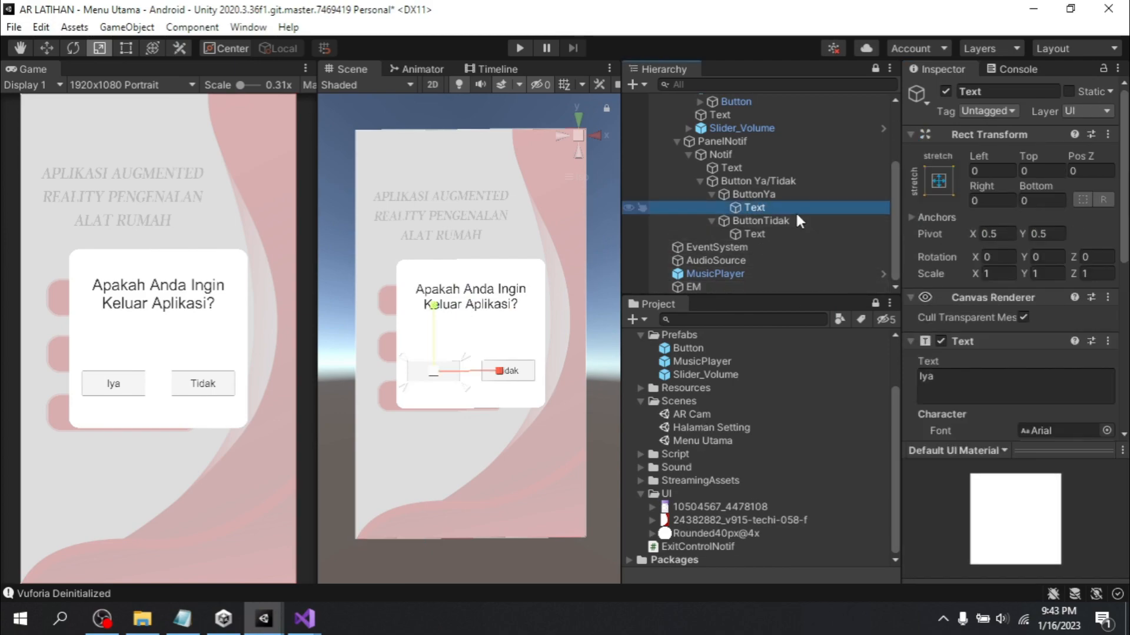
click(759, 195)
scroll(1053, 364, down, 8)
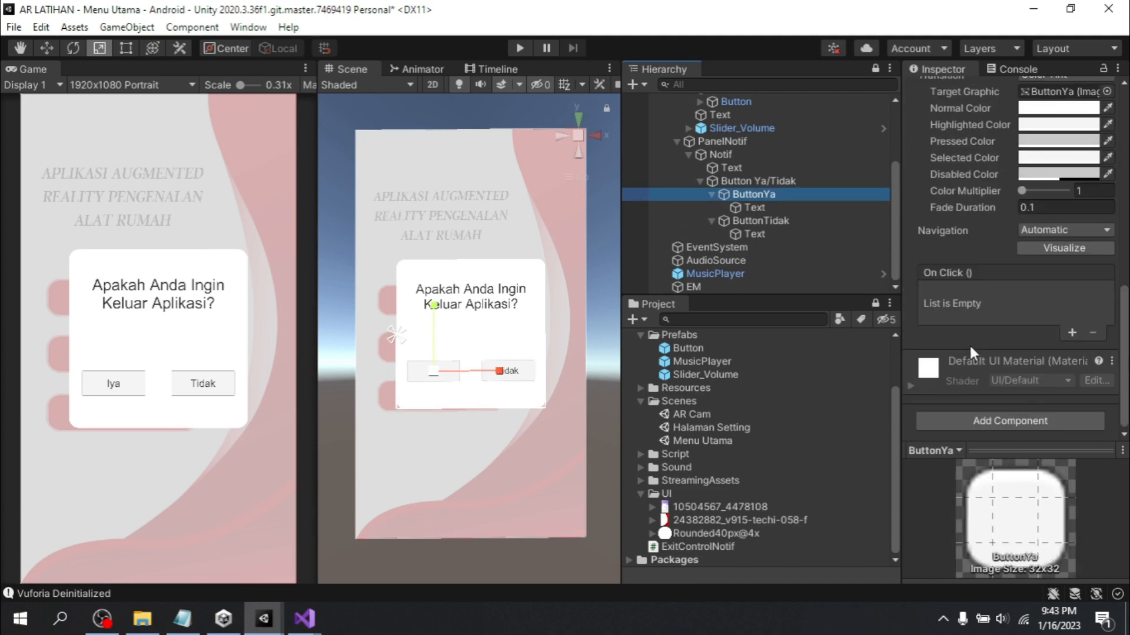
click(1071, 333)
drag(702, 284, 949, 311)
Set ButtonYa's On Click function to ExitControlNotif's IyaKeluar () and save the scene
click(1029, 294)
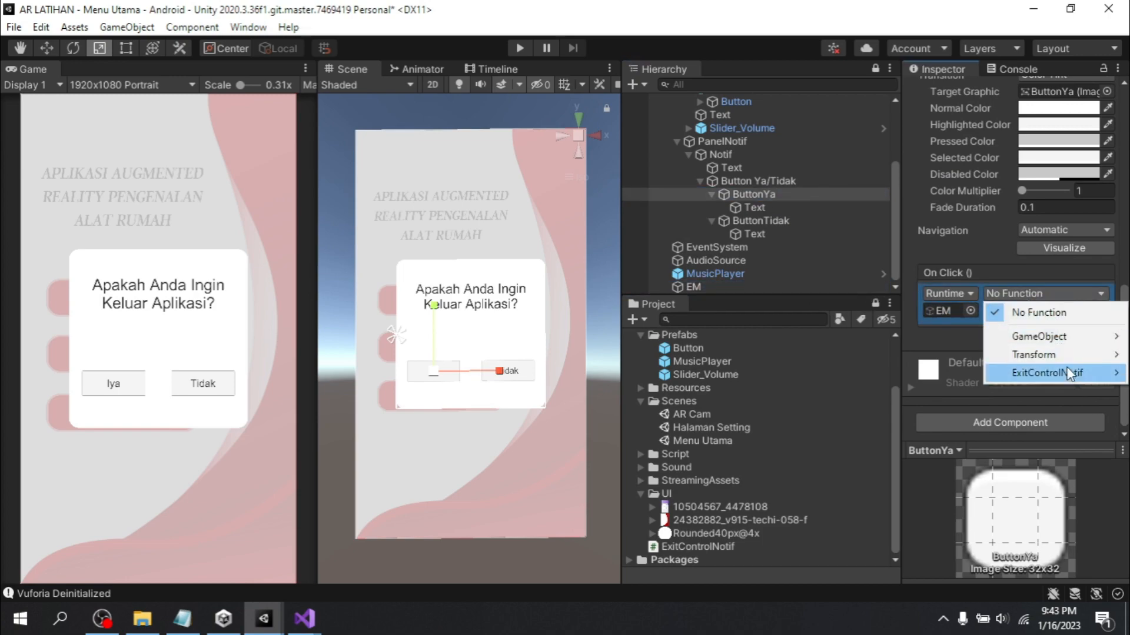
mouse_move(1053, 379)
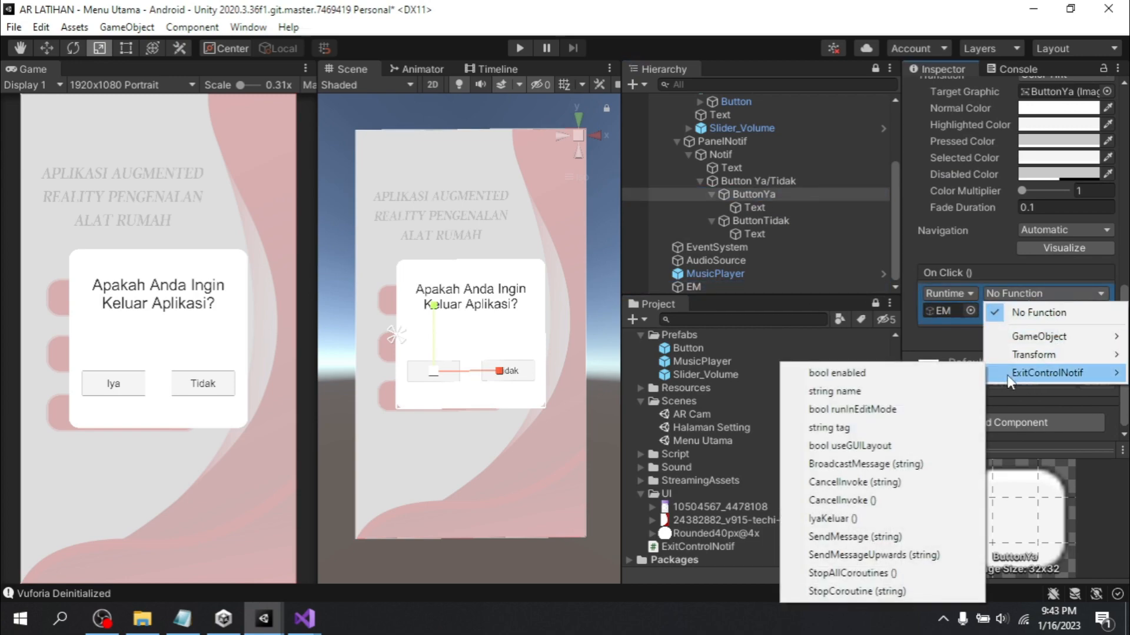
click(829, 519)
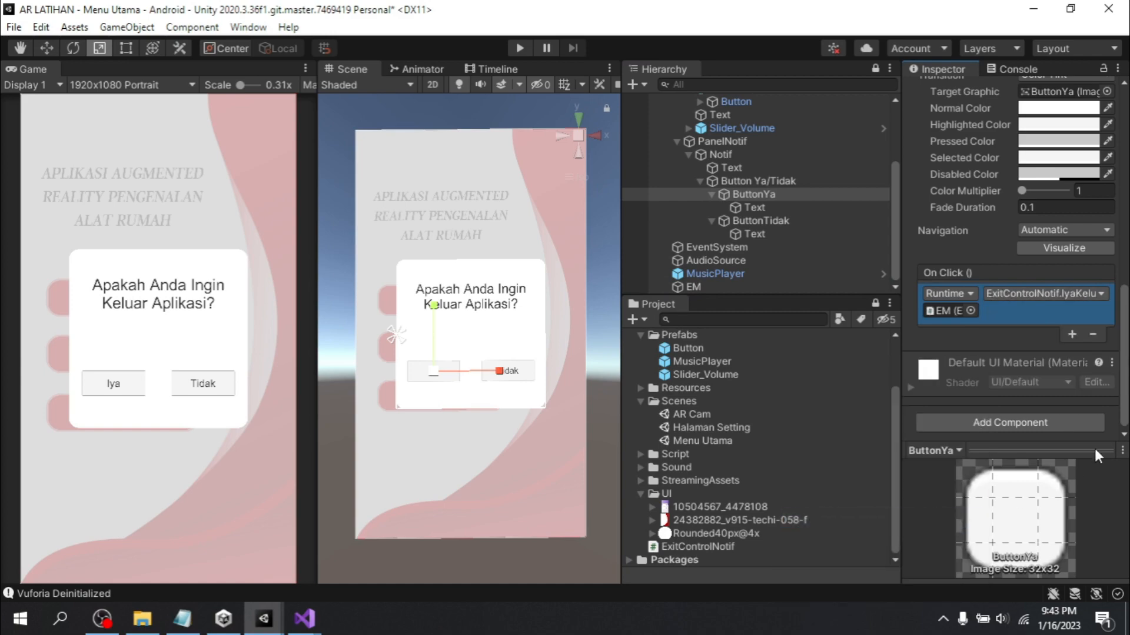
key(ctrl+s)
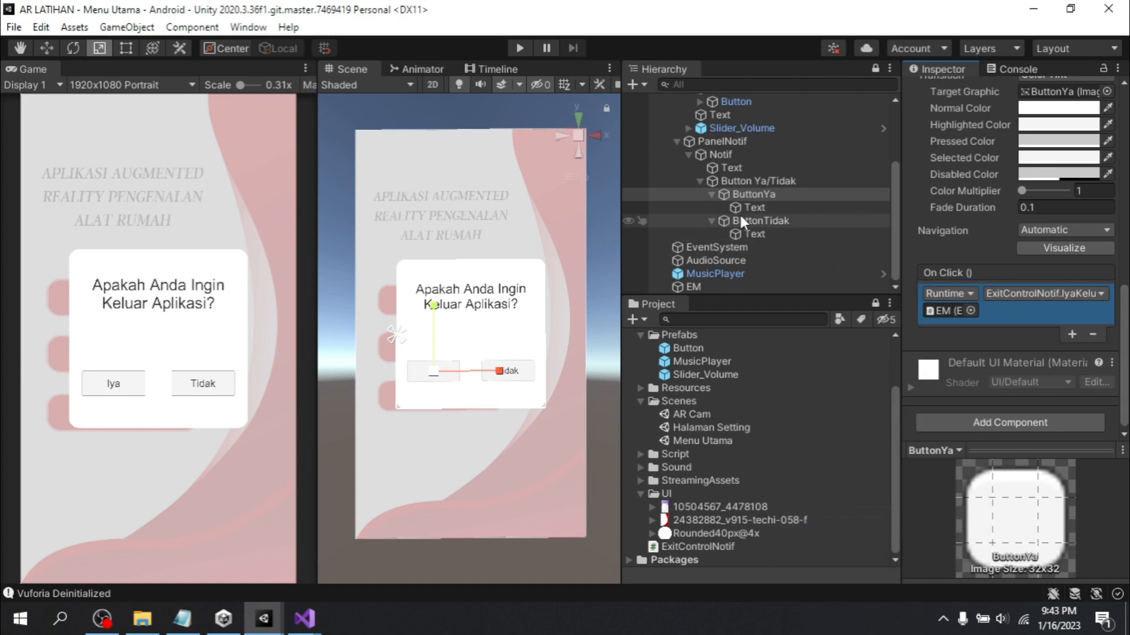
scroll(786, 230, up, 2)
scroll(789, 225, down, 2)
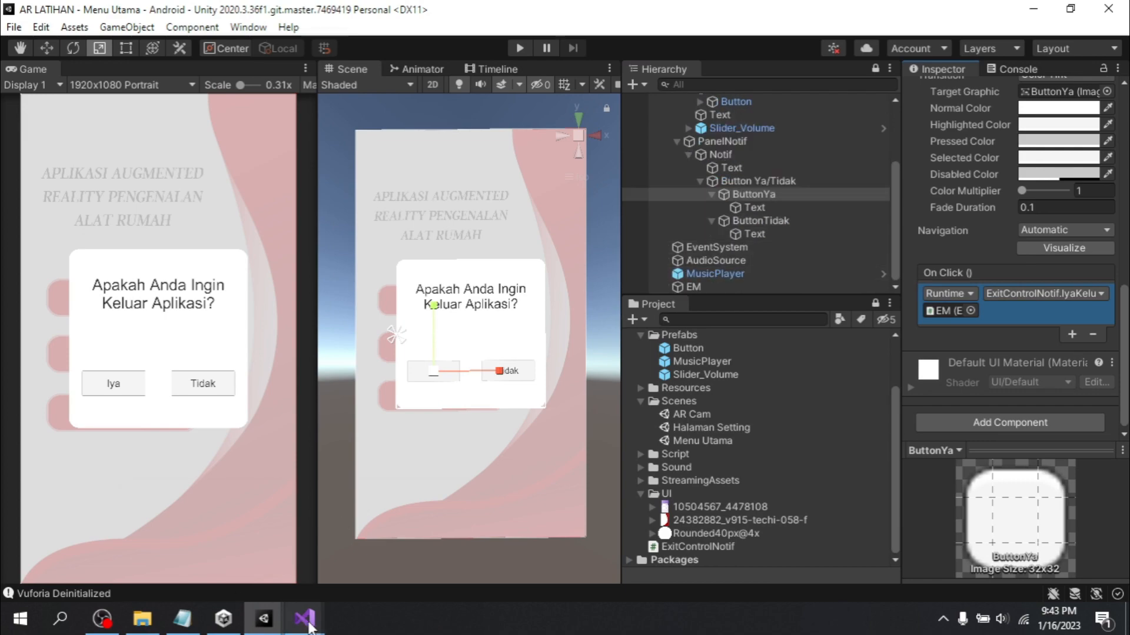
In the AR LATIHAN Visual Studio window, begin a Debug.Log() call on a new line below Application.Quit(); in IyaKeluar
mouse_move(304, 619)
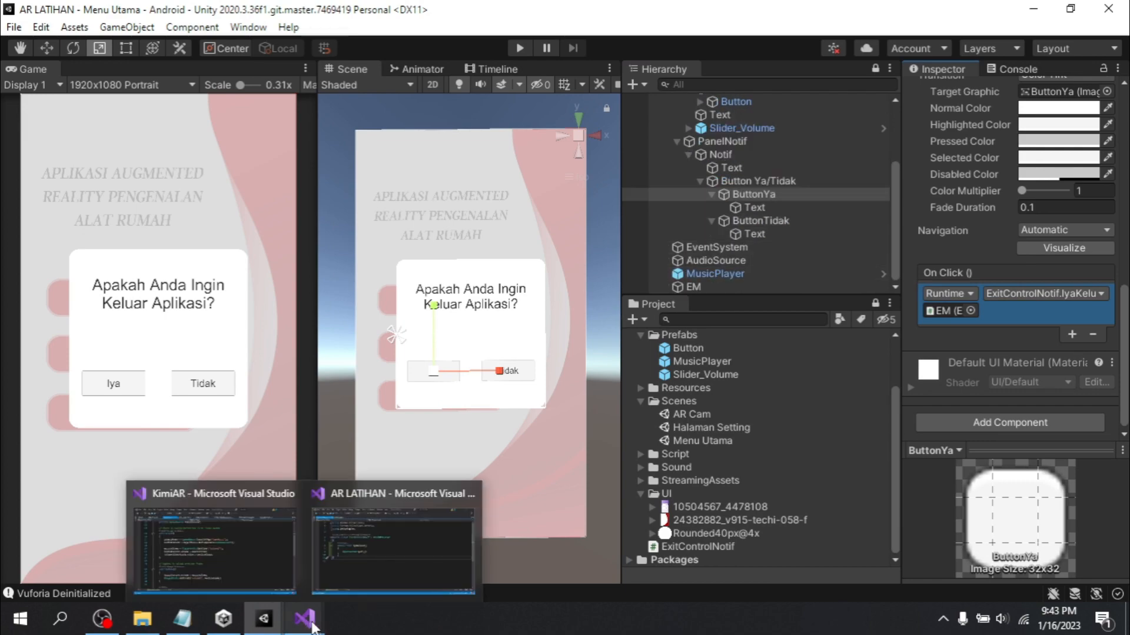
click(347, 563)
click(405, 307)
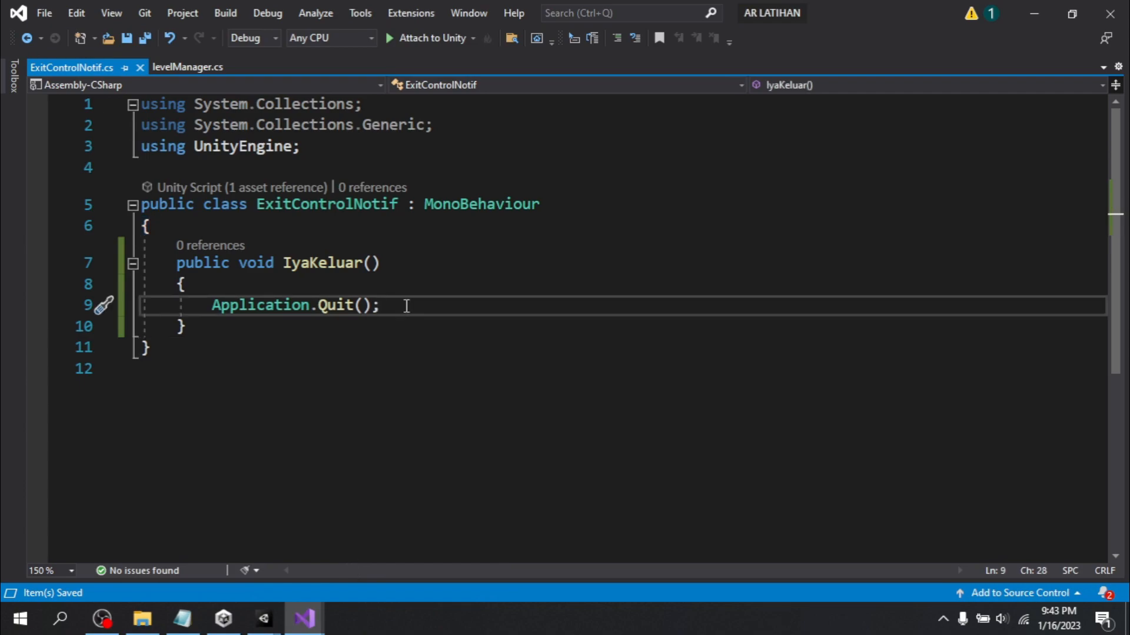
key(Return)
text(Debug)
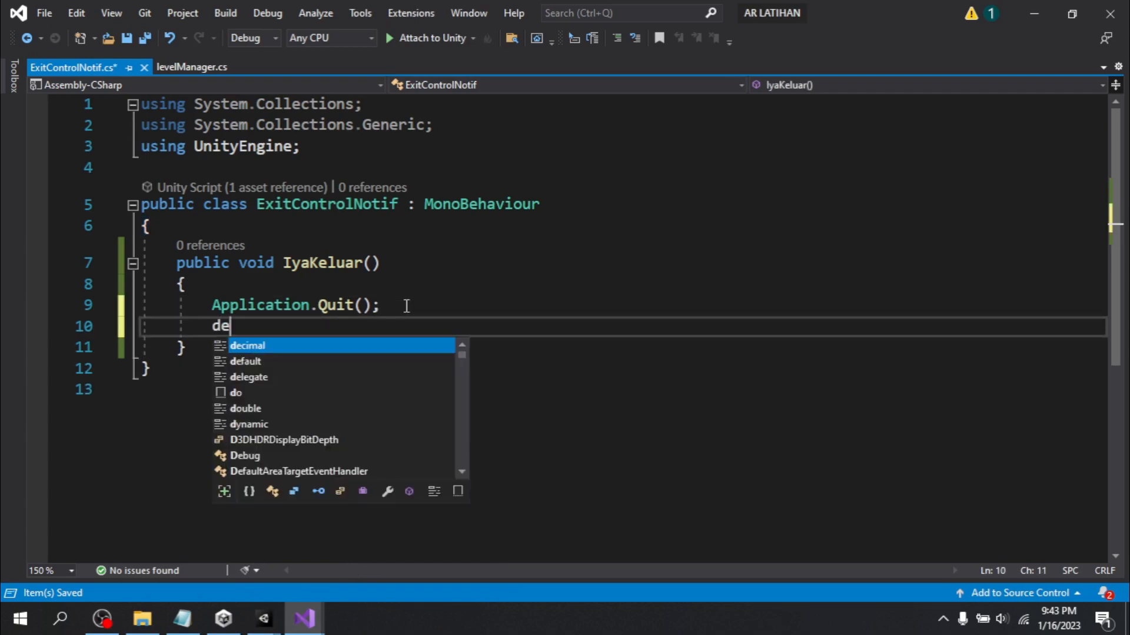
text(.Log =)
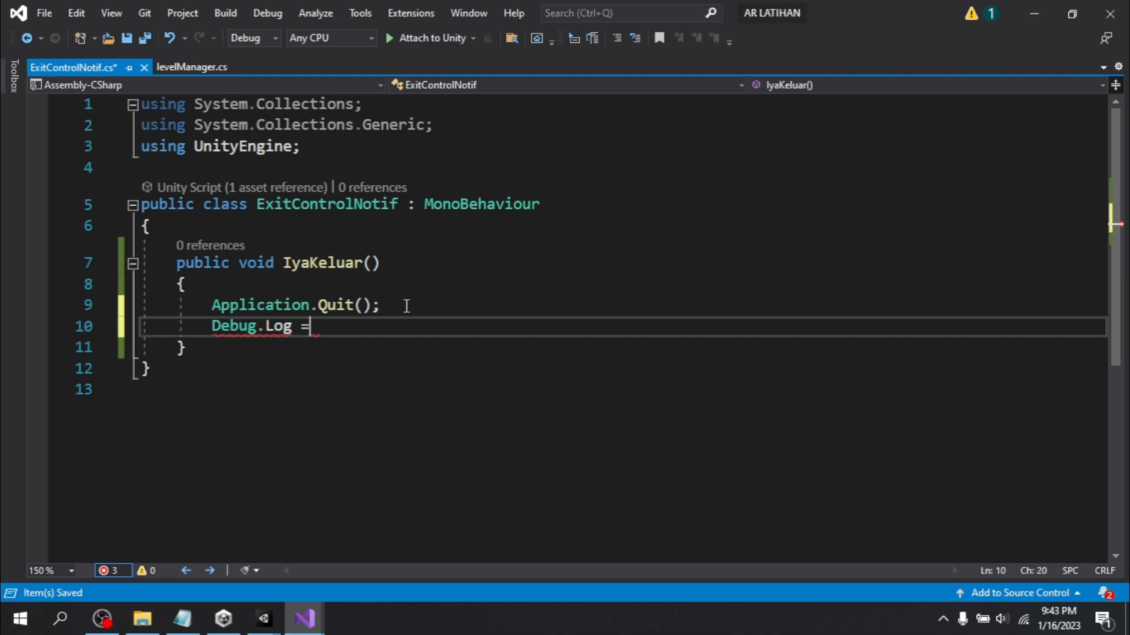
key(BackSpace)
text(()
Complete the log statement as Debug.Log("keluar aplikasi"); and save the ExitControlNotif script
text("kel)
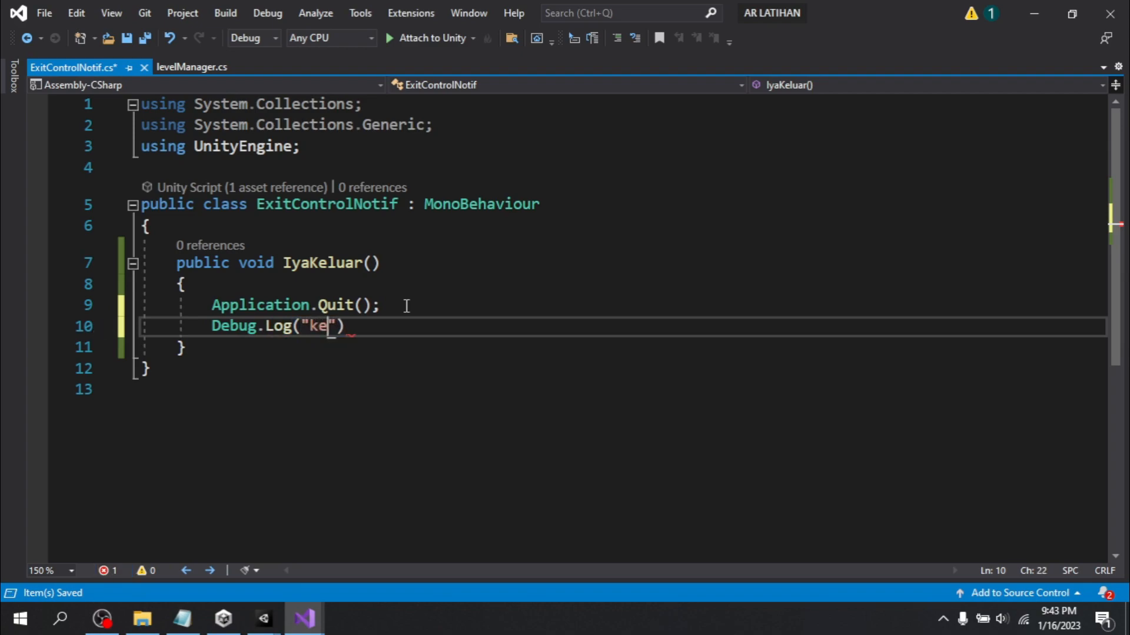
key(BackSpace)
key(BackSpace)
key(BackSpace)
text(keluar ao)
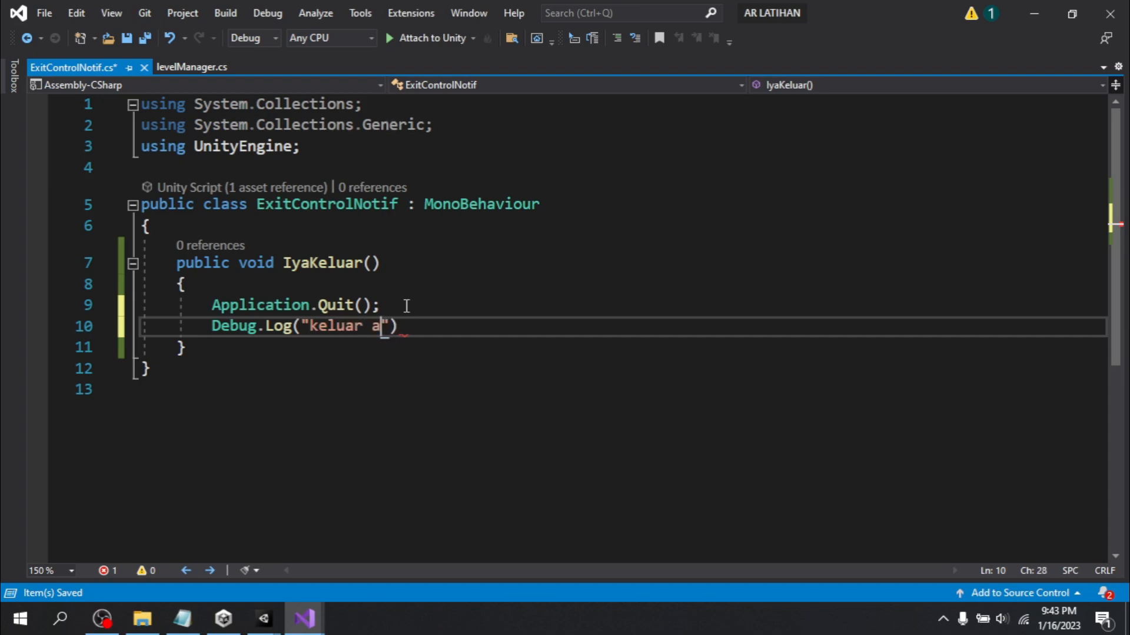
key(BackSpace)
text(plikasi)
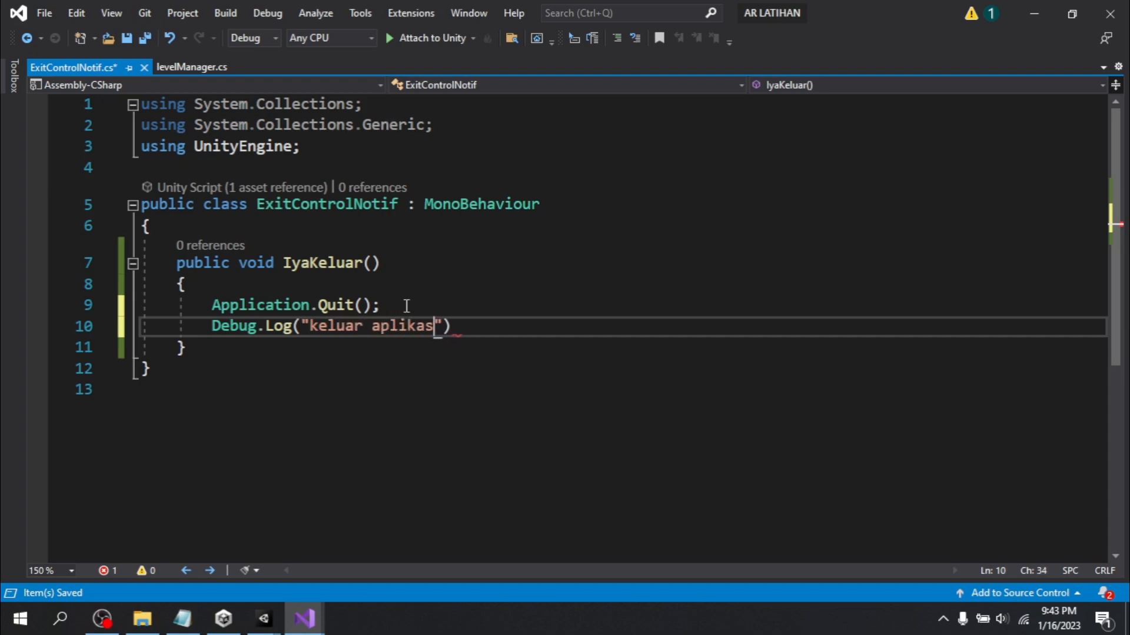
key(End)
text(;)
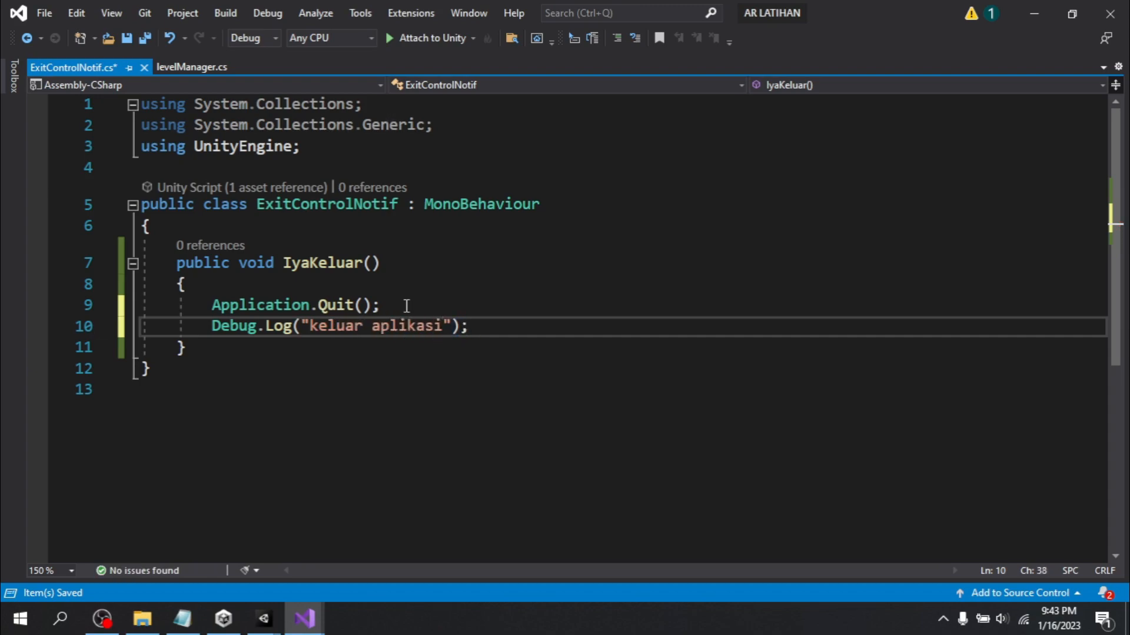
key(ctrl+s)
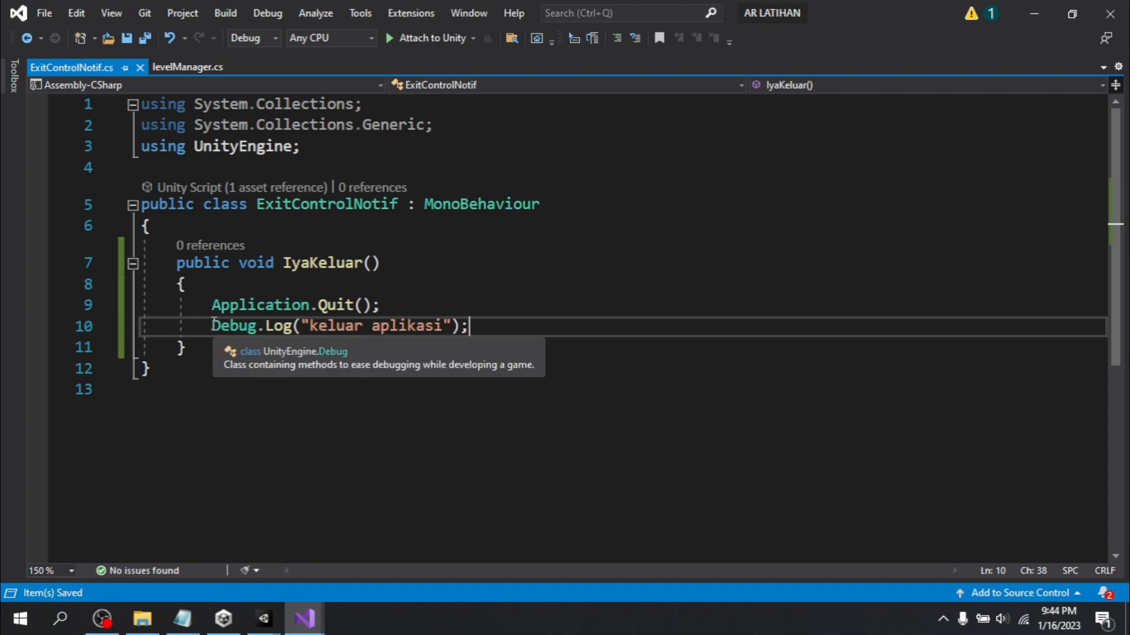
drag(212, 326, 479, 326)
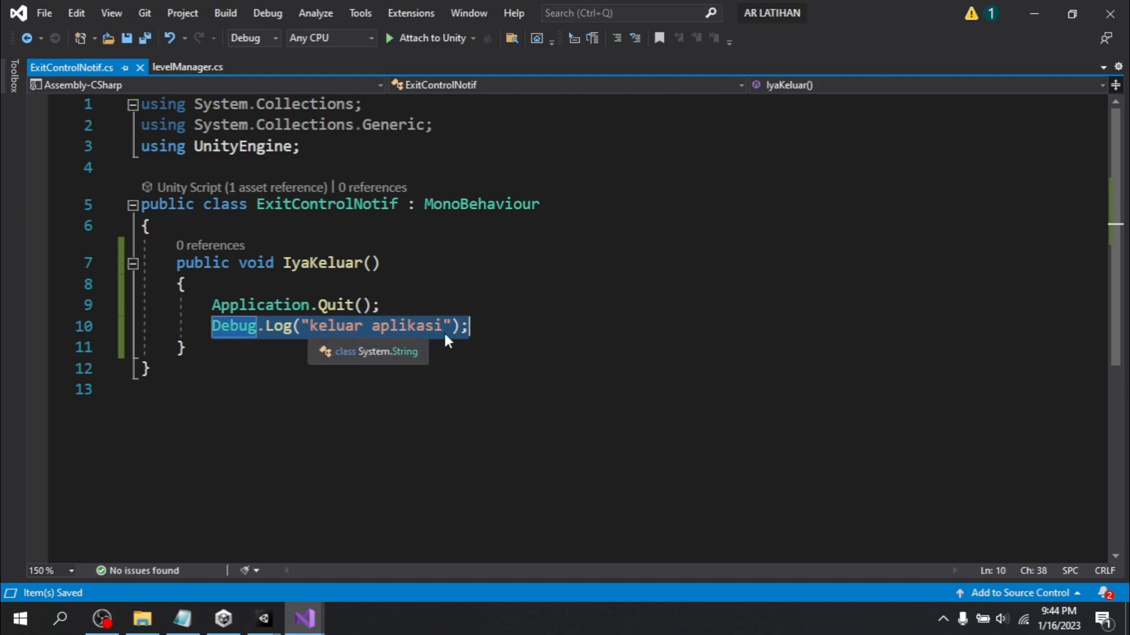
click(479, 328)
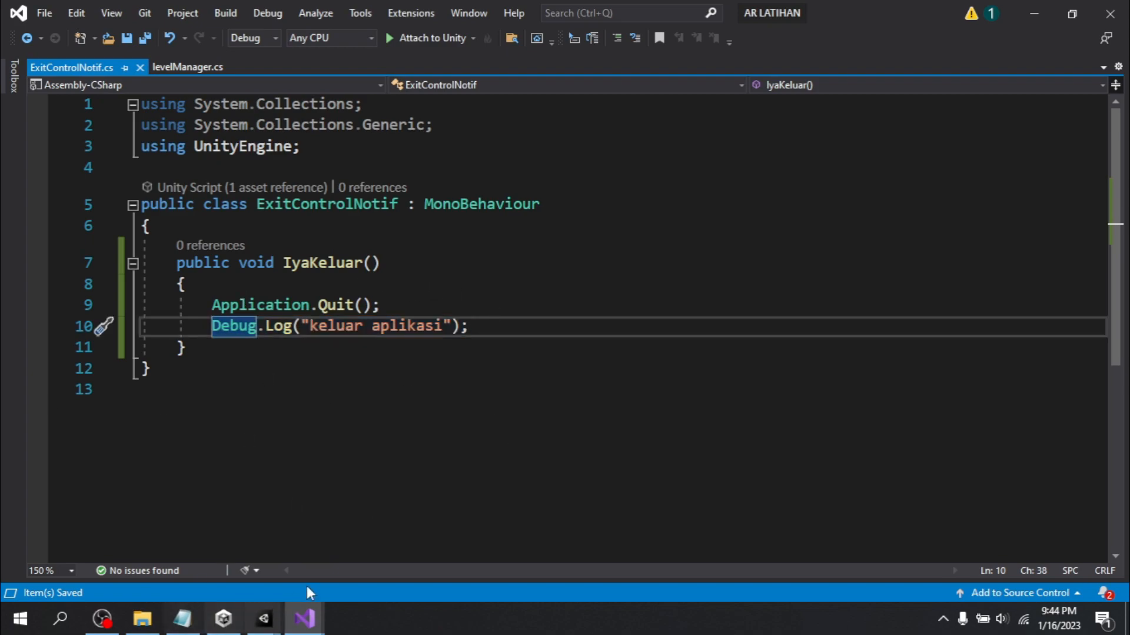
Switch to Unity and deactivate the PanelNotif object in the Menu Utama scene
click(267, 617)
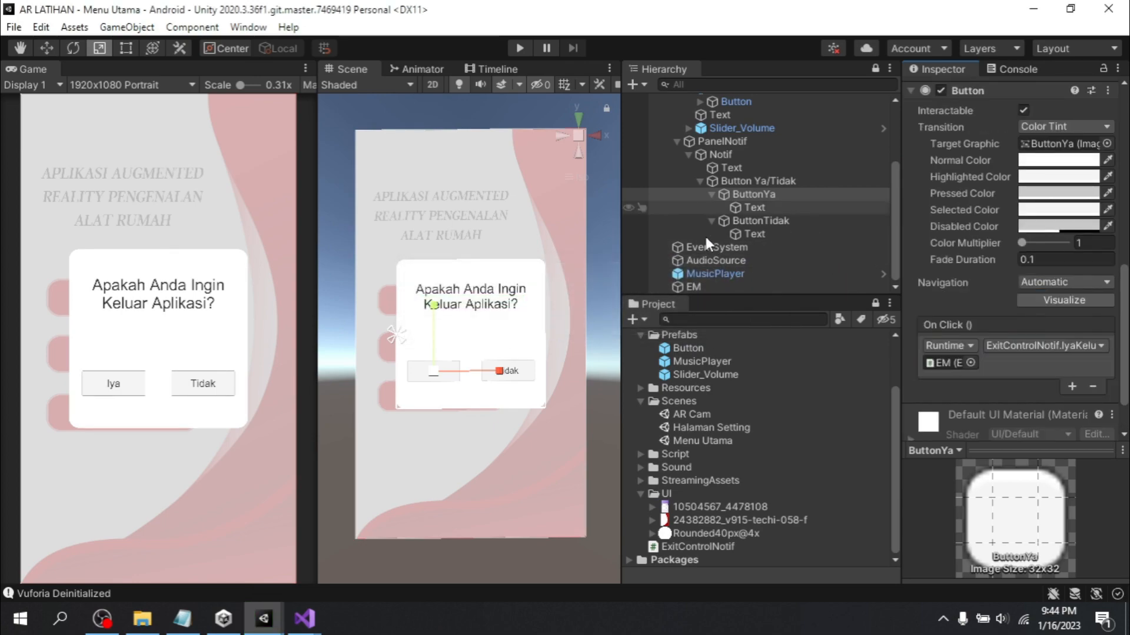
click(721, 128)
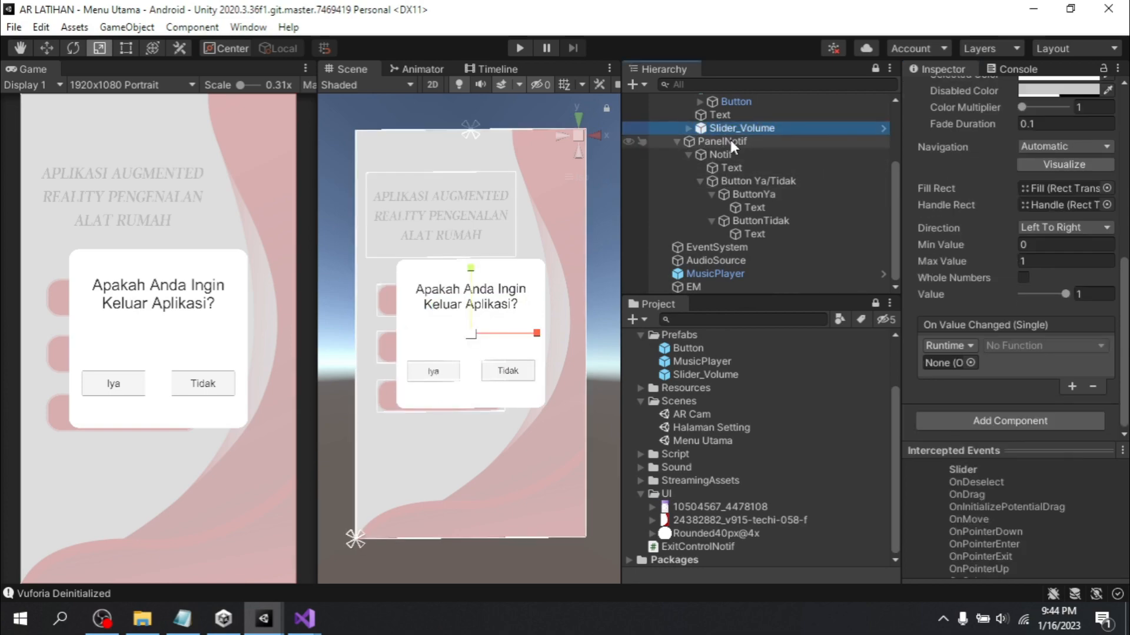
click(727, 141)
scroll(963, 114, up, 5)
click(946, 91)
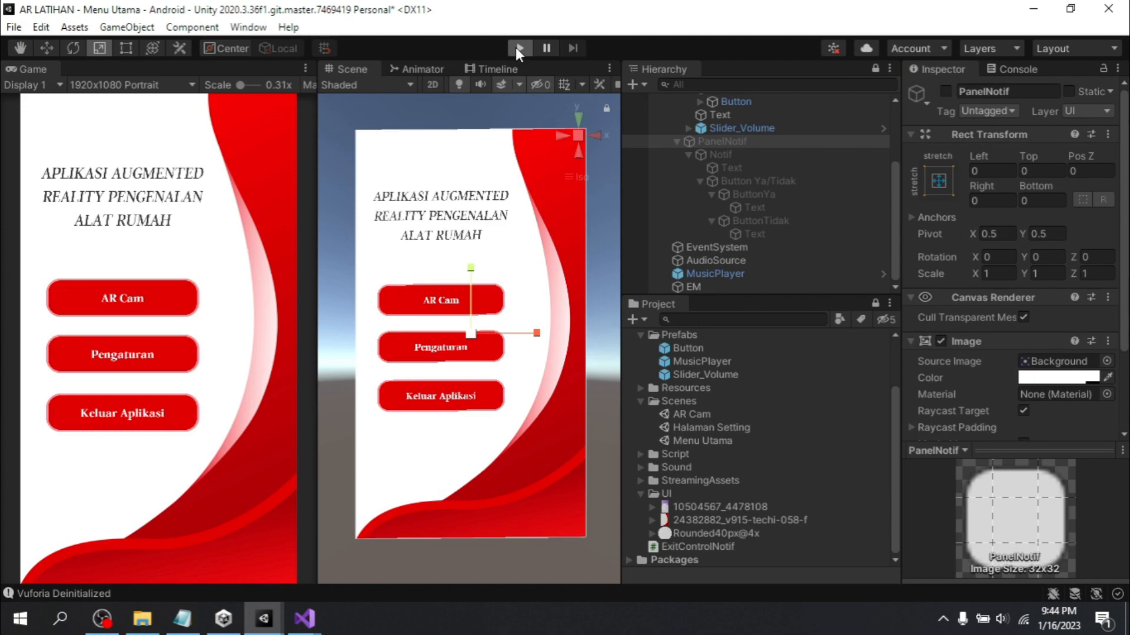
Run the scene and test opening the exit popup with Keluar Aplikasi and closing it with Tidak
click(517, 50)
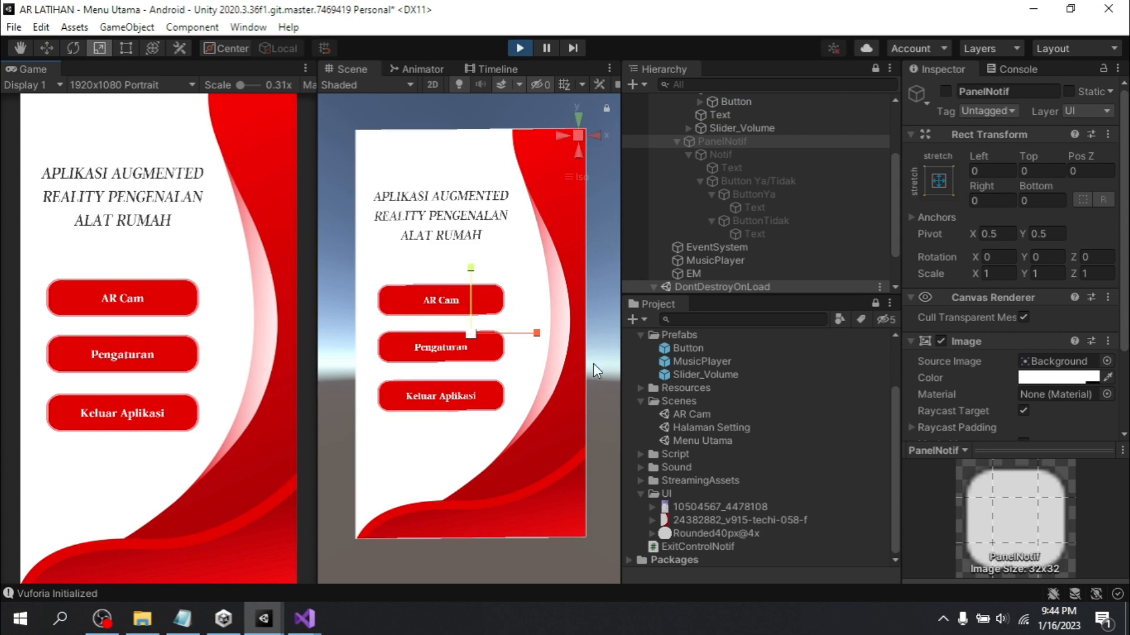
click(157, 413)
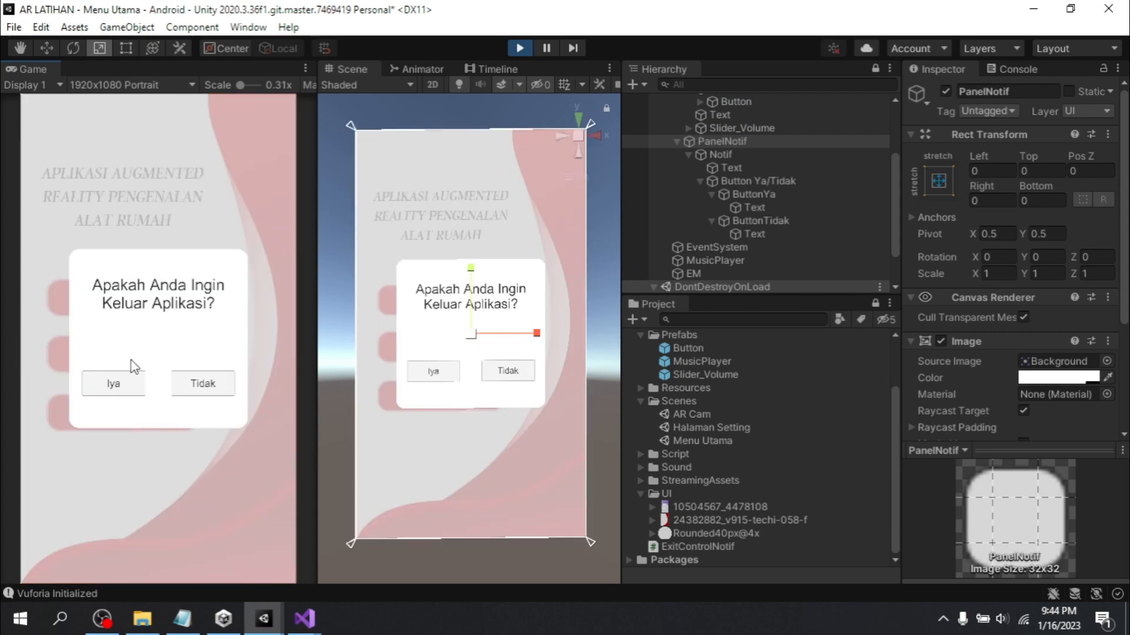
click(202, 383)
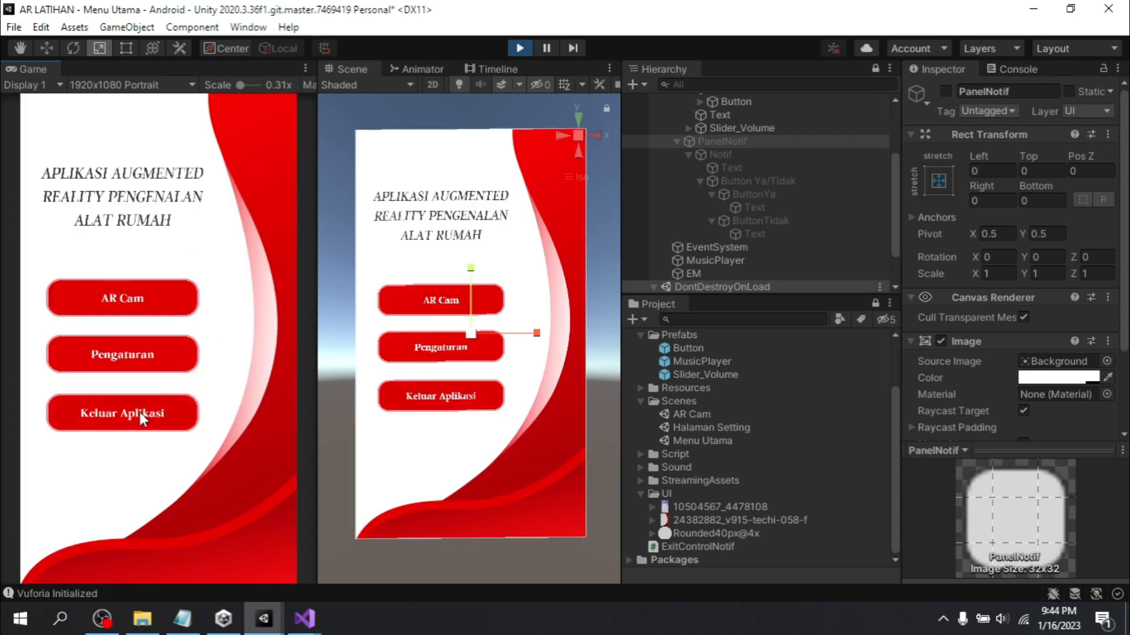
Clear the Console messages, reopen the exit popup with Keluar Aplikasi and test its Iya button
click(1026, 68)
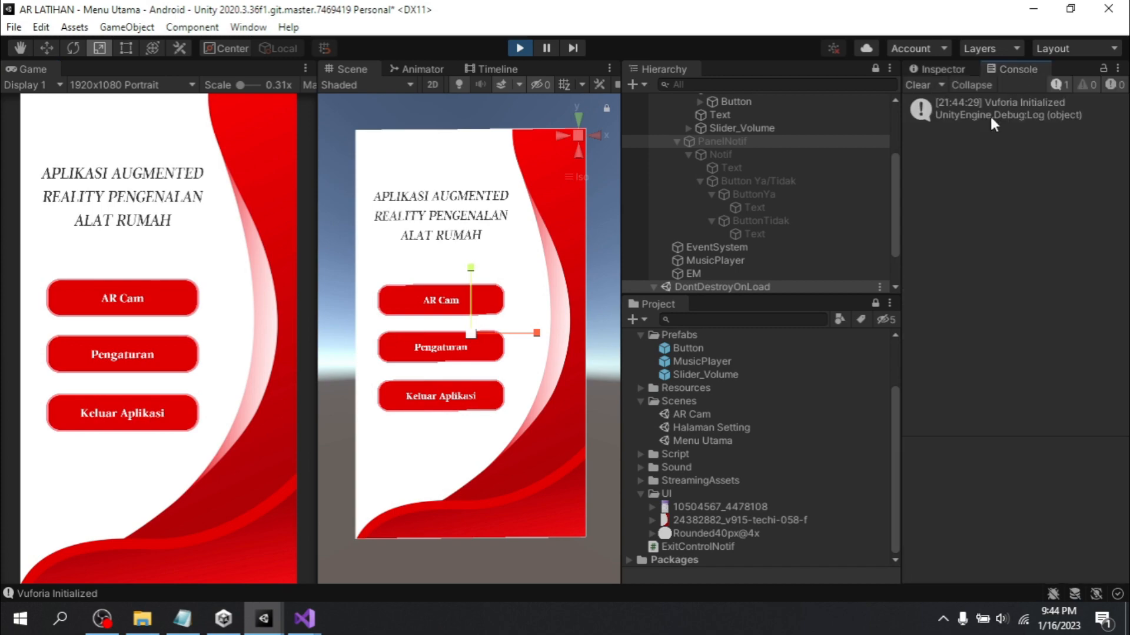
click(918, 84)
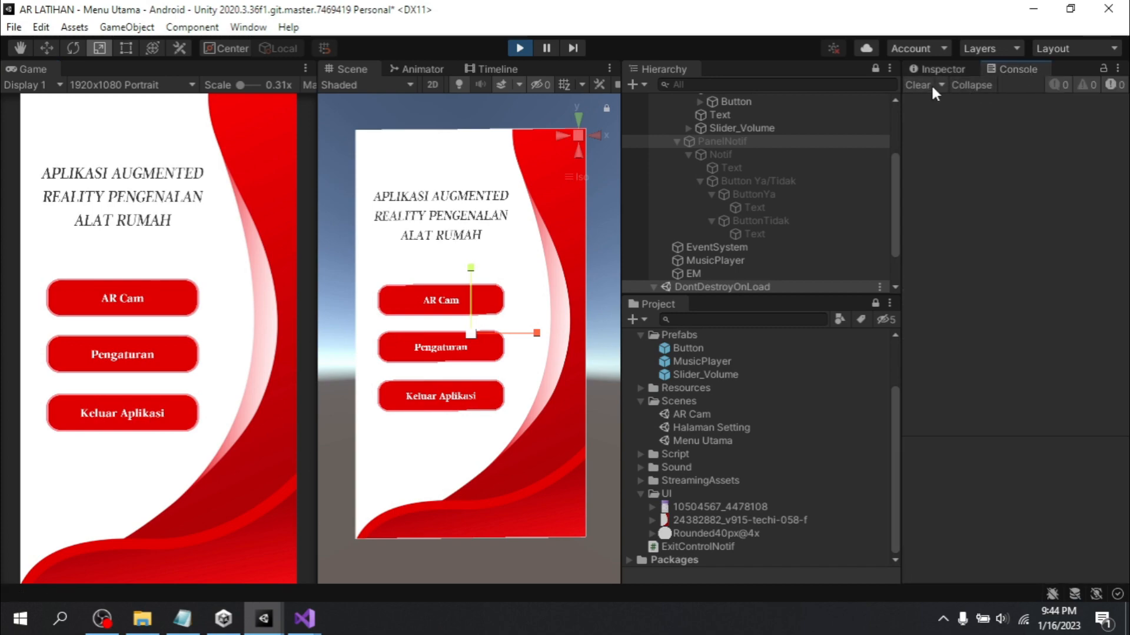
click(150, 436)
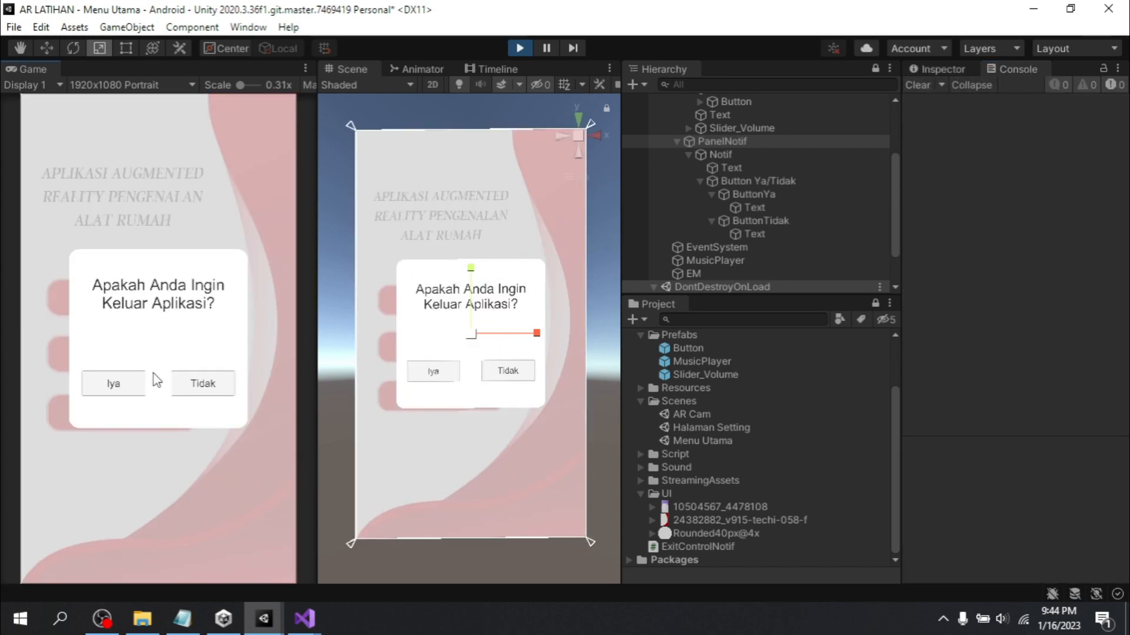
click(124, 383)
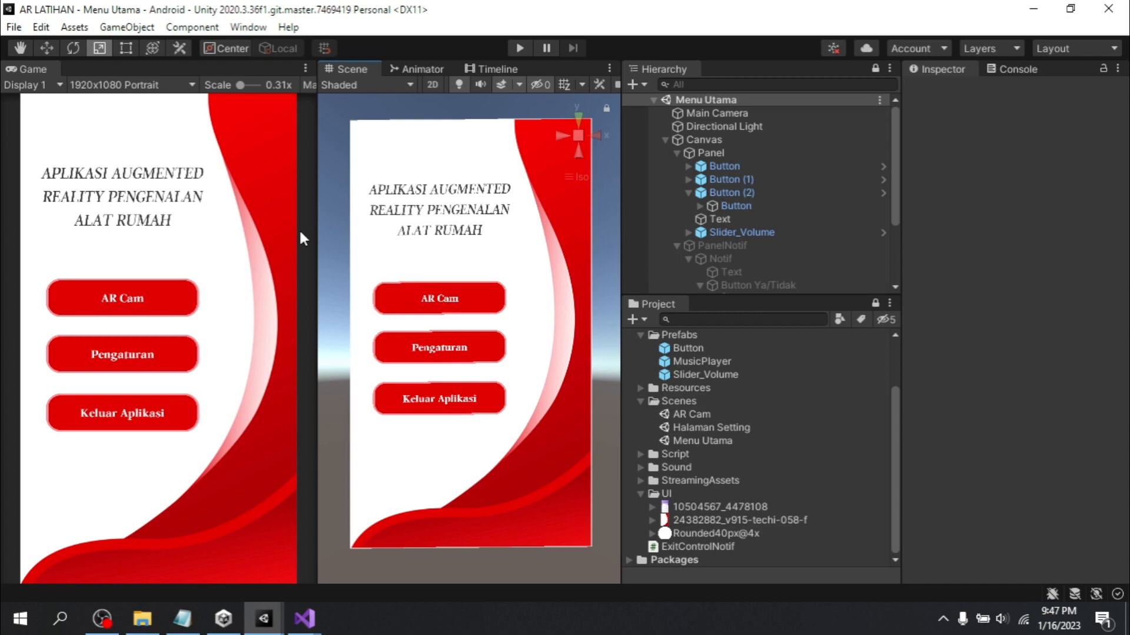
Open the Build Settings, view the PC, Mac & Linux Standalone options, and select Android as the platform
click(14, 27)
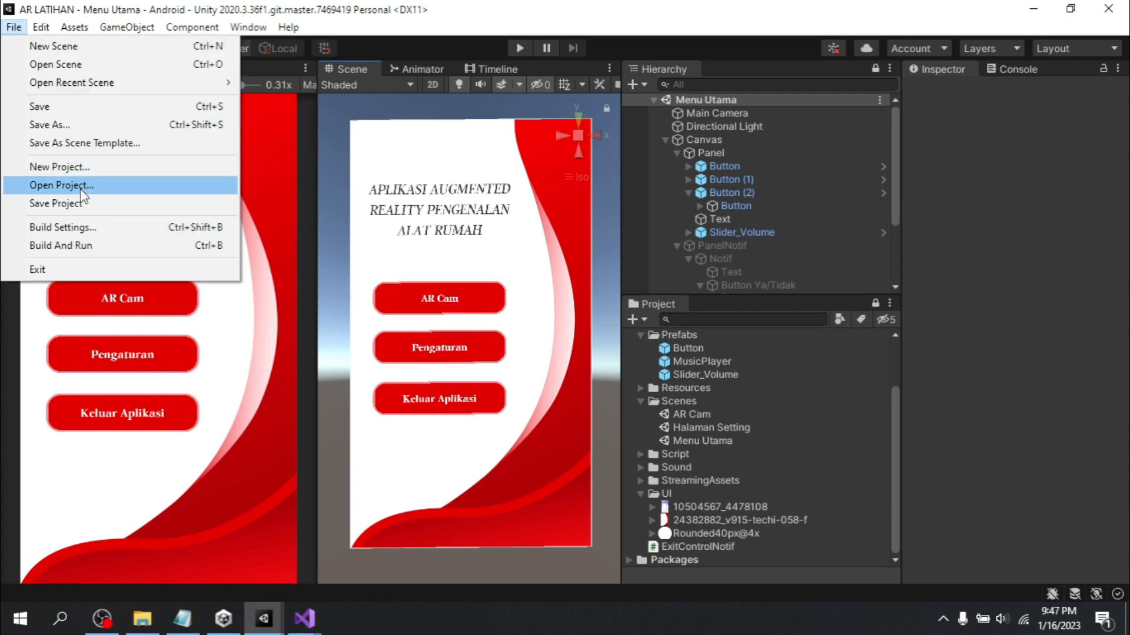
click(64, 228)
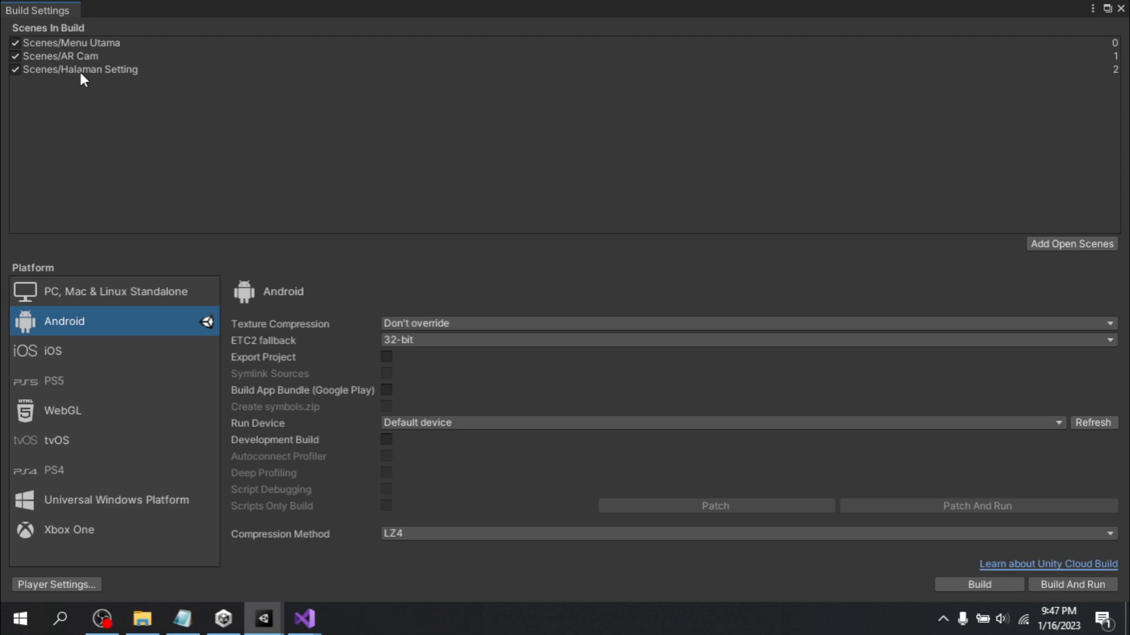
click(75, 289)
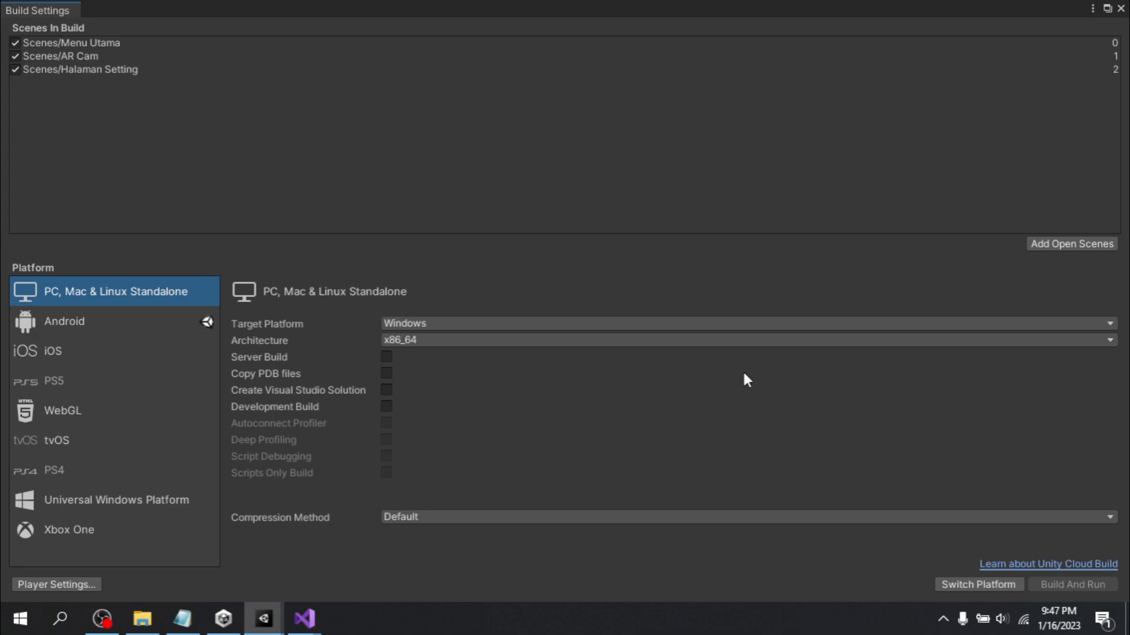
click(46, 318)
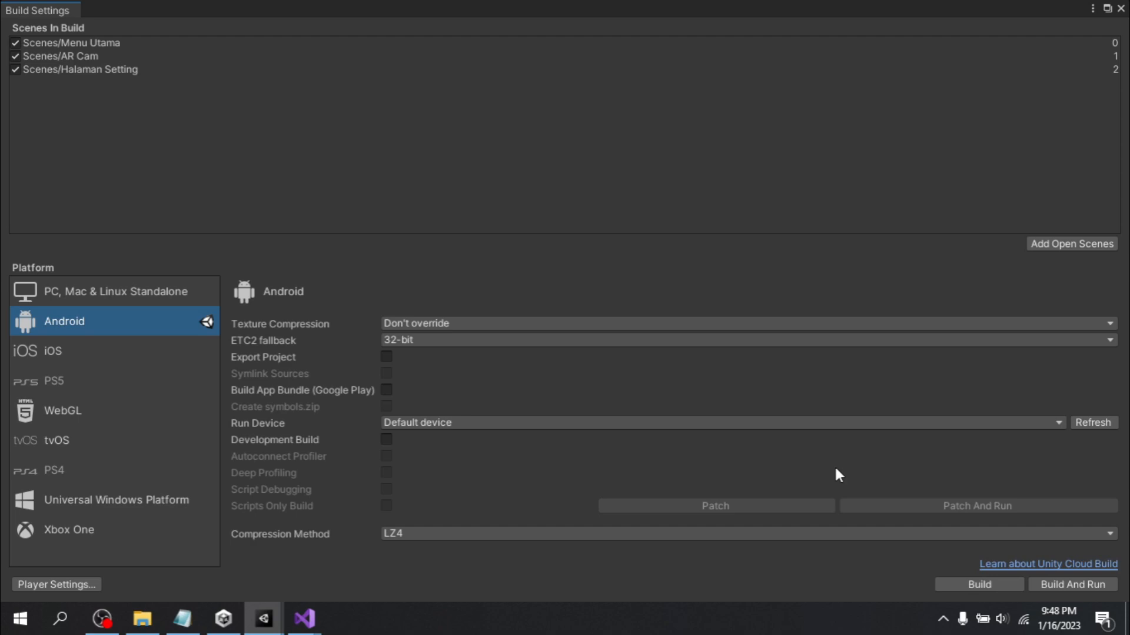
Open the Player settings and choose Android 8.0 'Oreo' (API level 26) as the Minimum API Level
click(54, 585)
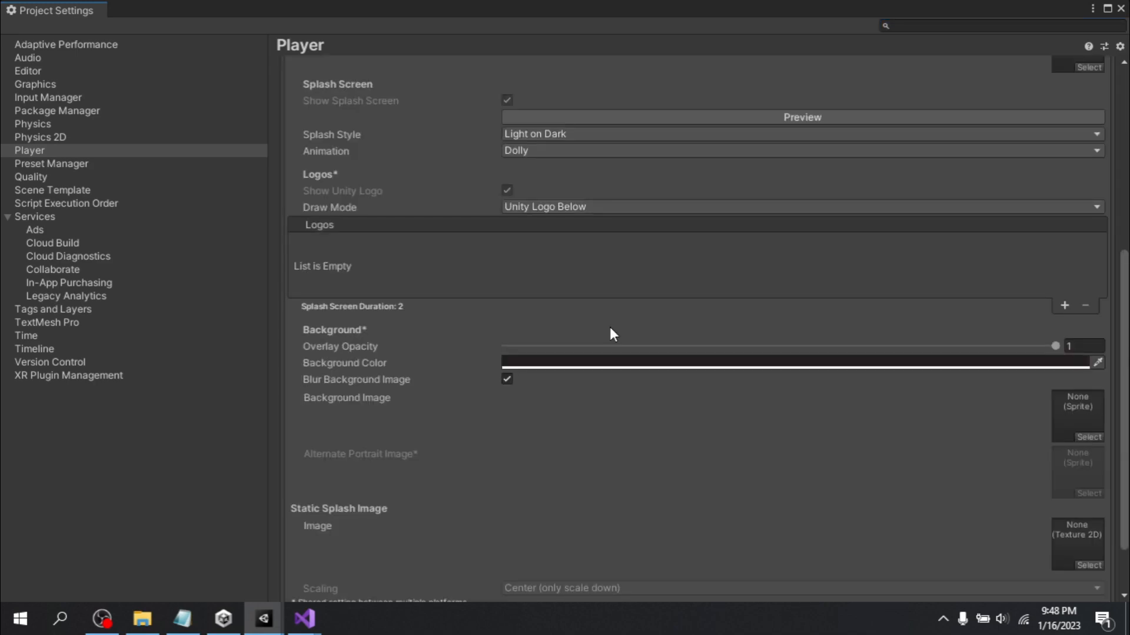
scroll(610, 328, up, 2)
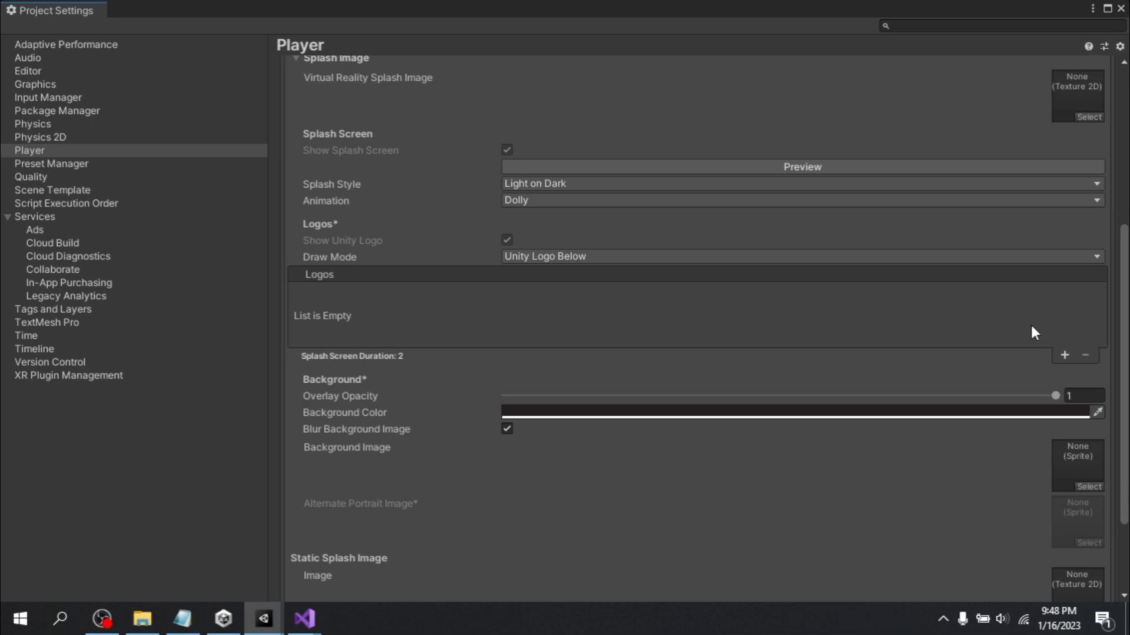
scroll(478, 395, down, 10)
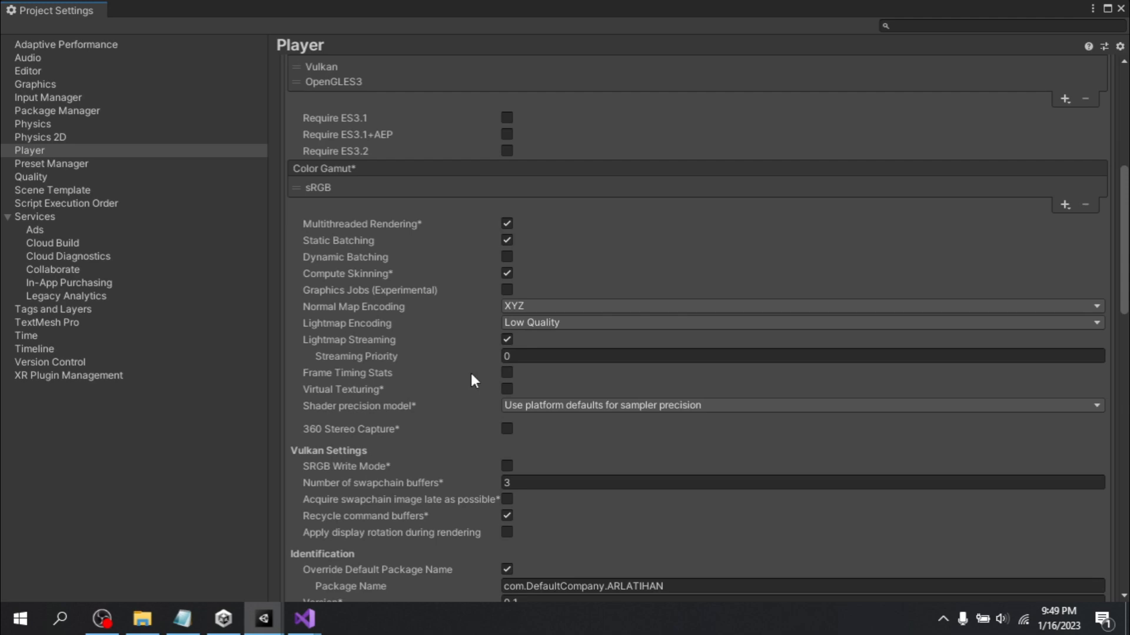
scroll(471, 375, down, 5)
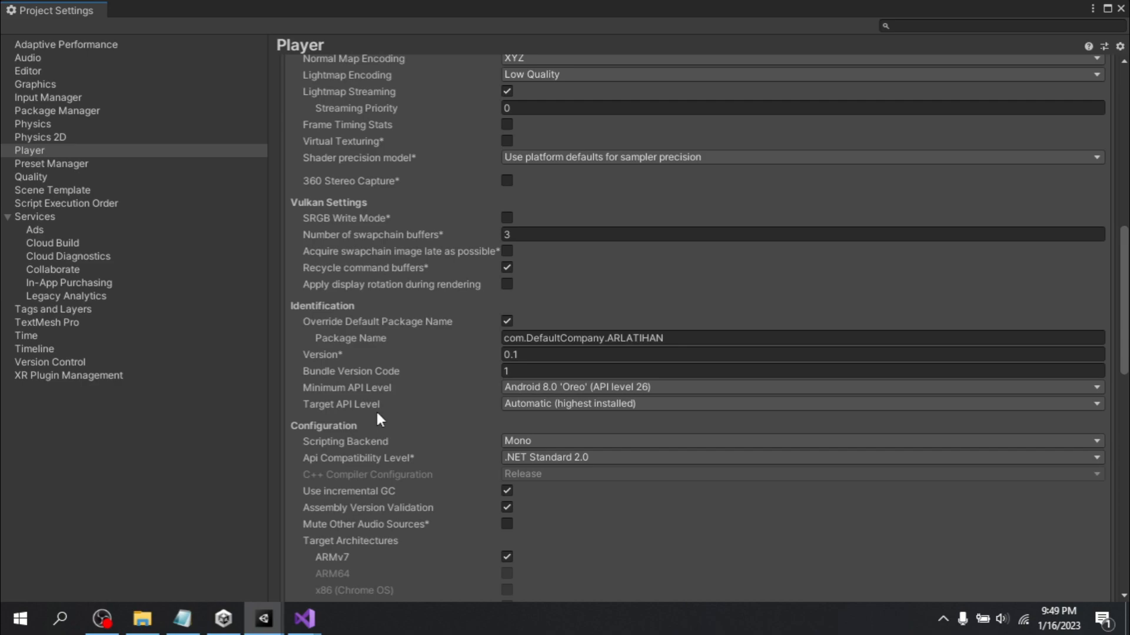
click(550, 387)
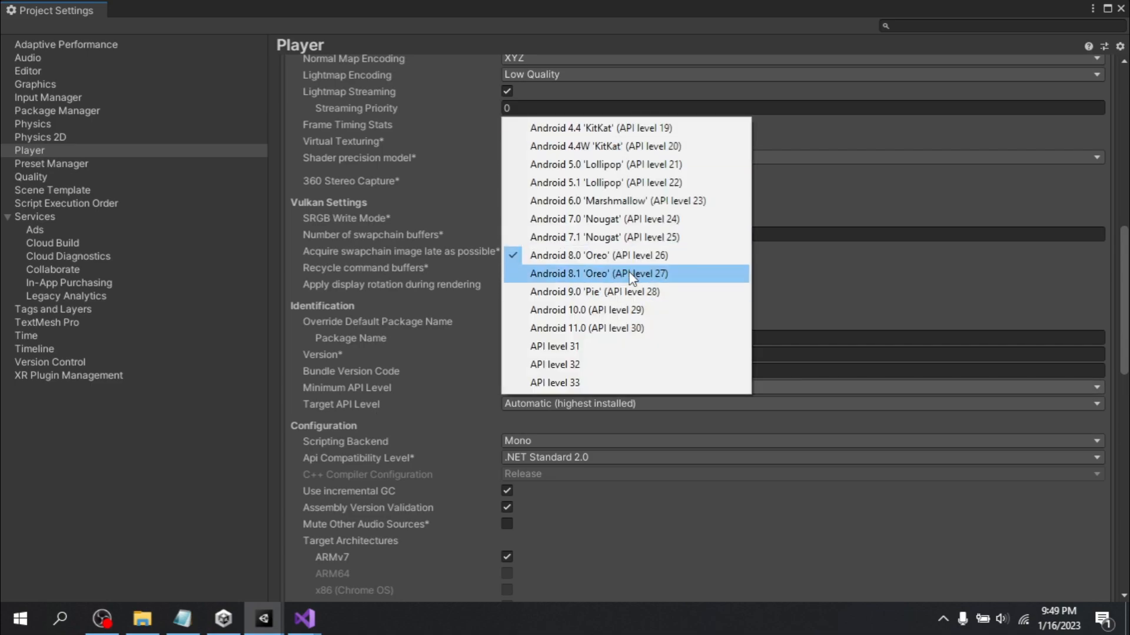
click(557, 257)
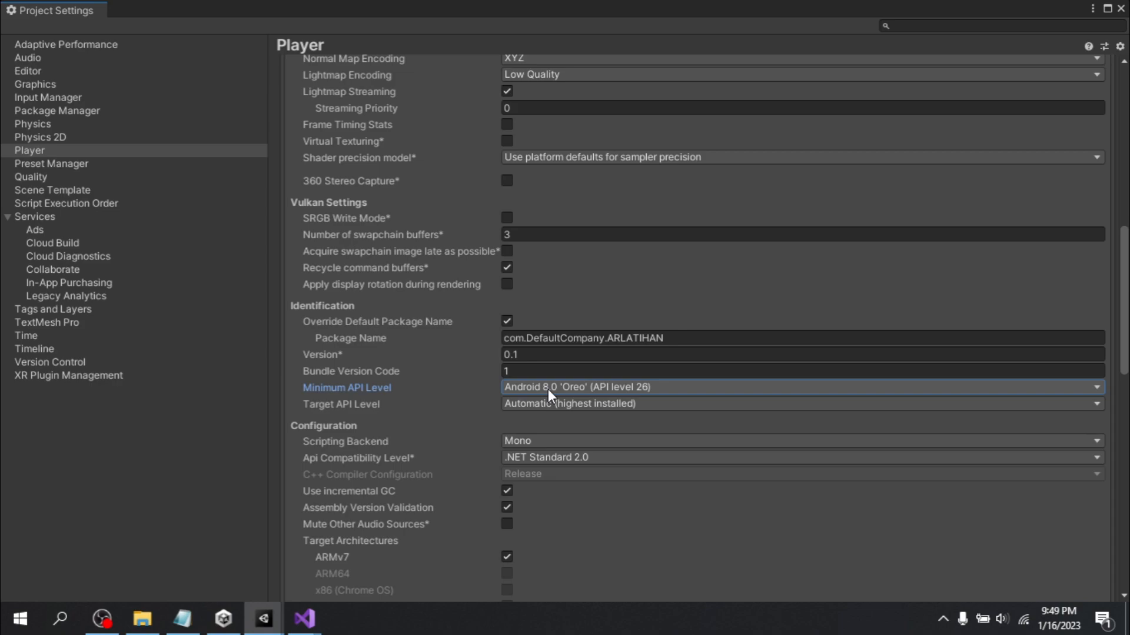
Review the remaining Android Player settings, from Identification and Configuration through Script Compilation and Optimization
scroll(520, 320, up, 3)
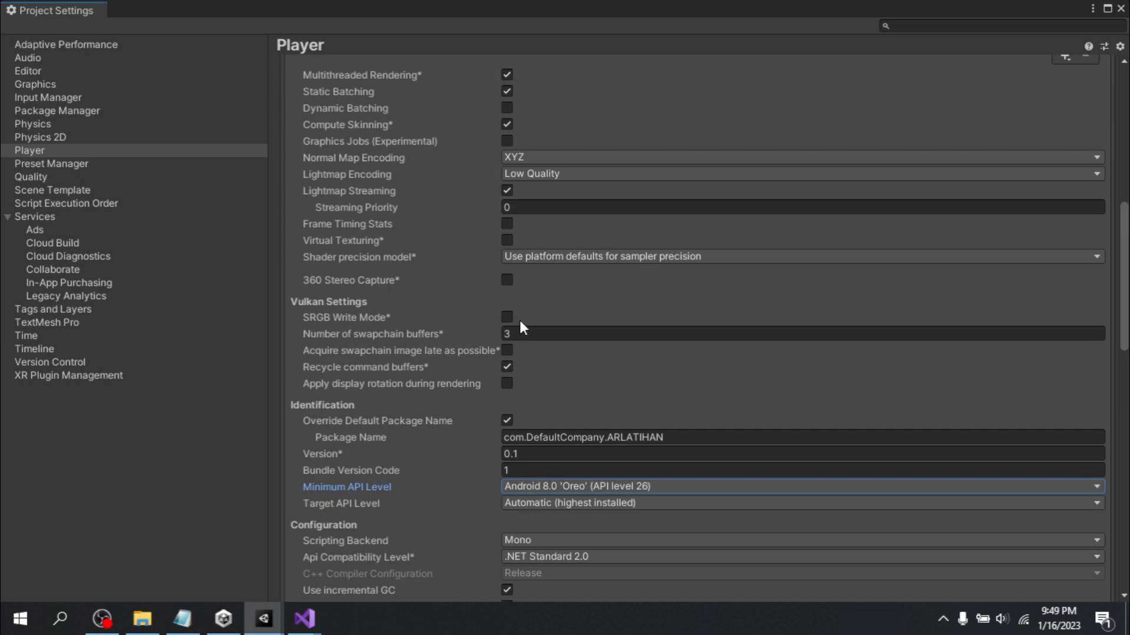
scroll(520, 320, down, 6)
scroll(540, 352, down, 2)
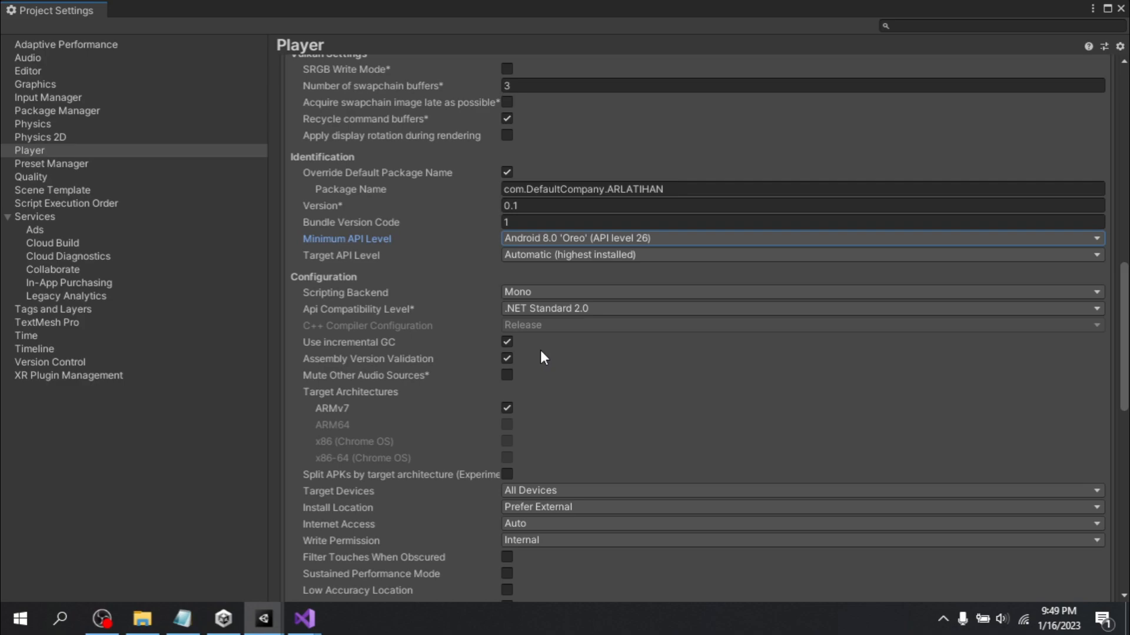
scroll(540, 352, down, 13)
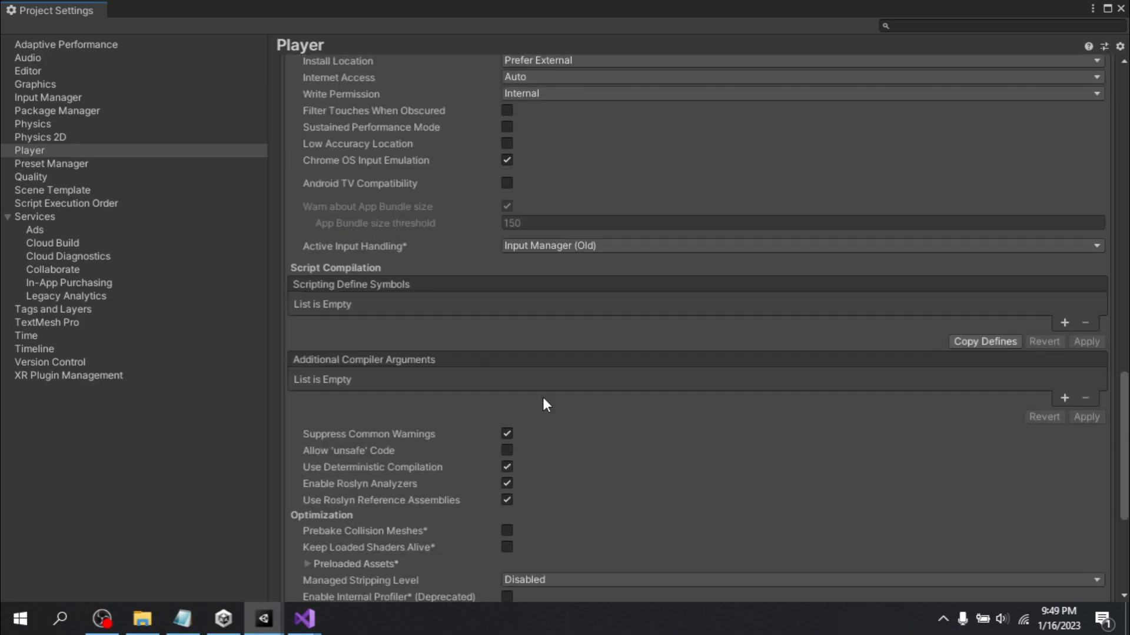
scroll(542, 398, up, 10)
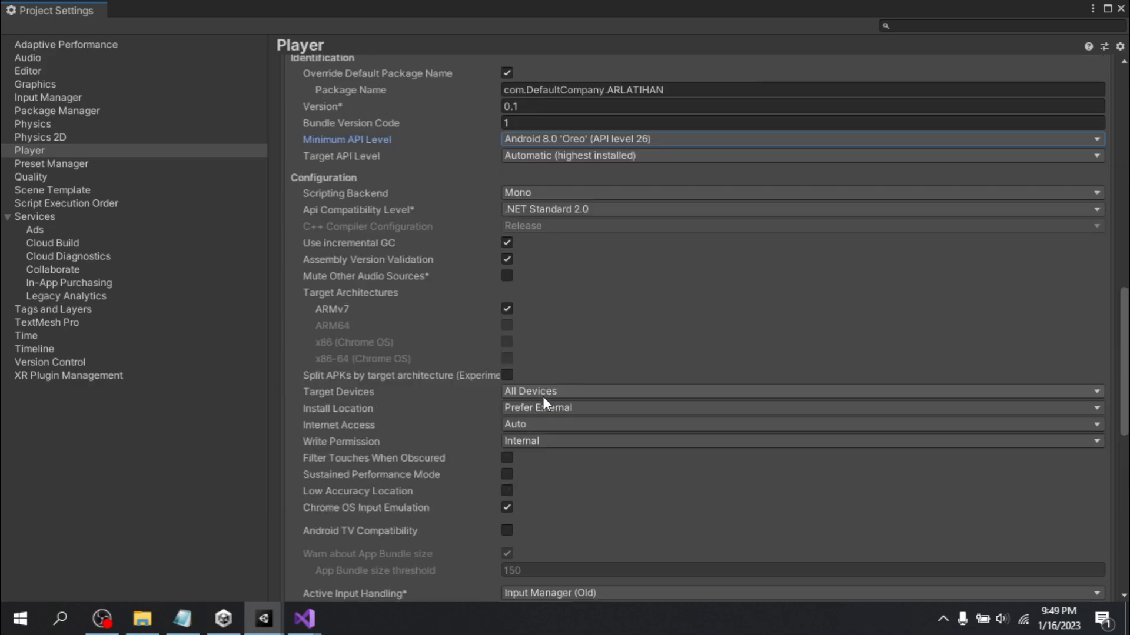
Choose Mono as the Scripting Backend in the Android Player configuration
scroll(542, 402, up, 6)
click(531, 392)
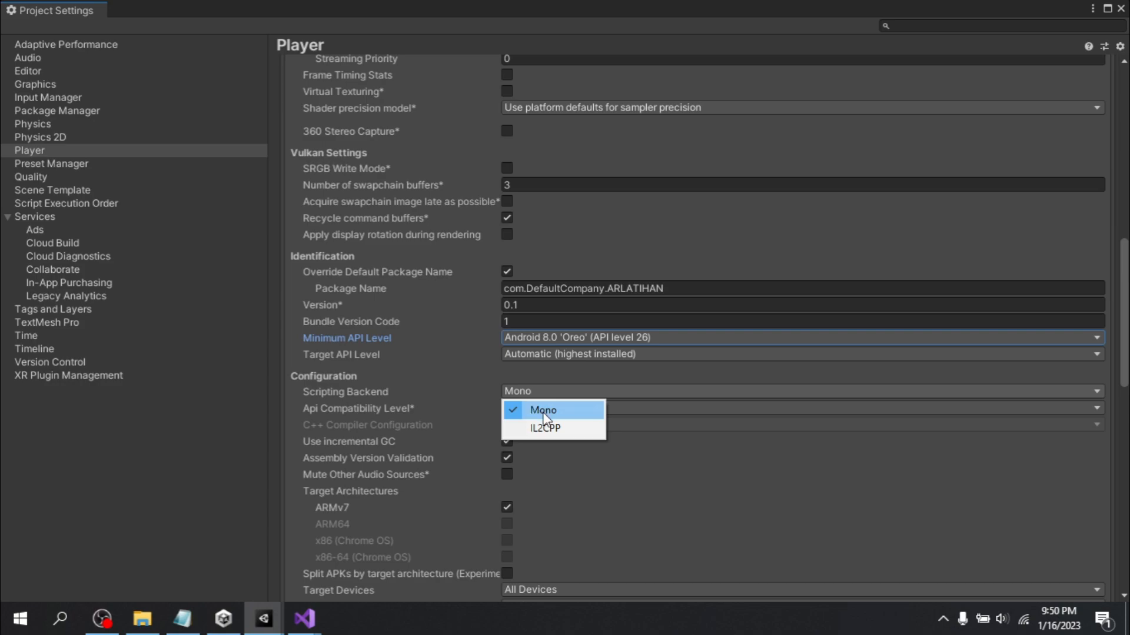
click(544, 411)
Choose Prefer External as the Install Location in the Android Player configuration
scroll(467, 401, down, 3)
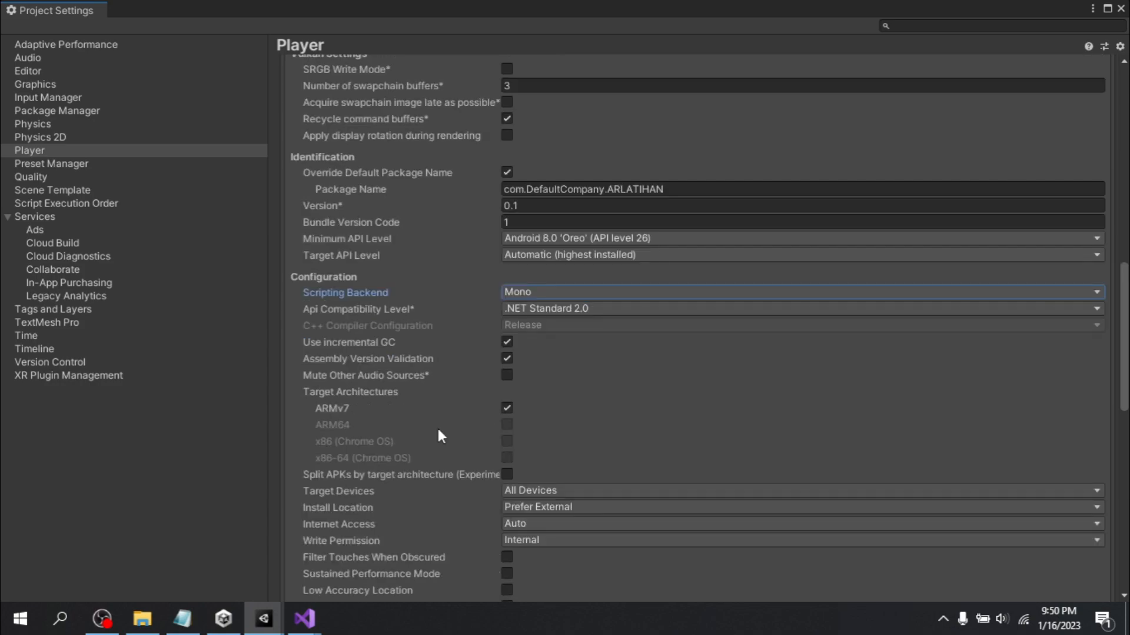
scroll(471, 418, down, 5)
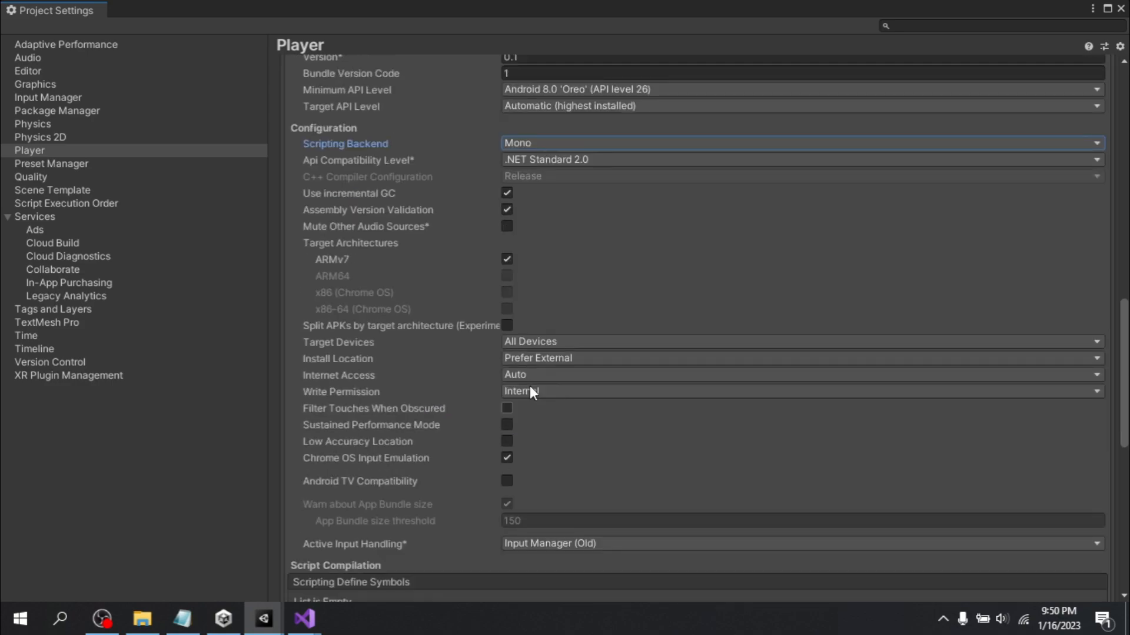
scroll(524, 303, down, 2)
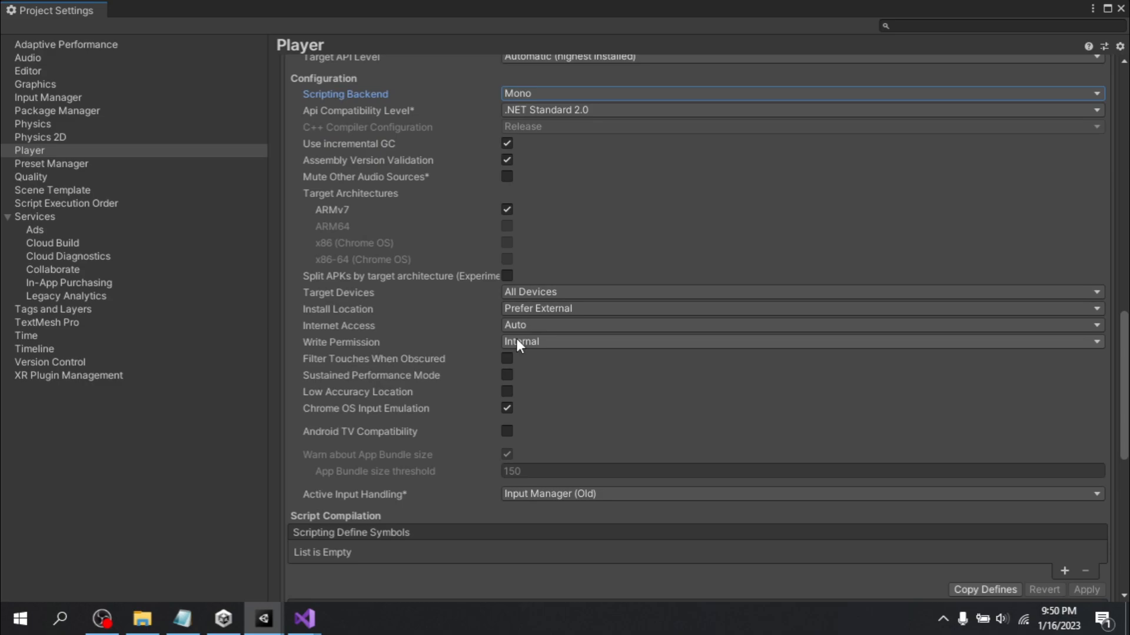
click(541, 310)
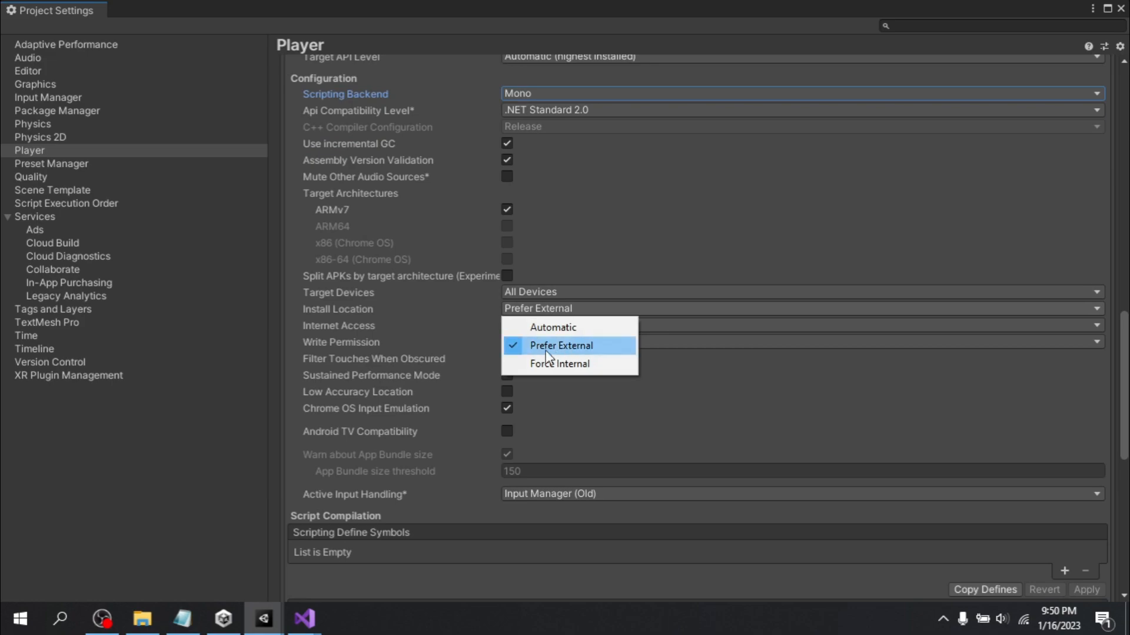
click(563, 344)
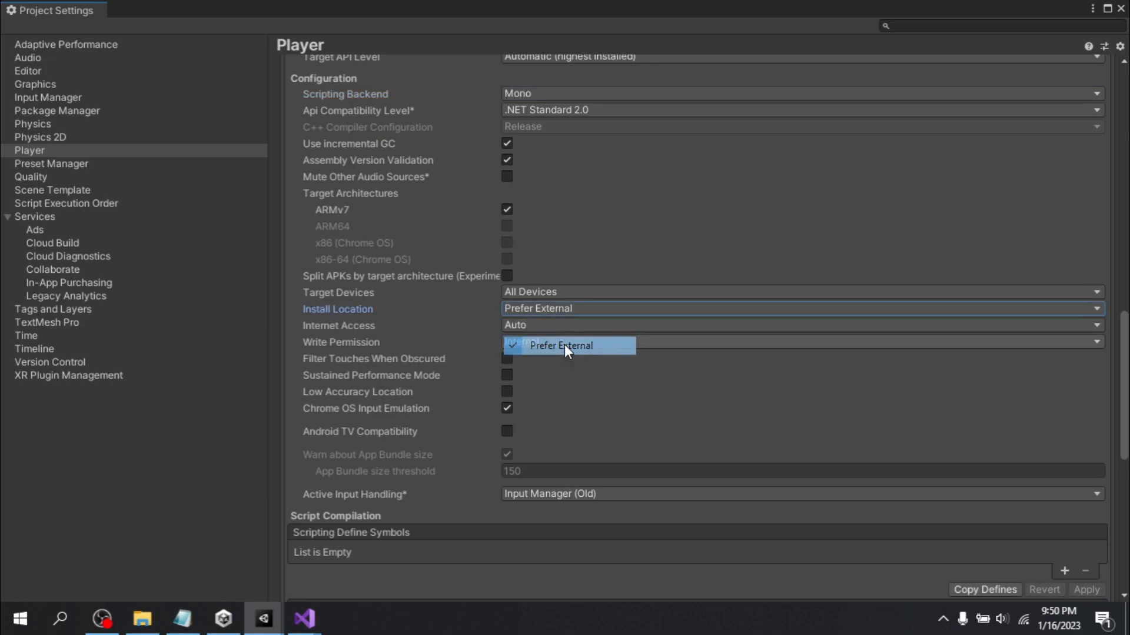
Review the Android Player settings from Script Compilation and Stack Trace up to Rendering and the product details, and close the Project Settings
scroll(530, 353, down, 3)
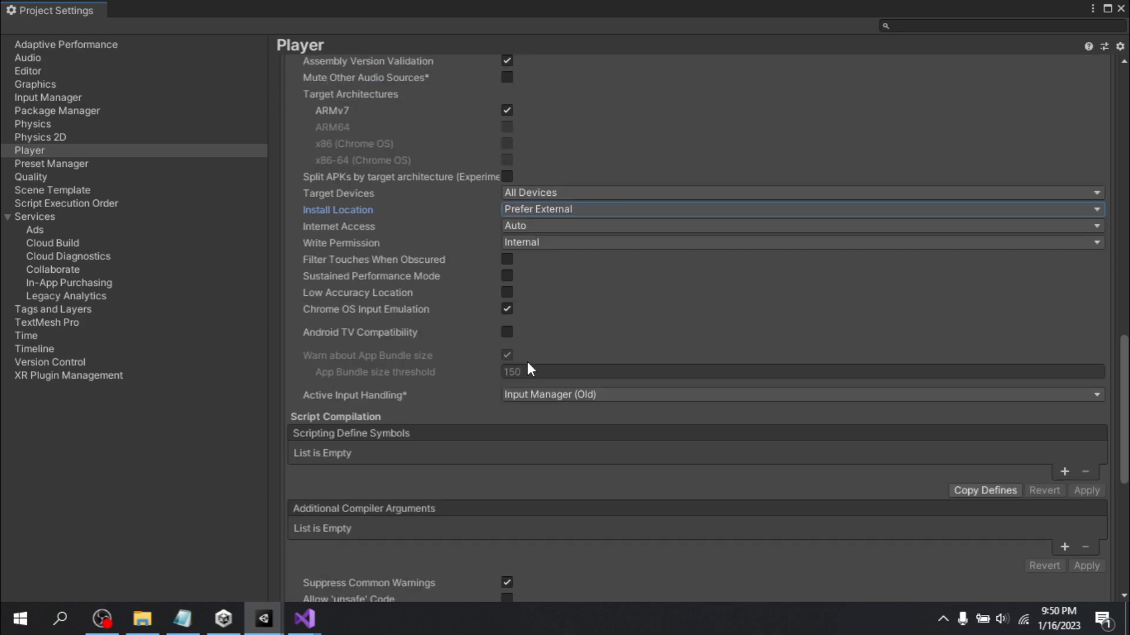
scroll(547, 376, down, 7)
scroll(553, 414, down, 3)
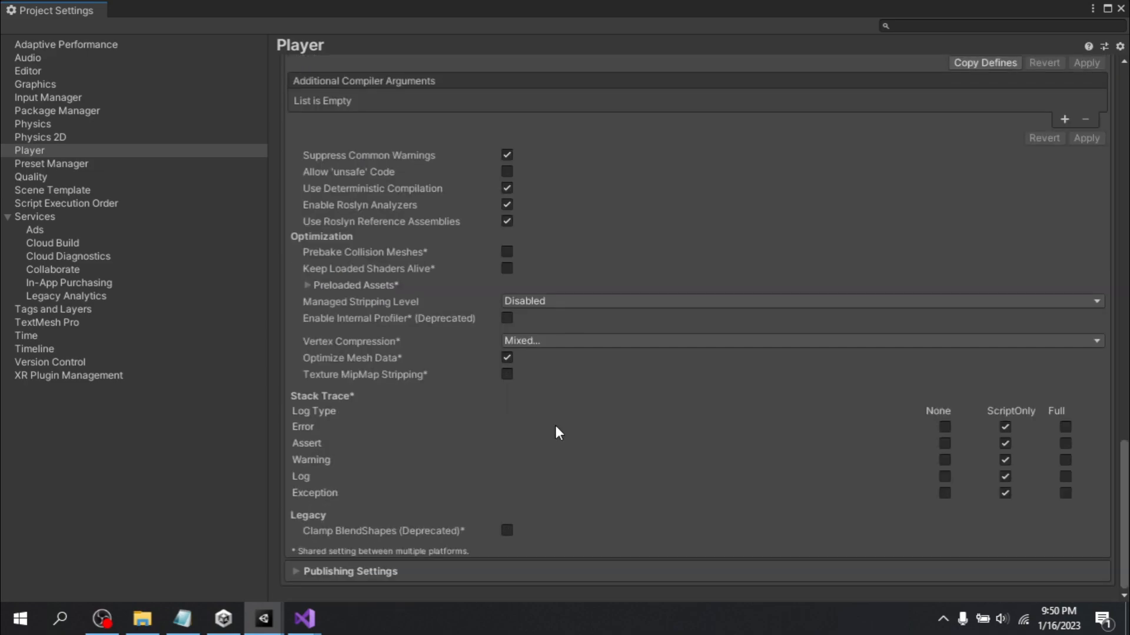
scroll(583, 433, up, 12)
scroll(583, 430, up, 8)
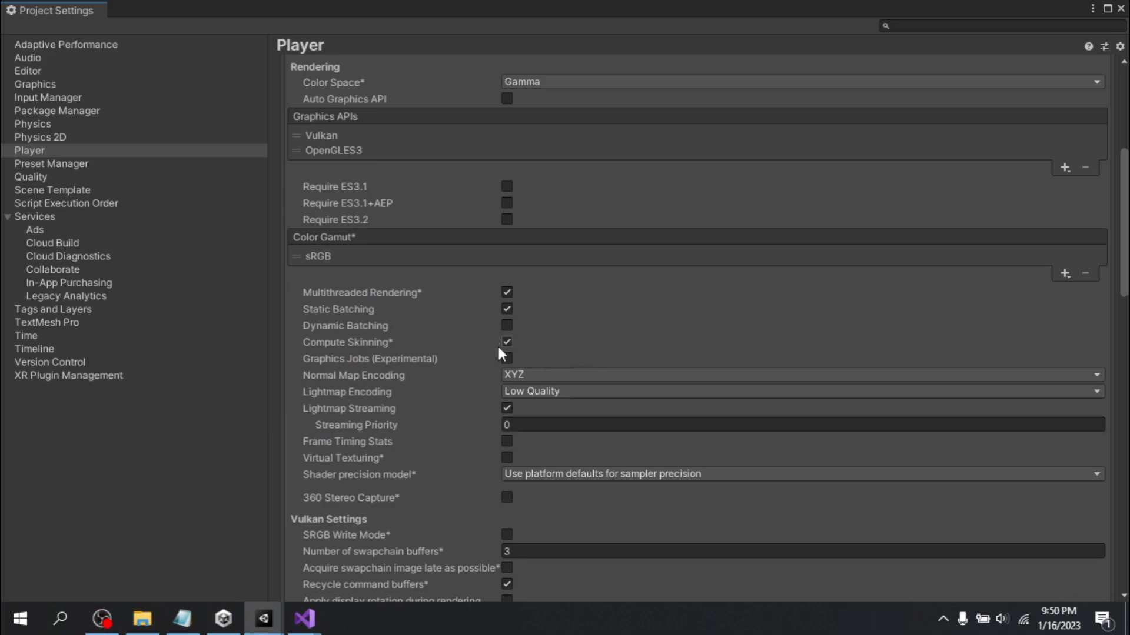
scroll(499, 389, up, 1)
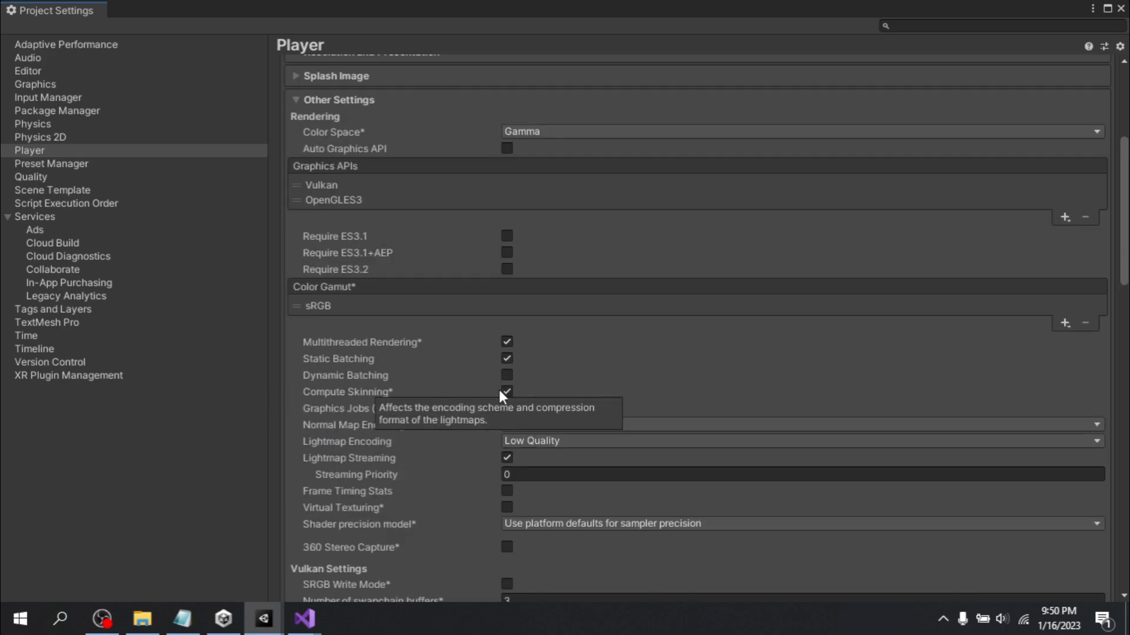
scroll(643, 300, up, 5)
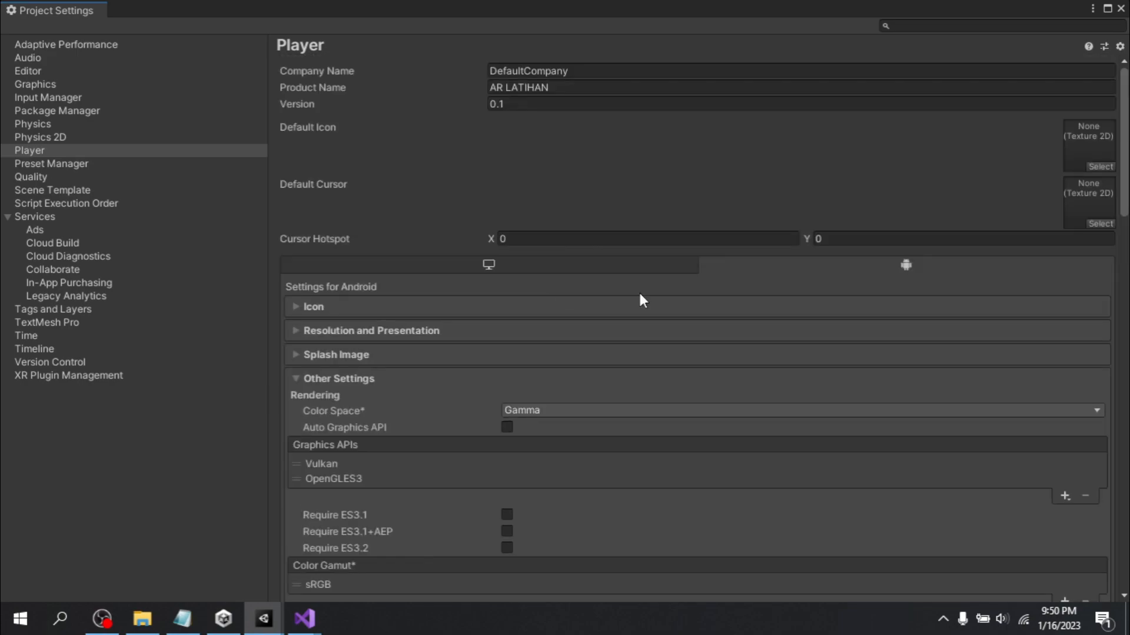
scroll(642, 300, down, 8)
scroll(824, 247, up, 4)
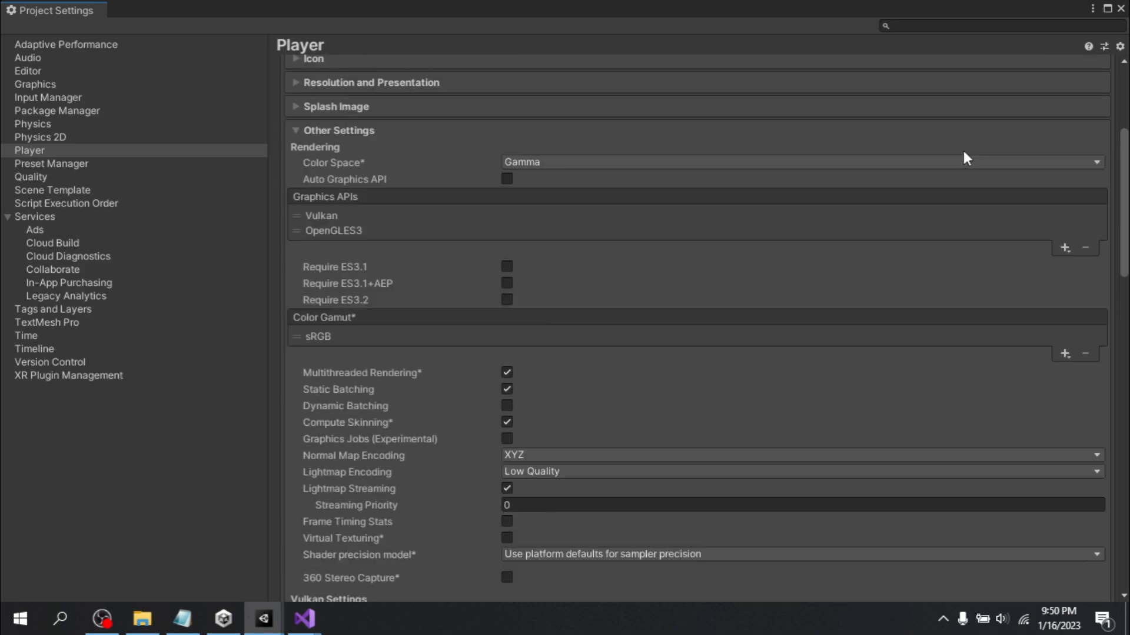
scroll(965, 157, up, 3)
click(1120, 9)
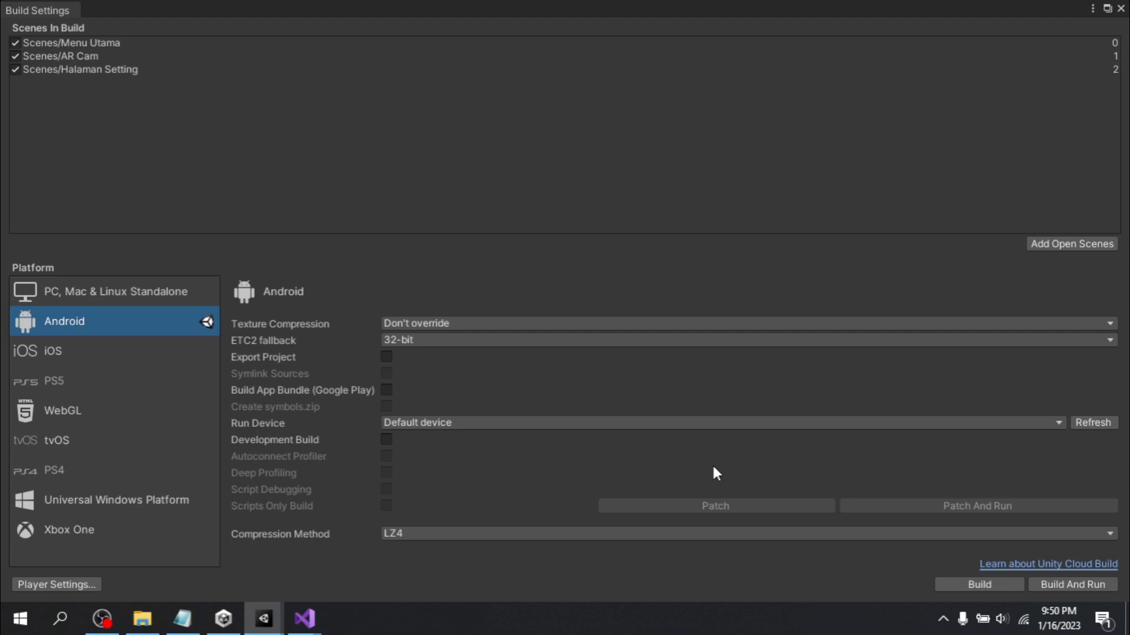
Build the Android app as an apk file named tes2 in the Documents folder
click(965, 582)
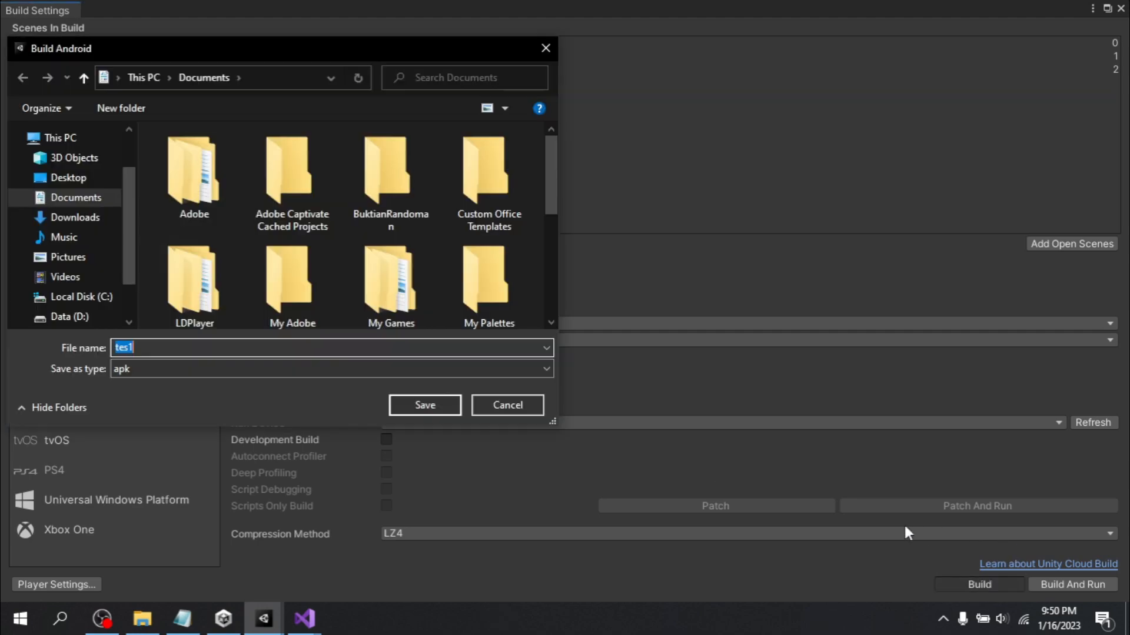
click(156, 350)
scroll(353, 262, down, 3)
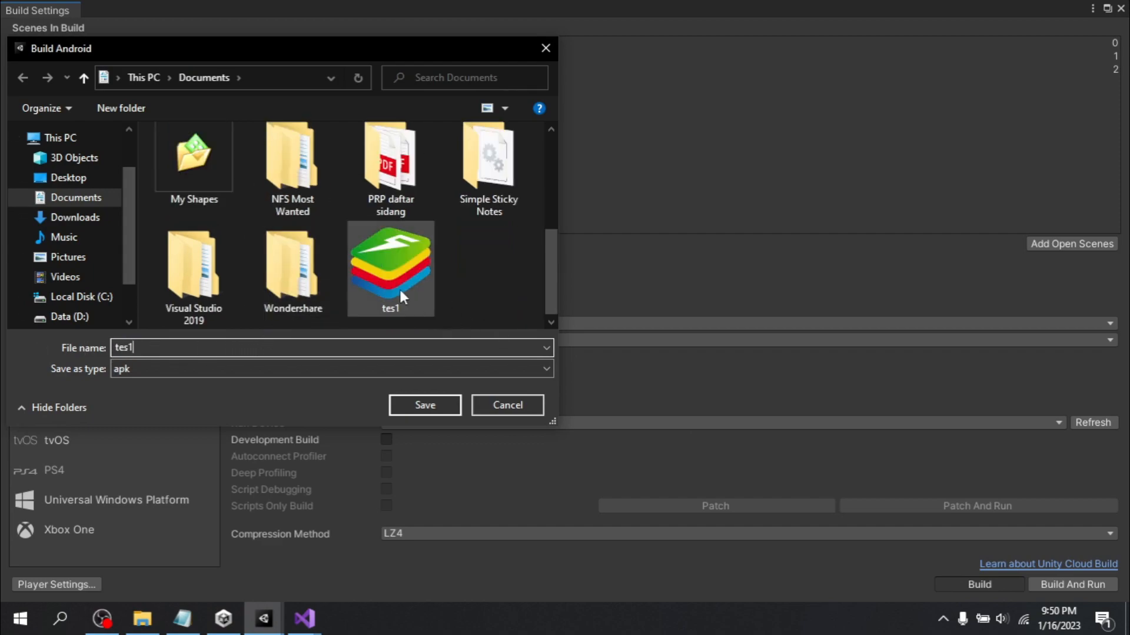
drag(164, 349, 47, 355)
text(tes)
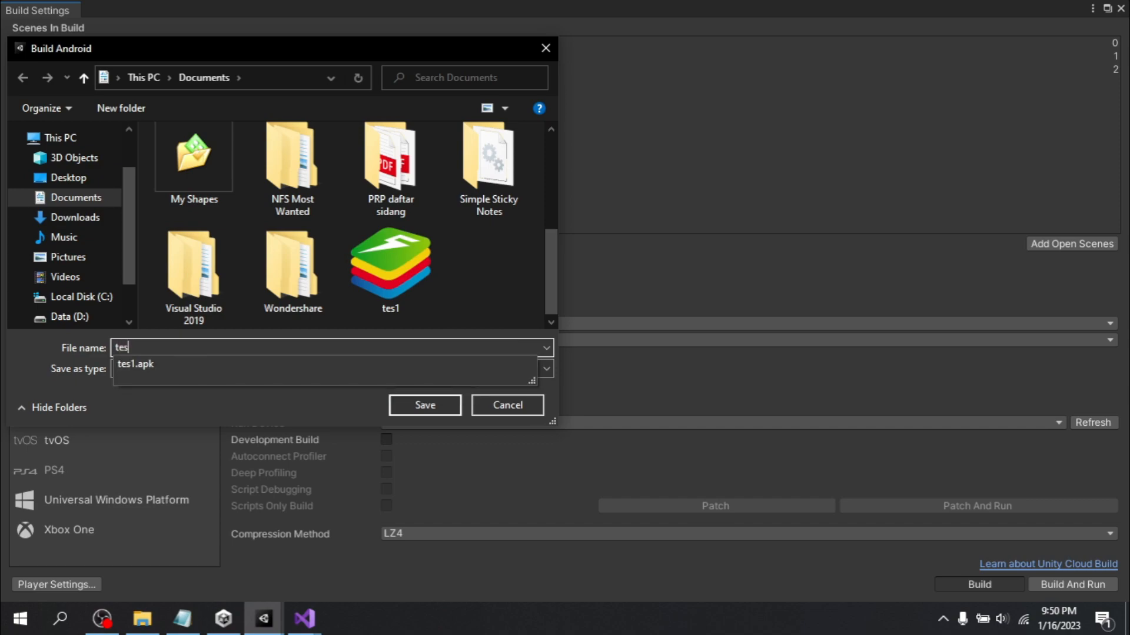
text(2)
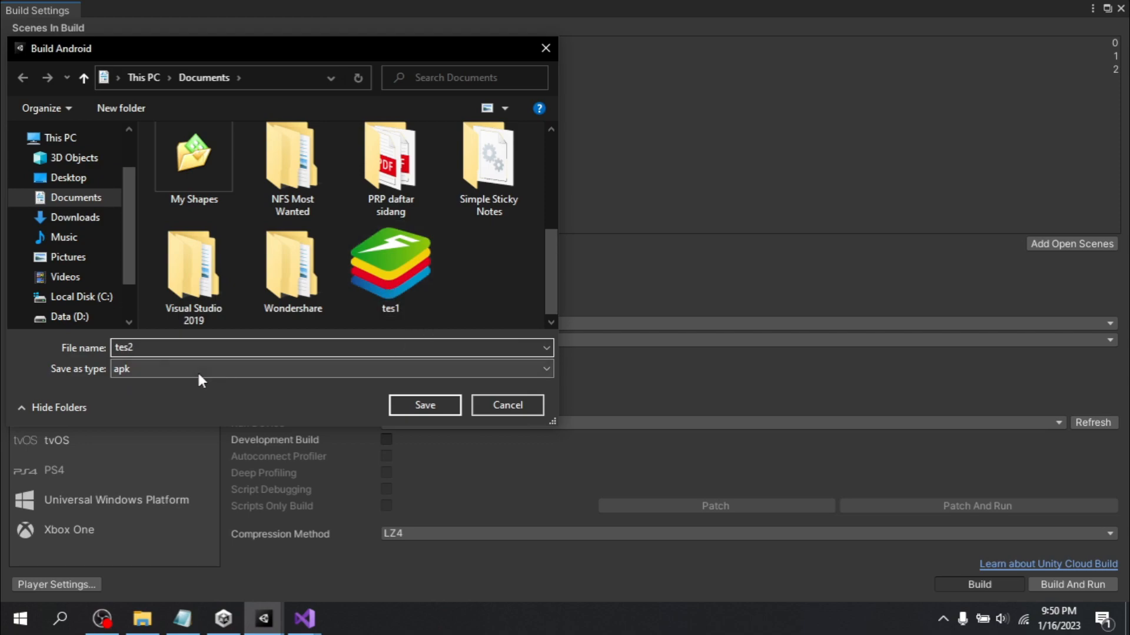
click(419, 406)
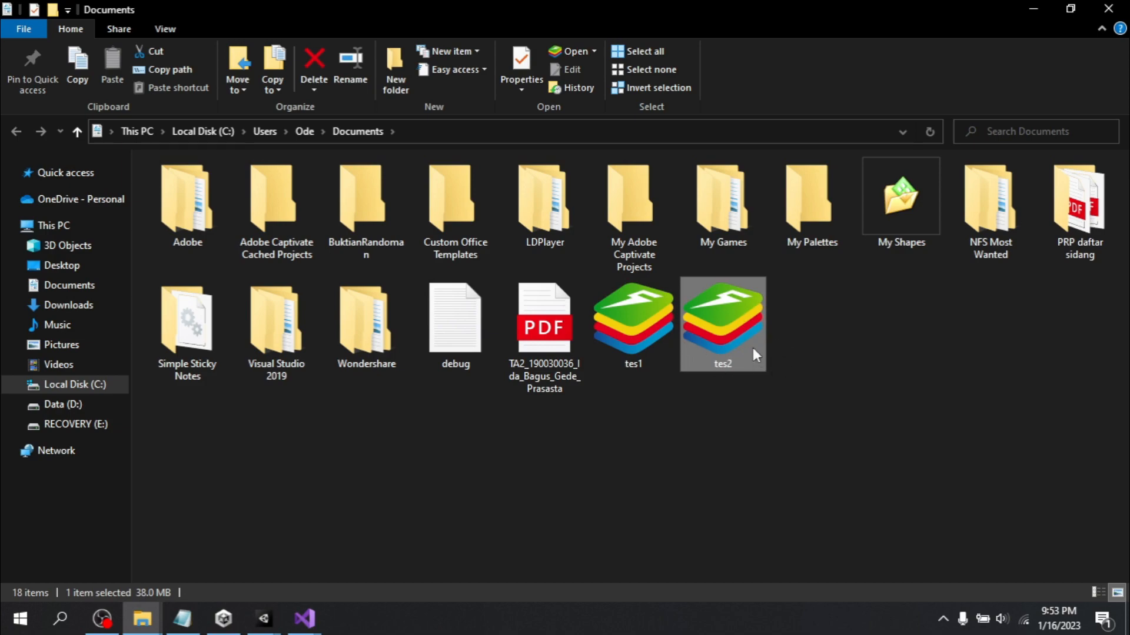
Check the properties of the tes2 apk in the Documents folder in File Explorer, and close them
right_click(718, 355)
click(775, 591)
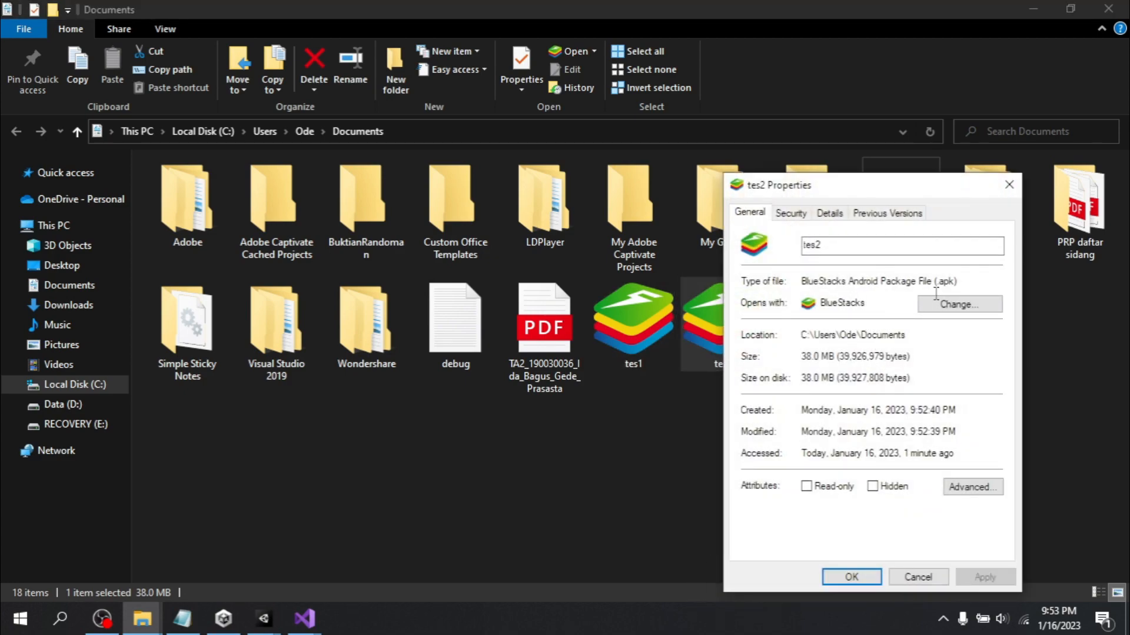
click(1008, 184)
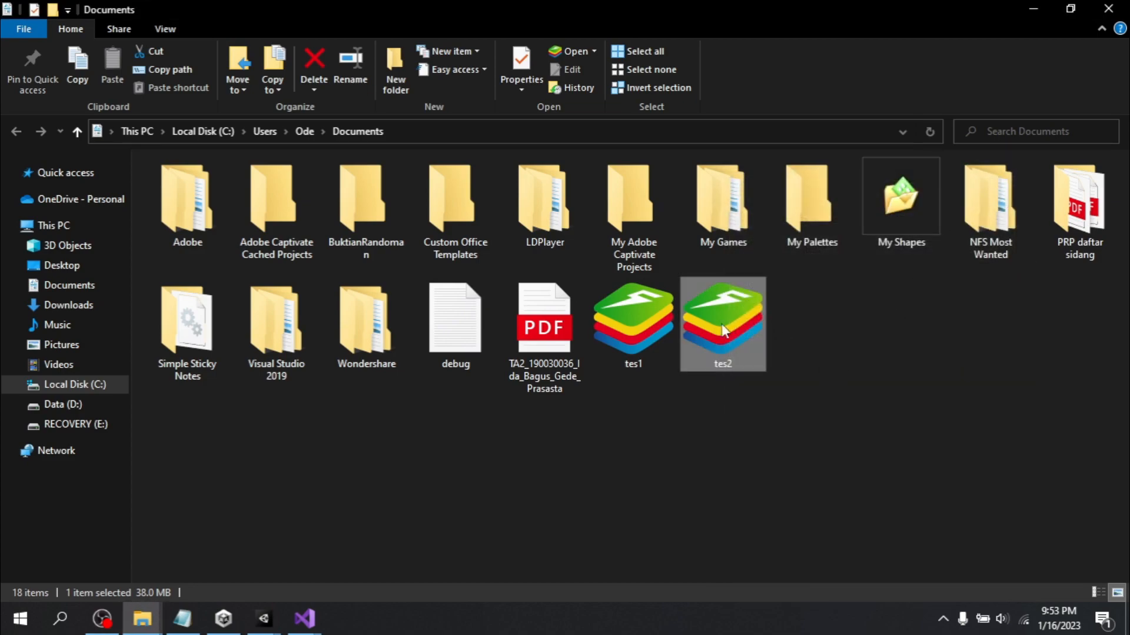